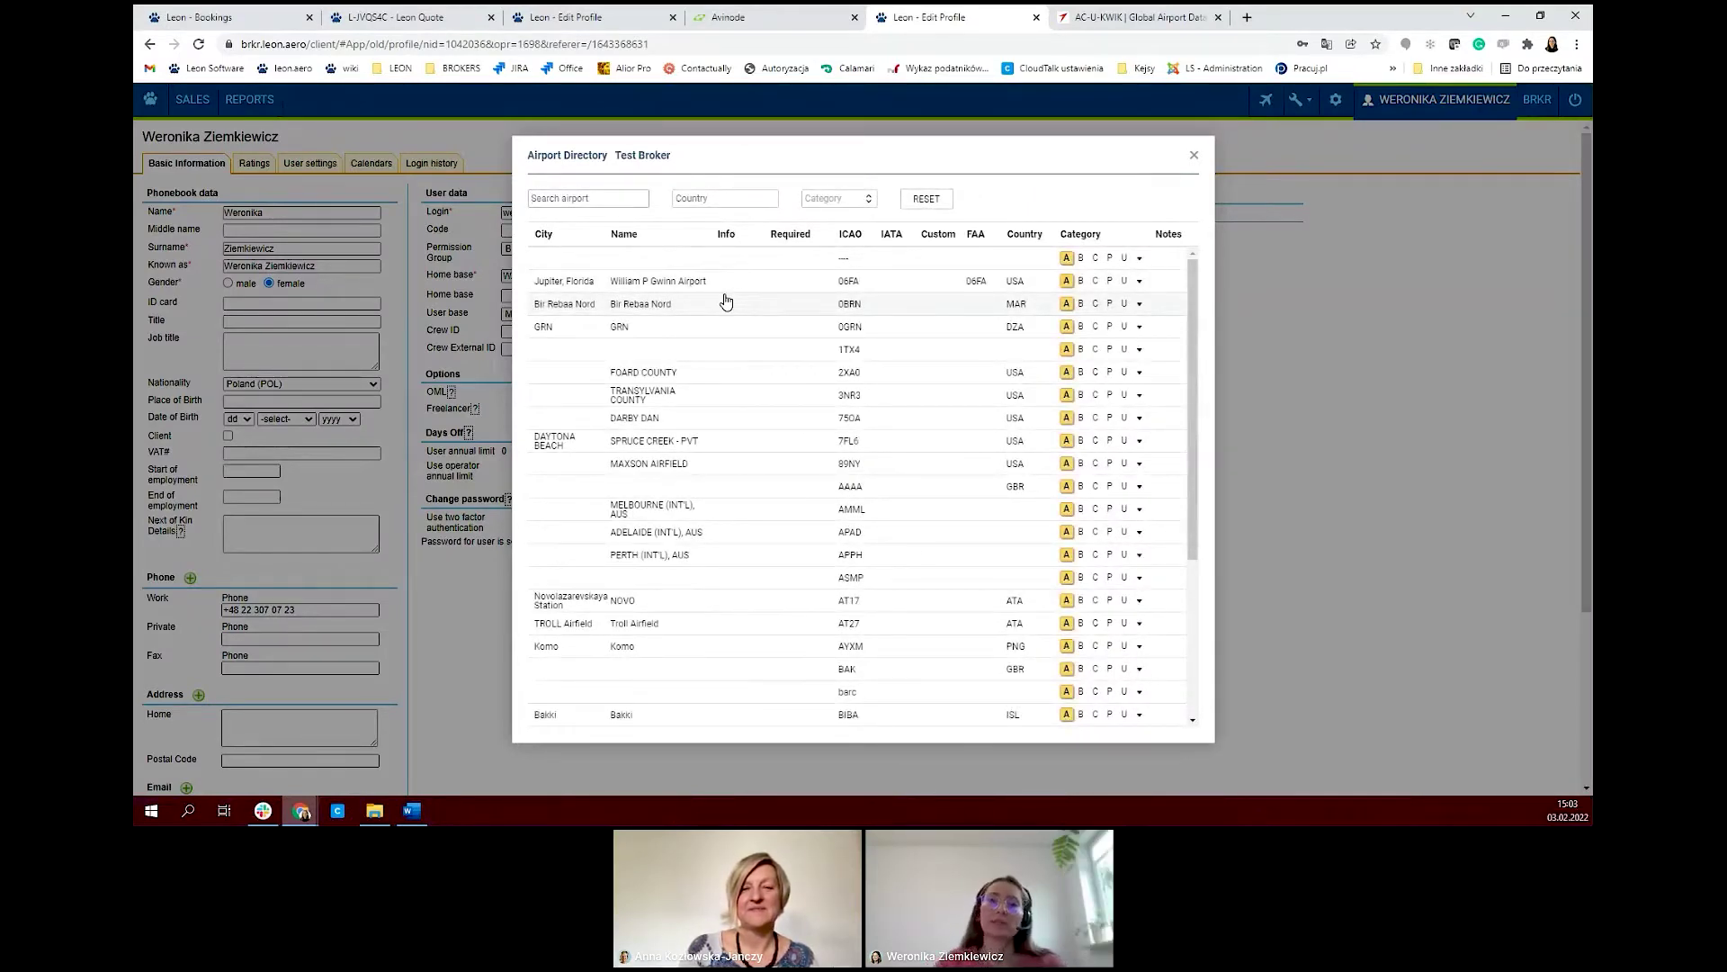
- View the AC-U-KWIK website, return to the Airport Directory and look up the details of airport EPWA
click(1127, 17)
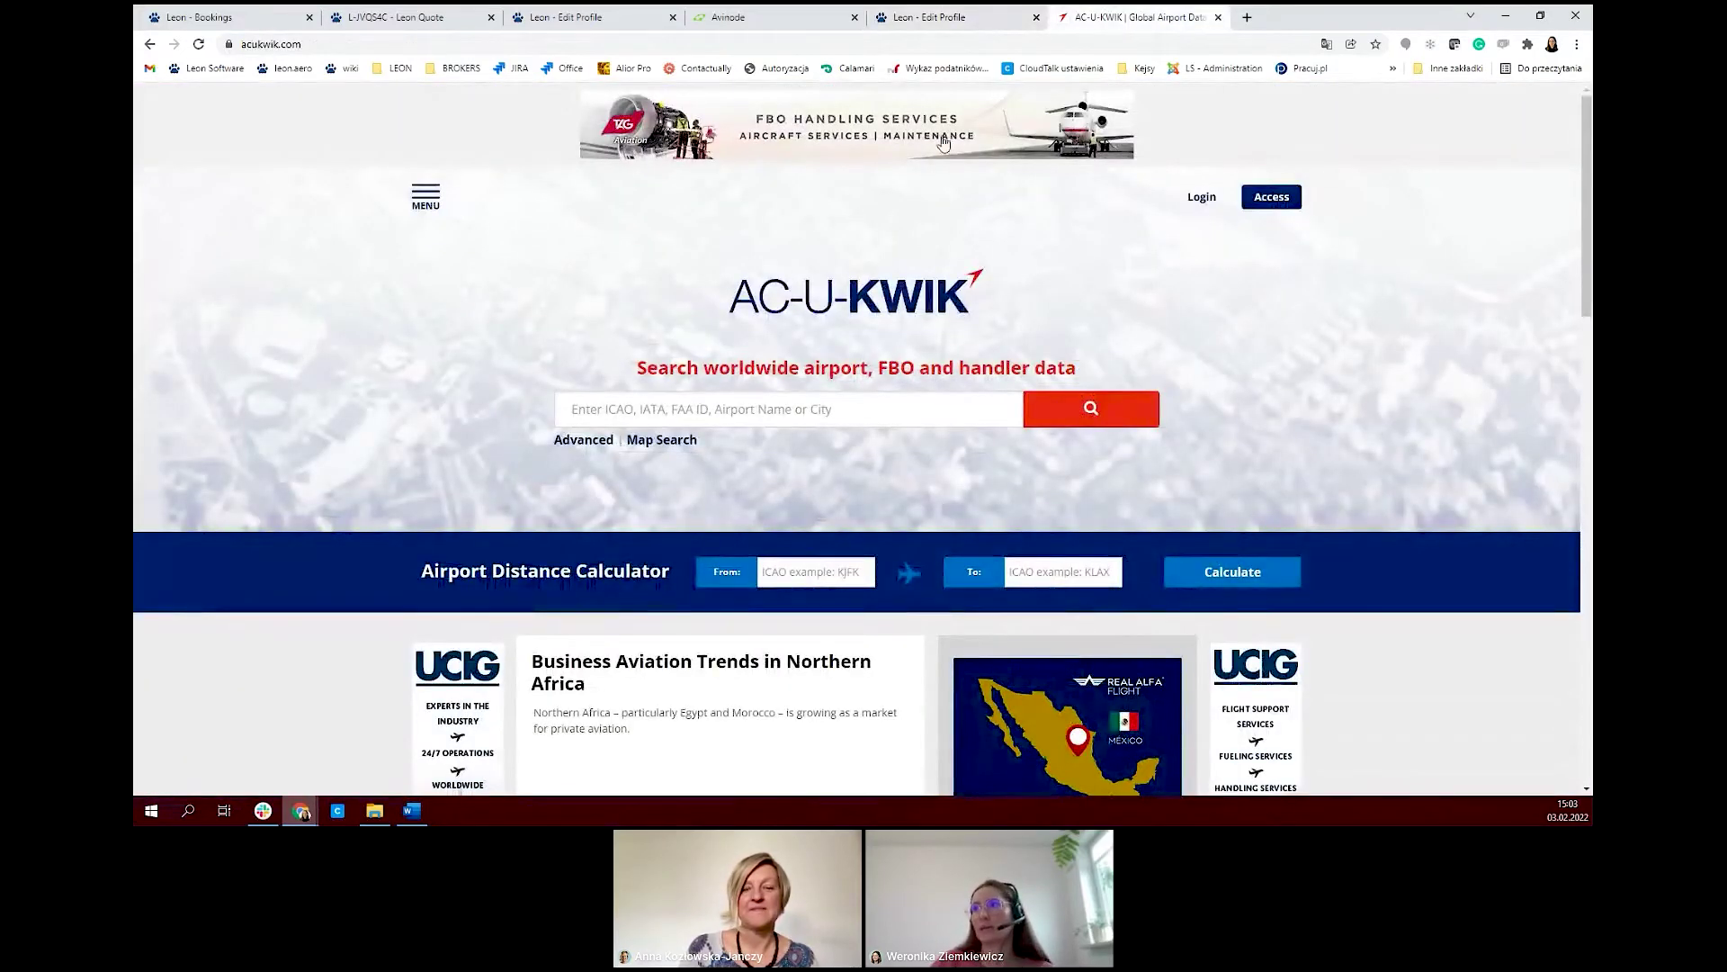
click(941, 11)
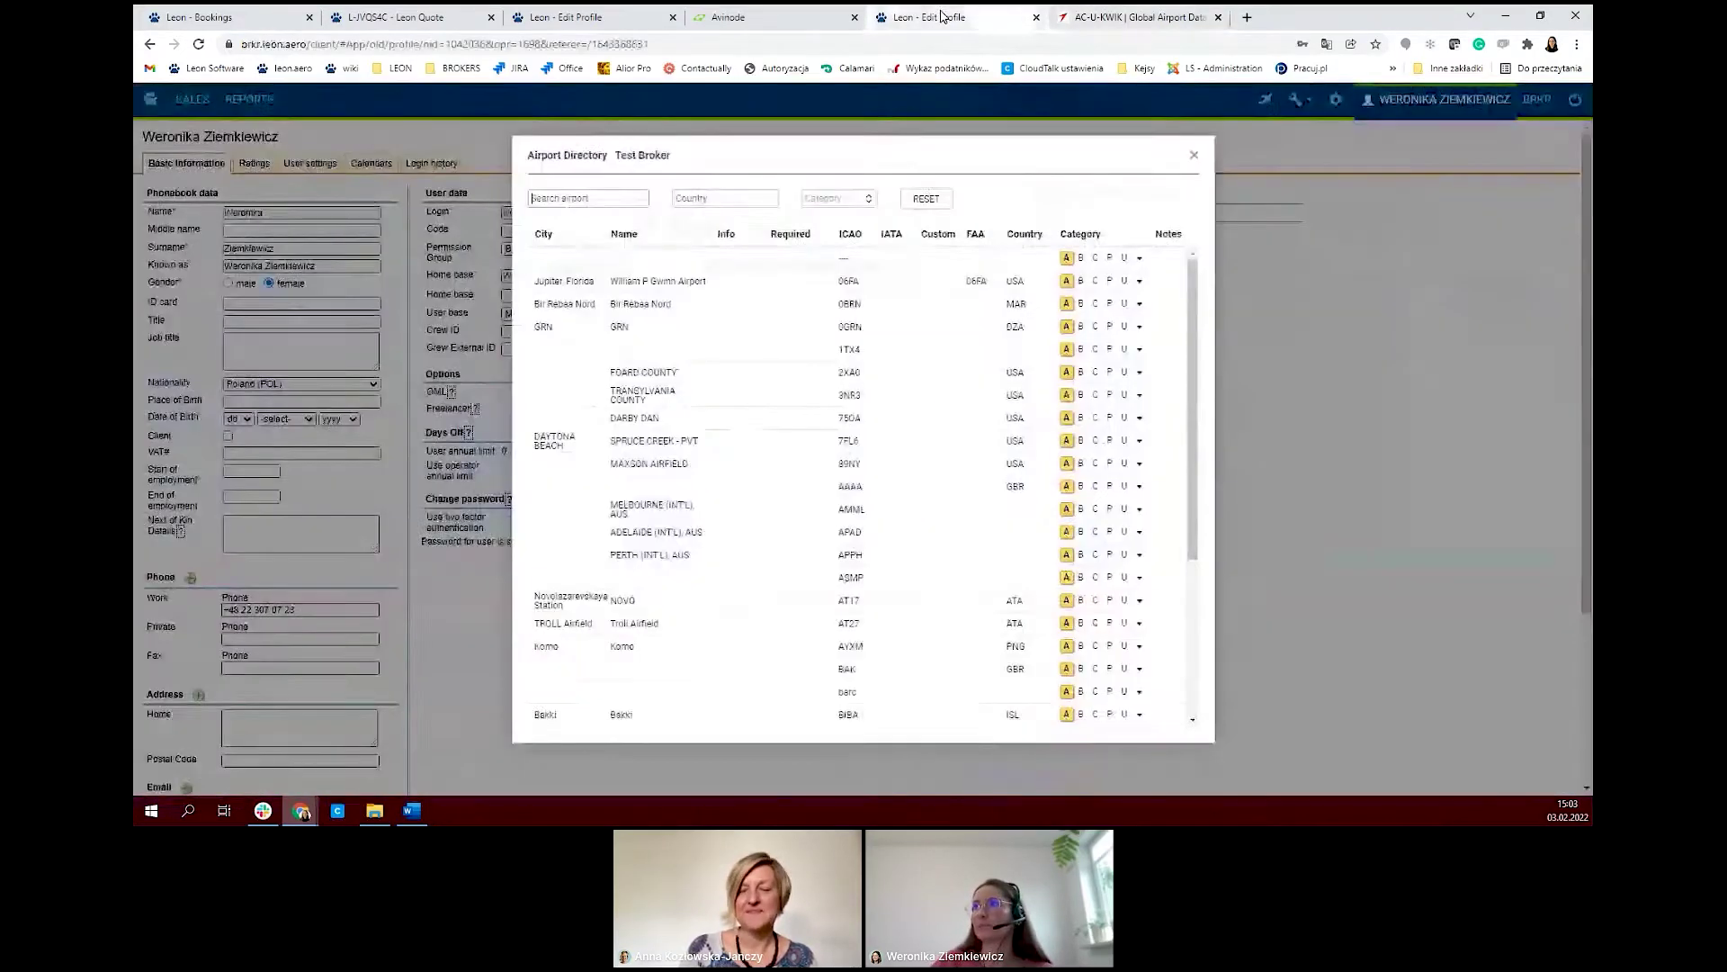
click(562, 196)
text(ep)
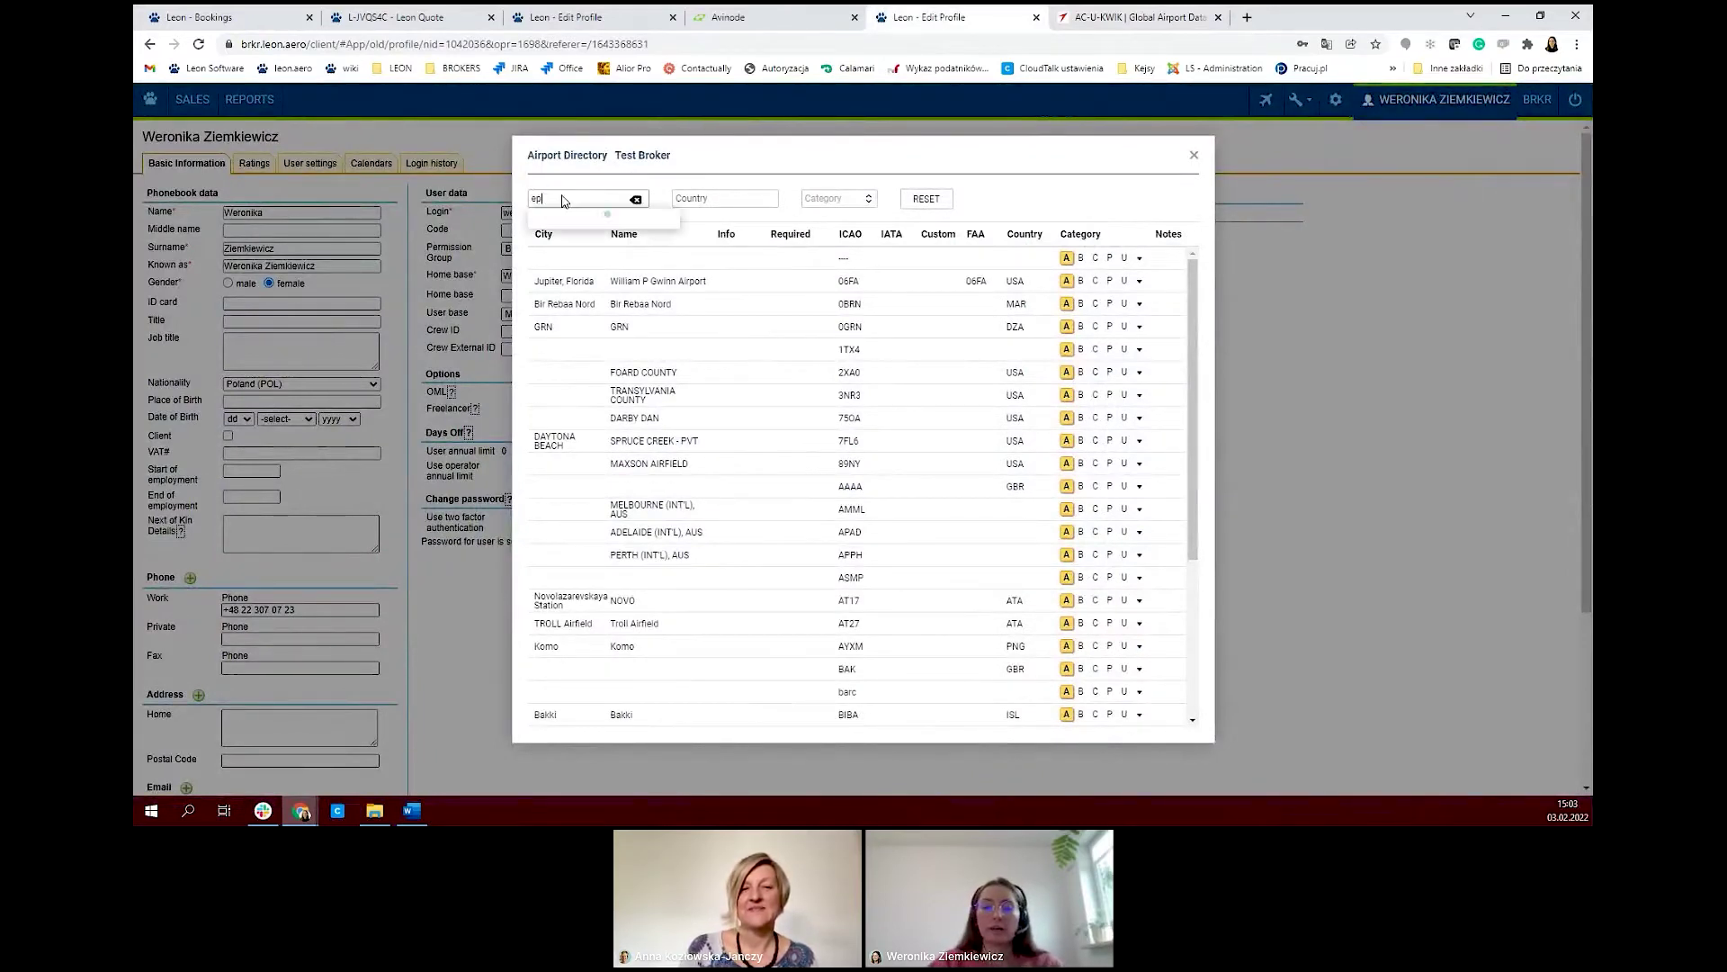
text(wa)
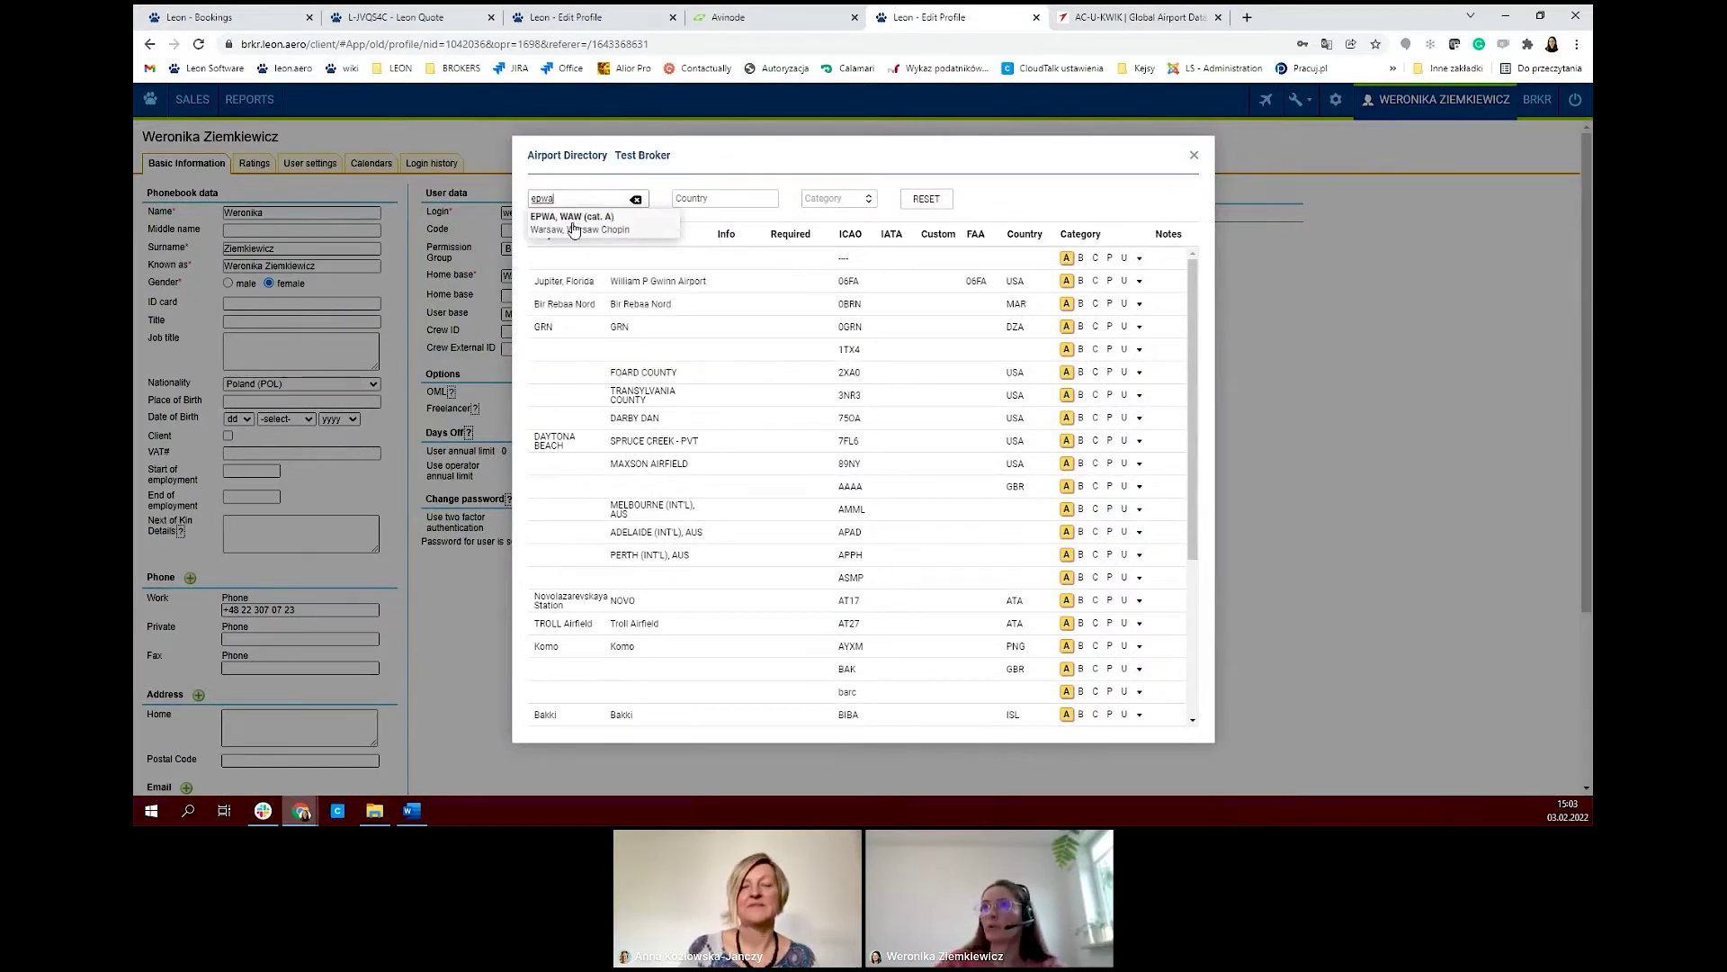
click(574, 225)
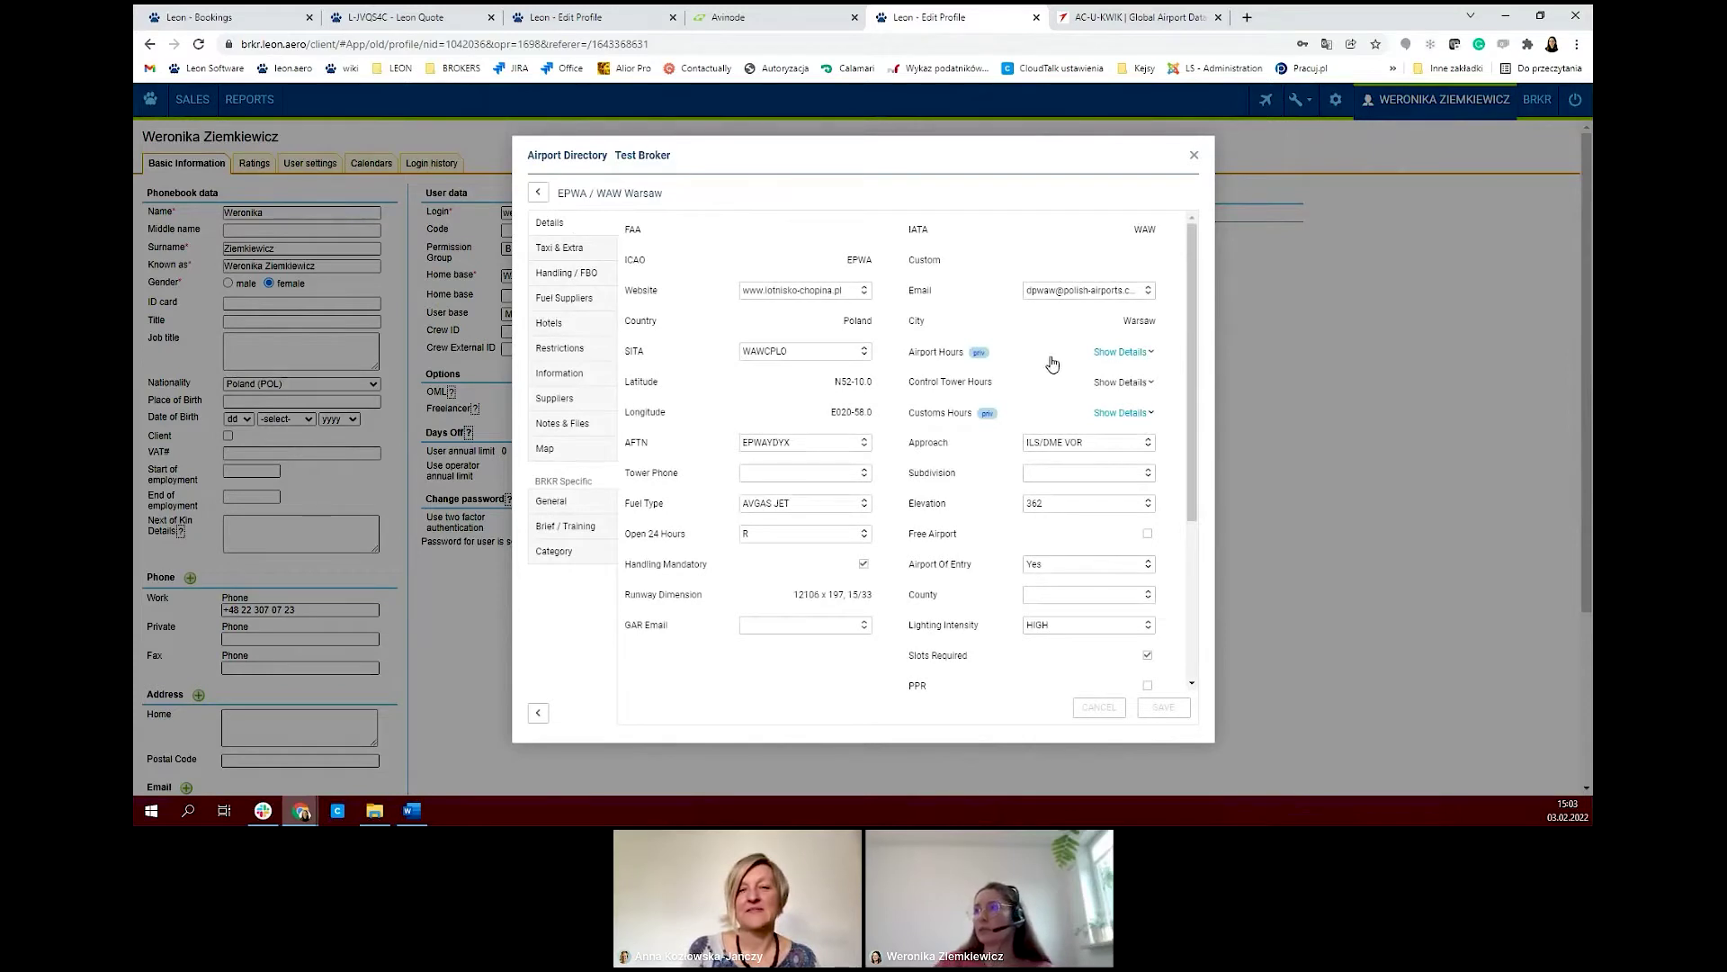
scroll(1047, 359, down, 1)
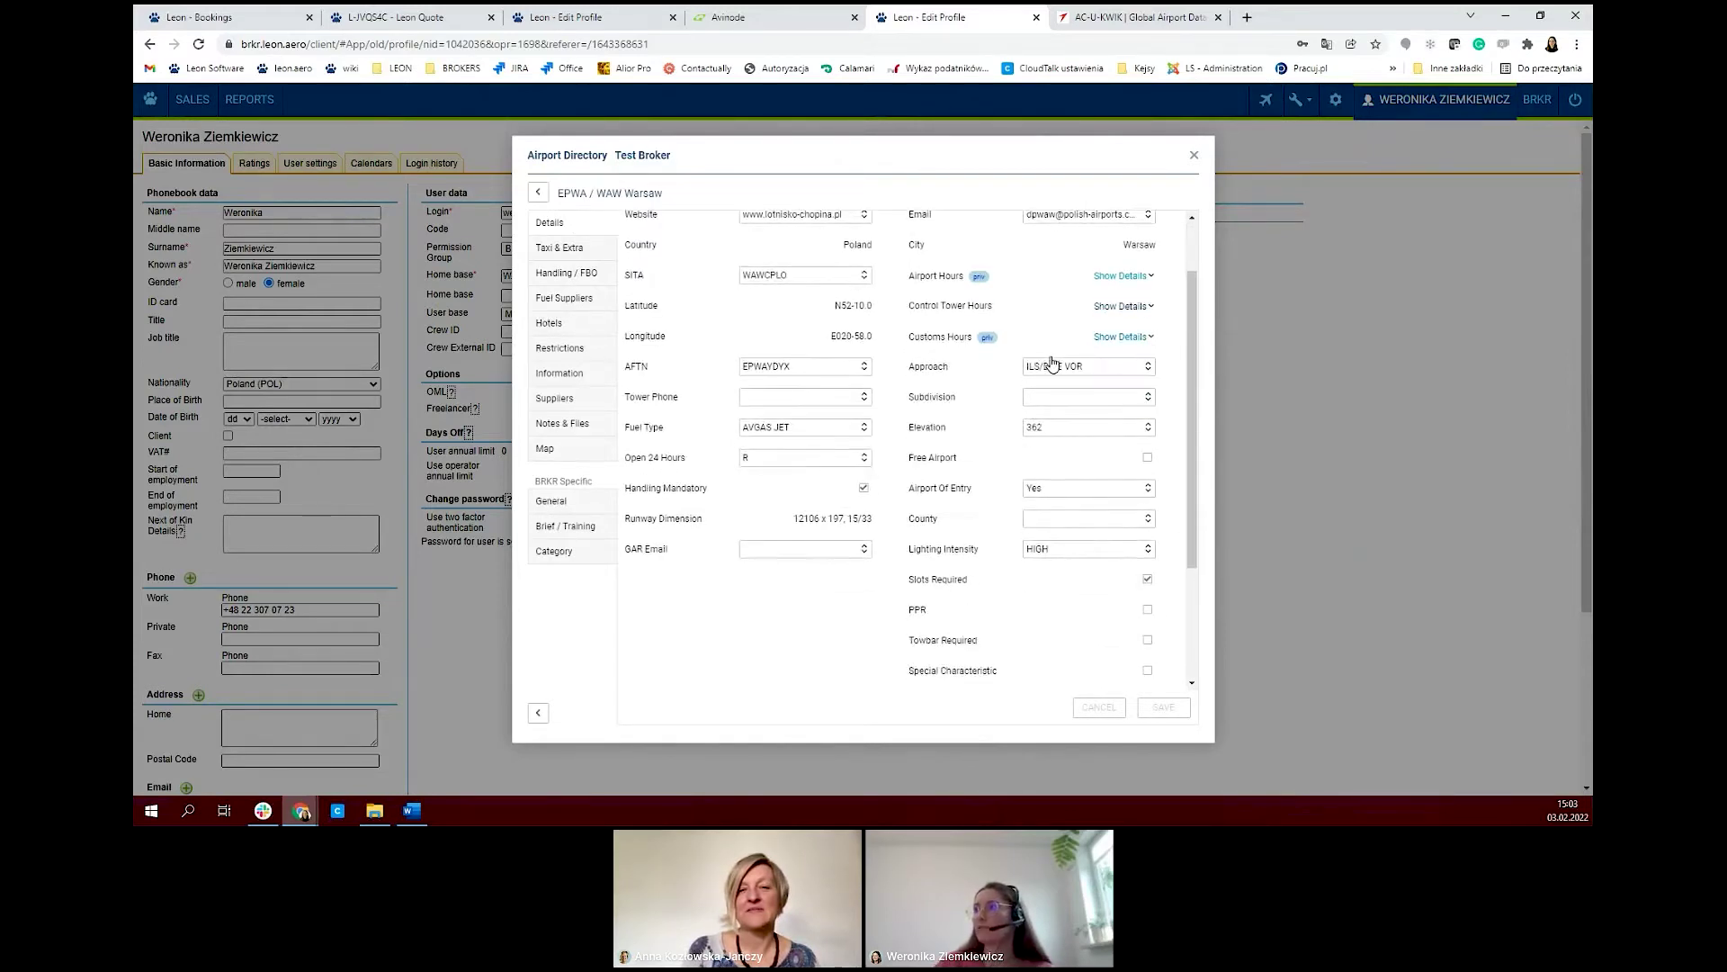
- Try removing the 24H setting for Monday in the airport's customs hours, discarding the change each time
click(1148, 339)
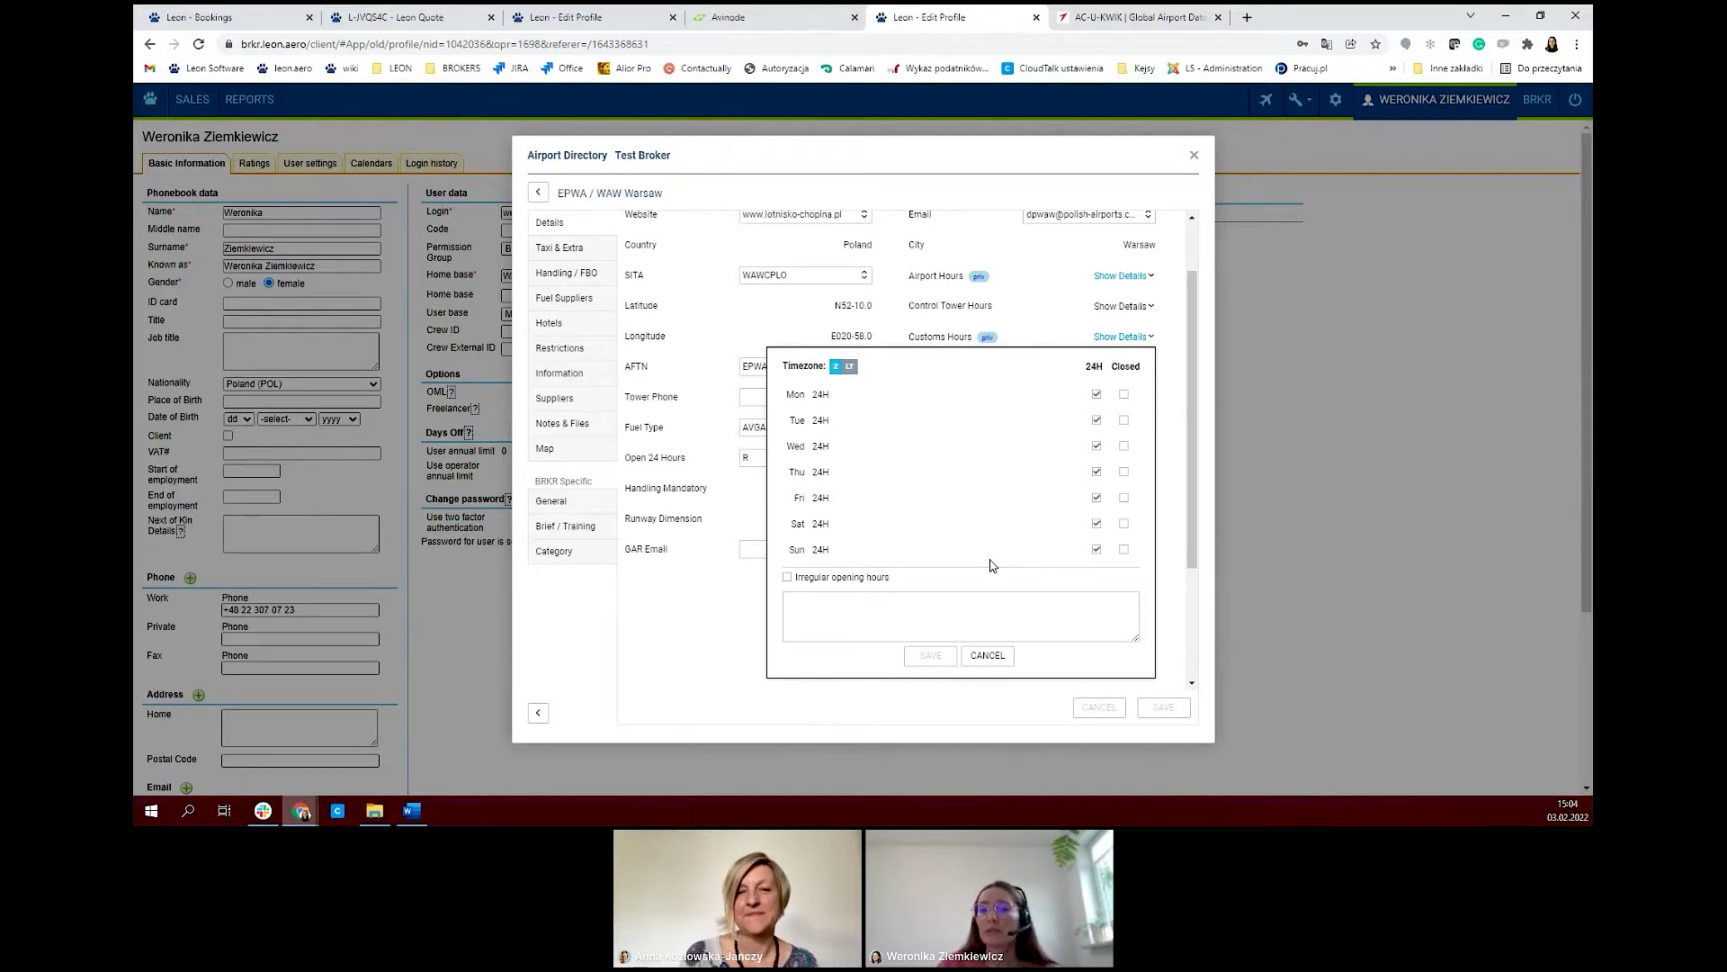
click(1096, 395)
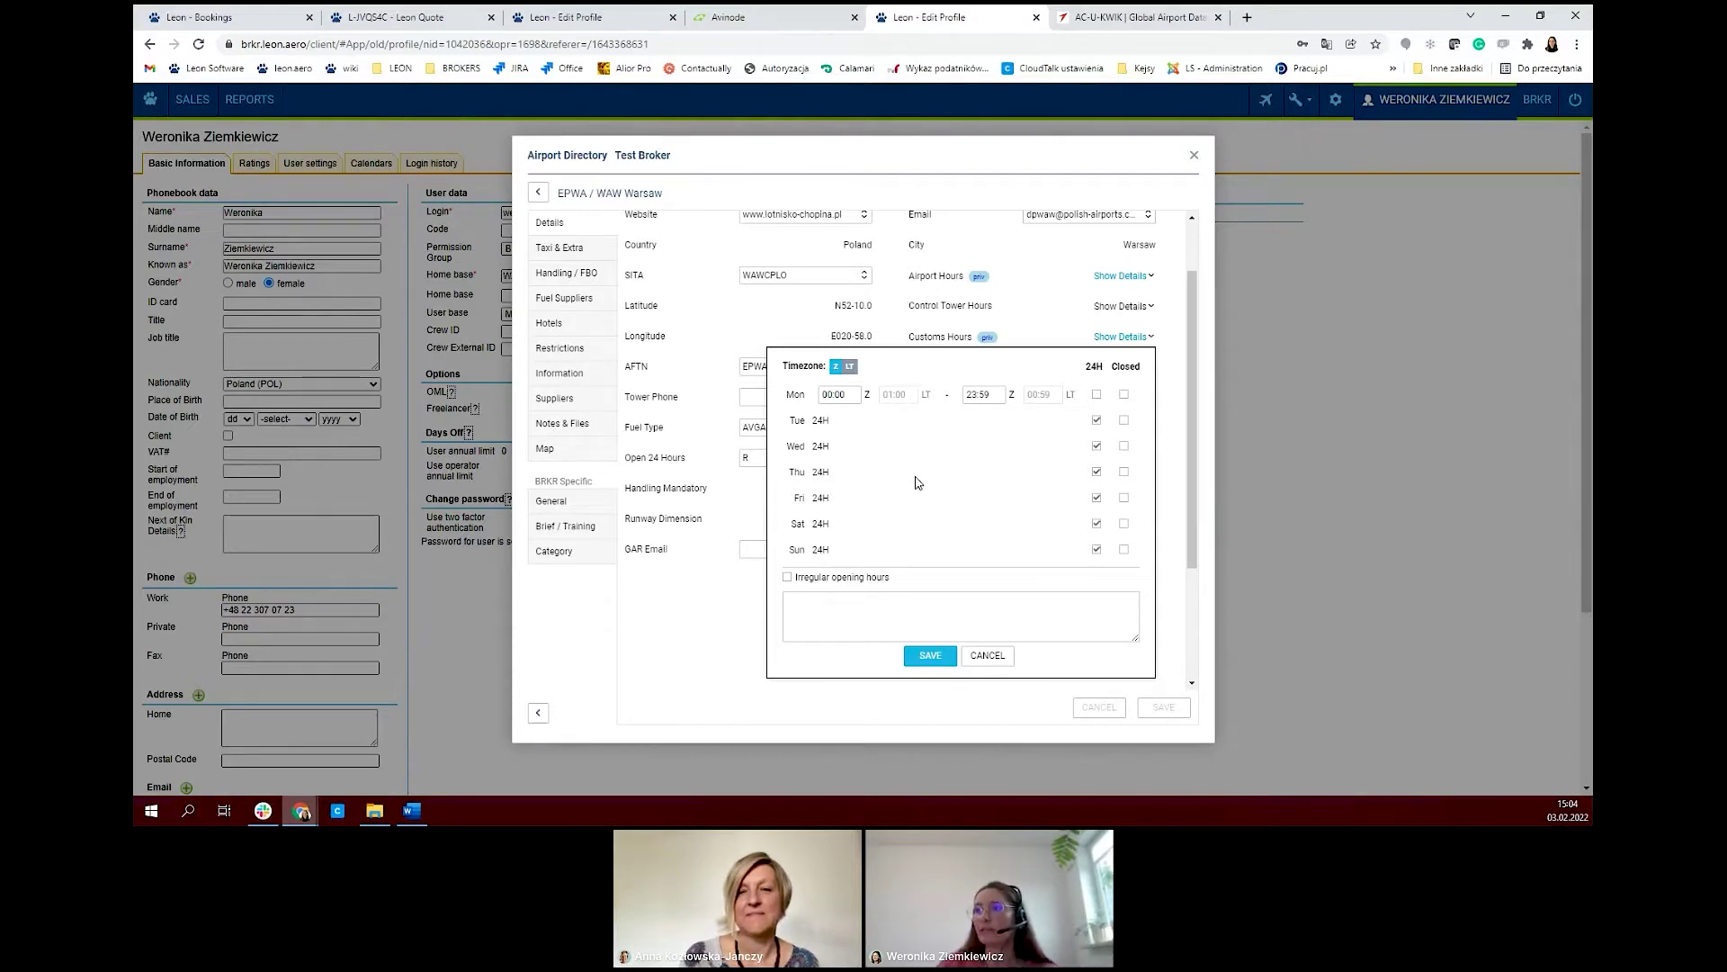
click(989, 658)
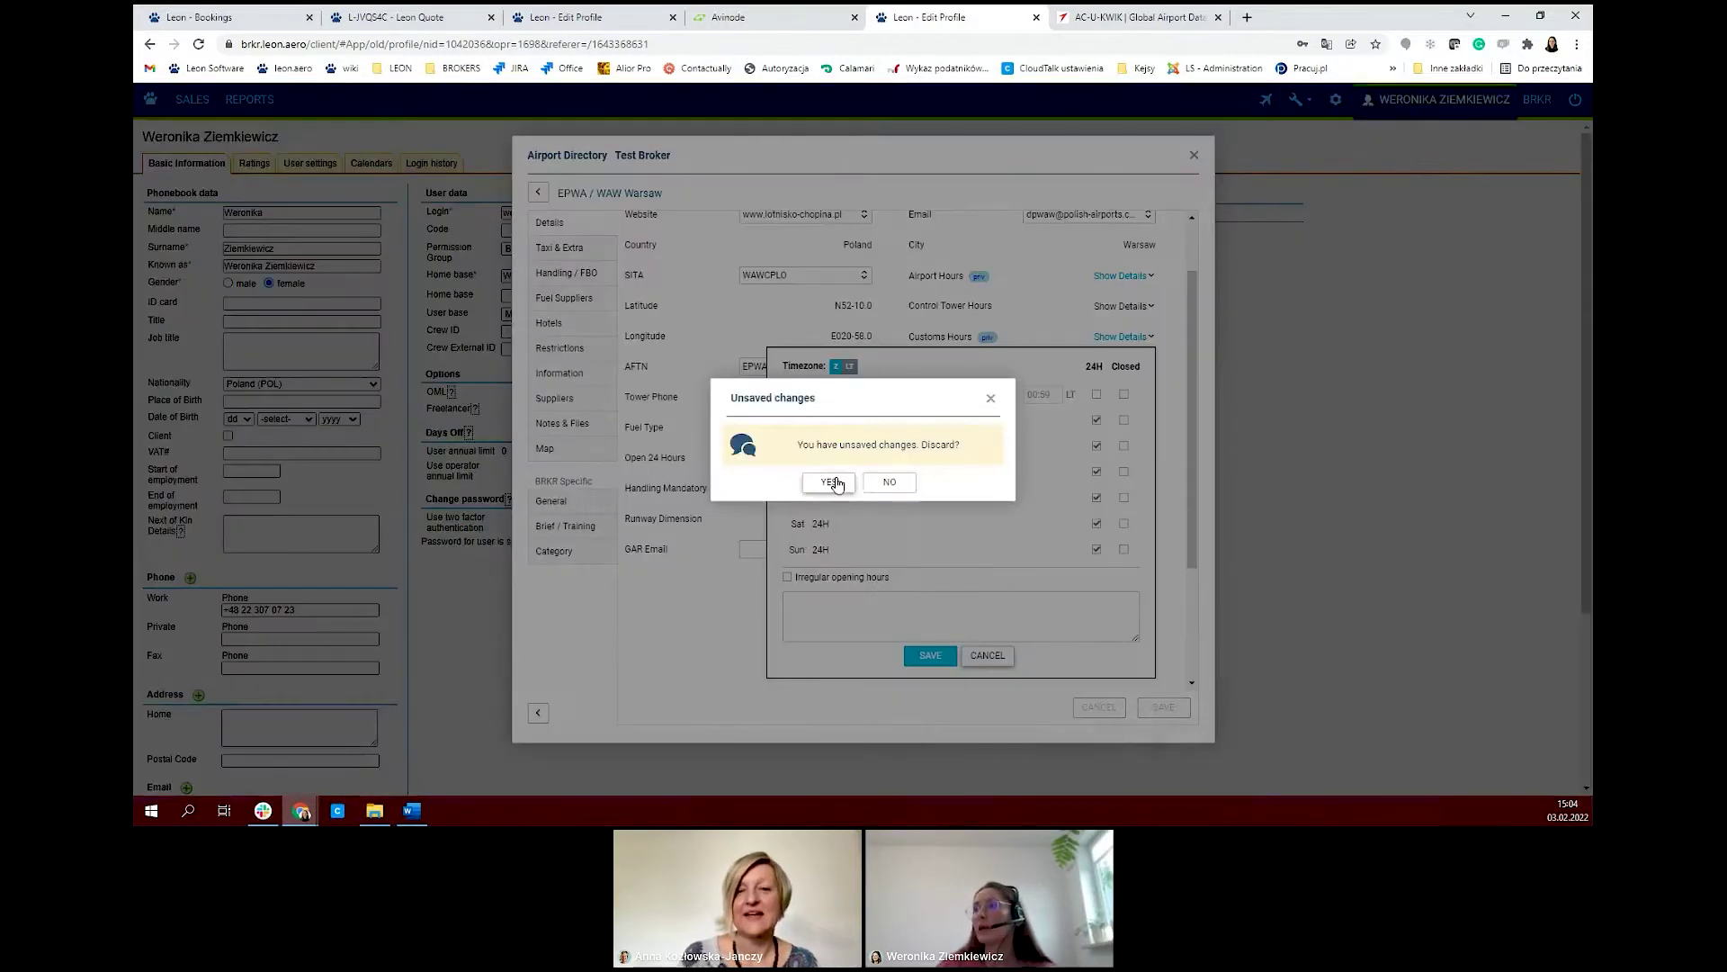
click(836, 483)
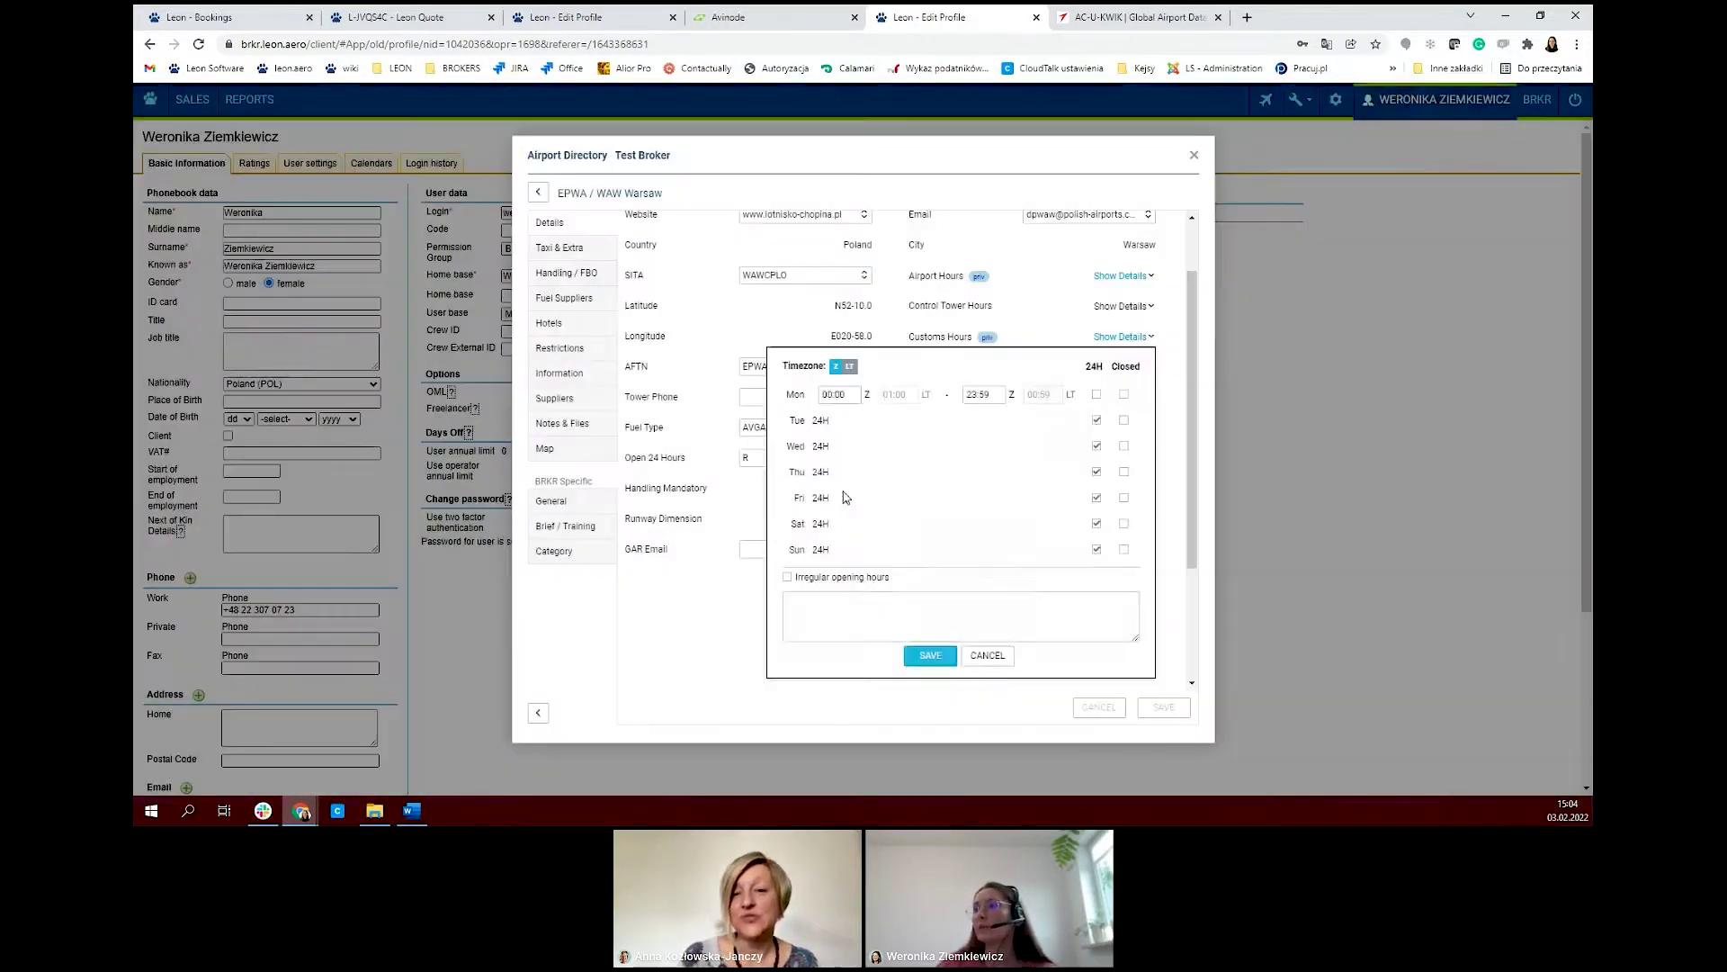
click(1139, 337)
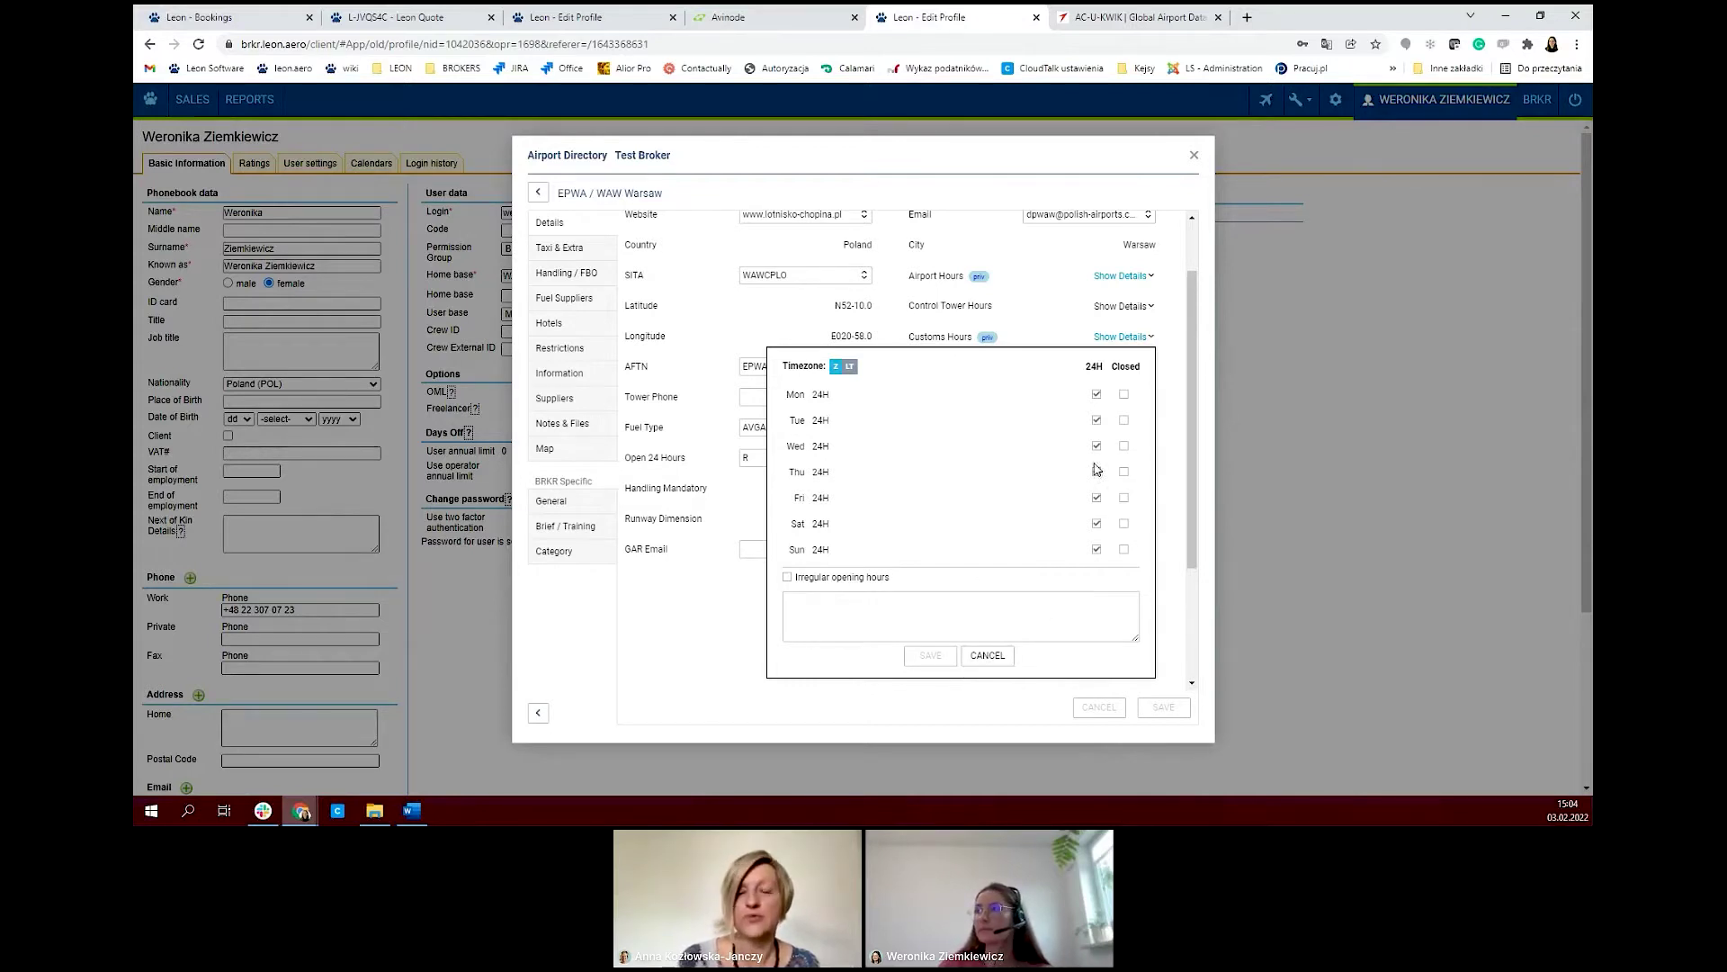
click(1097, 395)
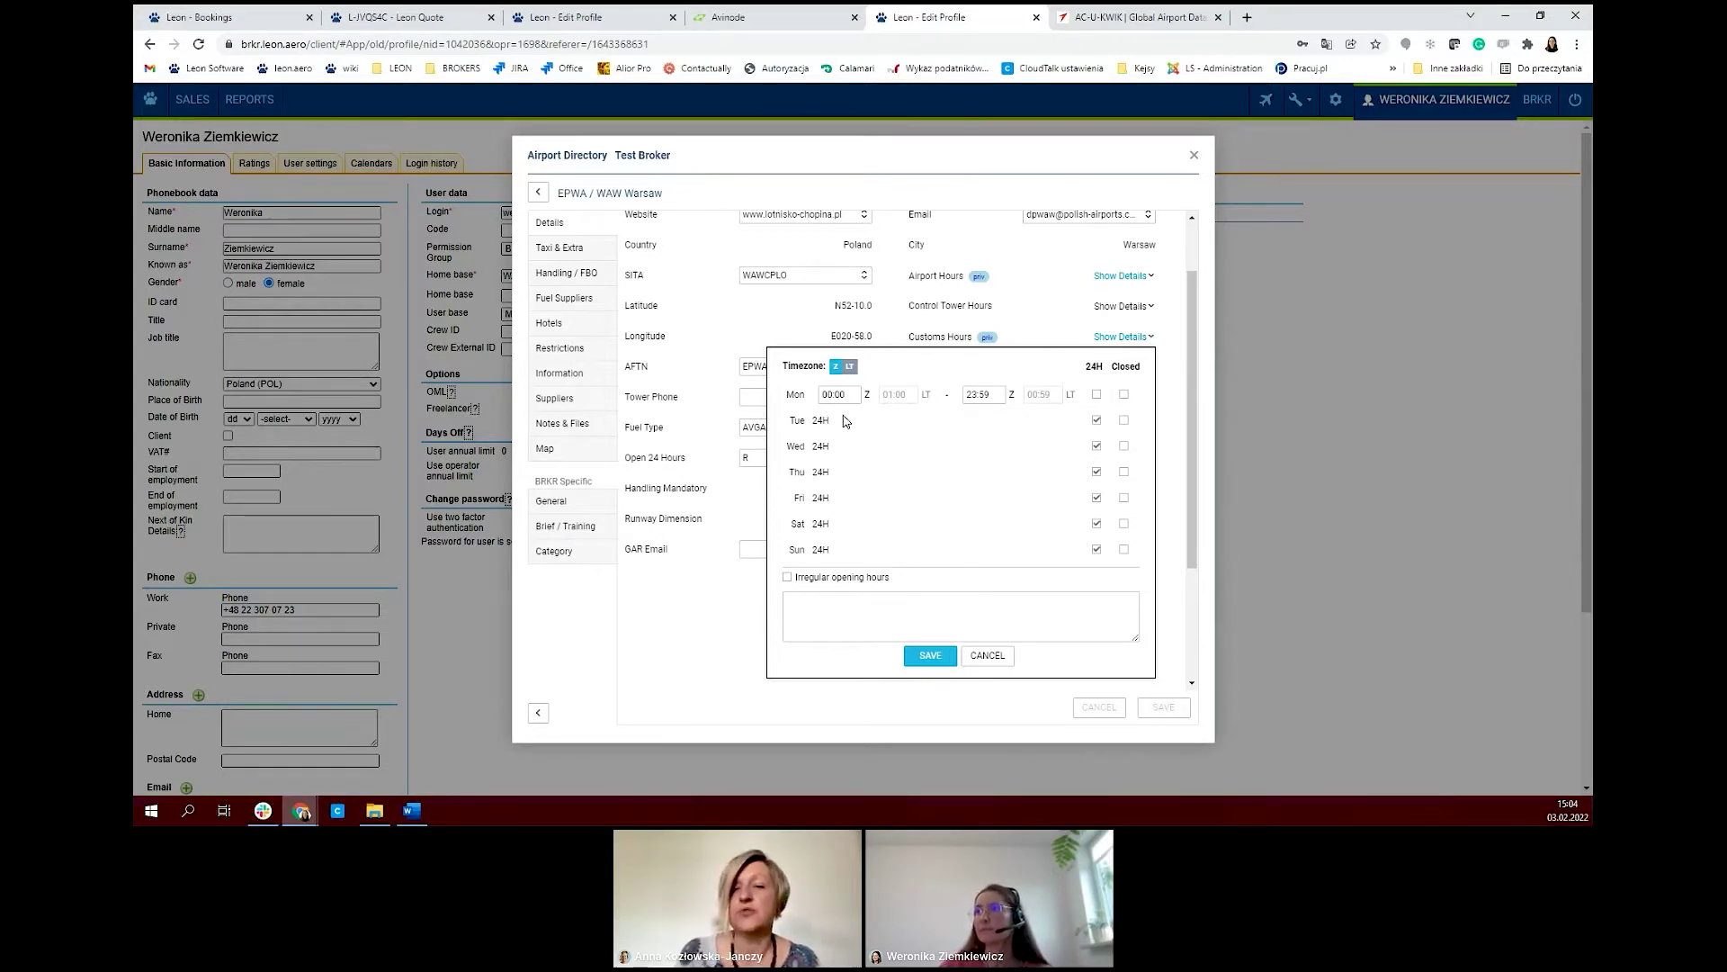
click(996, 661)
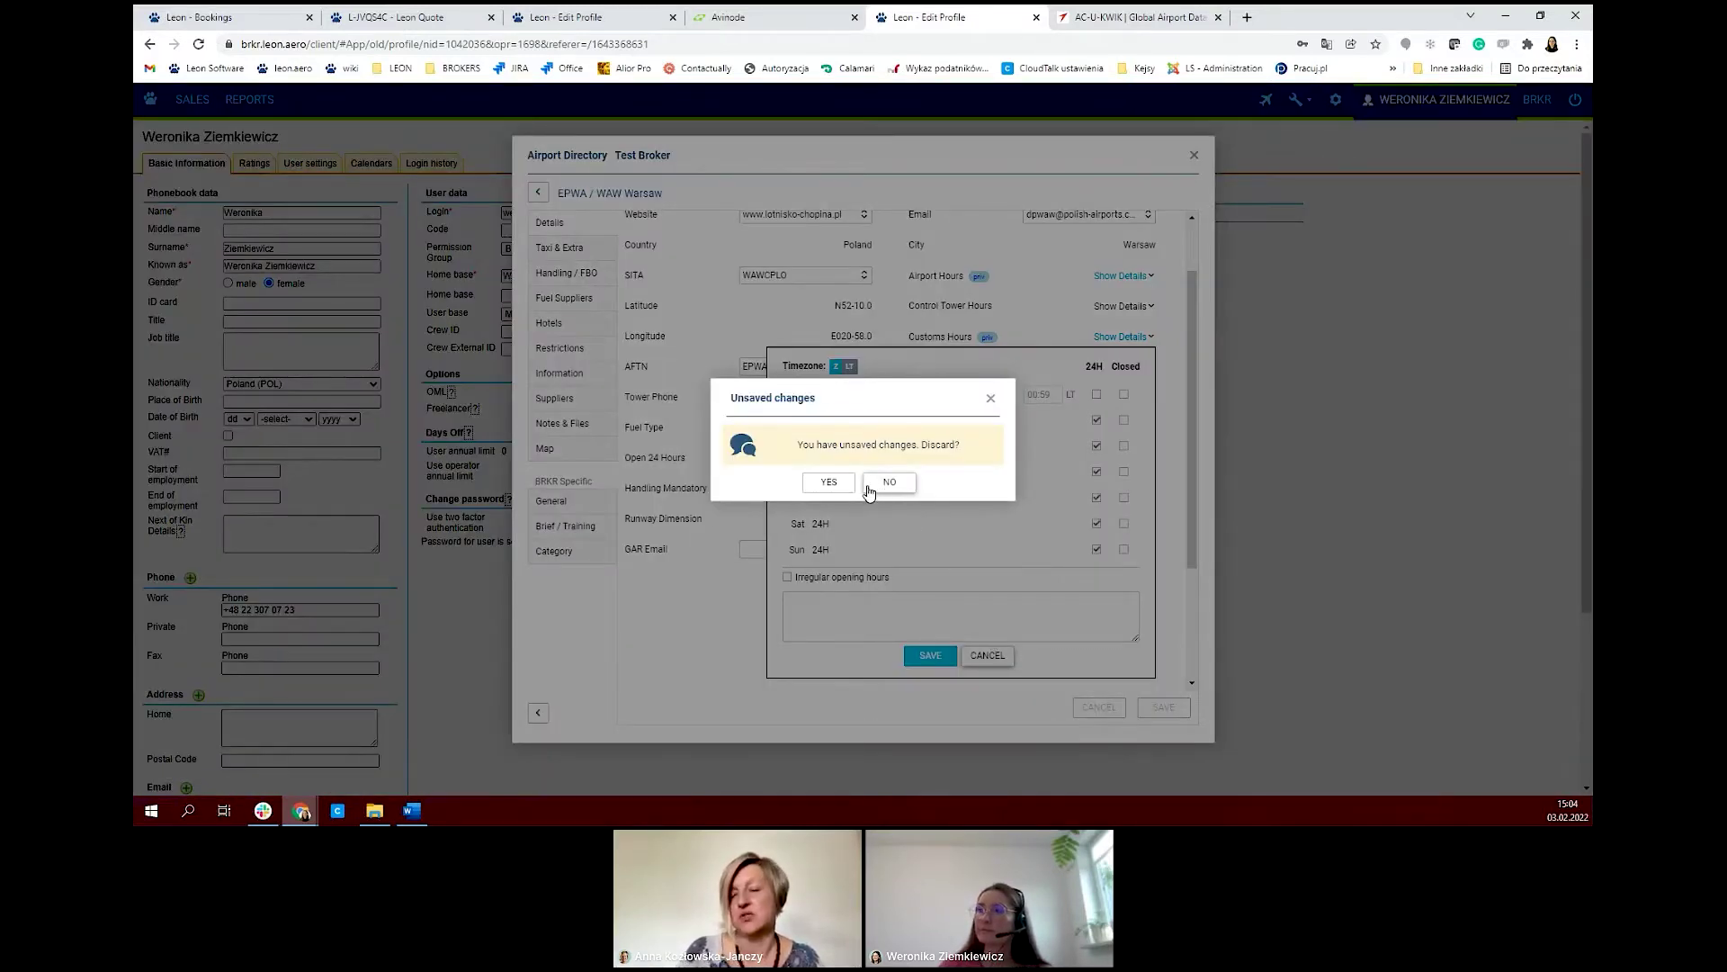
click(823, 483)
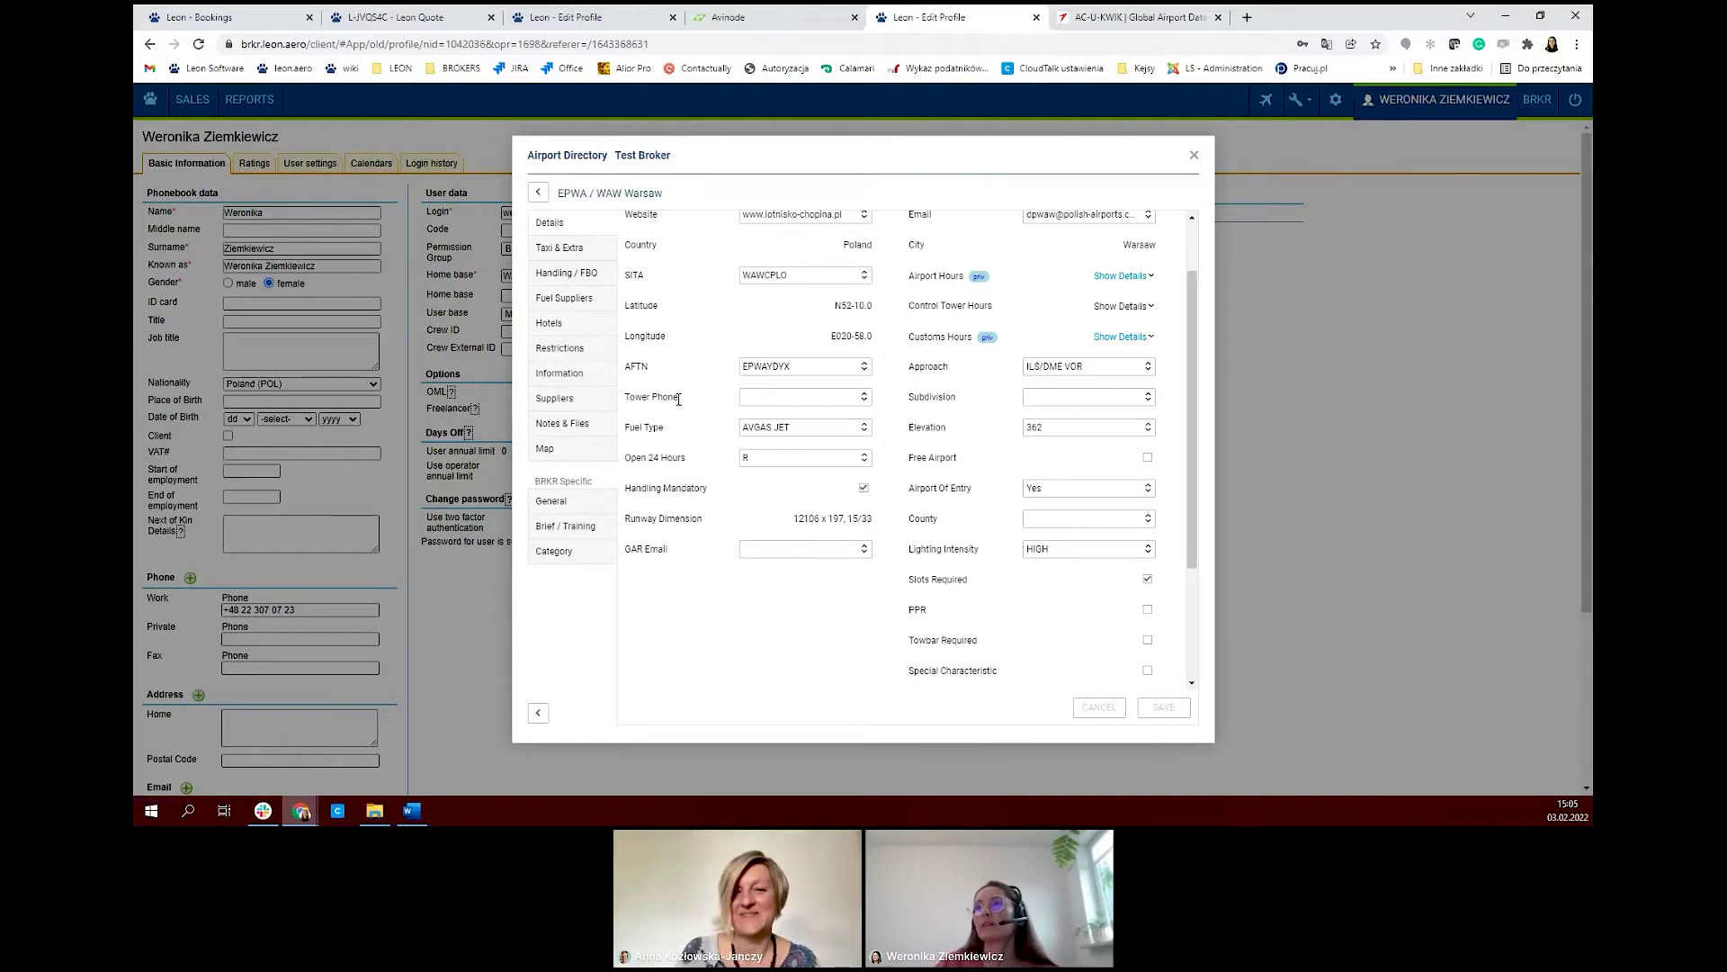
- Review the EPWA handling agents, hotels and suppliers, and close the Airport Directory
click(590, 276)
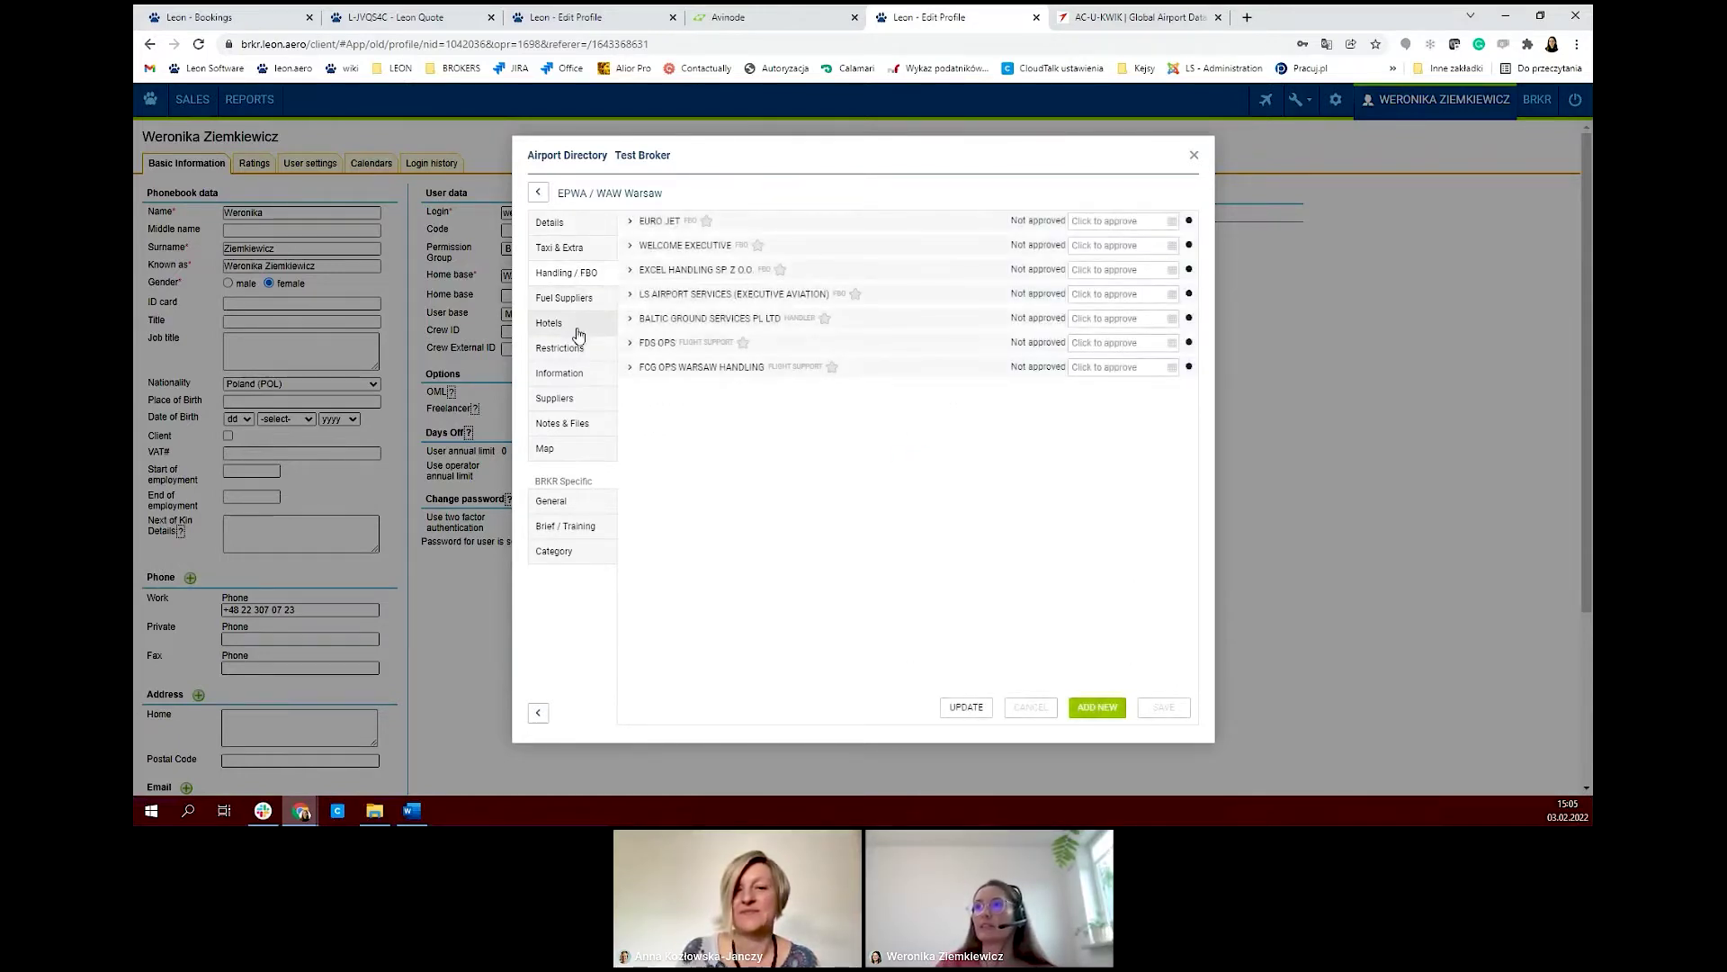
click(580, 323)
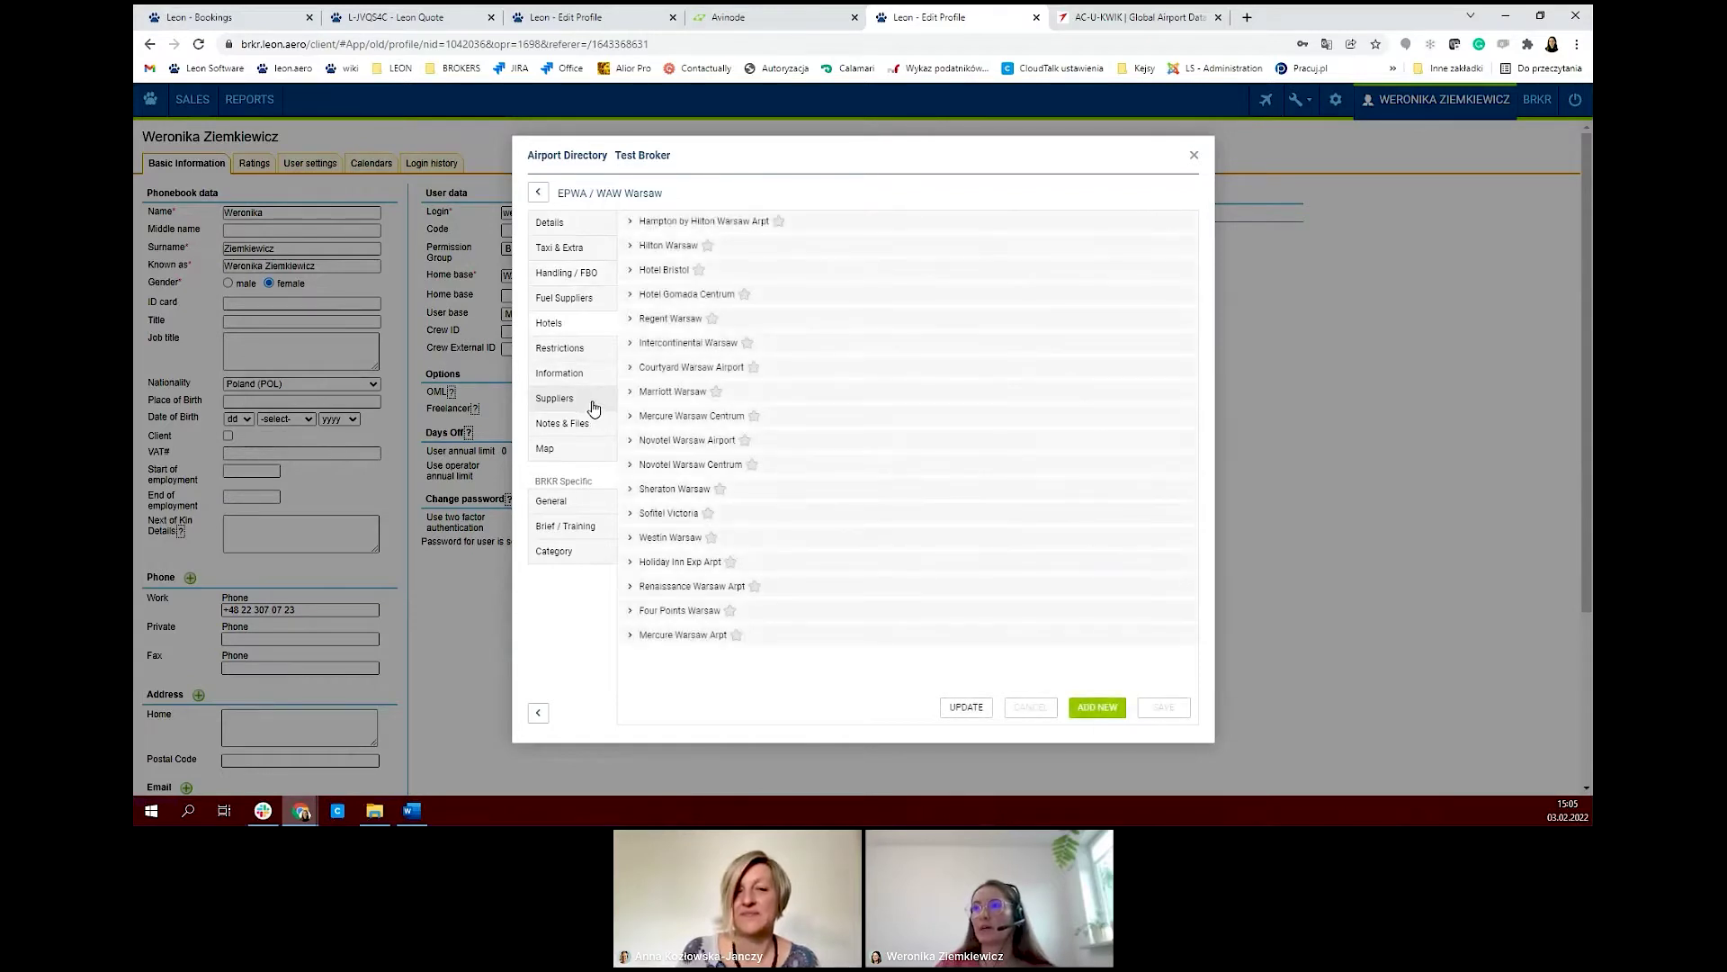
click(597, 402)
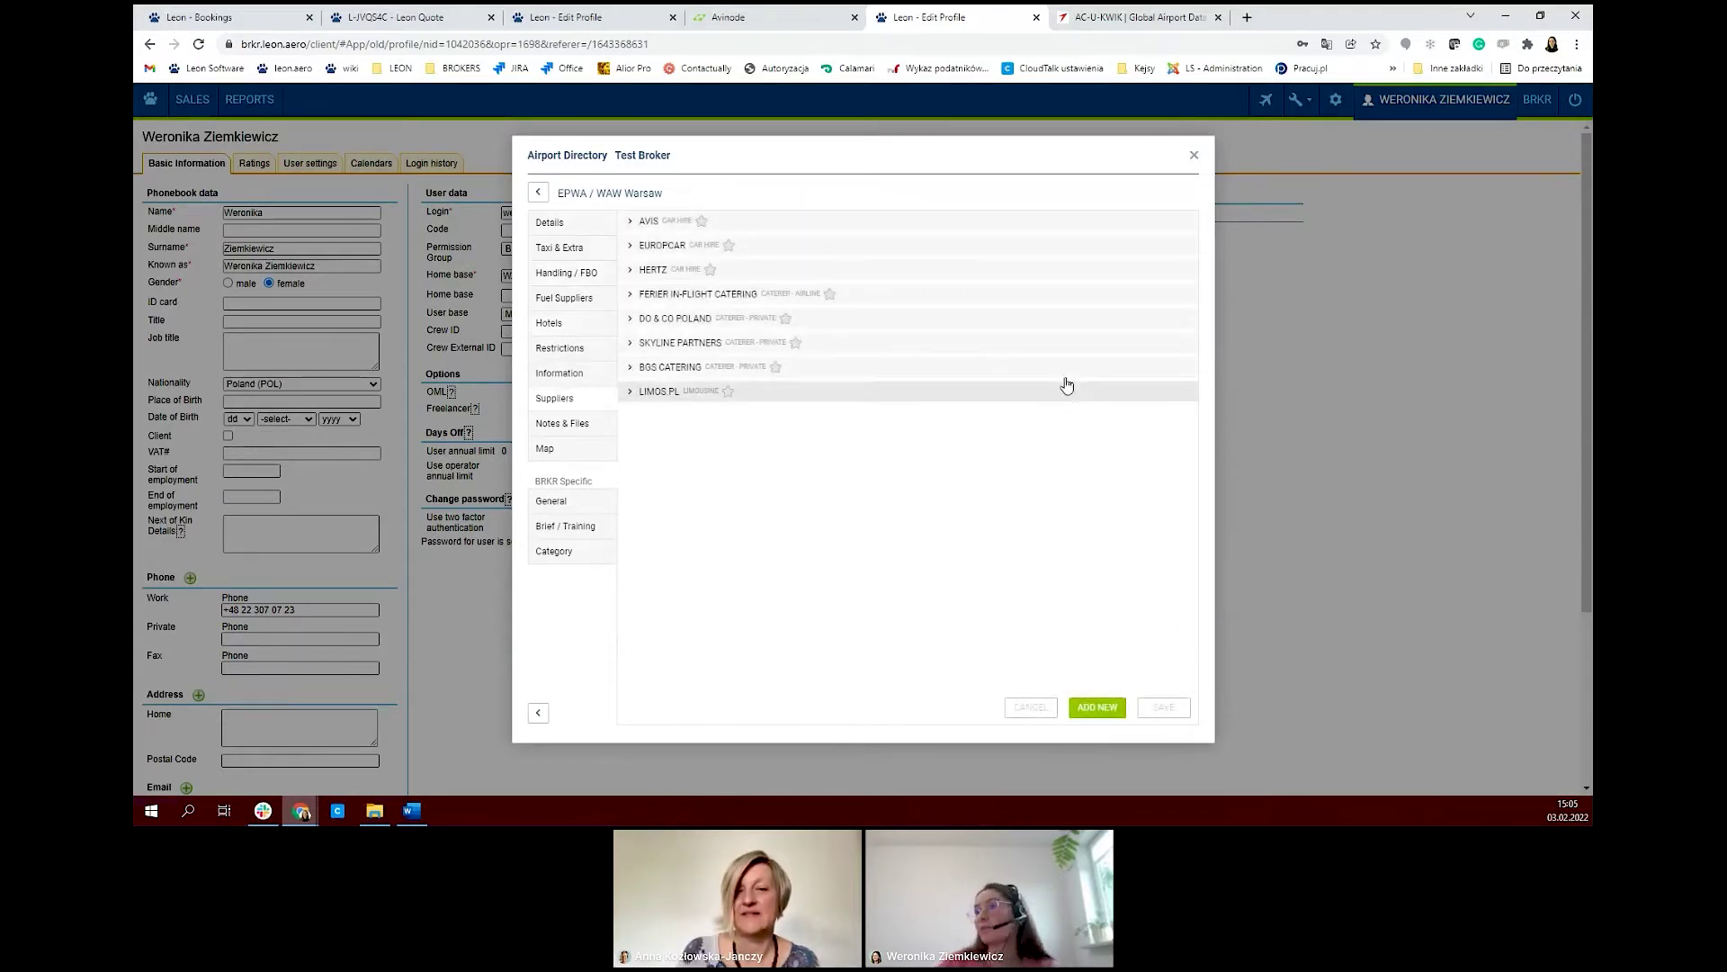
click(1194, 158)
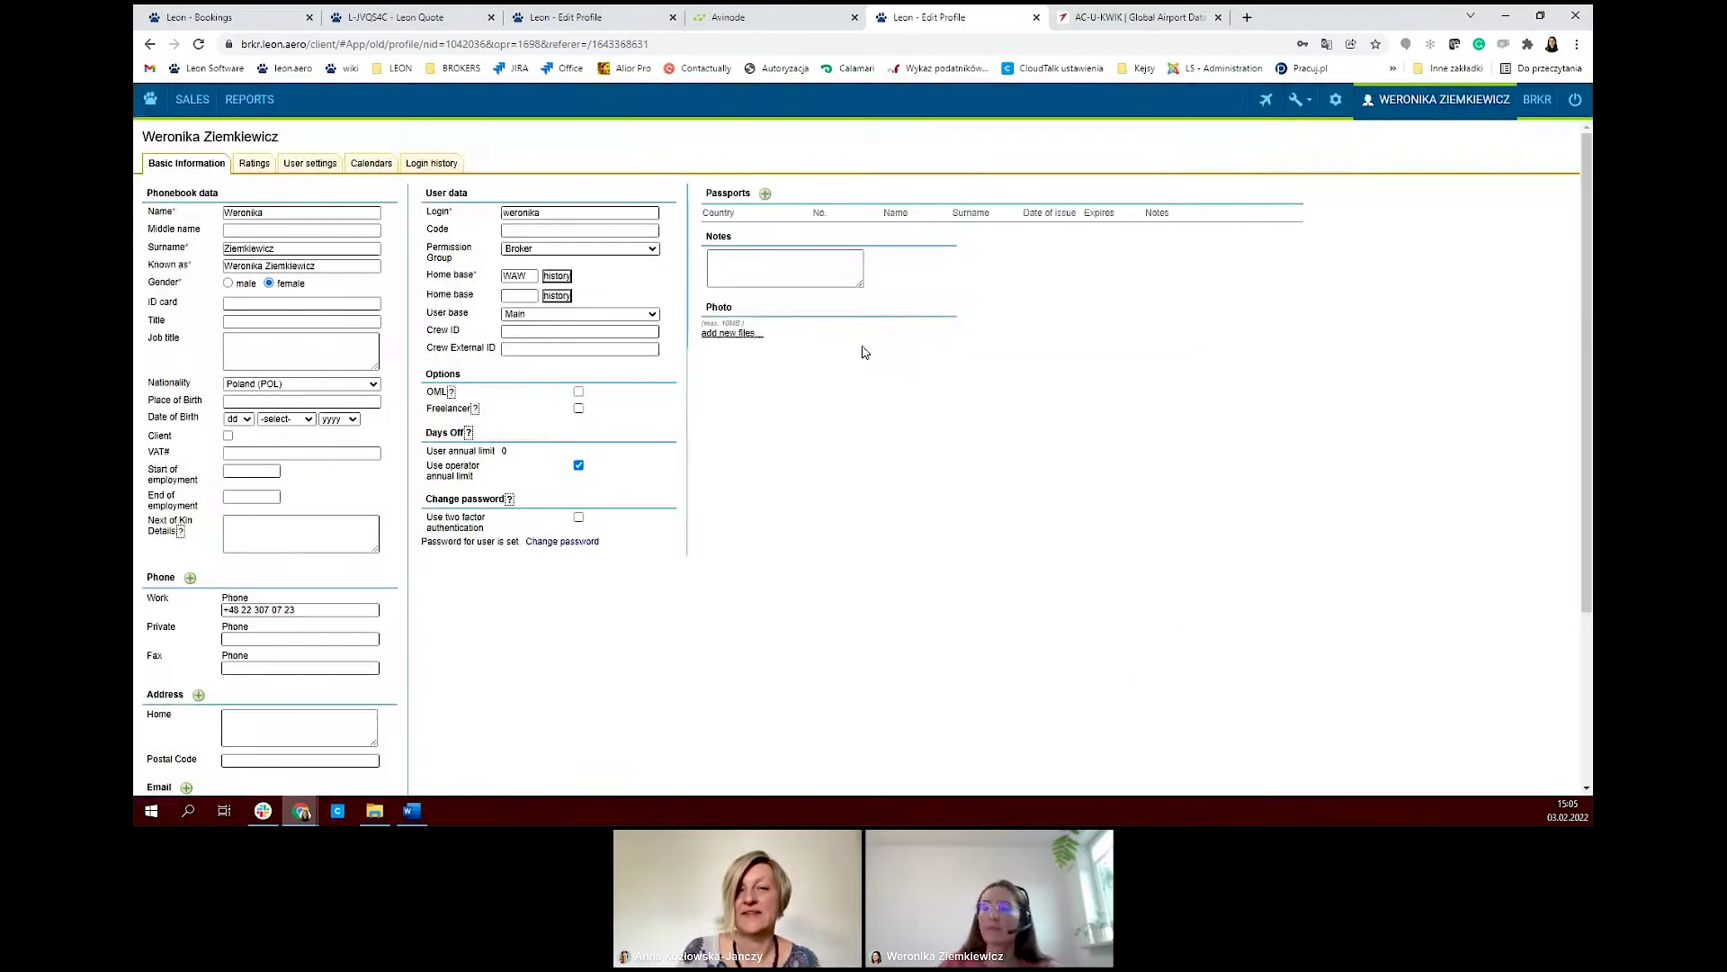
- Open the Requests/Quotes list and view its column options without changing them
mouse_move(193, 101)
click(206, 135)
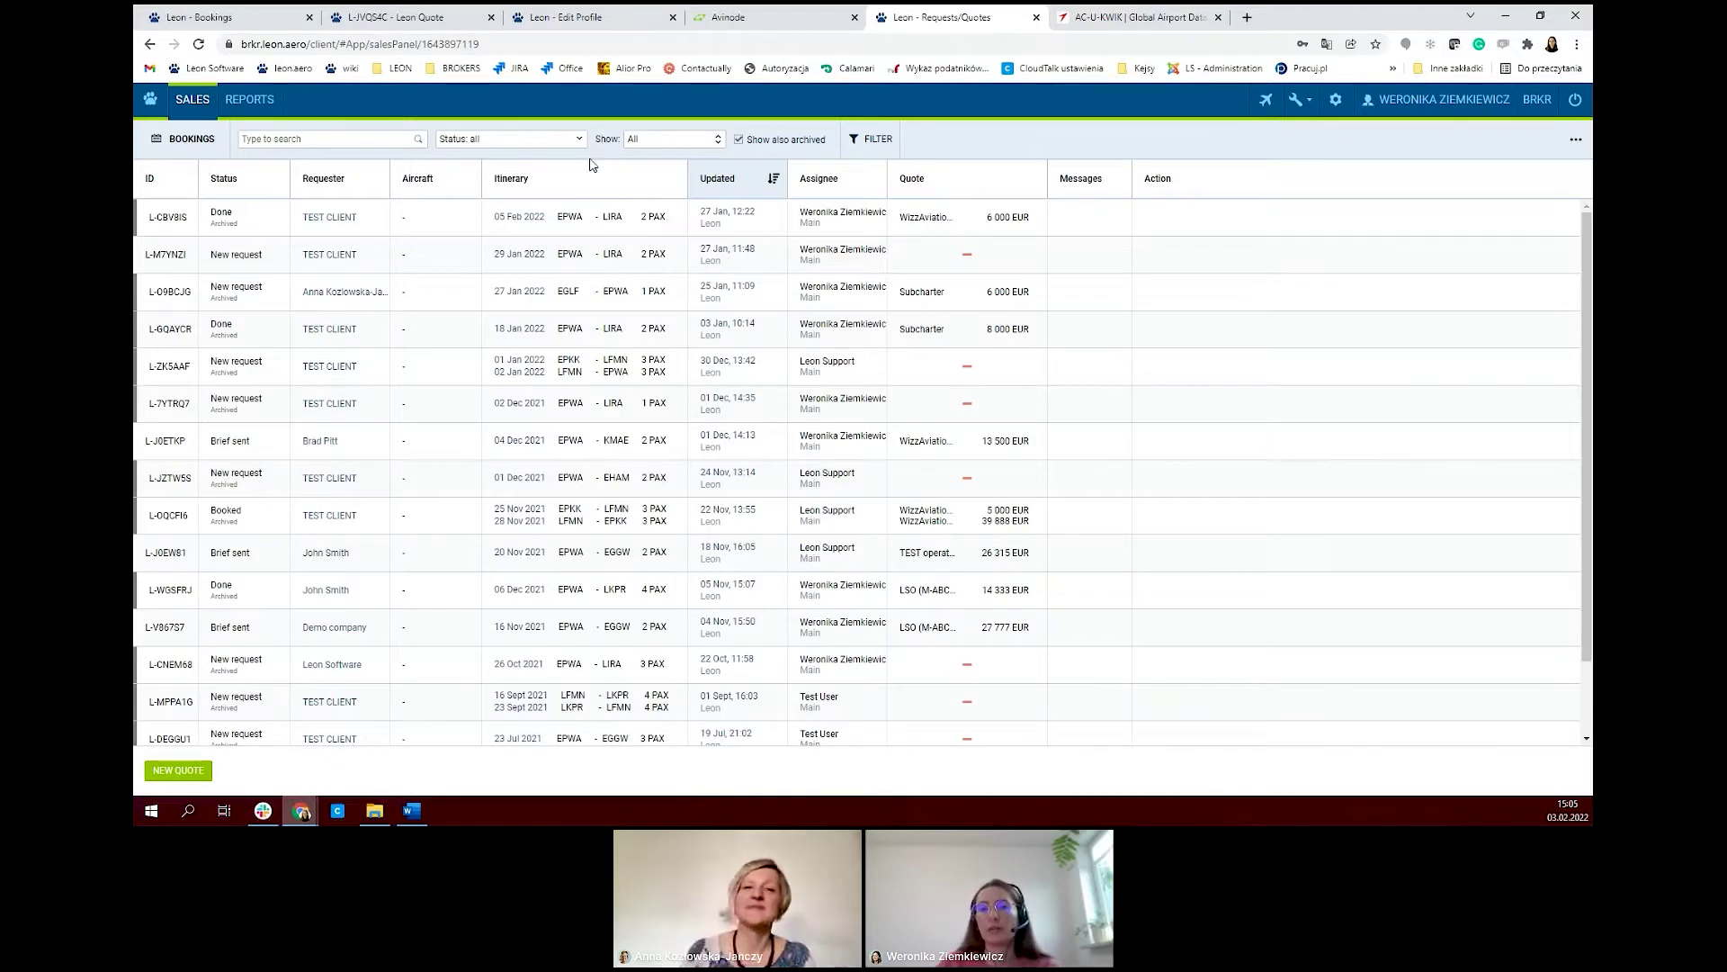
mouse_move(791, 288)
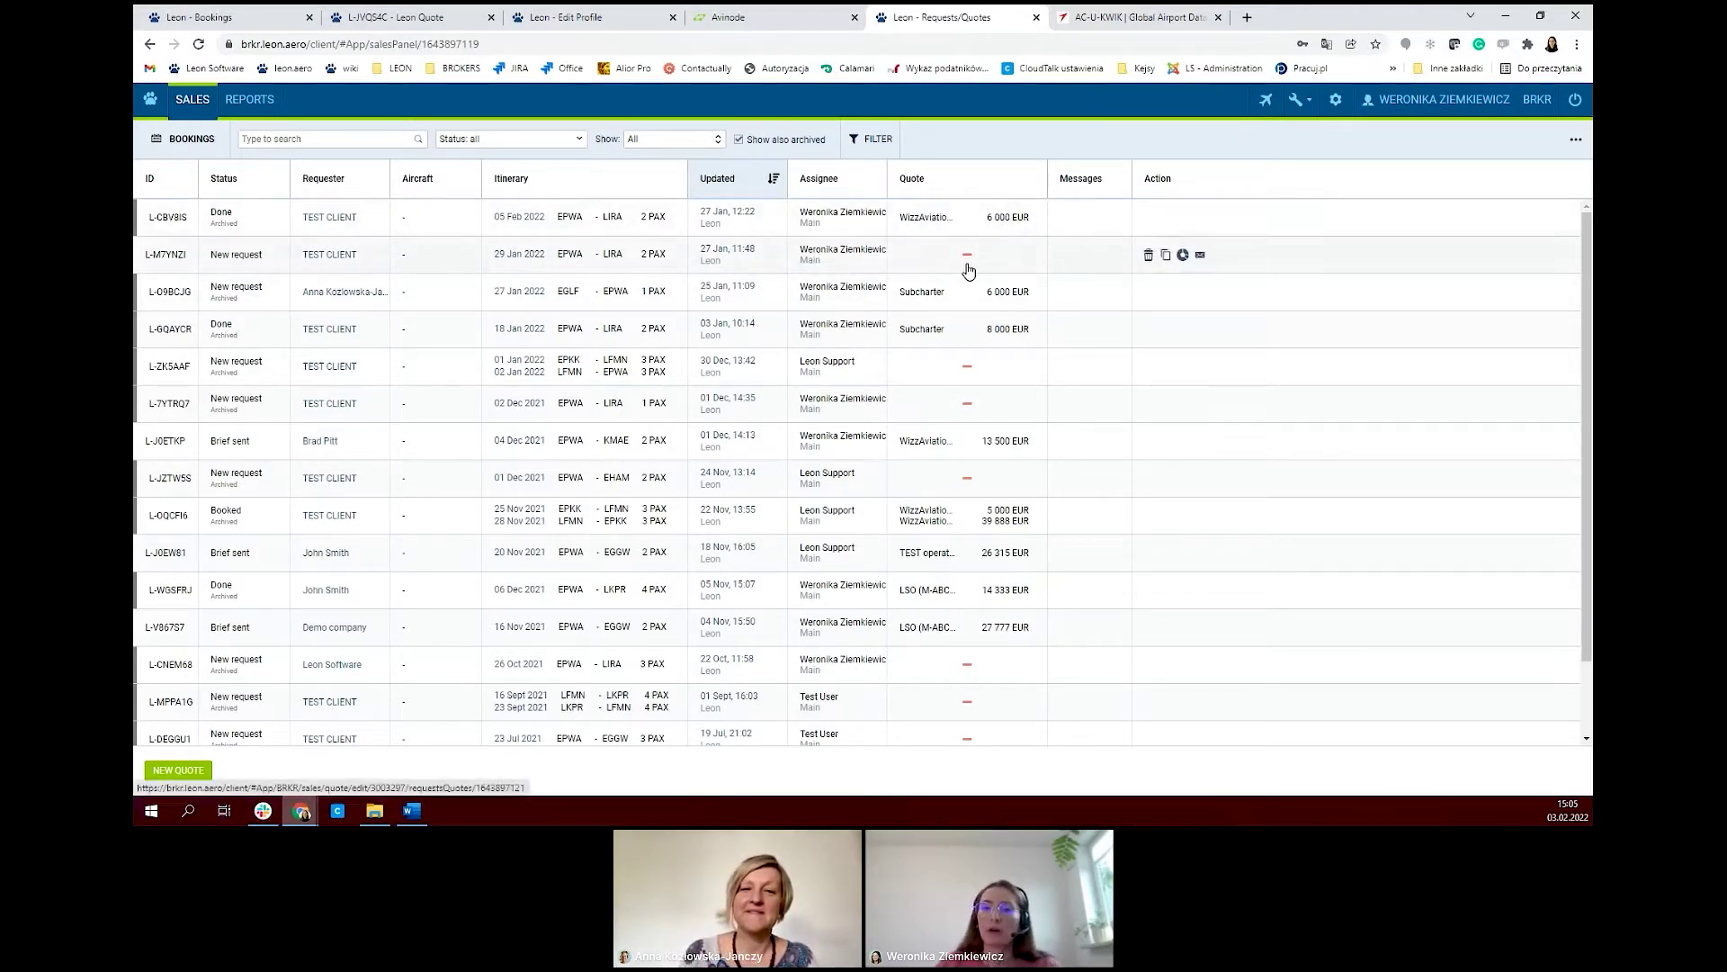
mouse_move(955, 290)
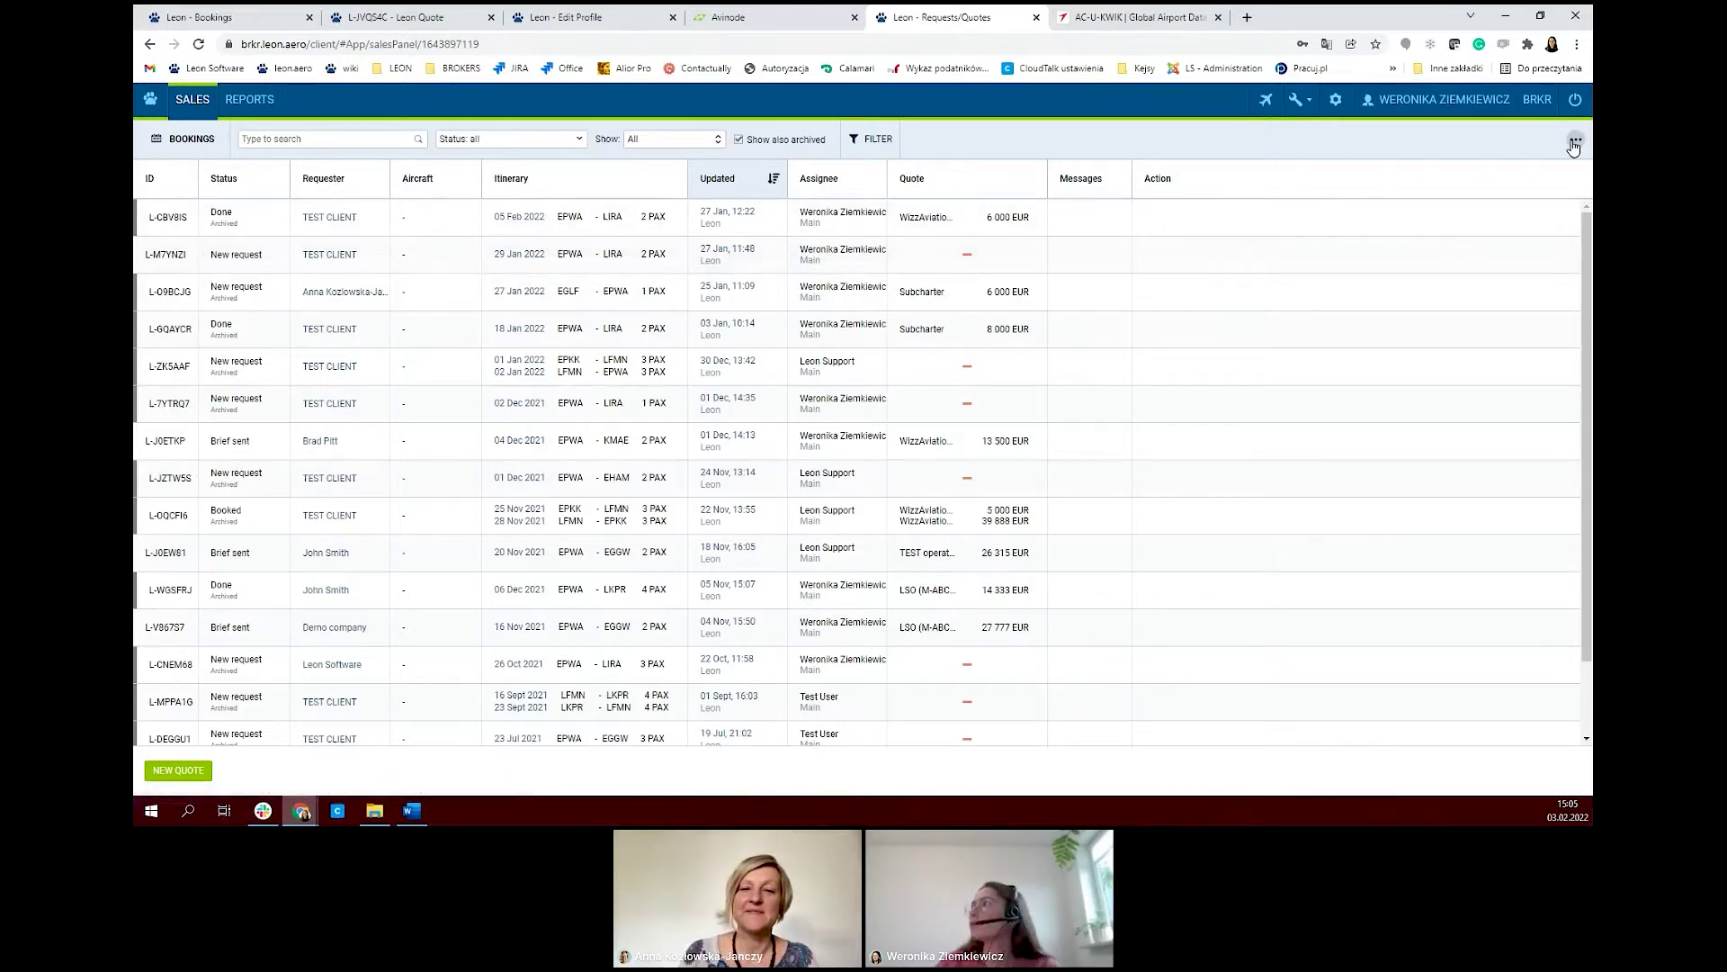
click(1573, 142)
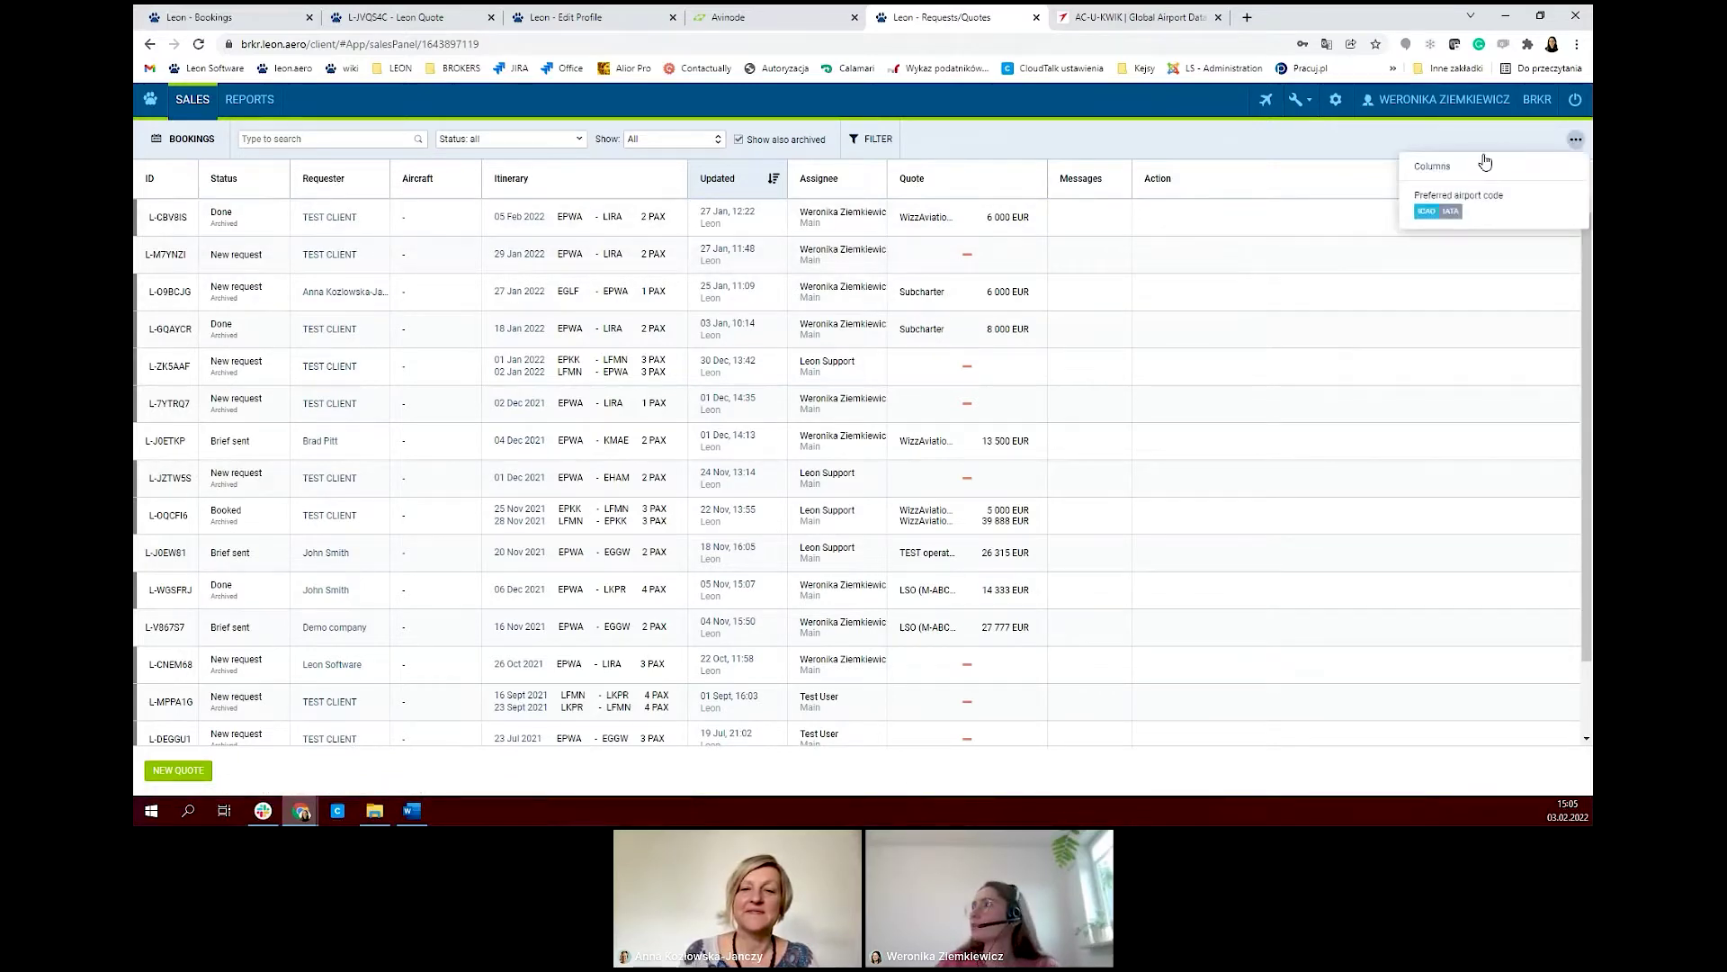
click(1434, 167)
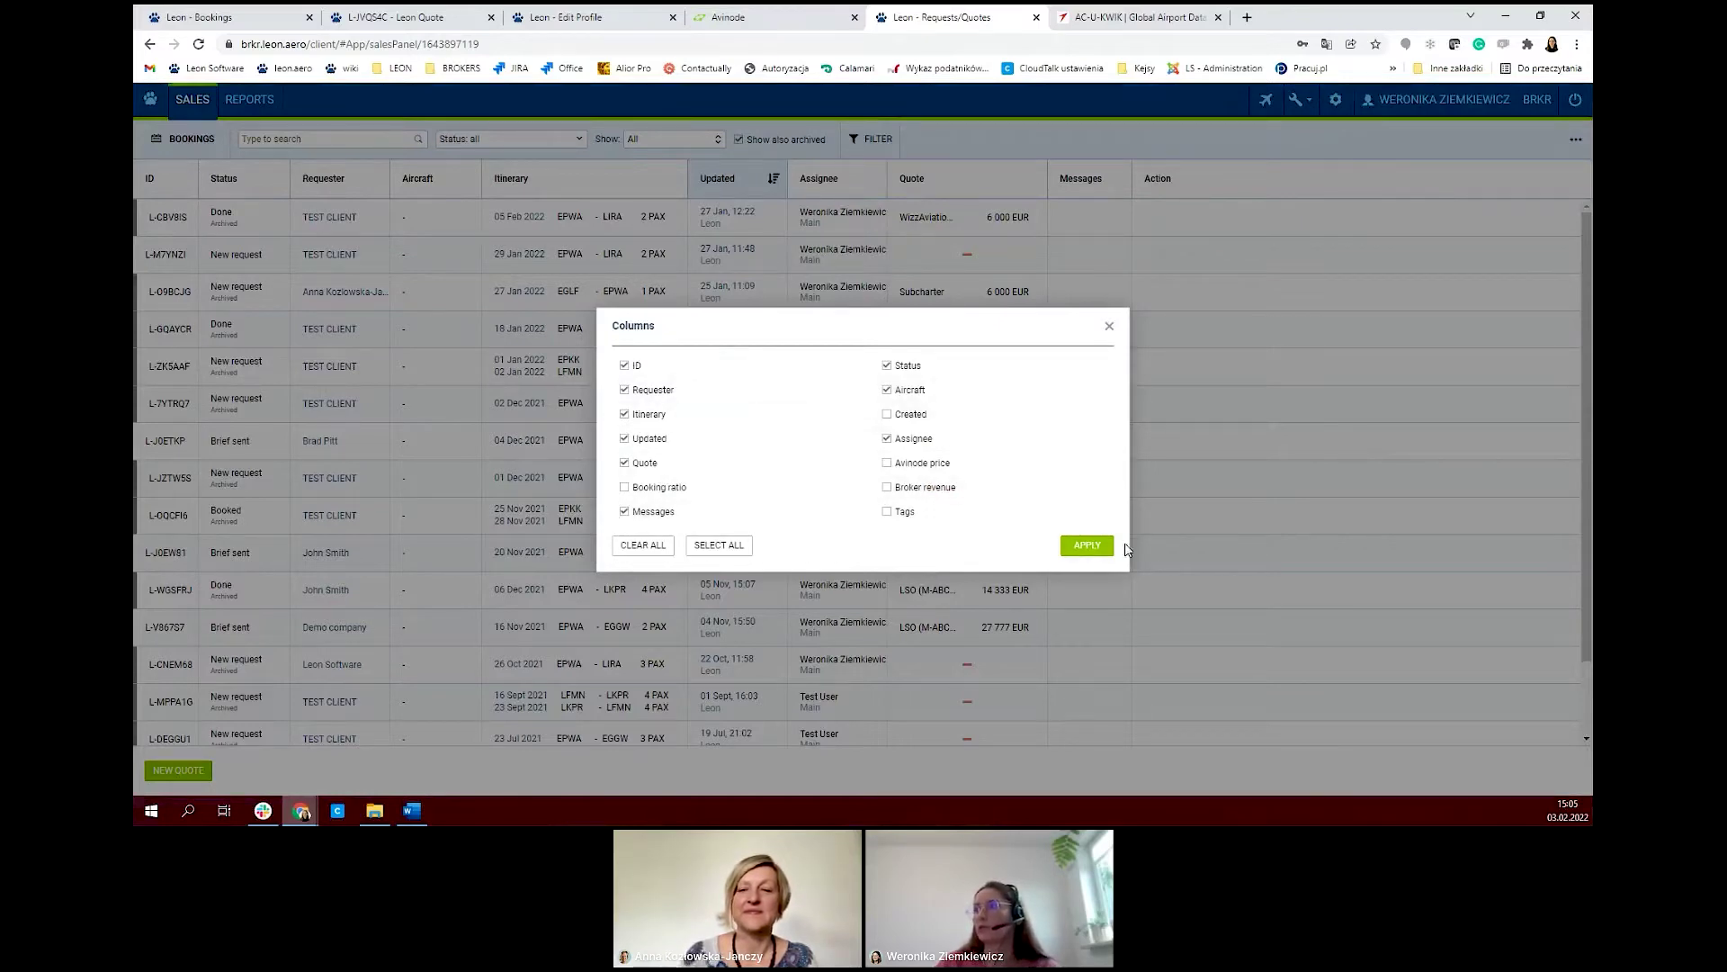
click(1105, 325)
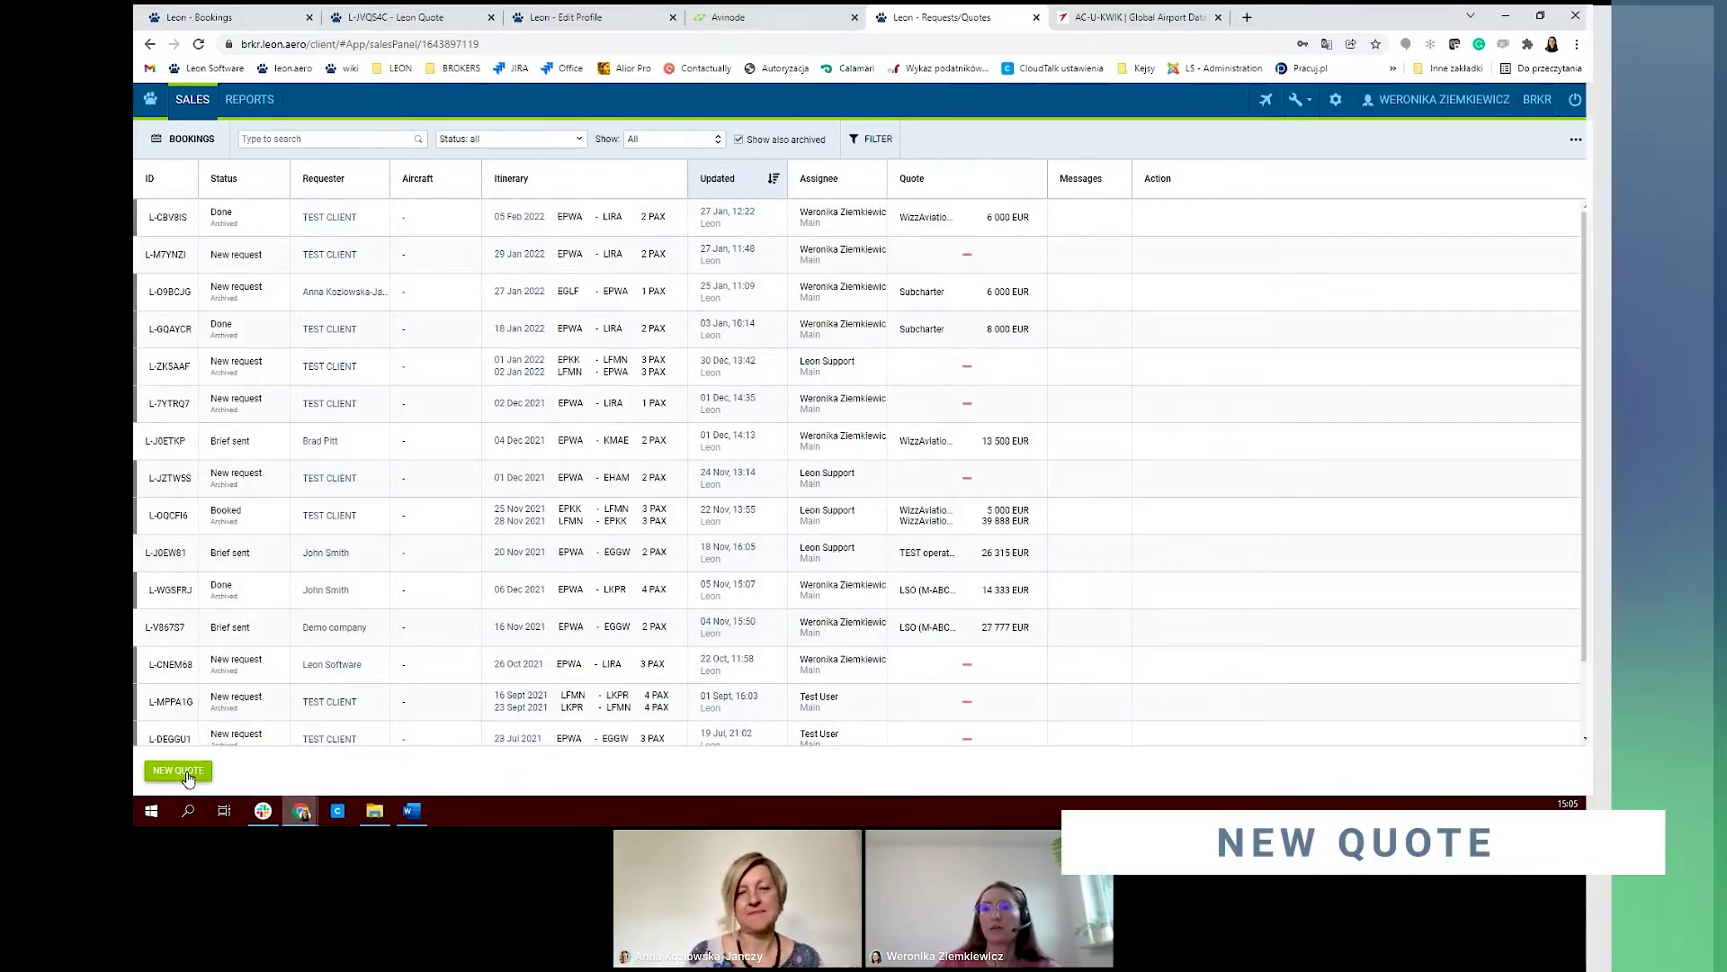
- Start a new quote request for TEST CLIENT and review the client's record
click(180, 771)
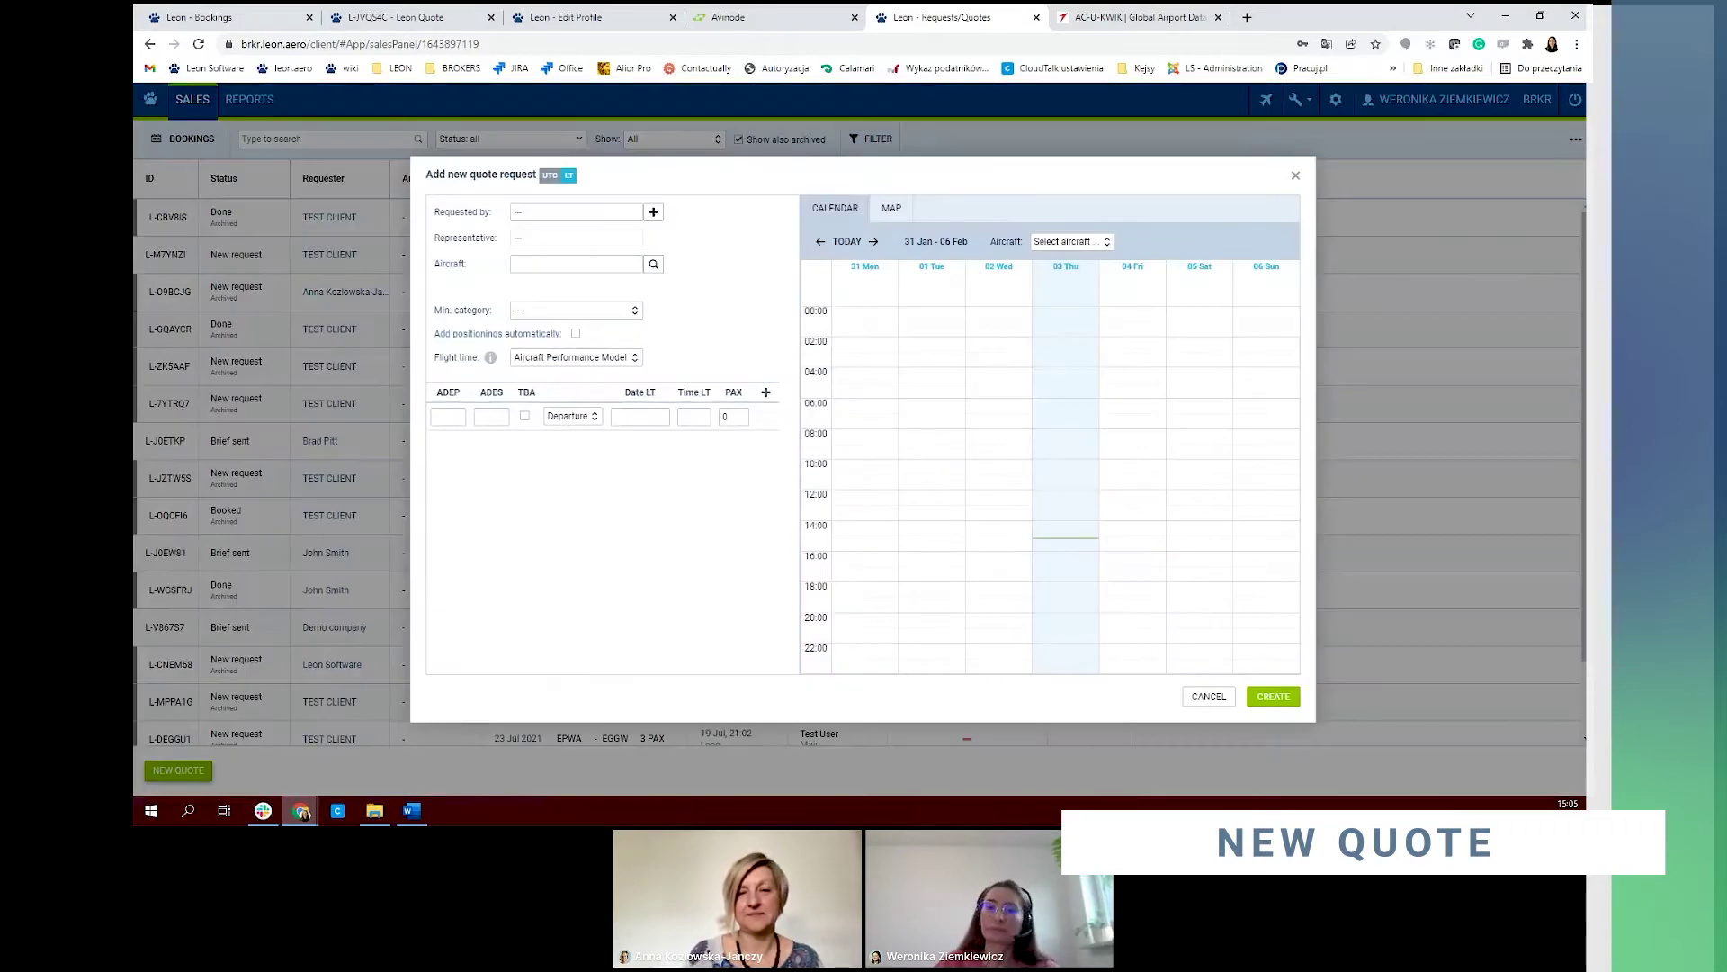
click(596, 215)
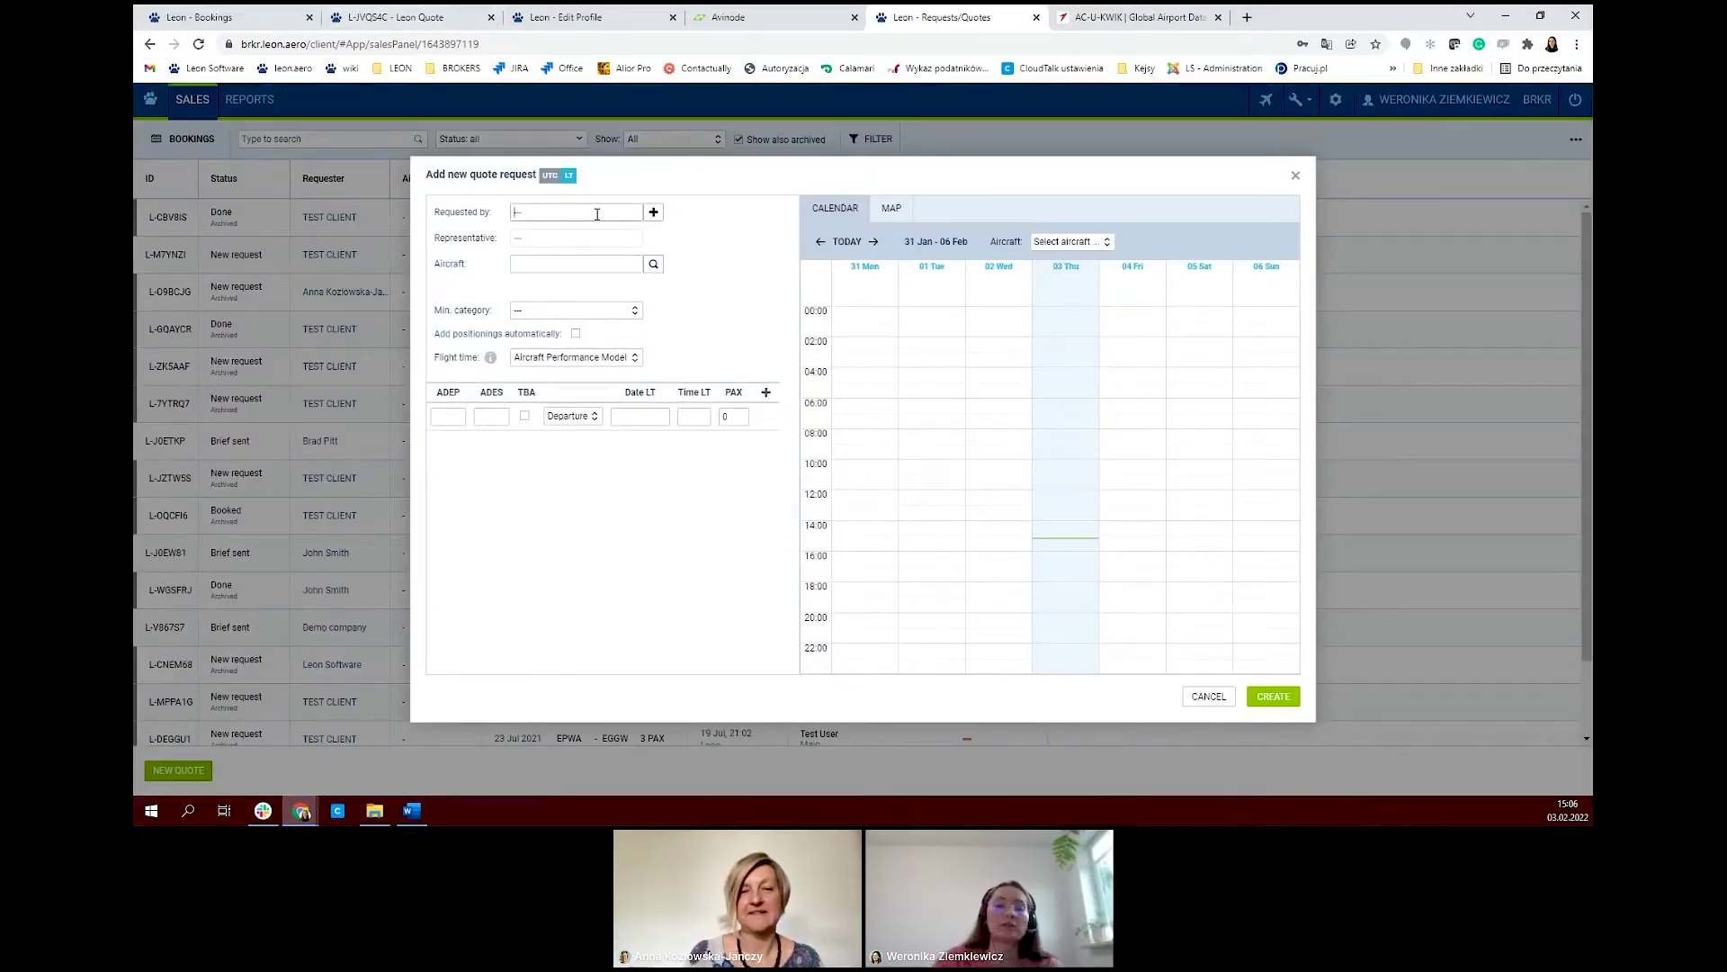
text(Test)
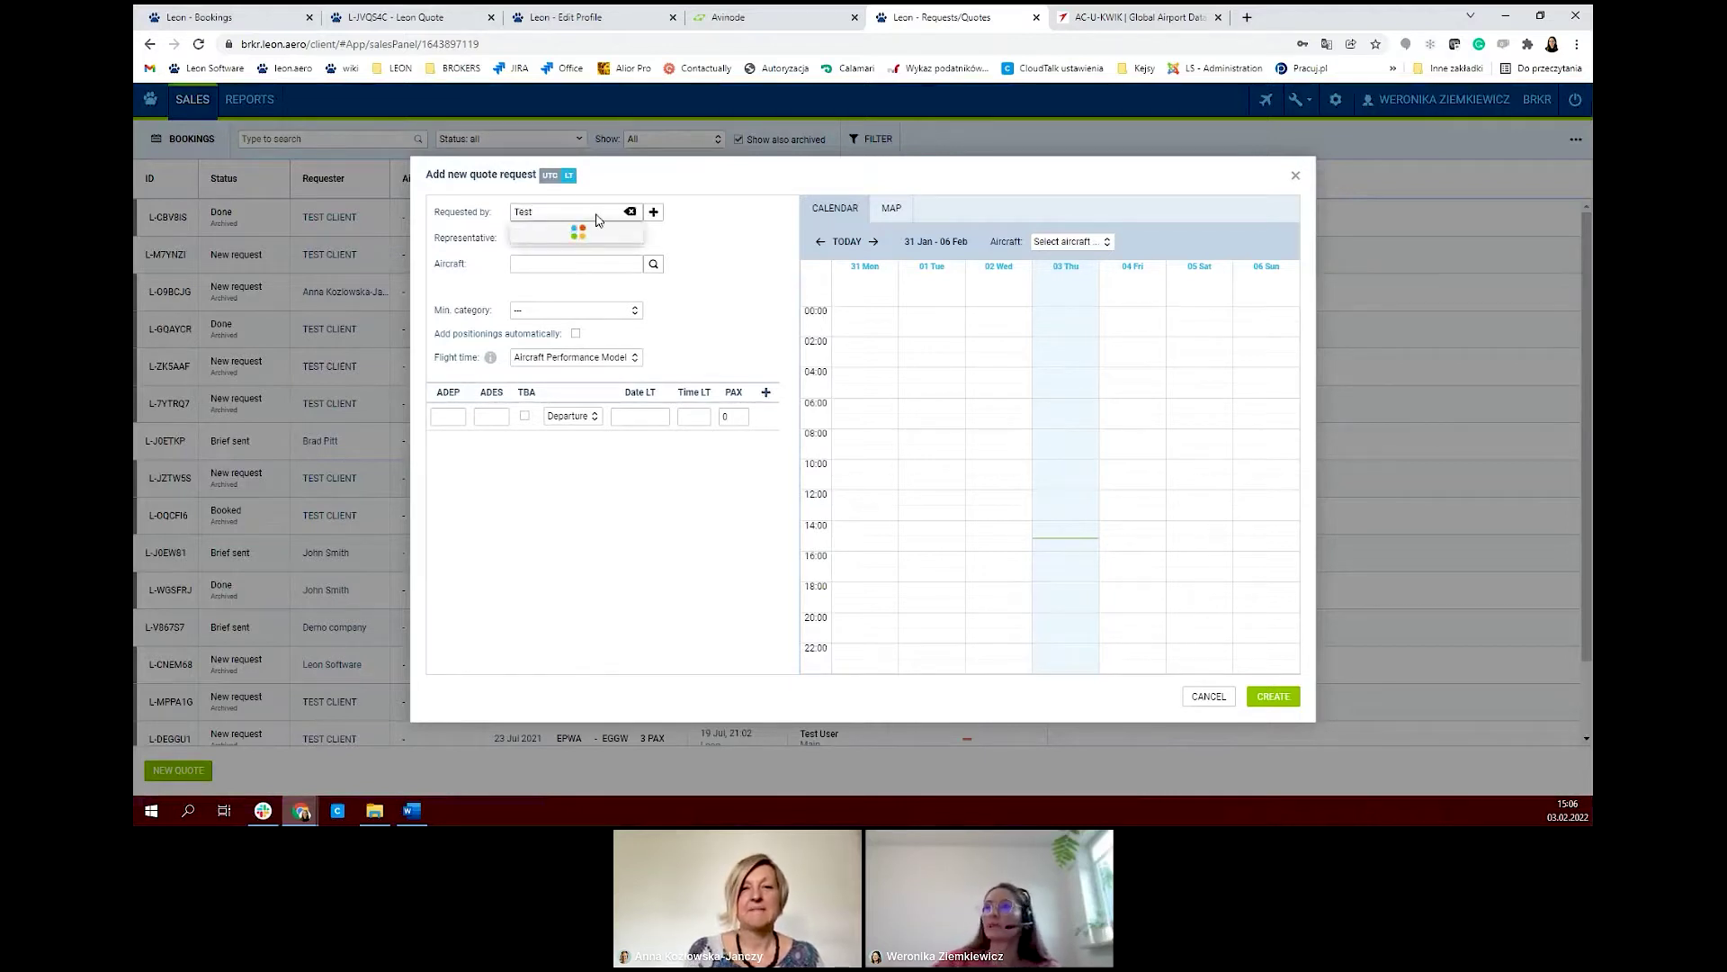
click(586, 231)
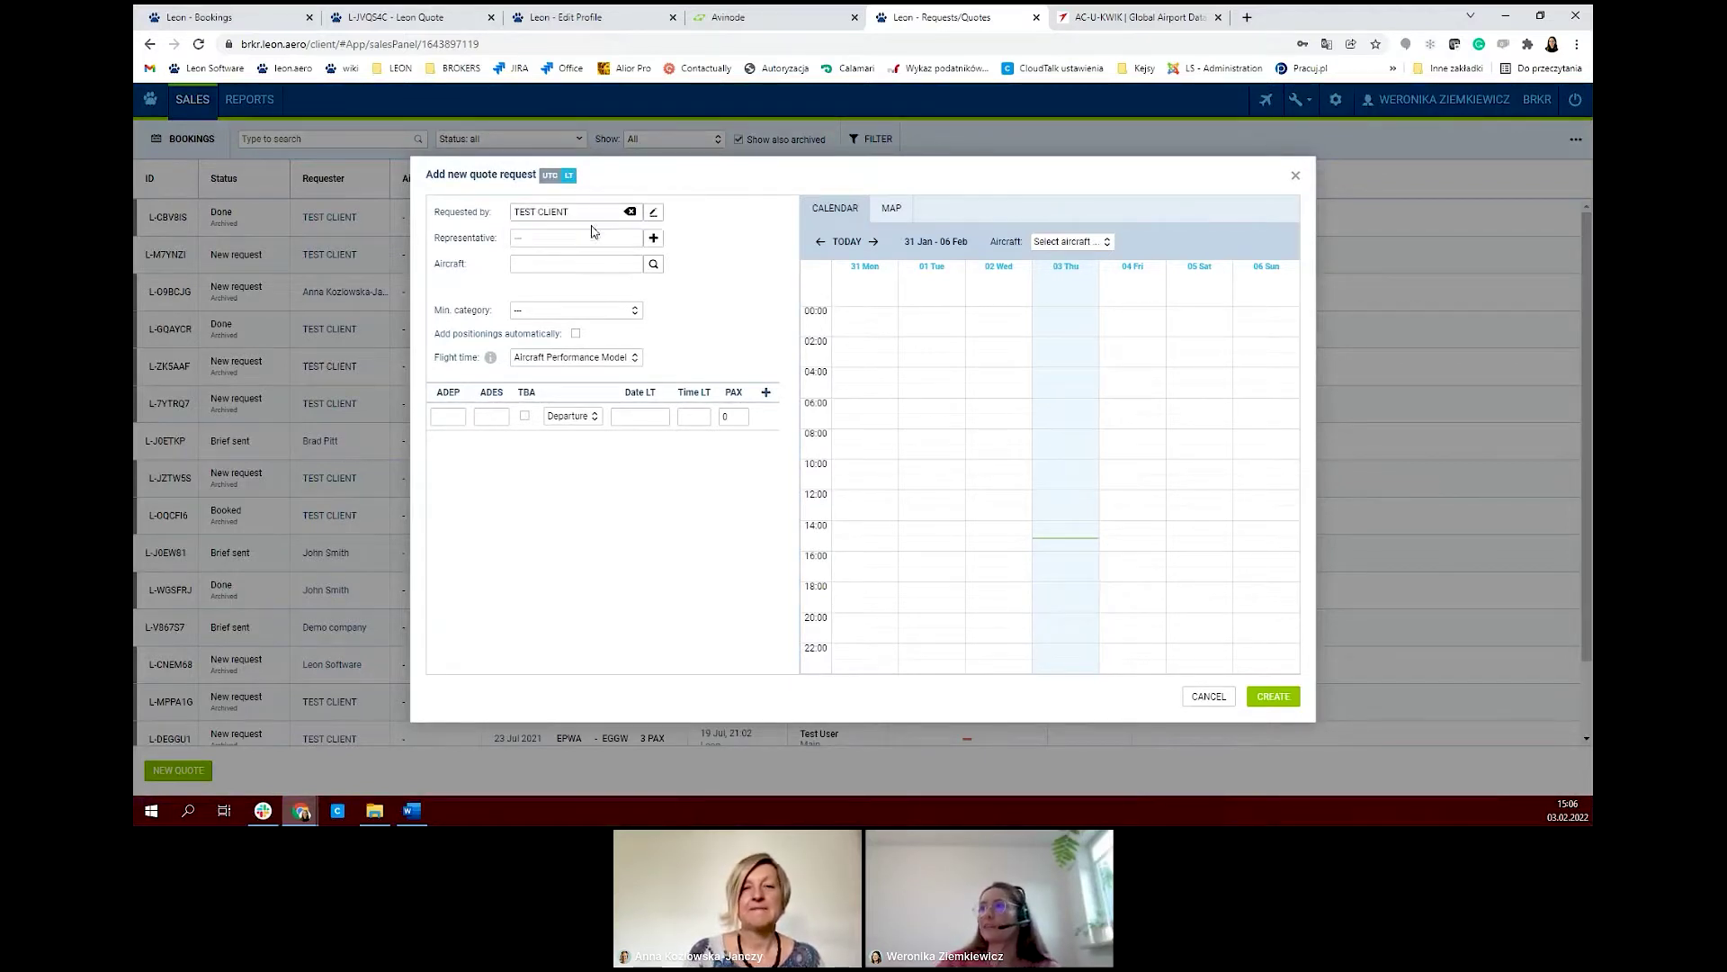
click(654, 214)
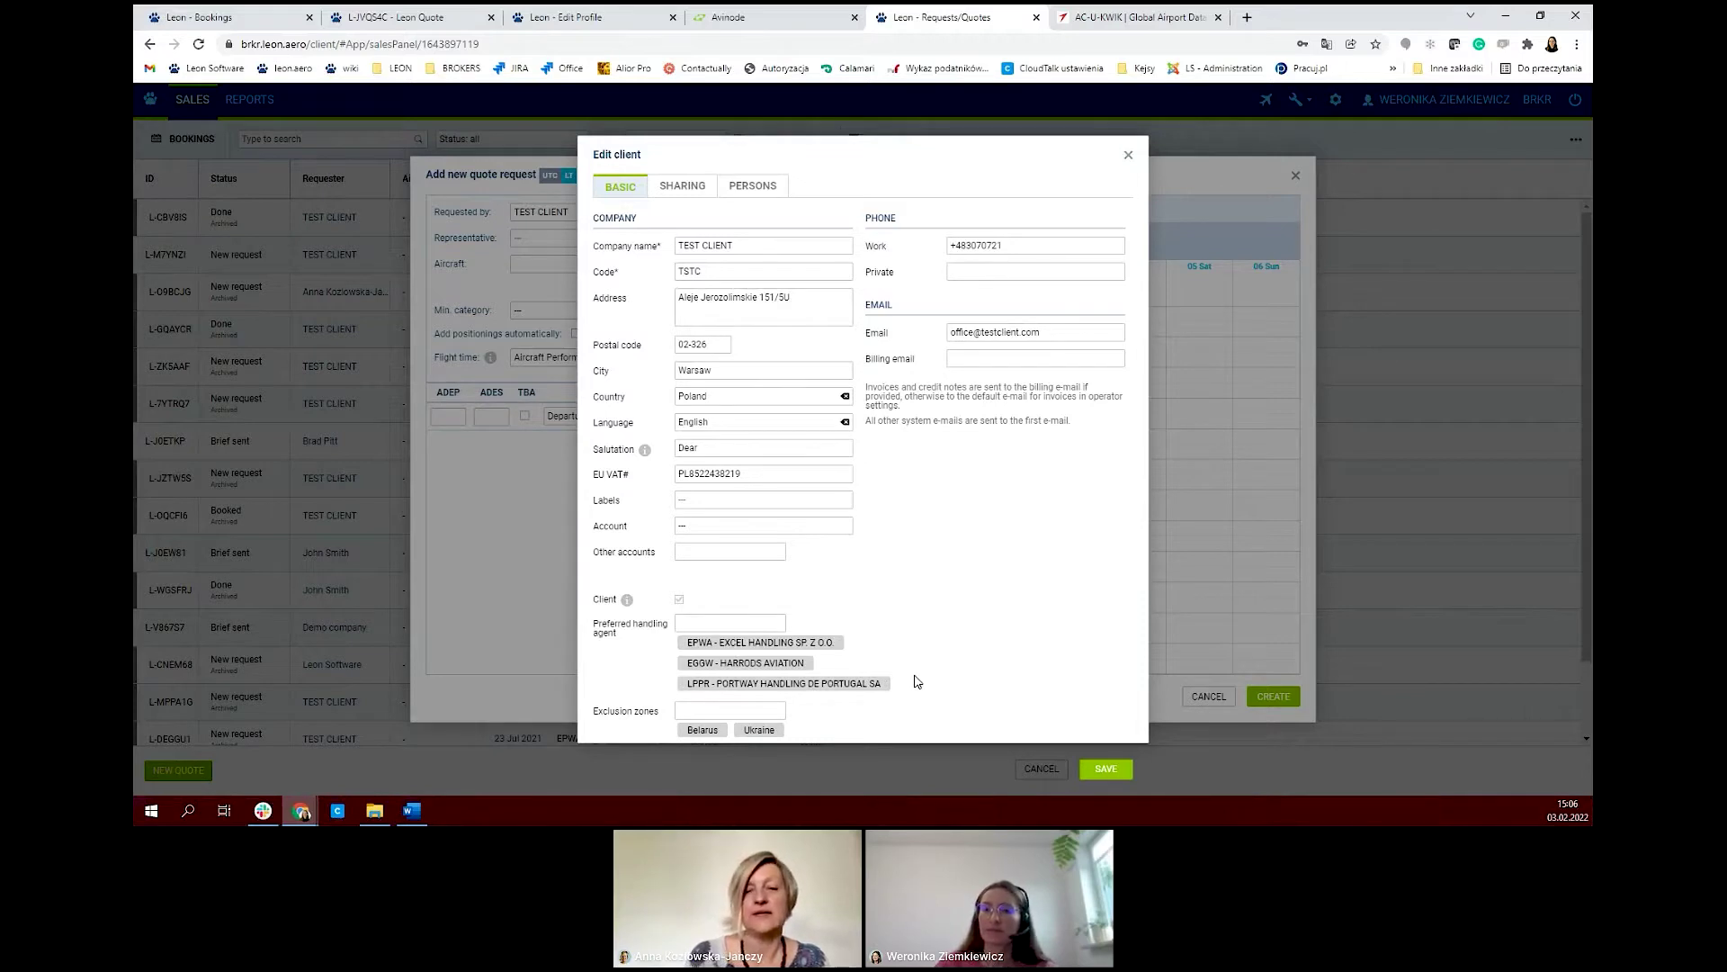
click(1129, 159)
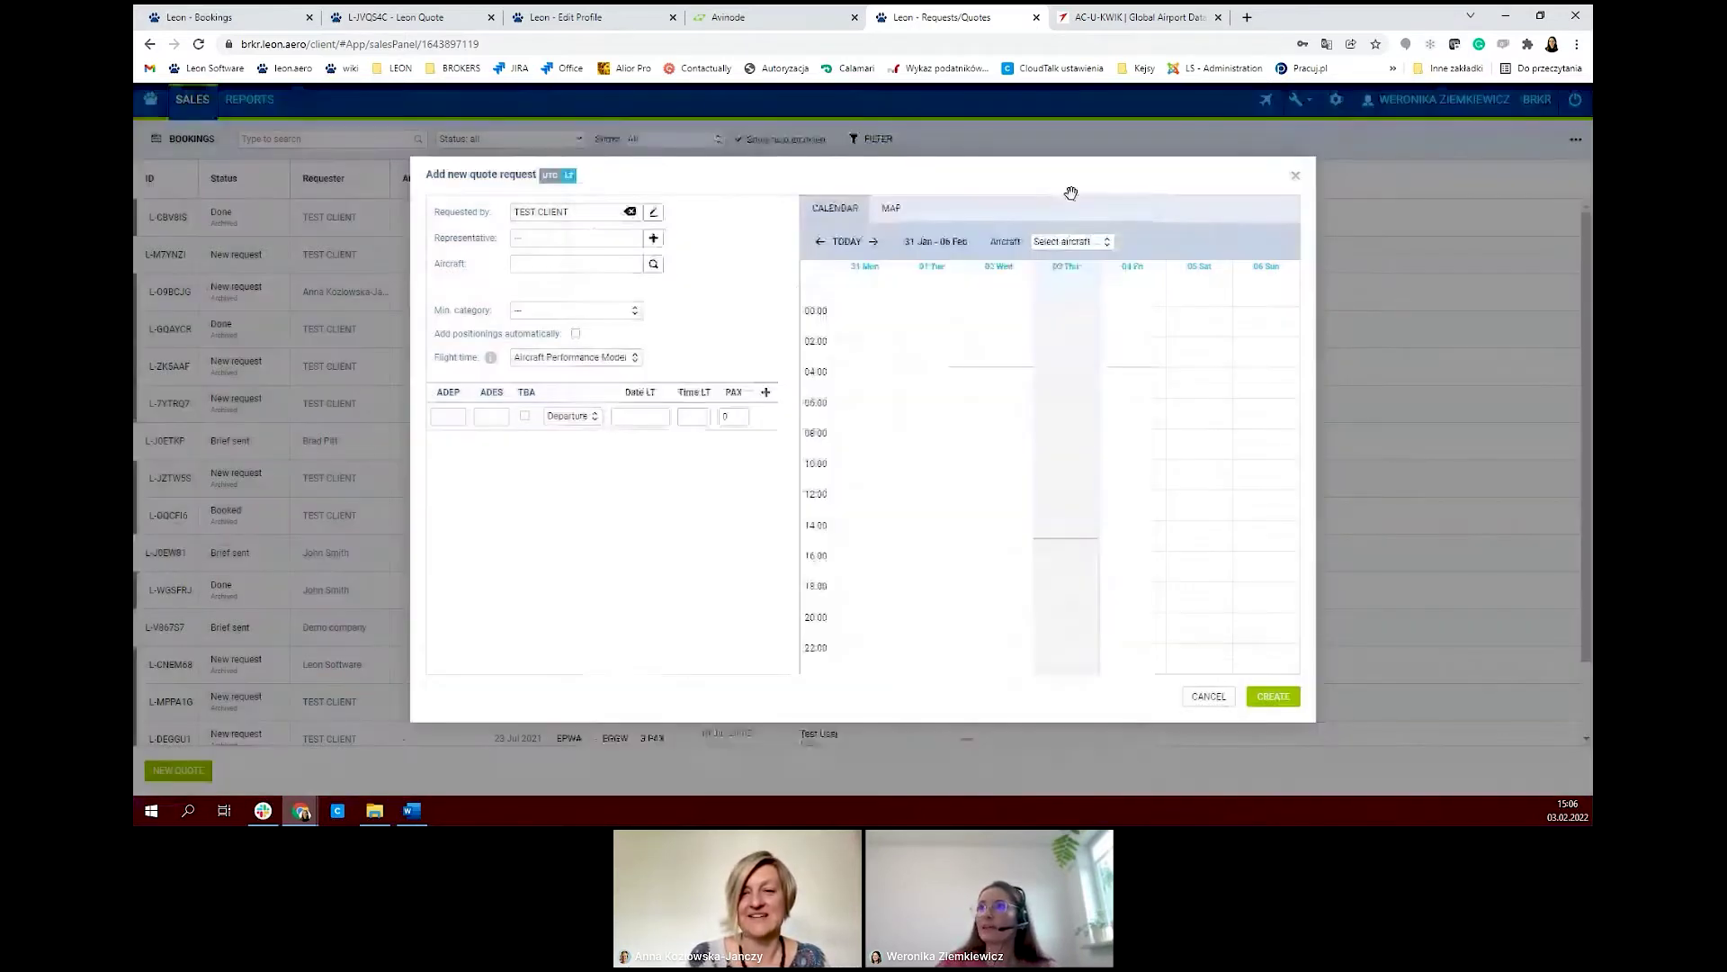
- Set the request's minimum category to Super midsize jet and its route from EPWA to LIRA
click(557, 312)
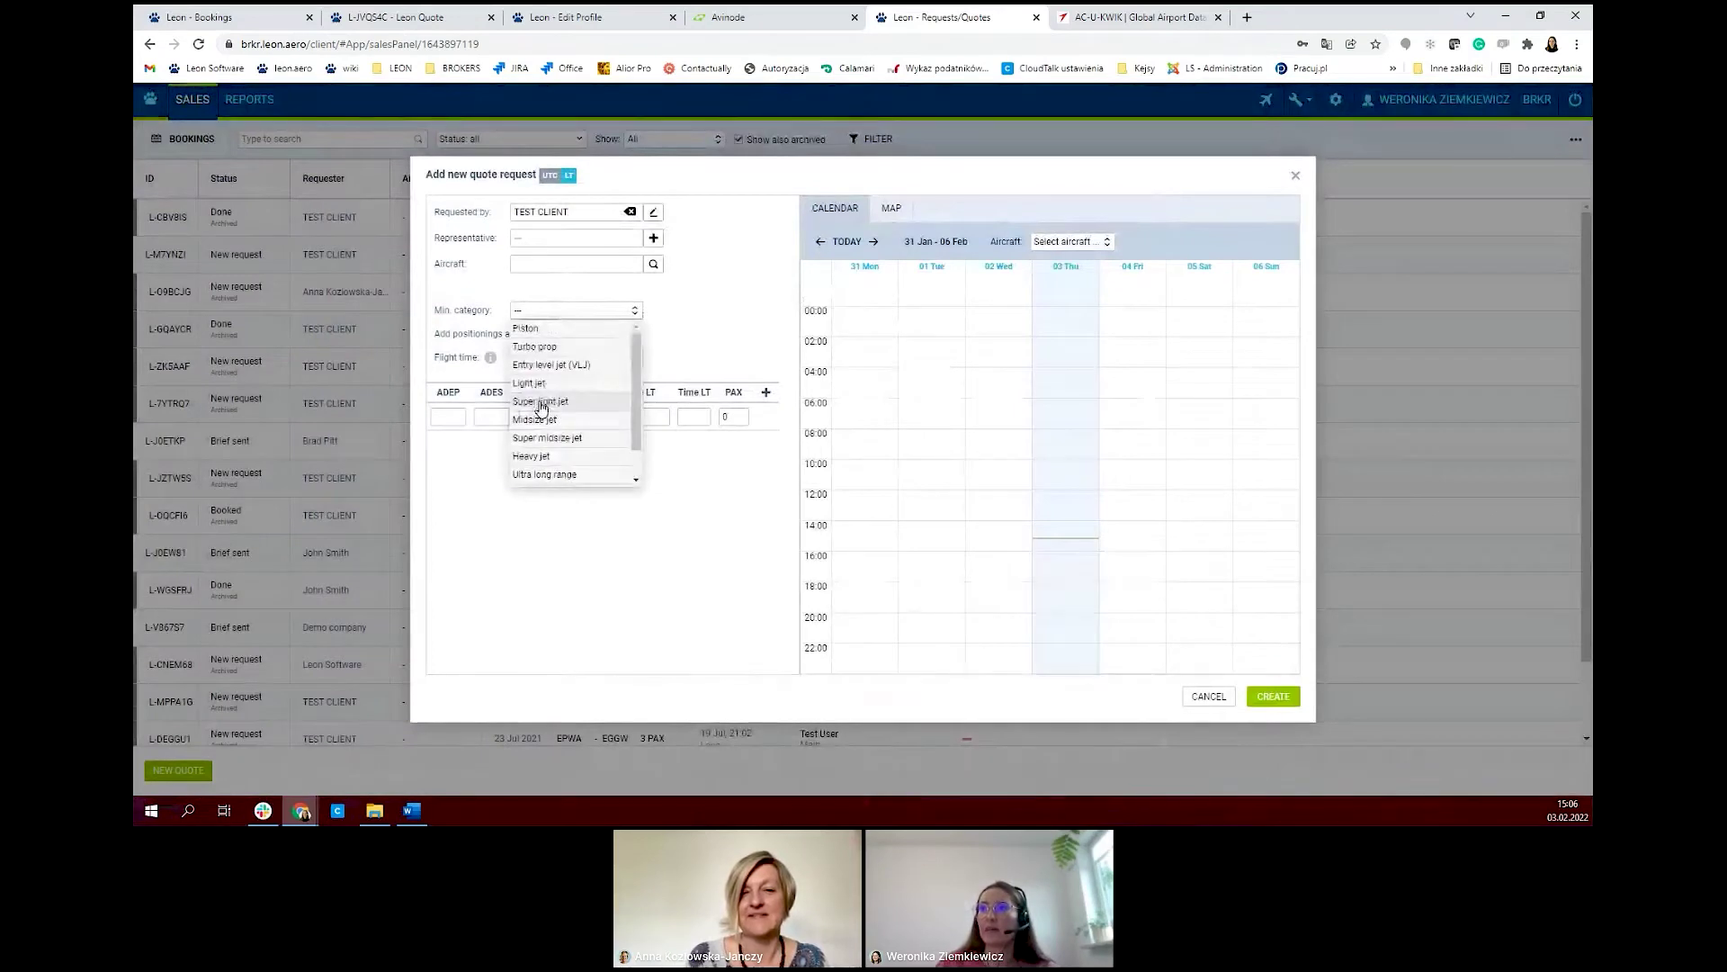
click(564, 438)
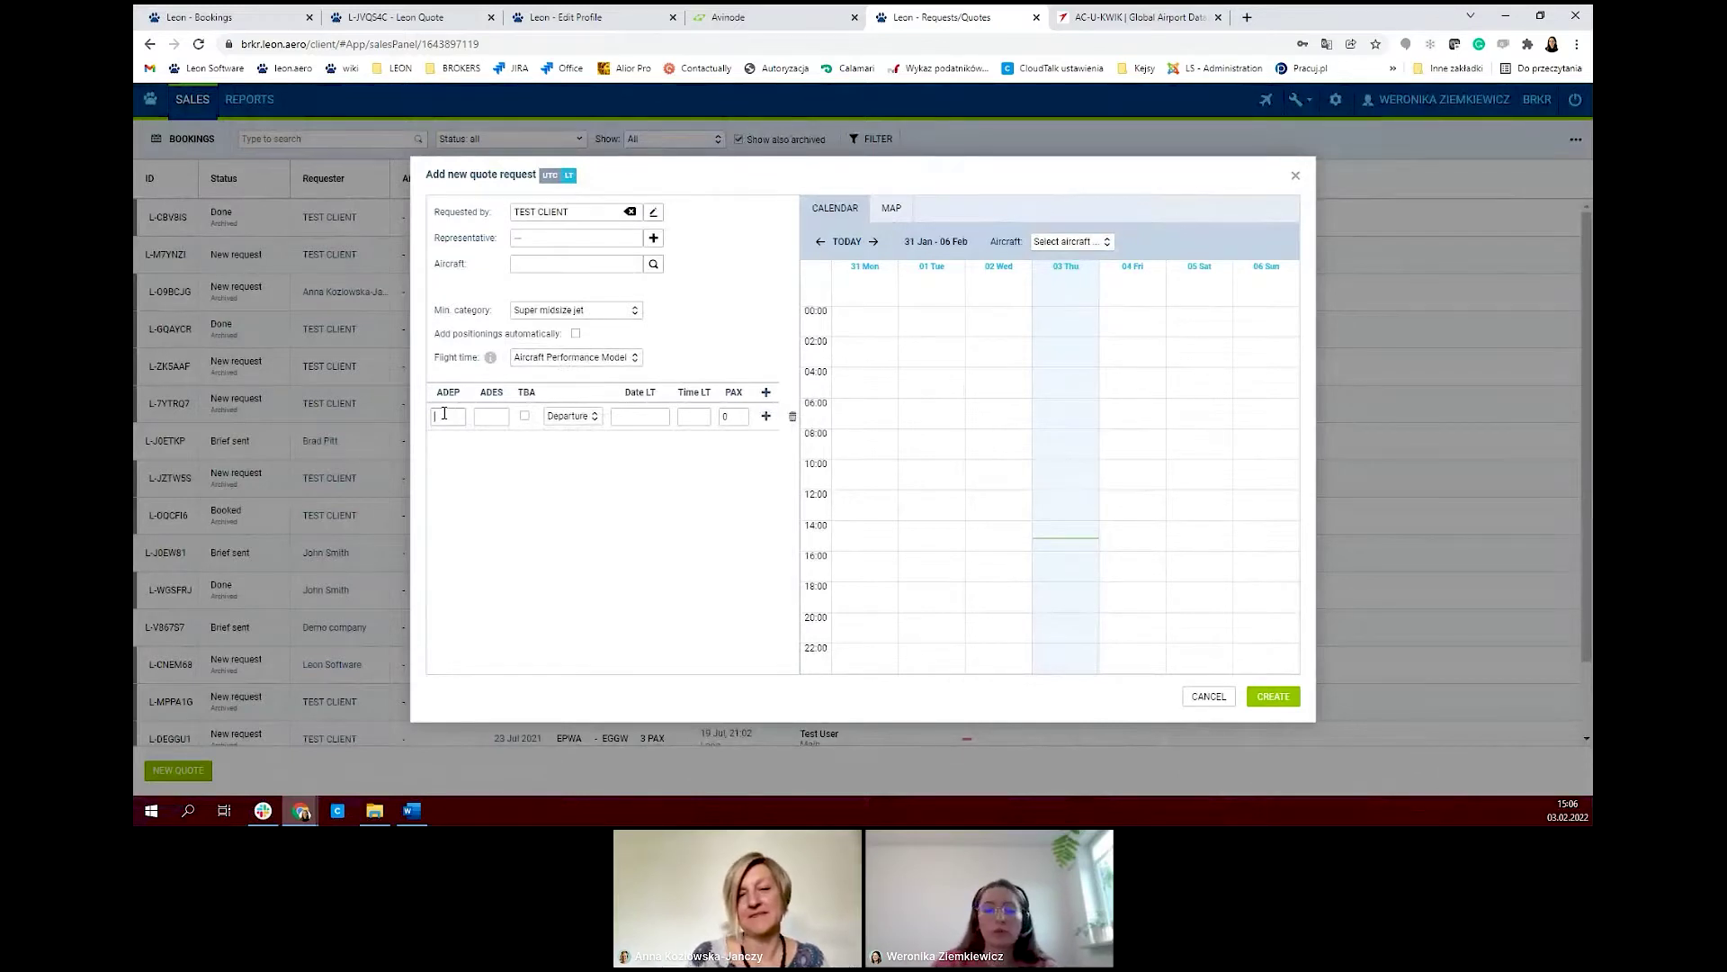
text(epwa)
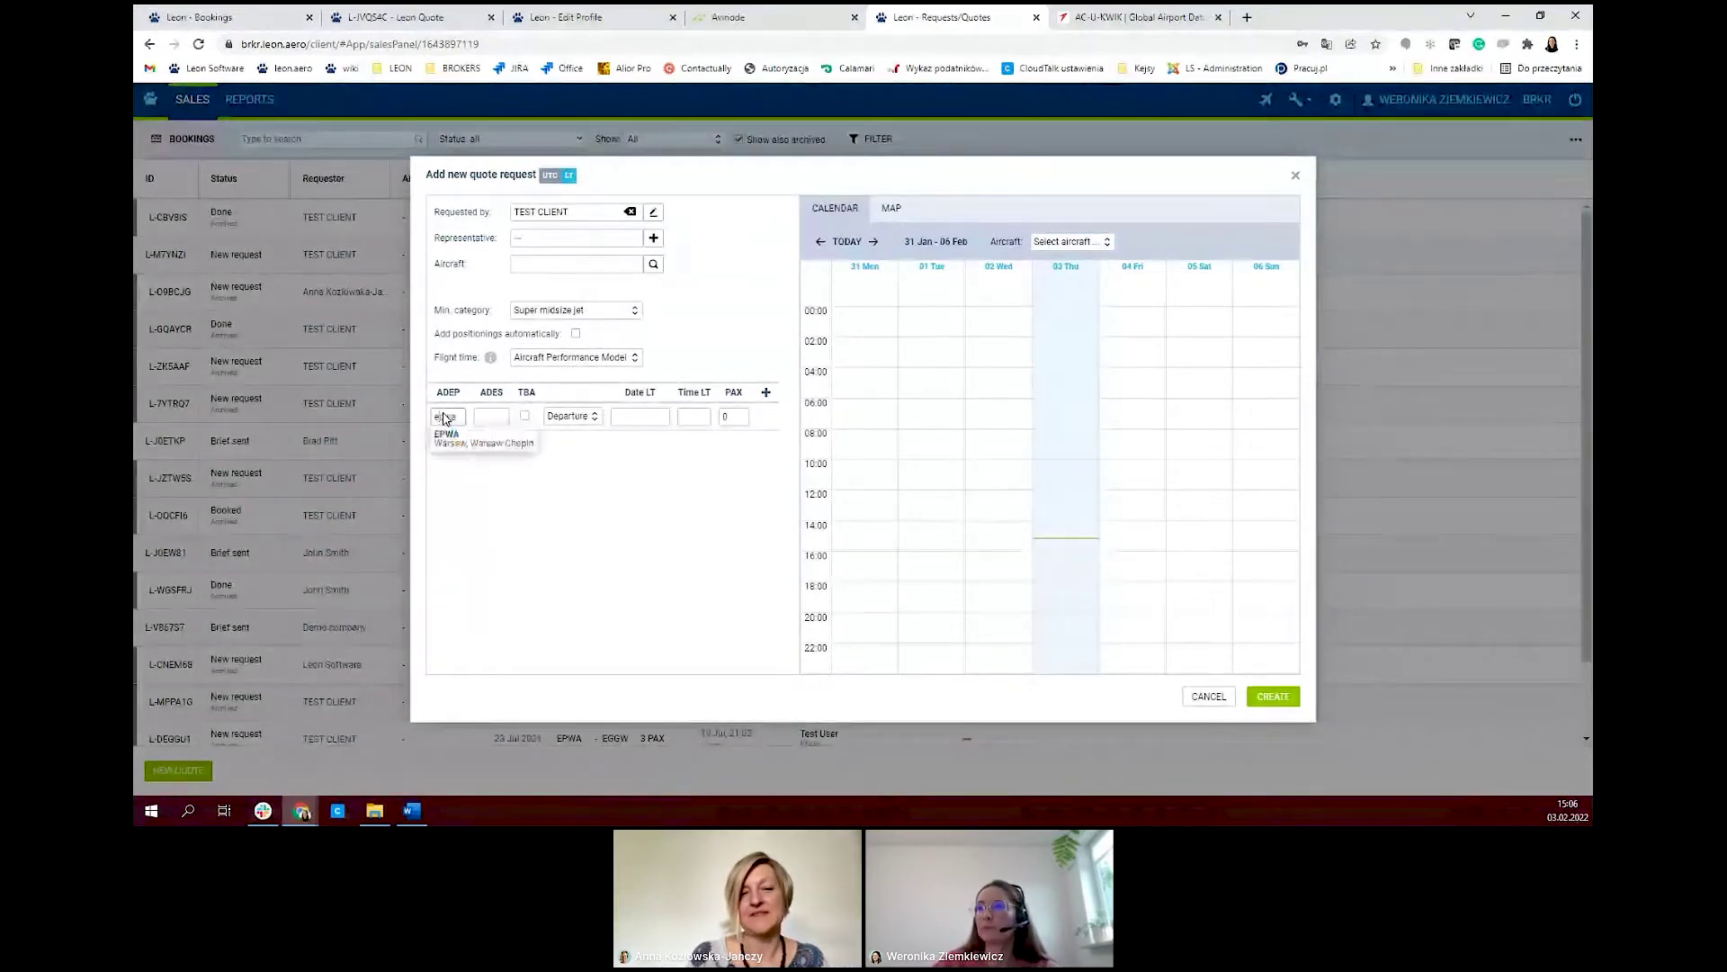
key(Tab)
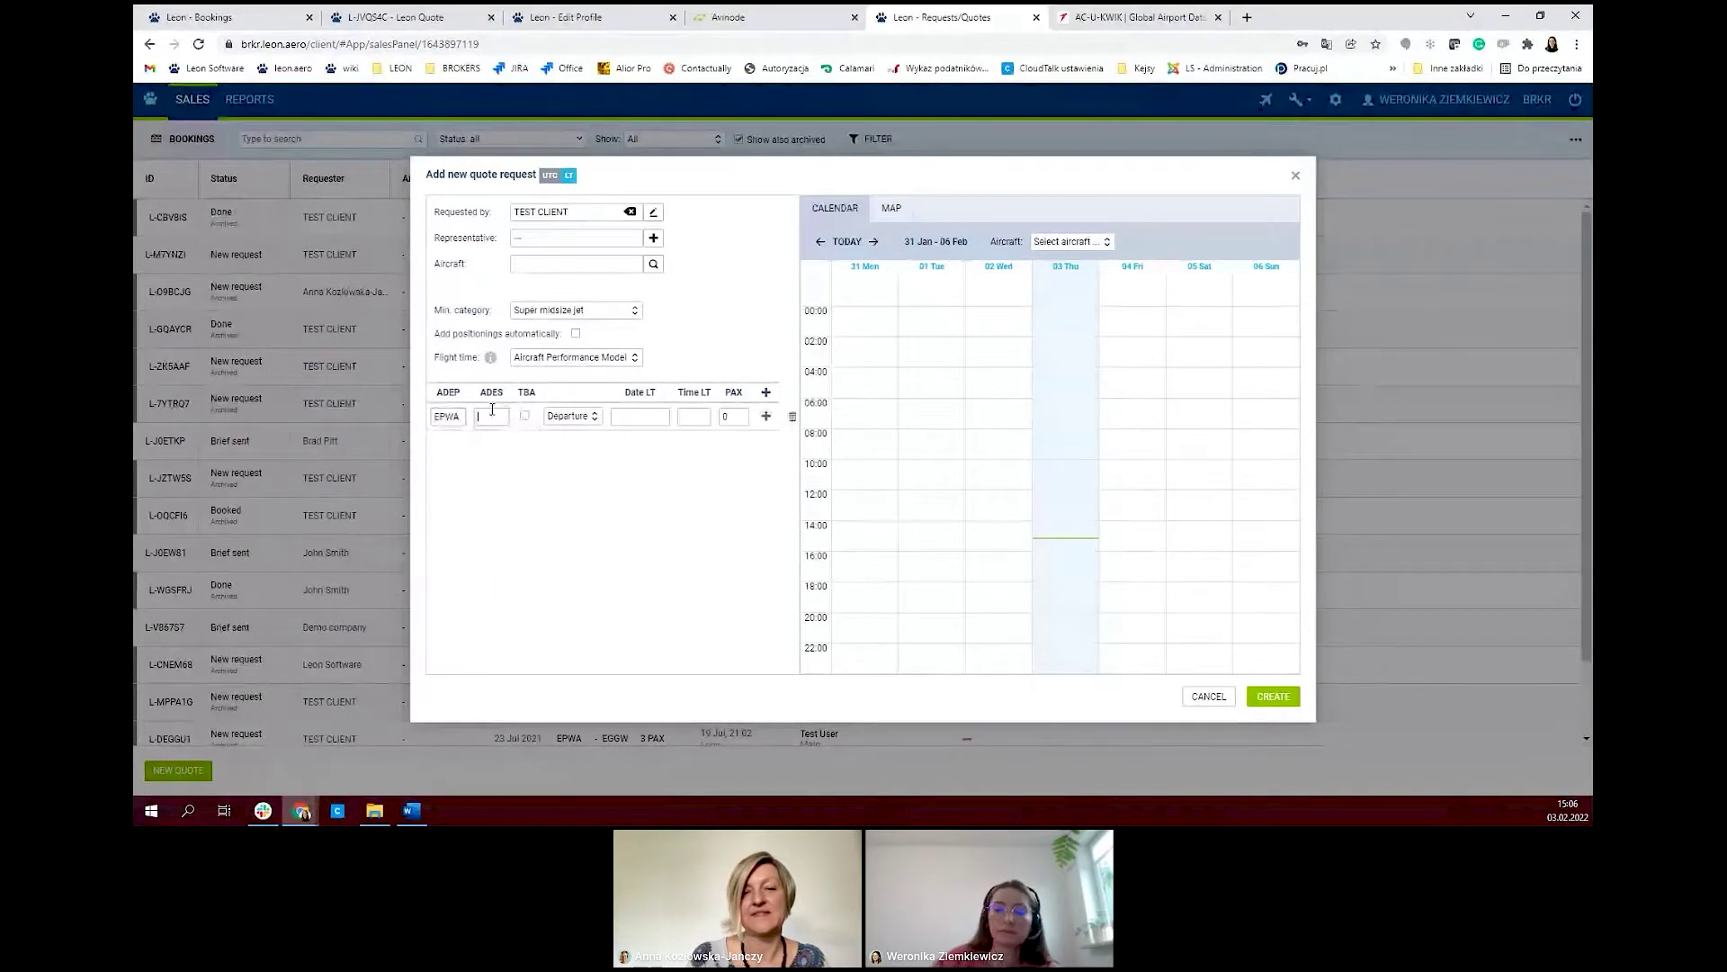
text(lira)
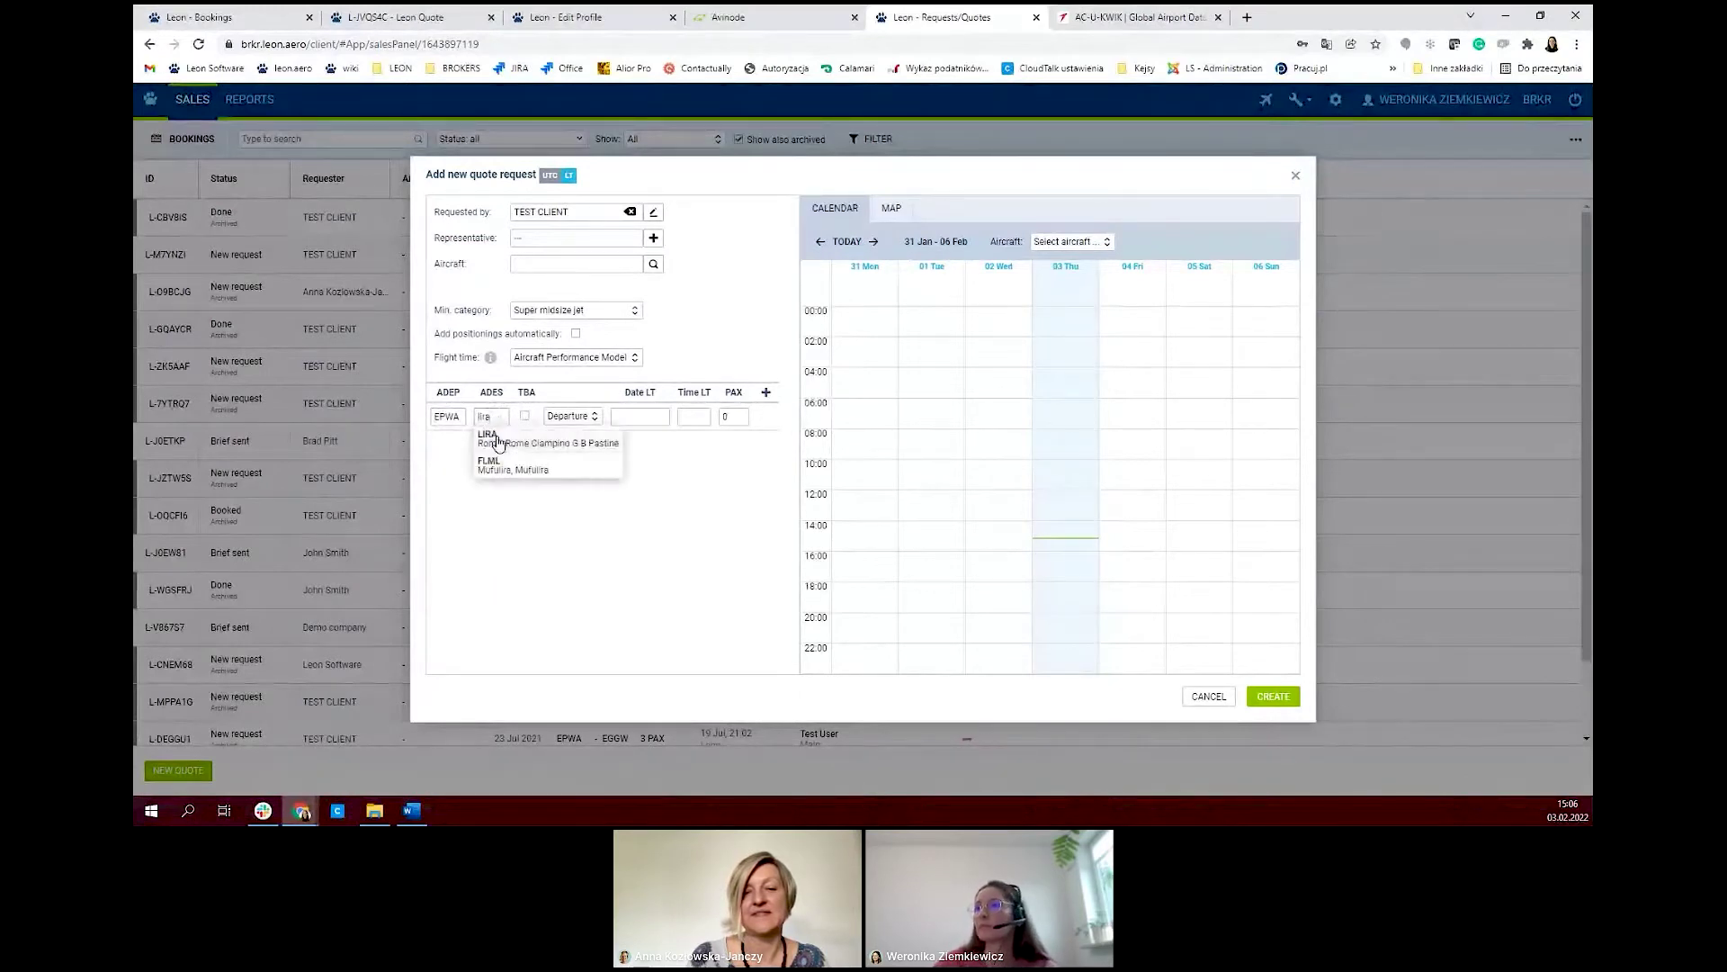
click(491, 440)
- Set the leg's departure to 05 Feb 2022 at 10:00 with 2 PAX and create the quote request
click(658, 416)
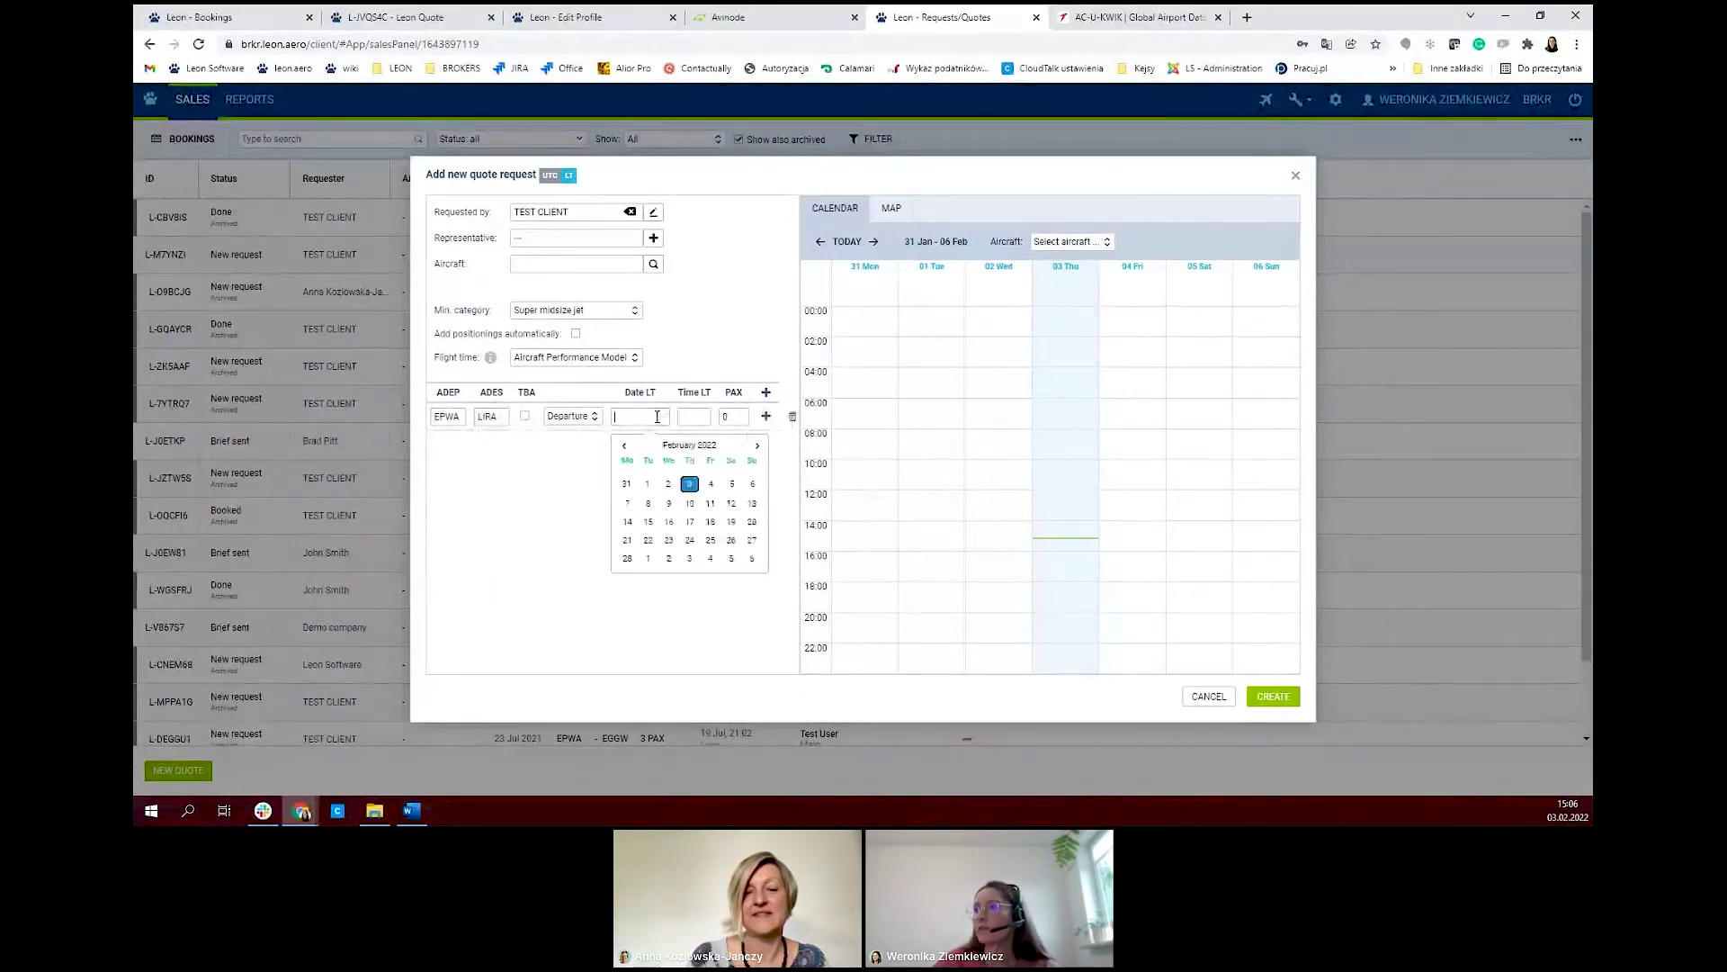
click(731, 484)
click(693, 416)
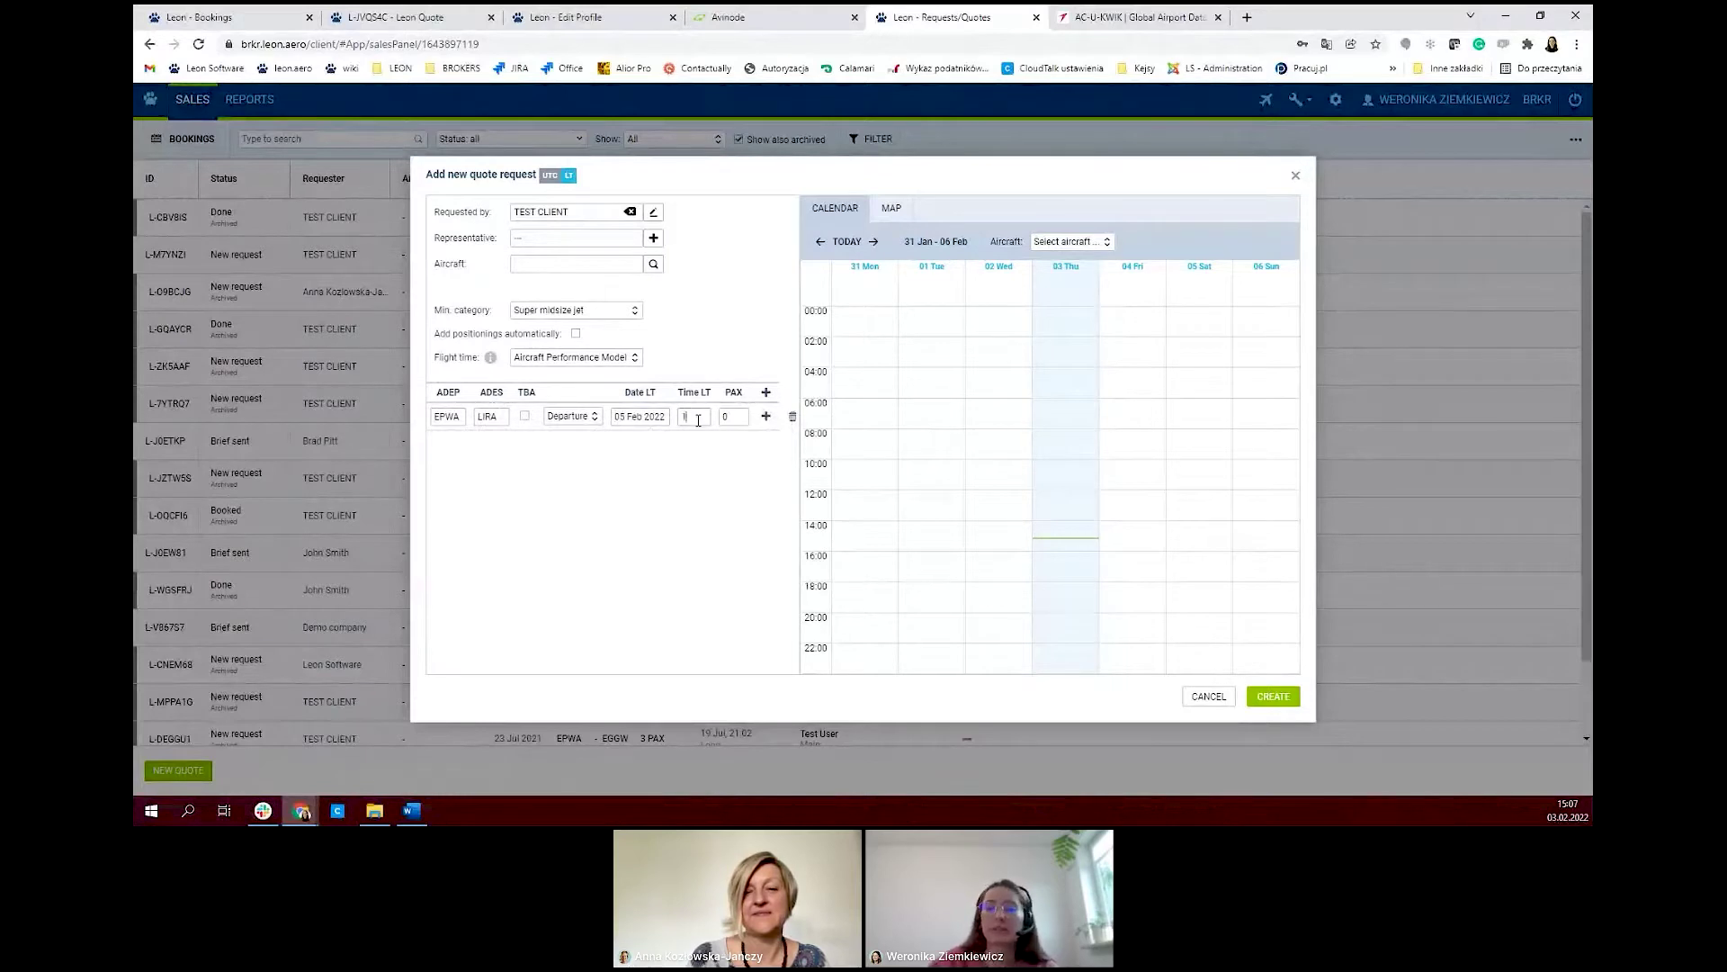
text(1000)
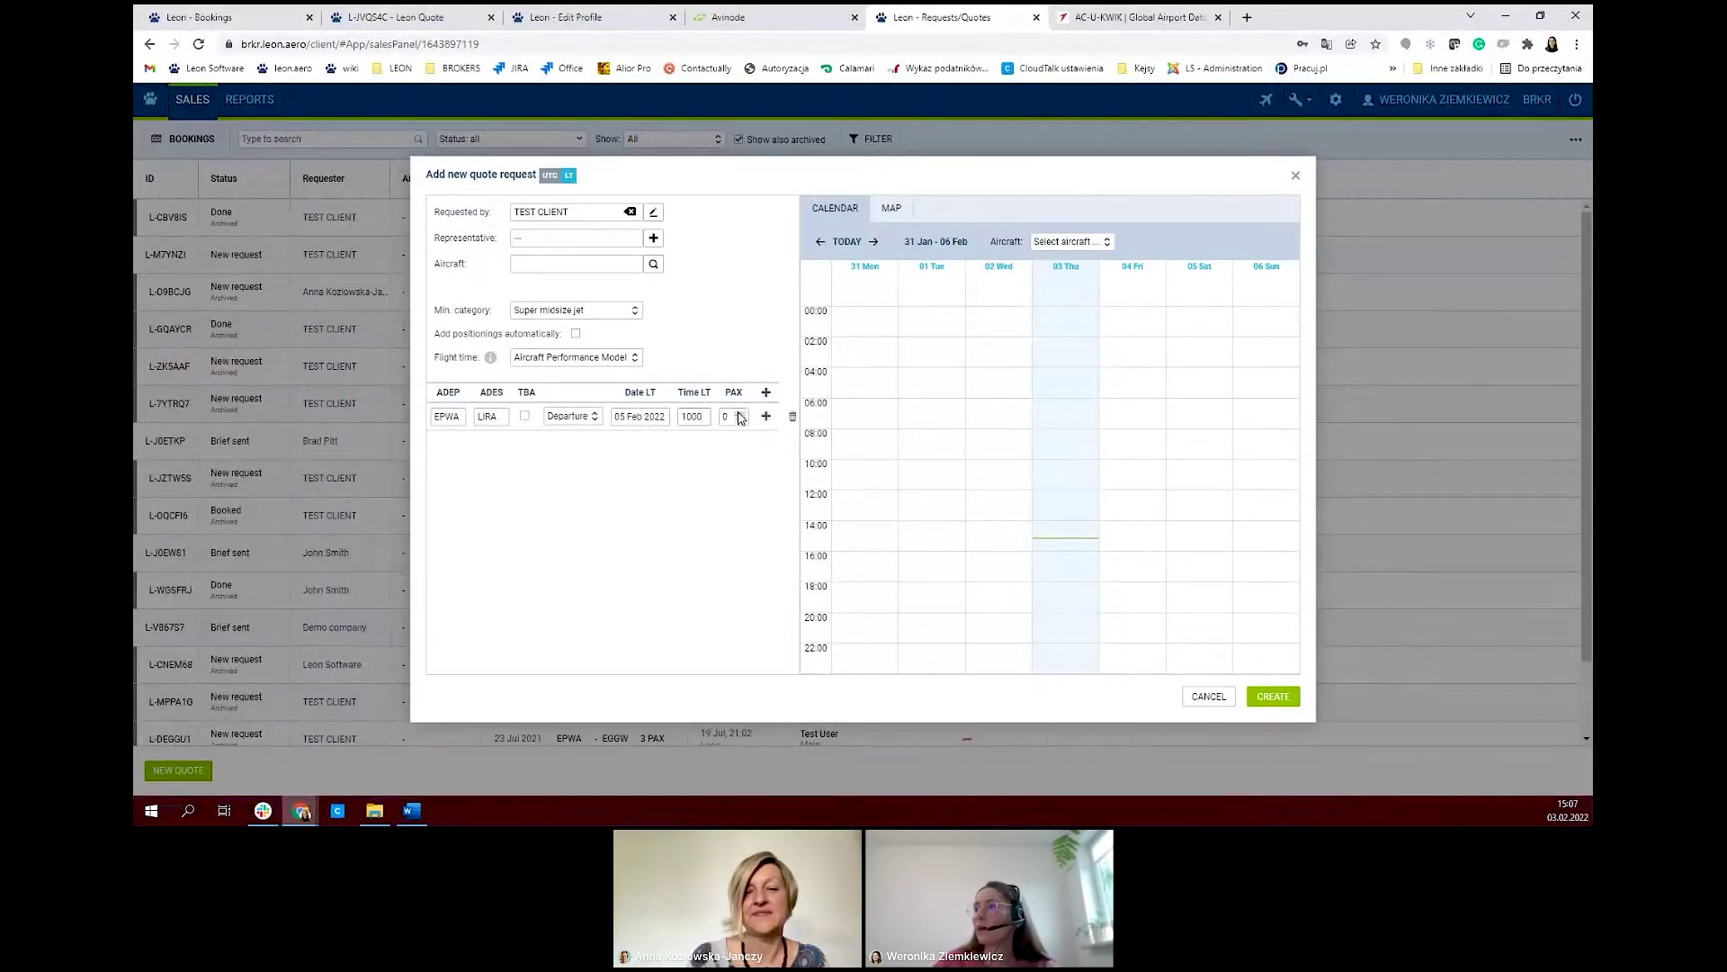
click(740, 413)
click(740, 413)
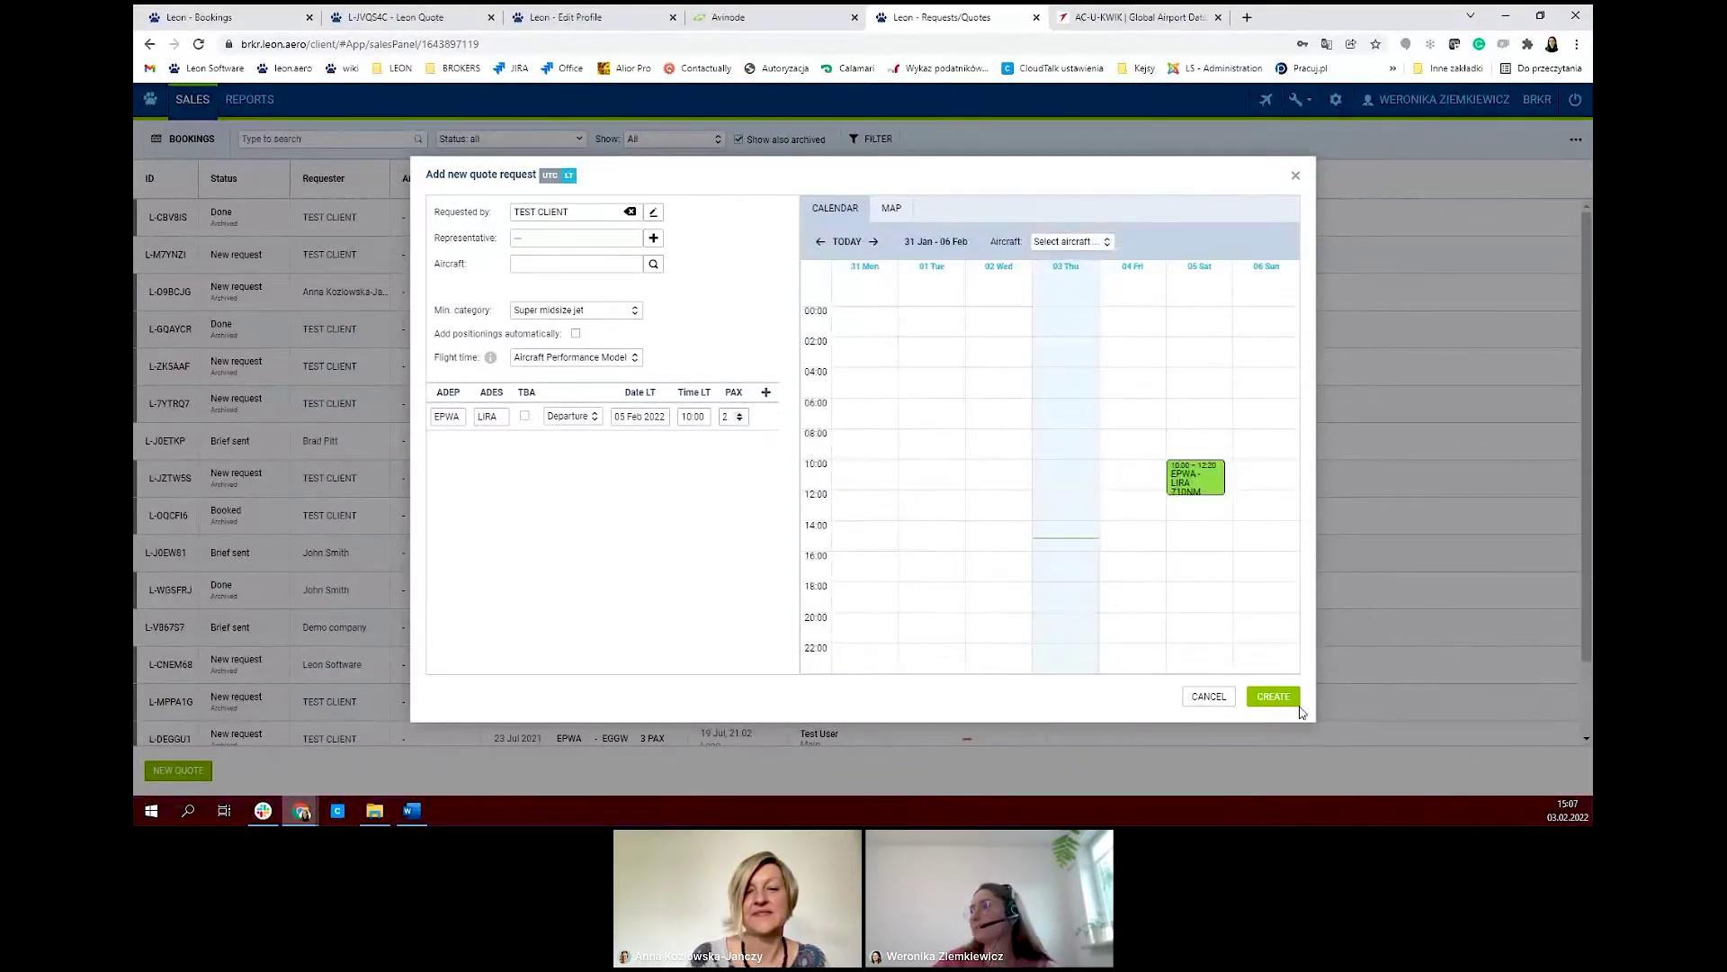
click(1284, 700)
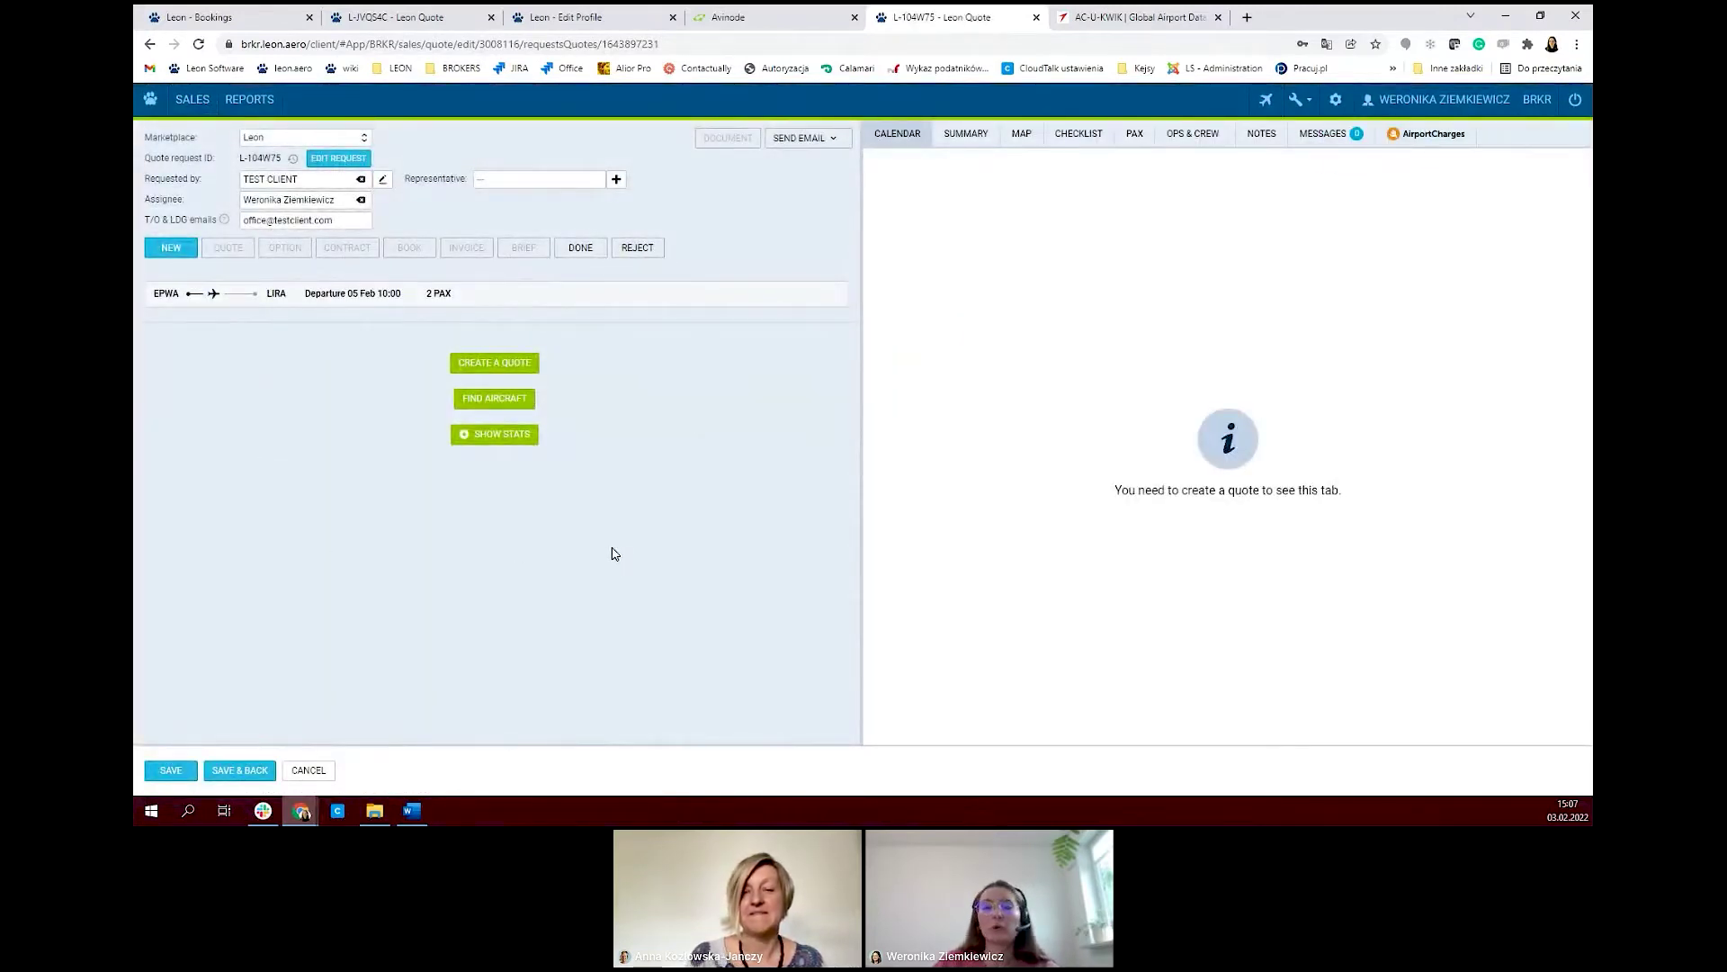
- Create a quote for the request and choose the ? (subcharter) aircraft option
click(491, 365)
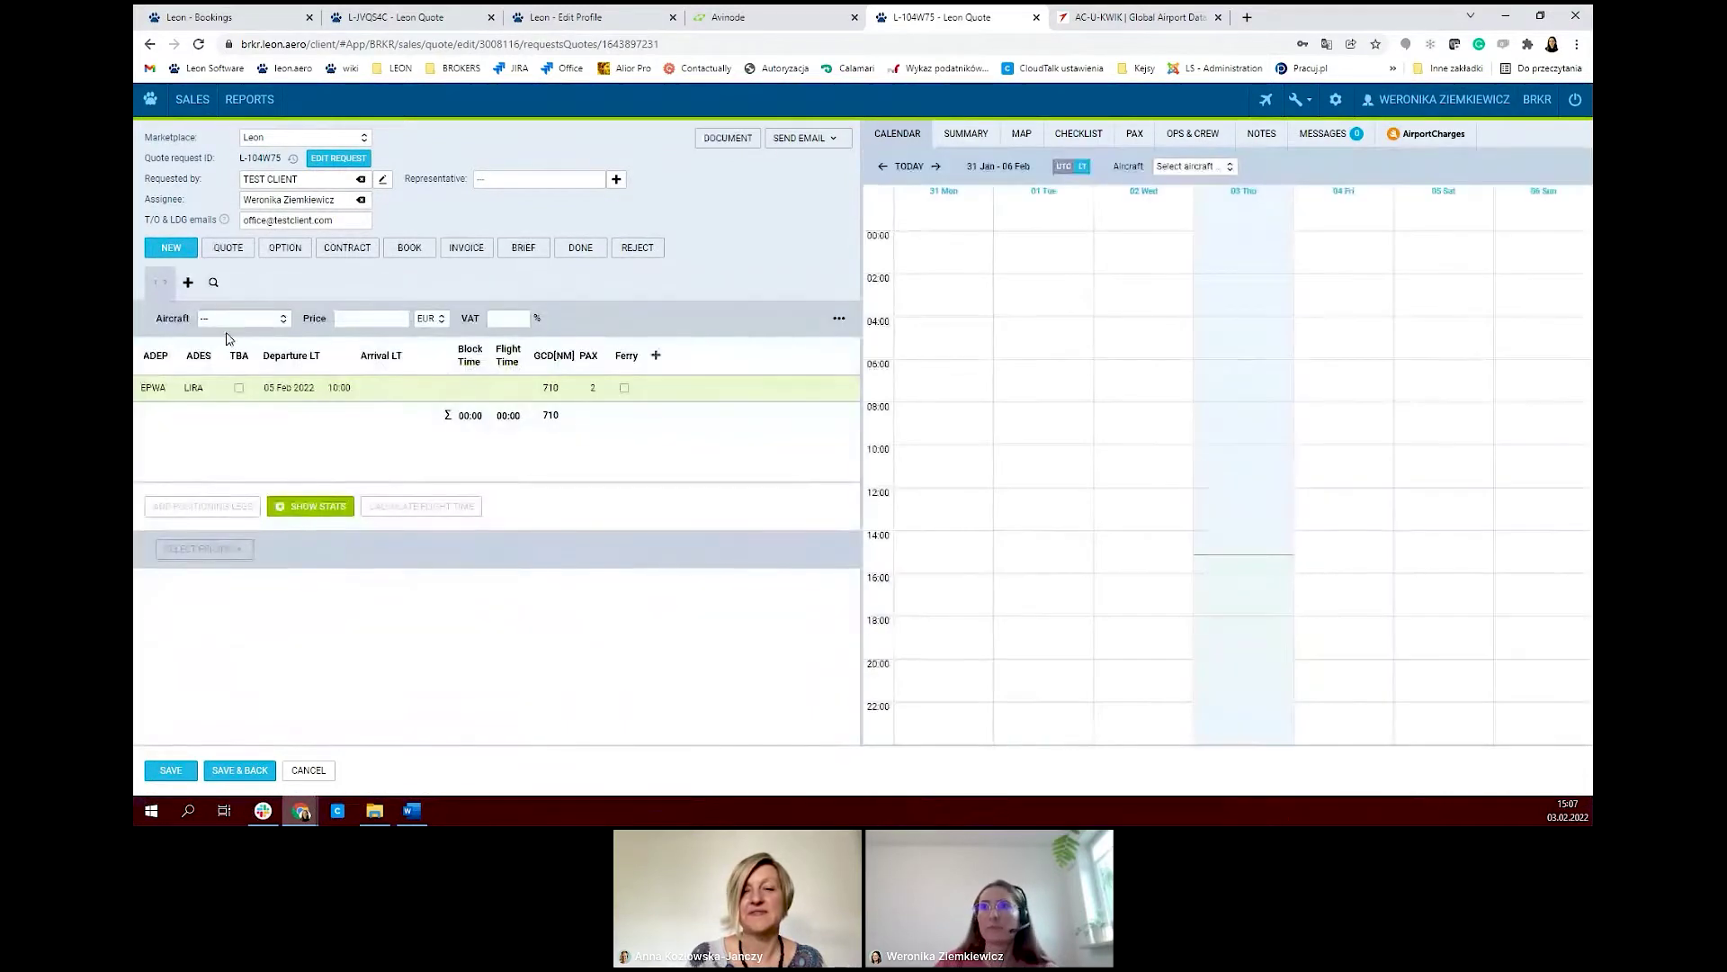
click(237, 320)
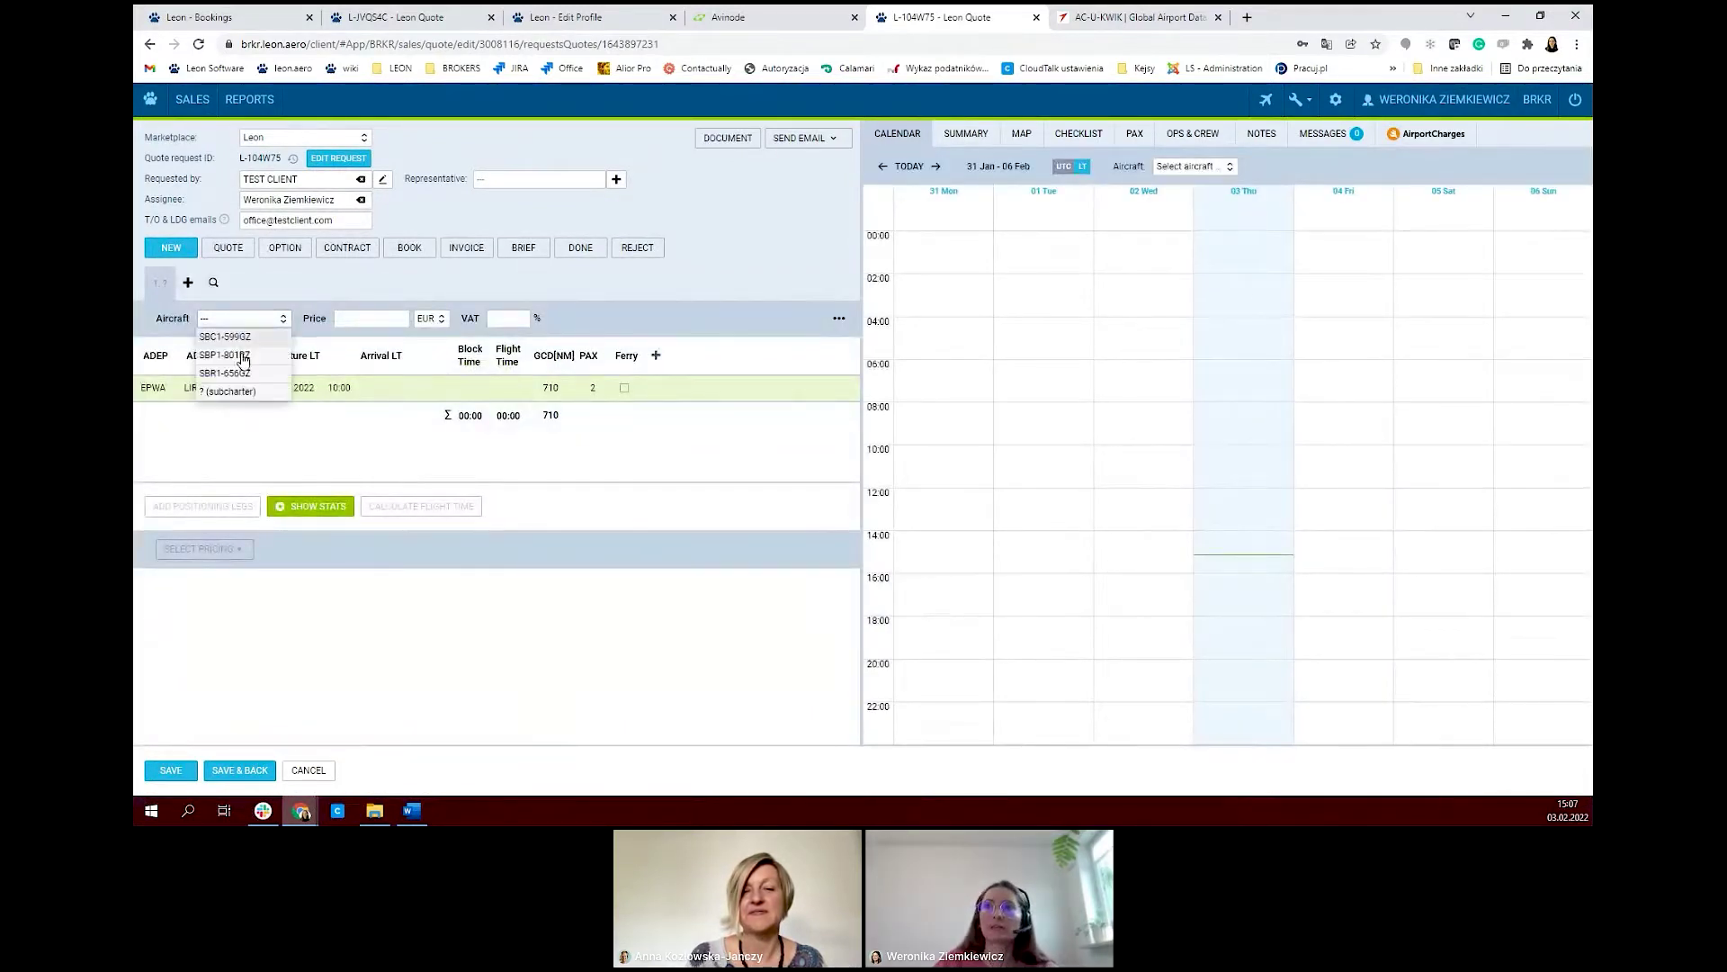
click(242, 401)
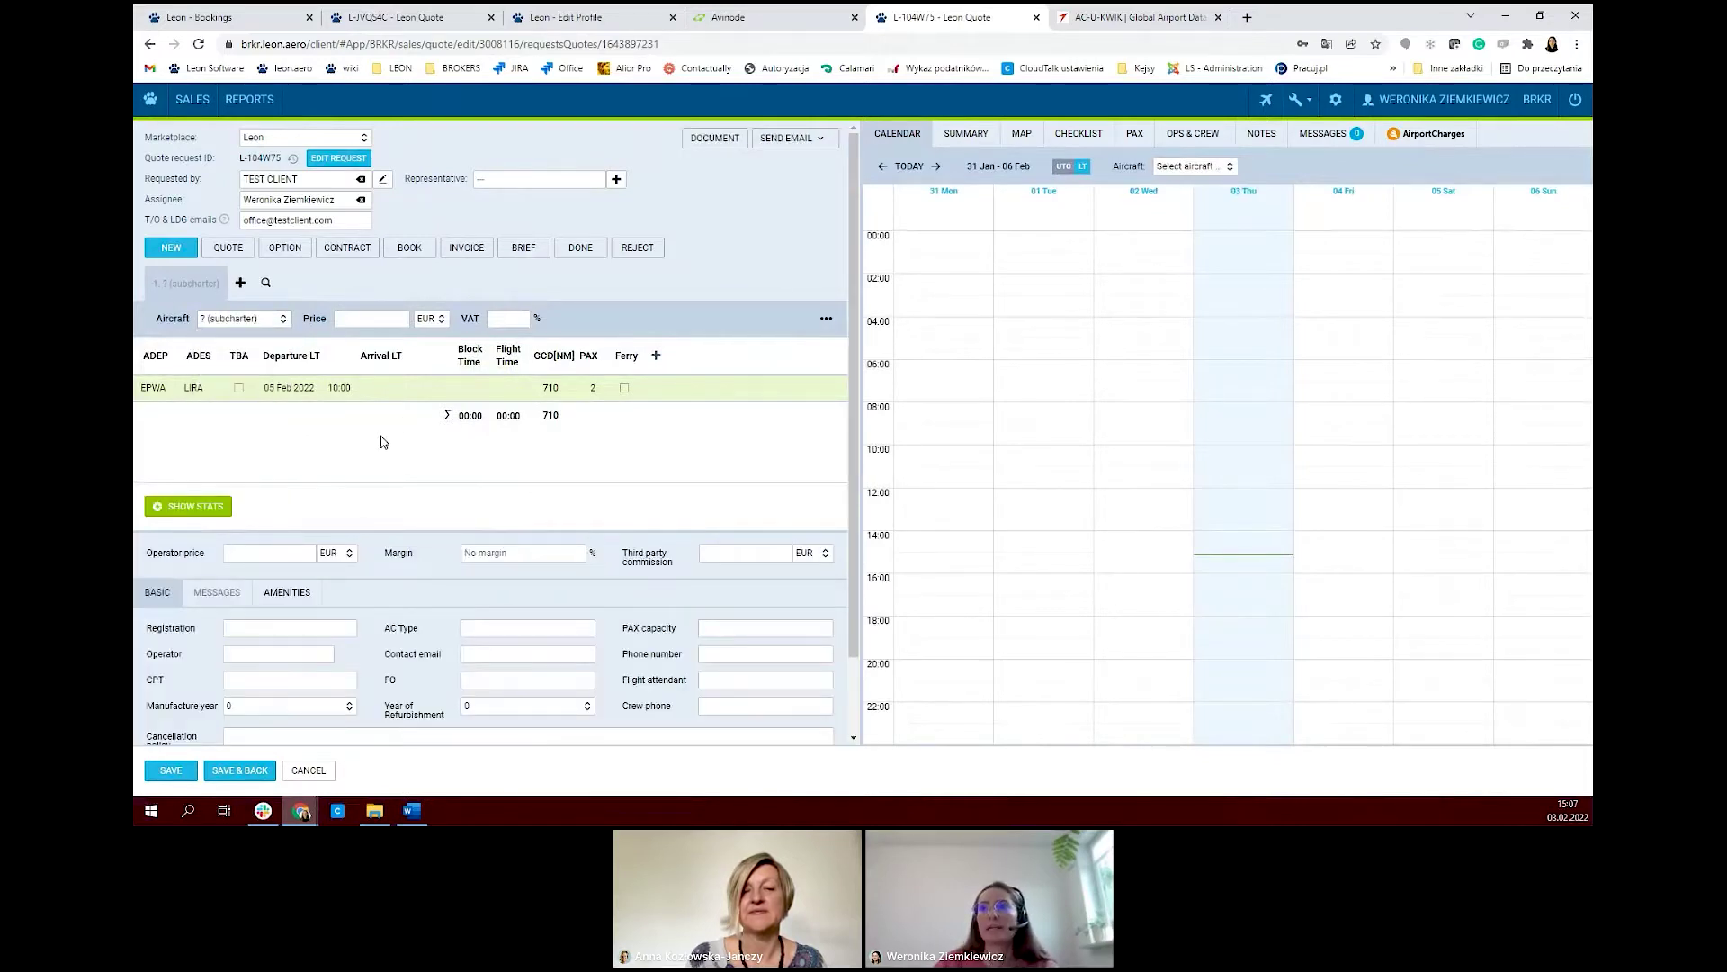
- Set the EPWA–LIRA leg's arrival to 05 Feb 2022 at 12:00
click(373, 387)
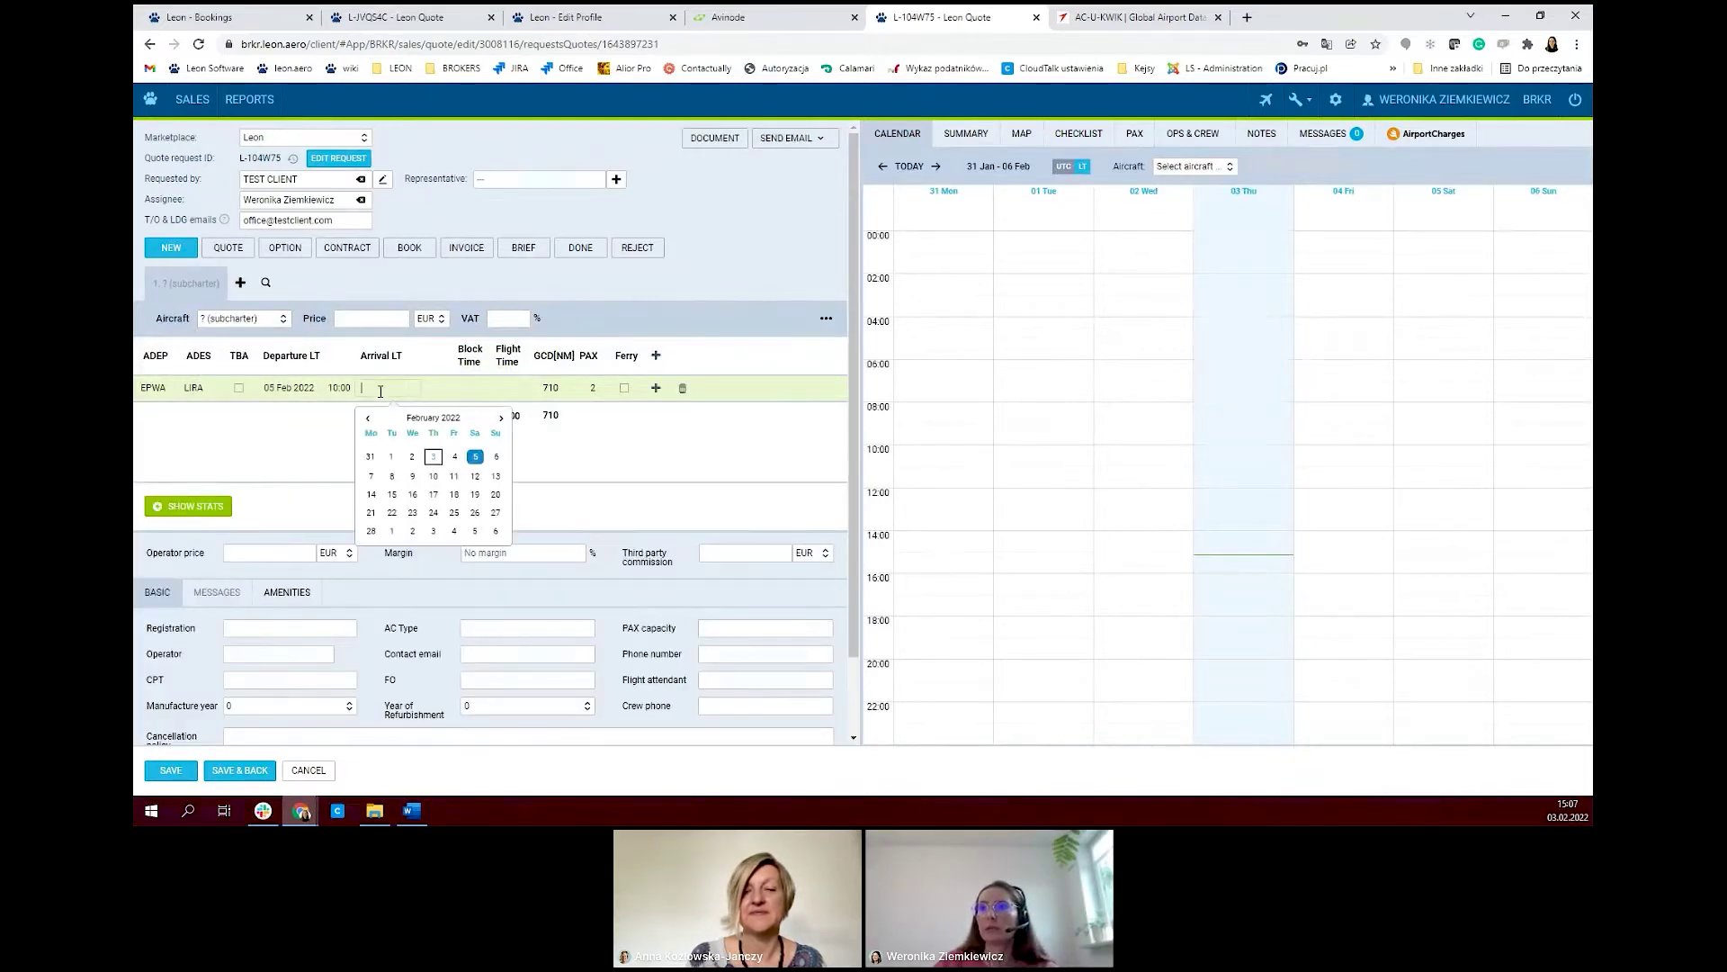
click(476, 460)
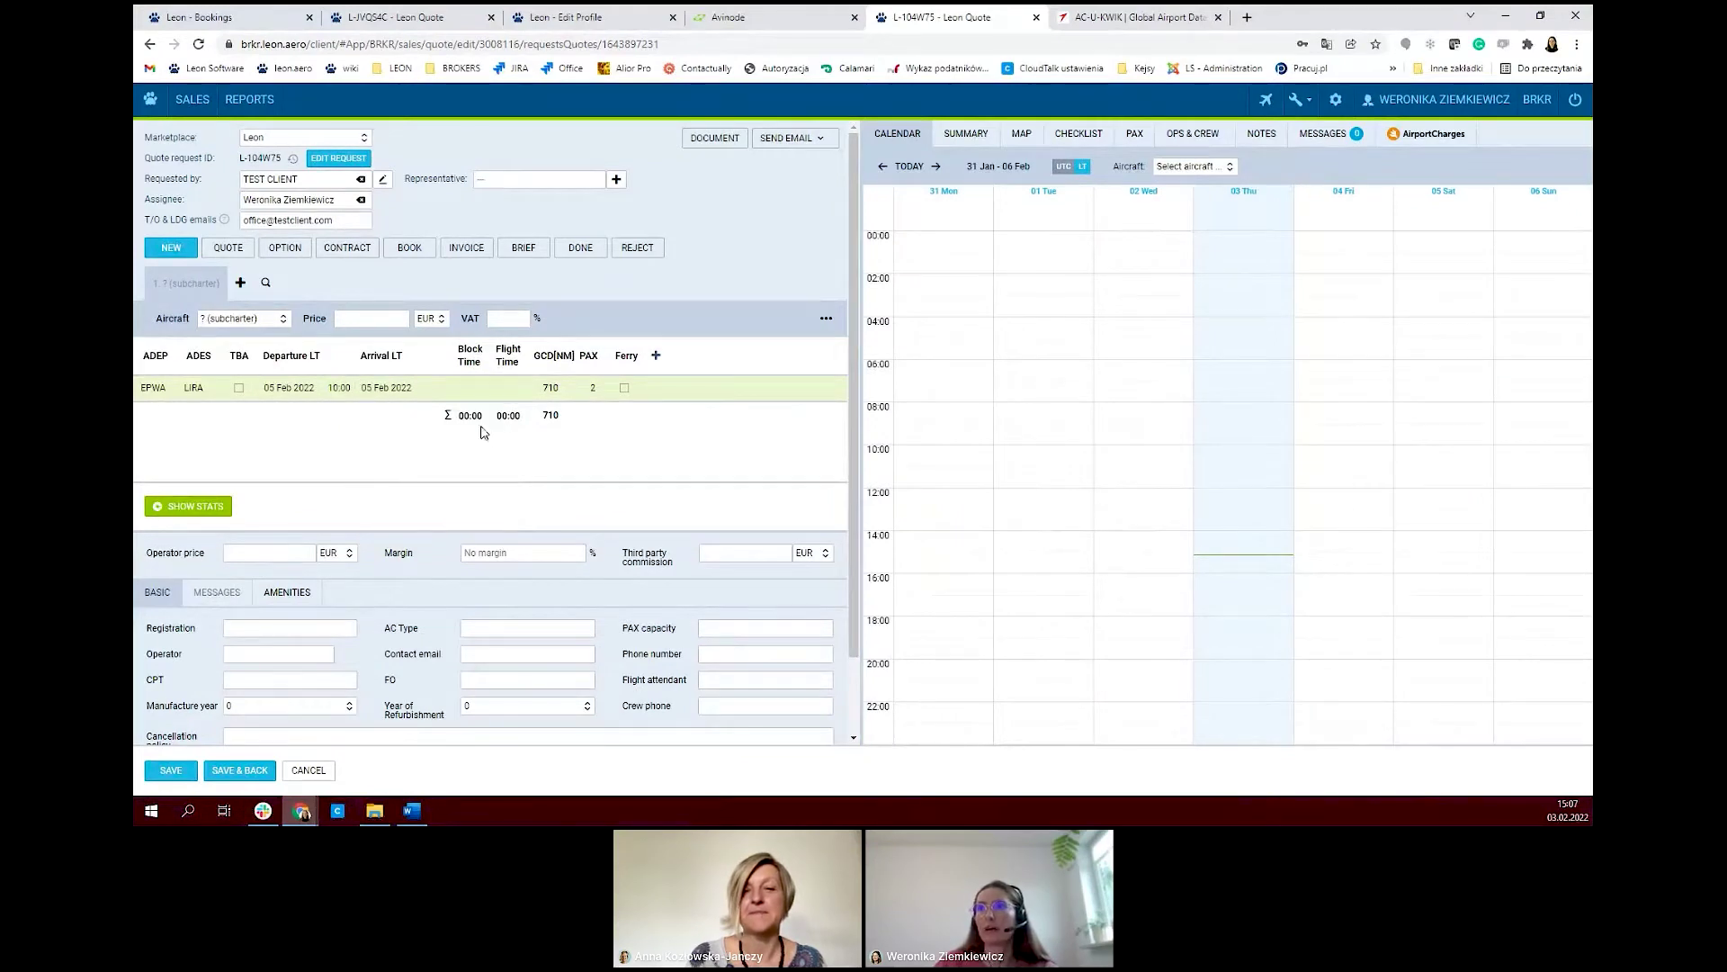
click(442, 389)
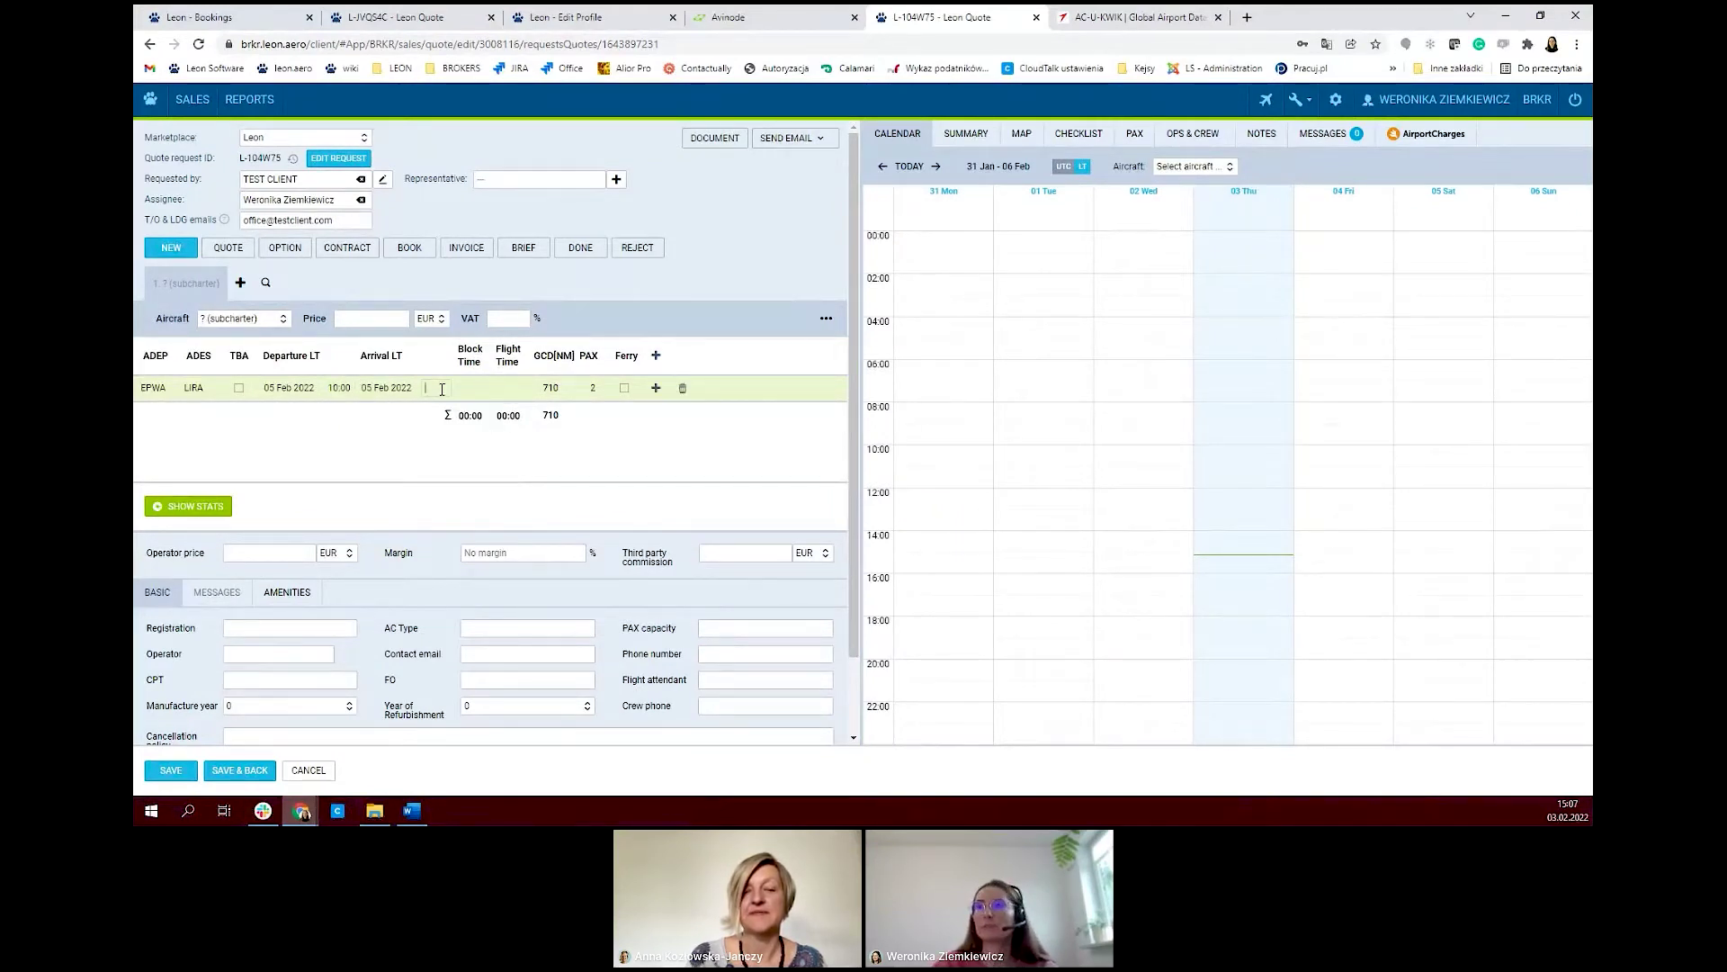
text(12:)
text(00)
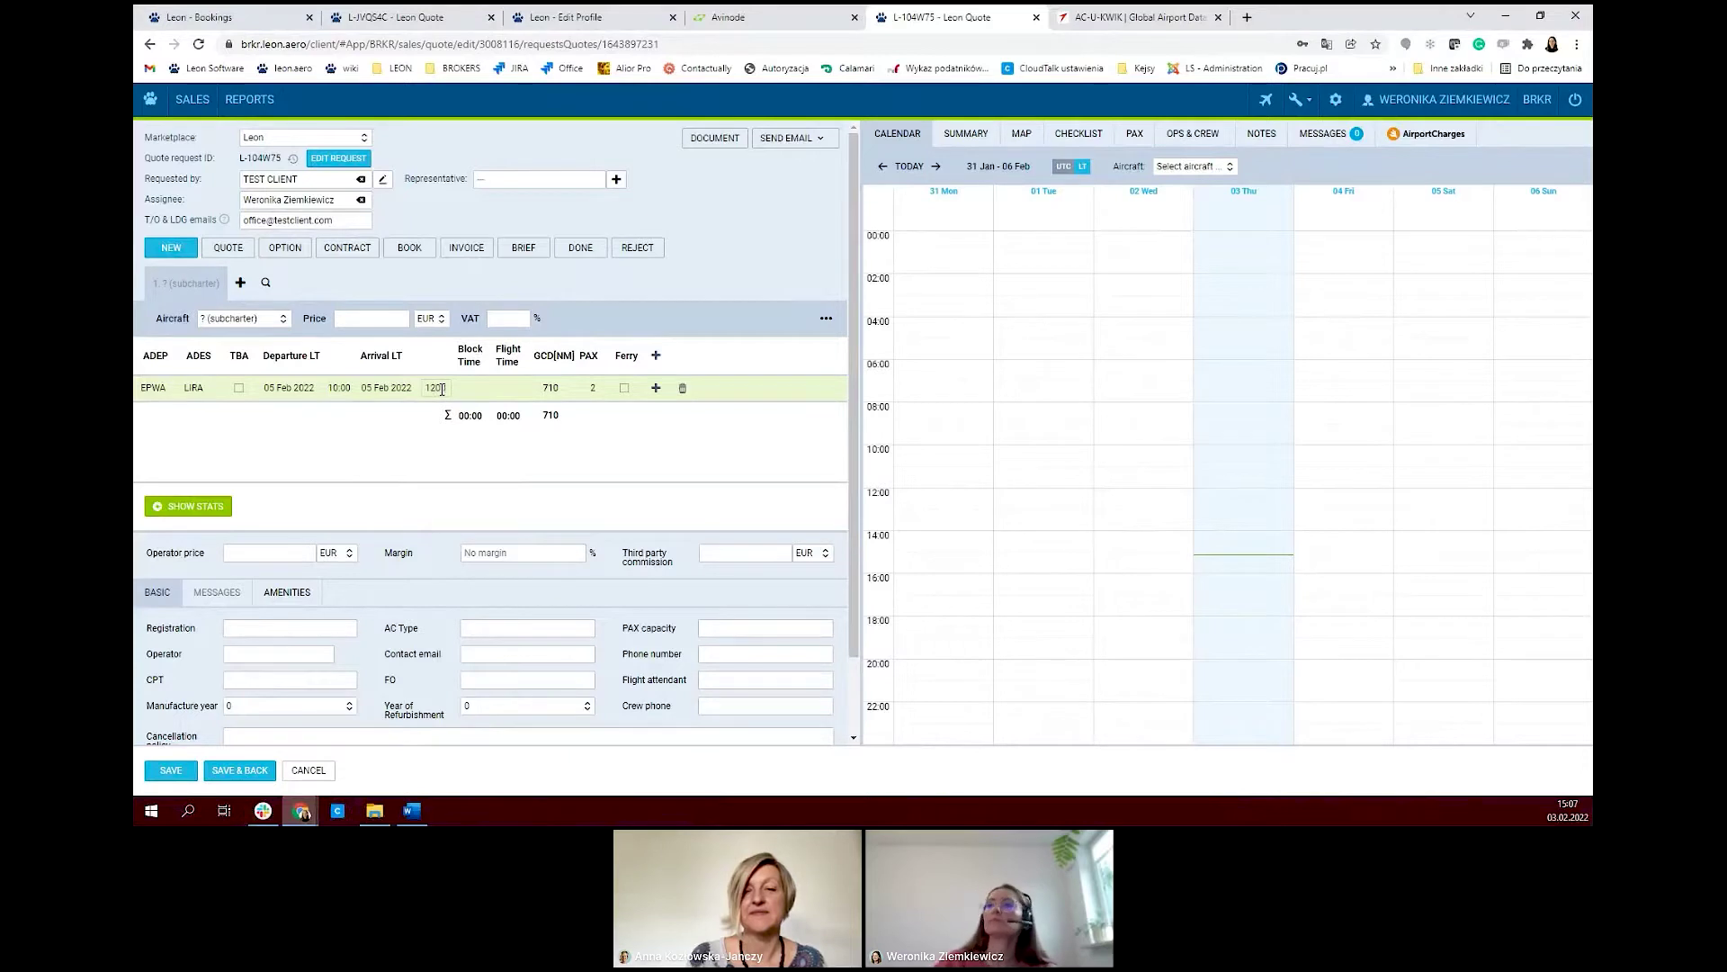
click(452, 467)
- Fill the subcharter's basic details by choosing the WizzAviation aircraft with registration T-HK34
scroll(412, 387, down, 2)
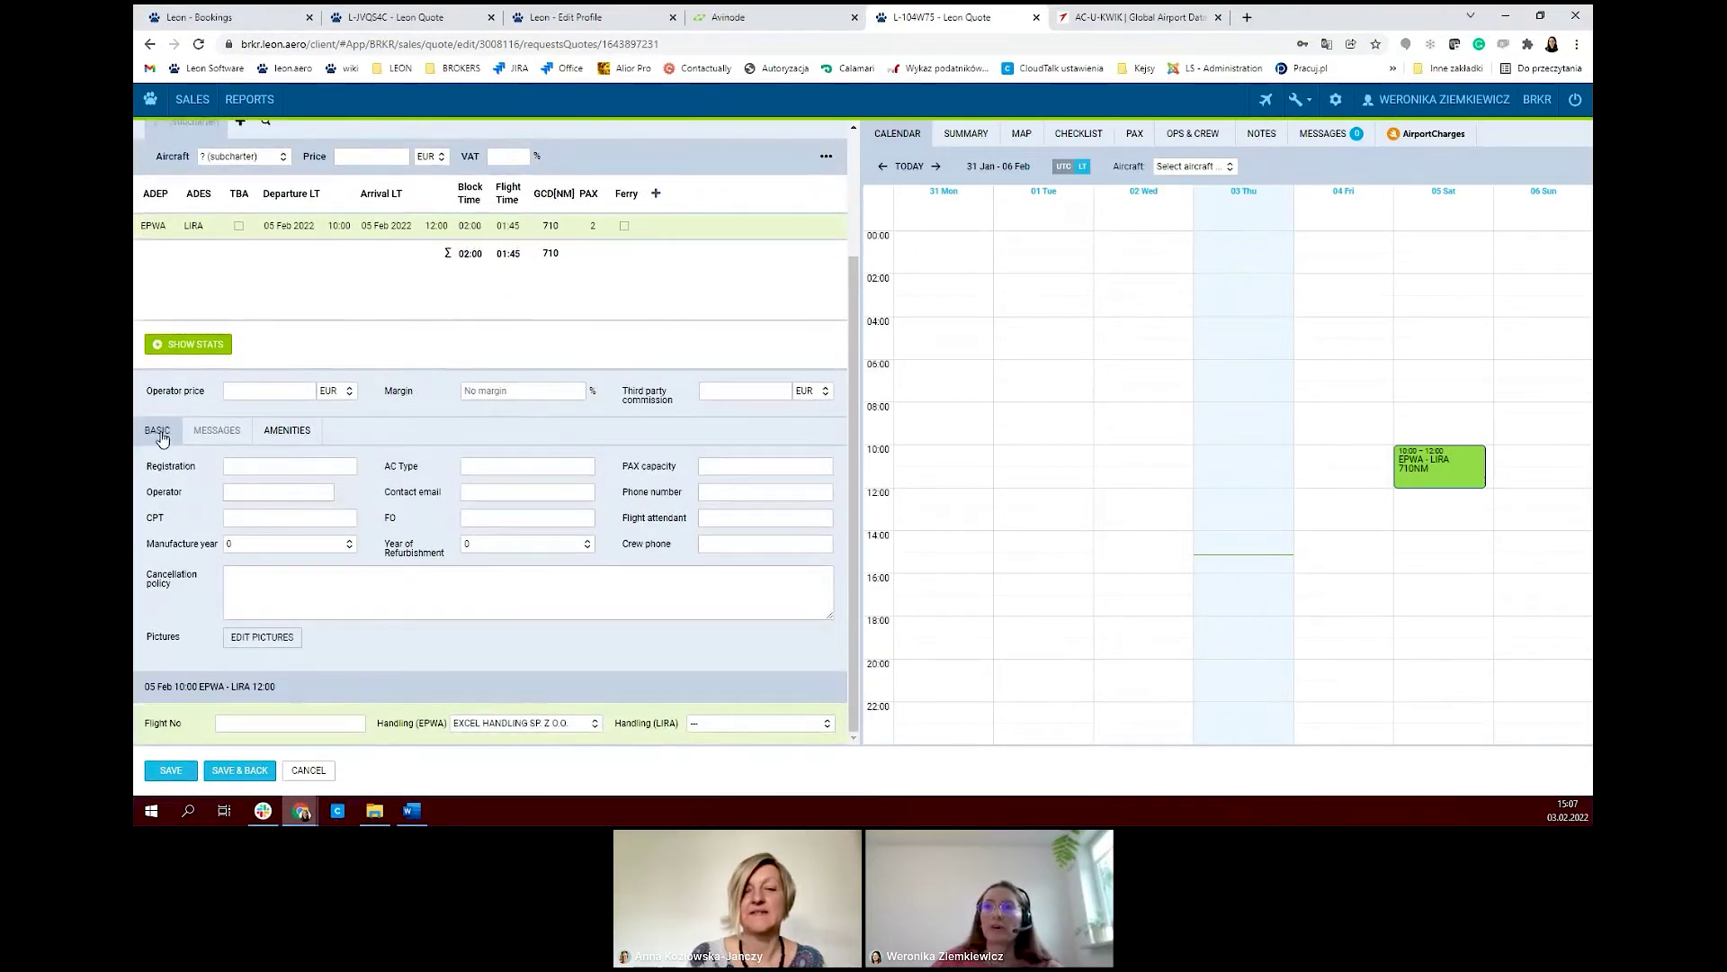
click(258, 466)
text(t)
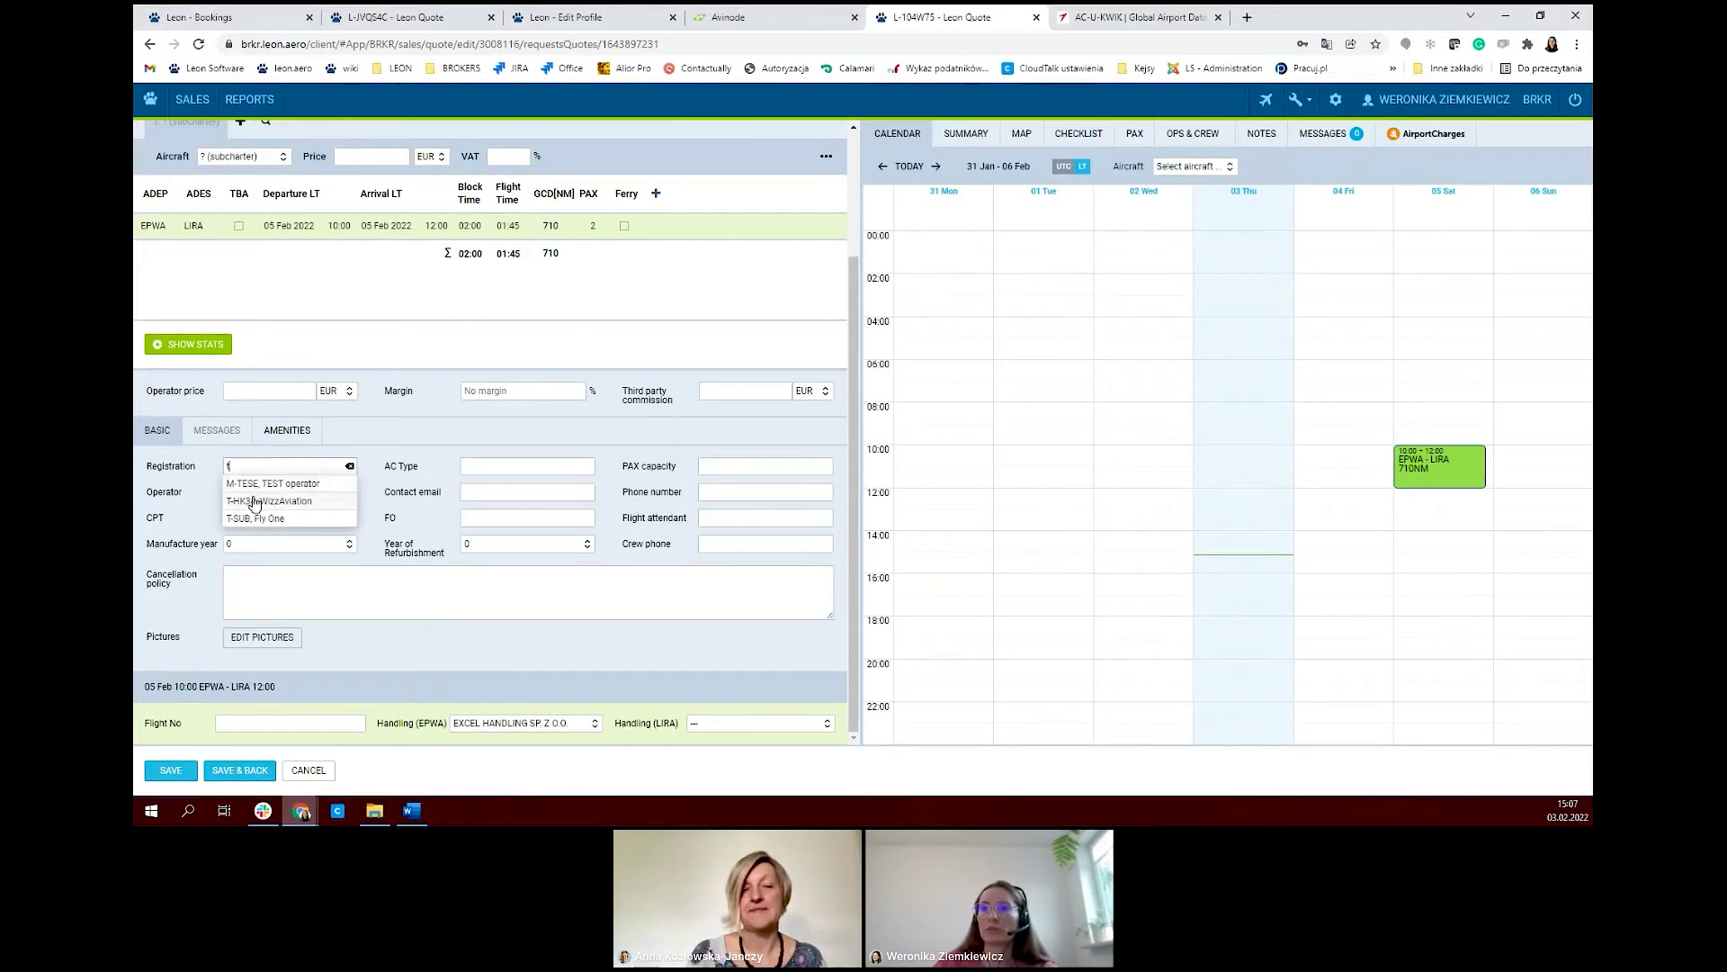
click(255, 501)
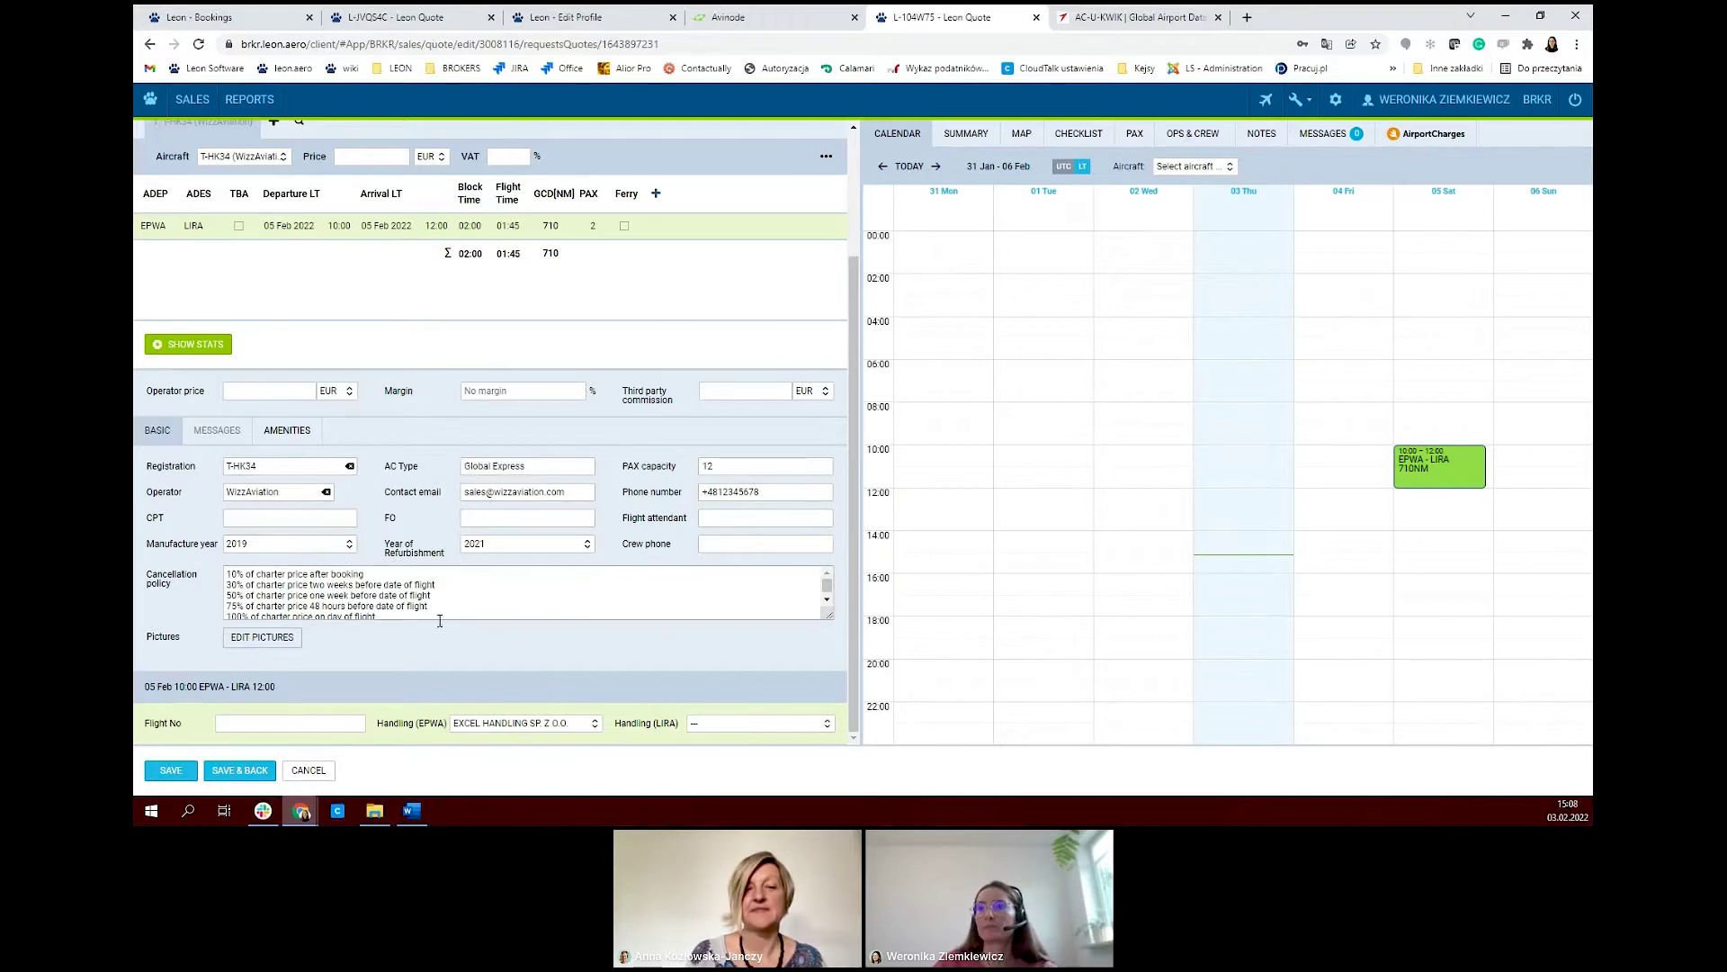
- Set the after-booking charge in the cancellation policy to 15% of charter price
click(243, 573)
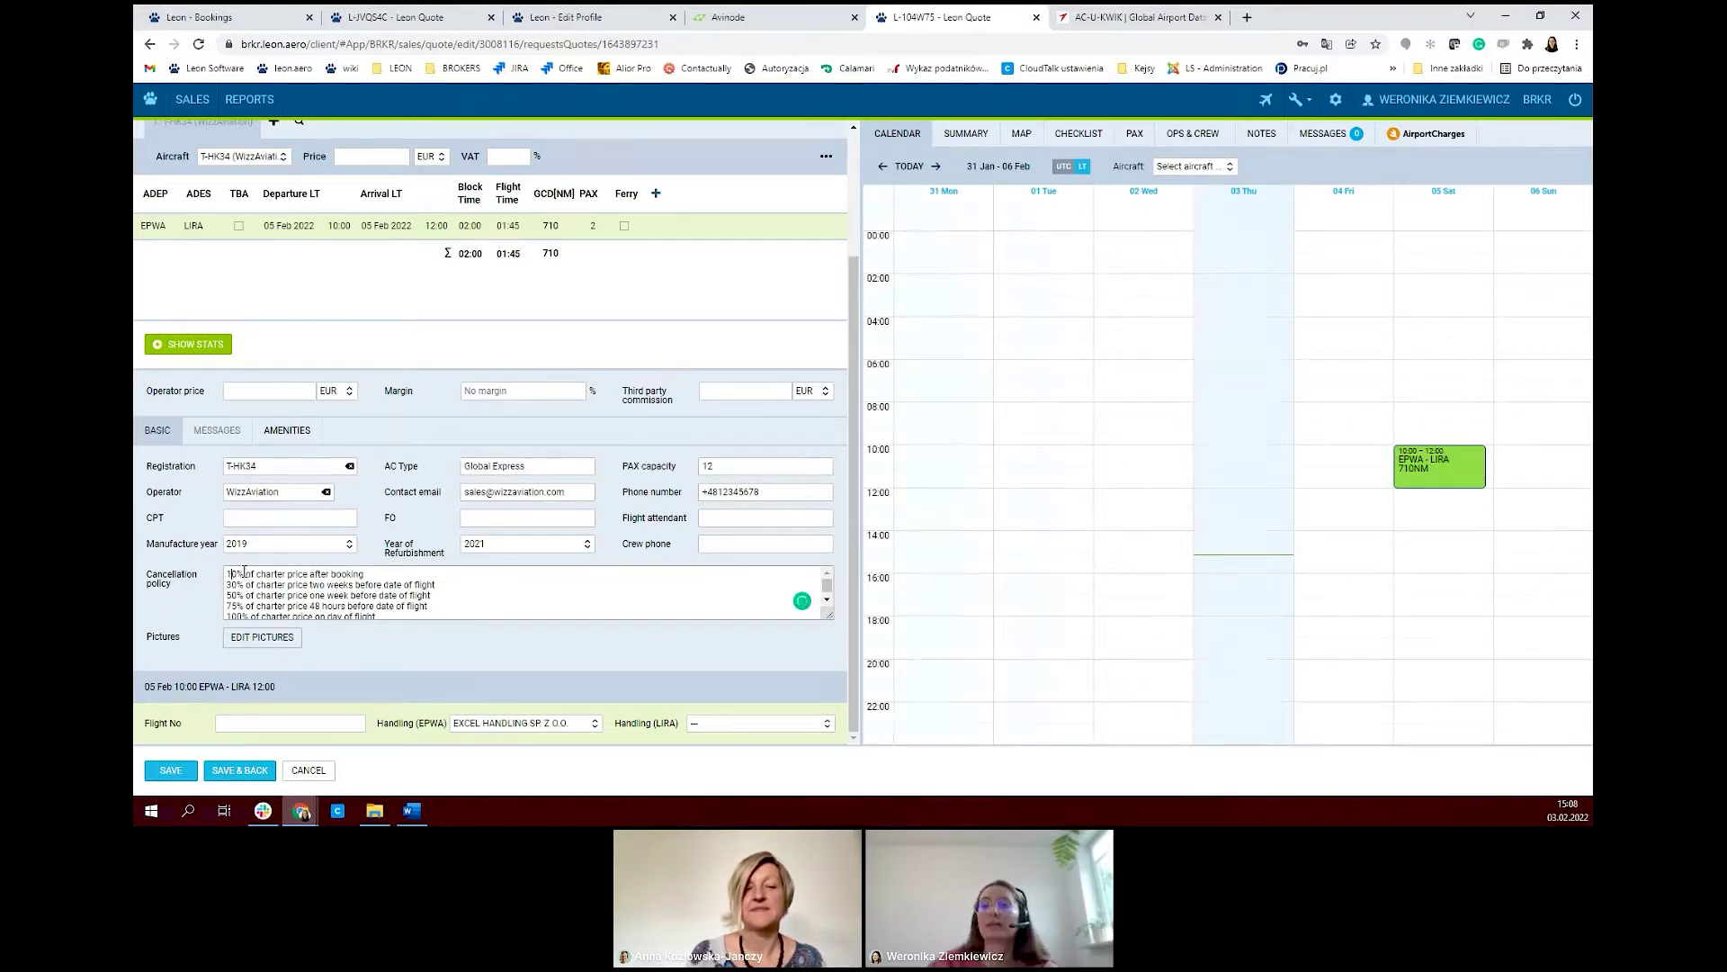
key(Delete)
text(5)
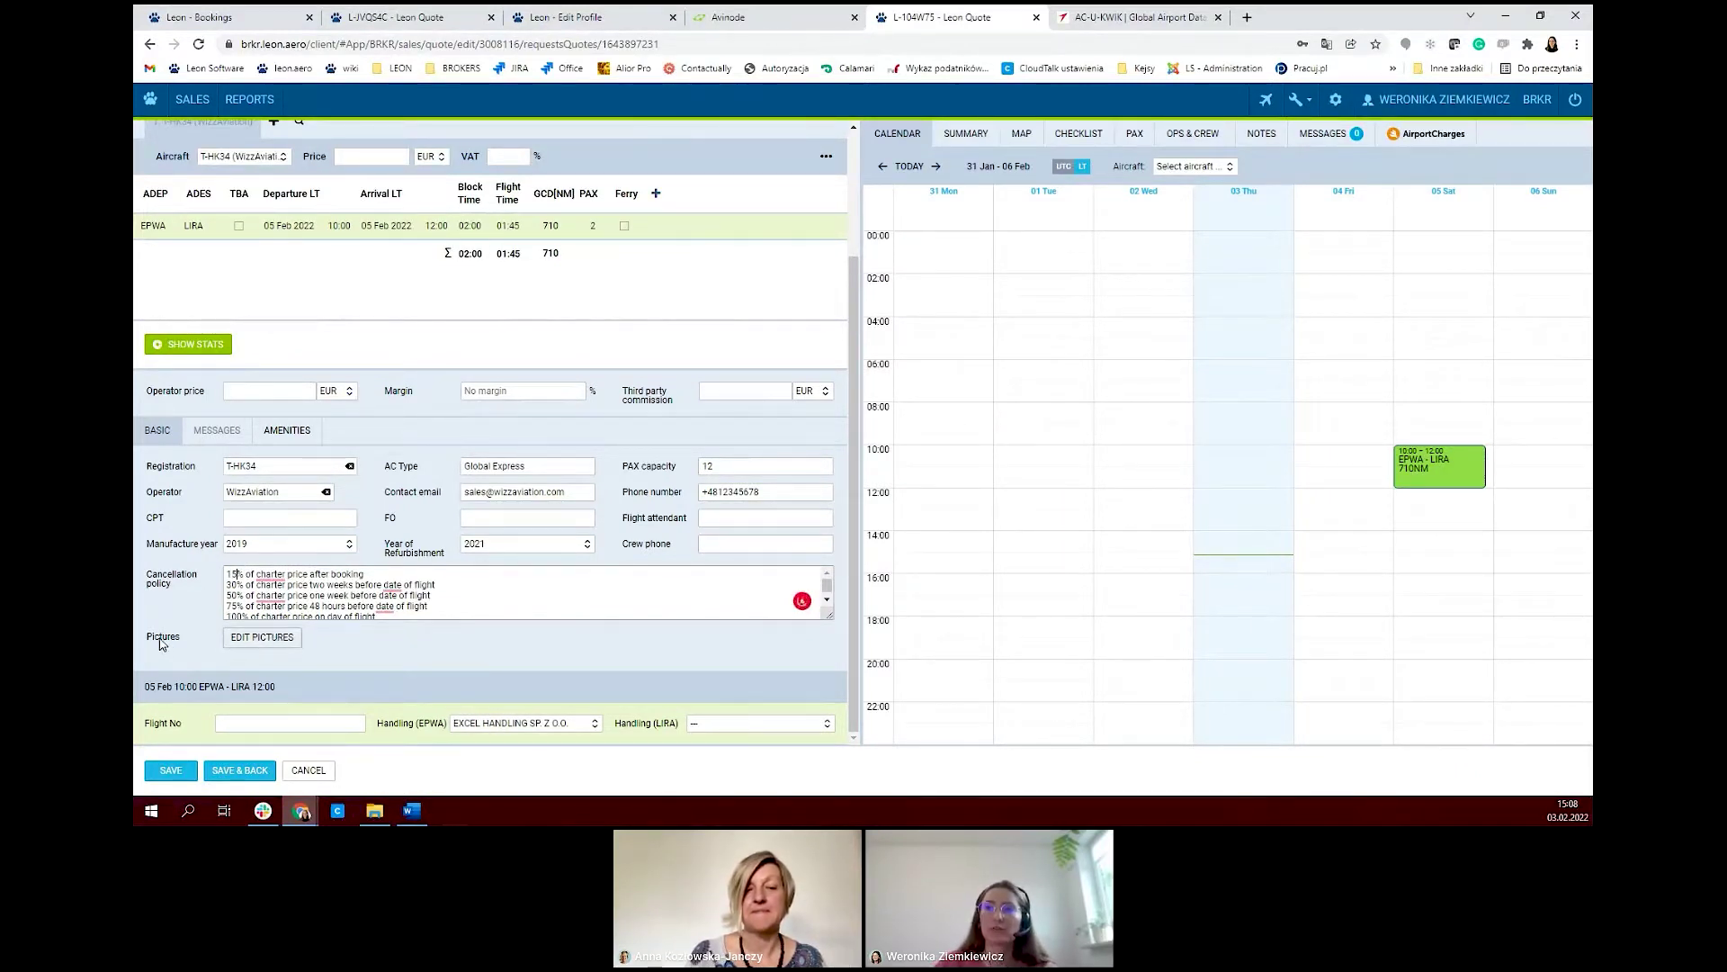
- Enable WiFi in the aircraft's amenities and return to its basic details
scroll(593, 663, up, 1)
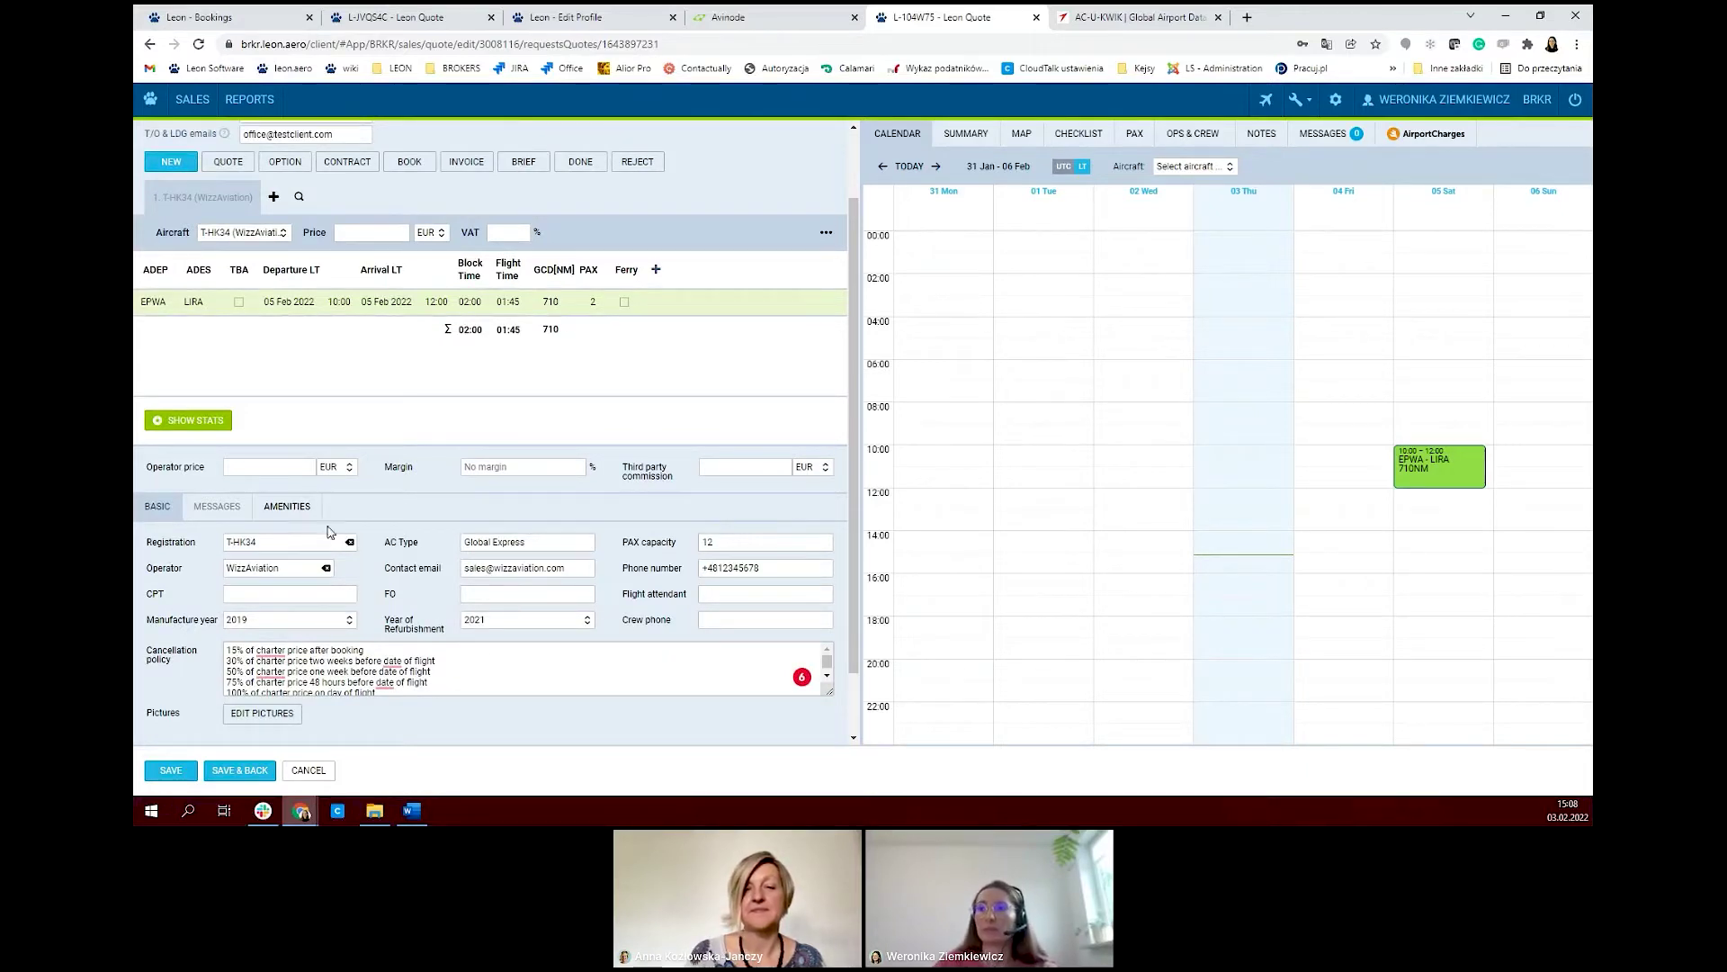
click(285, 509)
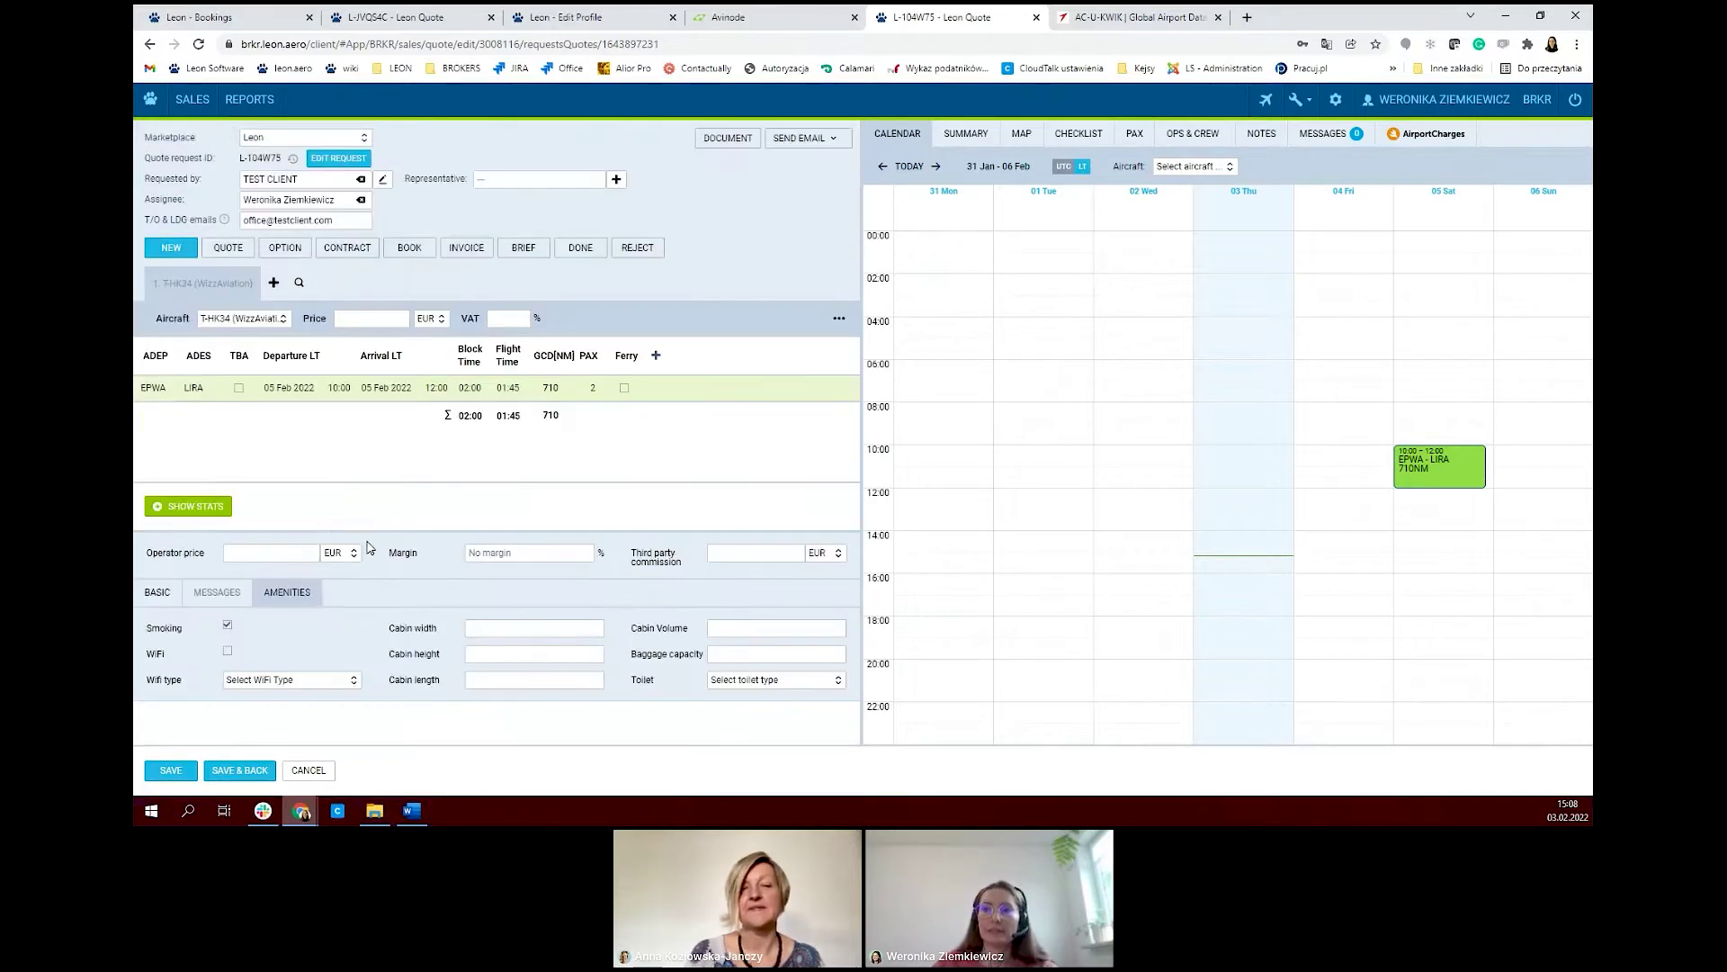
click(228, 650)
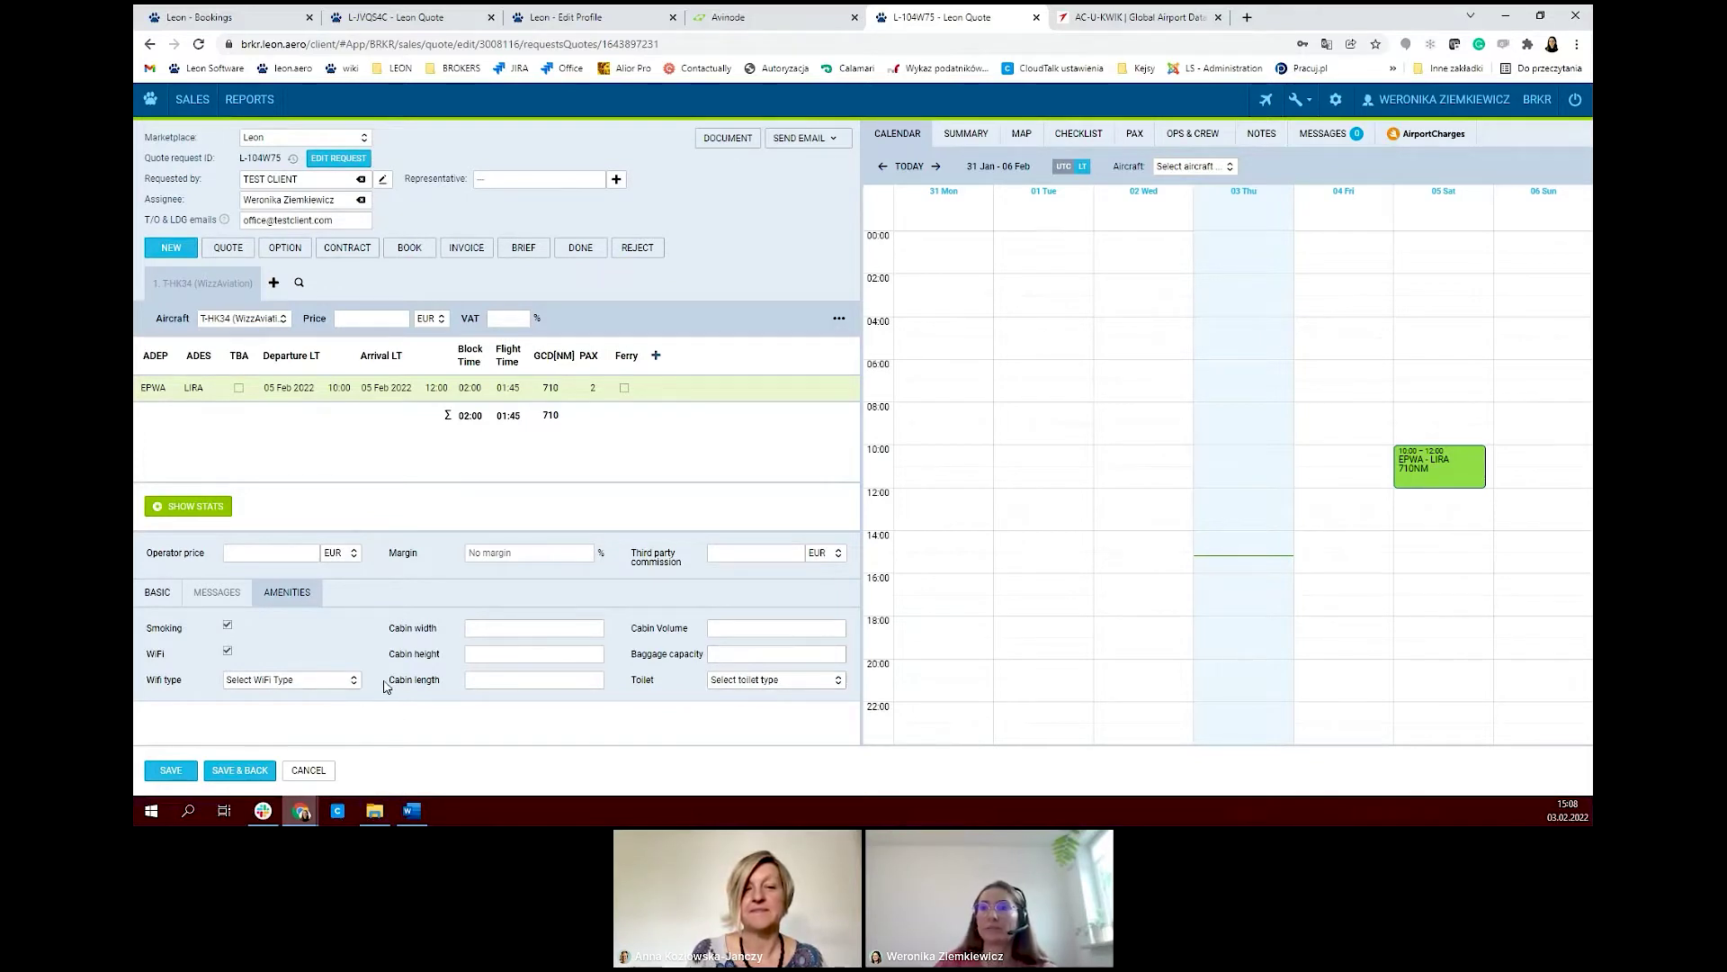
click(159, 594)
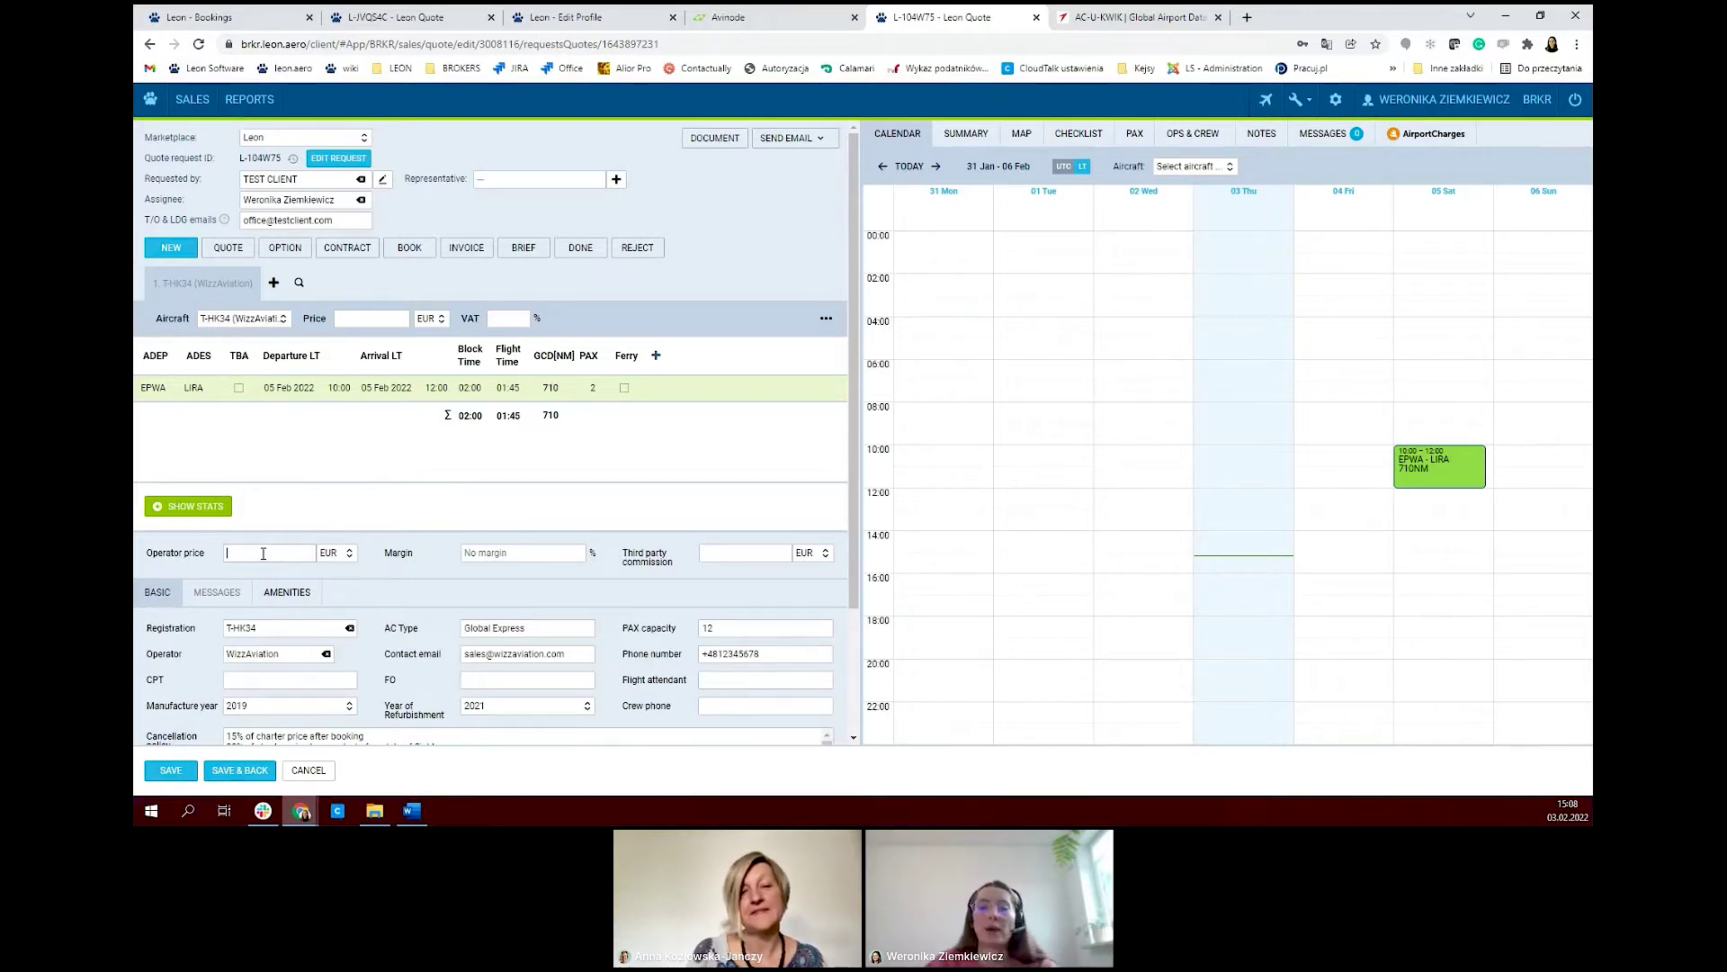
- Set the operator price to 5000 EUR, look through the currency options, and set the margin to 10%
click(263, 553)
text(5000)
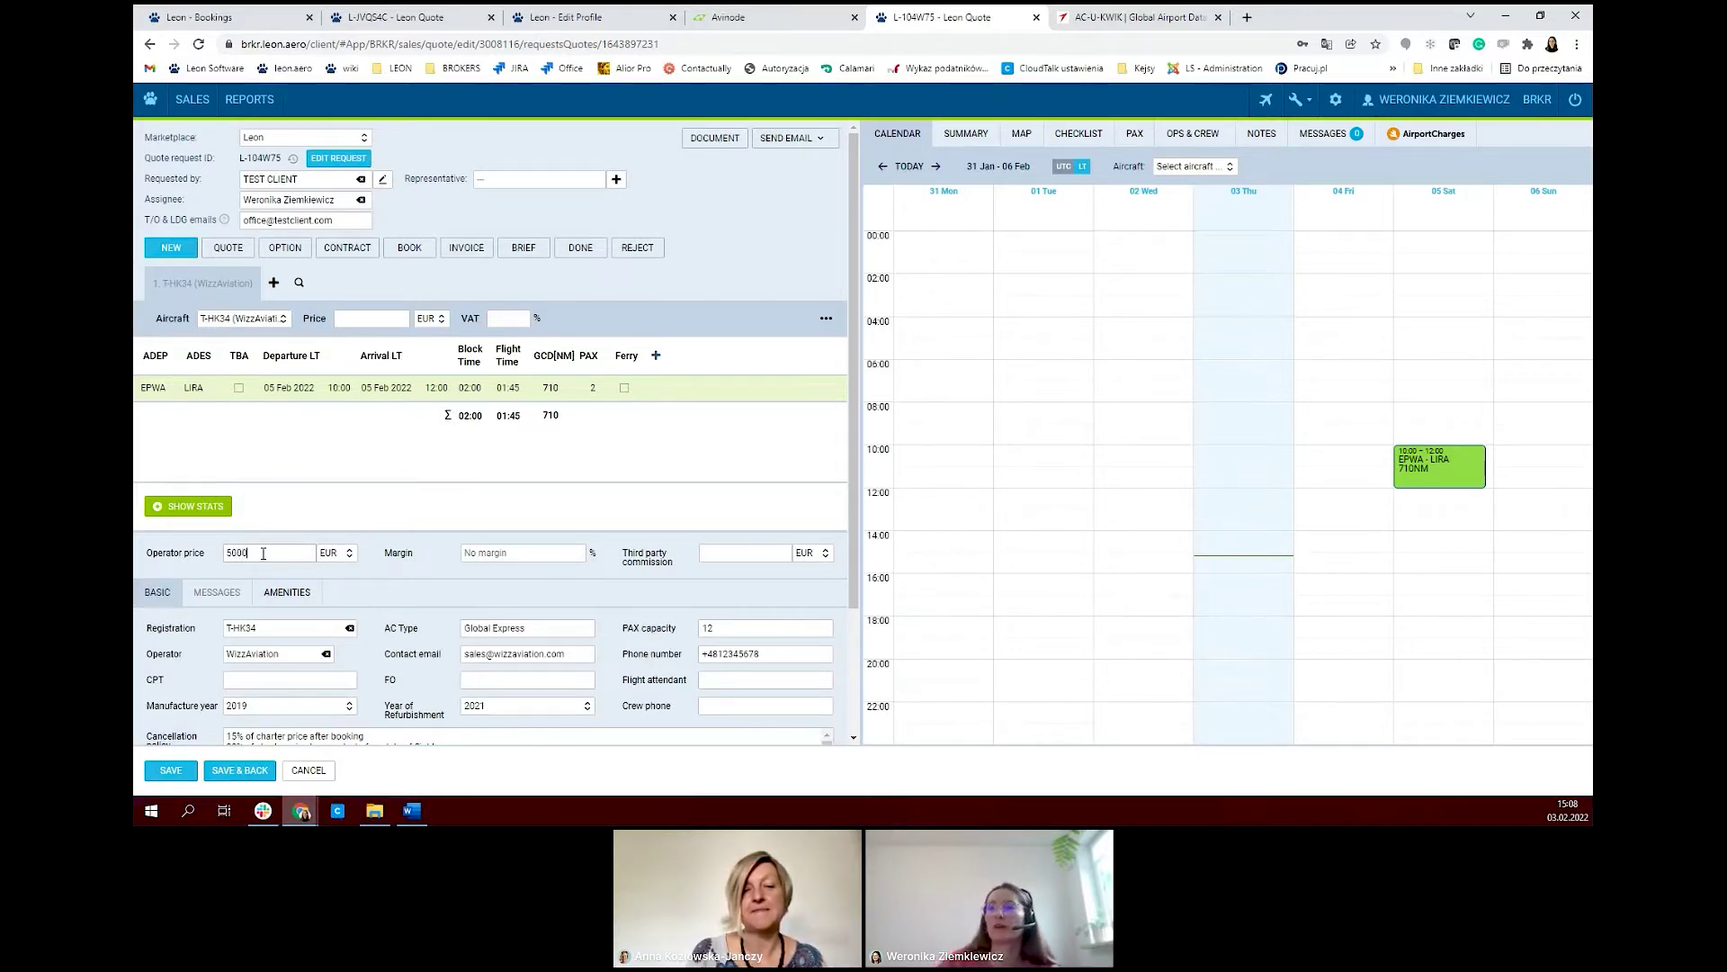
click(342, 552)
scroll(329, 630, down, 5)
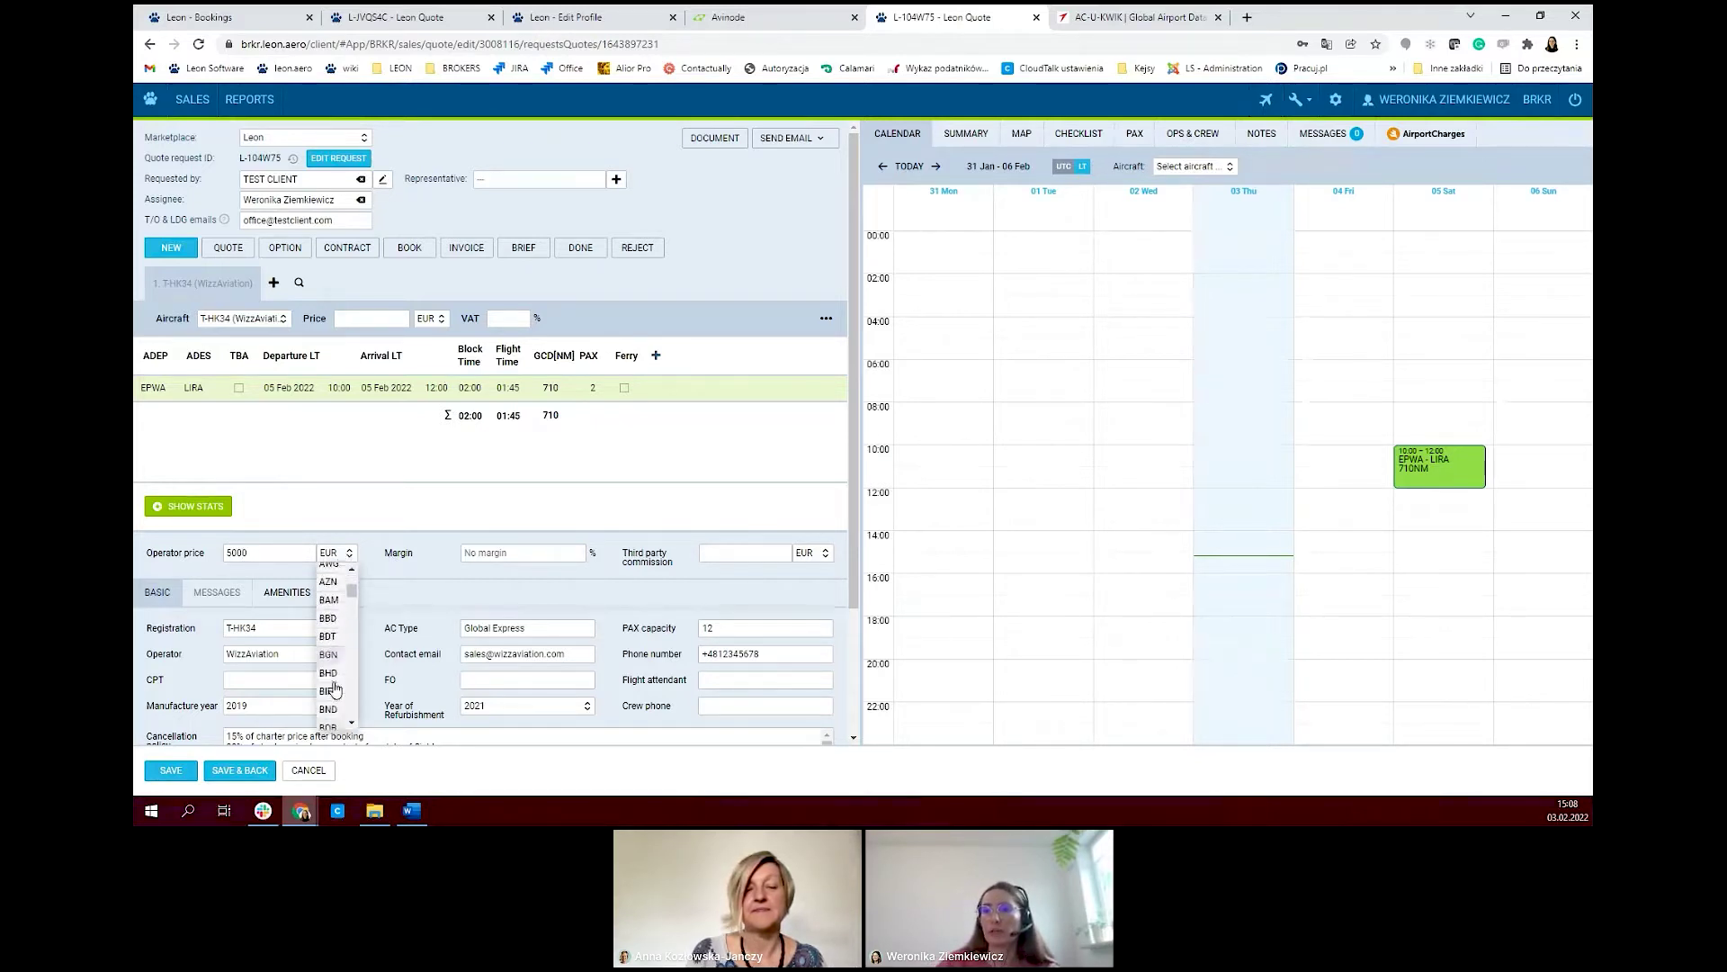
scroll(330, 647, up, 5)
click(450, 552)
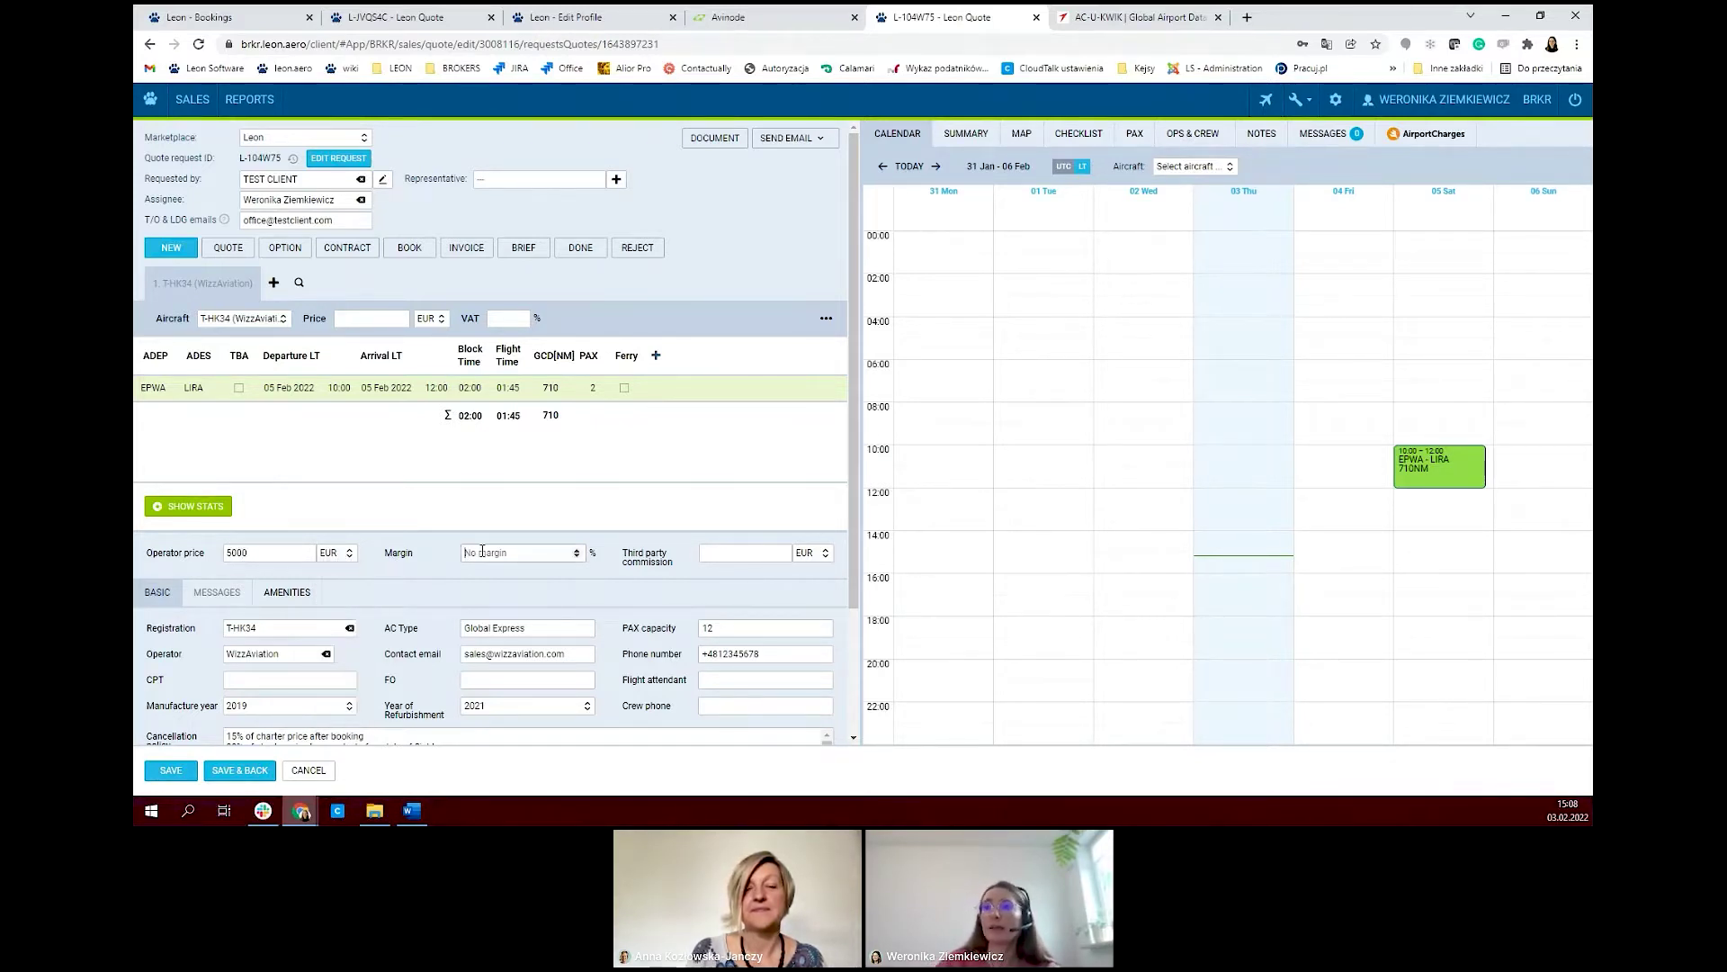
text(10)
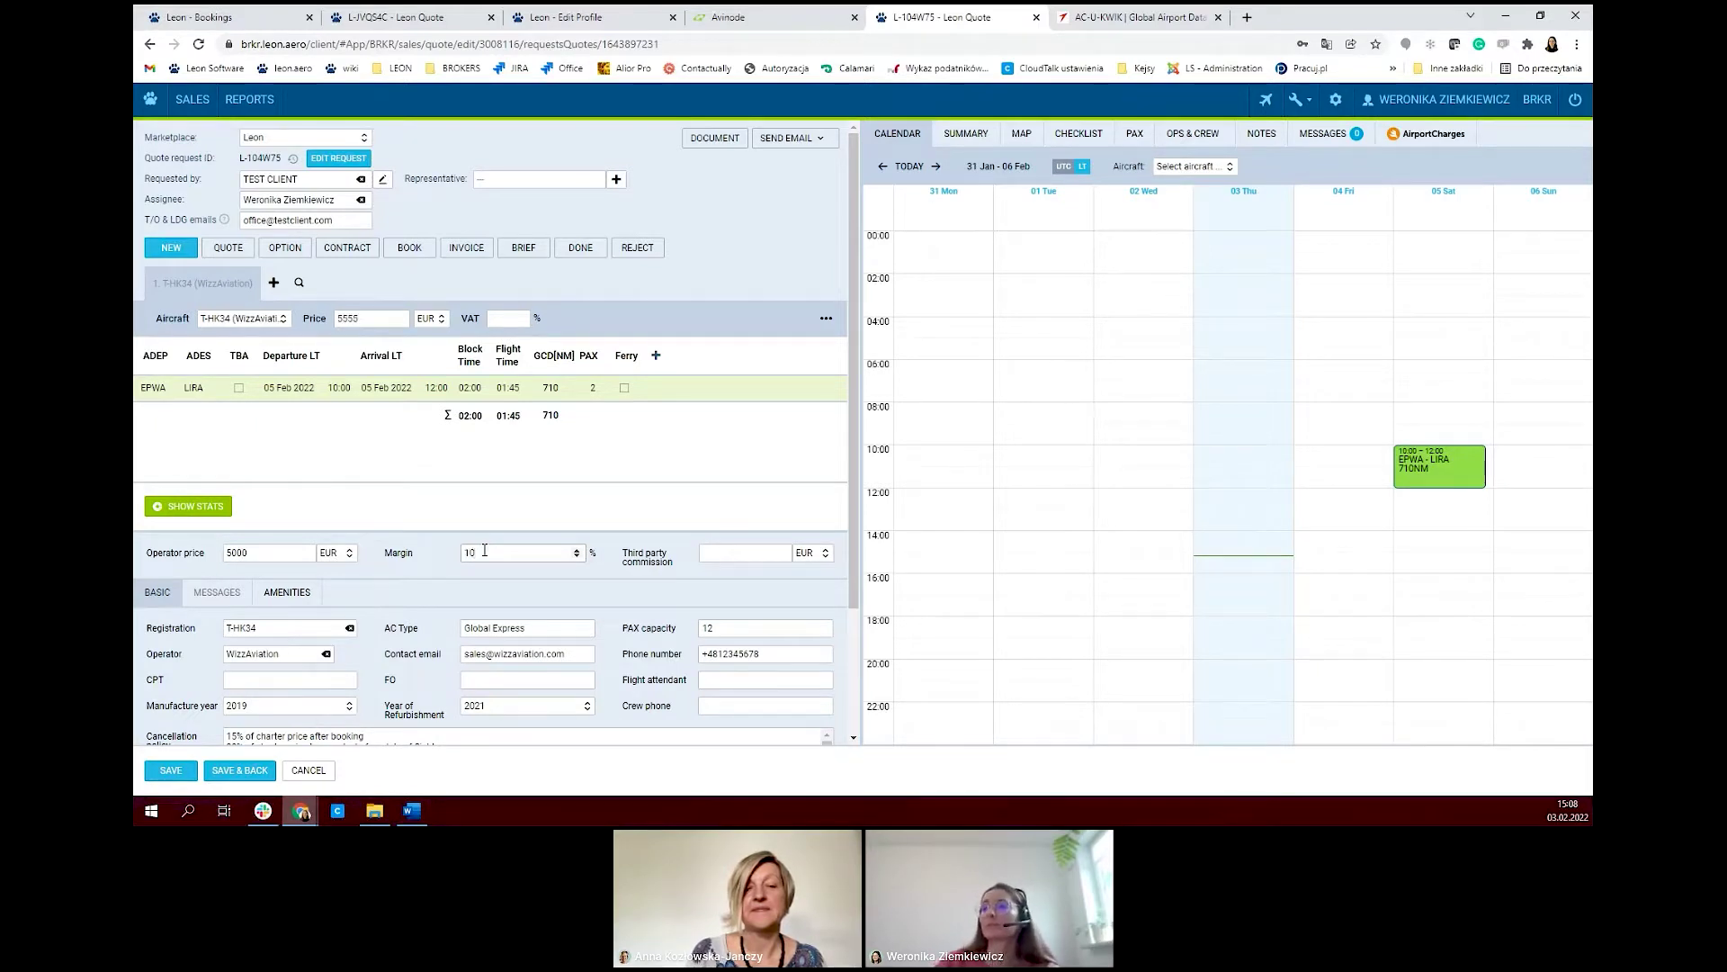
click(679, 555)
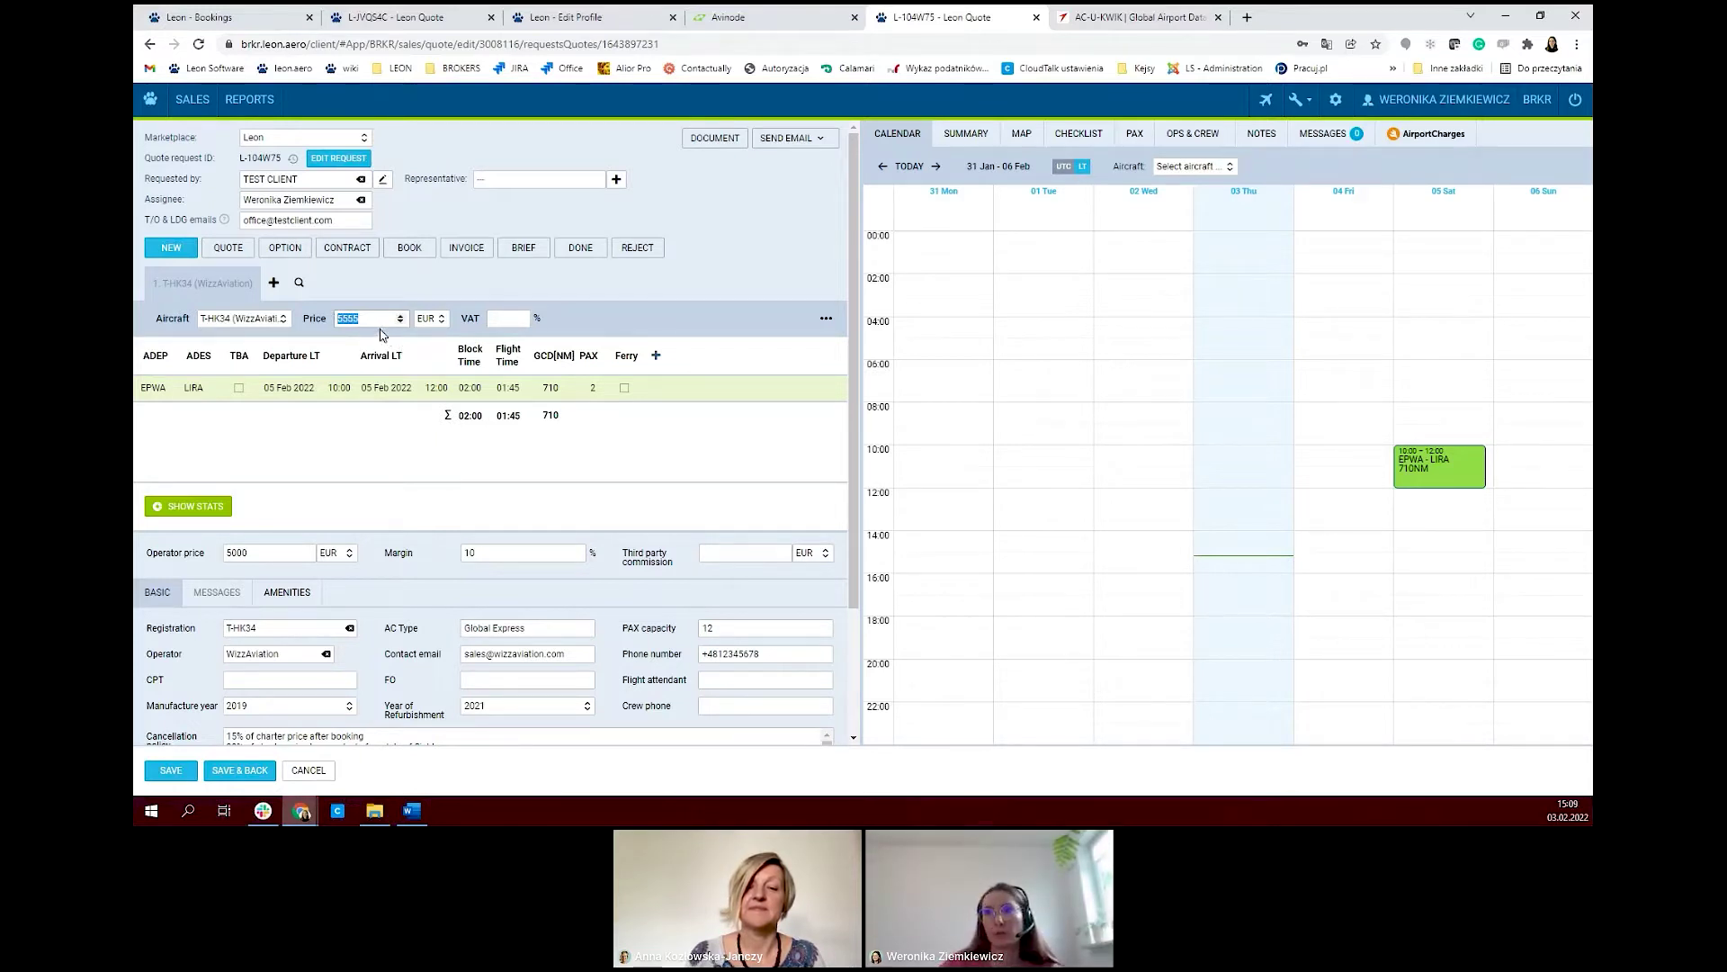
- Set the quote's total price to 6000 EUR
click(484, 557)
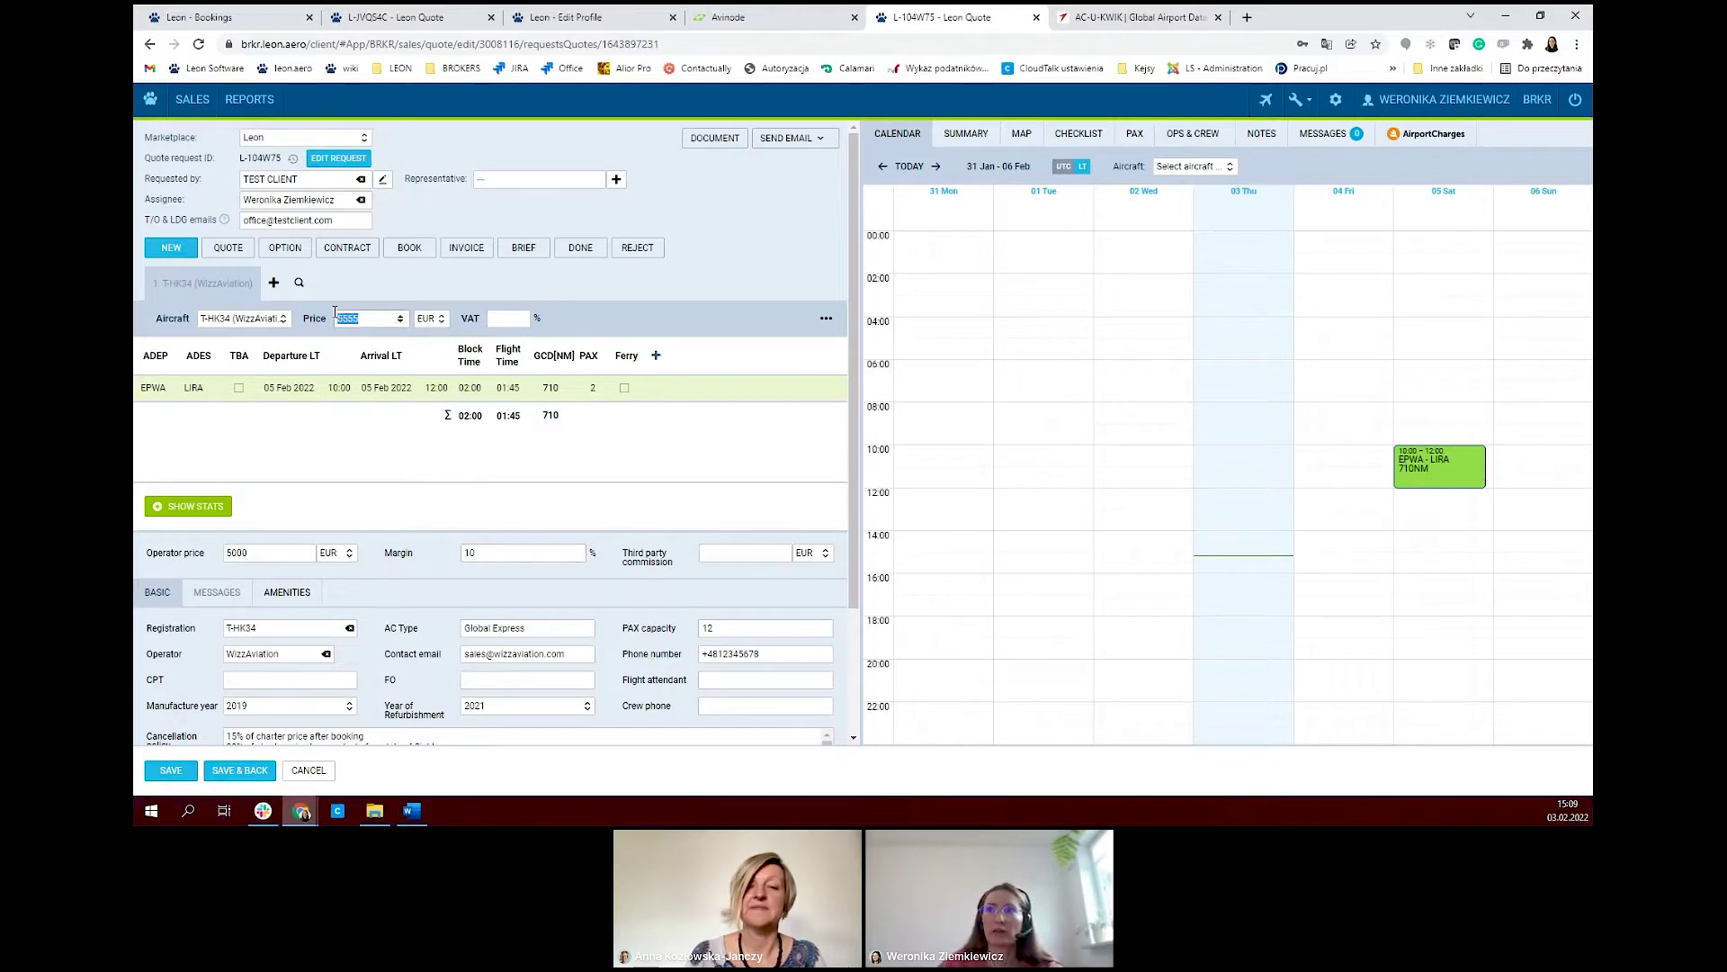
text(600)
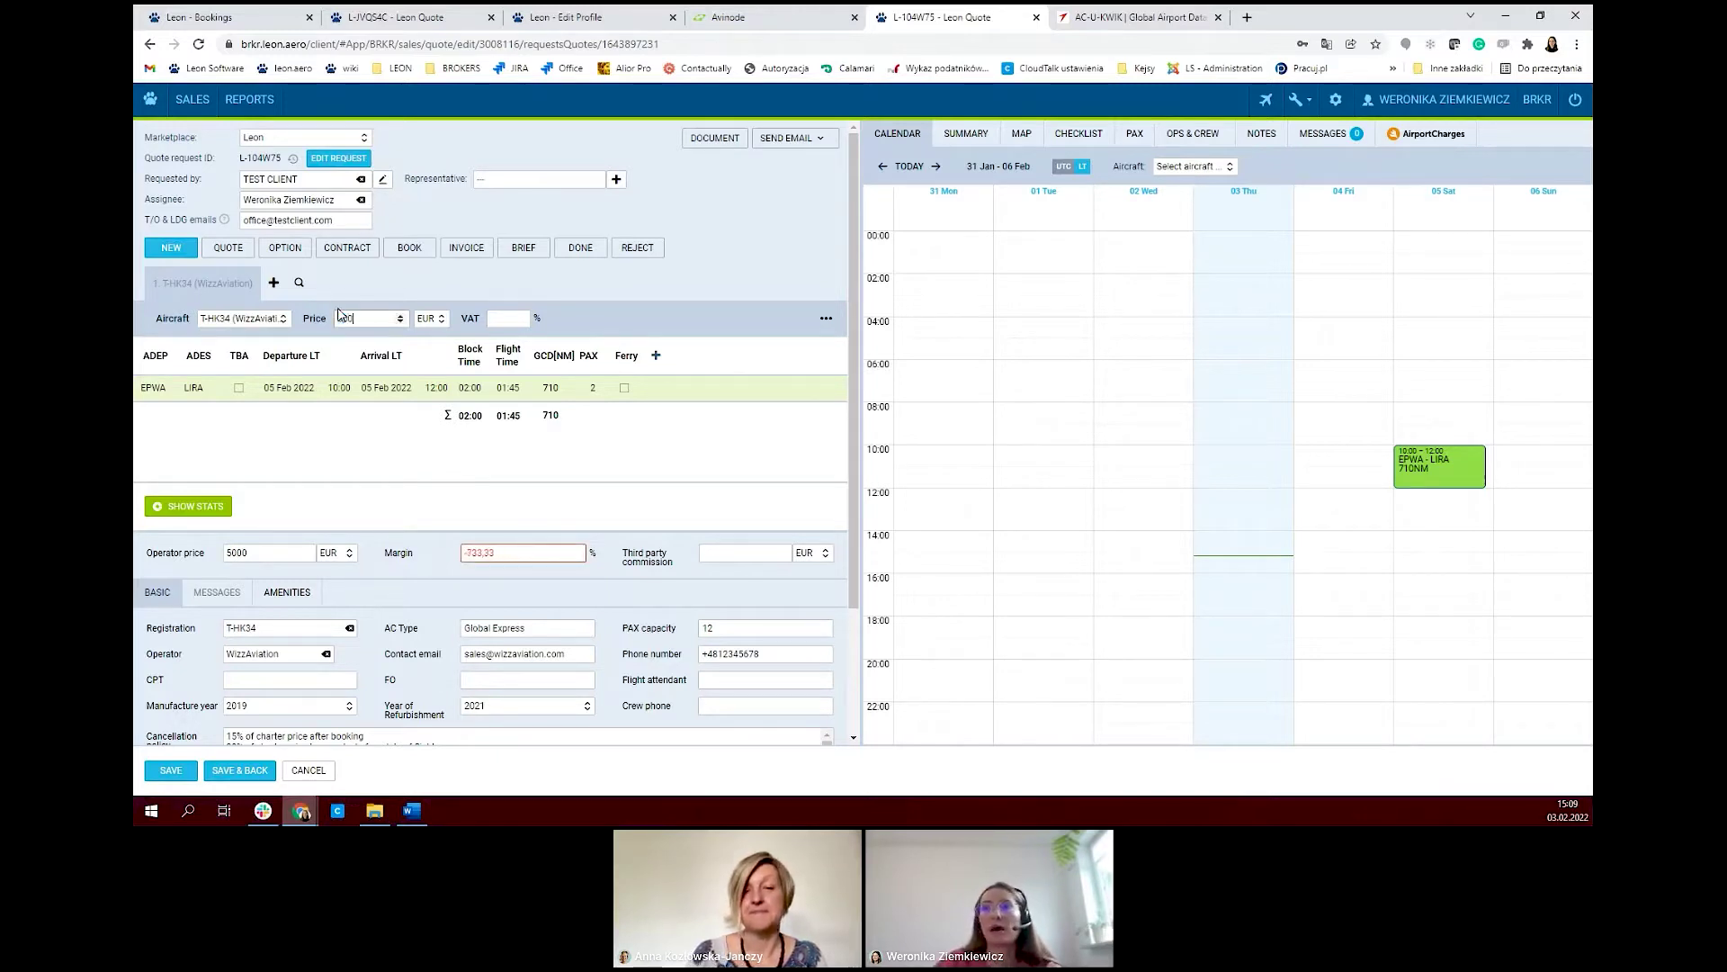
text(0)
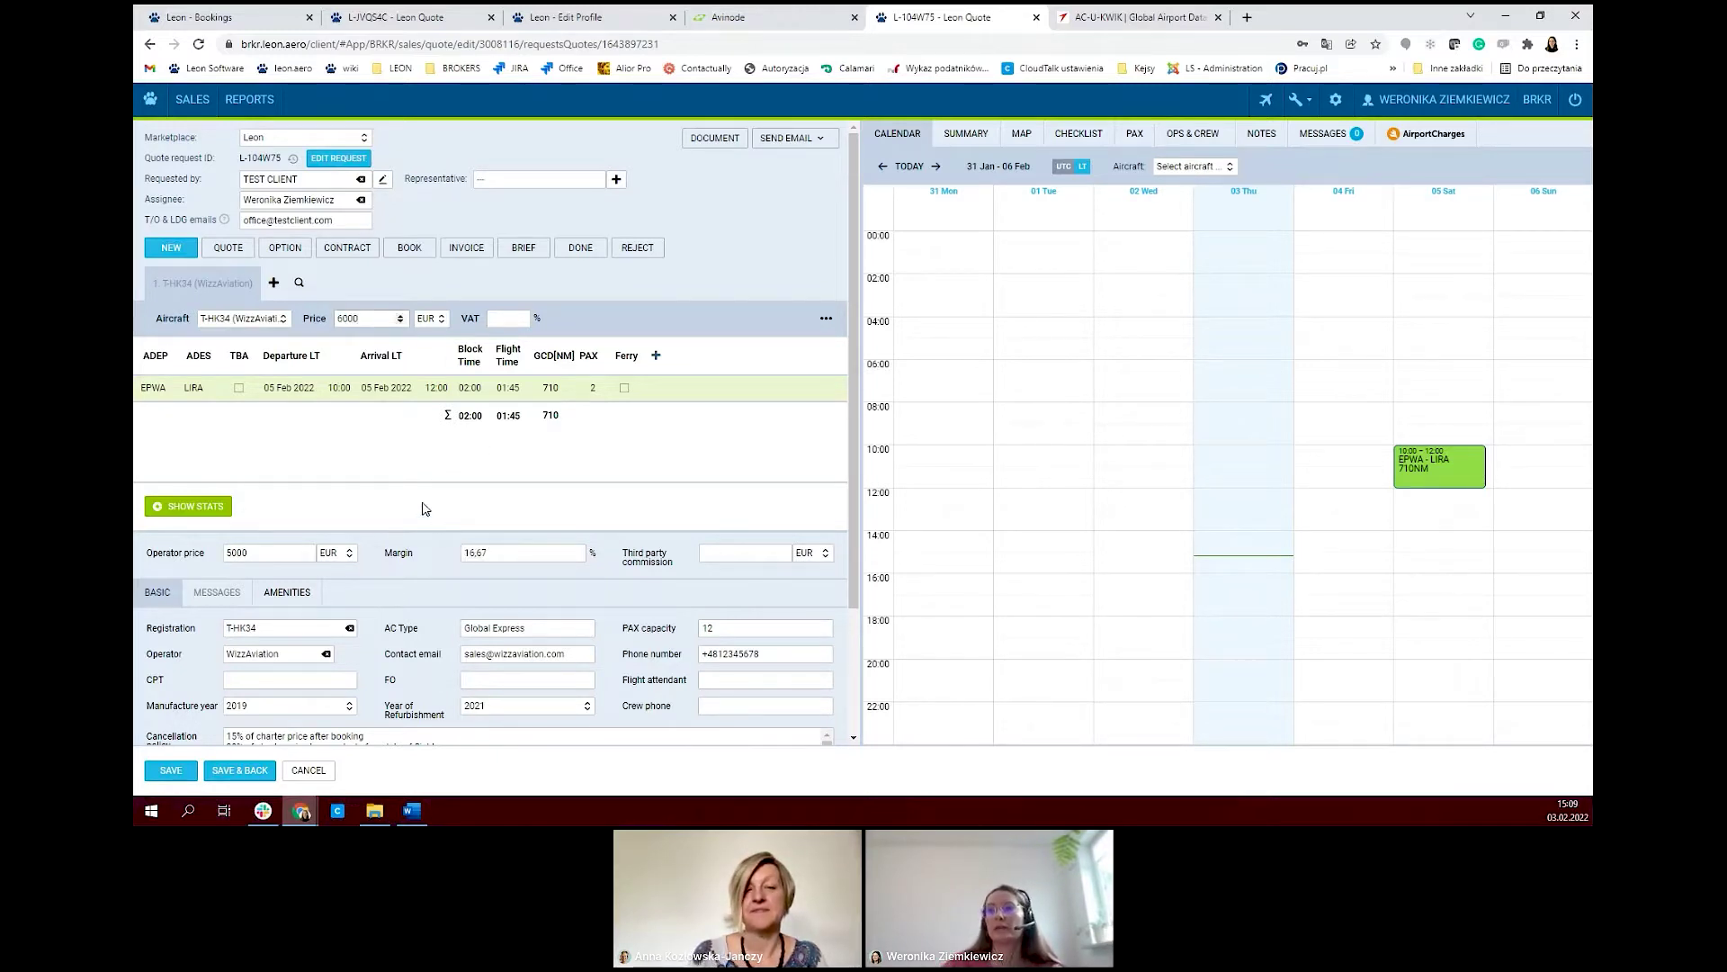
scroll(572, 497, down, 1)
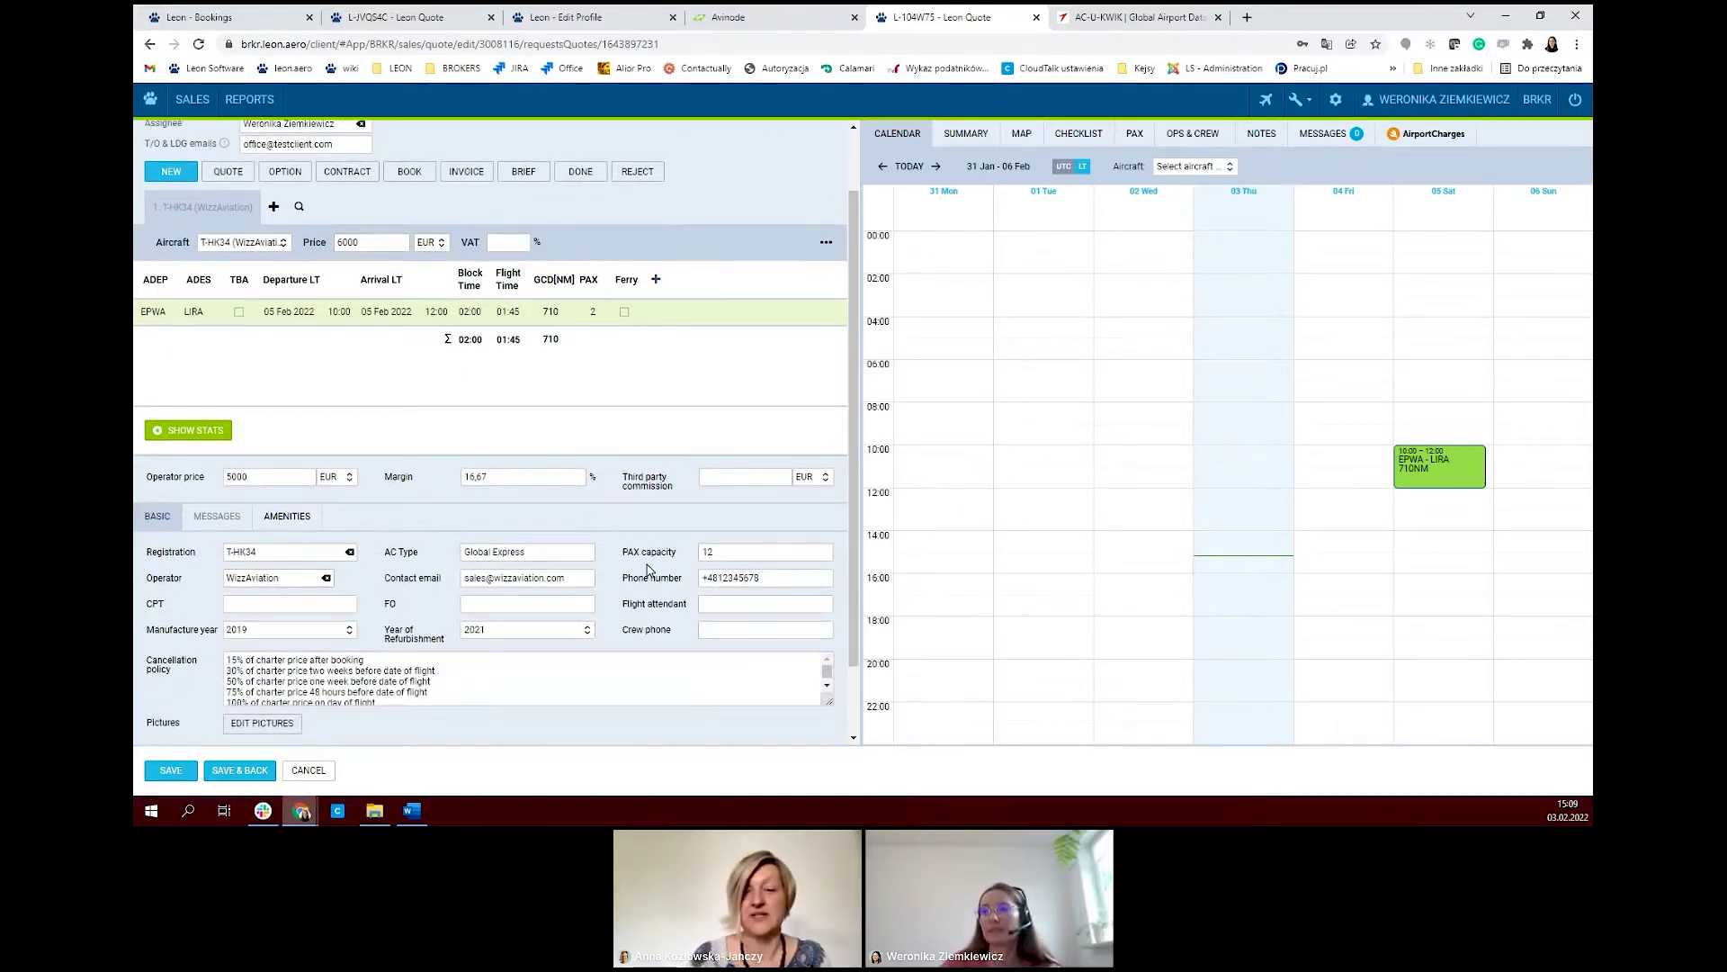
- Open the Flight Quotation email for the WizzAviation quote and review its message text and available email templates
scroll(612, 533, up, 1)
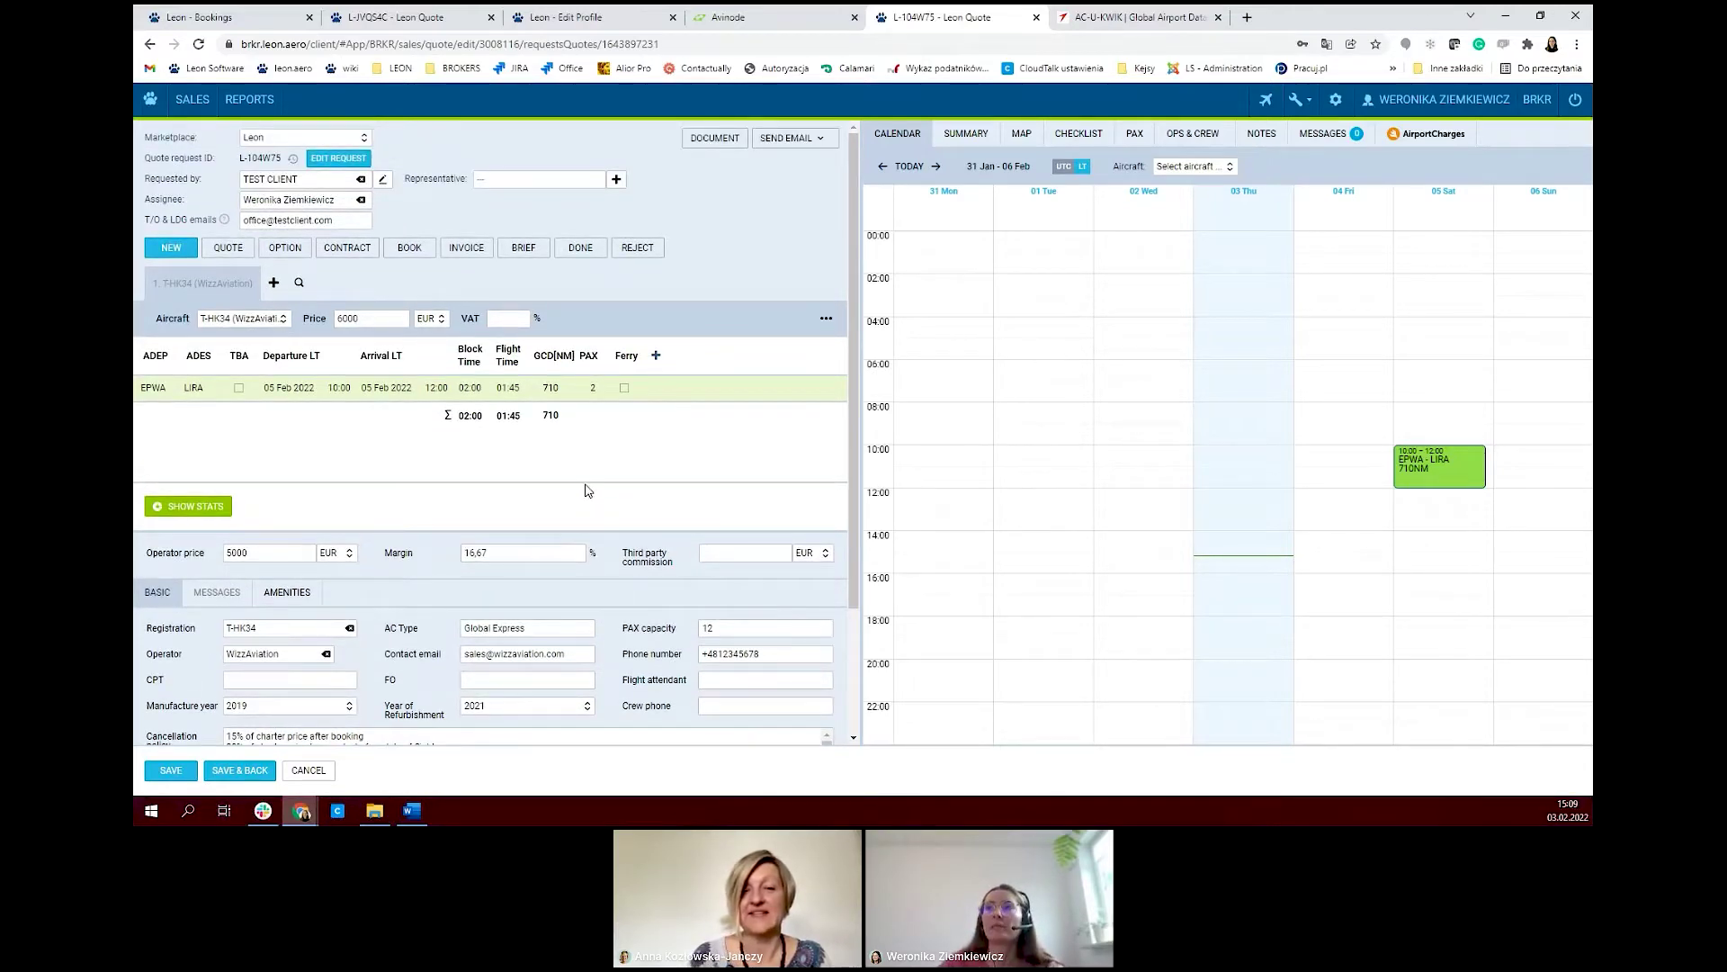
scroll(692, 497, down, 2)
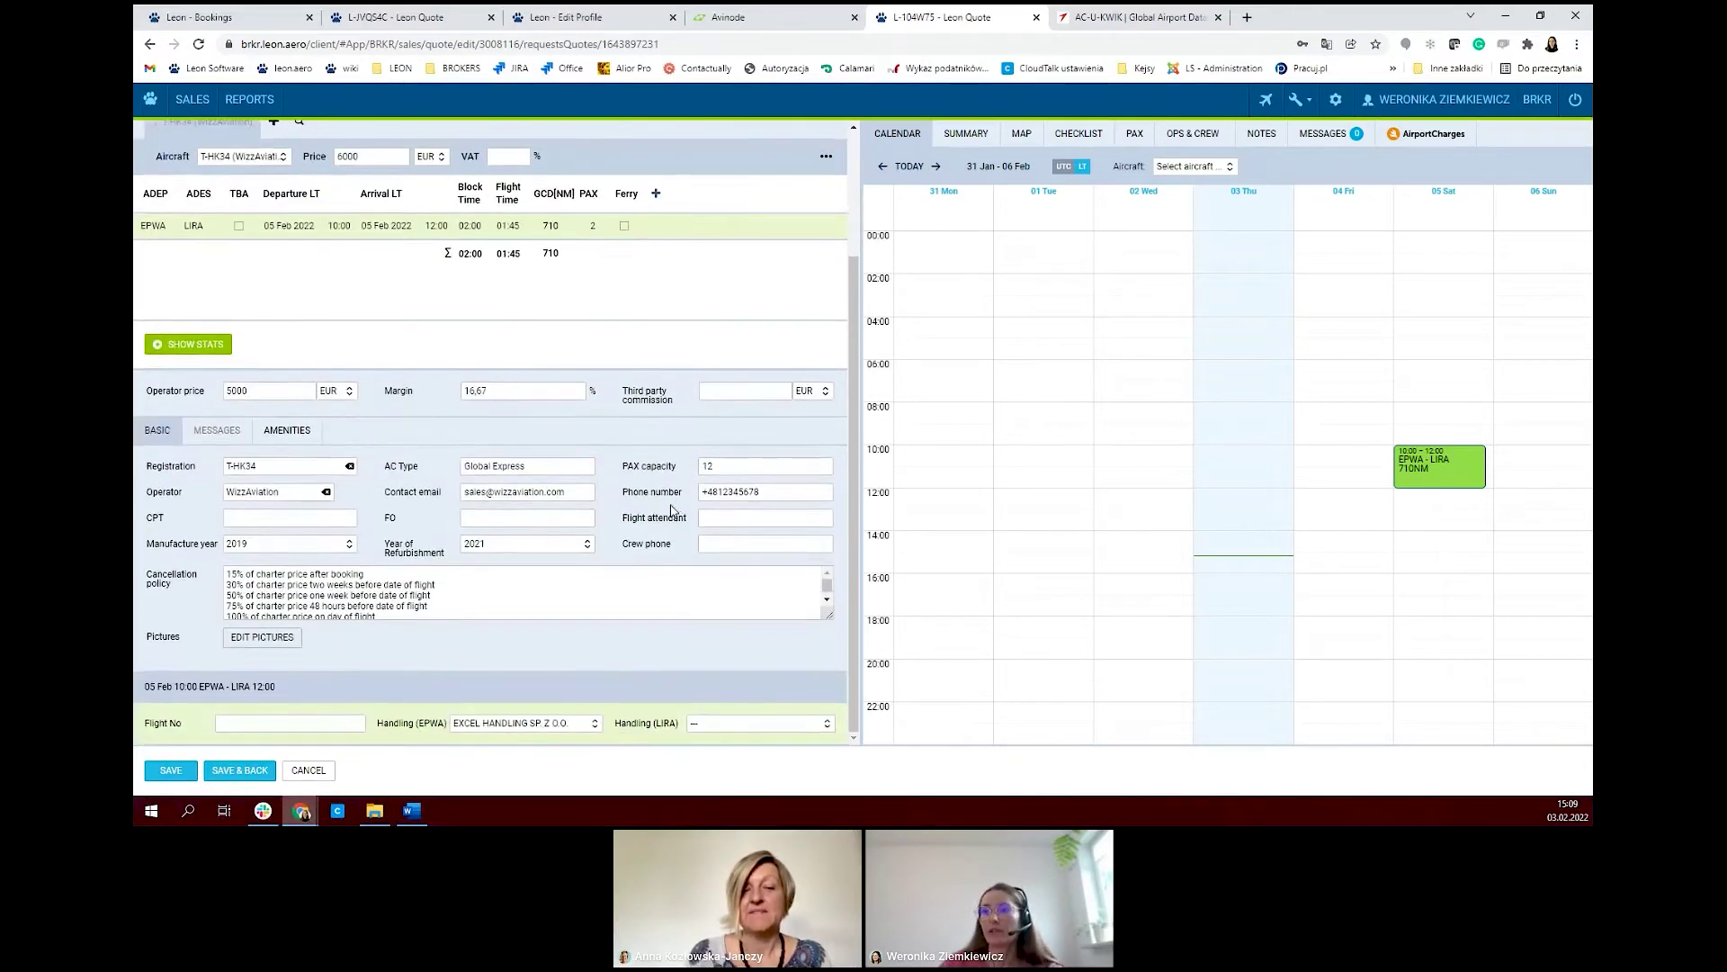
scroll(657, 513, up, 2)
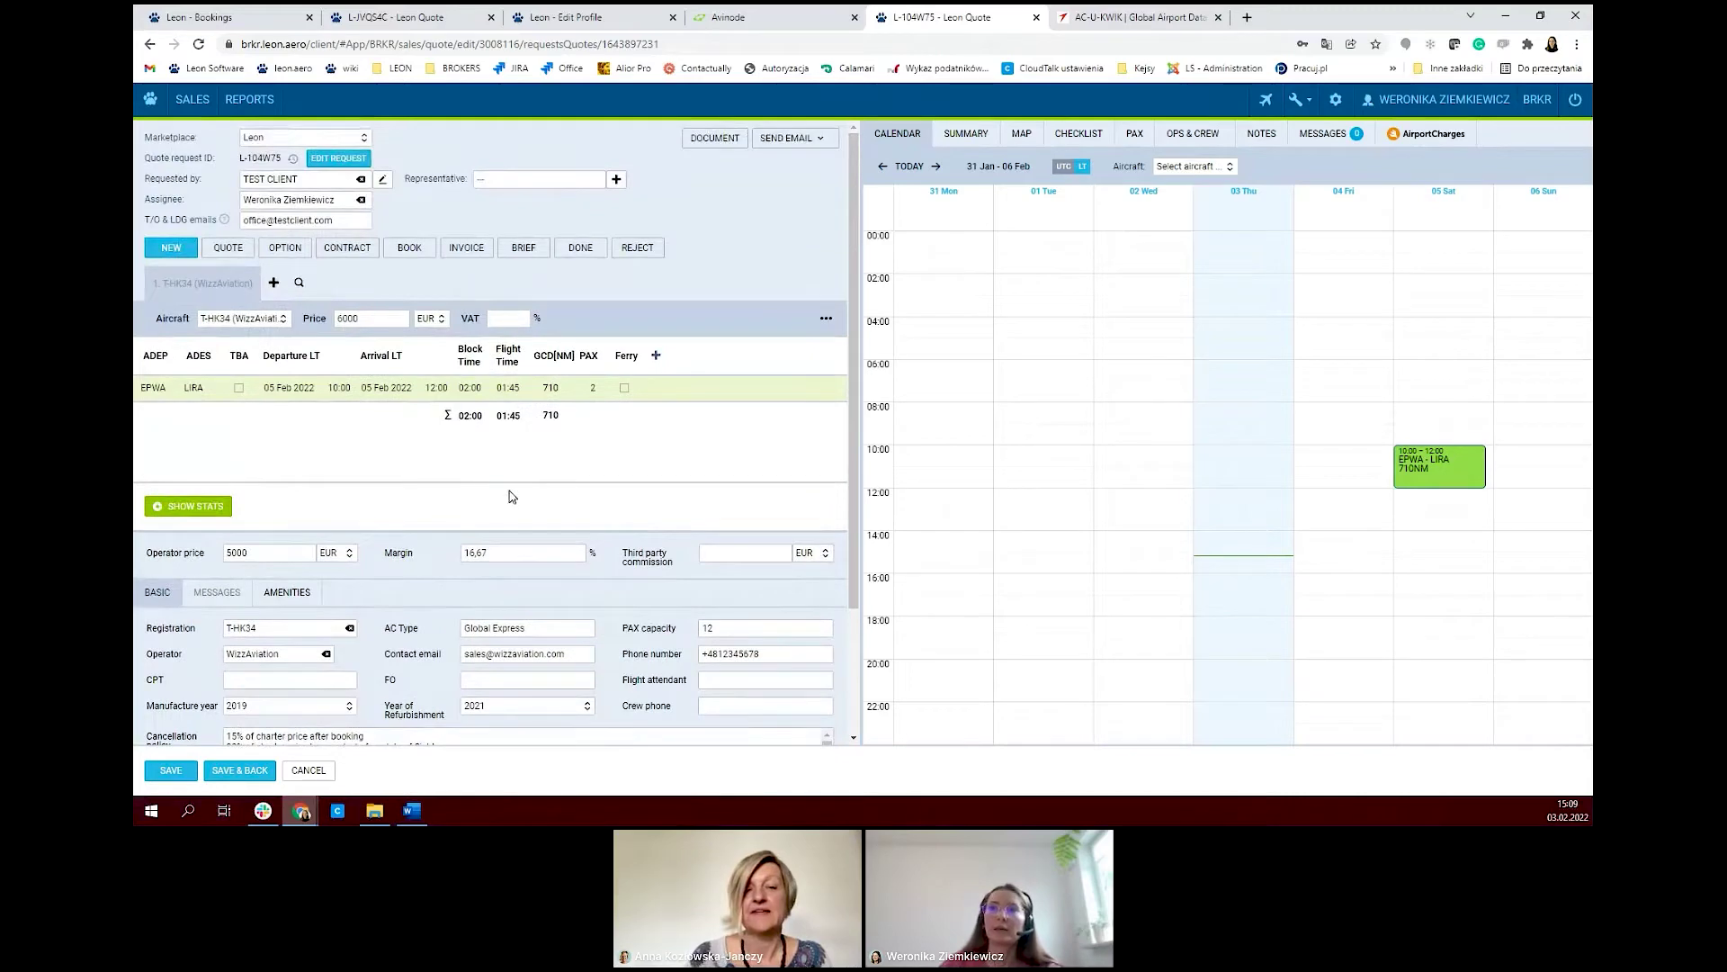
click(240, 255)
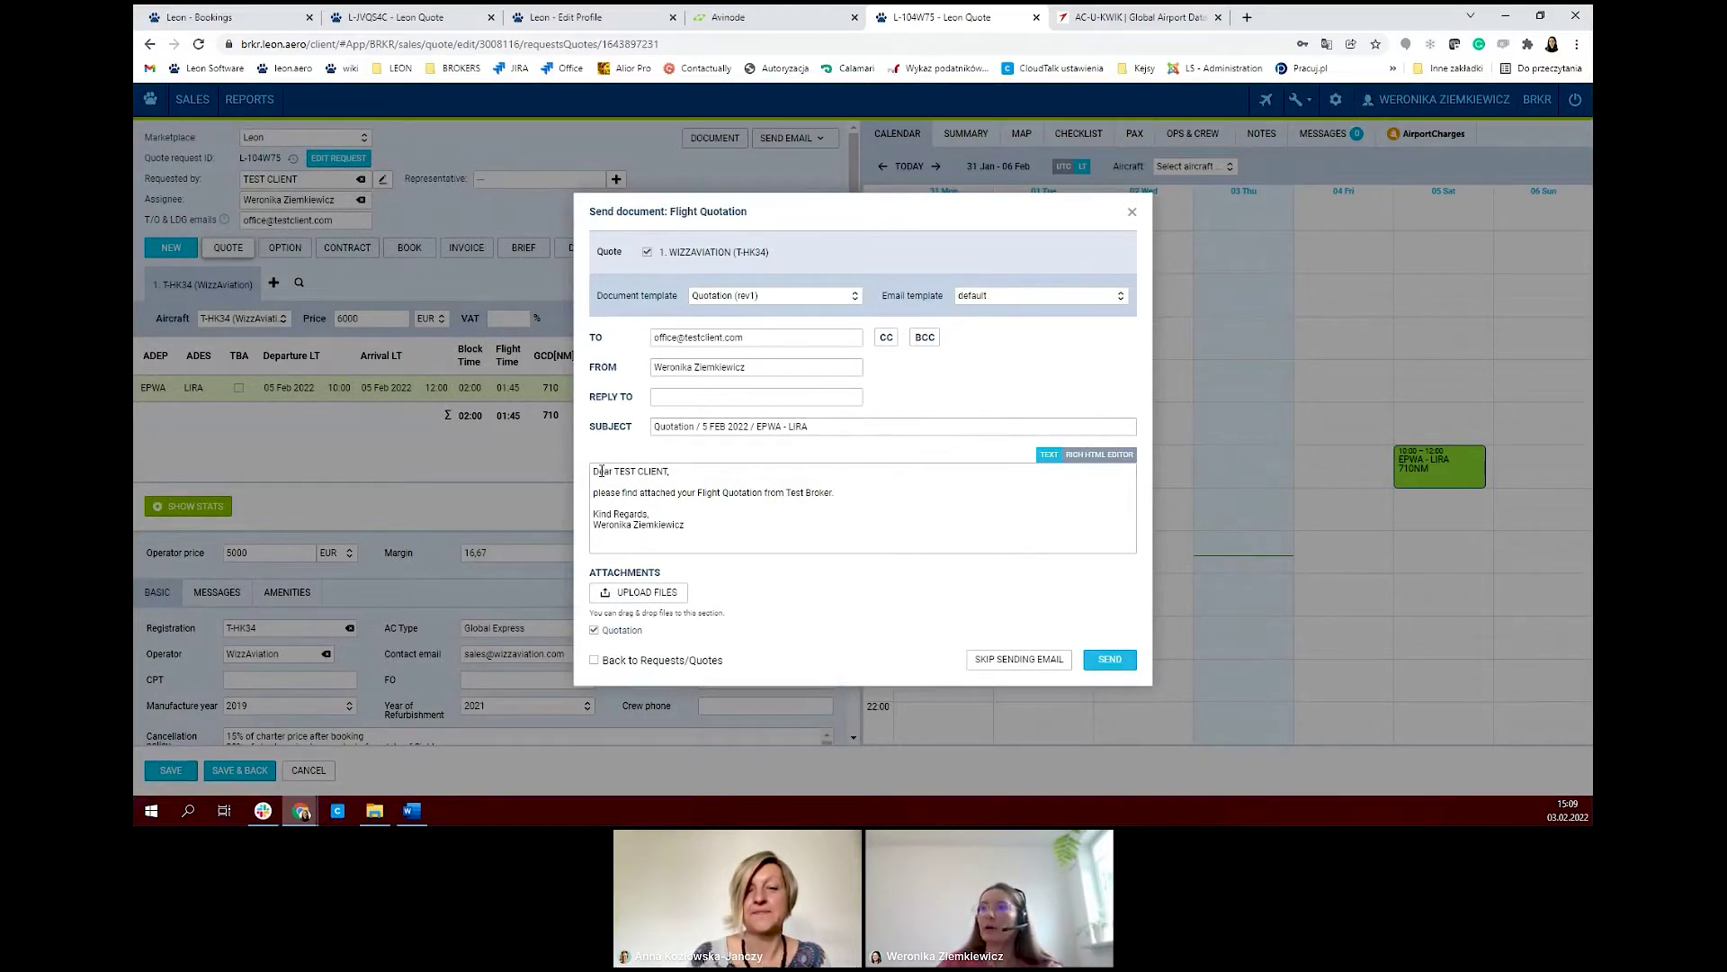
drag(592, 471, 689, 526)
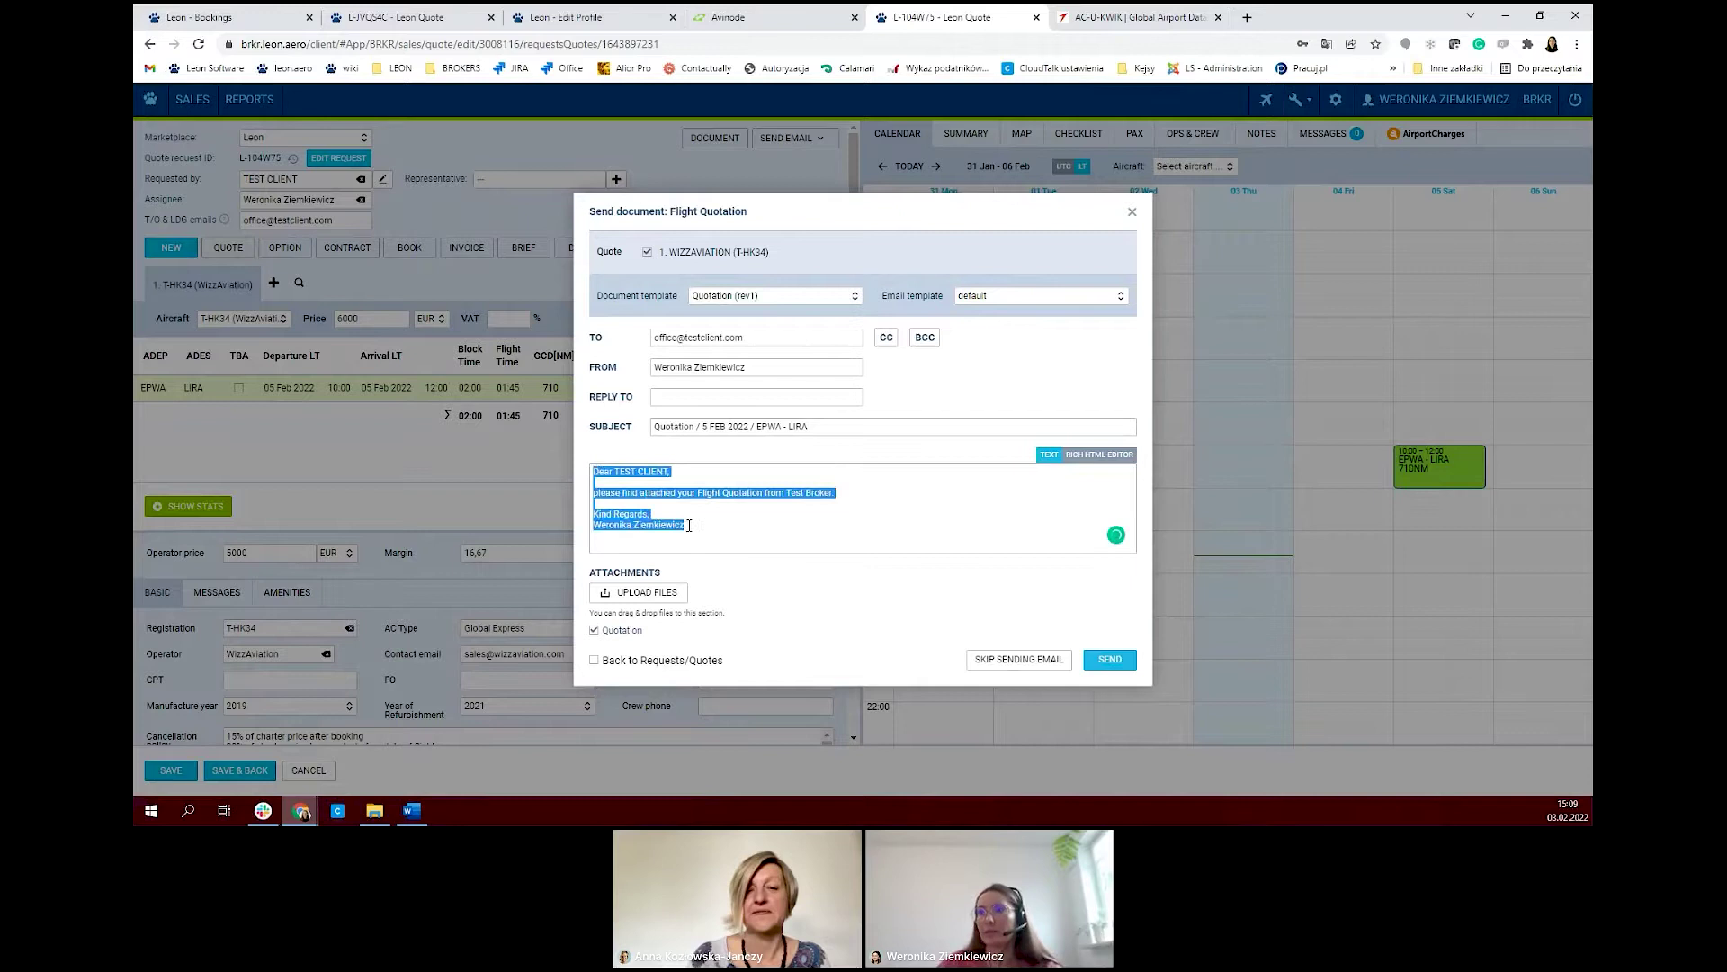
click(895, 450)
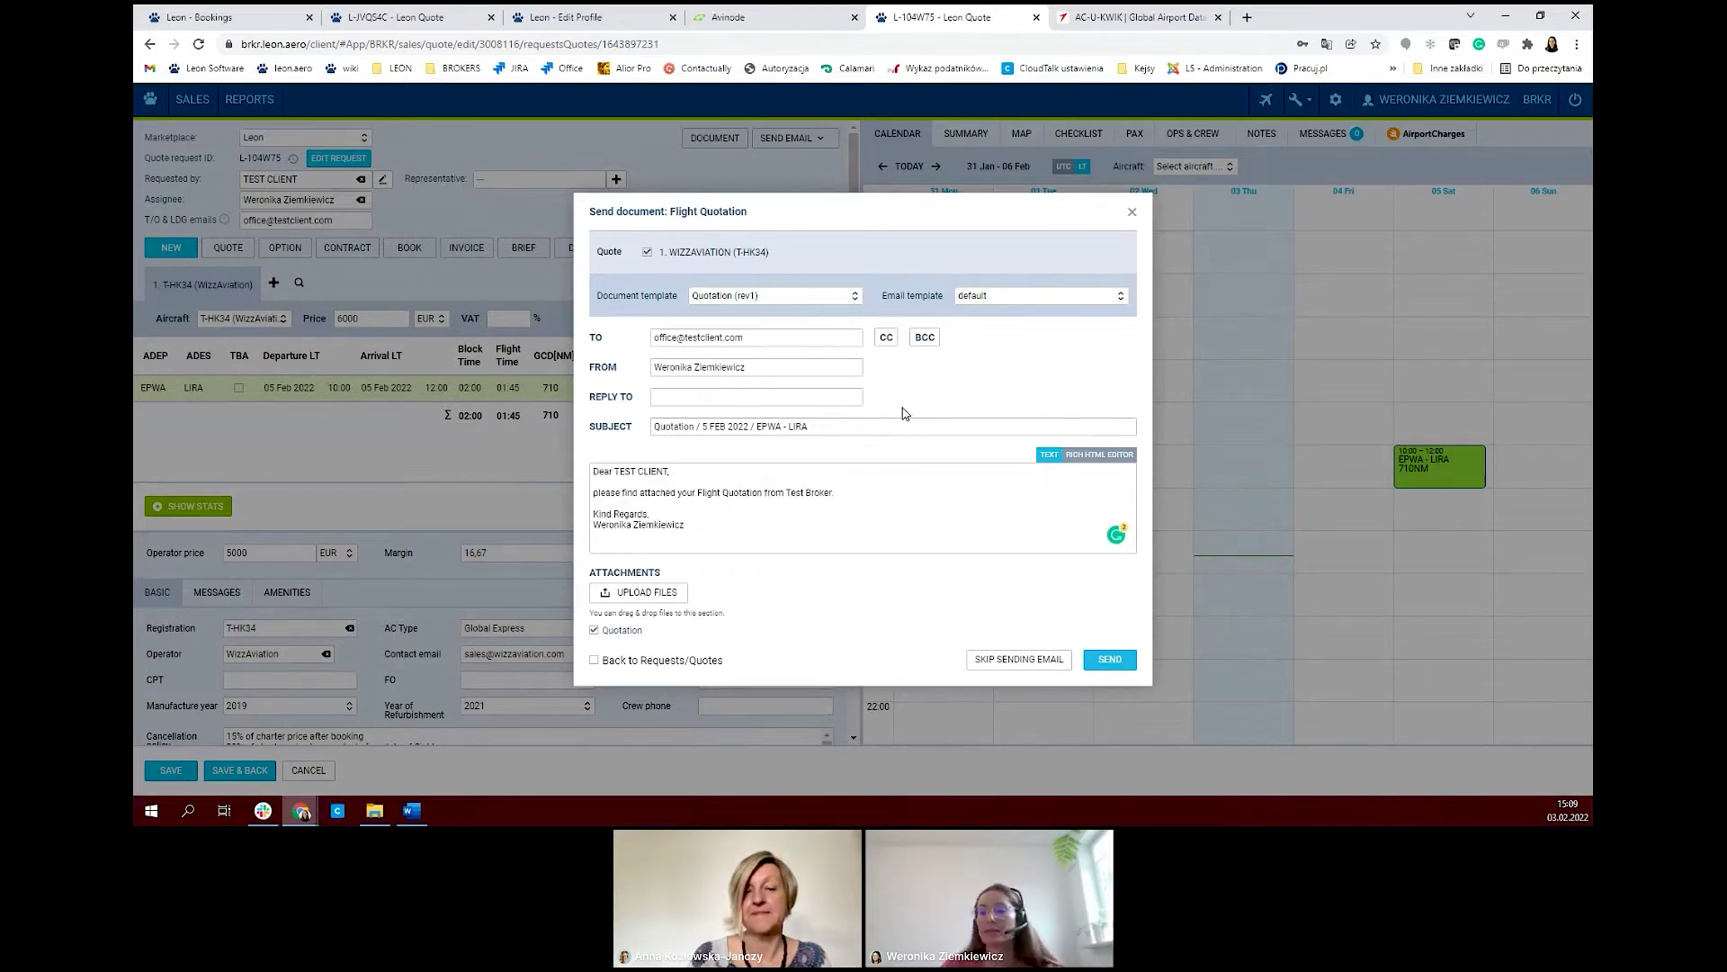
click(1008, 305)
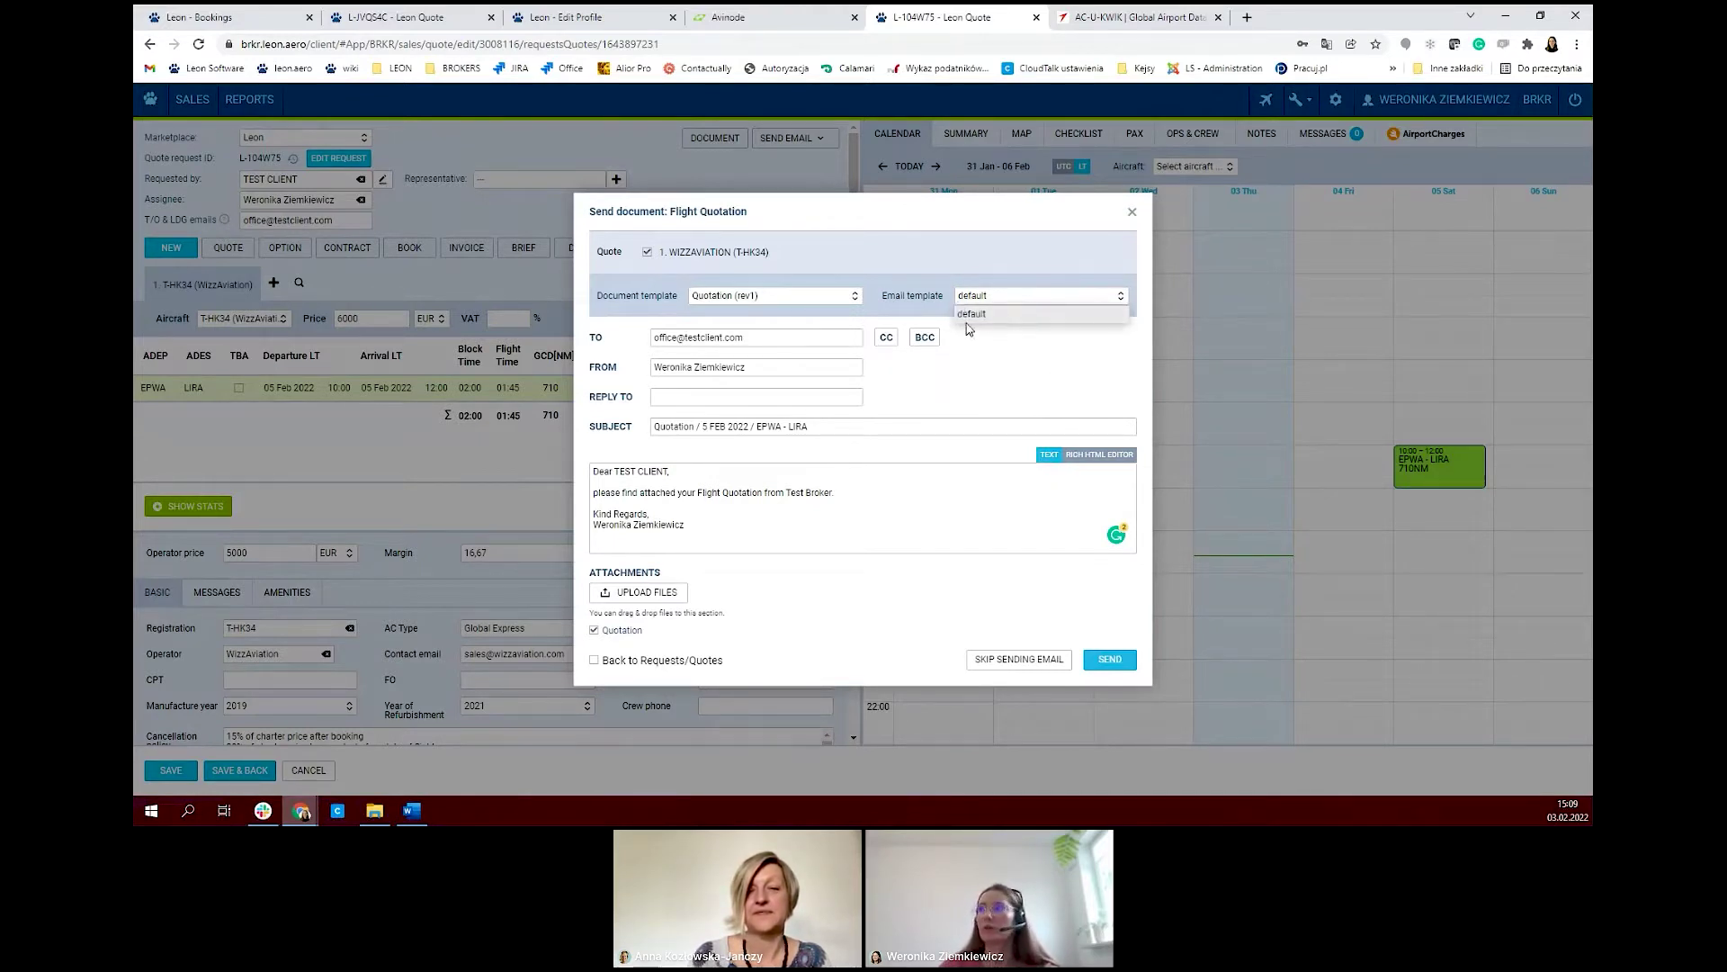
click(993, 356)
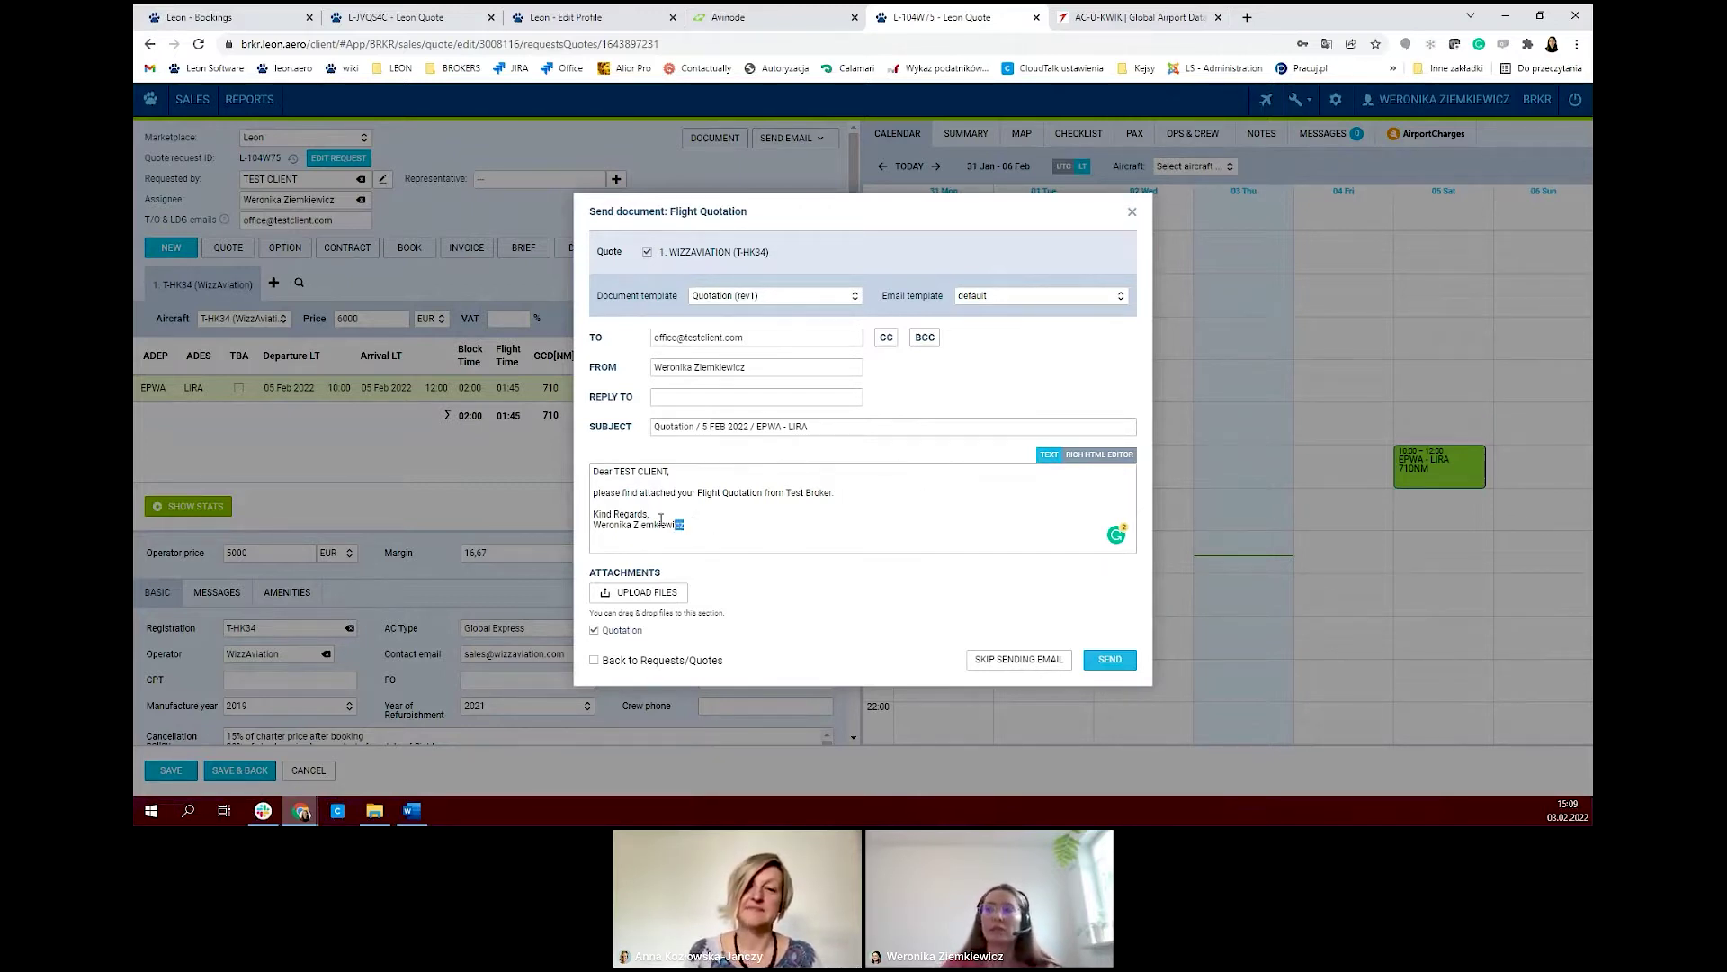
key(shift+Up)
key(shift+Up)
key(shift+Up)
key(shift+Up)
key(shift+Up)
key(shift+Up)
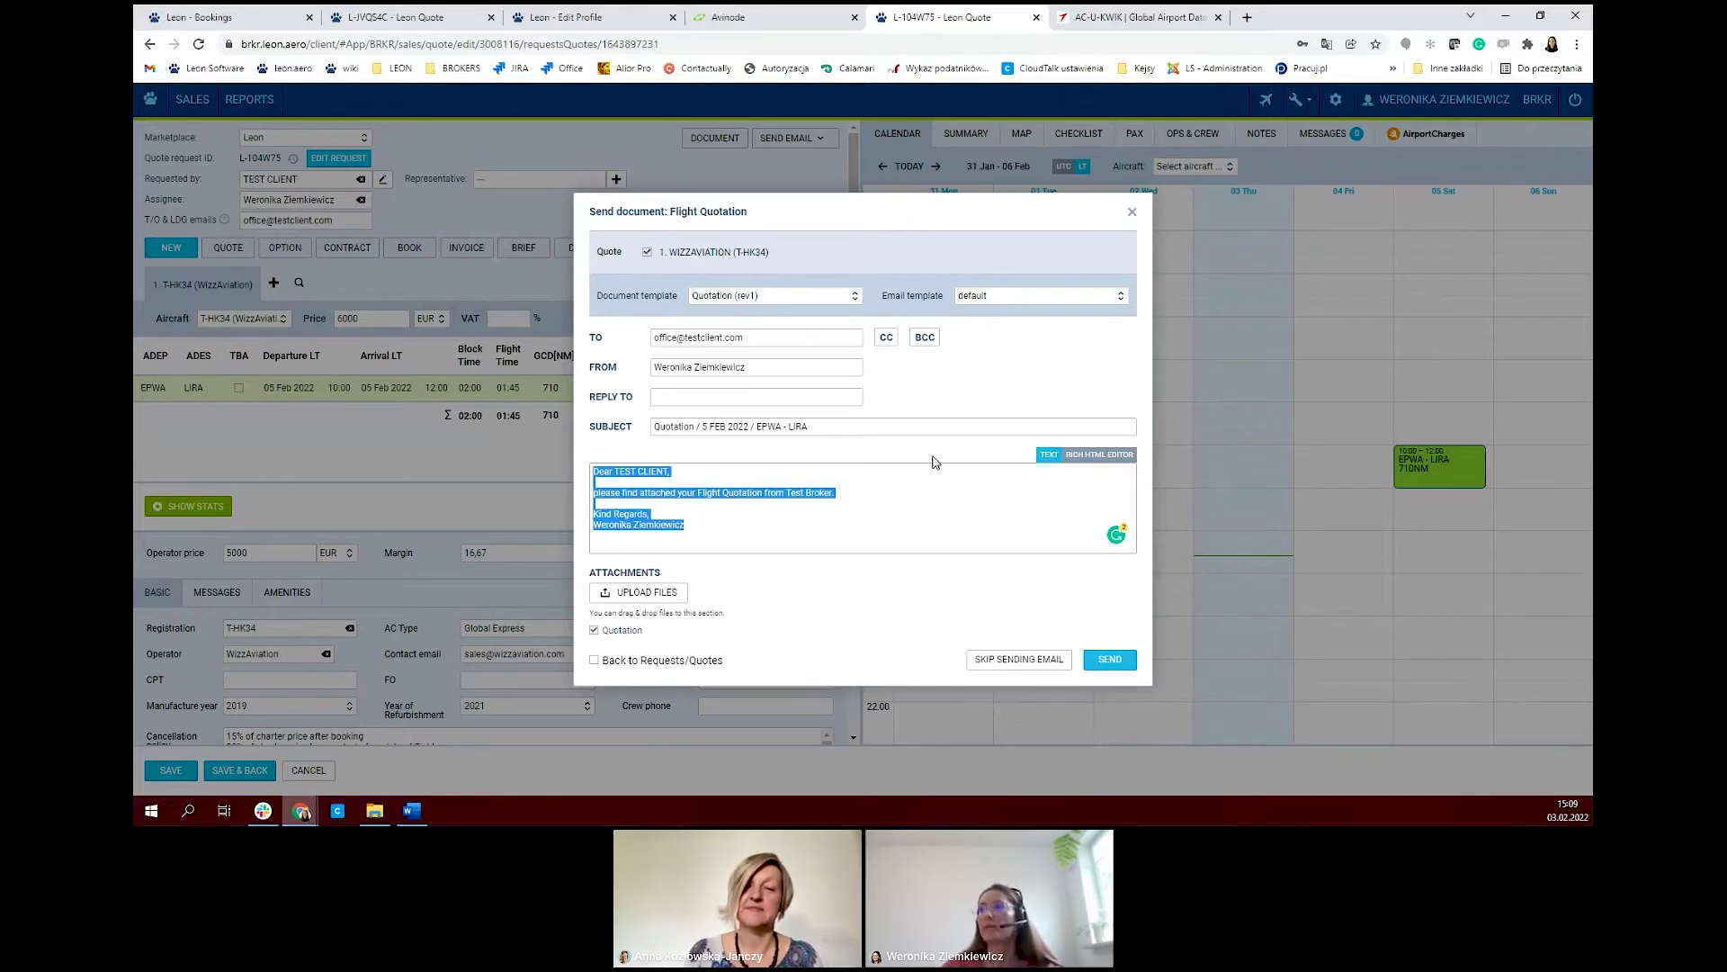
click(926, 472)
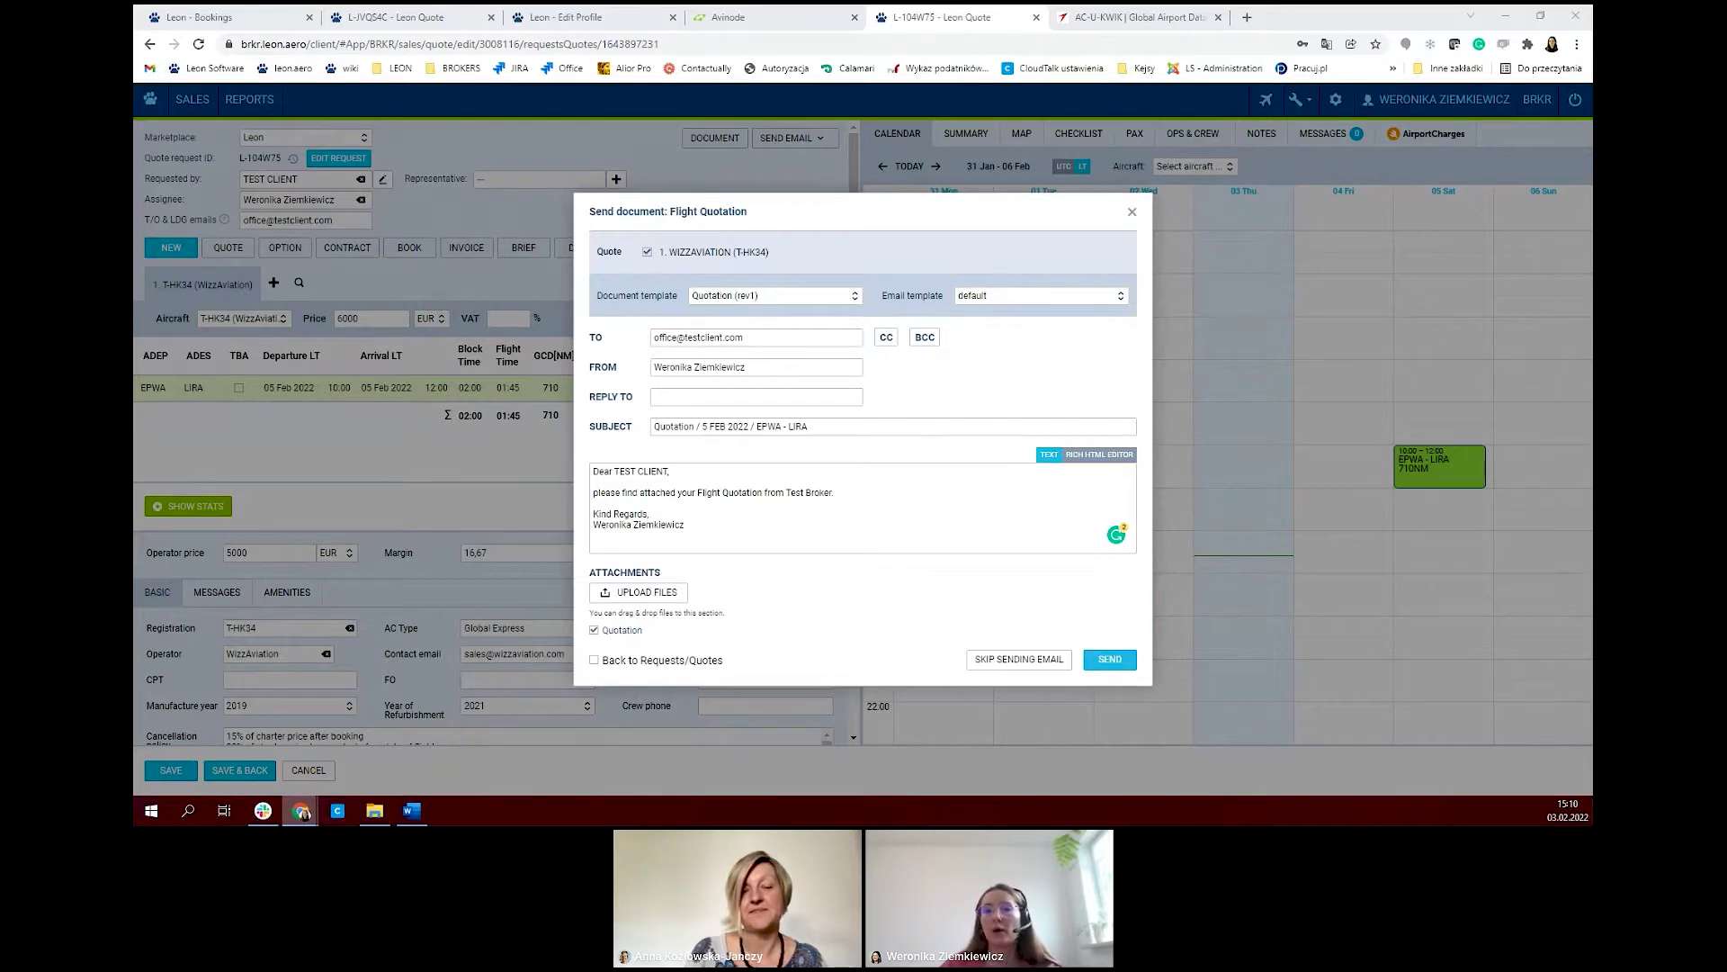
- Bring the flight quotation PDF into the browser window, examine its offer details, itinerary, price and terms, and close it
drag(234, 154, 666, 12)
scroll(1072, 469, down, 1)
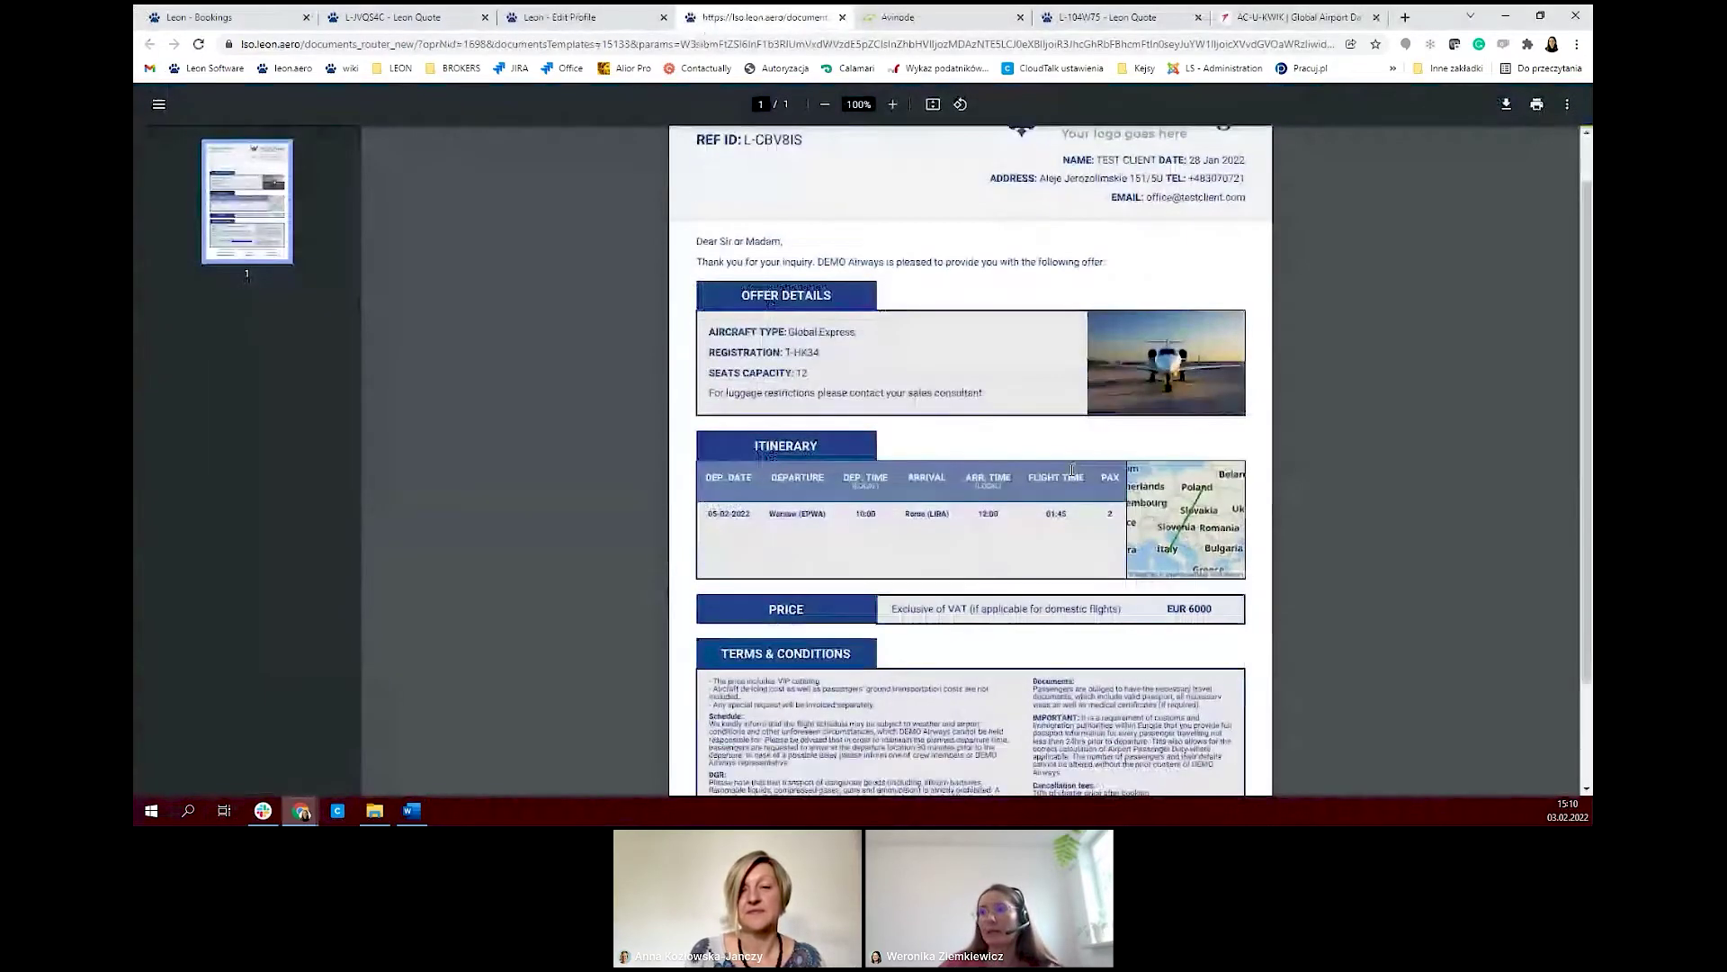
scroll(1072, 469, down, 3)
scroll(1043, 567, up, 3)
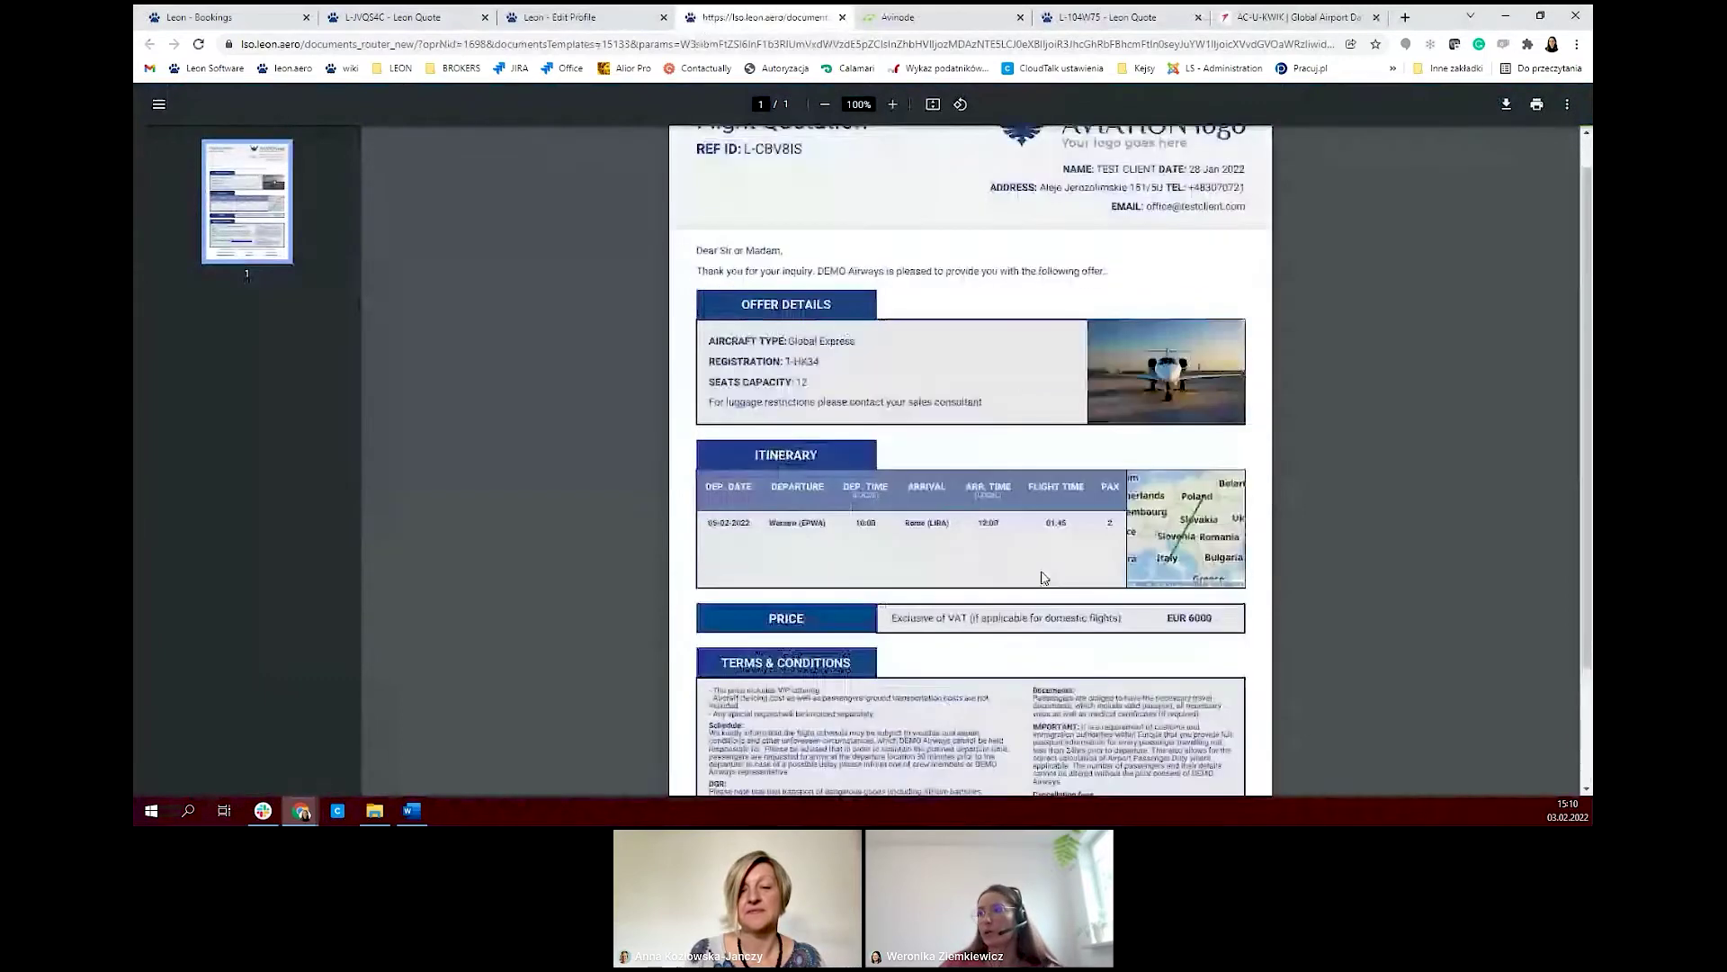
scroll(1044, 578, up, 1)
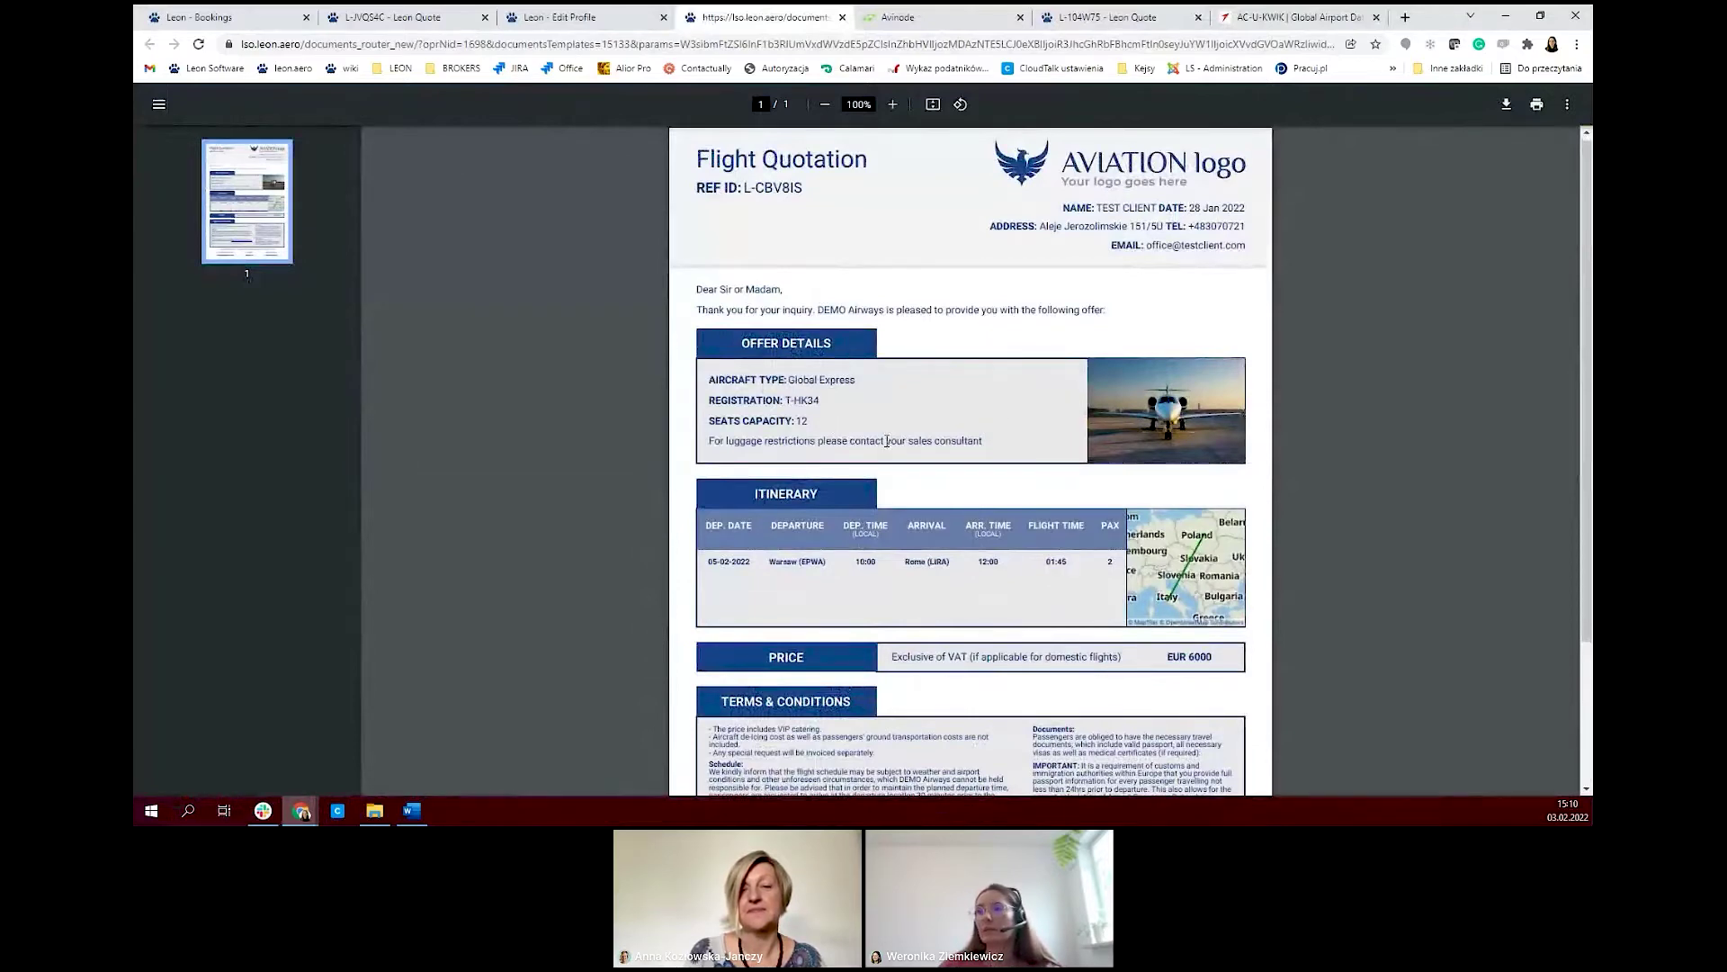
scroll(882, 450, down, 3)
scroll(882, 450, down, 1)
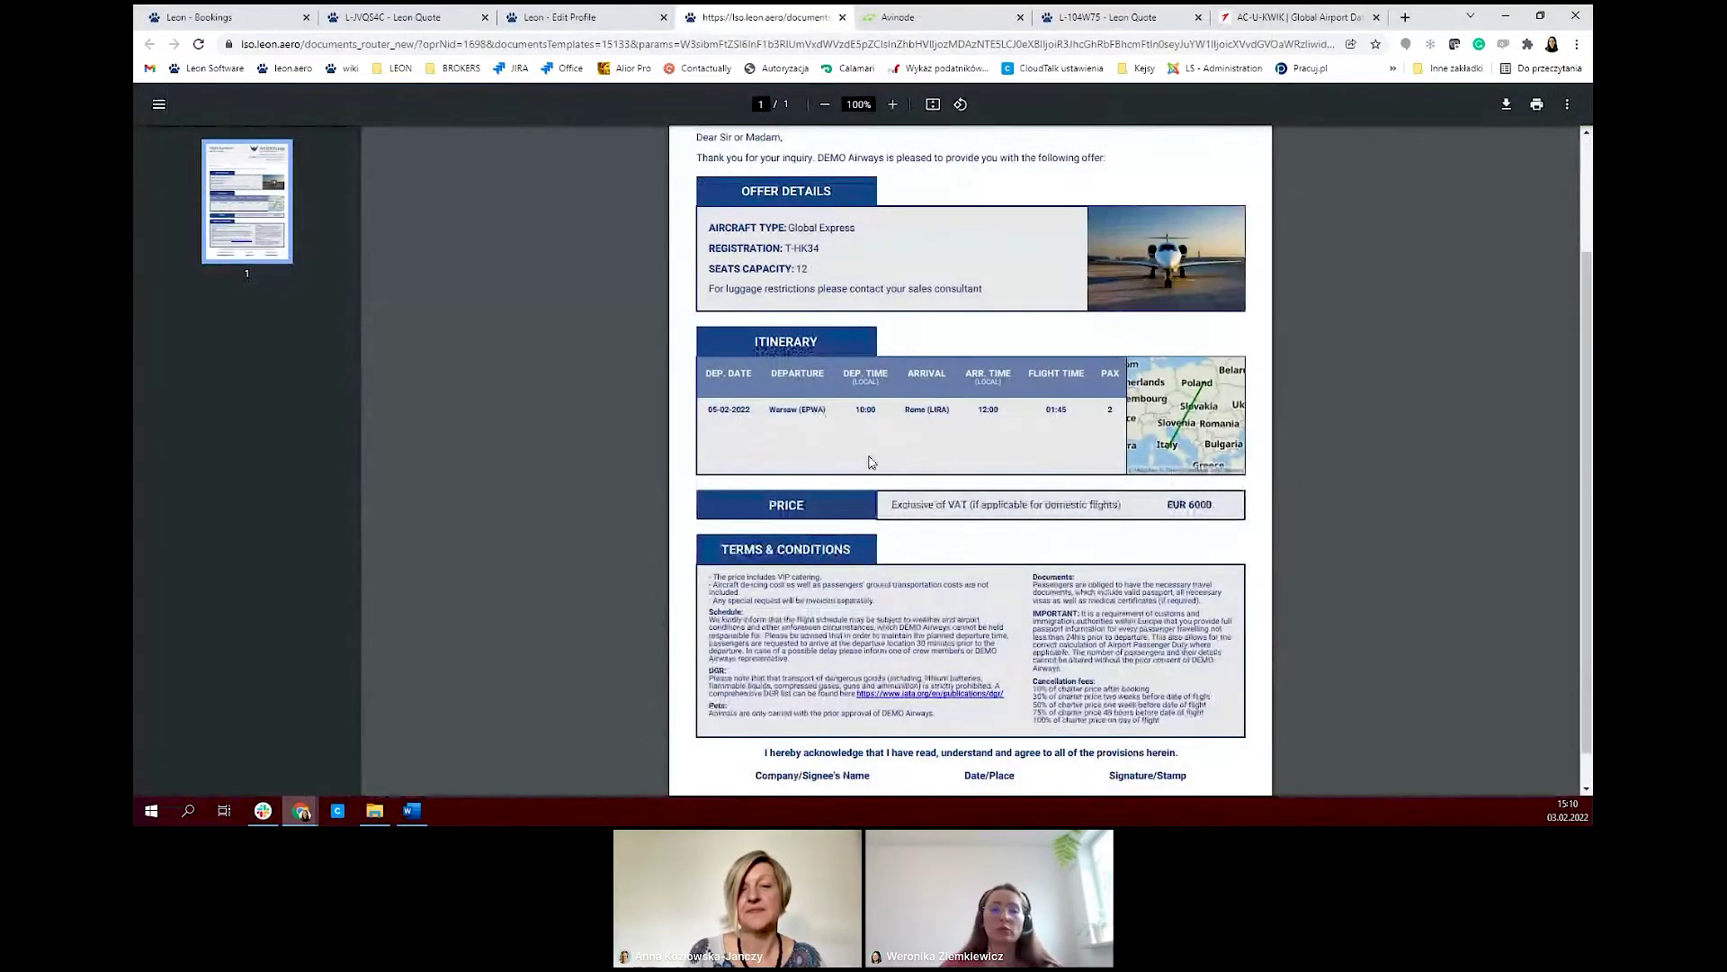
click(844, 17)
- Return to the quote, close the AC-U-KWIK page, and complete the quotation stage without sending the email
click(594, 17)
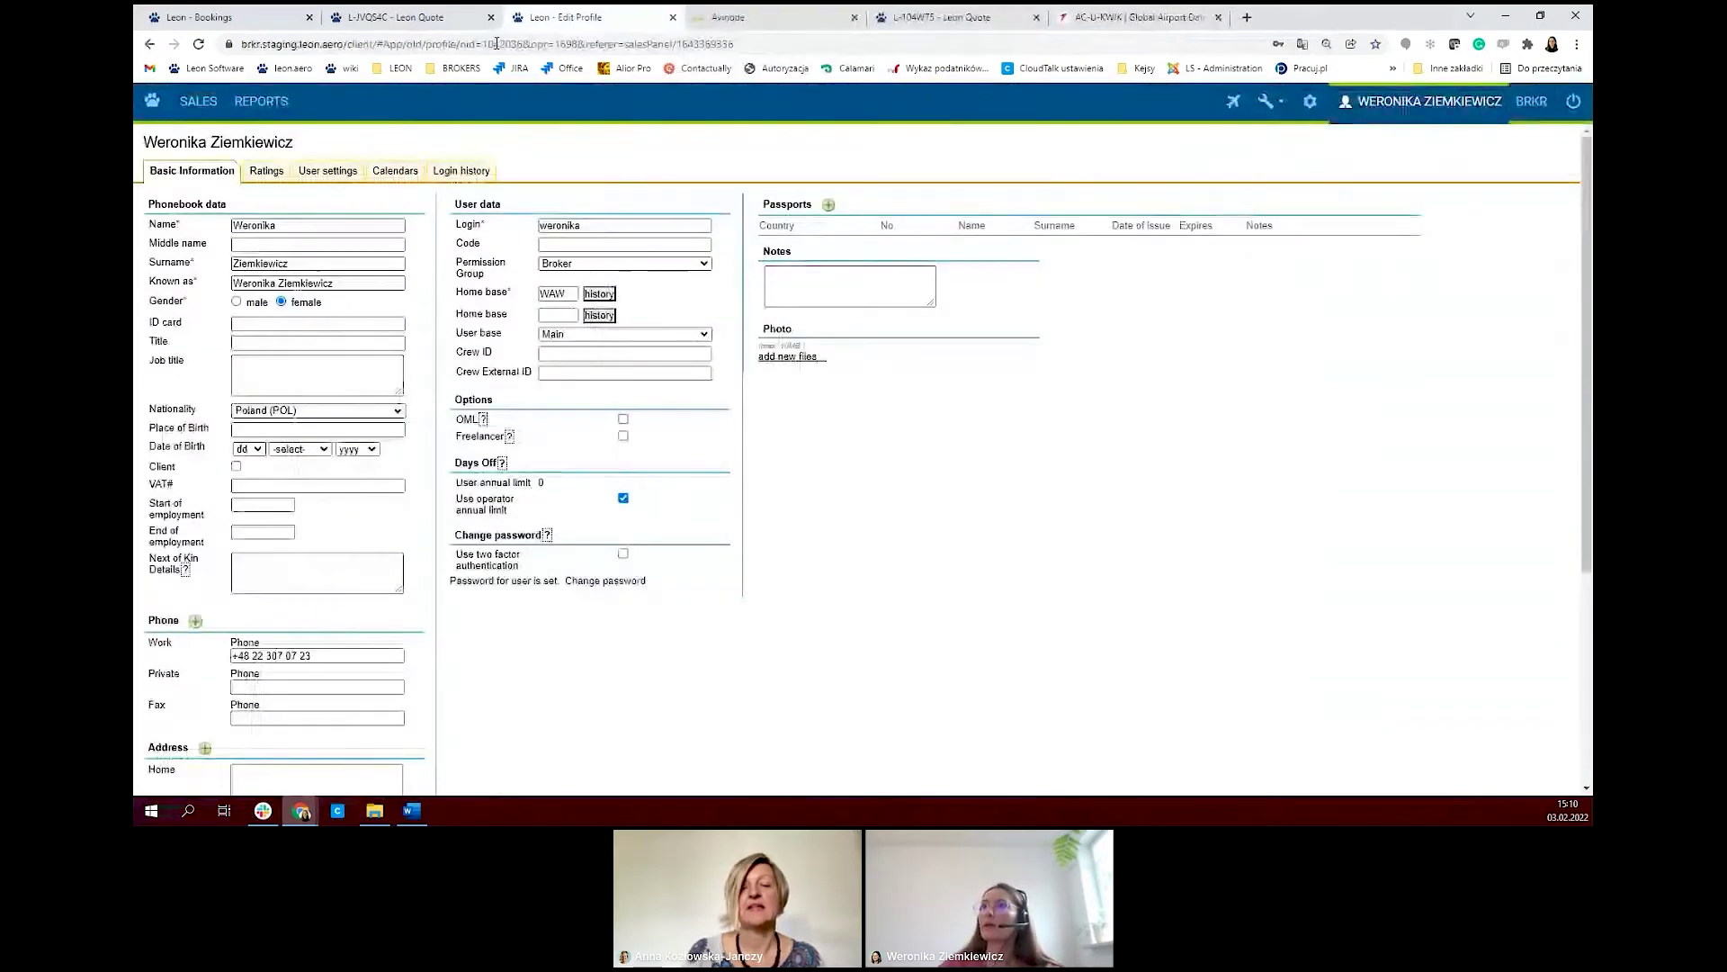
click(396, 17)
click(971, 20)
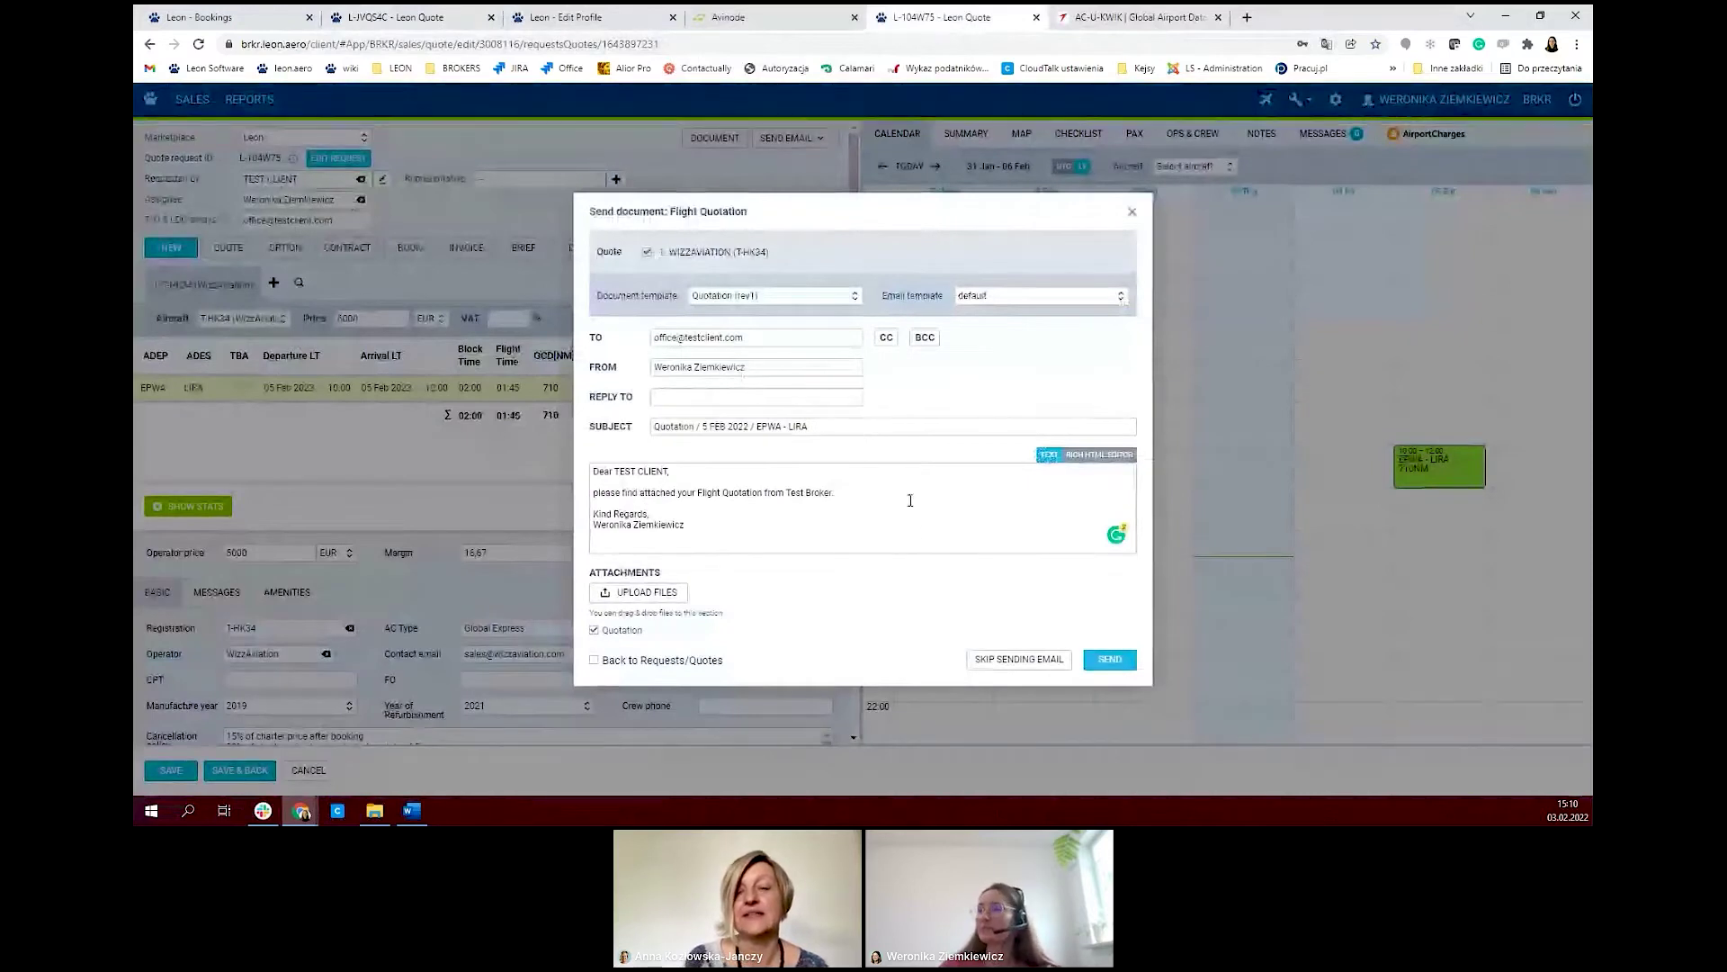
click(1219, 18)
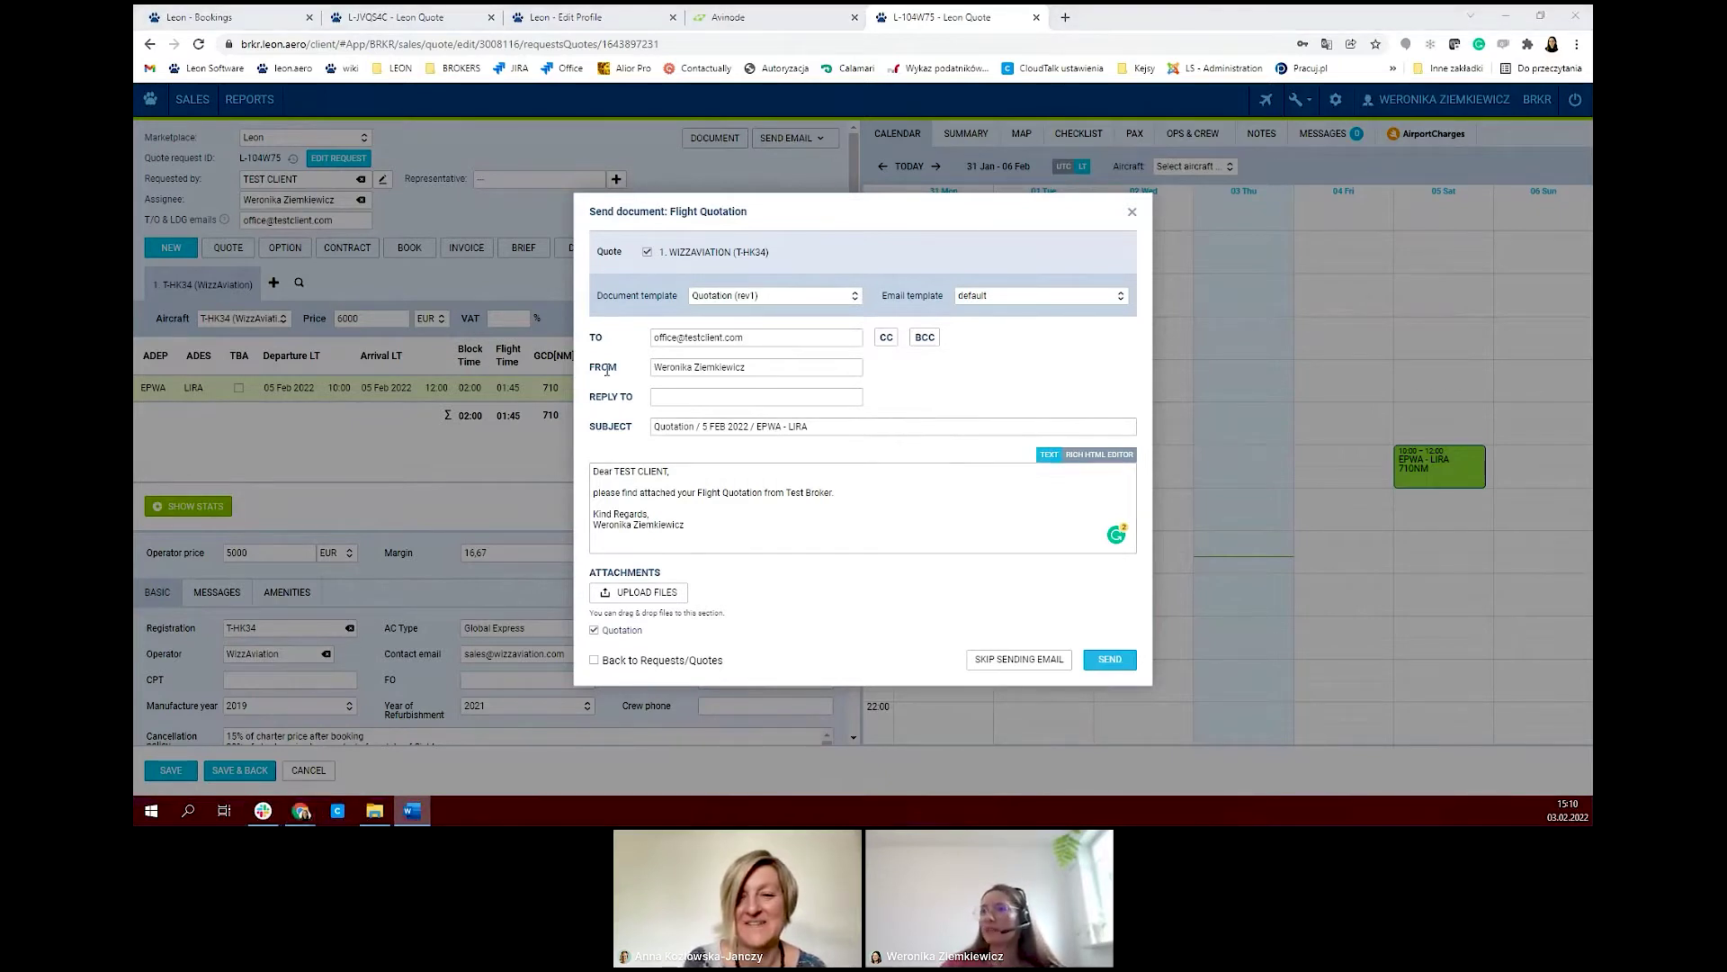
click(1057, 662)
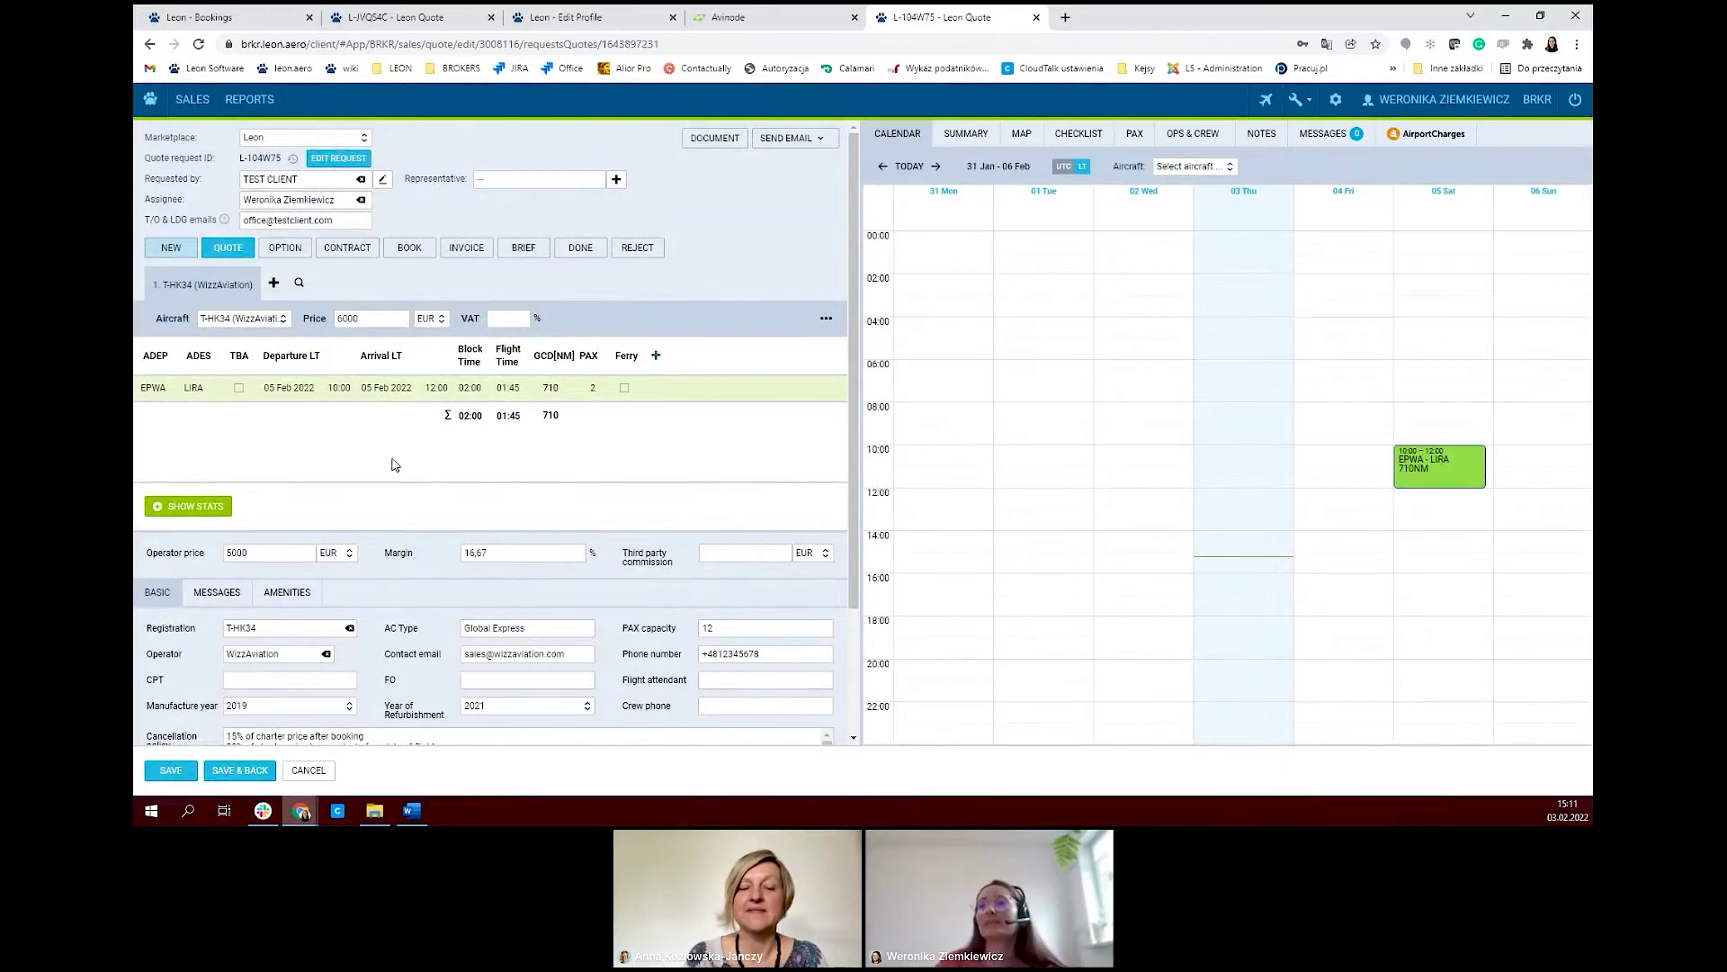
- Open the subcharter Charter Agreement for the quote, review its message and template options, and complete the contract stage without sending the email
click(341, 257)
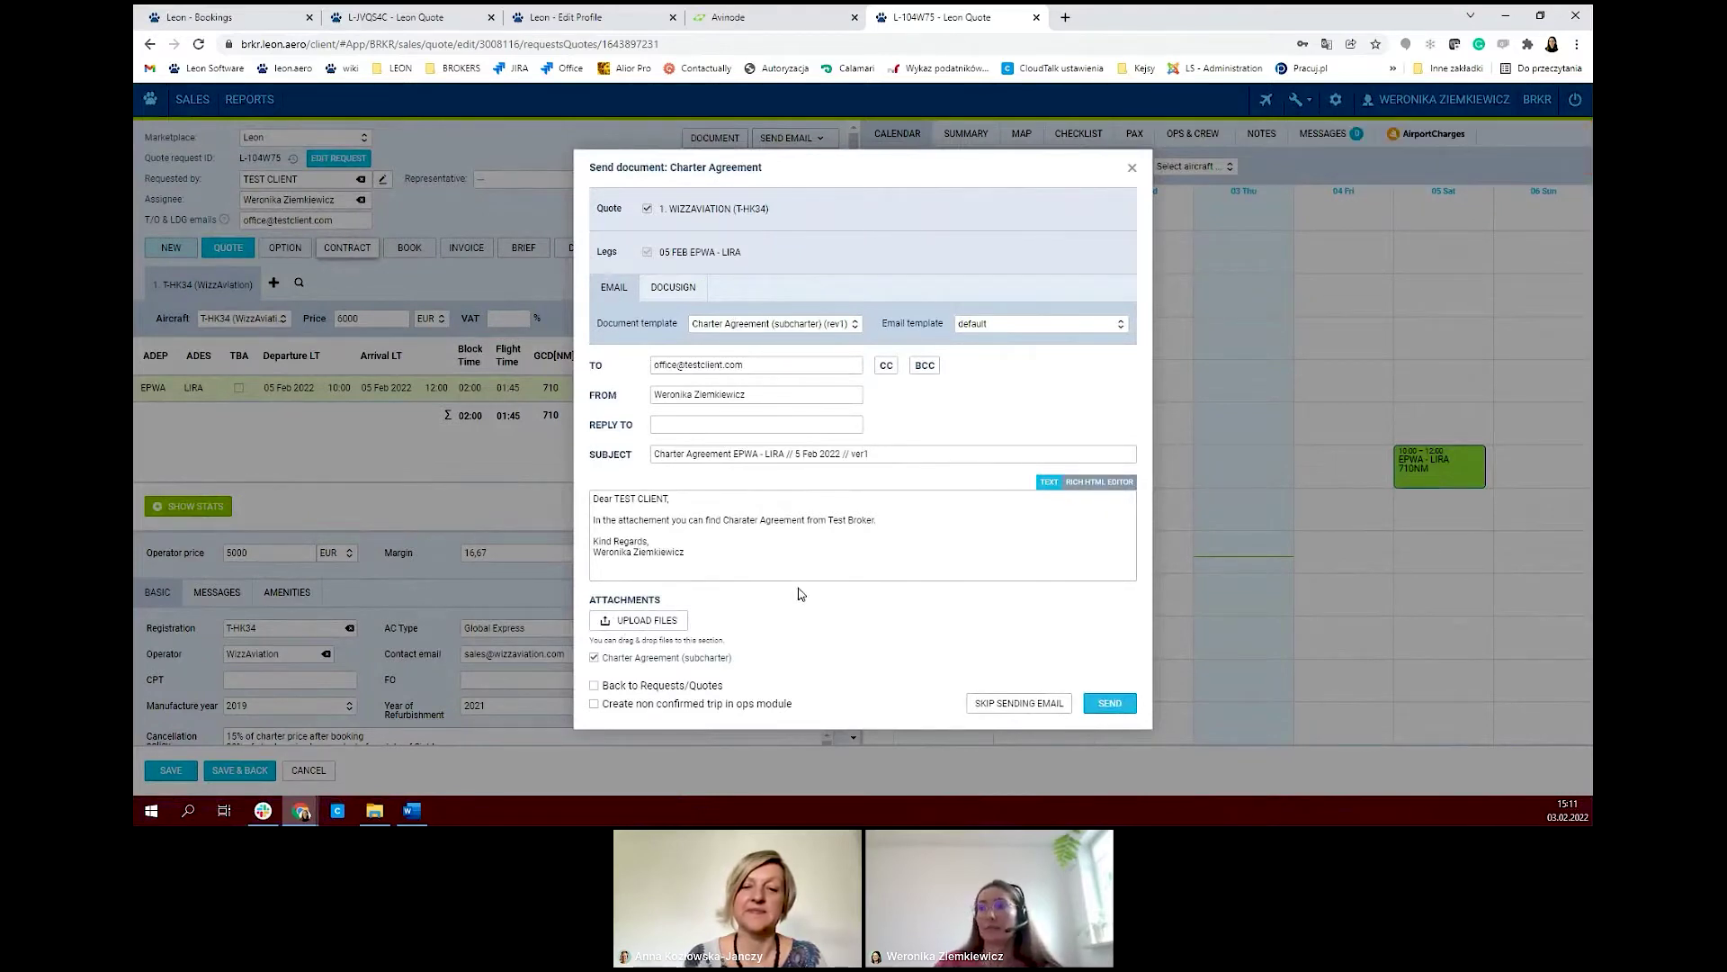
drag(688, 553, 594, 506)
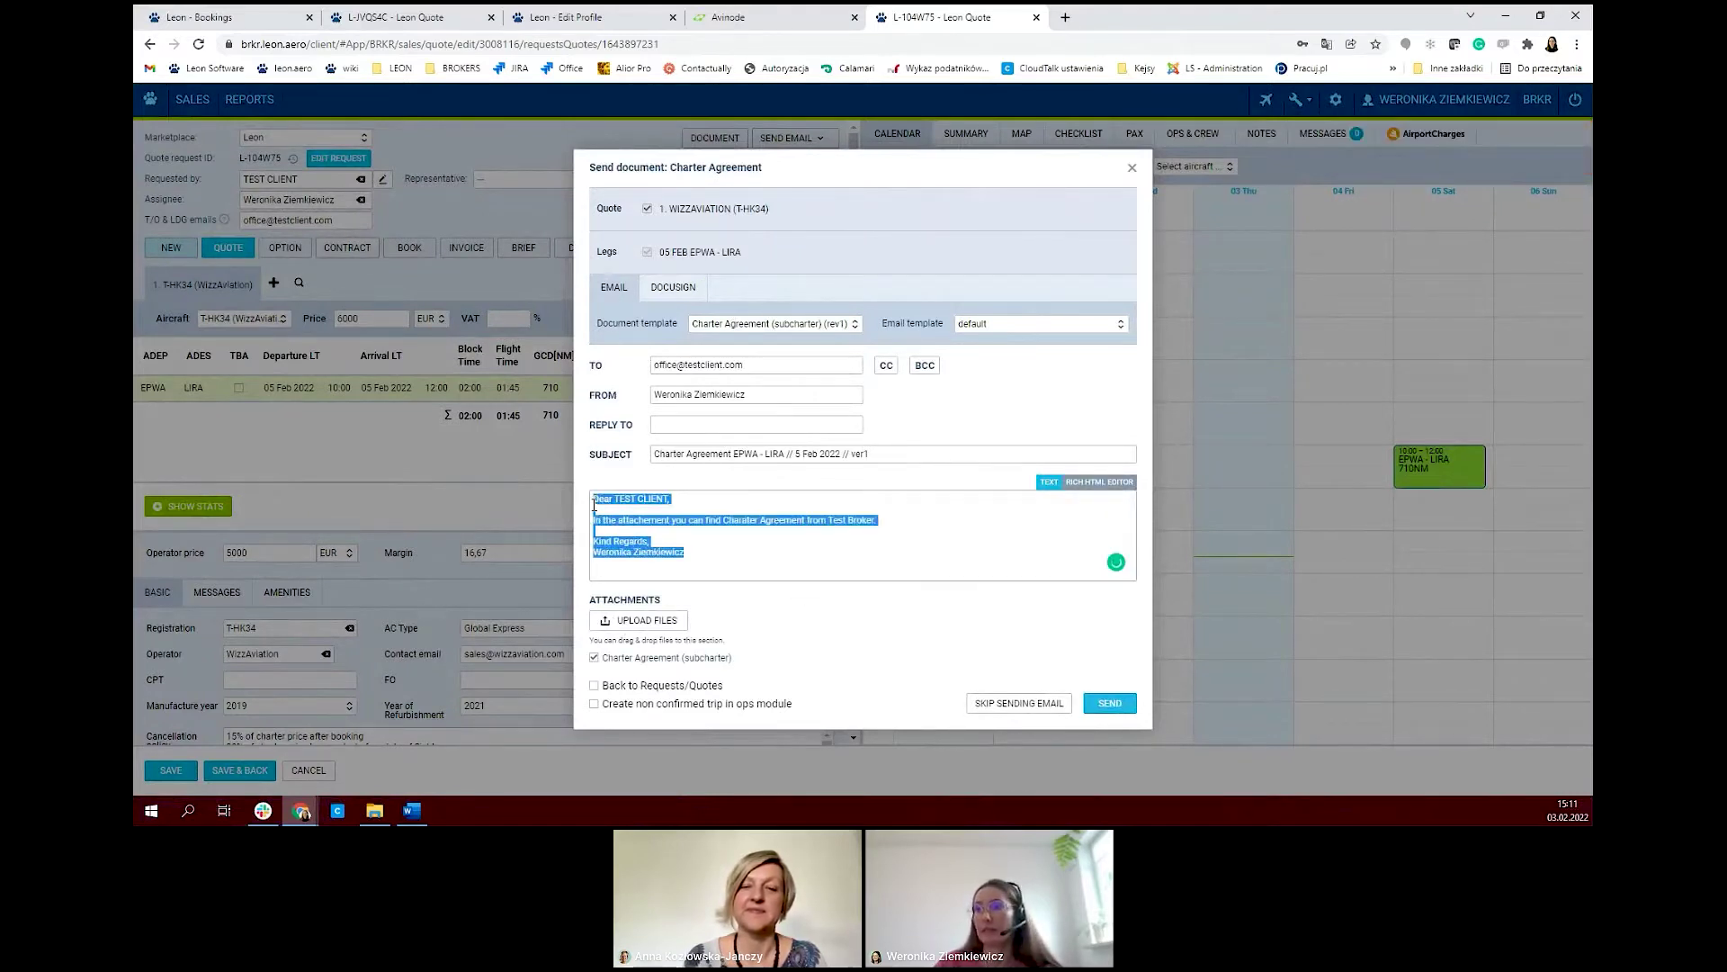
click(856, 552)
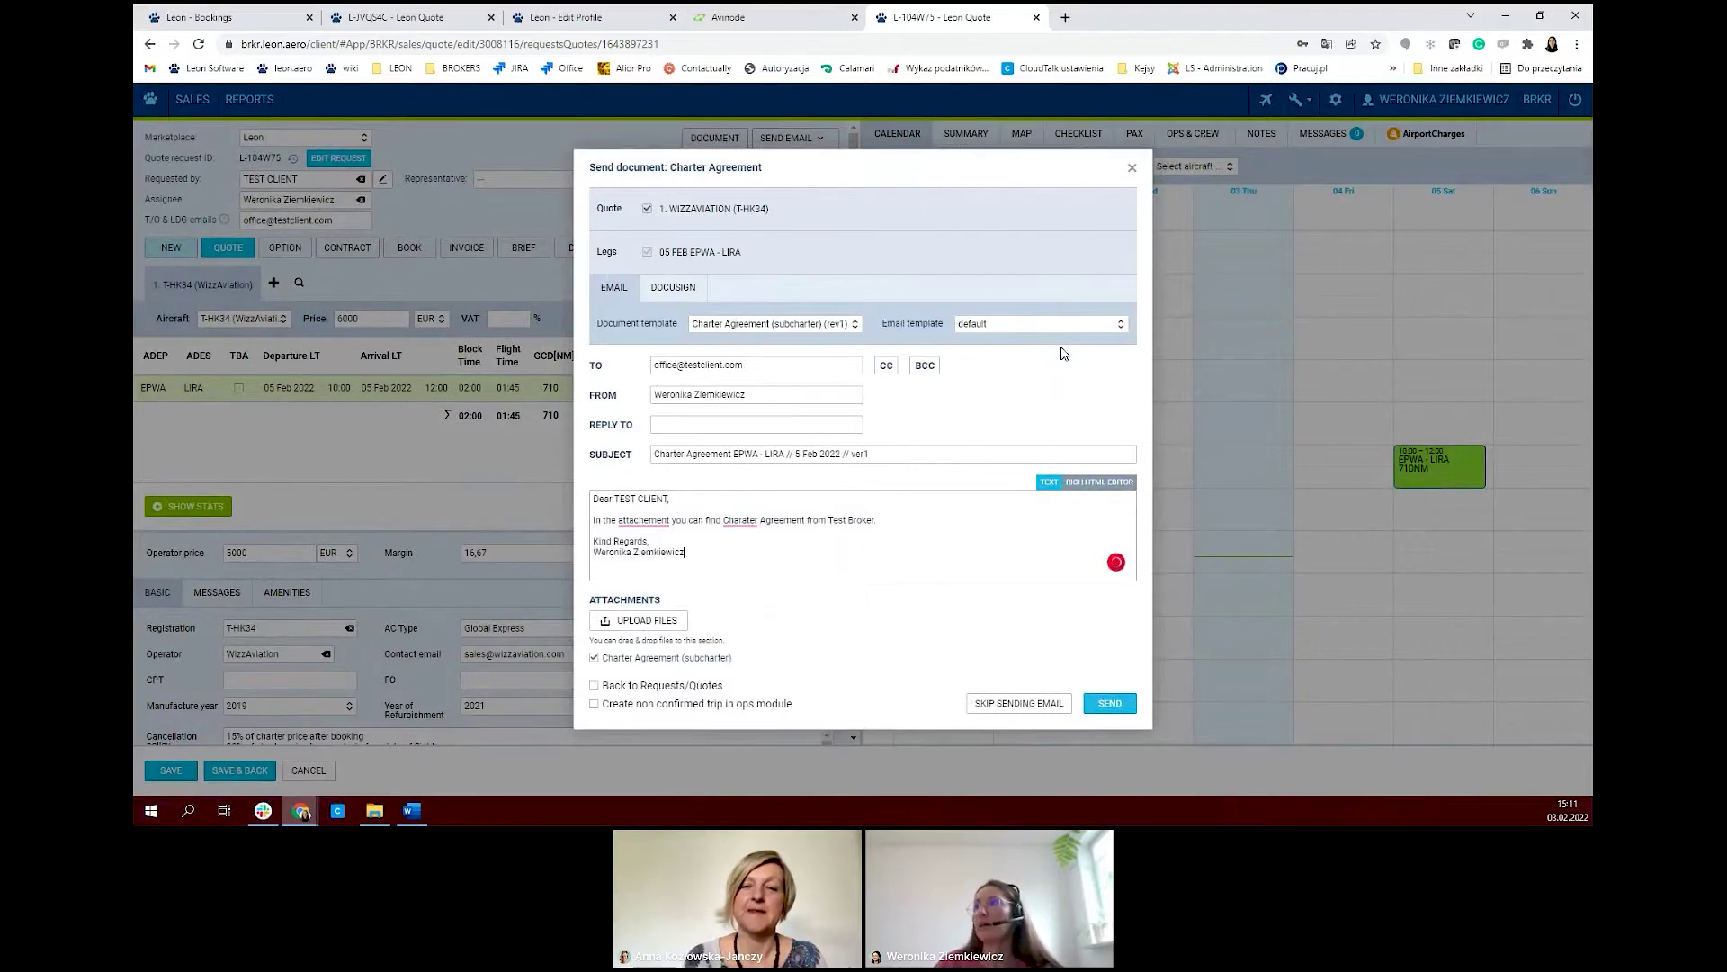
click(1007, 328)
click(771, 332)
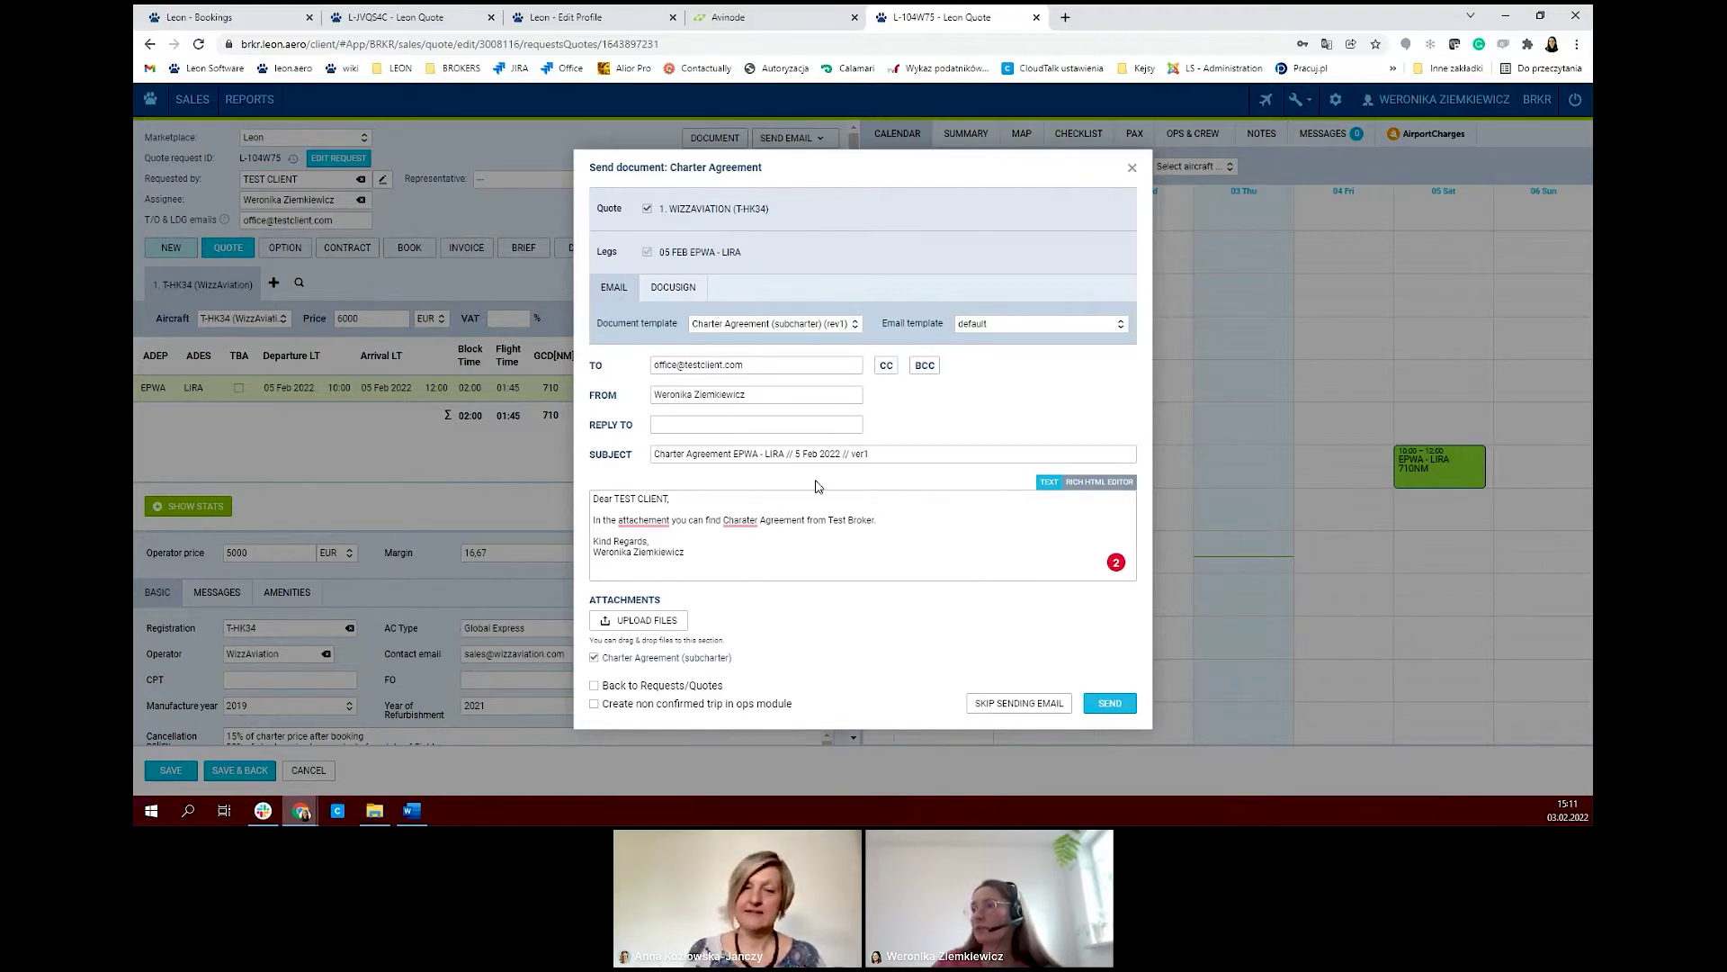
click(1060, 710)
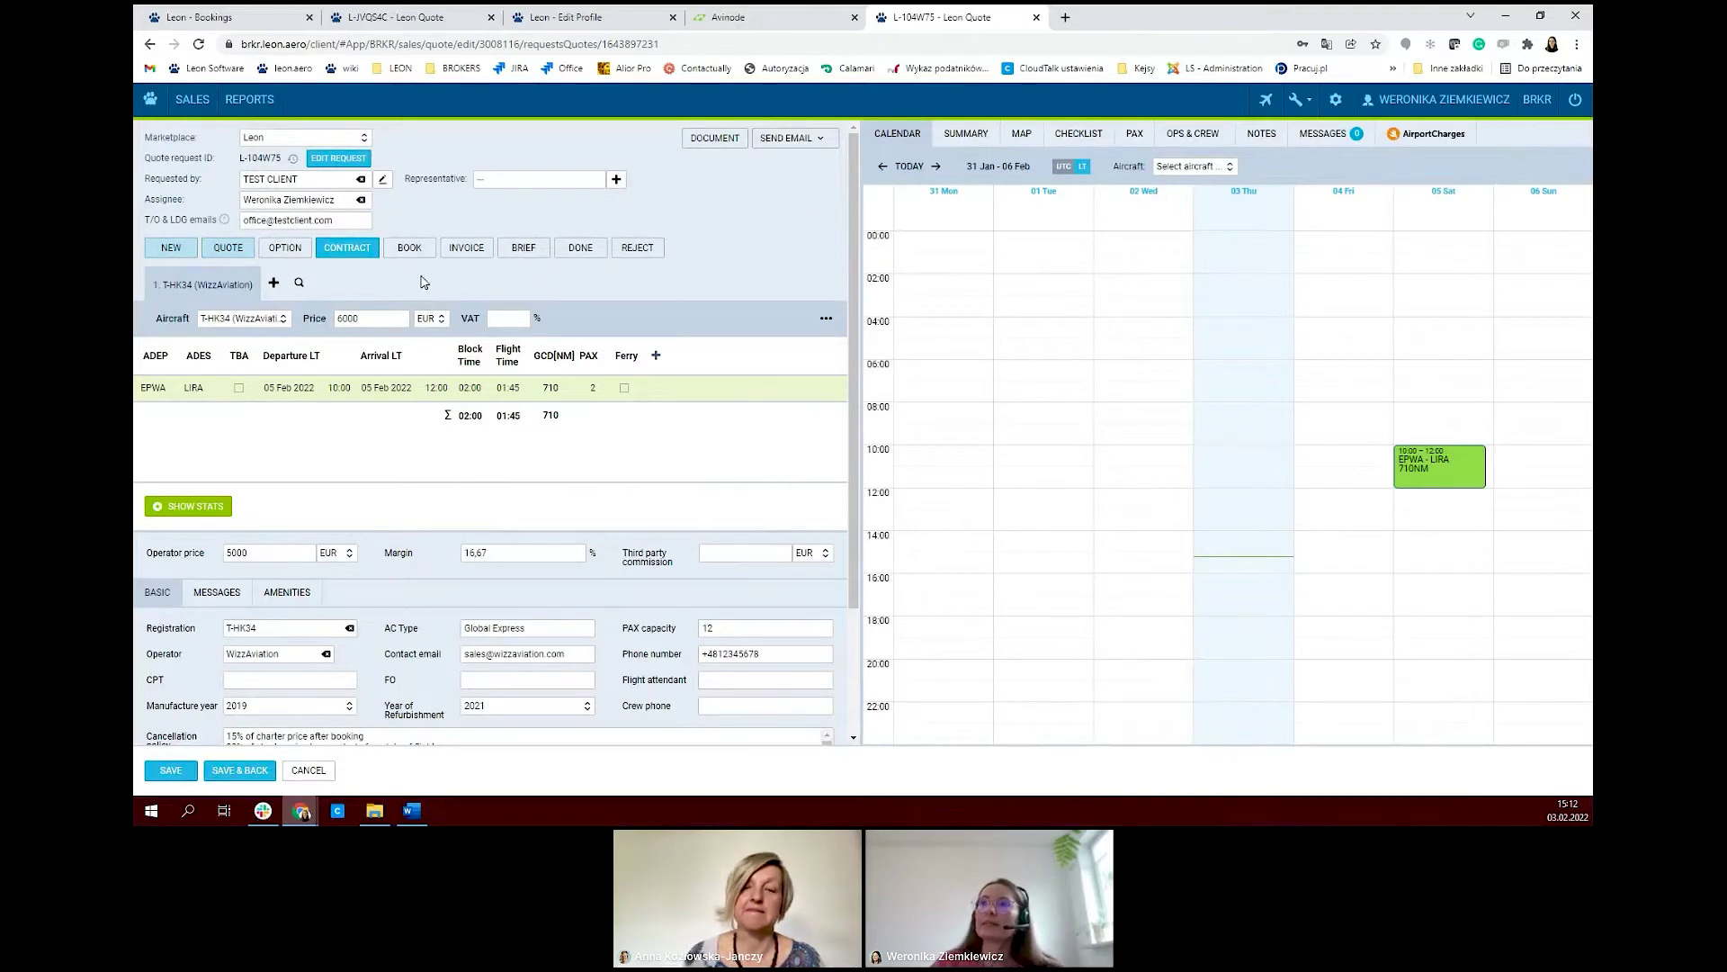
- Book the EPWA - LIRA flight for the WizzAviation quote without sending the confirmation email
click(409, 248)
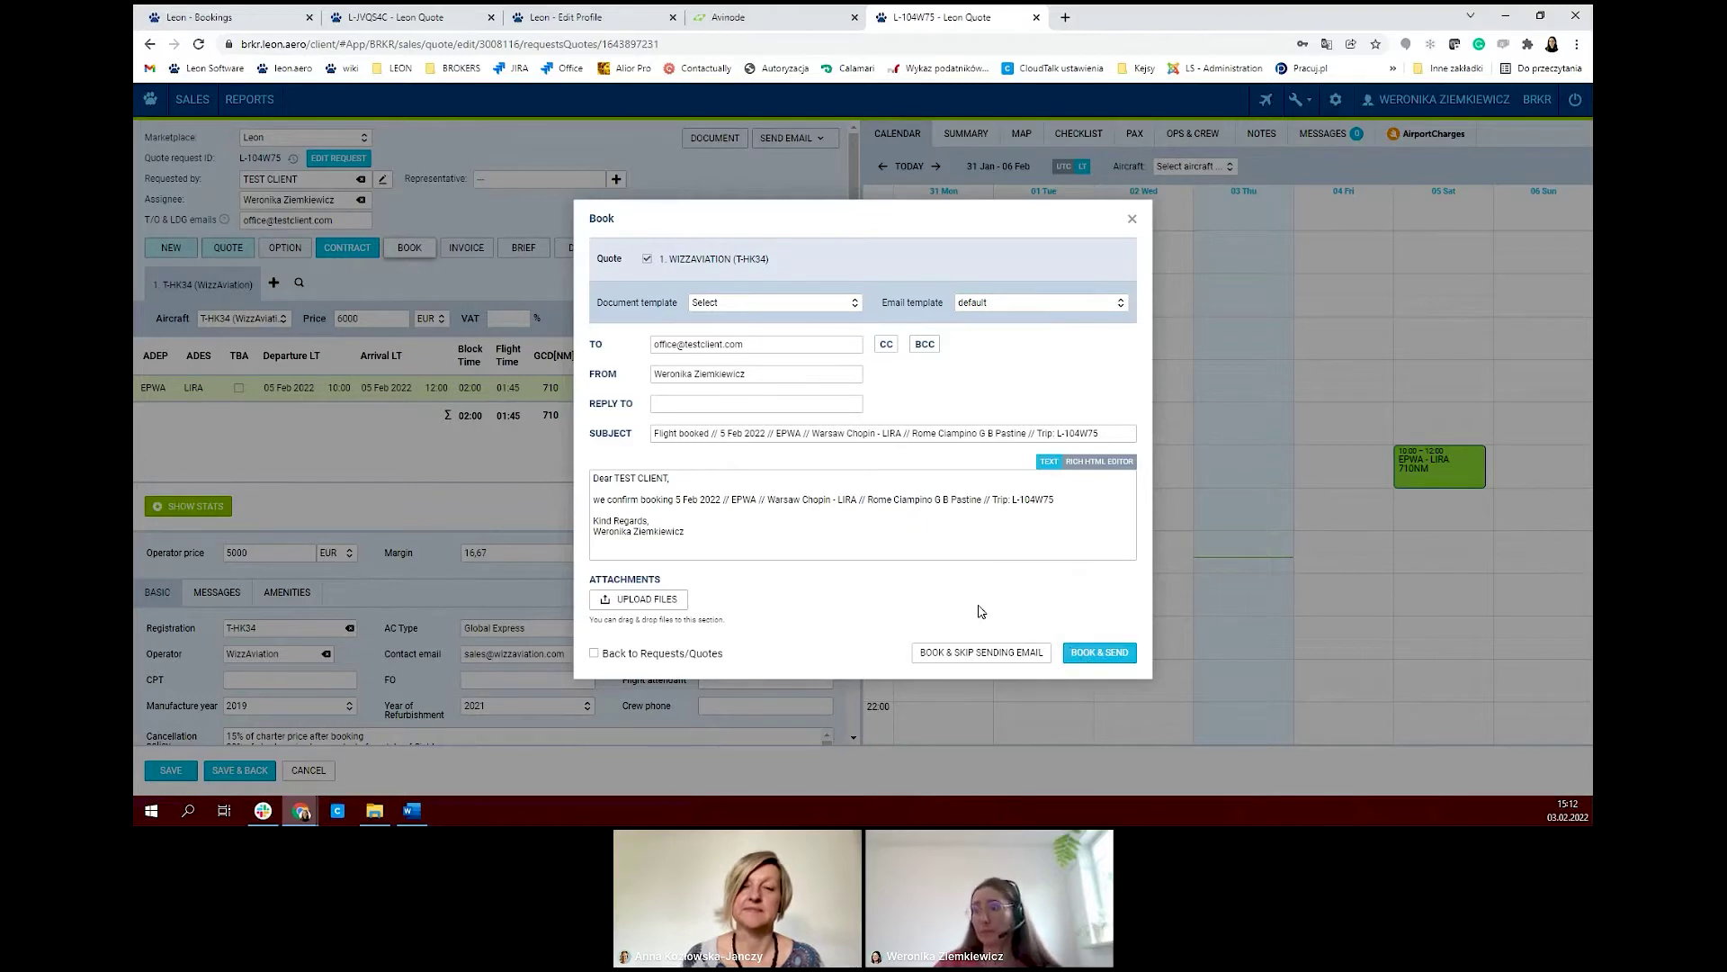
click(1026, 654)
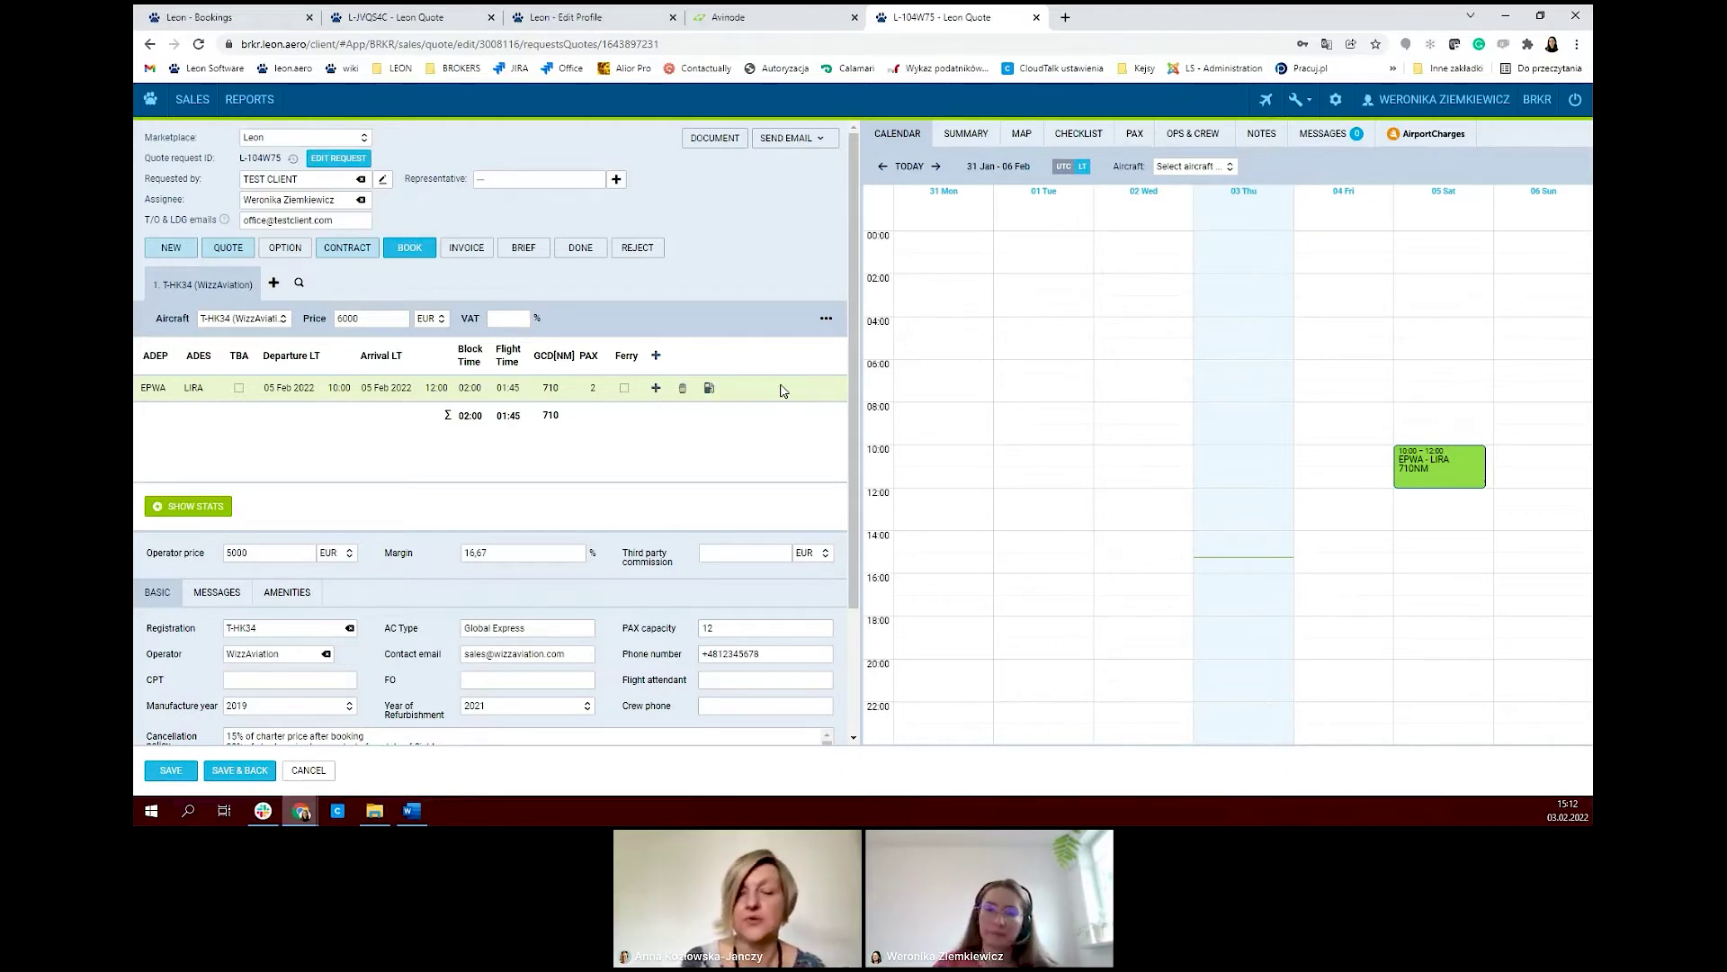
- Show the request's messages, look over the quote details, and open a blank email reply to the customer
click(1327, 136)
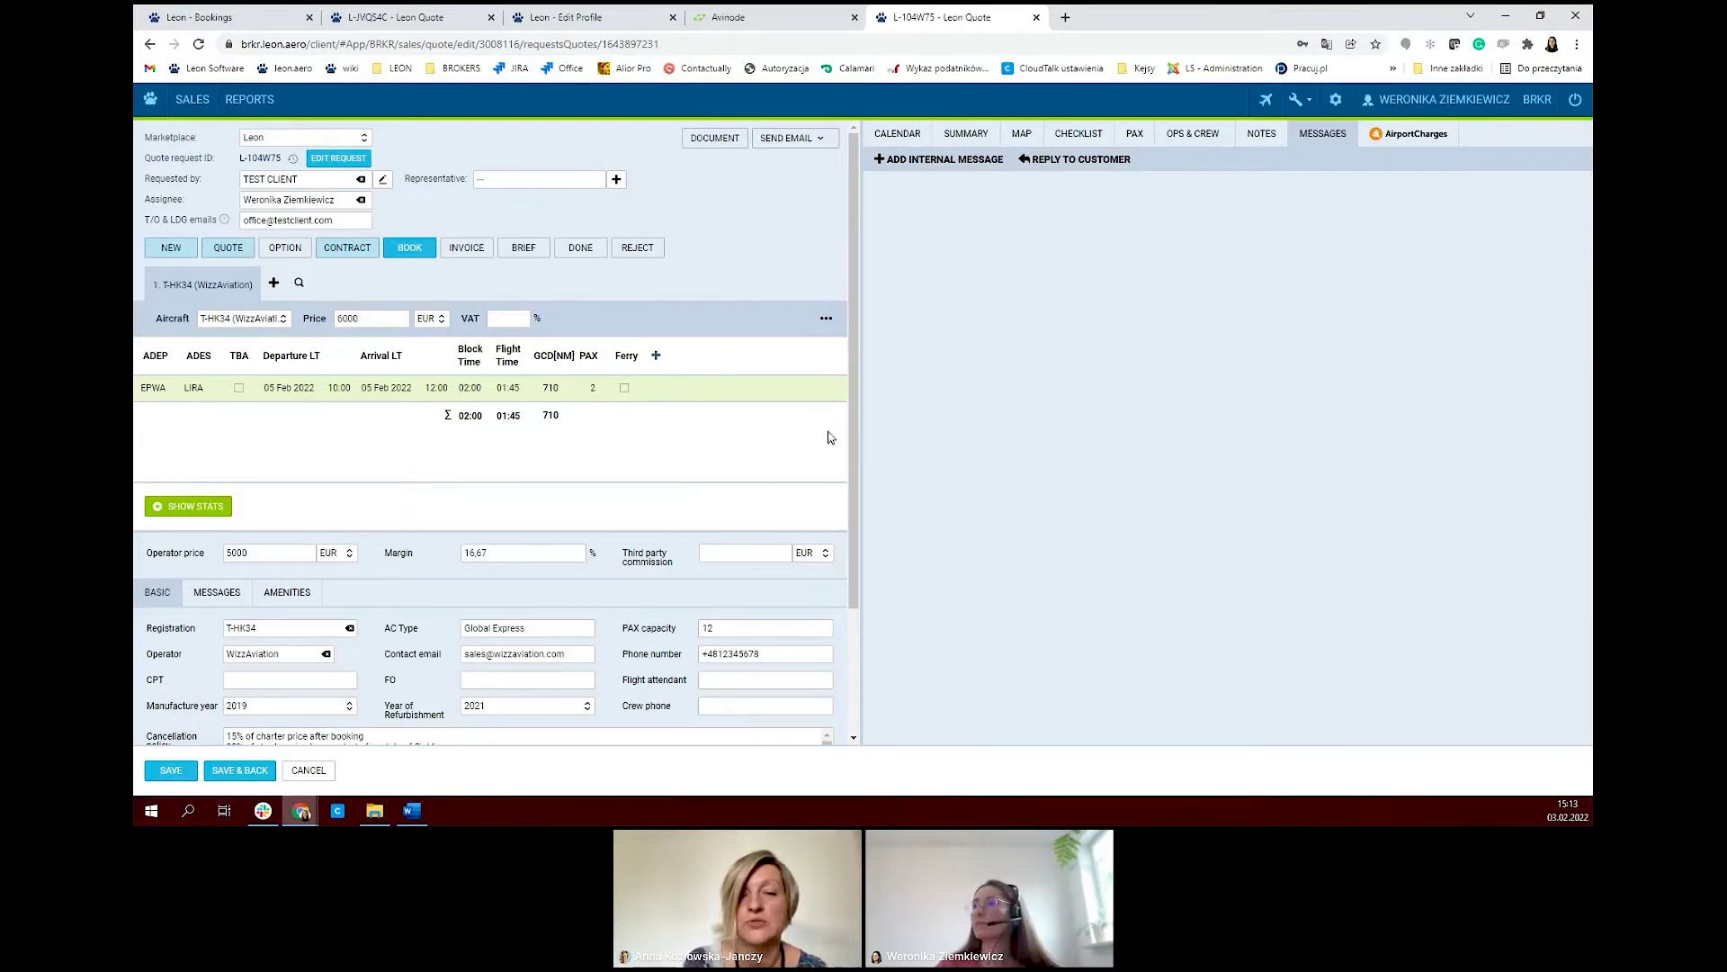
scroll(724, 457, down, 3)
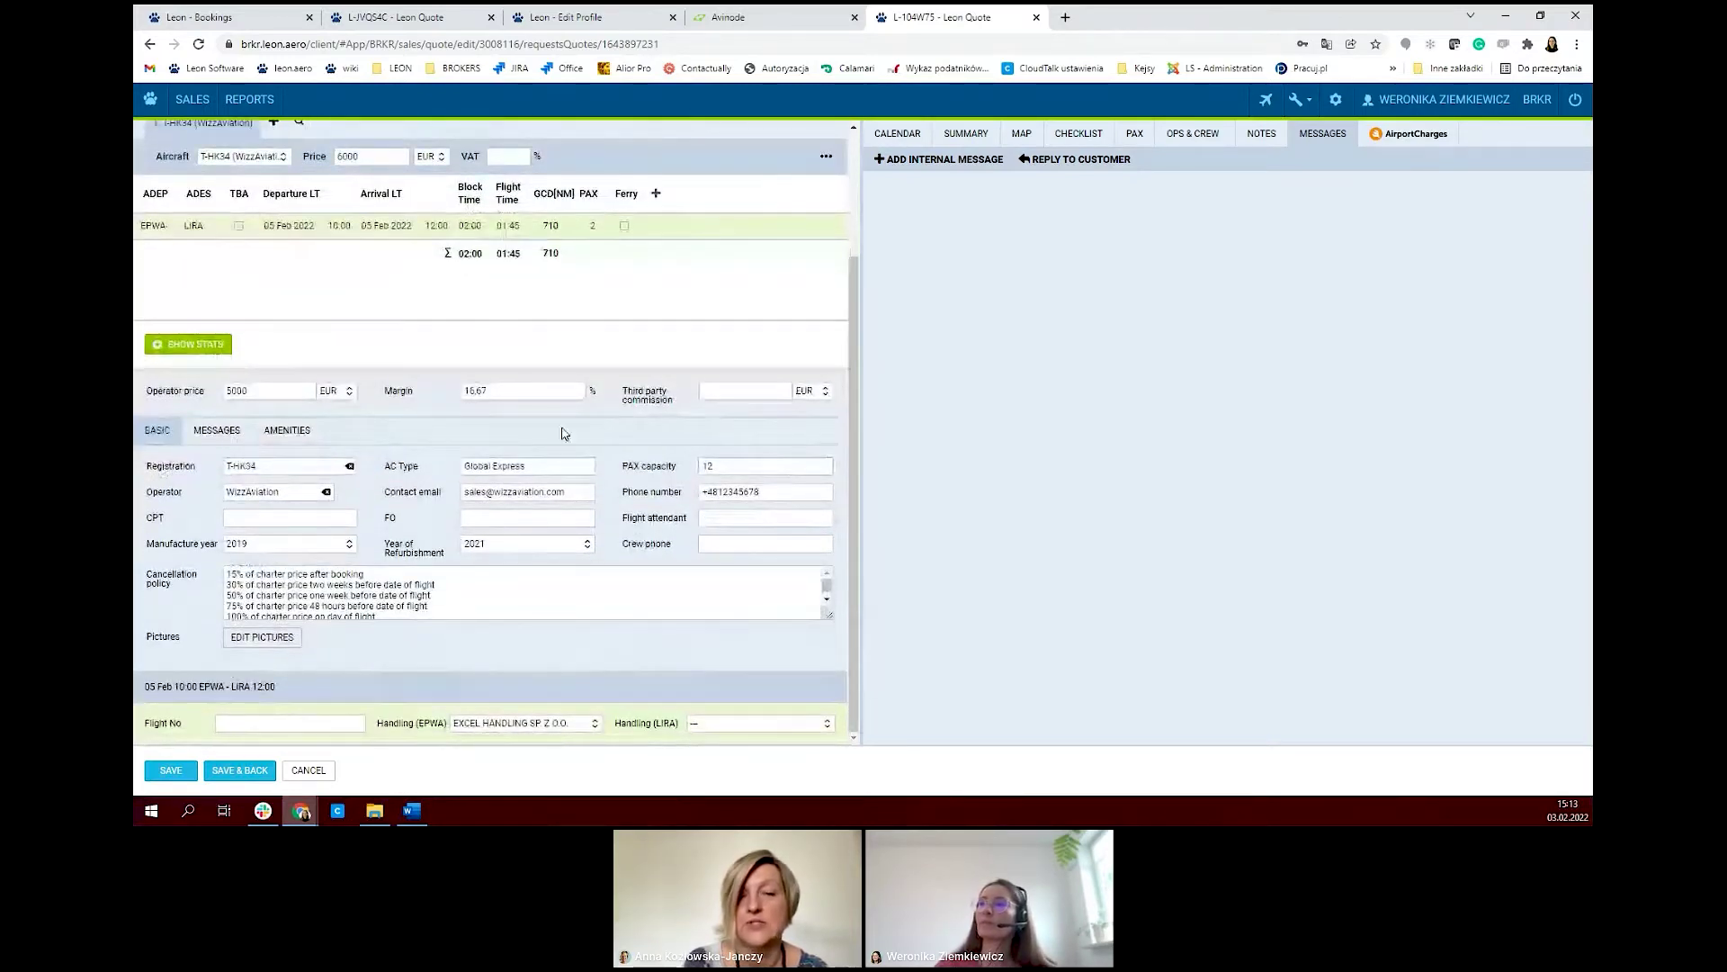
scroll(682, 388, up, 3)
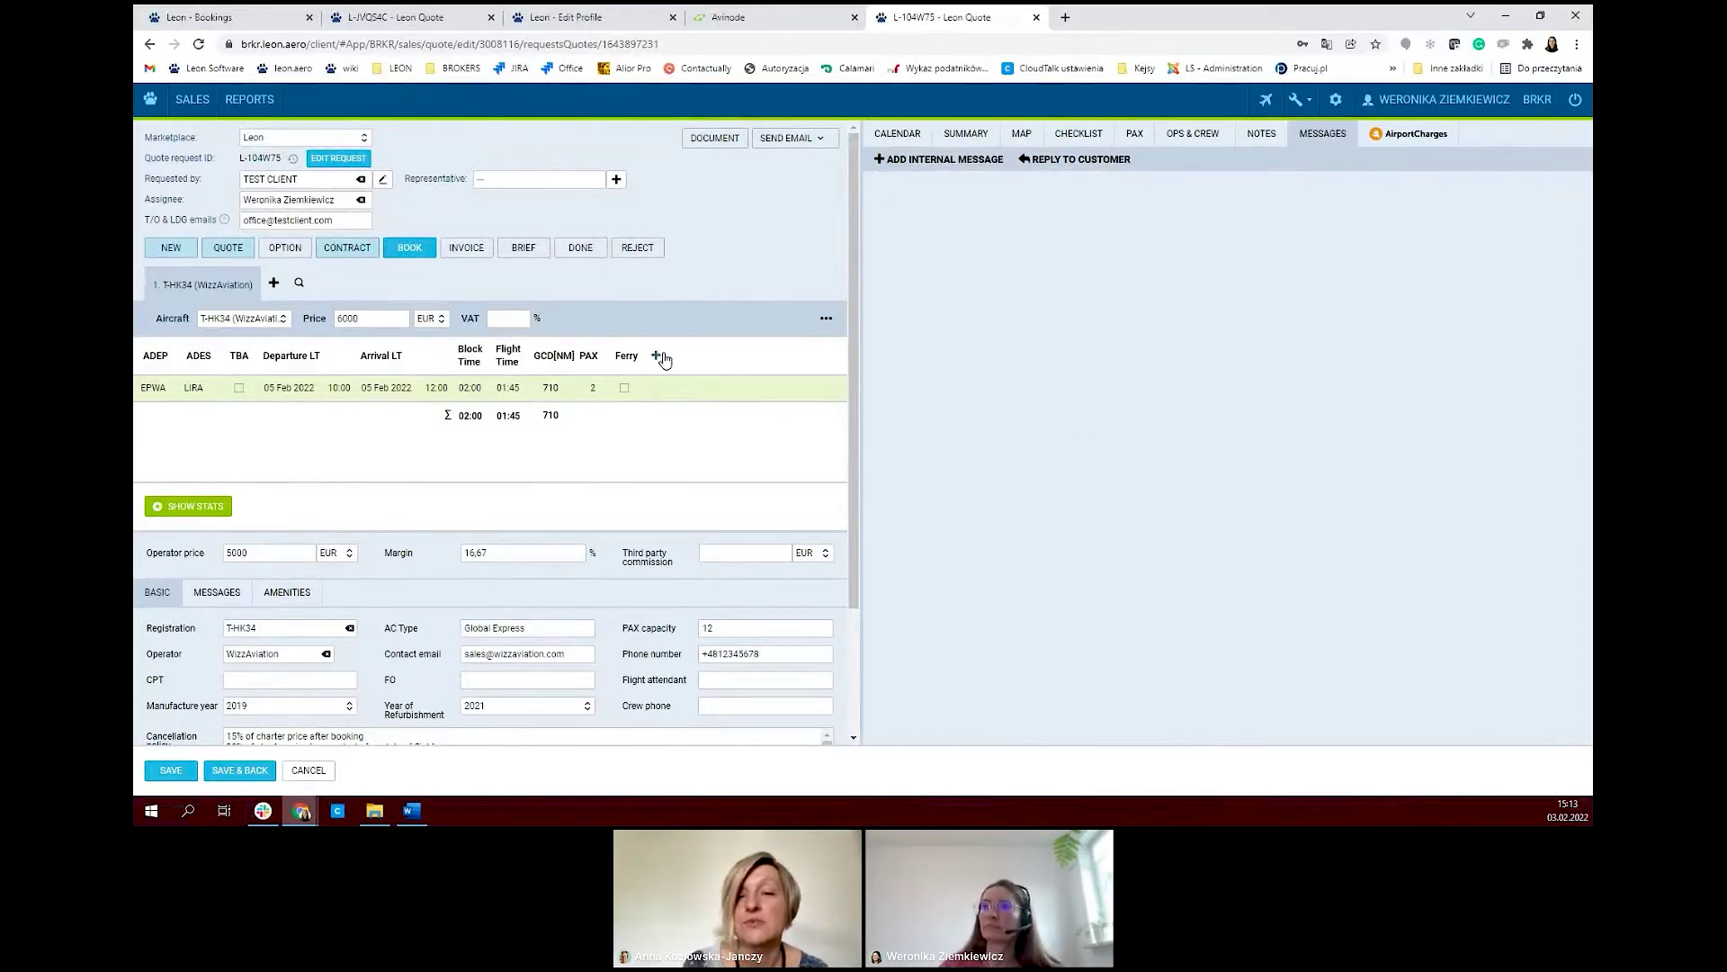
click(1092, 161)
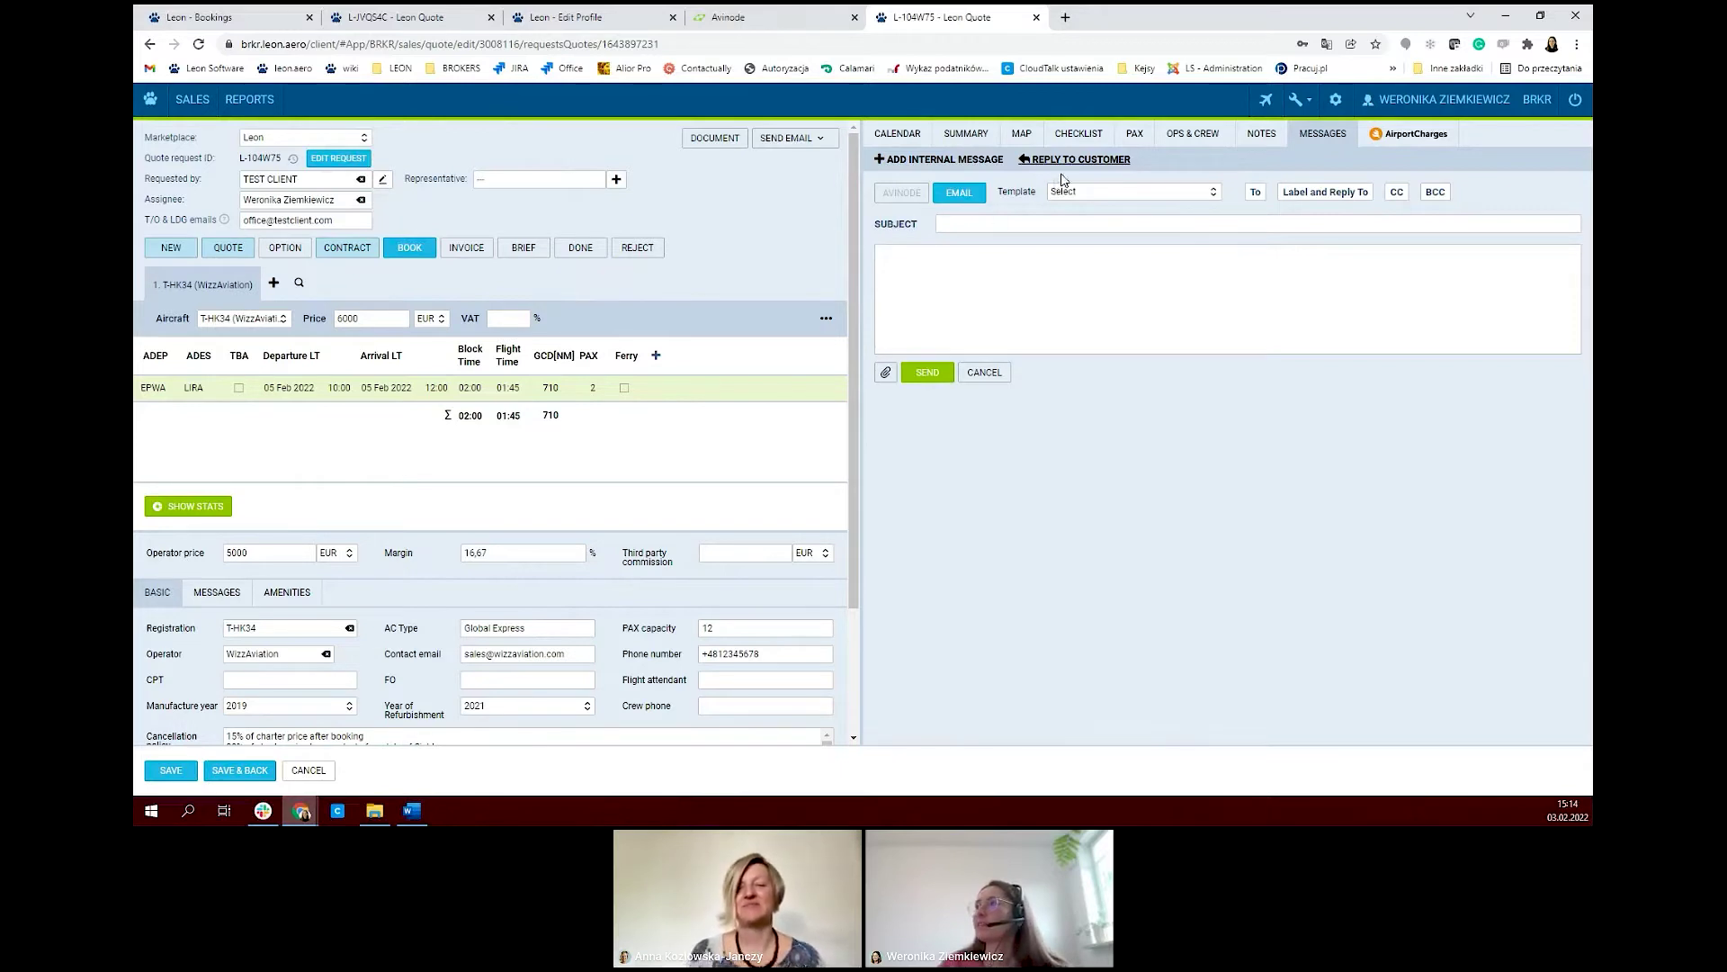
- Open the invoice for the WizzAviation quote and examine its email and invoice details, highlighting the invoice number
click(466, 249)
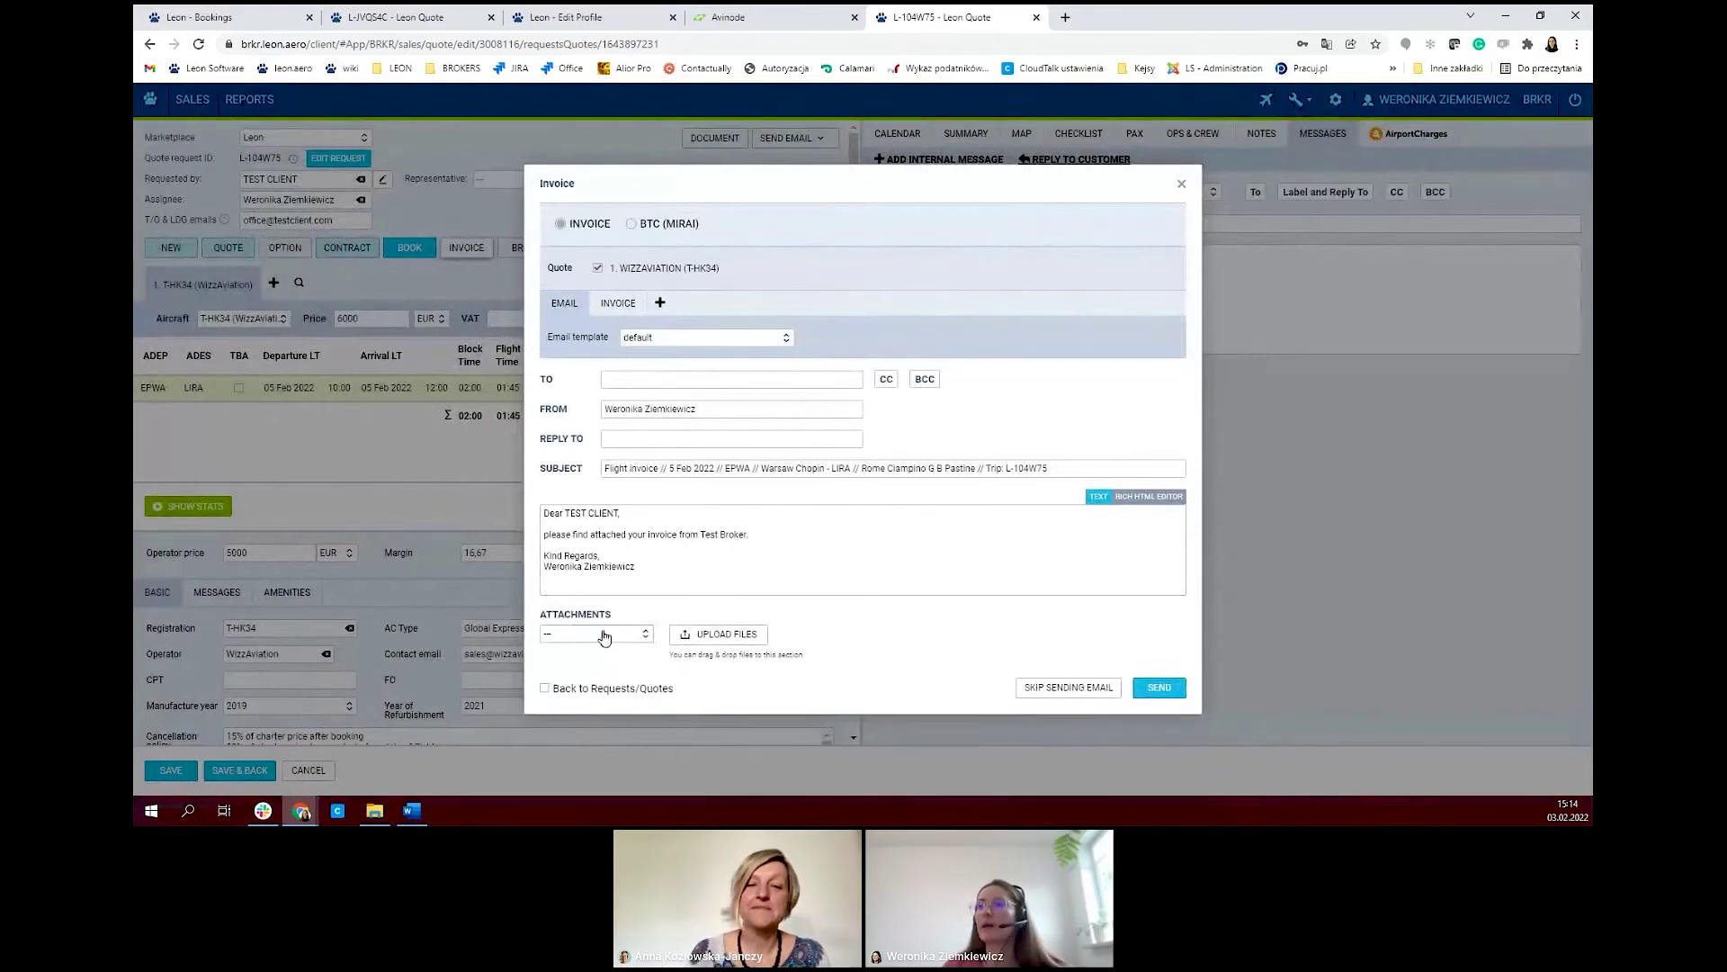
click(618, 306)
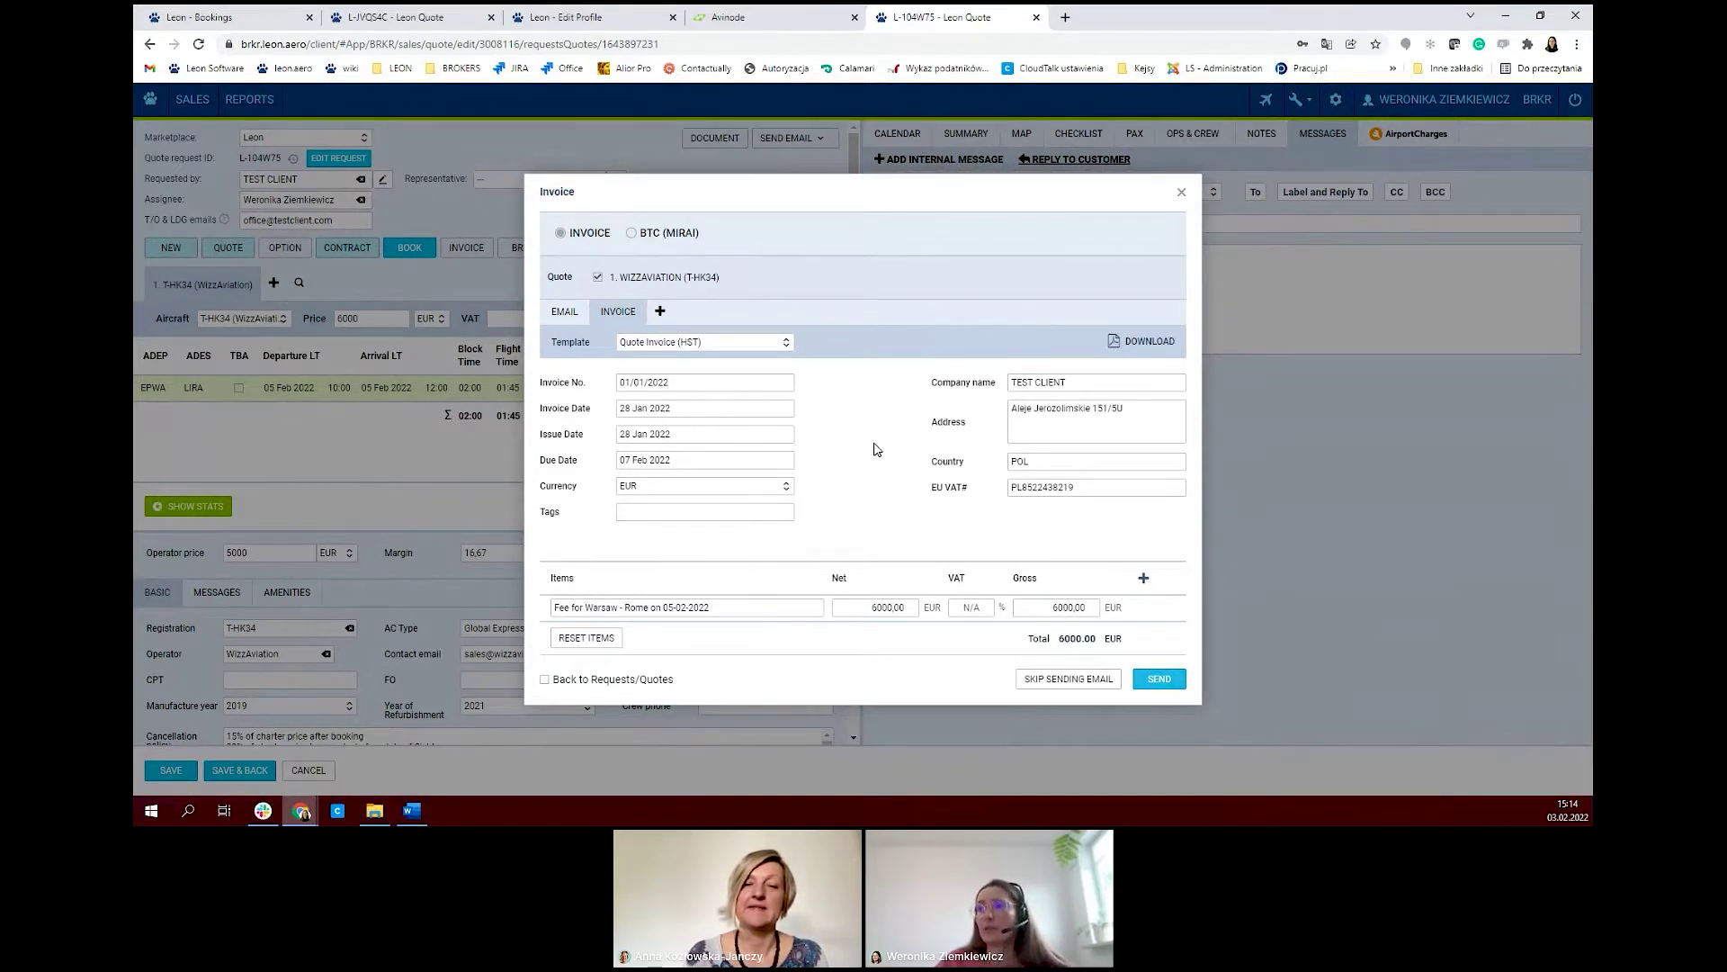
drag(677, 380, 623, 383)
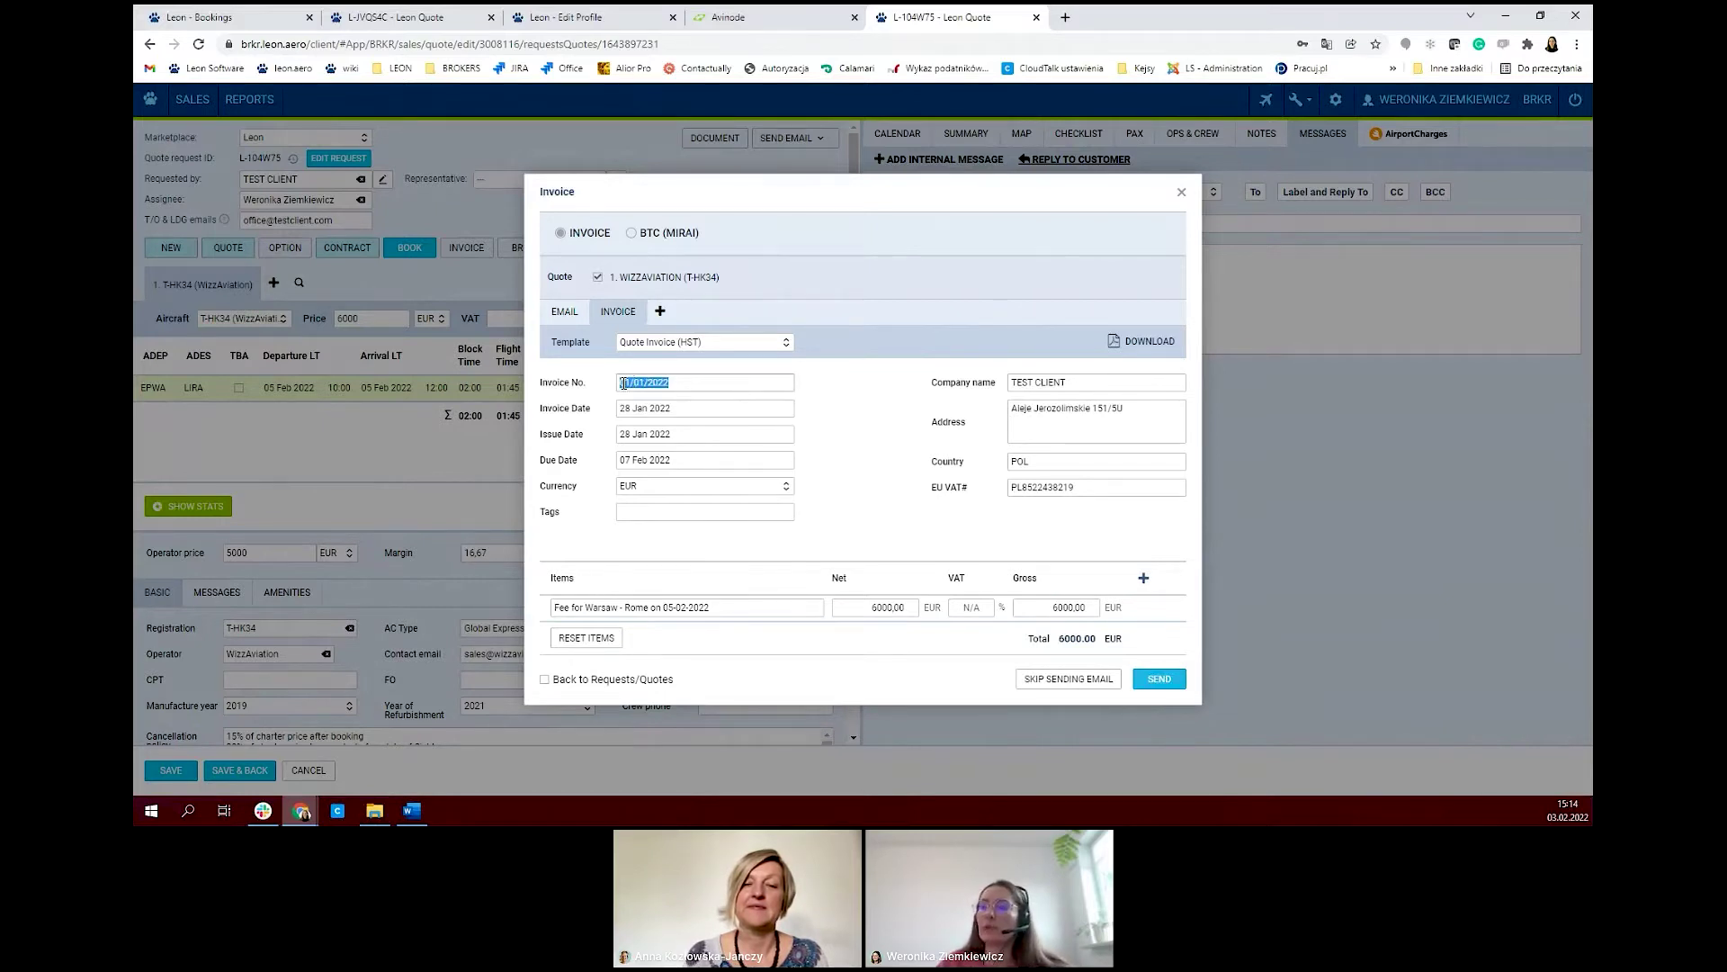
click(683, 385)
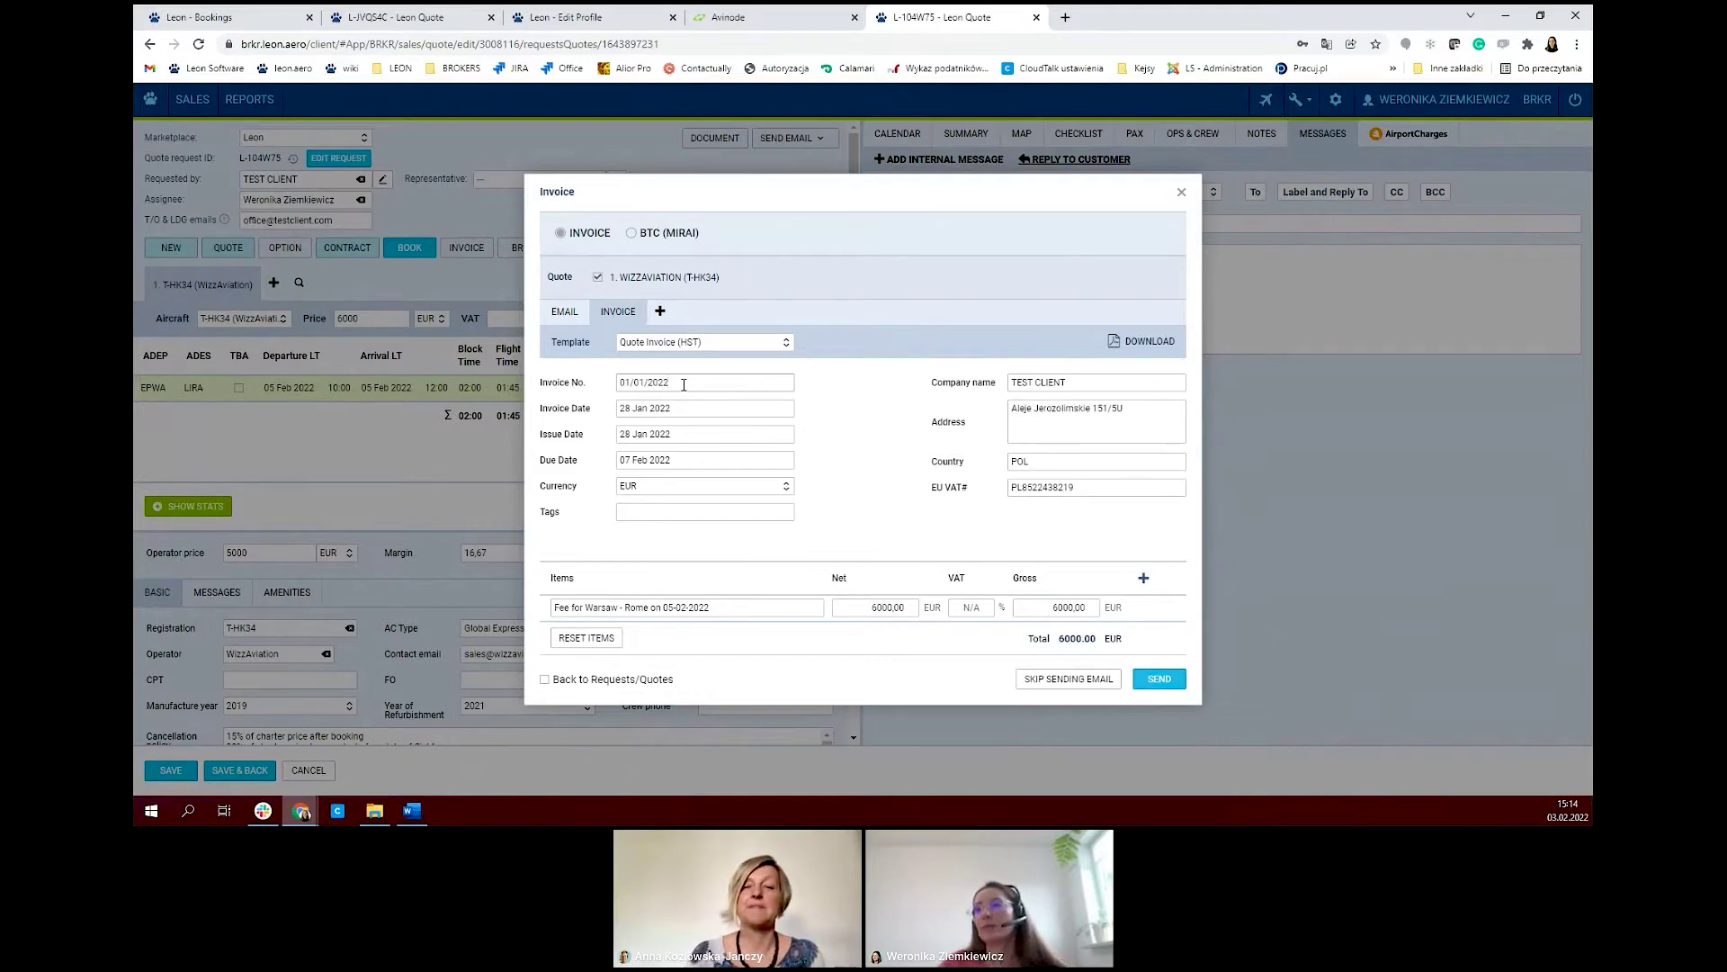
drag(621, 384, 671, 388)
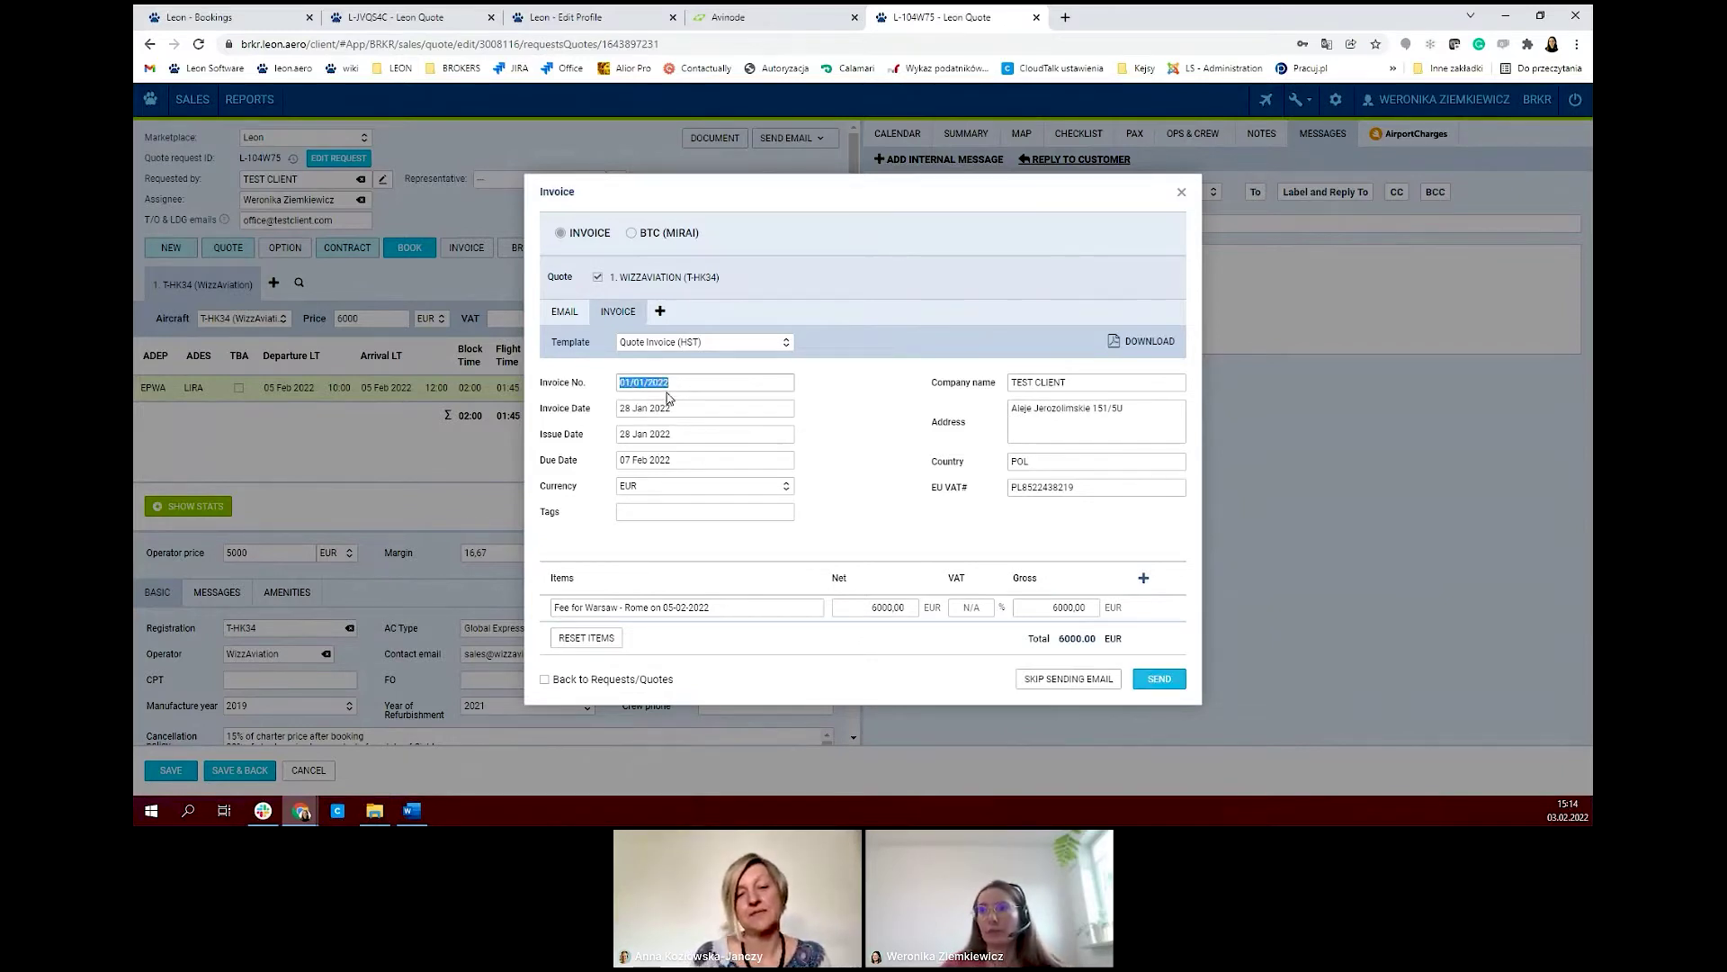
click(822, 390)
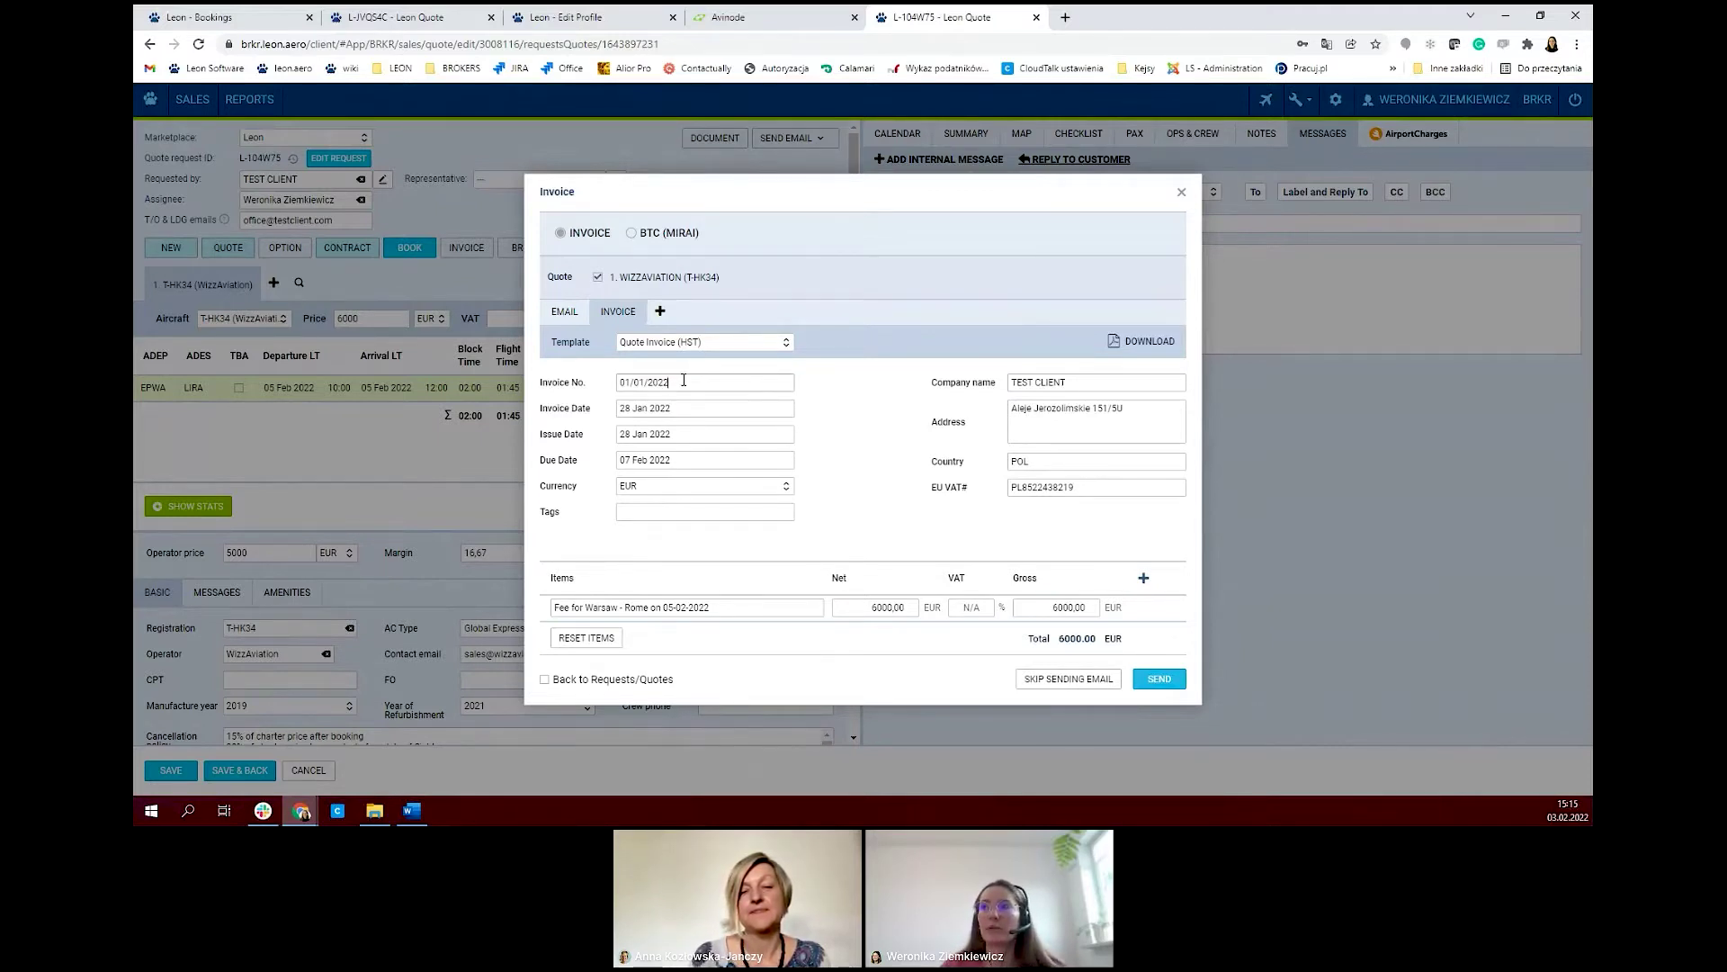
- Generate a preview of the Quote Invoice (HST) document, review it in the main browser window, and close it
drag(669, 382, 618, 382)
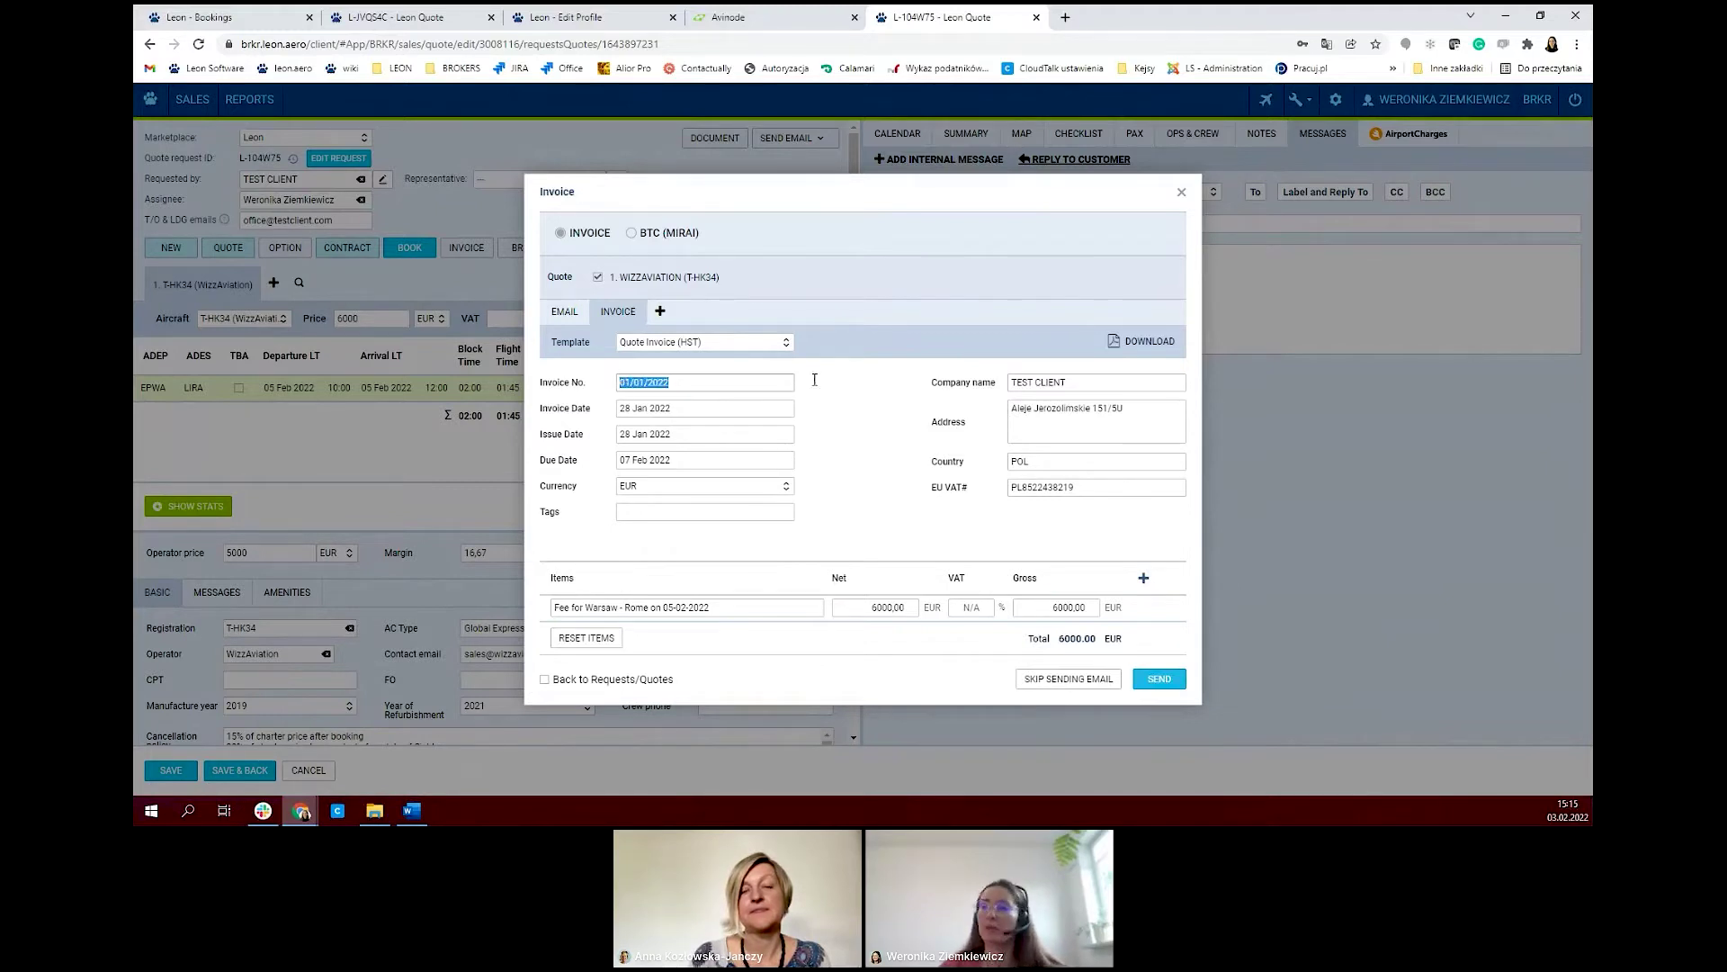
click(887, 392)
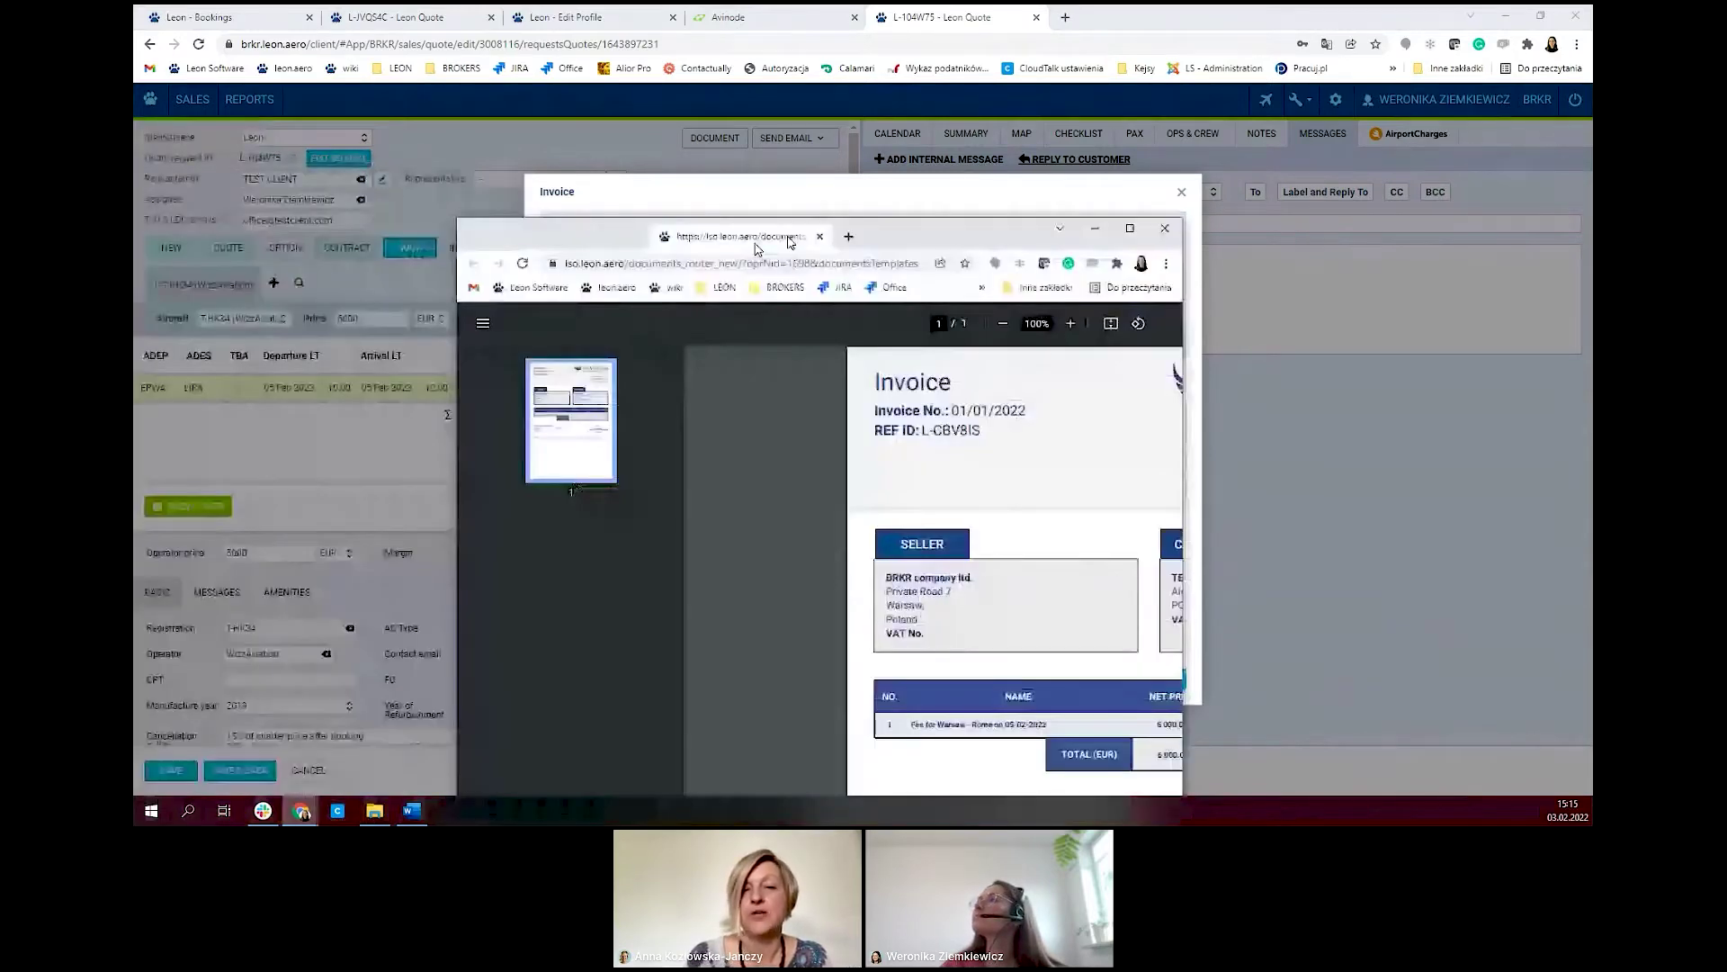
drag(788, 236, 1138, 17)
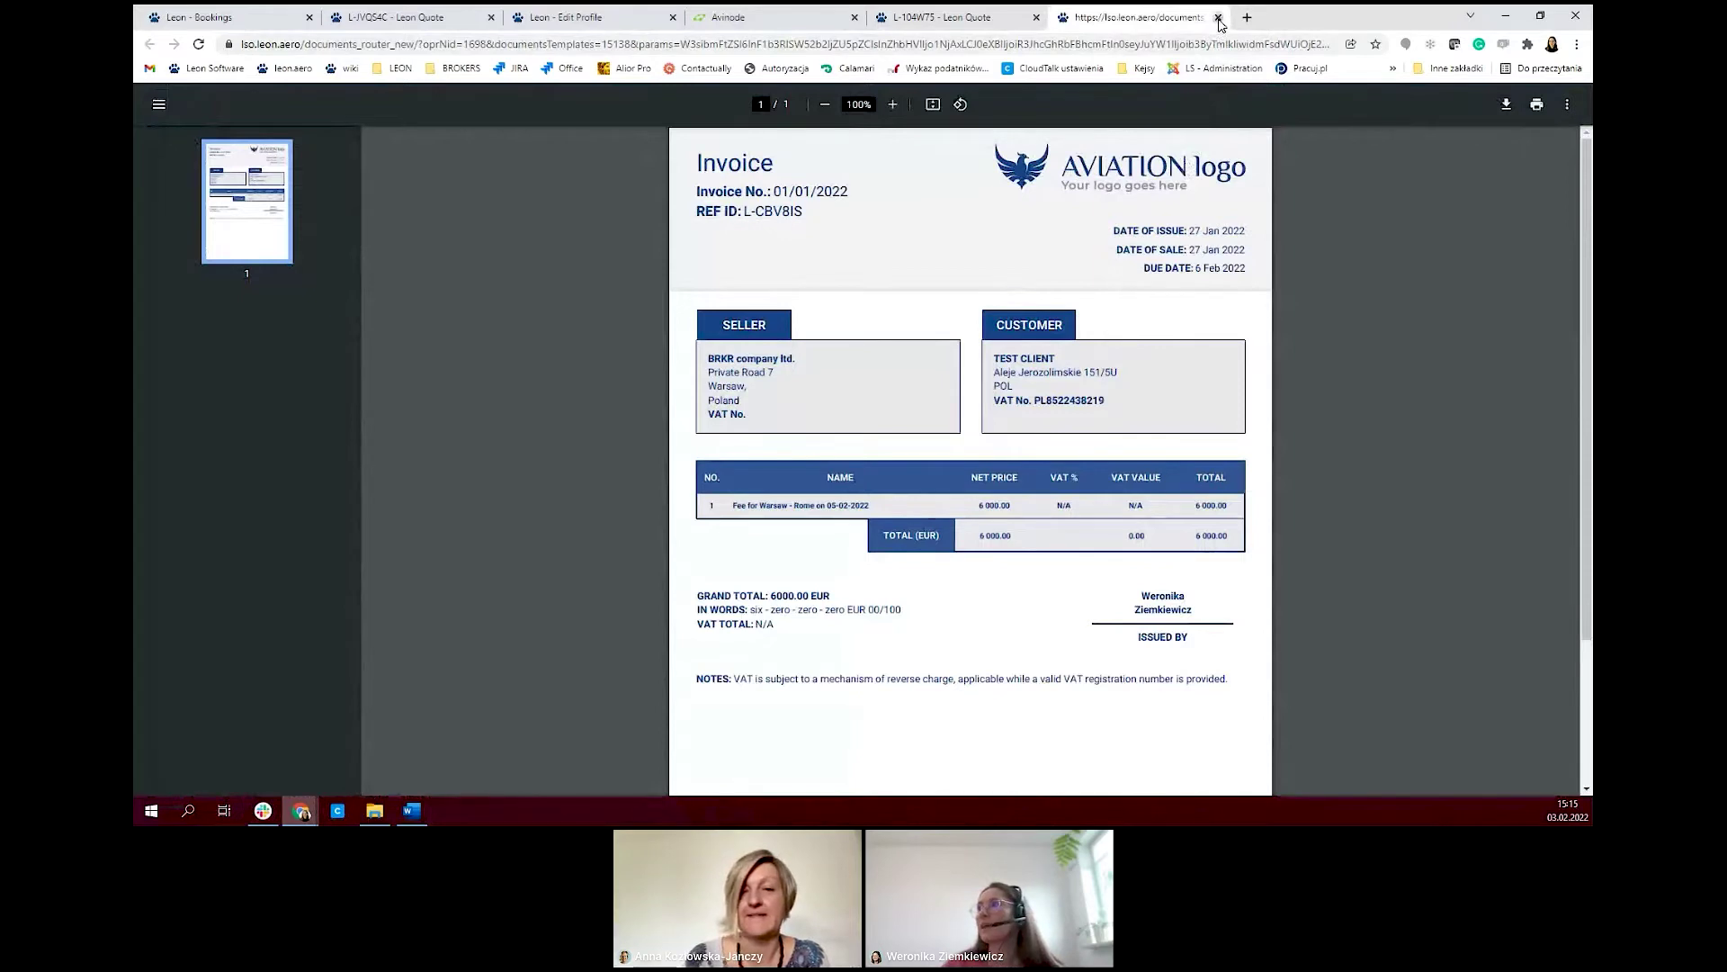
click(1219, 18)
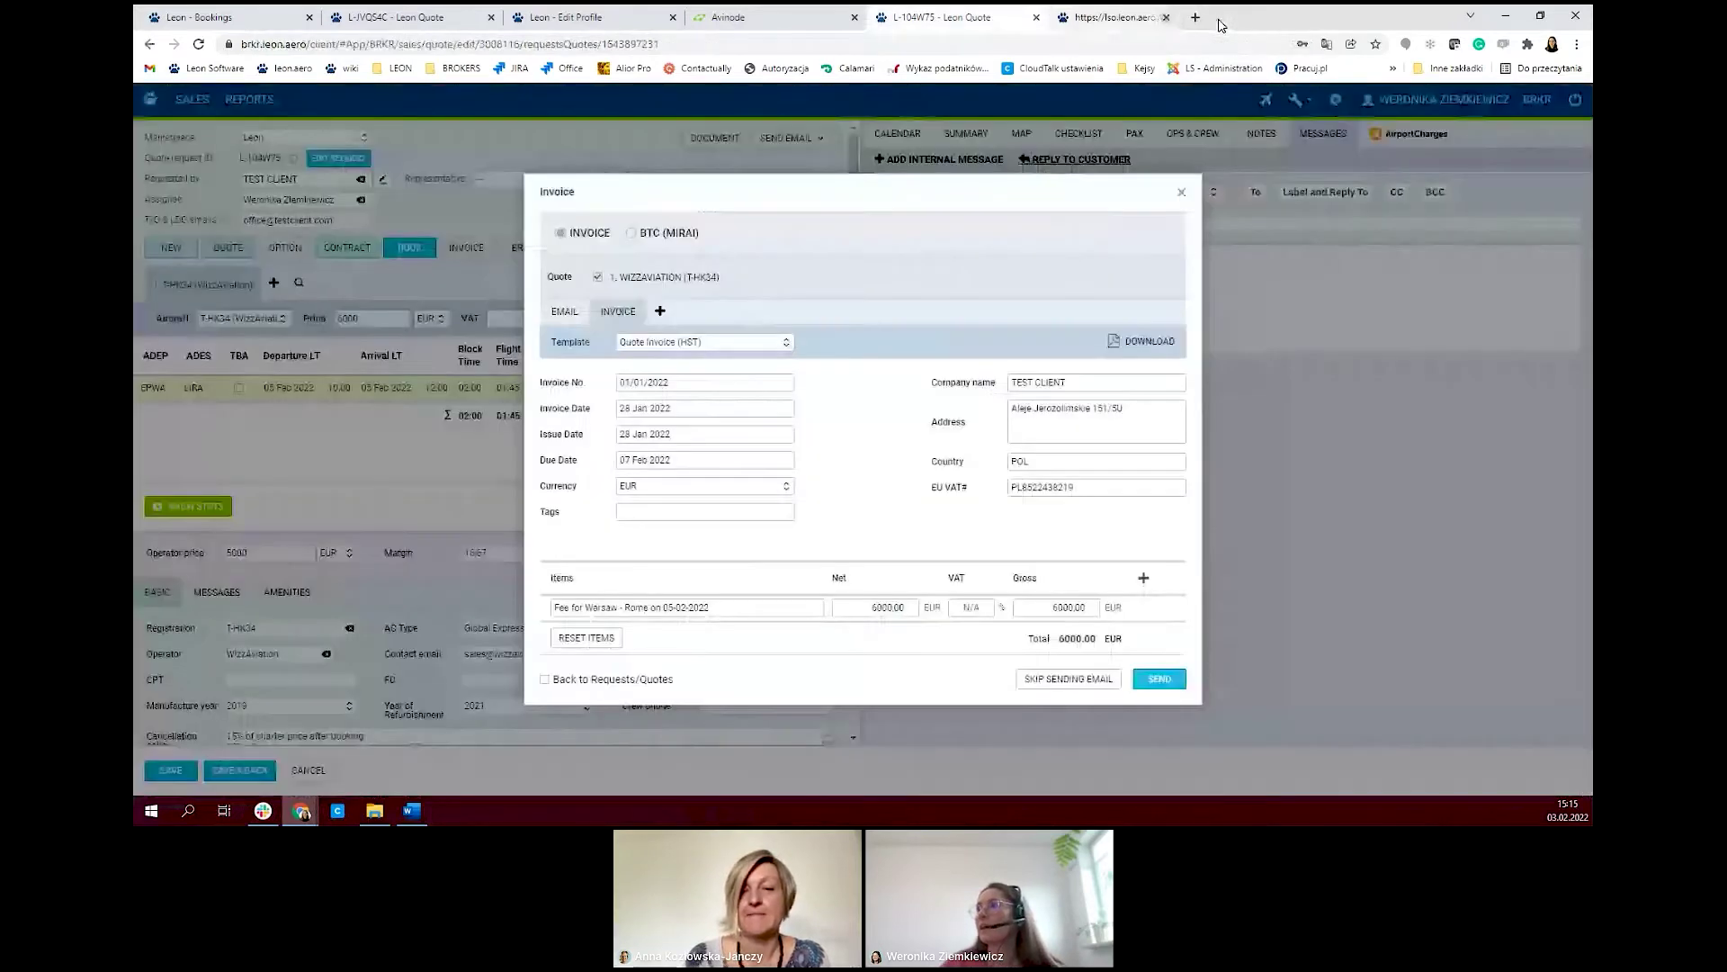
- Add a Recharge Invoice and a Credit Note alongside the WizzAviation quote's invoice
click(661, 312)
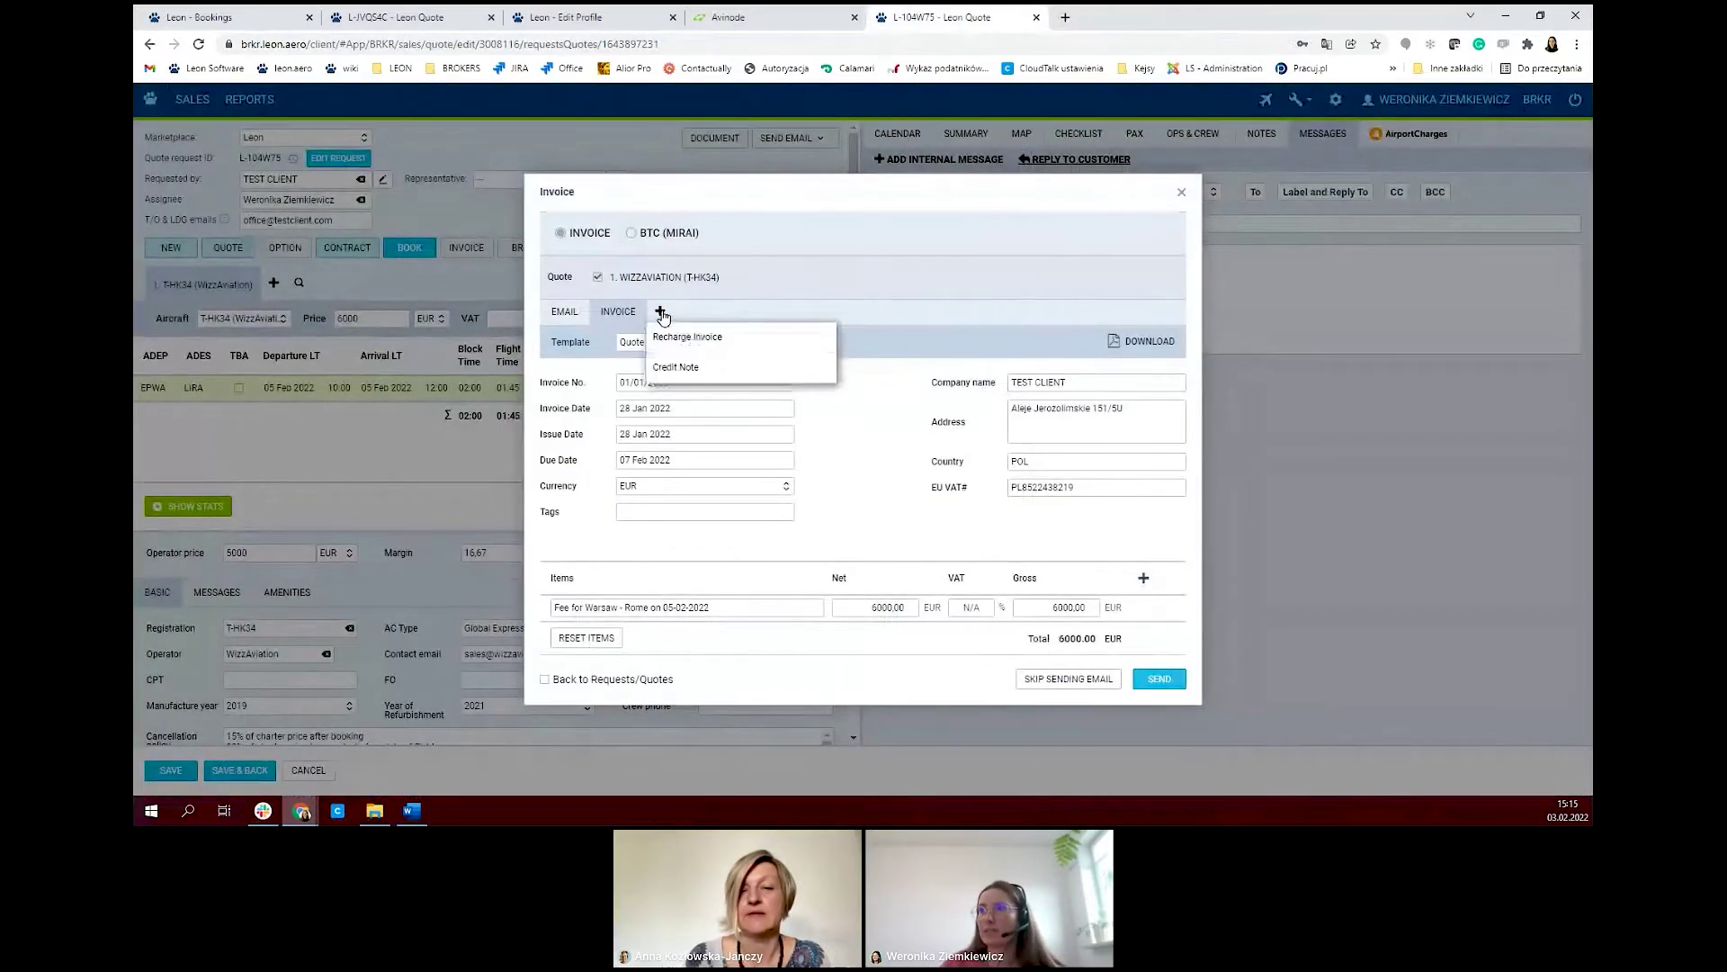
click(712, 338)
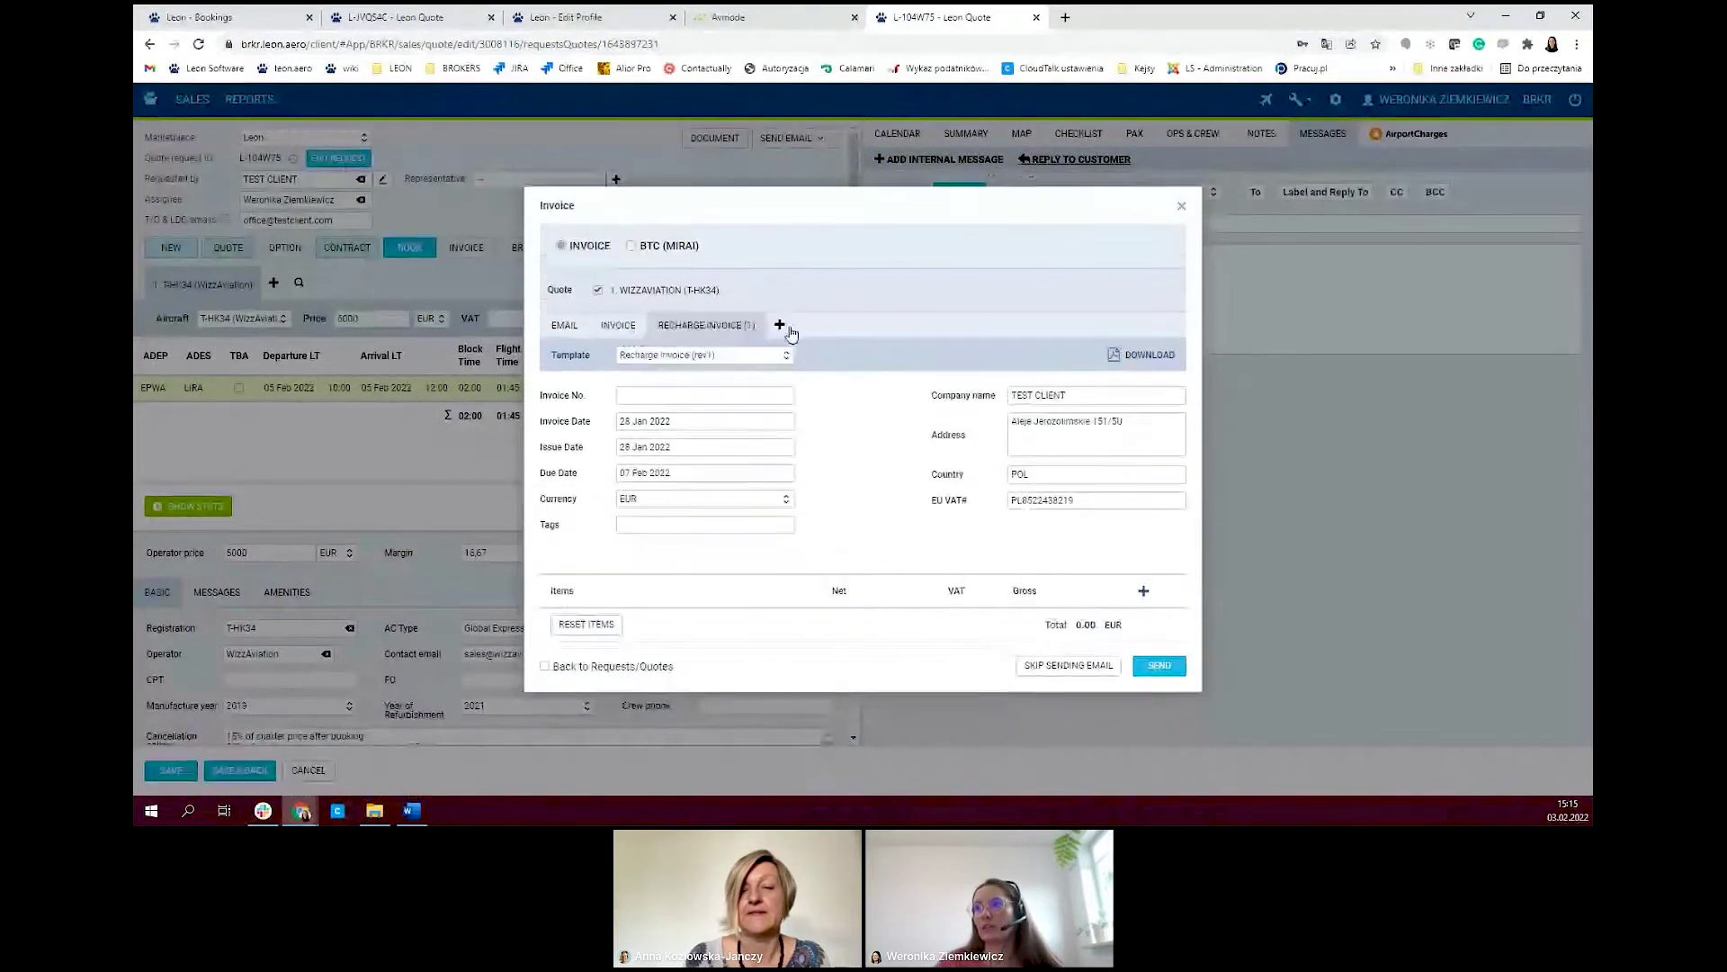
click(779, 325)
click(796, 379)
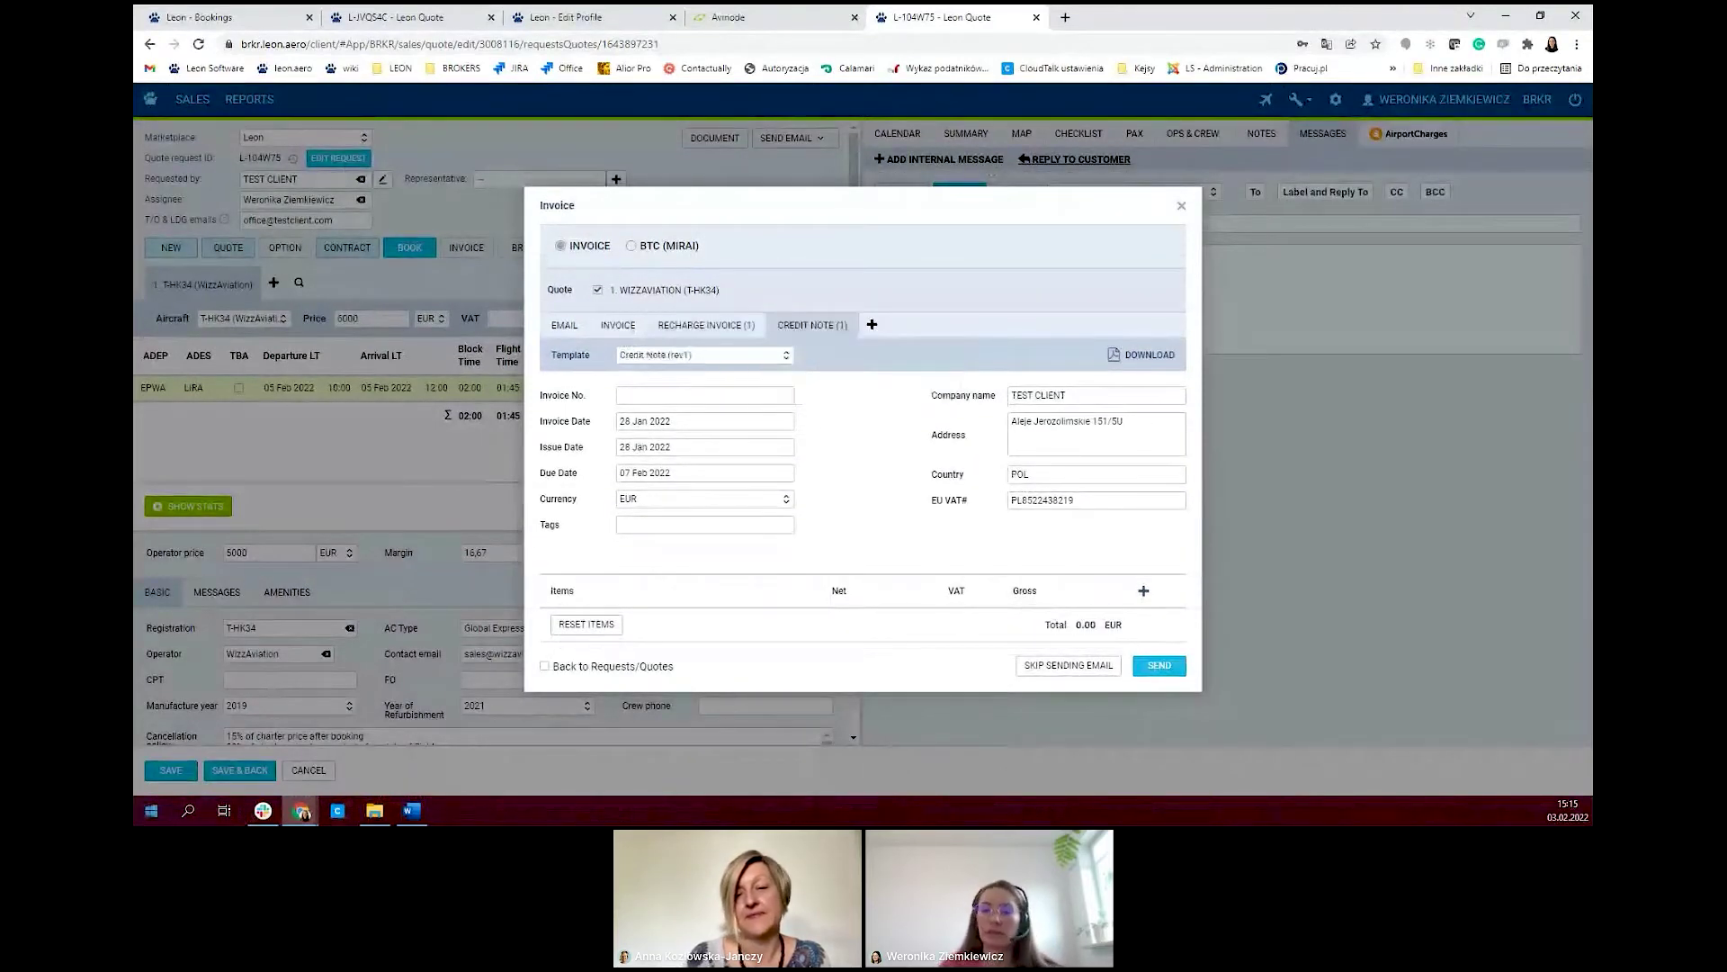
key(alt+Tab)
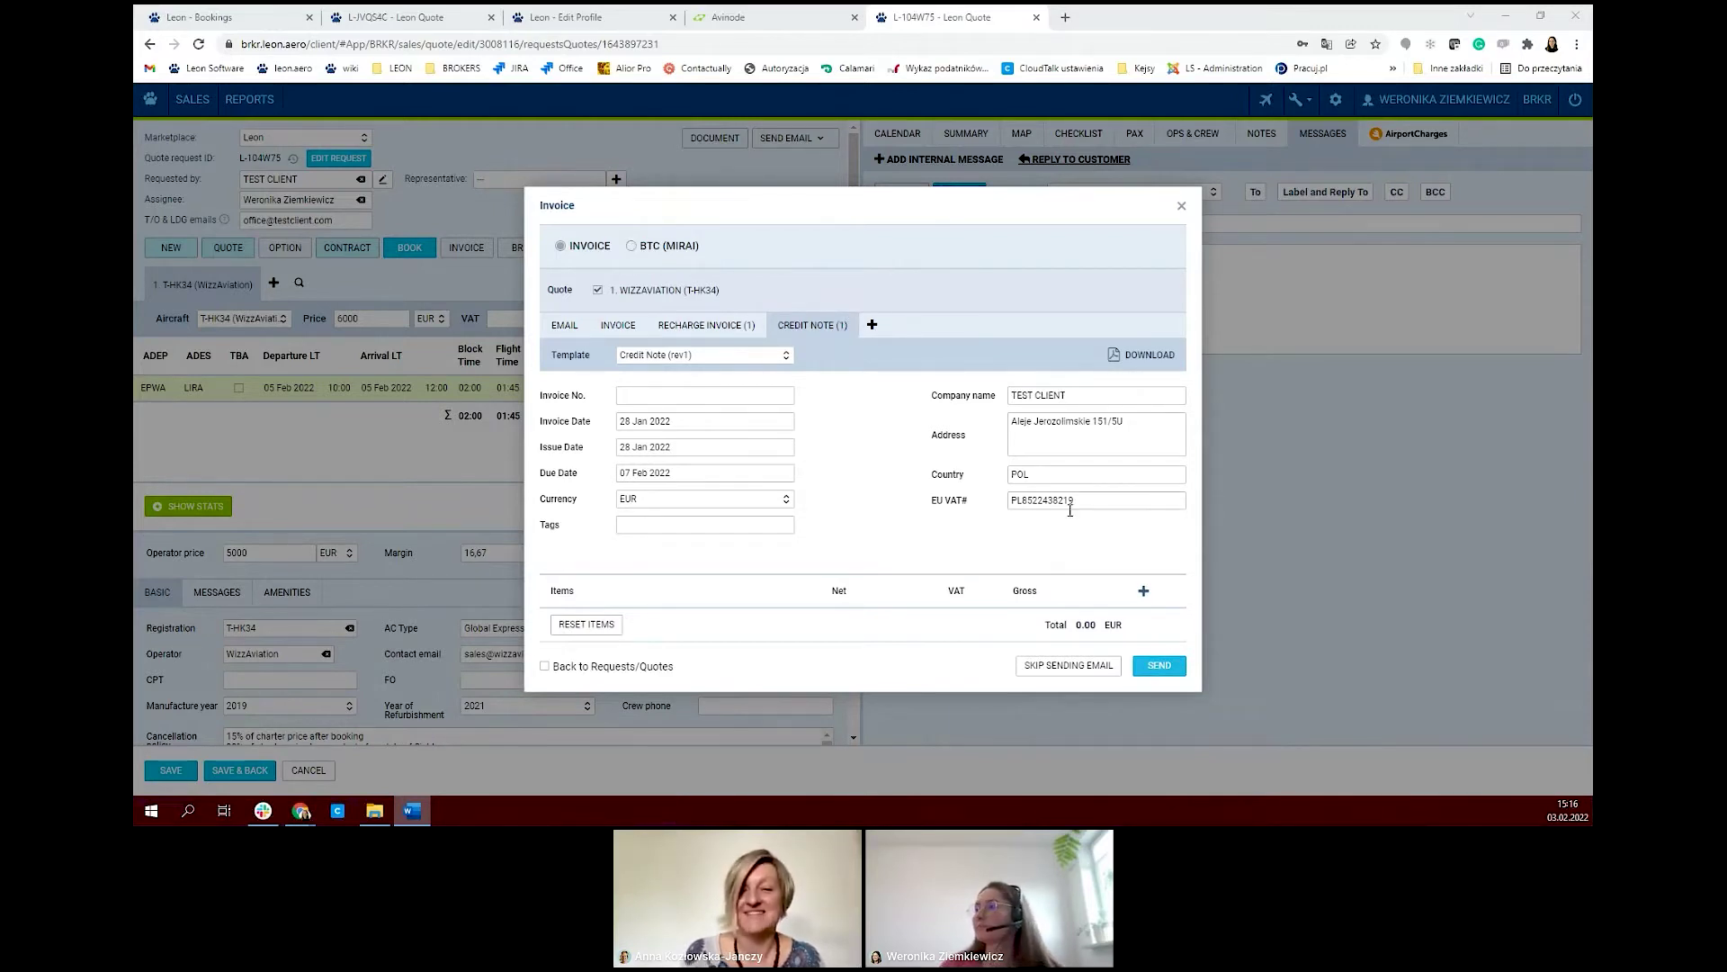
- Try to complete the invoice stage without sending the email, and discard the invoice with its added Recharge Invoice and Credit Note
click(1074, 670)
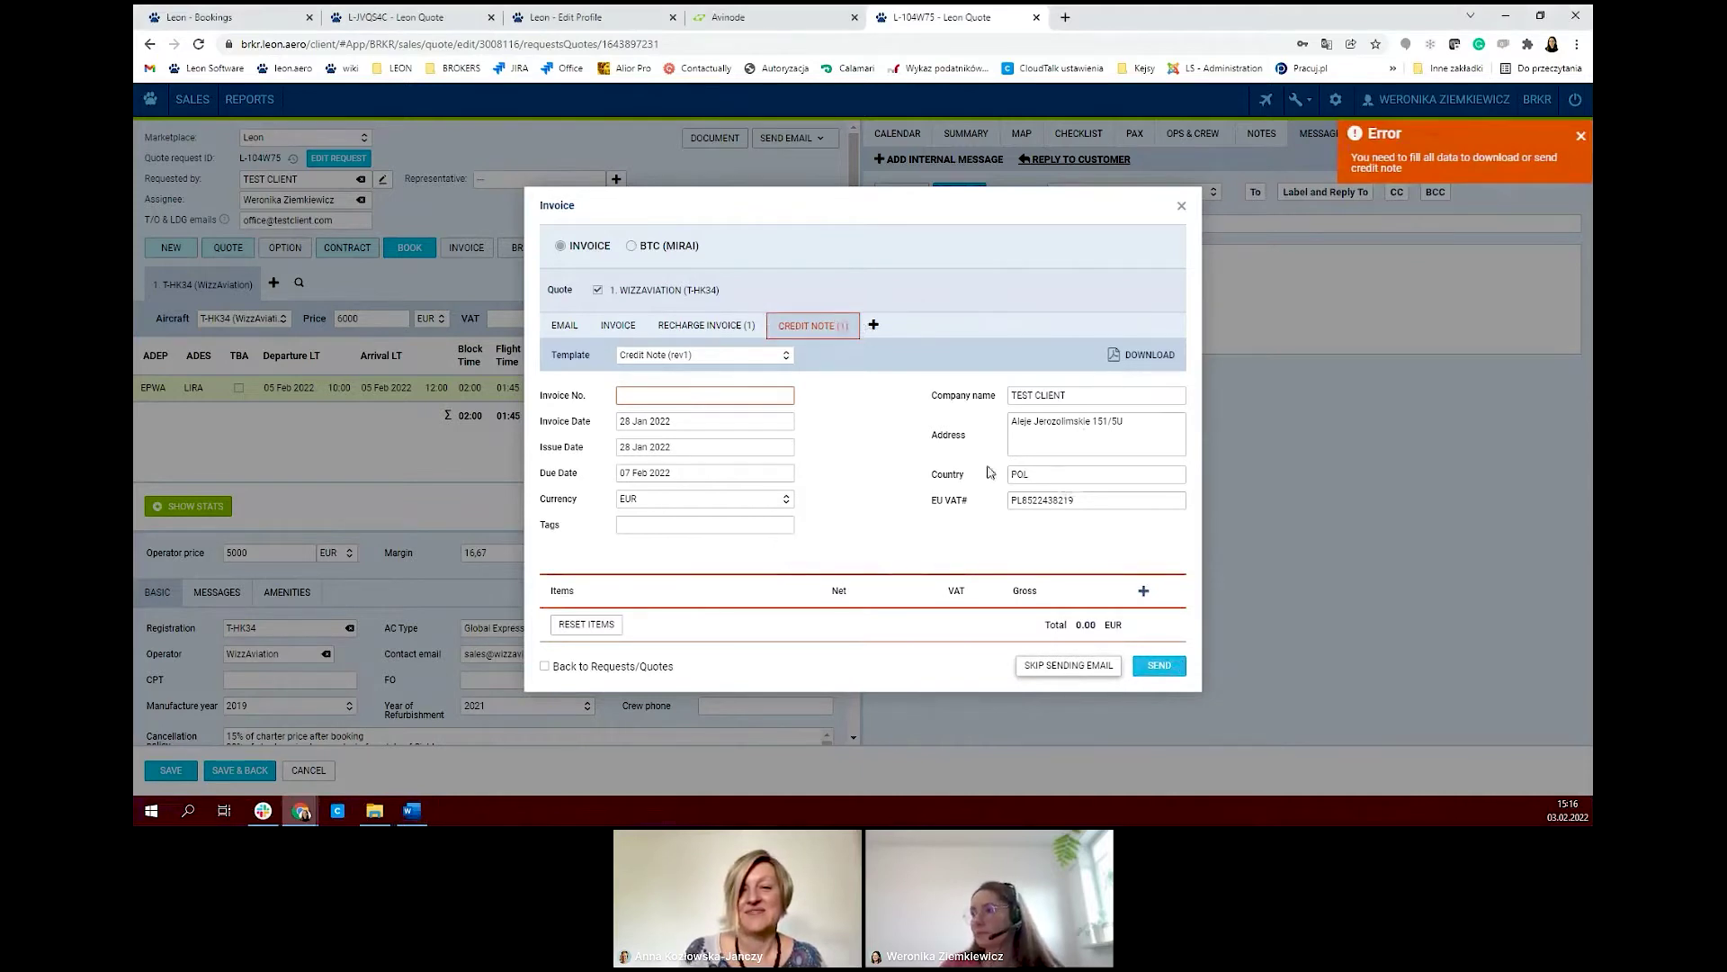
click(619, 625)
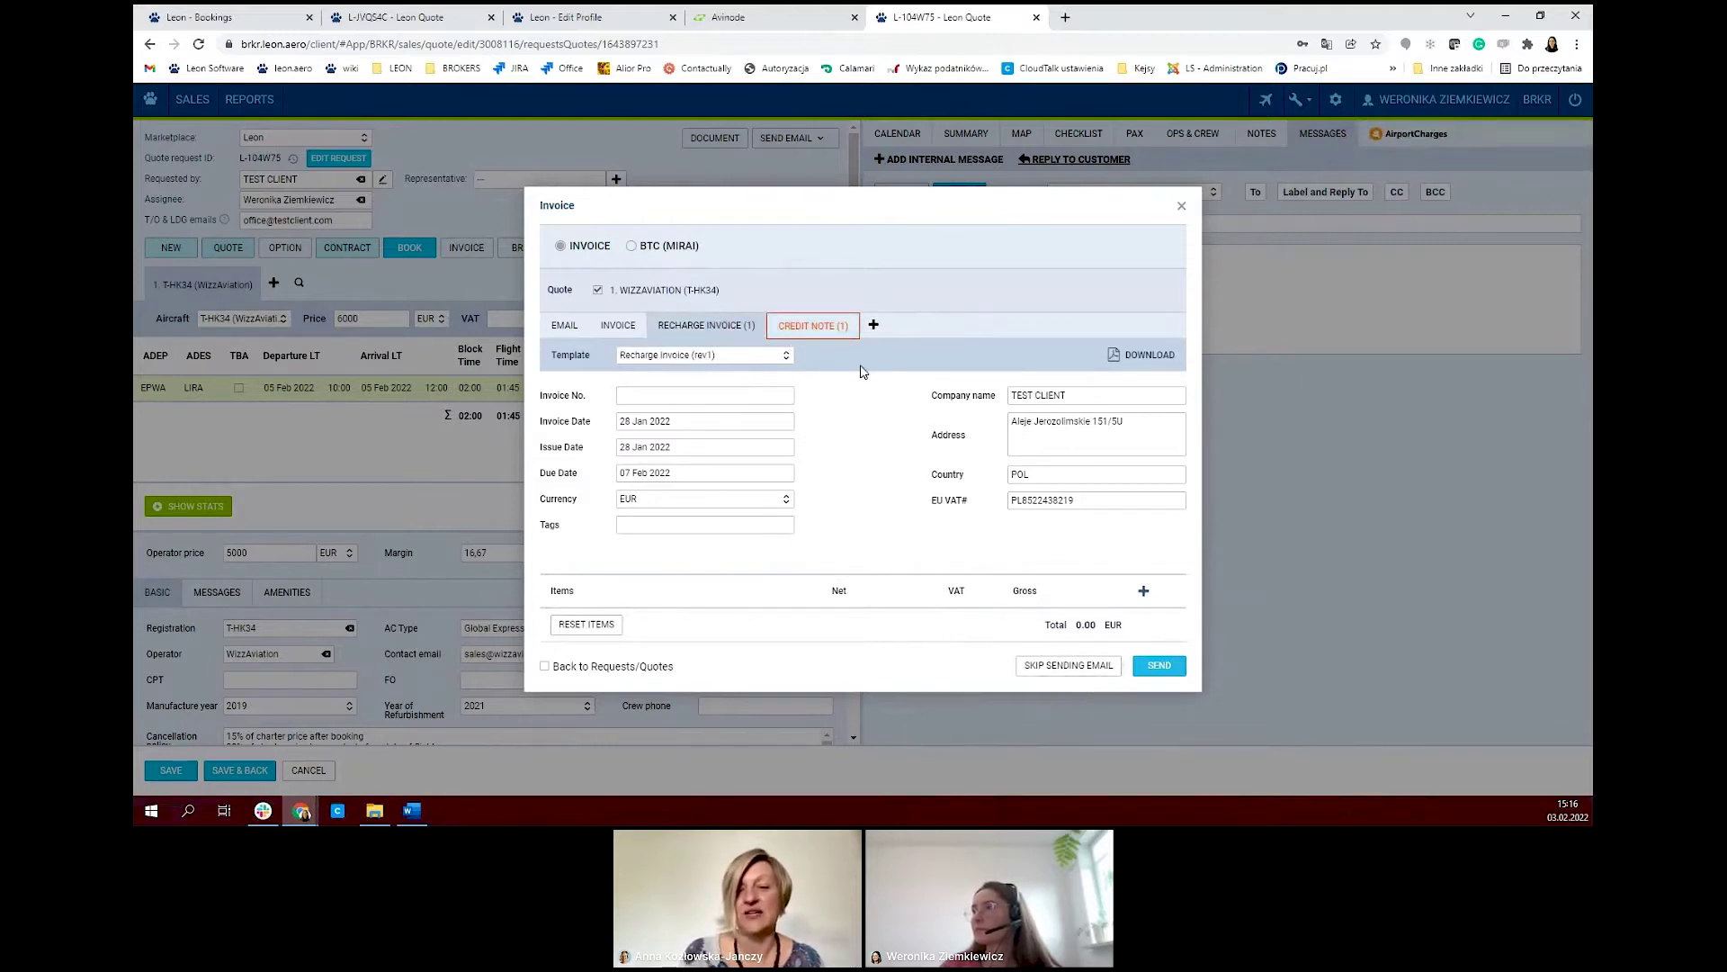
right_click(821, 327)
click(902, 302)
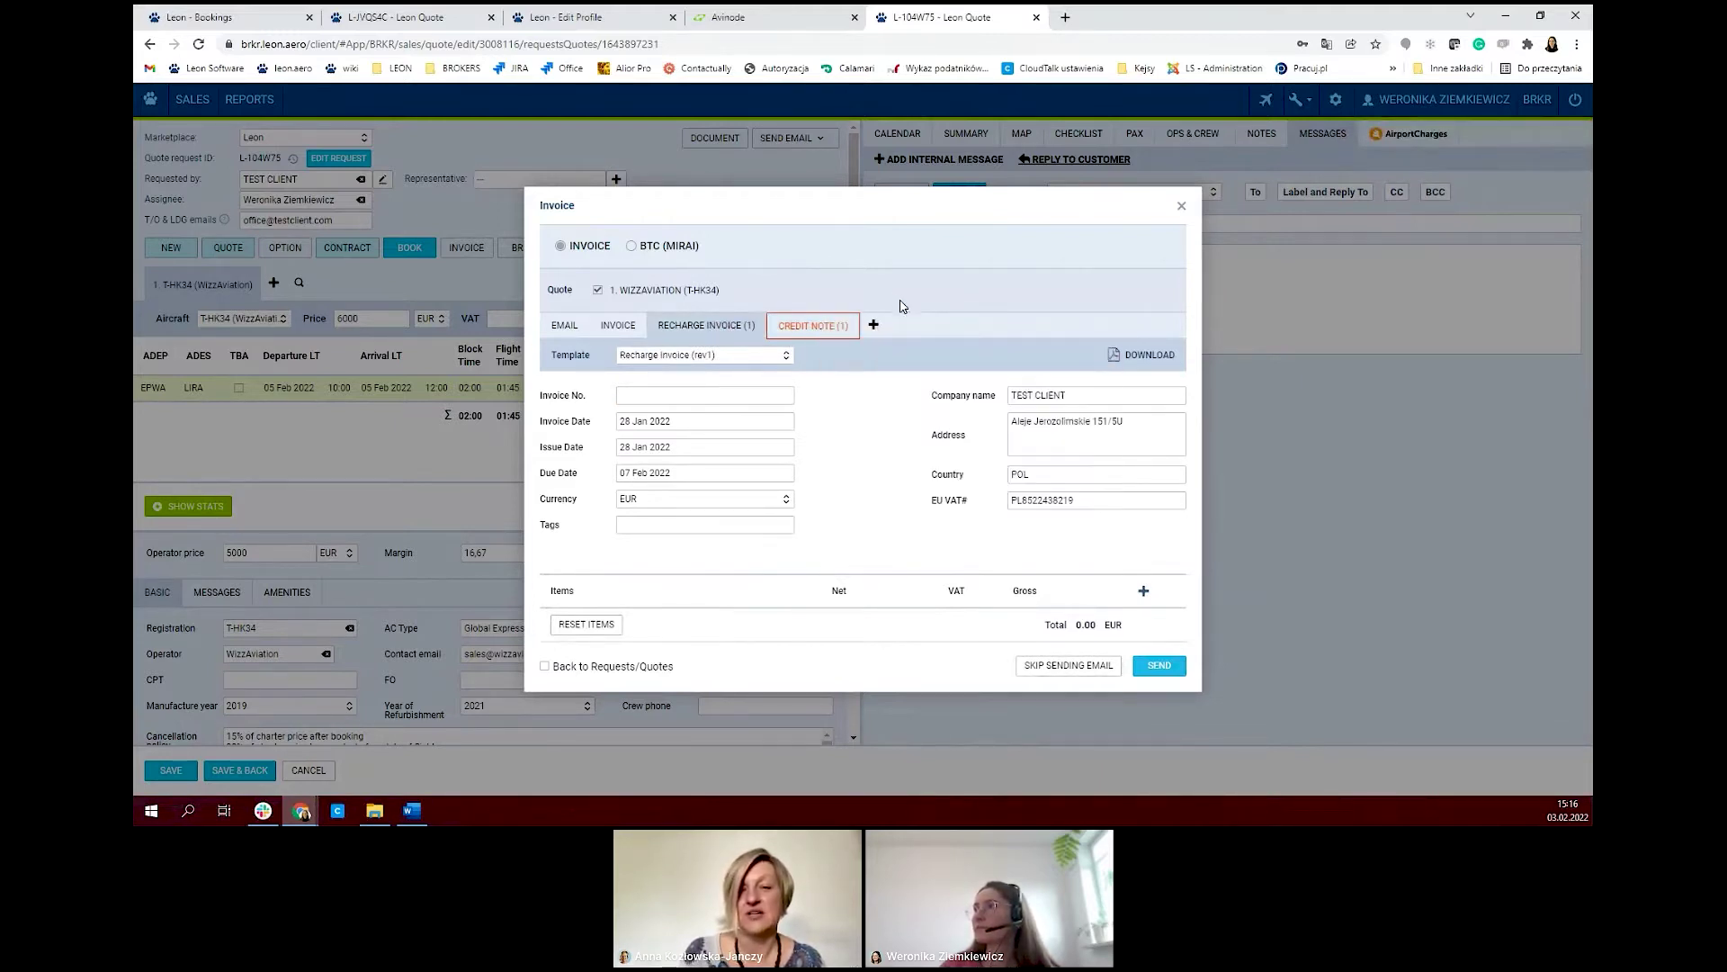
click(1181, 206)
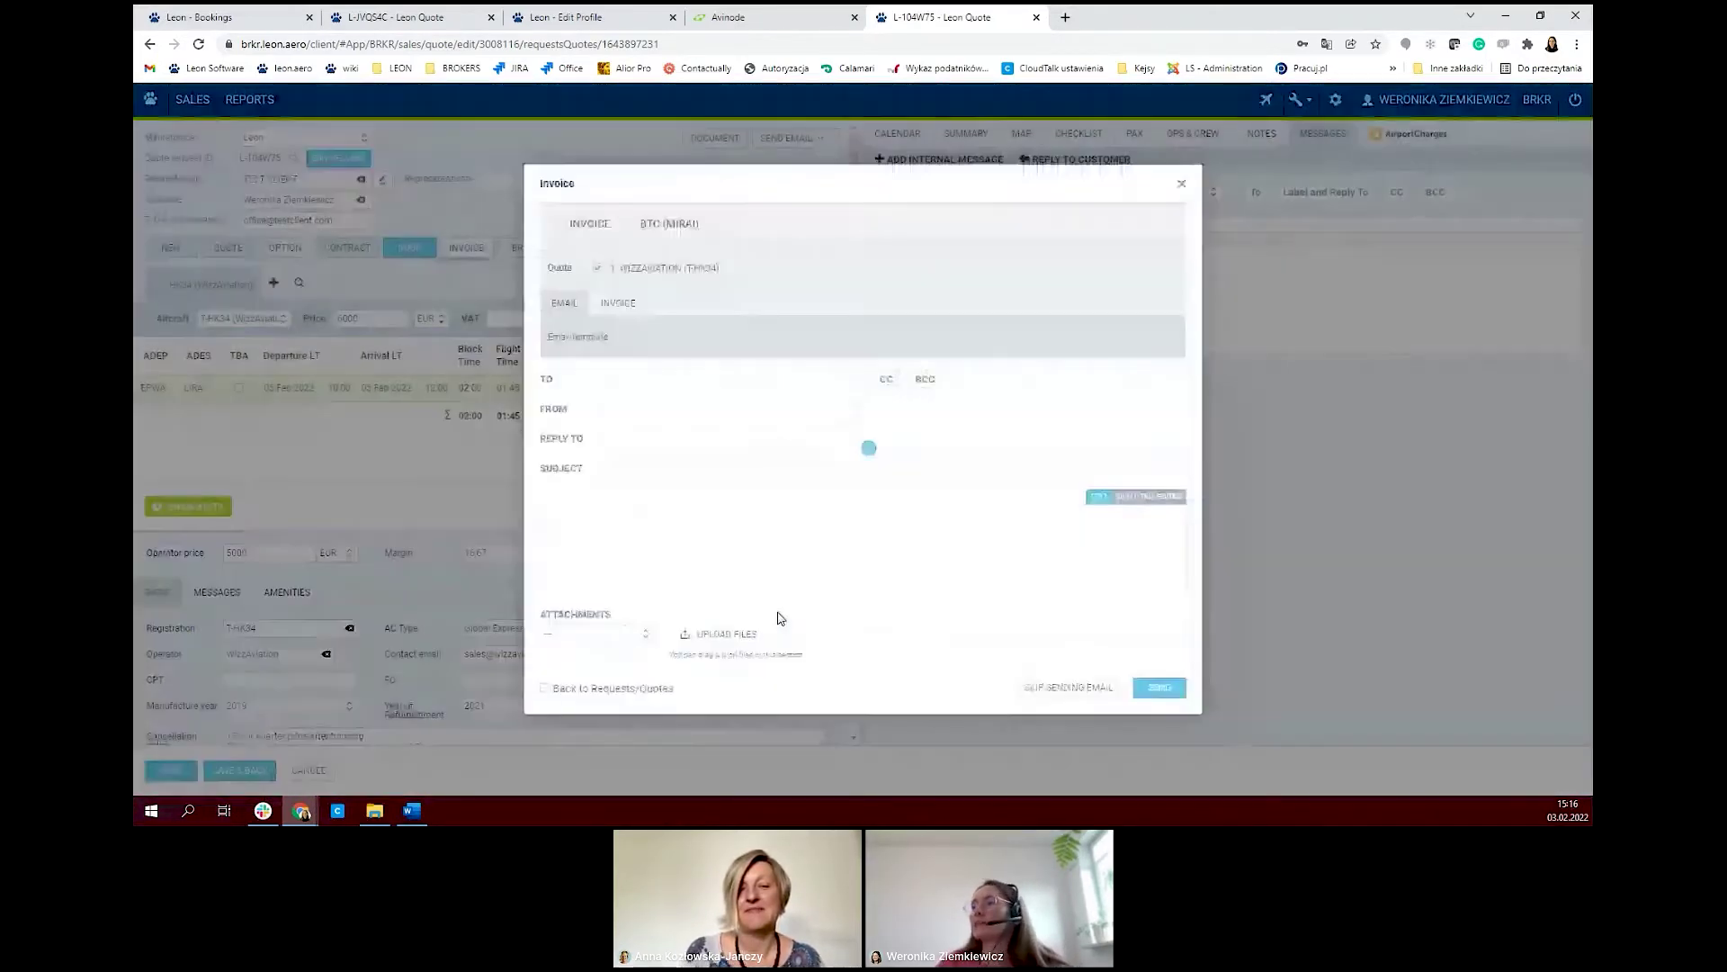
- Complete the invoice stage and the Flight Brief for the 05 FEB EPWA - LIRA leg without sending either email
click(1074, 689)
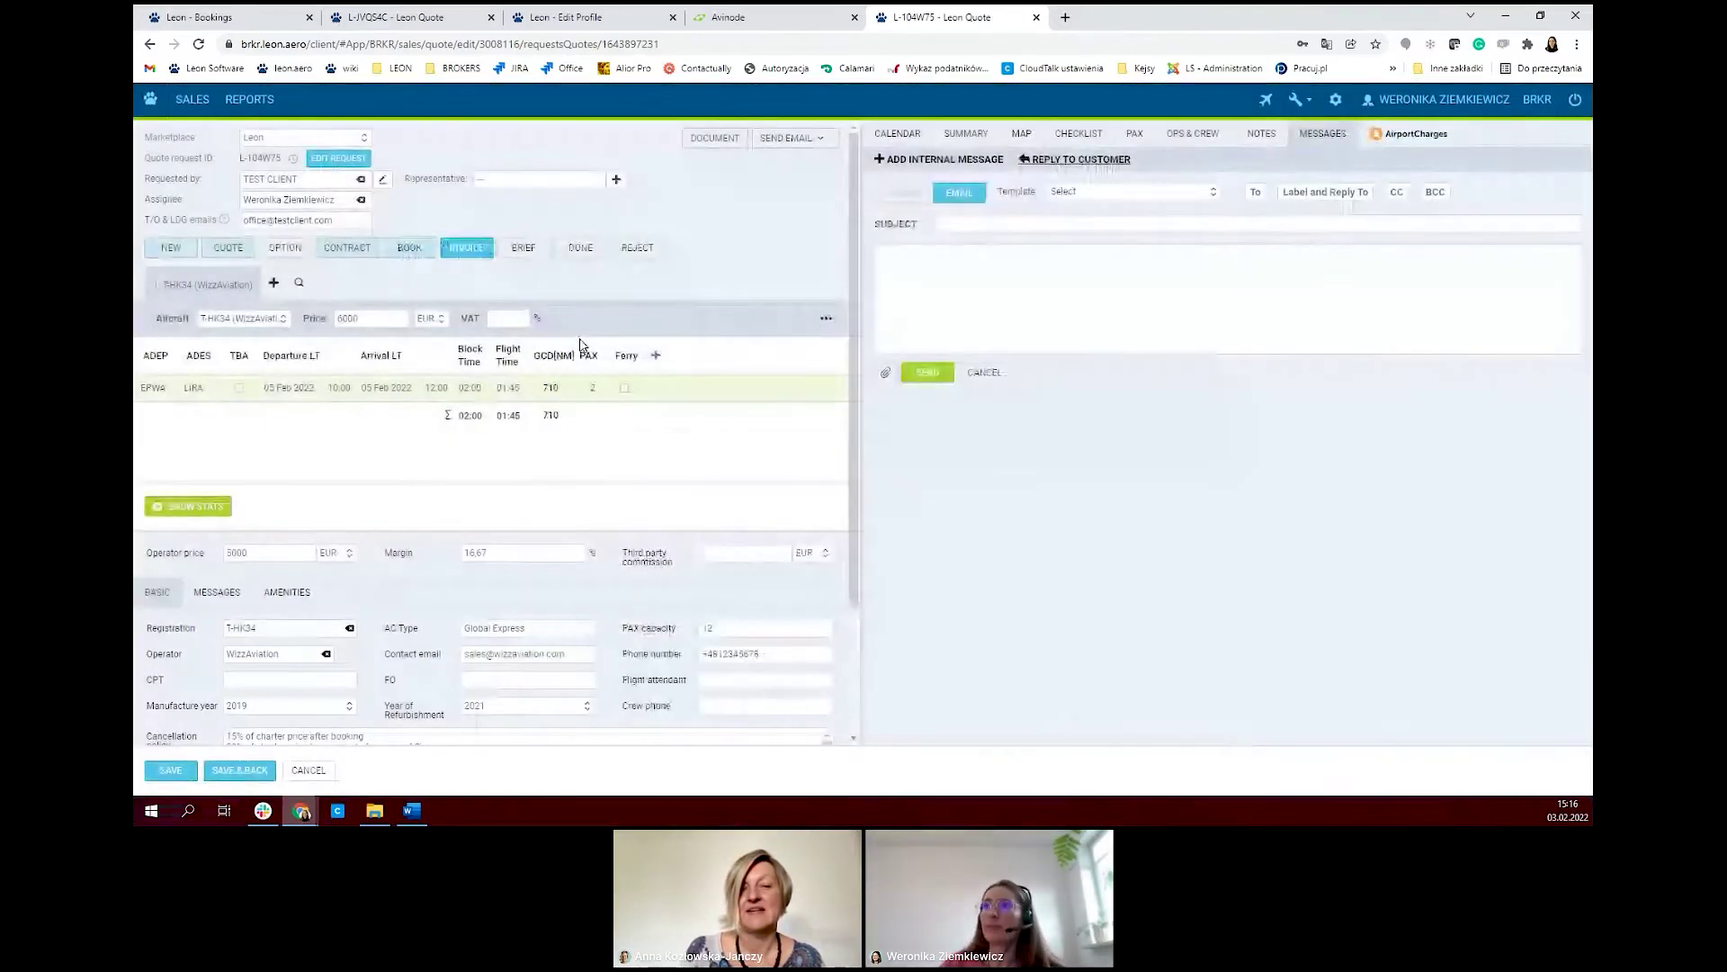
click(521, 250)
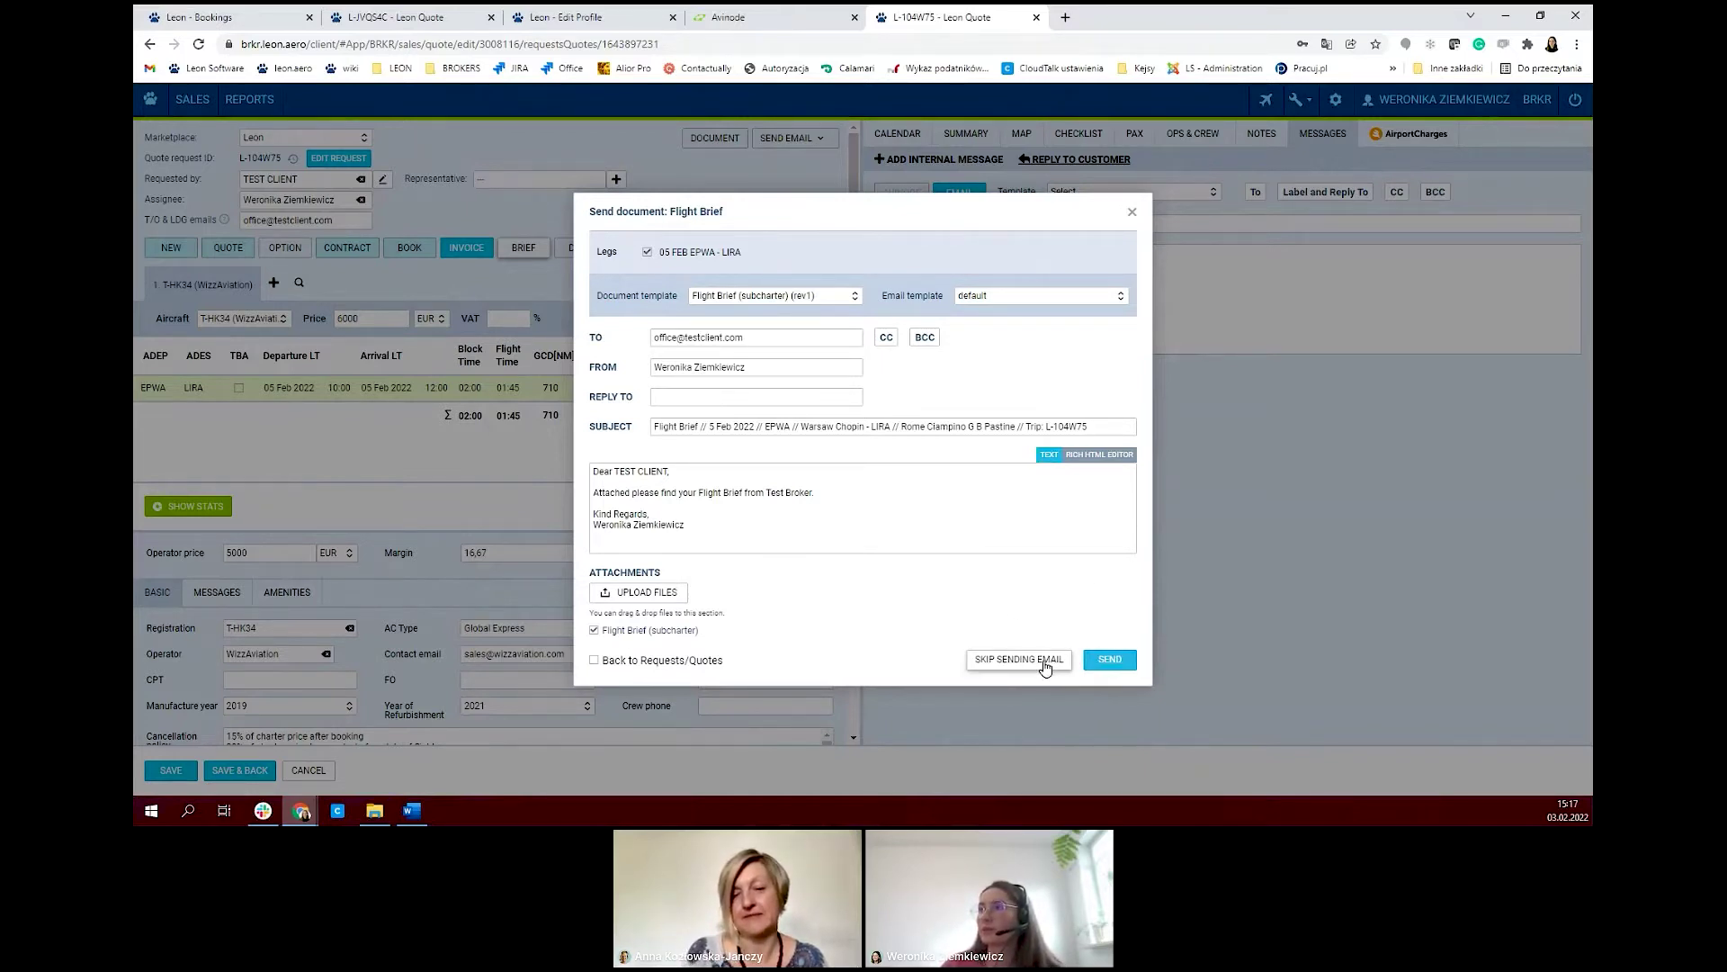
click(1018, 660)
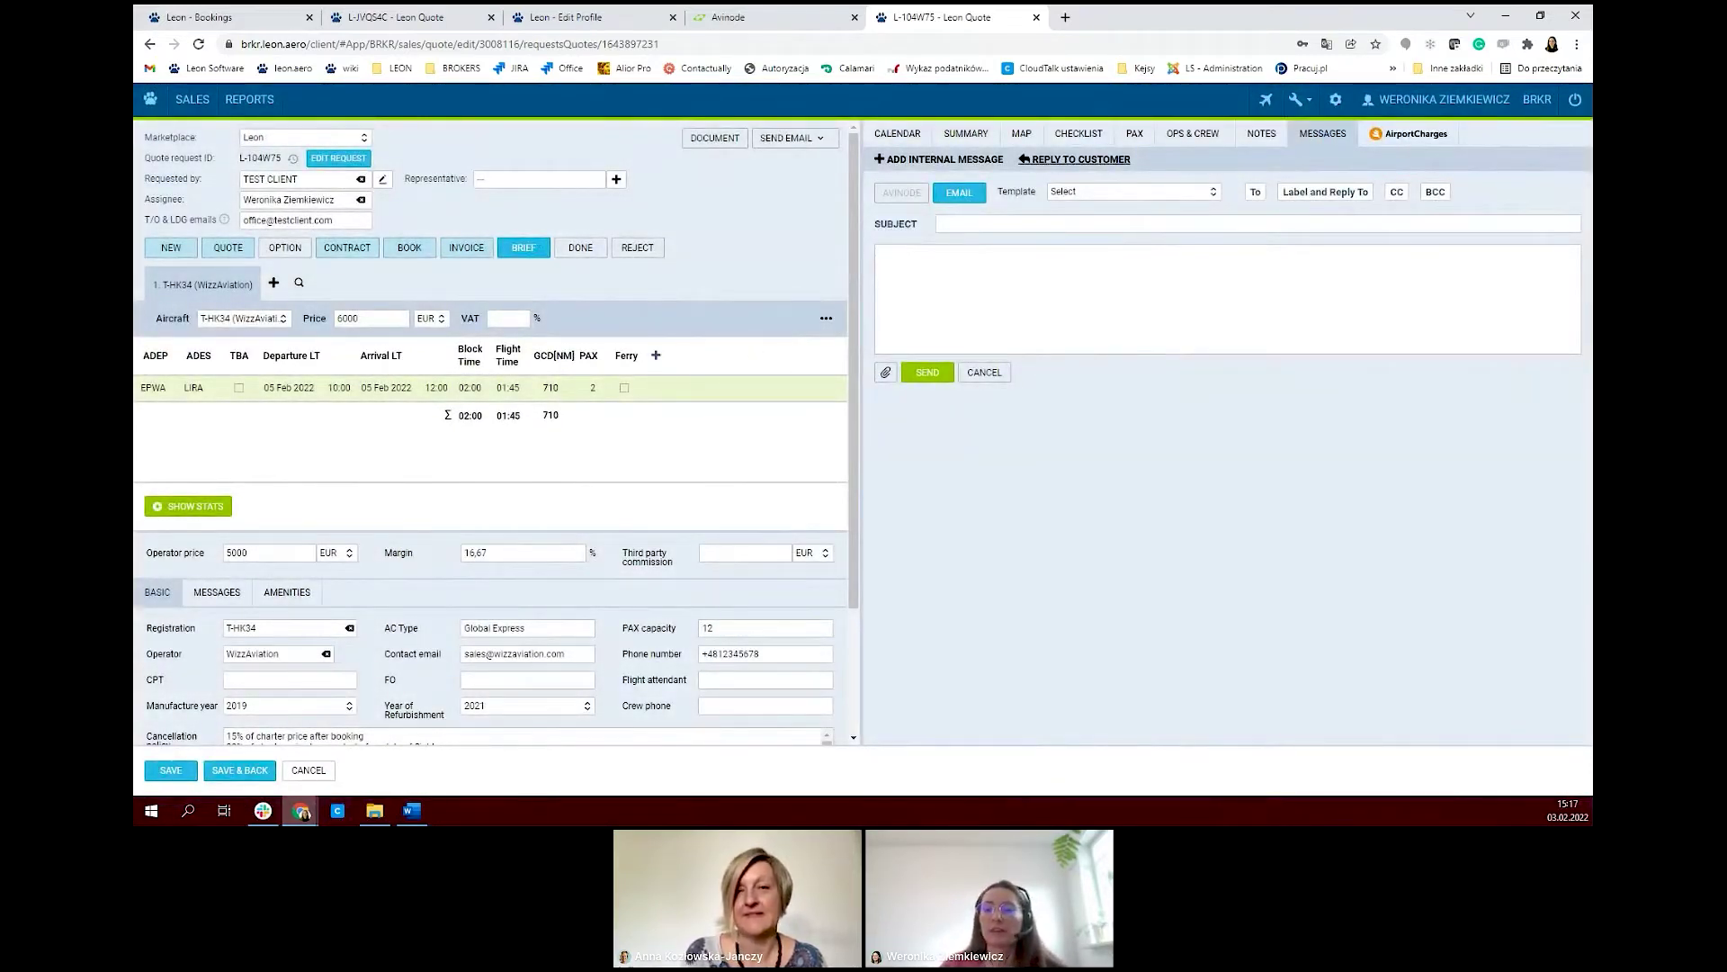
- Mark the EPWA - LIRA request as done and return to the Requests/Quotes list
click(582, 253)
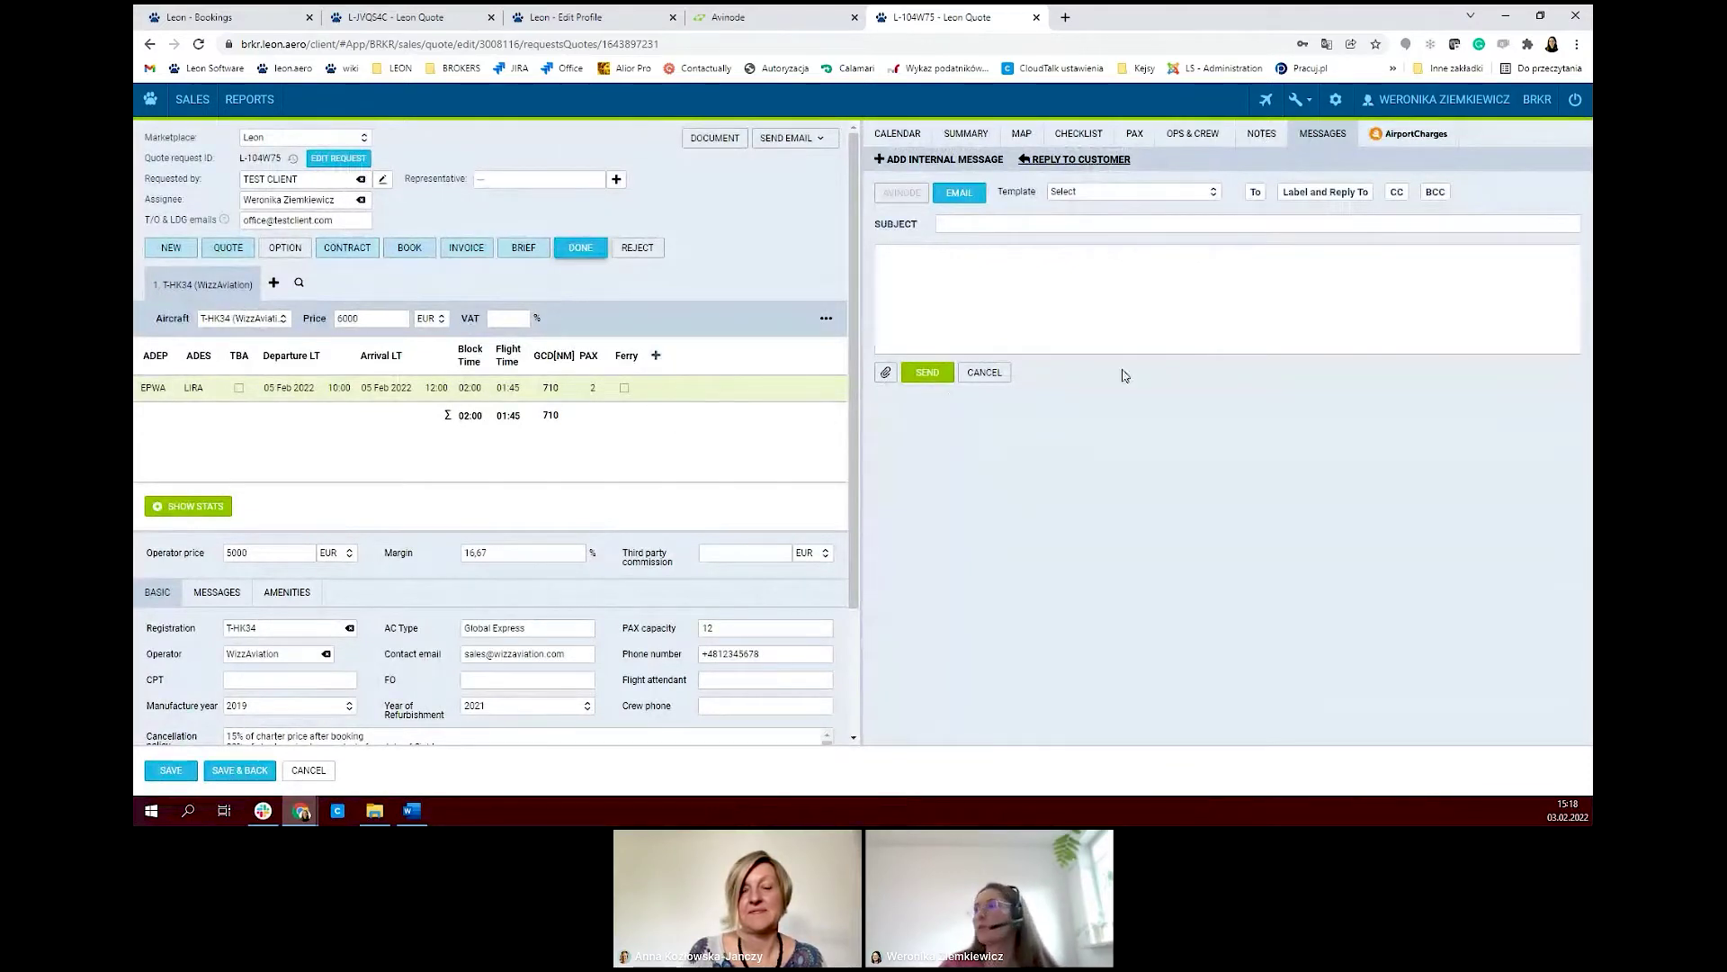
click(193, 99)
click(212, 135)
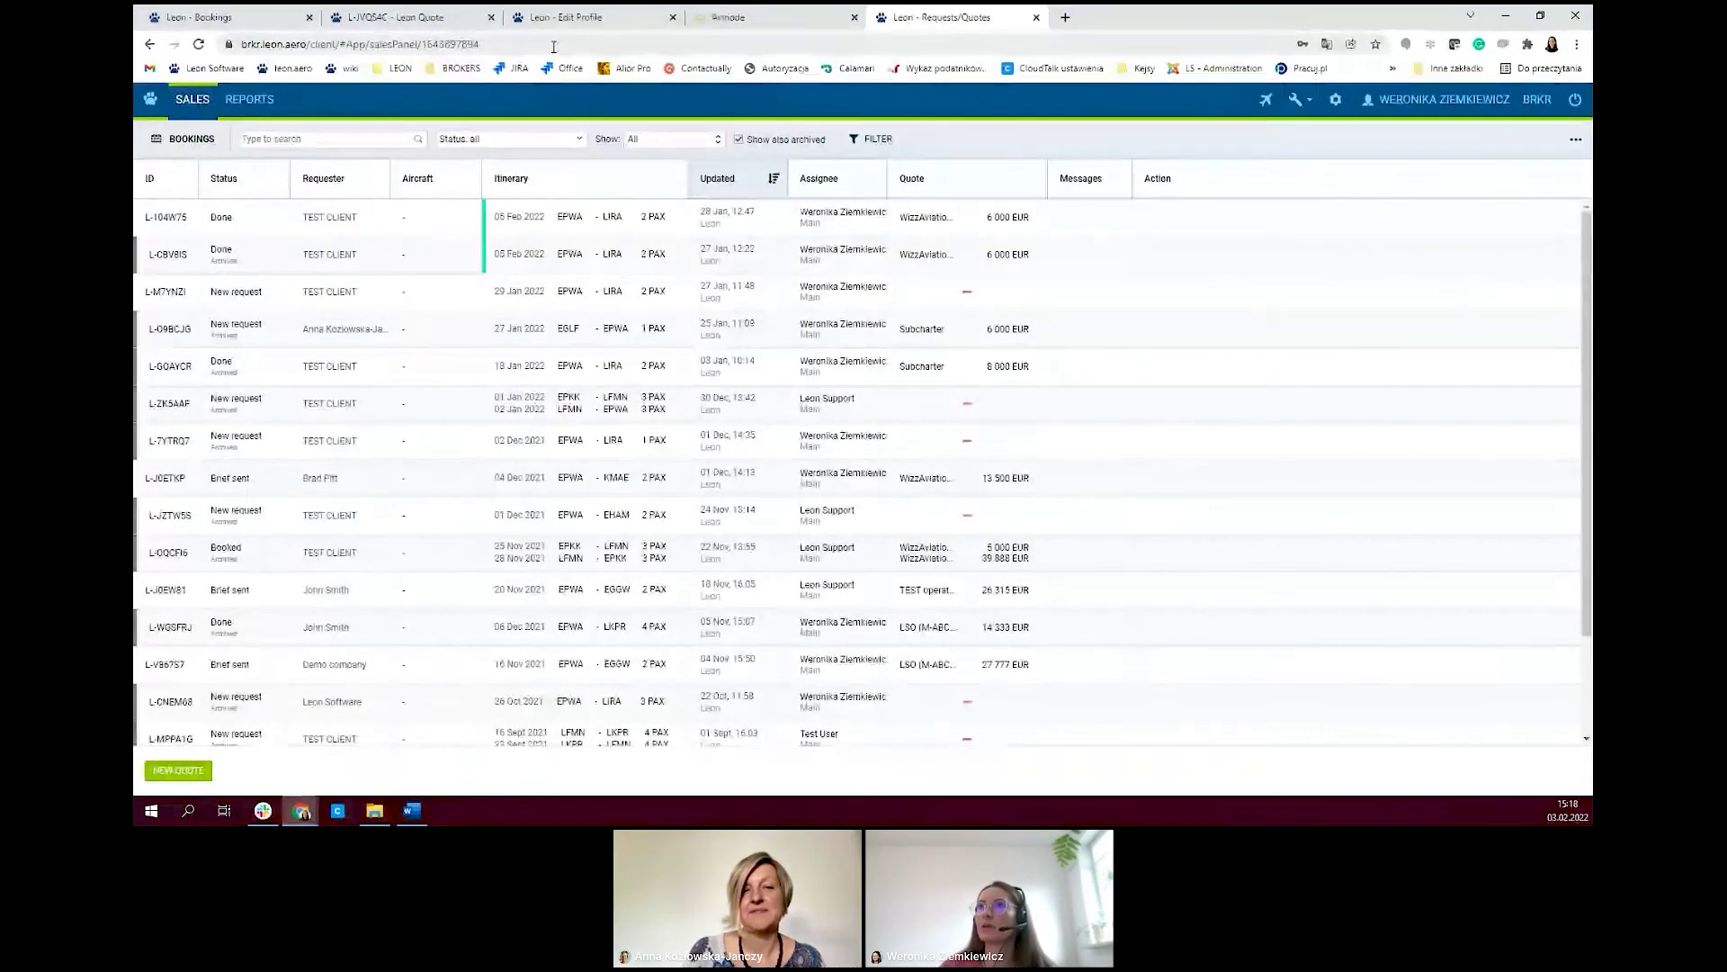
- Switch to the staging site's user profile page, place it last among the open pages, and open its Requests/Quotes list
click(557, 19)
drag(557, 20, 917, 20)
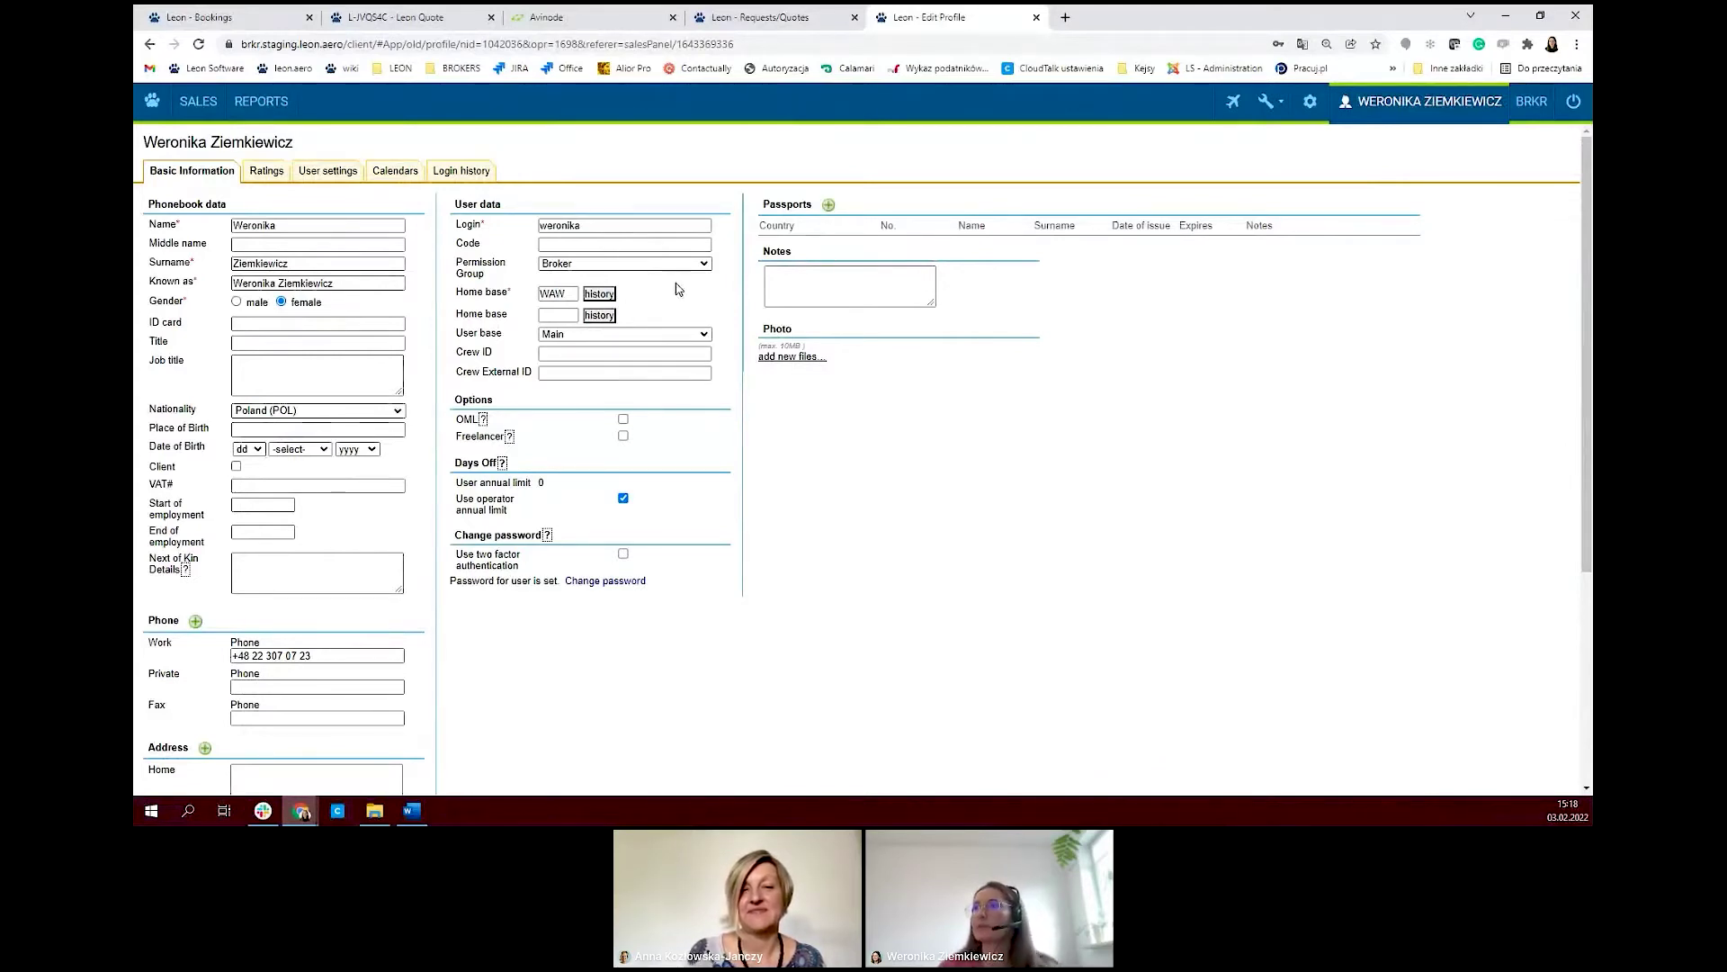
click(214, 117)
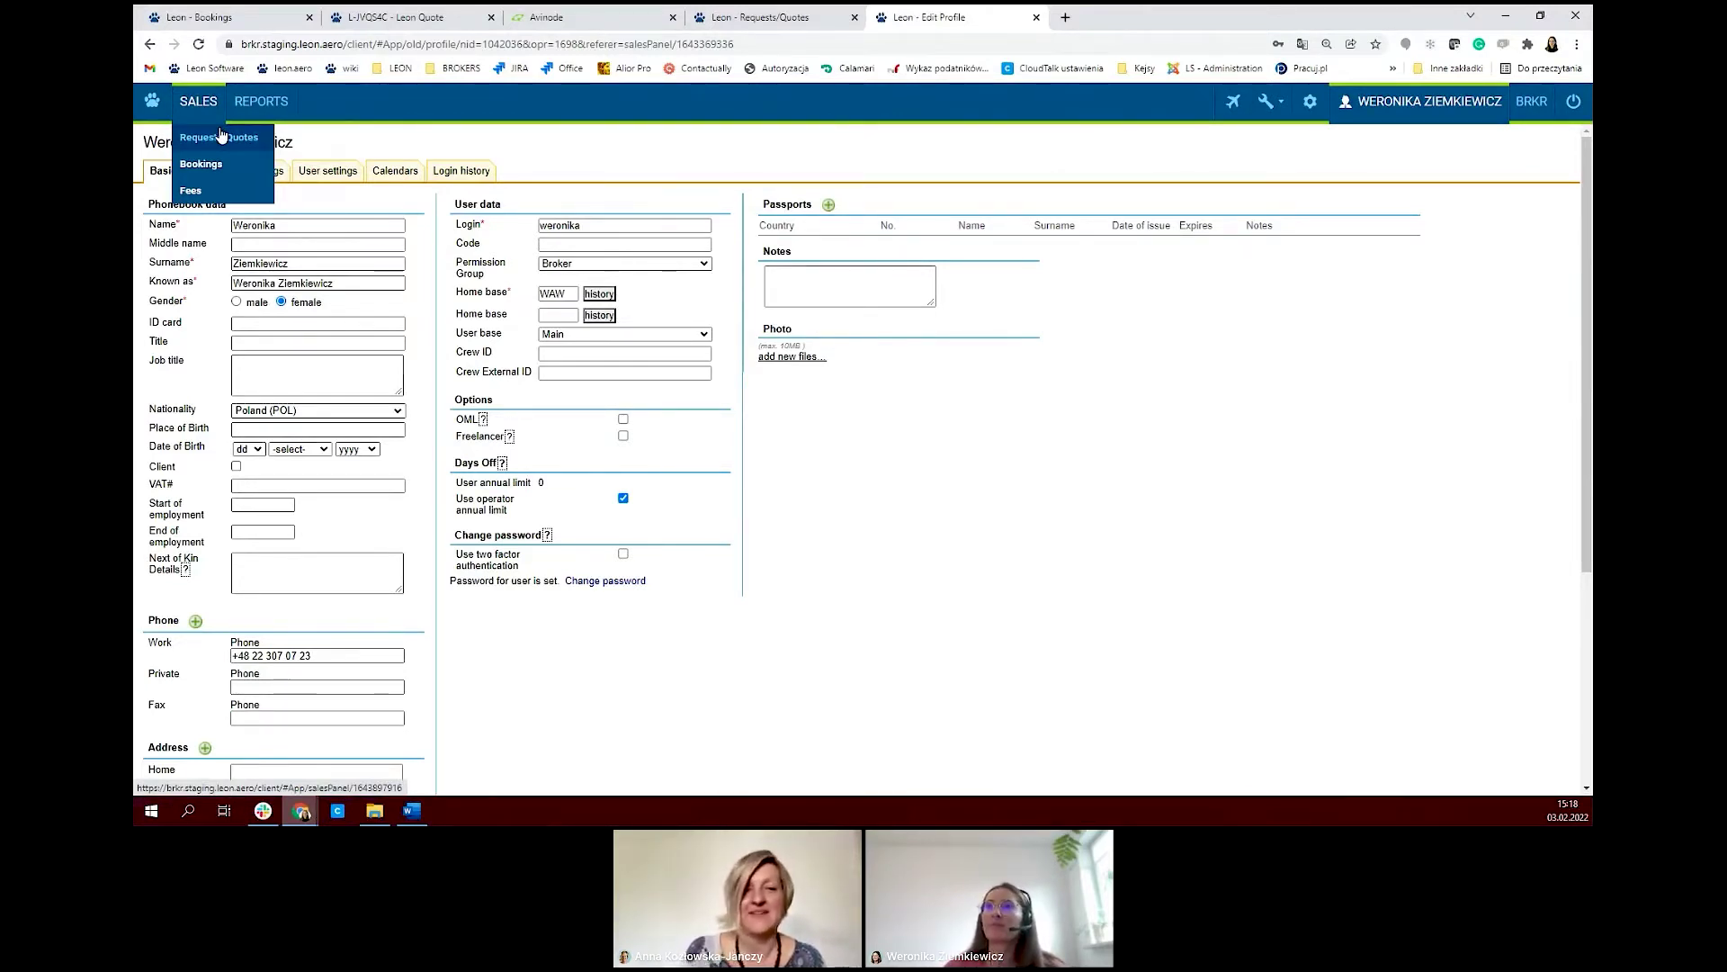
click(209, 137)
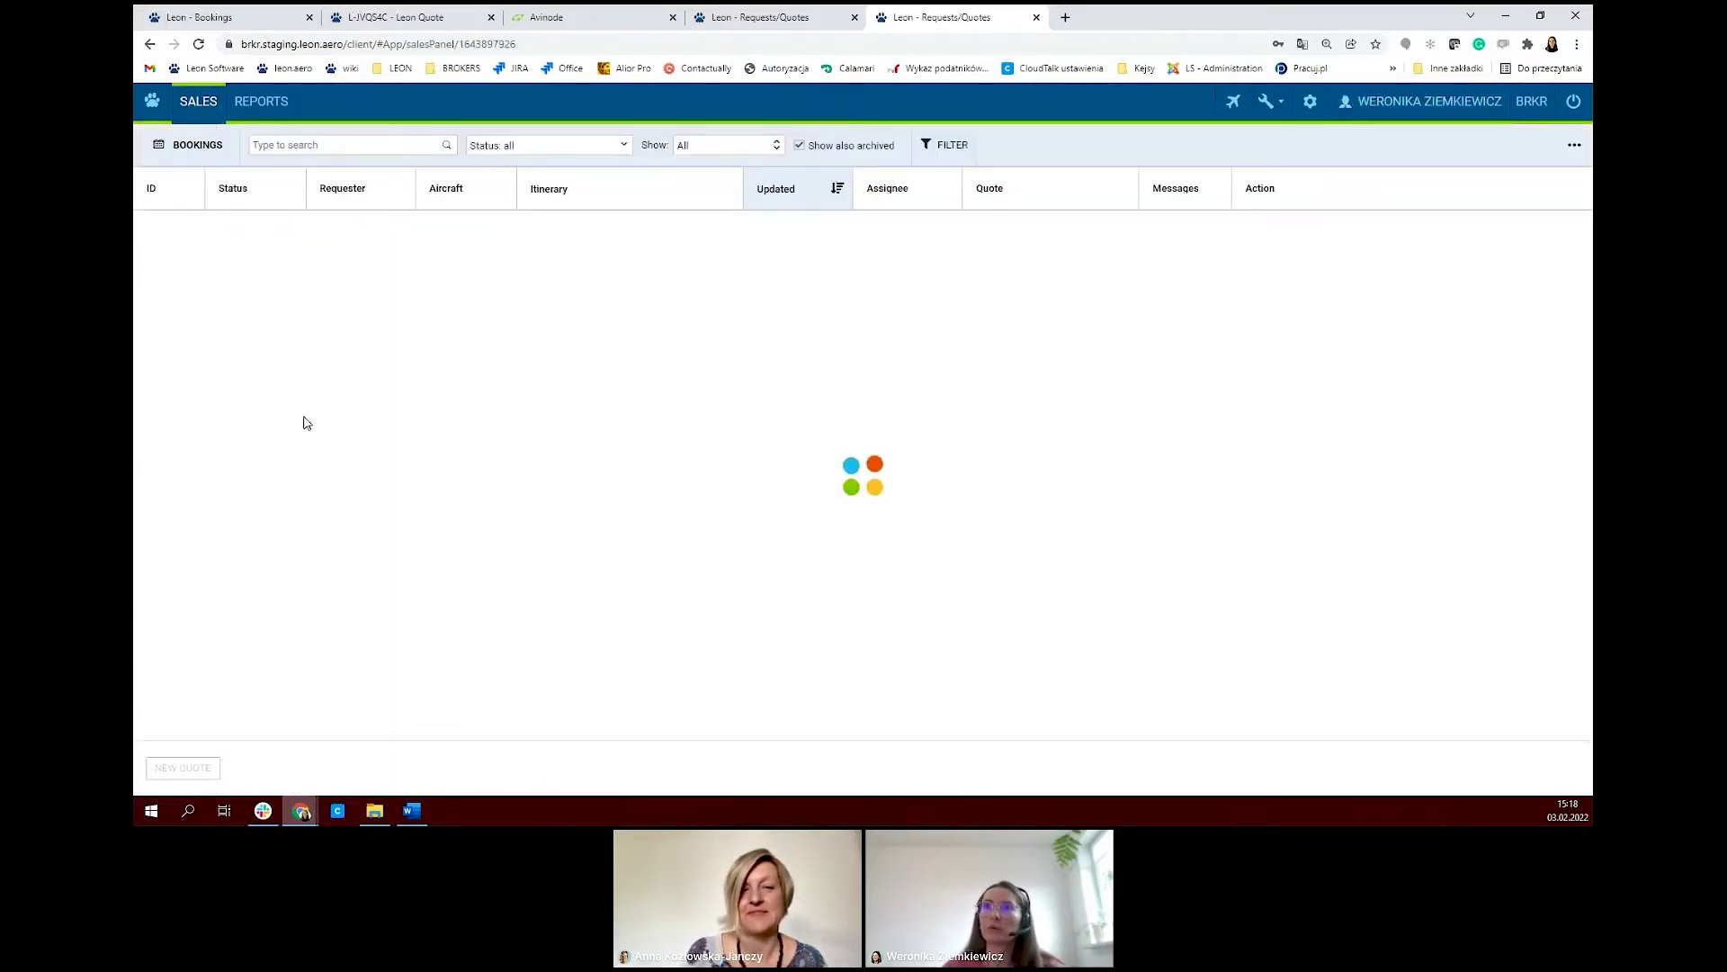
- Start a new quote request for TEST CLIENT with Super midsize jet as the minimum category
click(182, 769)
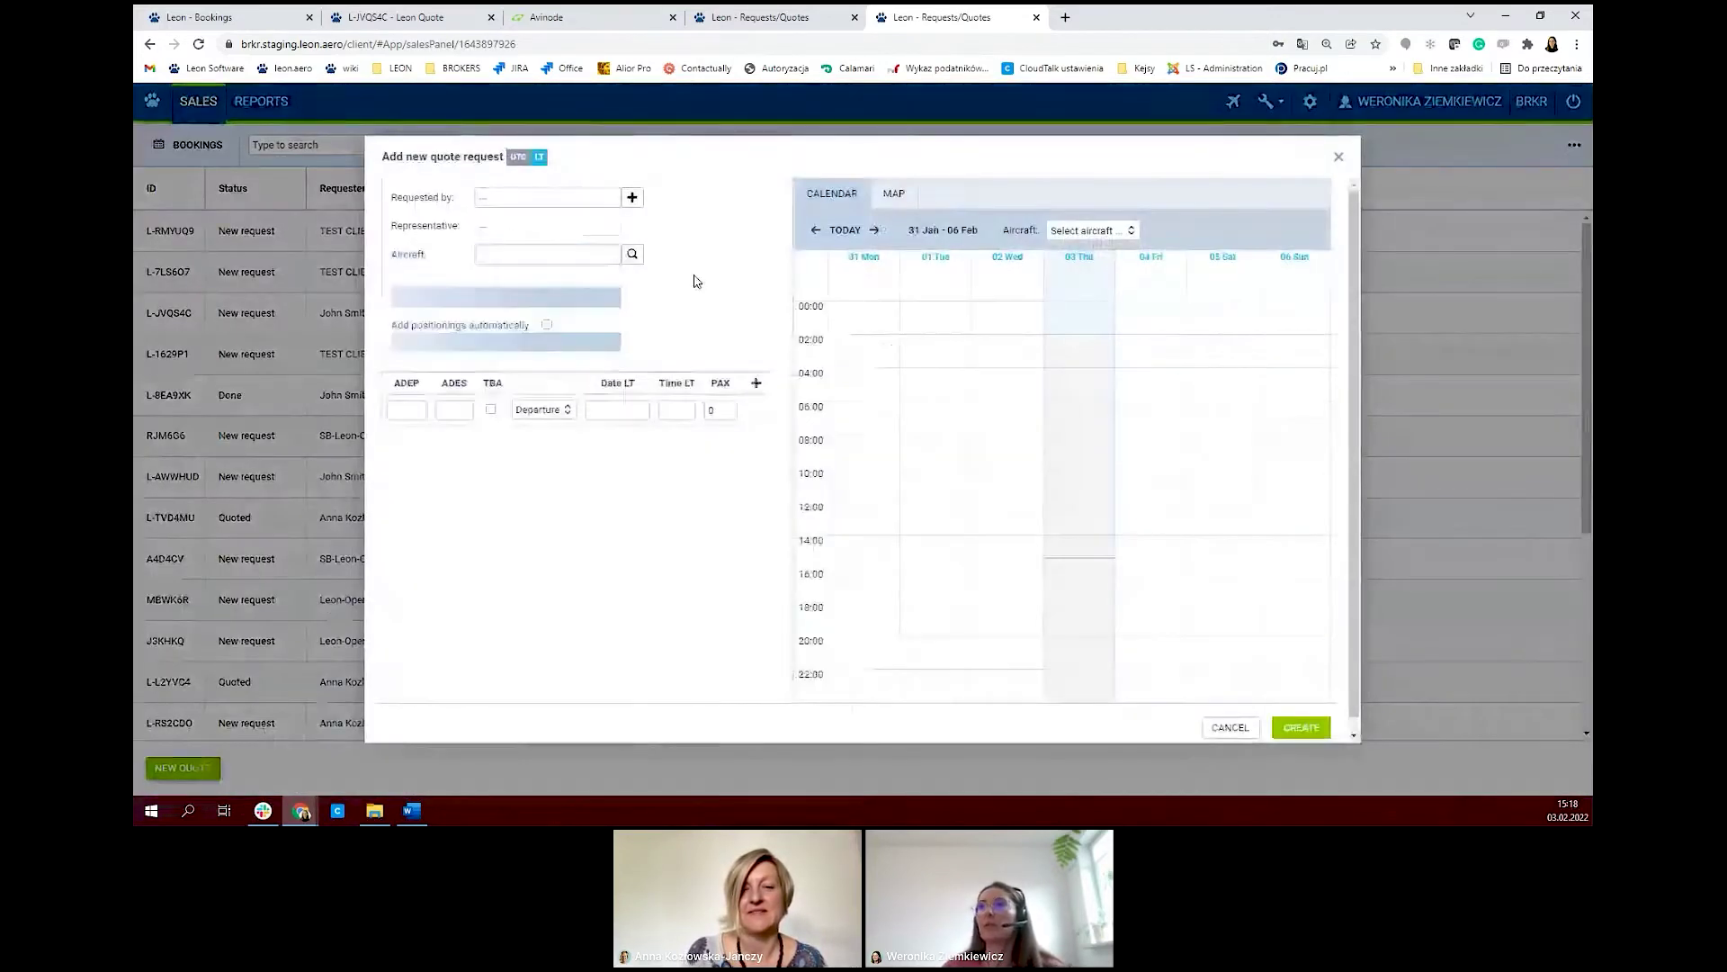
click(523, 199)
text(test)
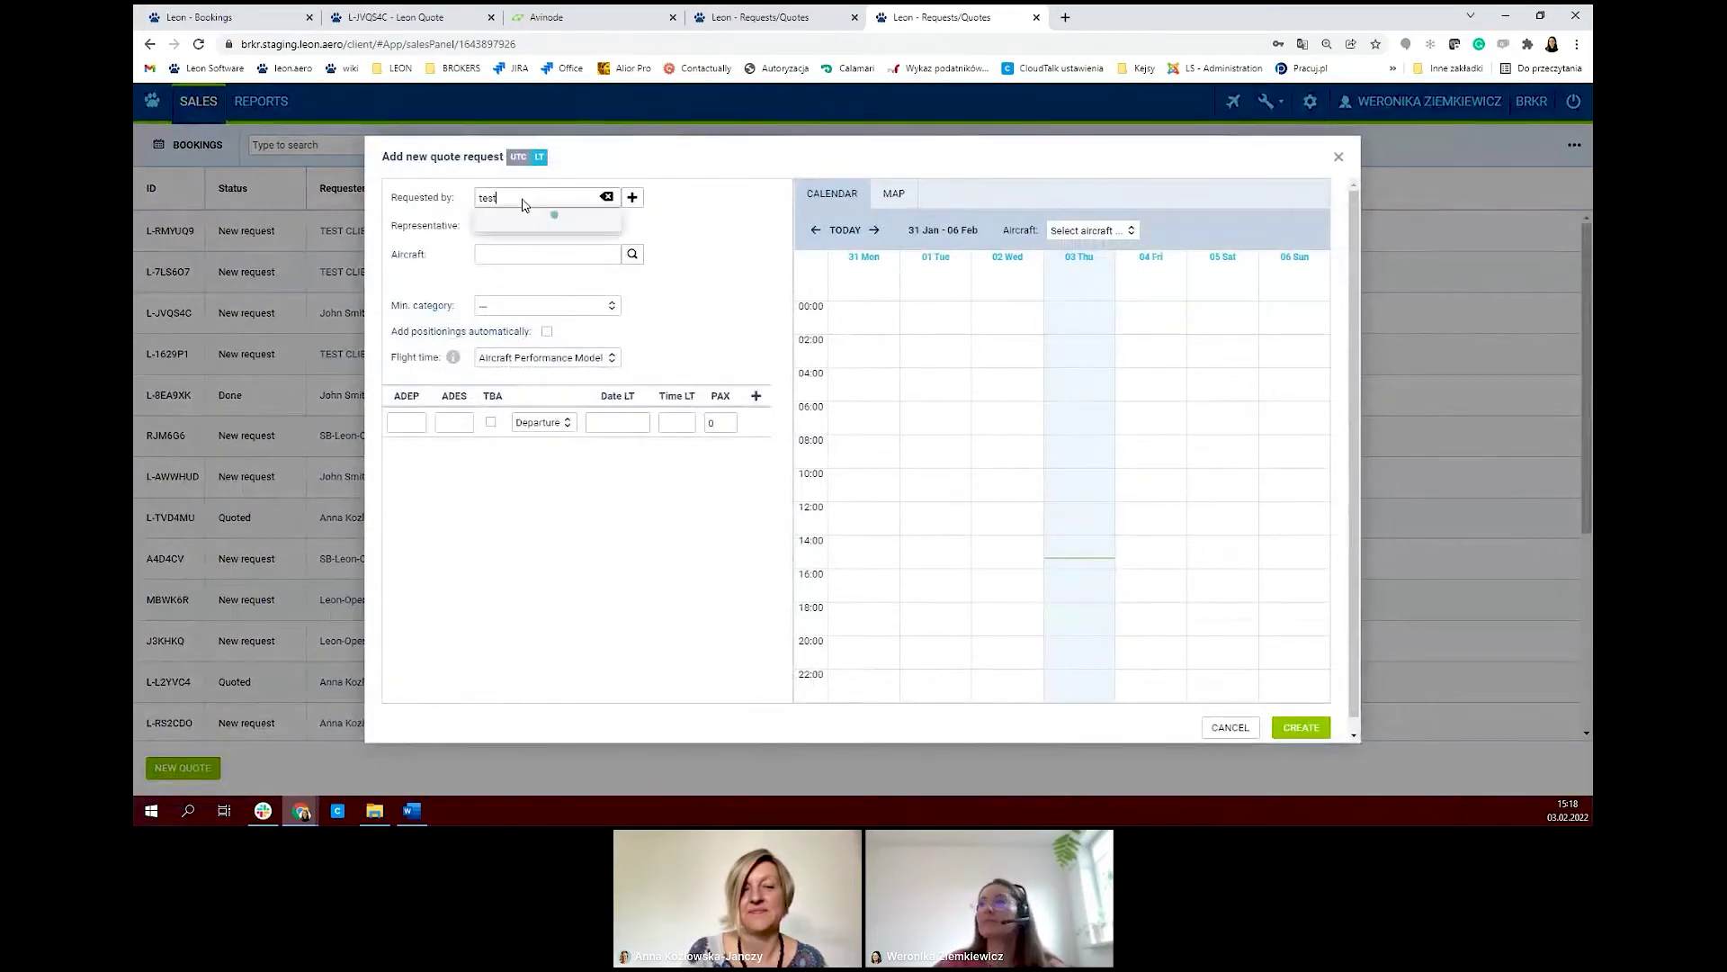
click(522, 220)
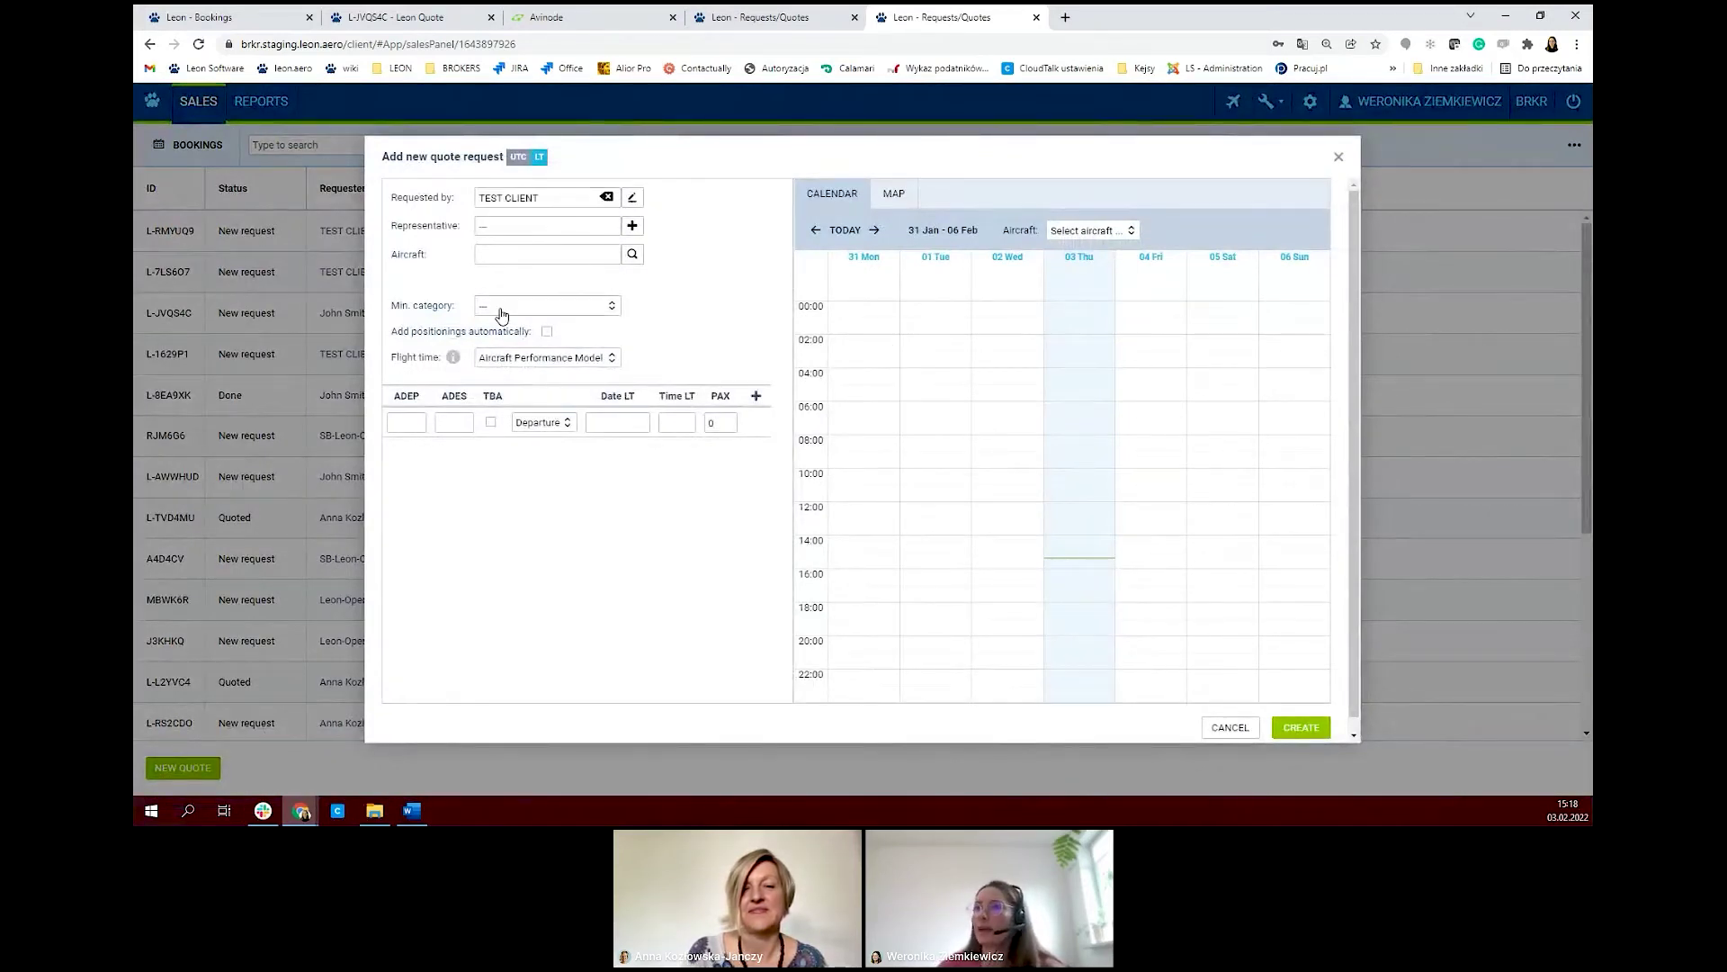
click(505, 307)
click(538, 446)
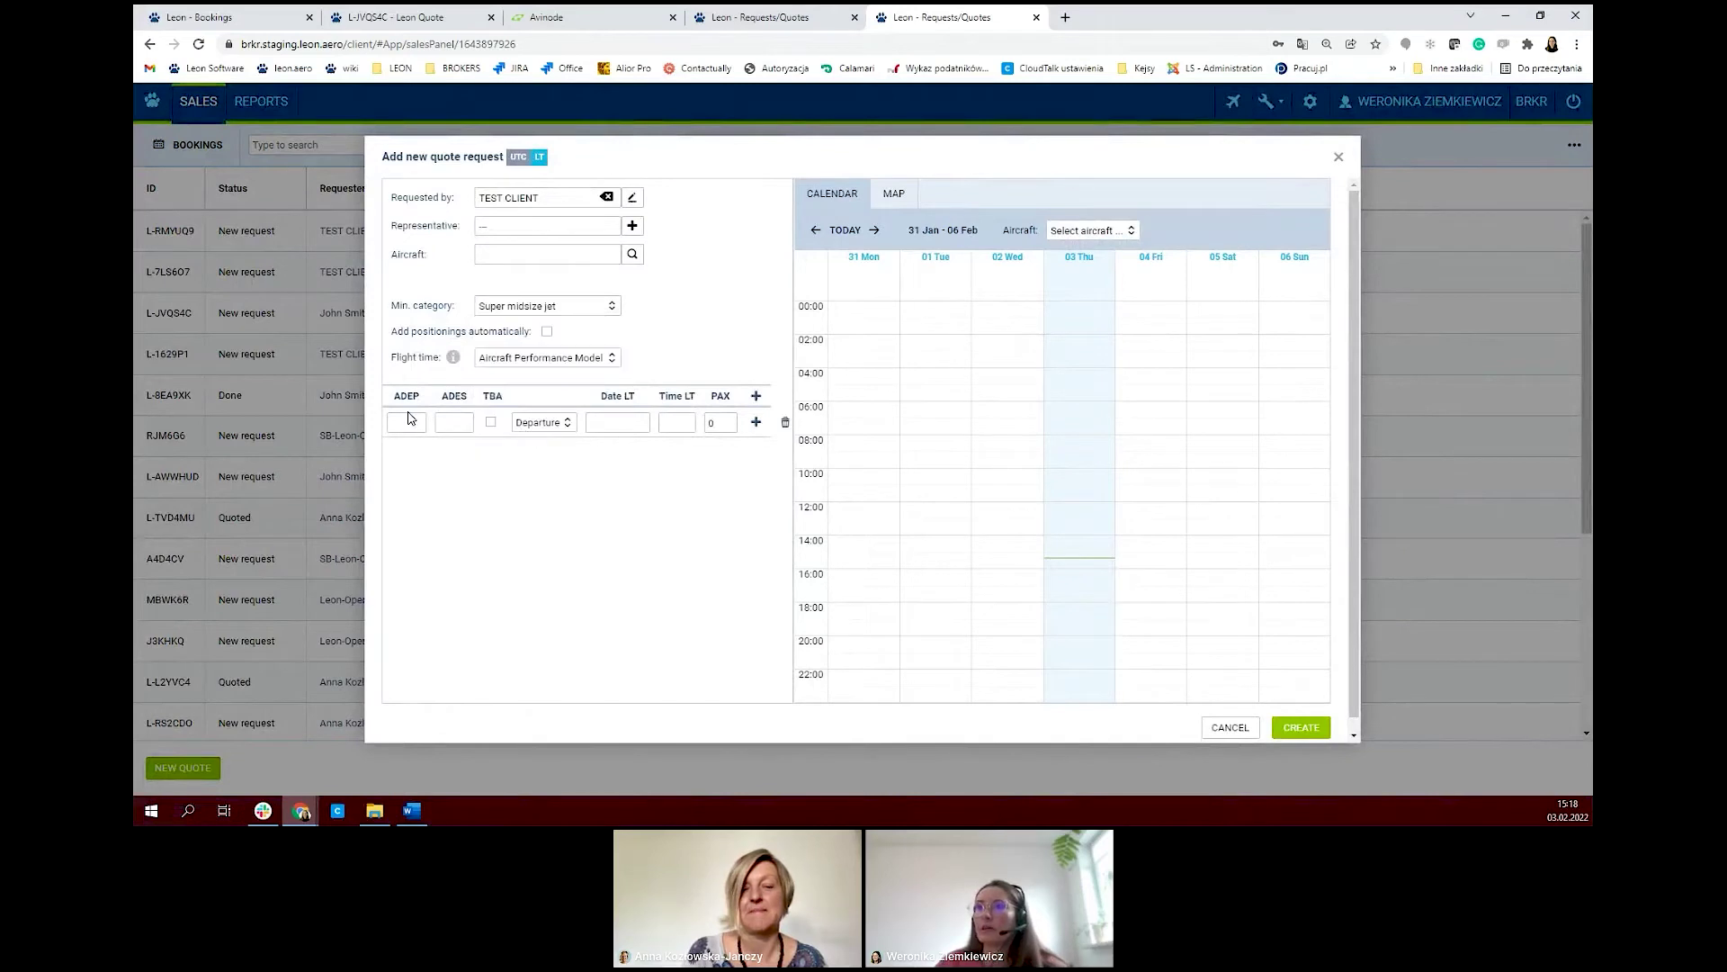
- Set the new request's route from EPWA (Warsaw Chopin) to LIRA
text(ep)
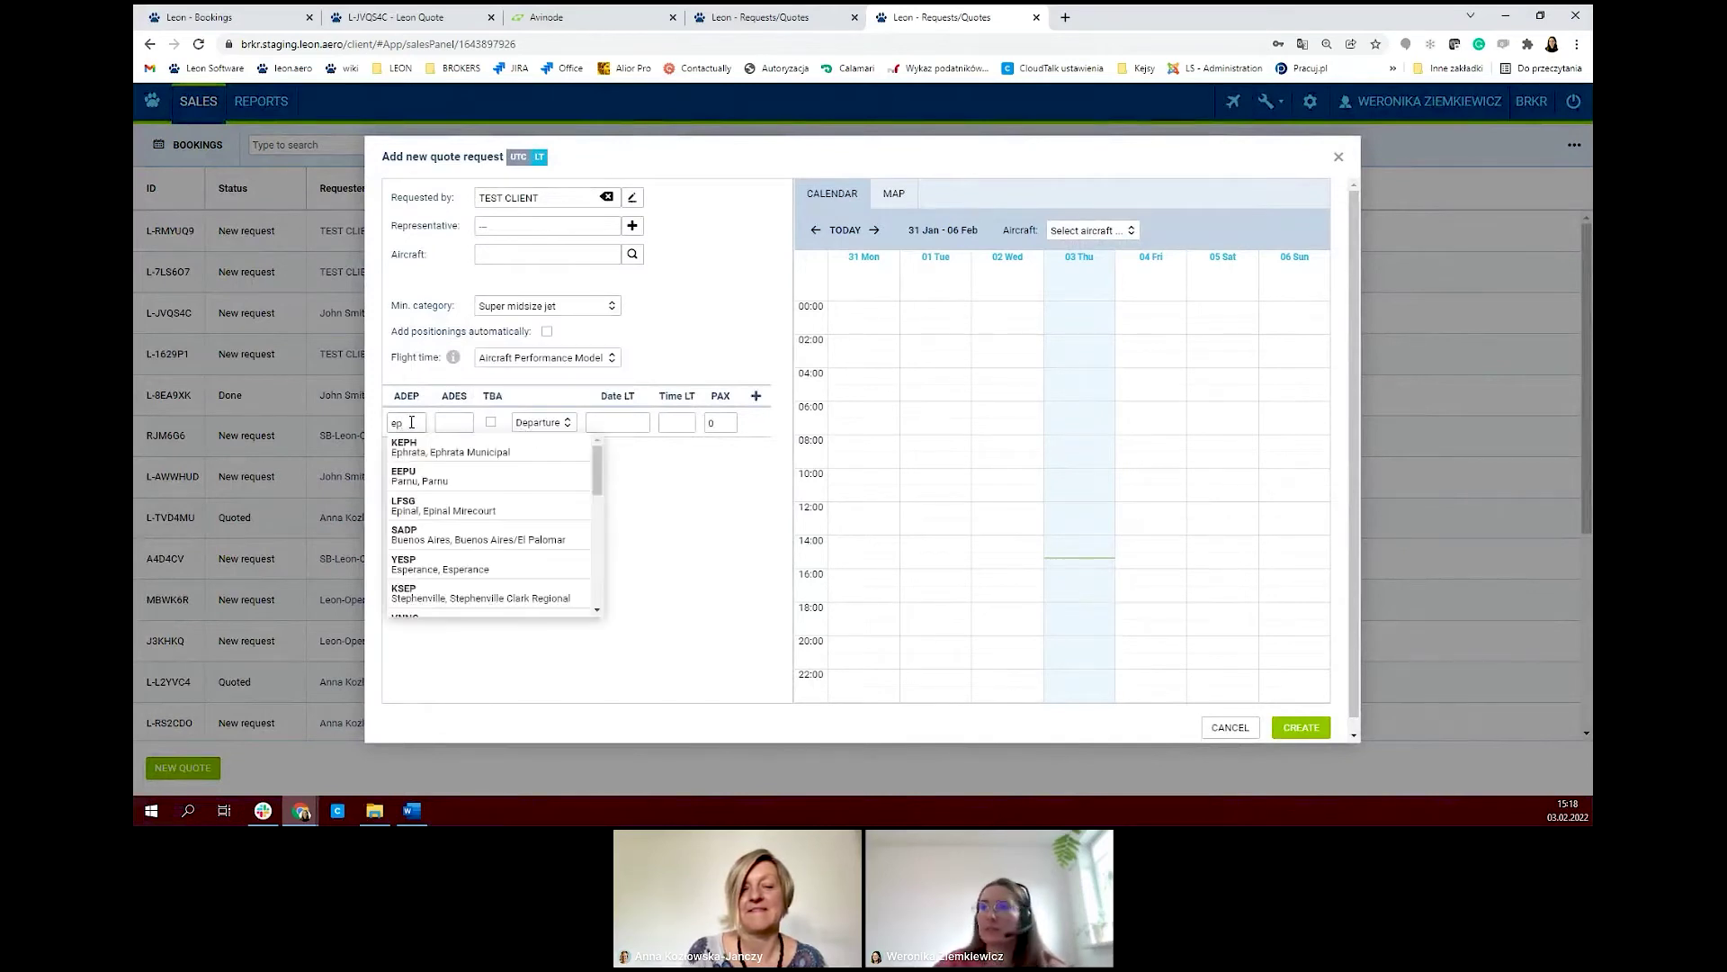
text(wa)
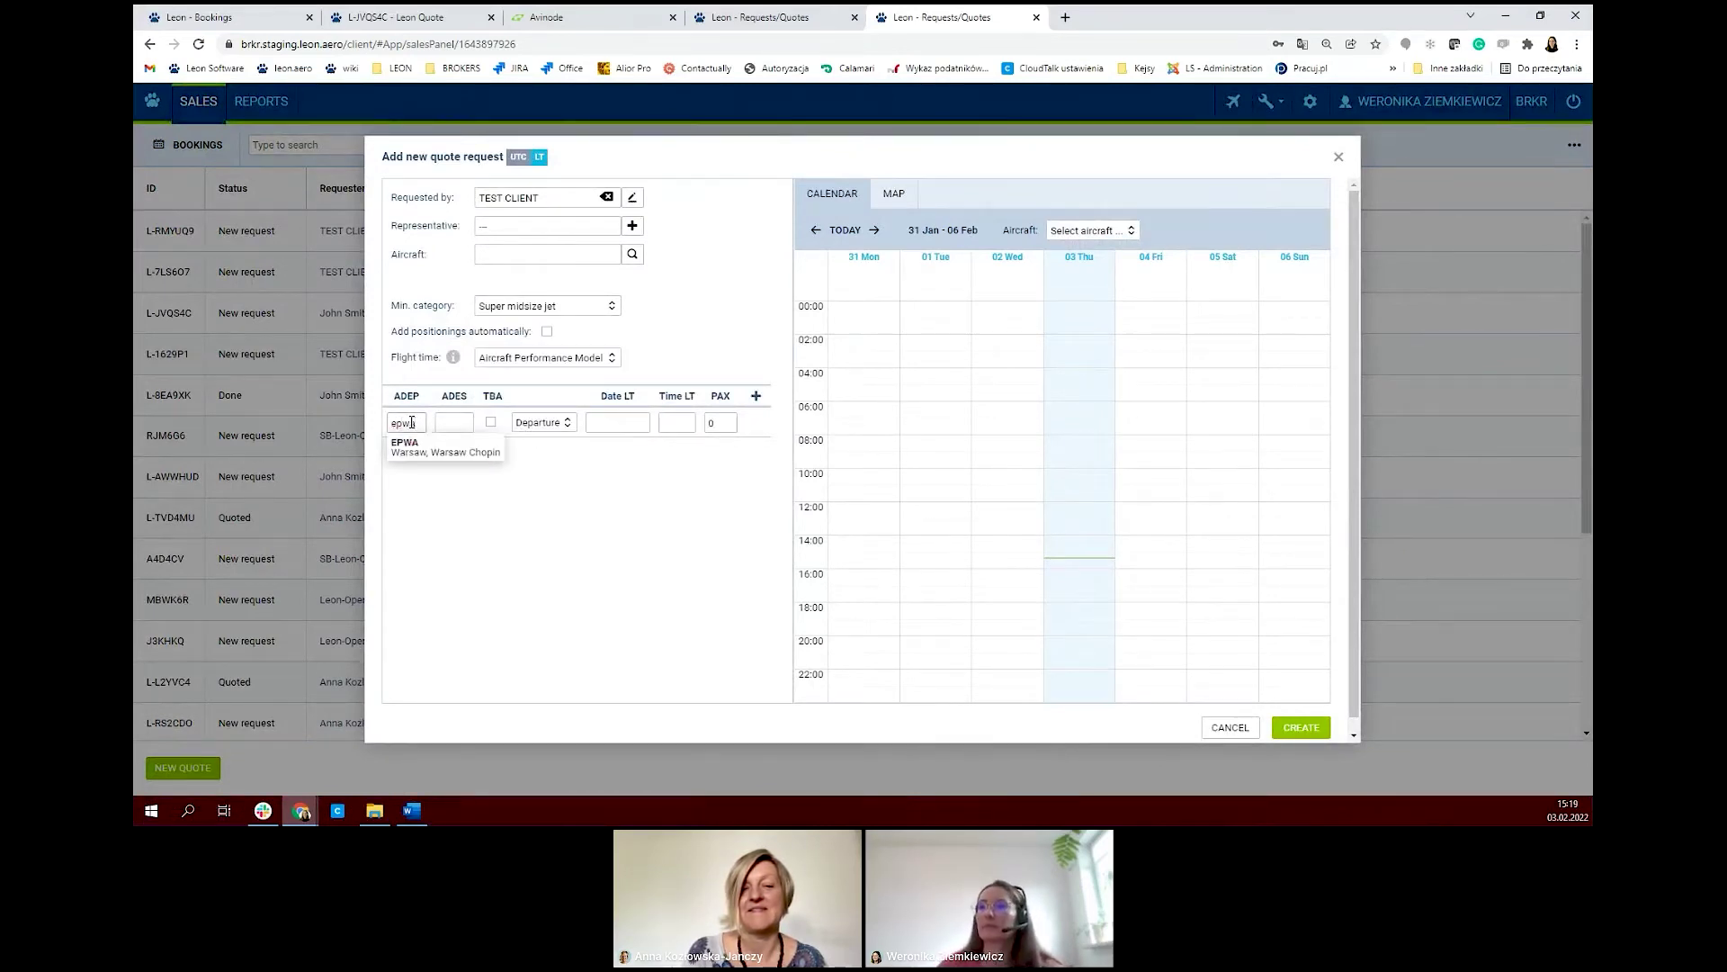
click(424, 443)
click(455, 424)
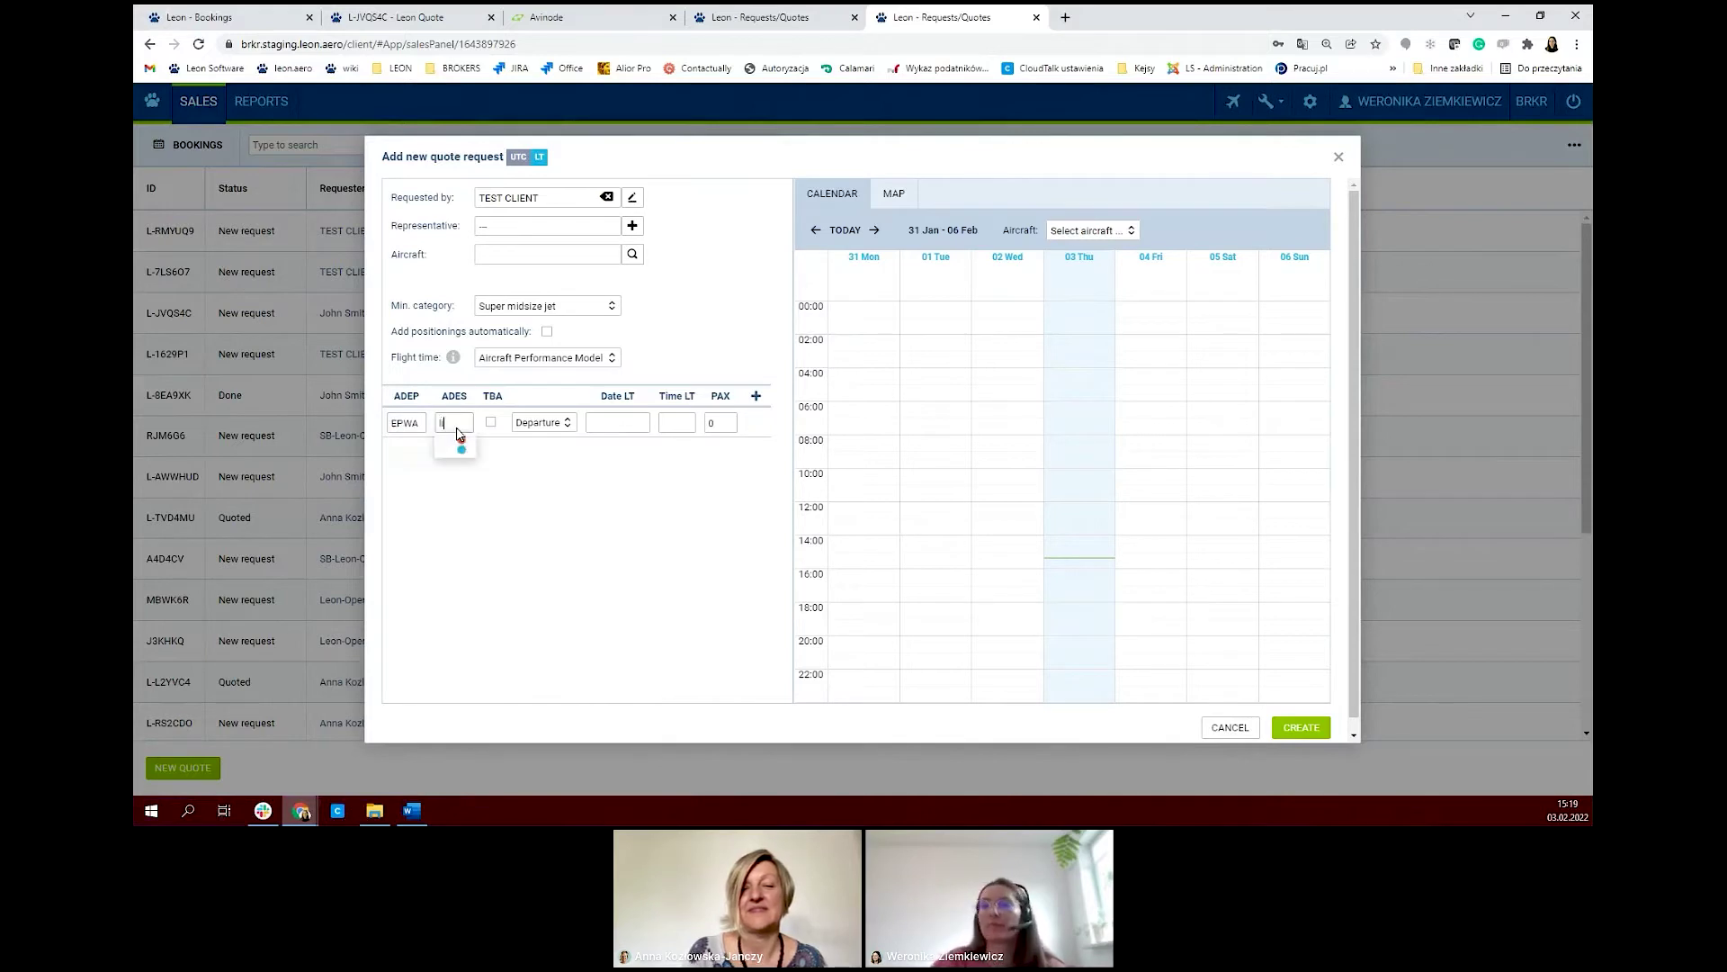
text(lira)
click(452, 447)
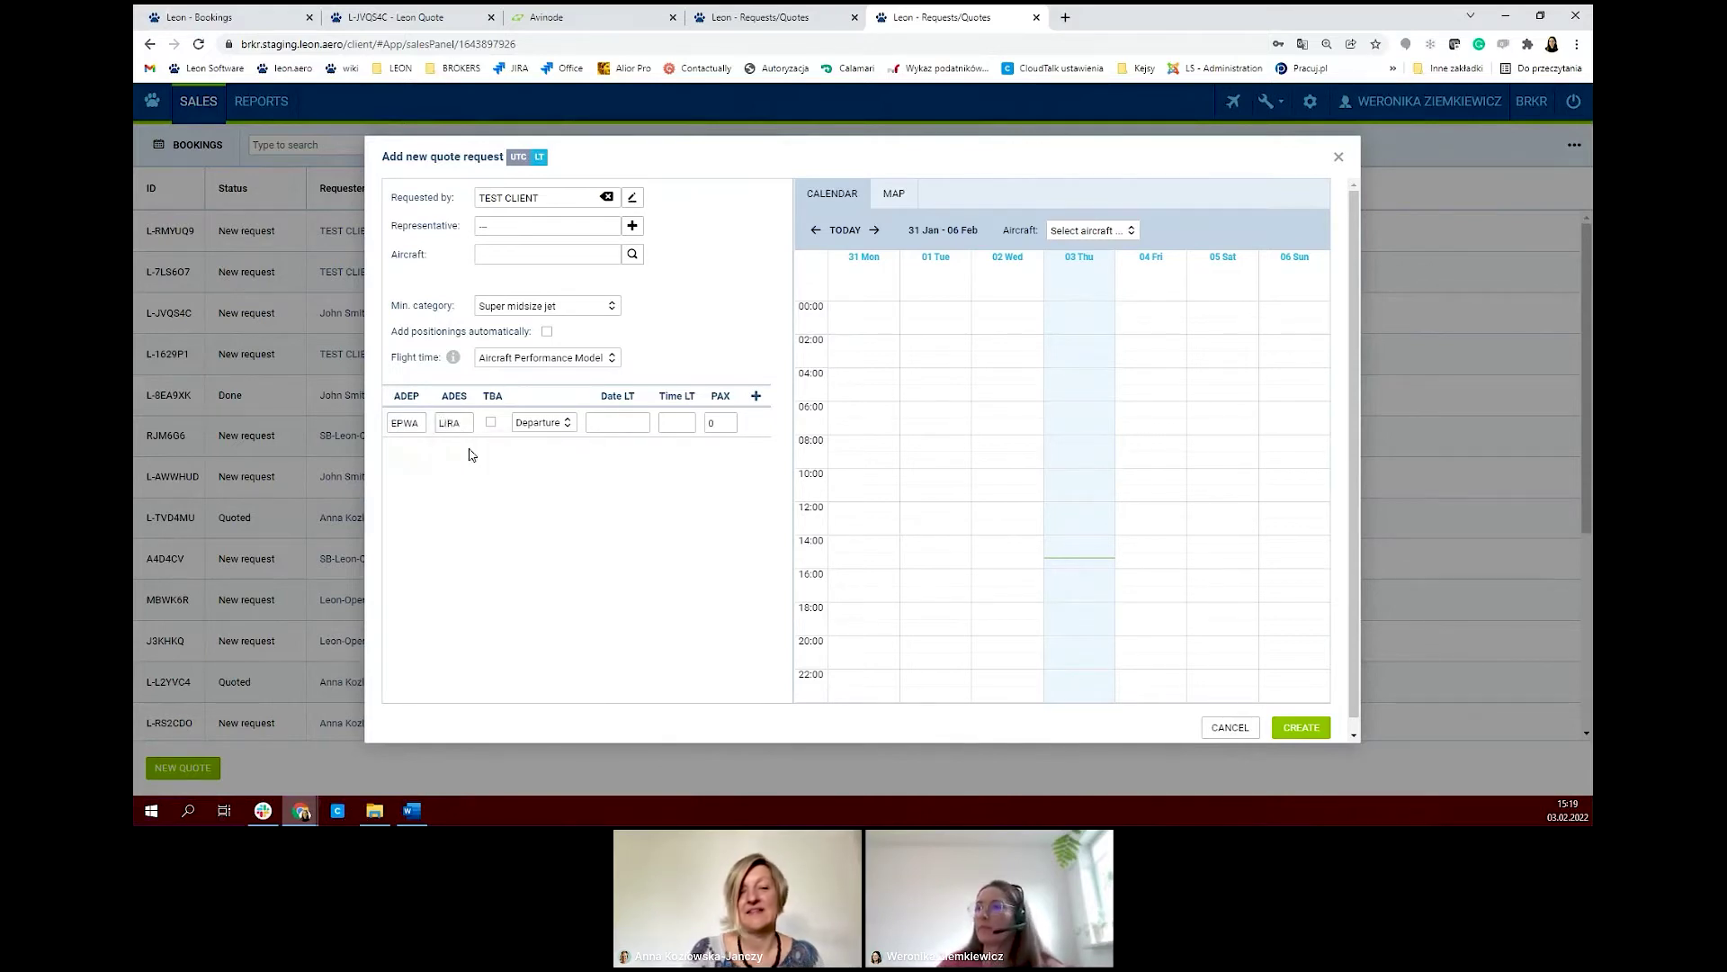
- Set the leg's departure to 06 Feb 2022 at 12:00 local time with 4 passengers, and create the quote request
click(617, 423)
click(740, 495)
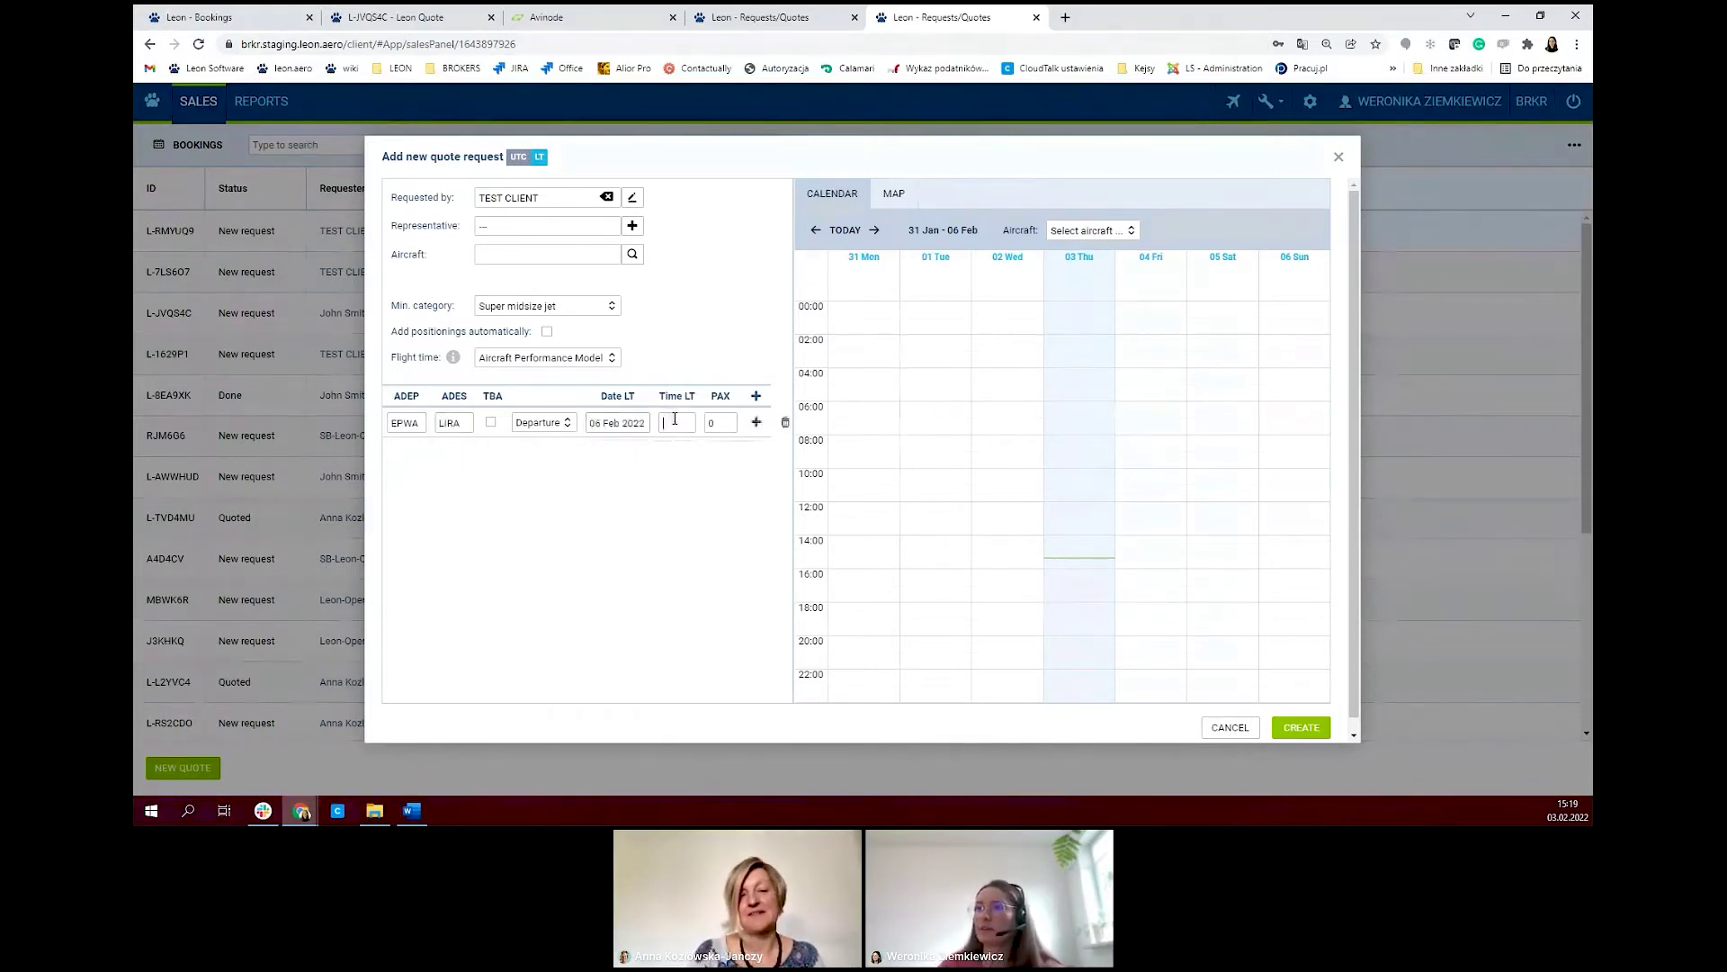
click(675, 420)
text(12:)
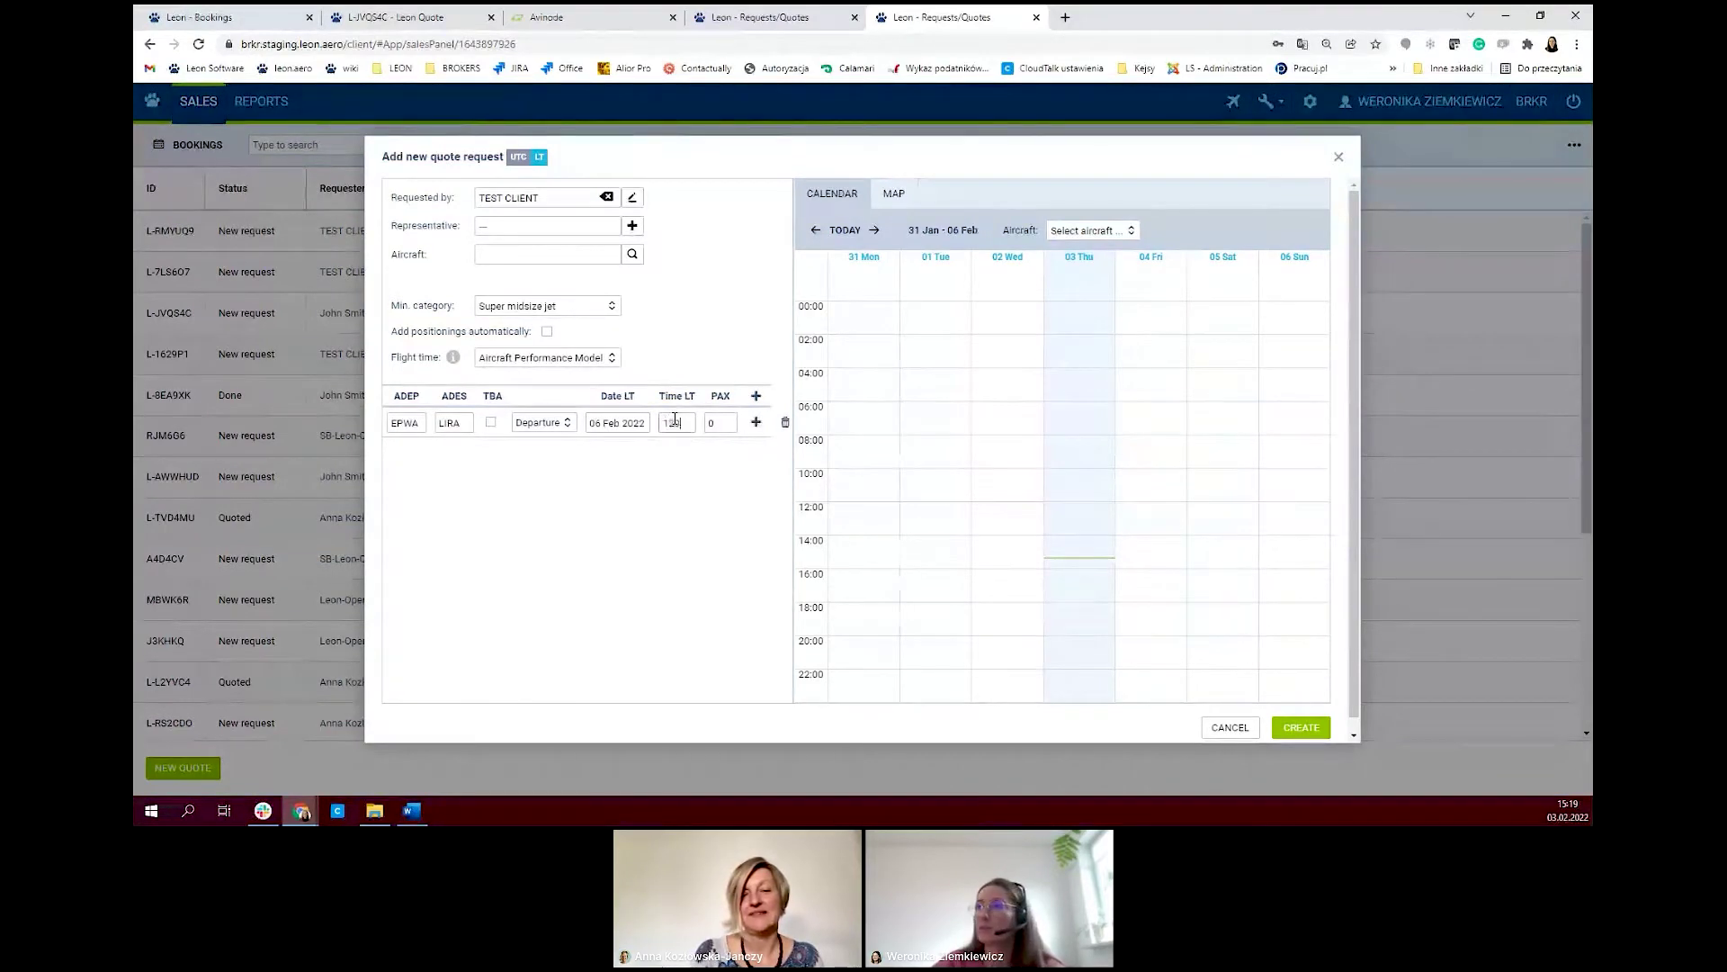
text(00)
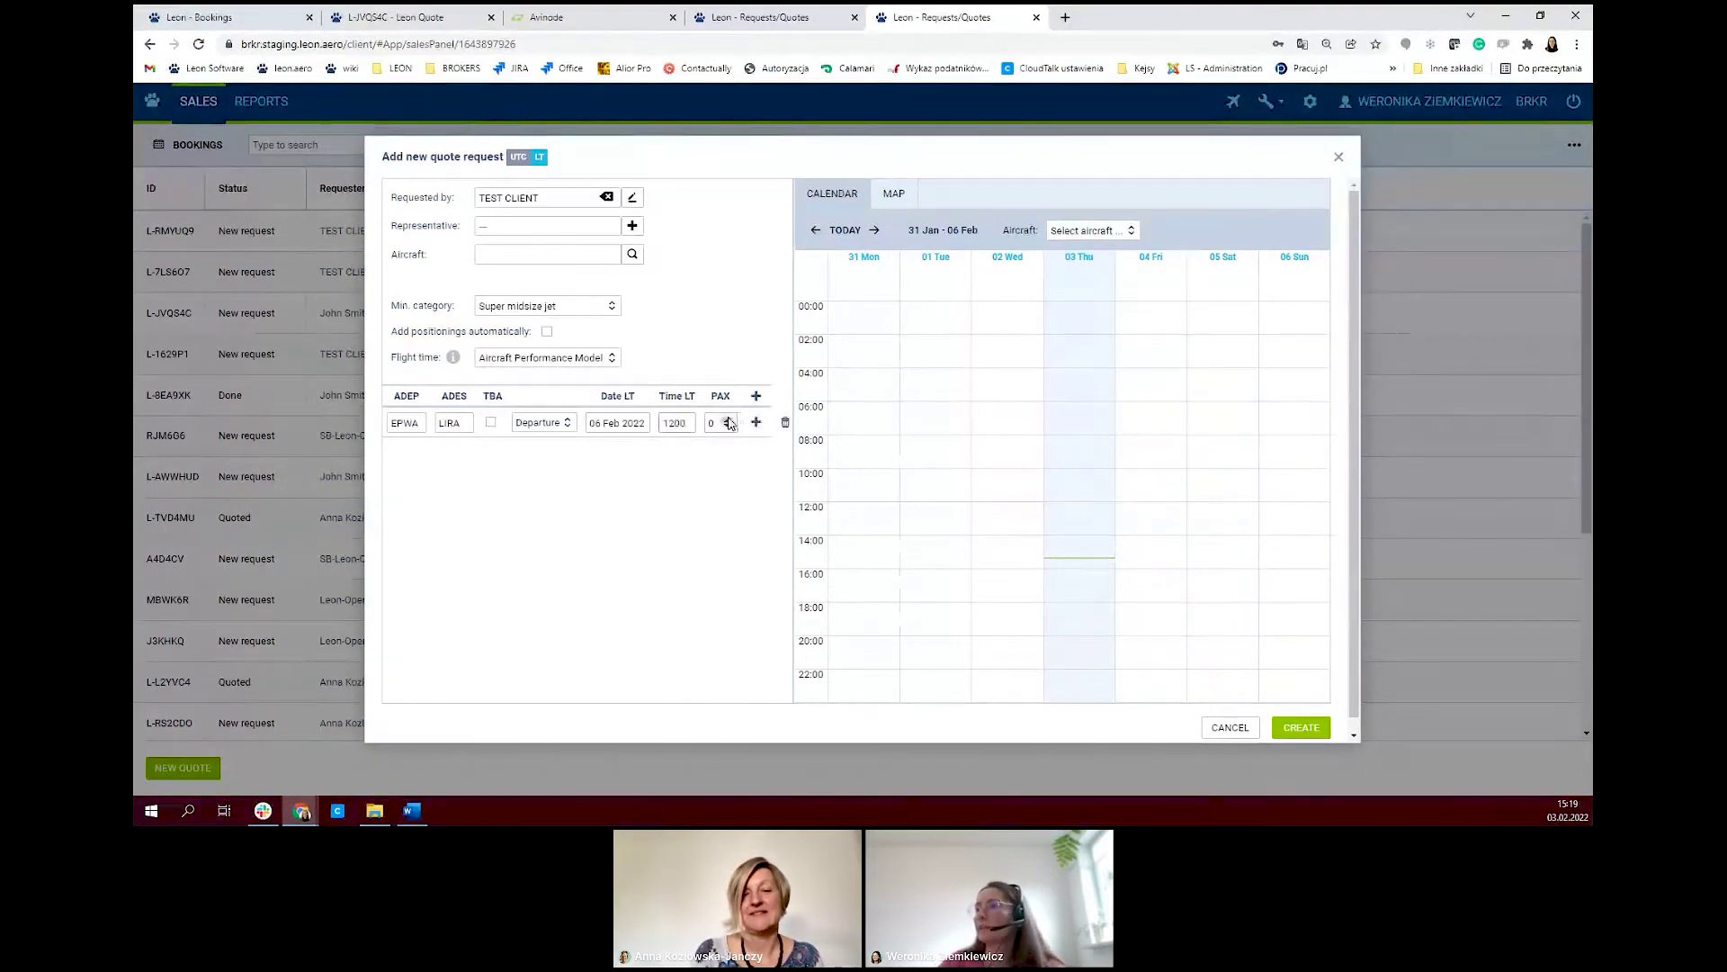
click(725, 423)
text(2)
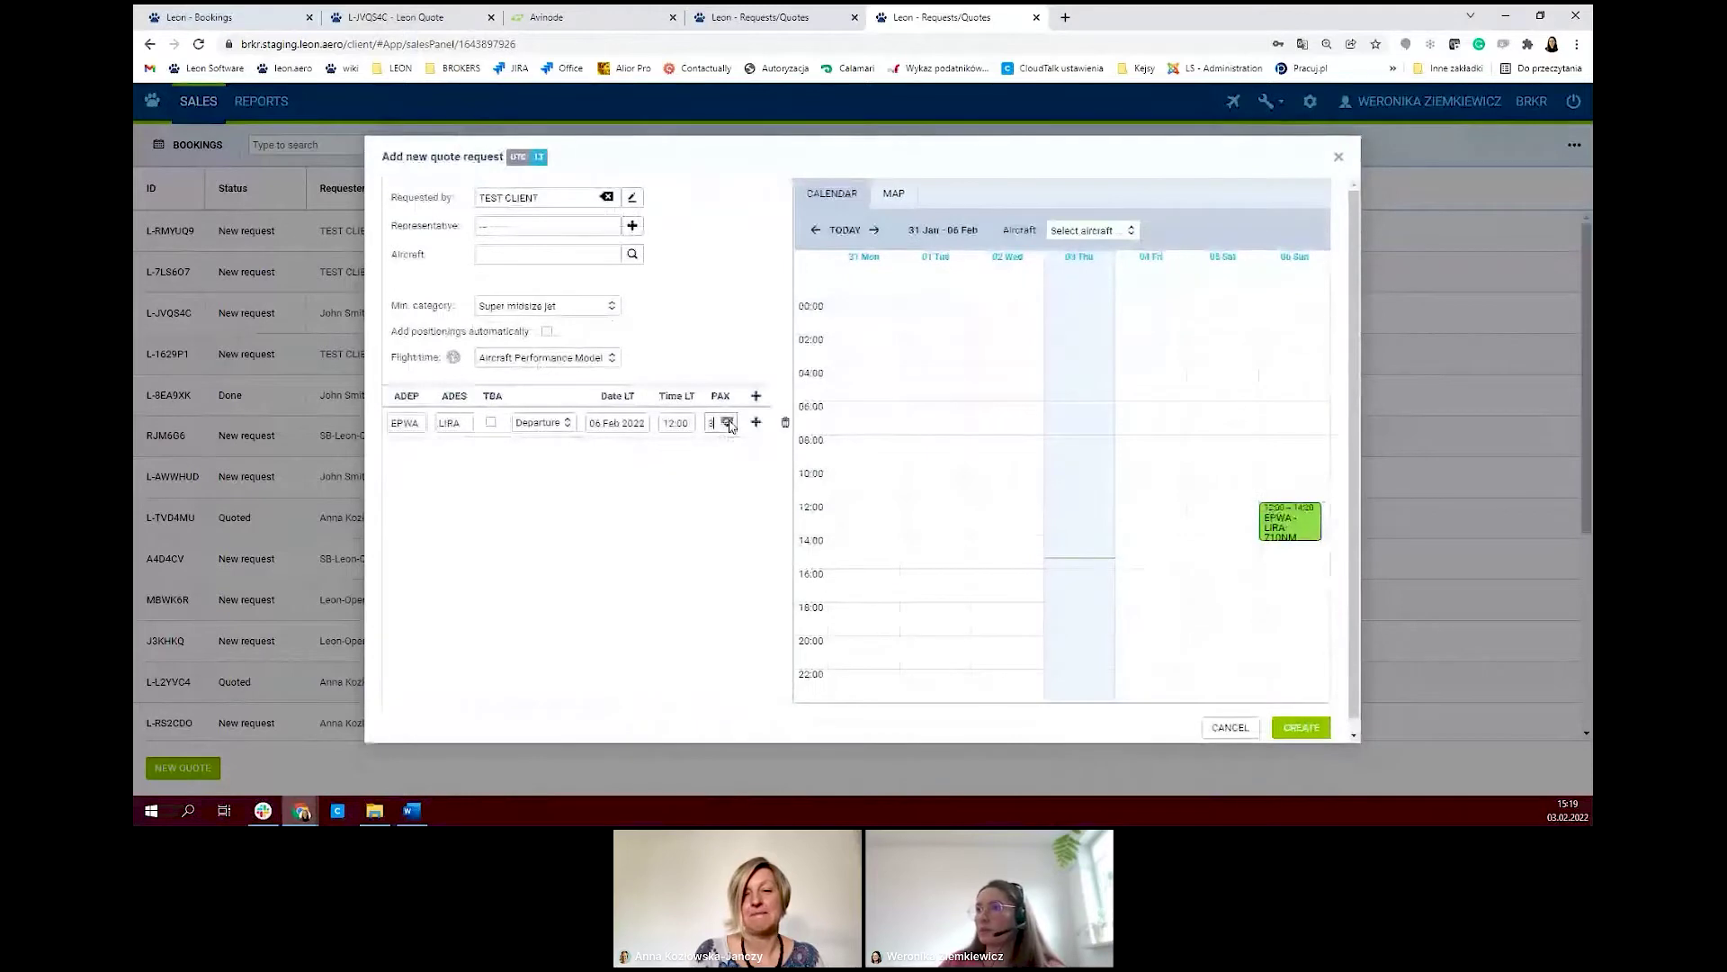
click(729, 420)
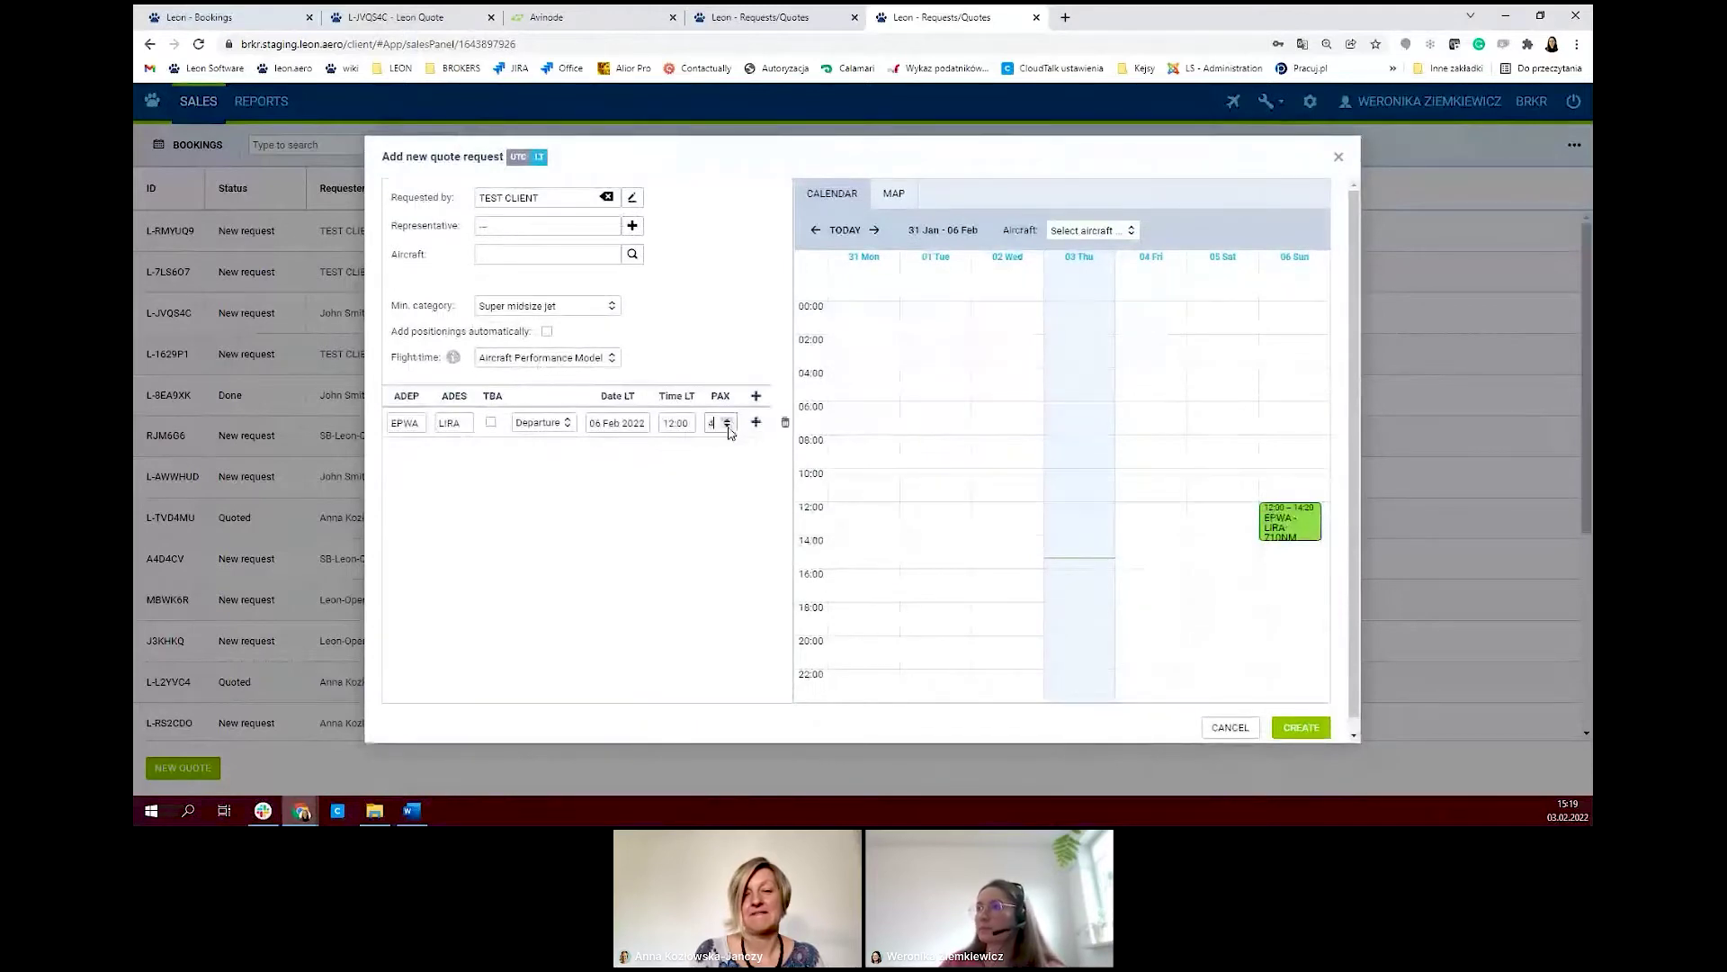
click(1301, 727)
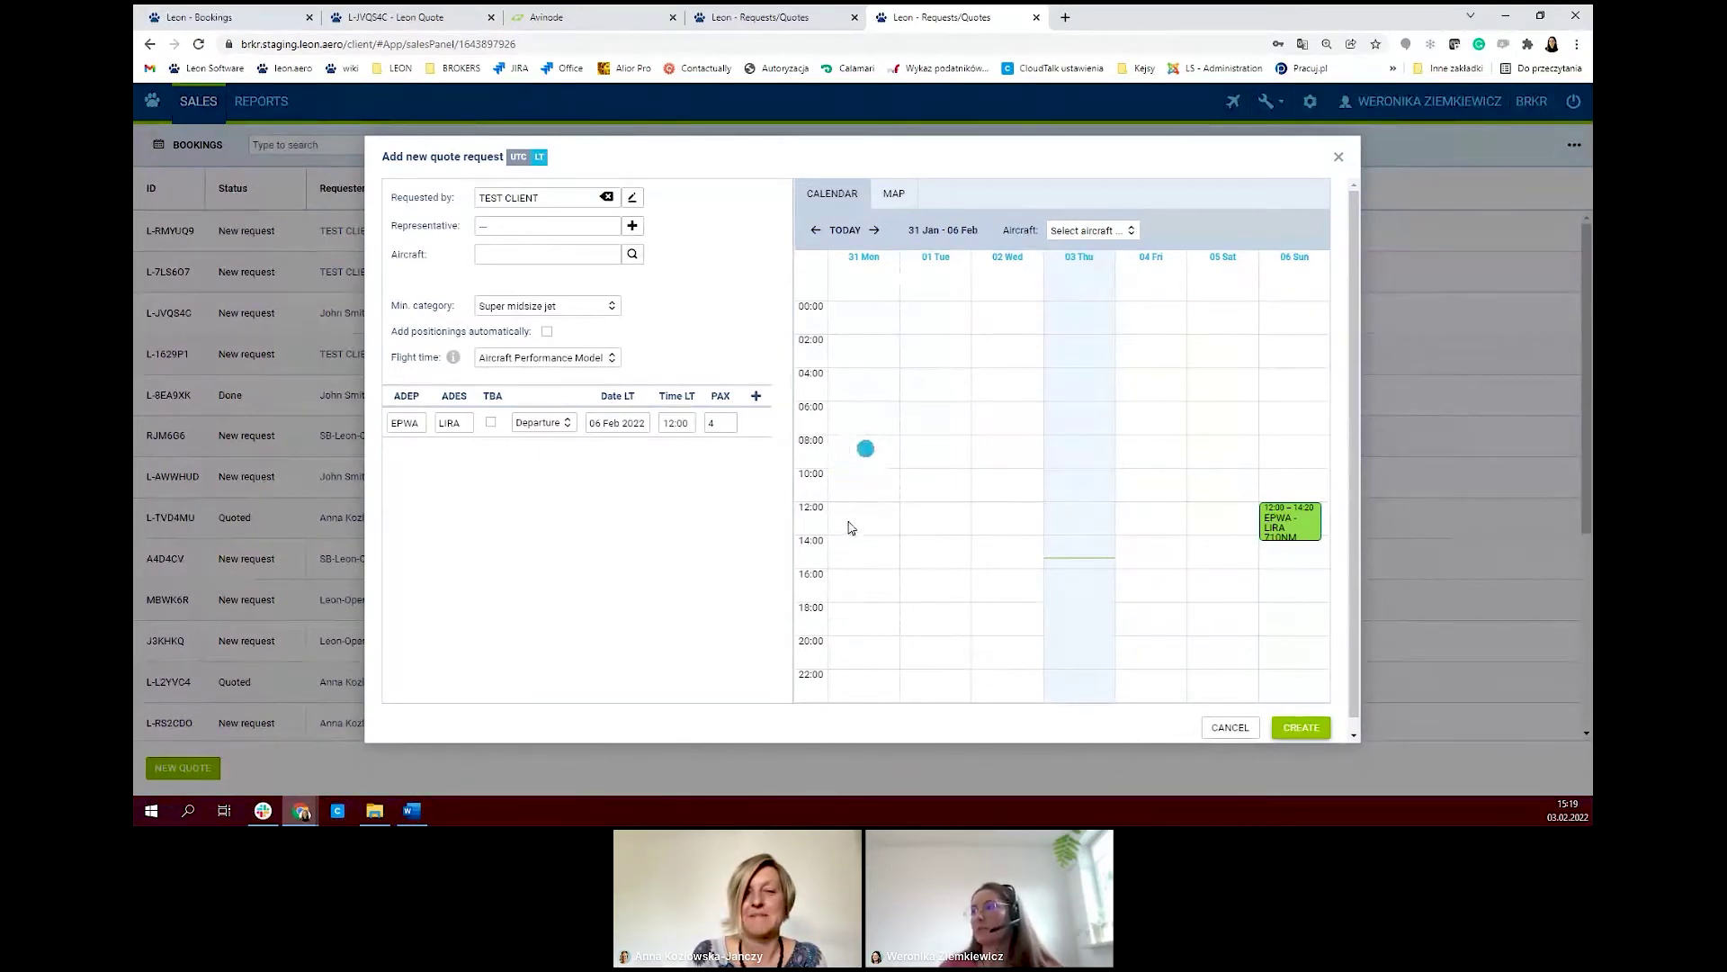
scroll(899, 530, down, 1)
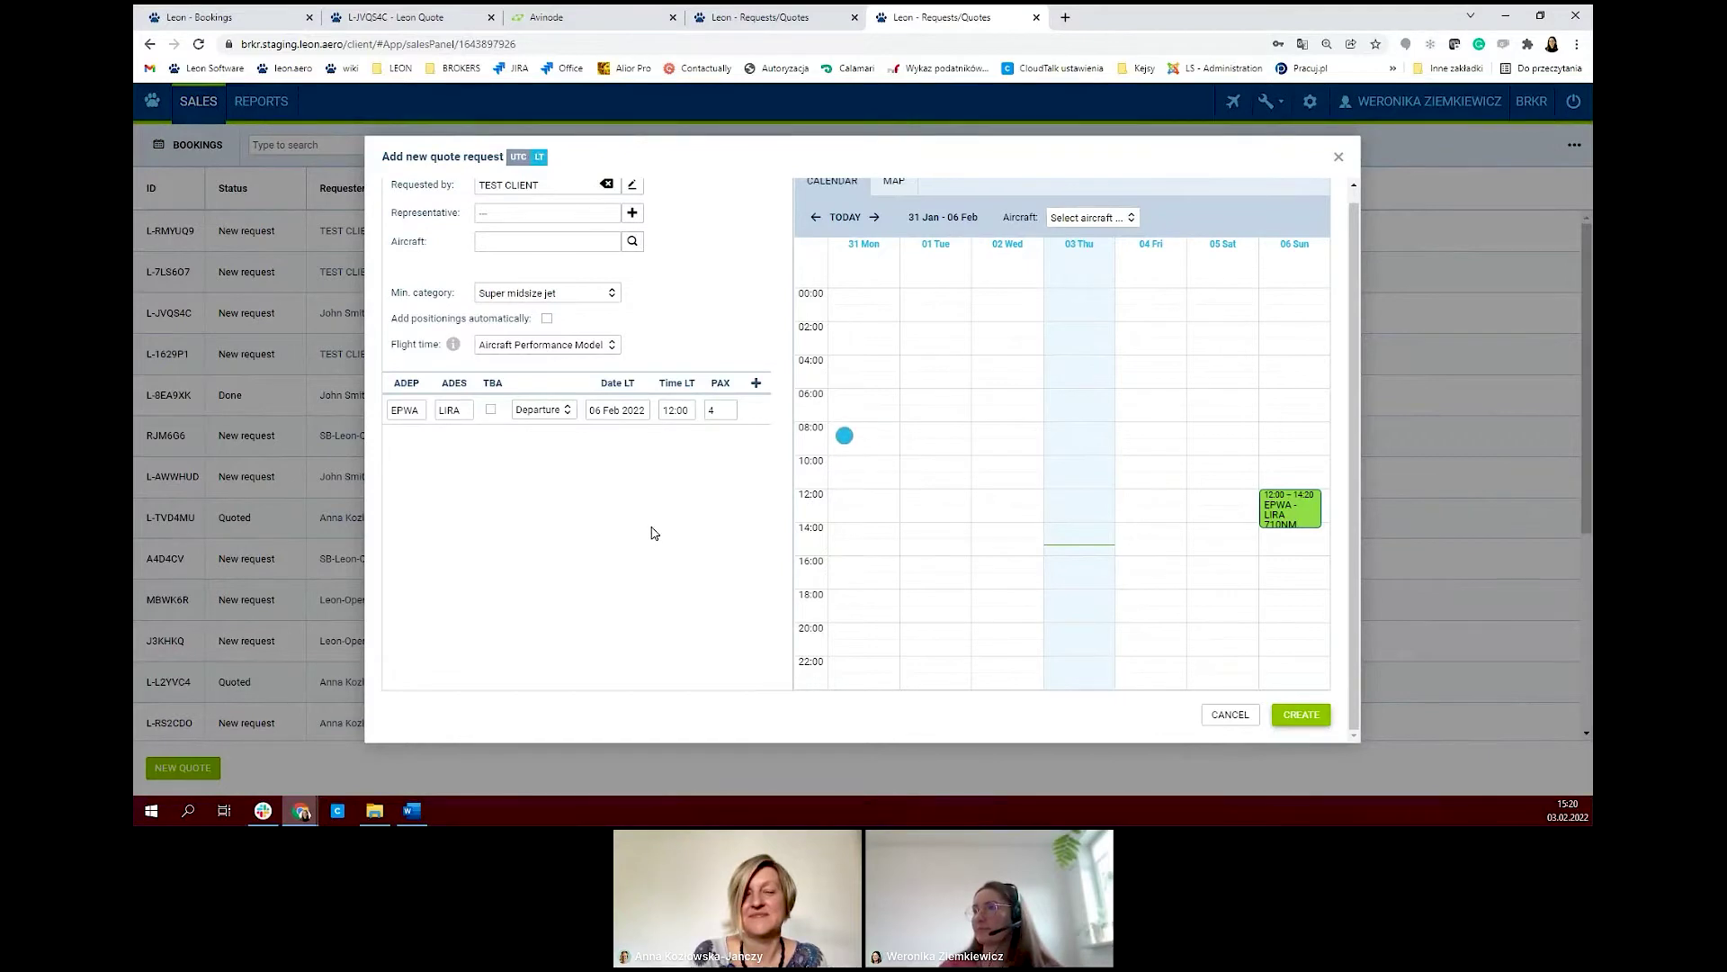
- Check the new quote request's details, leave the request form, and open the TEST CLIENT request from EPWA to LIRA on 06 Feb
scroll(644, 512, up, 1)
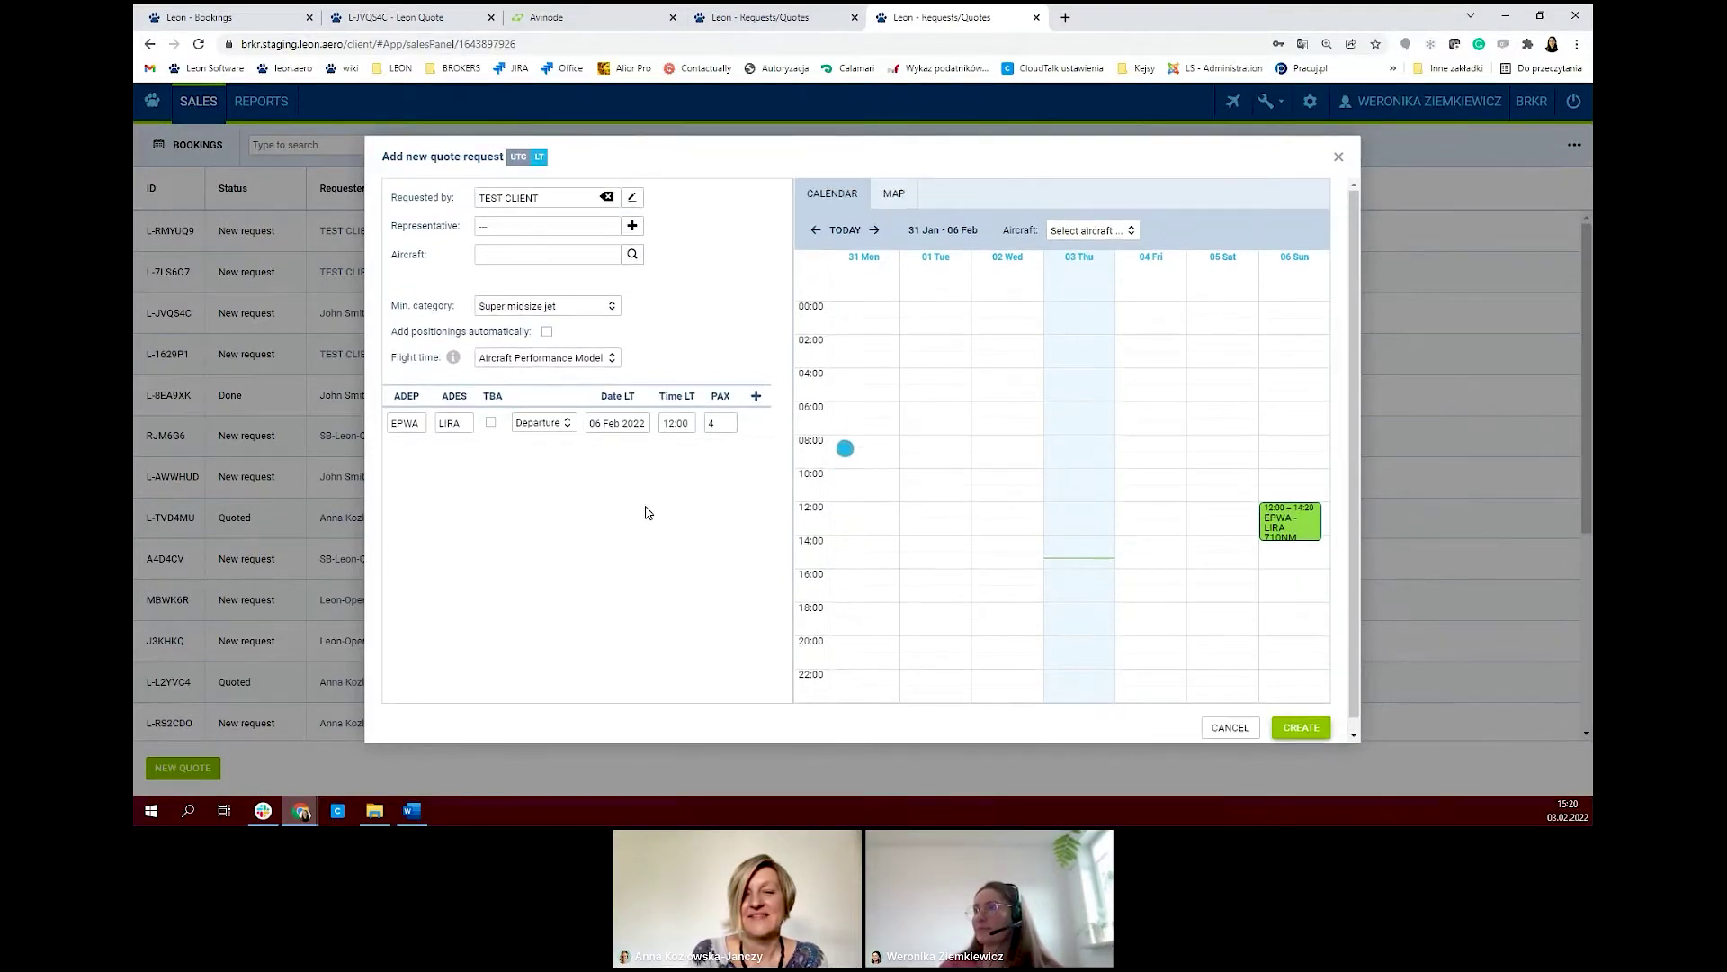
scroll(648, 510, down, 1)
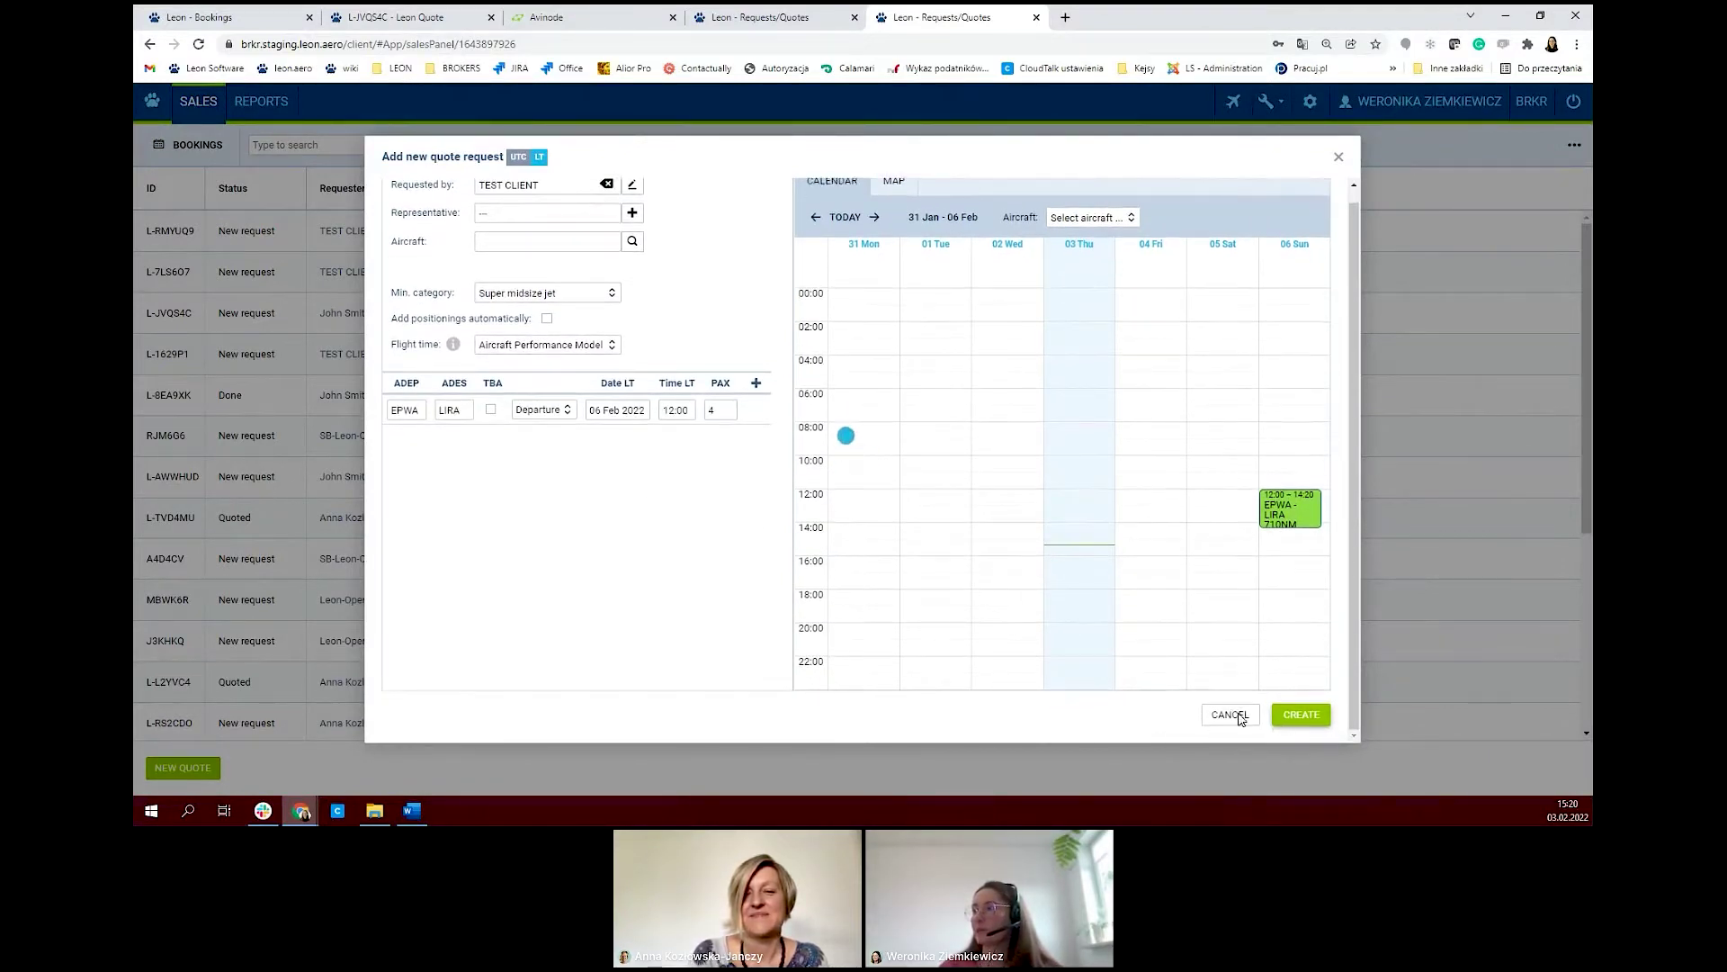
click(1340, 160)
click(308, 246)
mouse_move(213, 117)
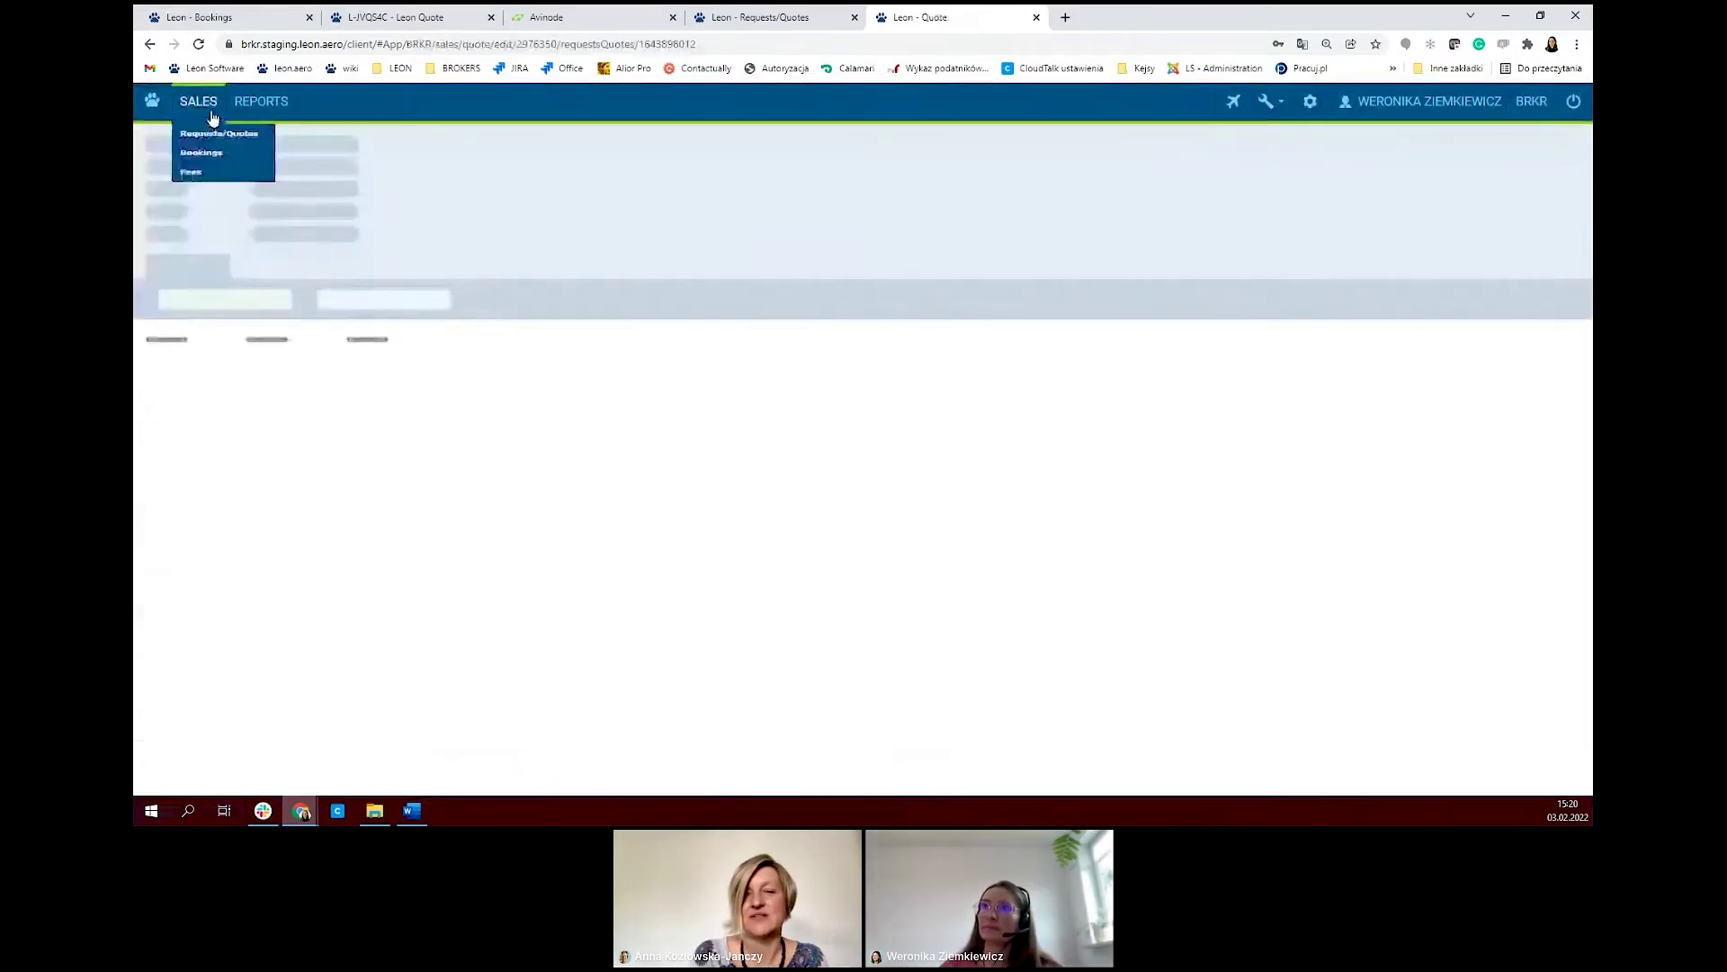
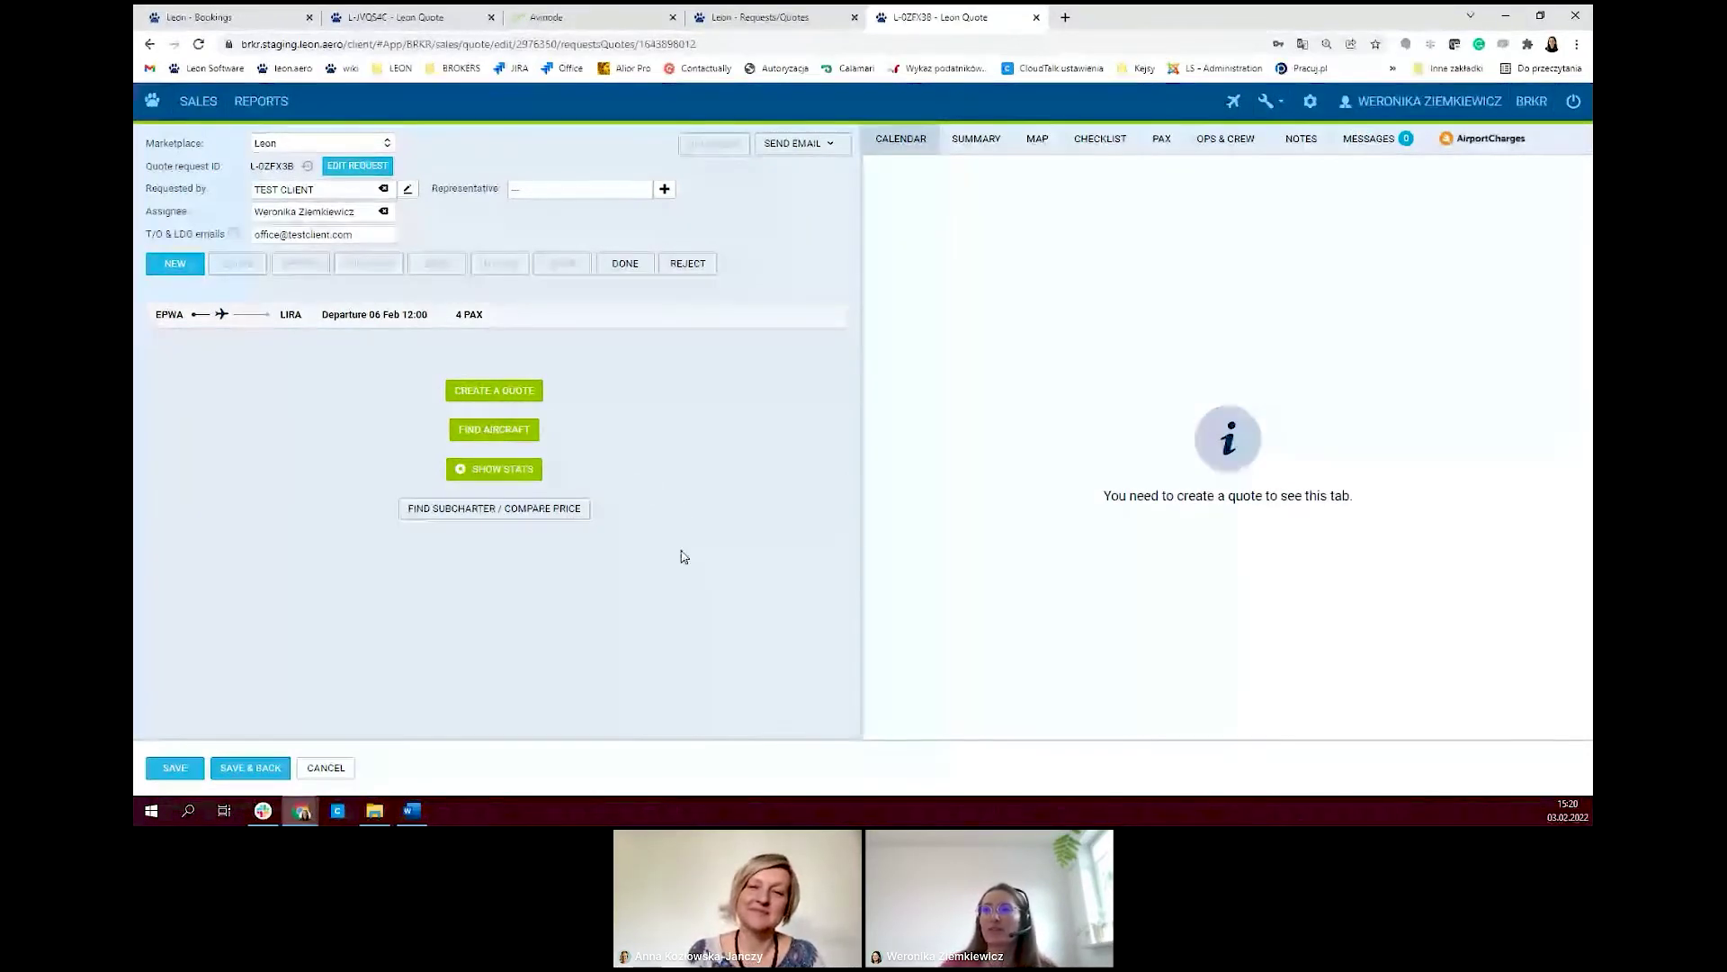
- Search Avinode for a subcharter for this request and select the three Global Express aircraft offered by Leon-Operator-2
click(464, 519)
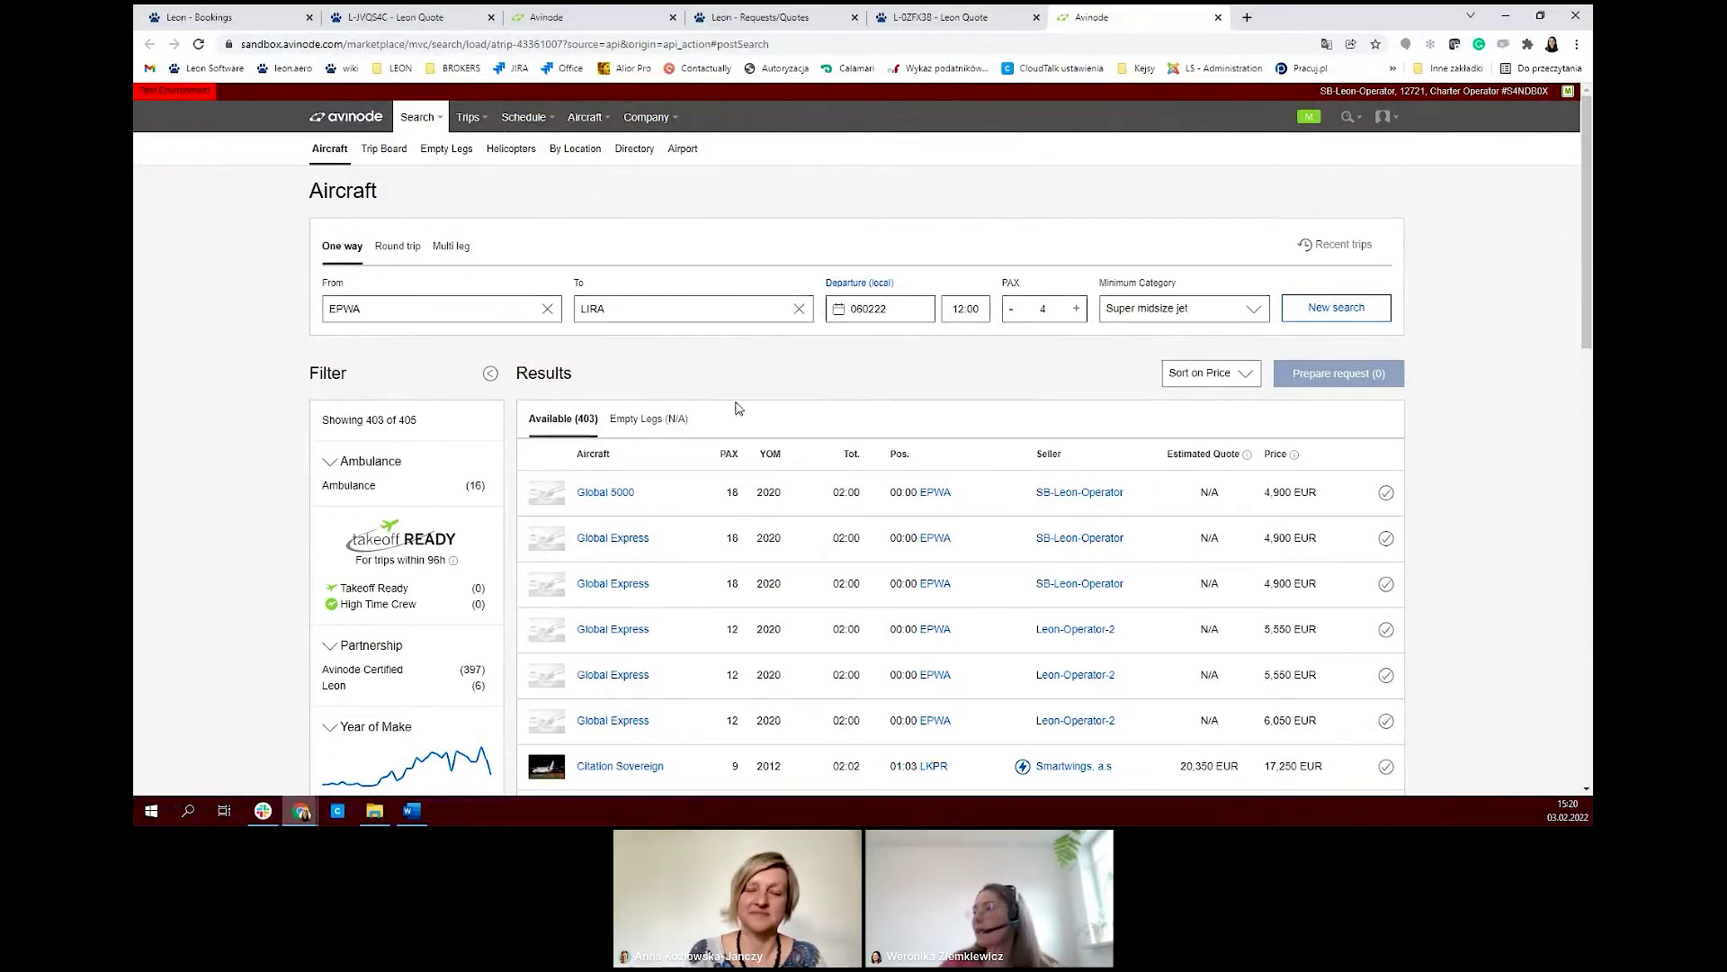
scroll(1026, 414, down, 2)
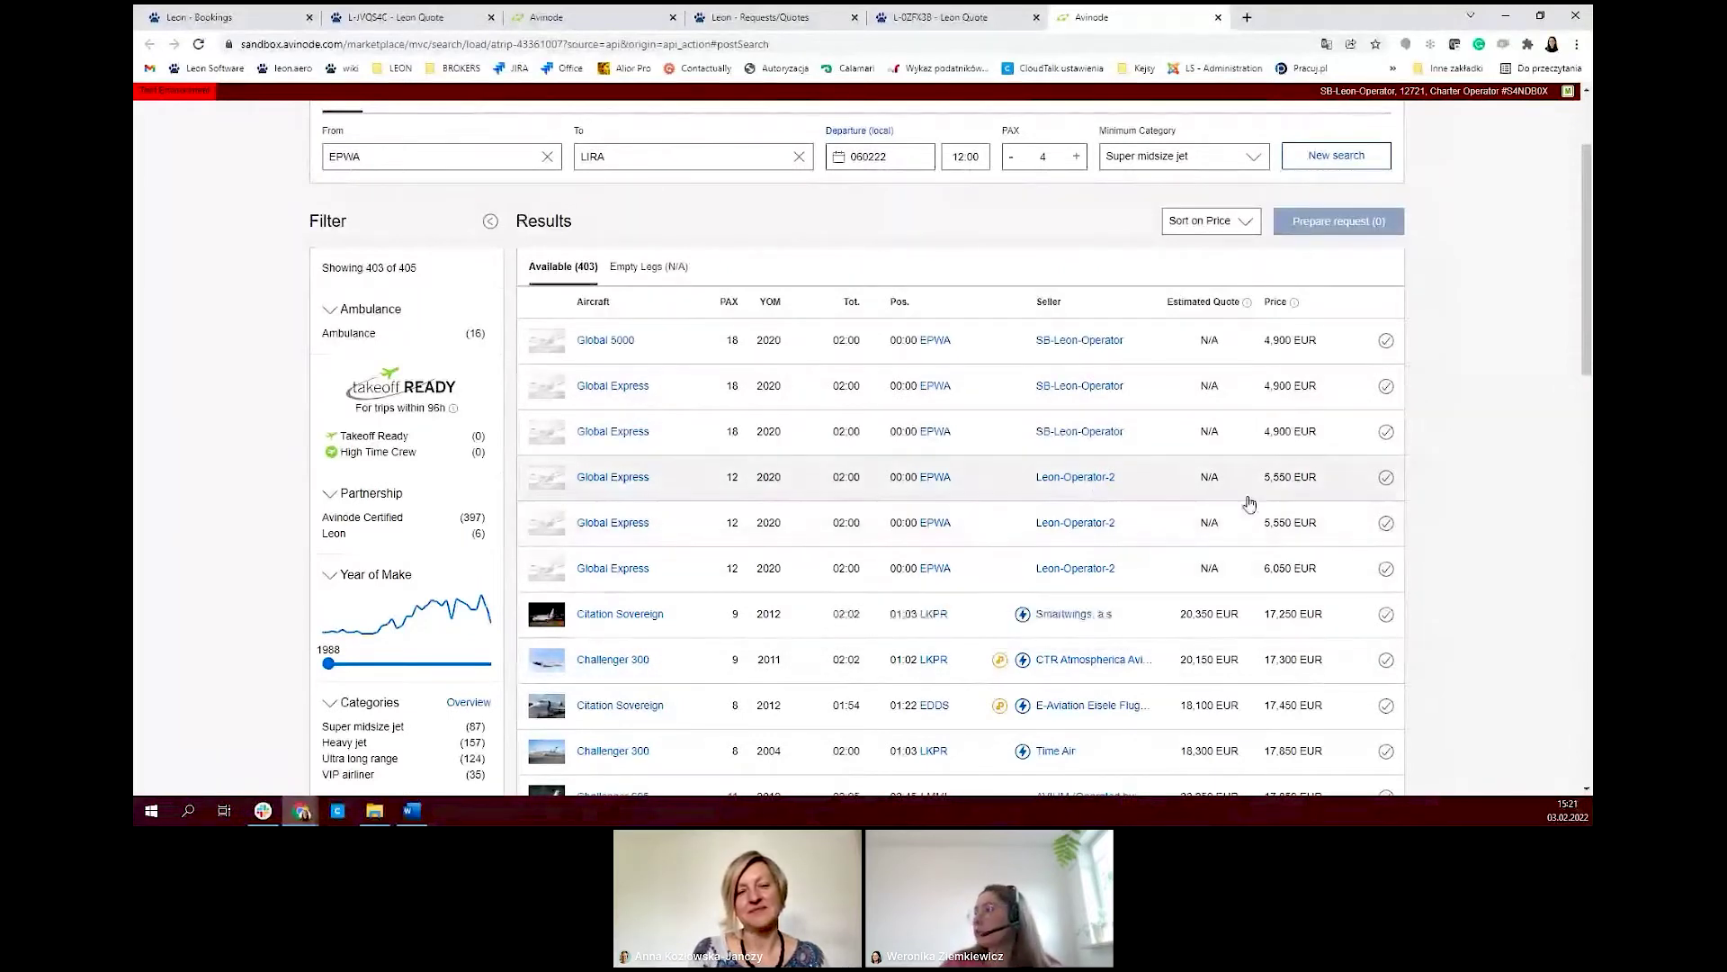
click(1386, 477)
click(1385, 523)
click(1385, 568)
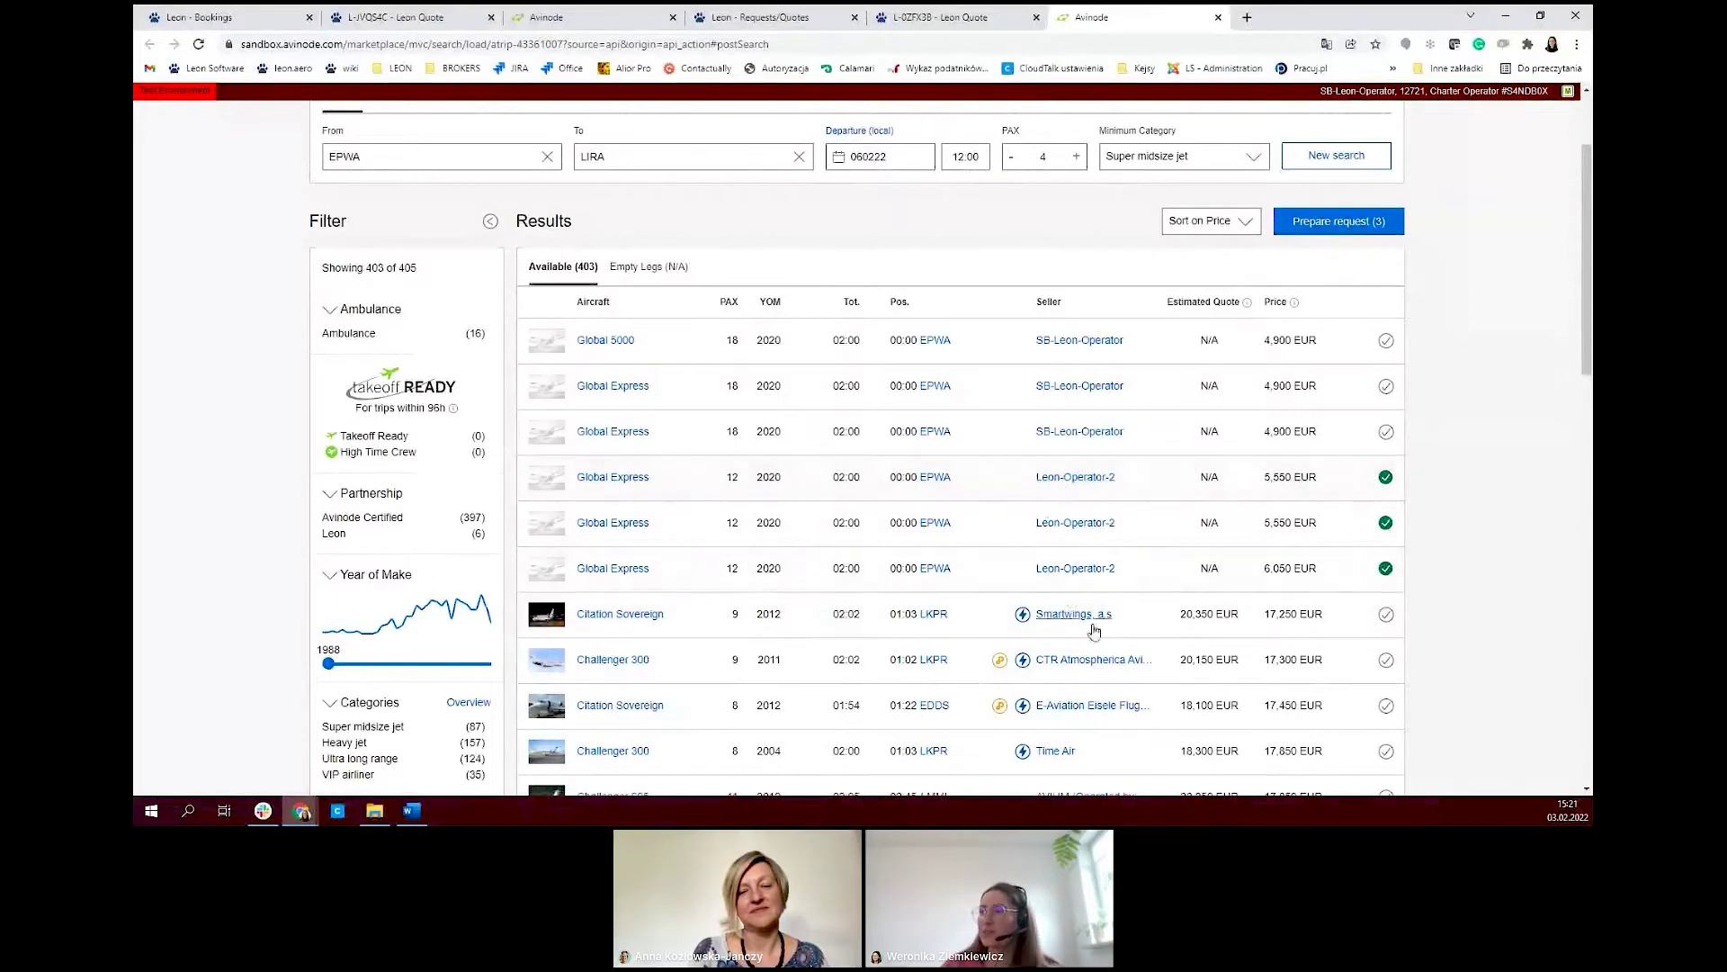
- Send a request to the sellers of the three selected aircraft with the message "Is it available?"
click(1339, 219)
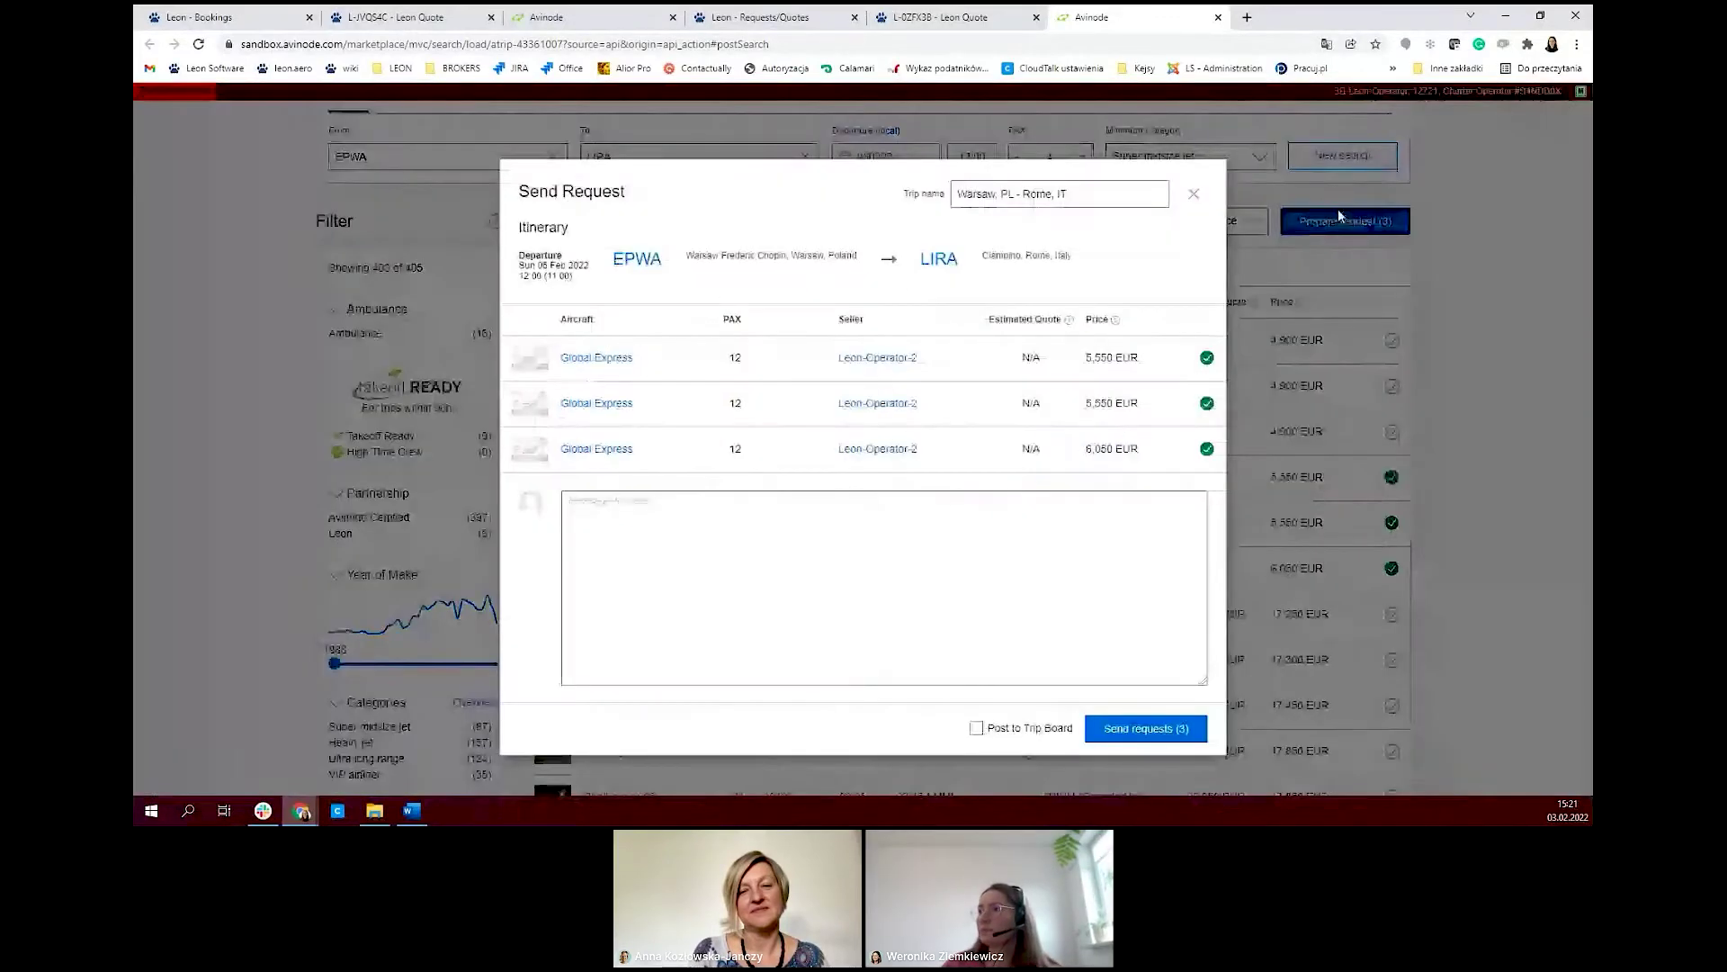
click(672, 578)
text(Is it availa)
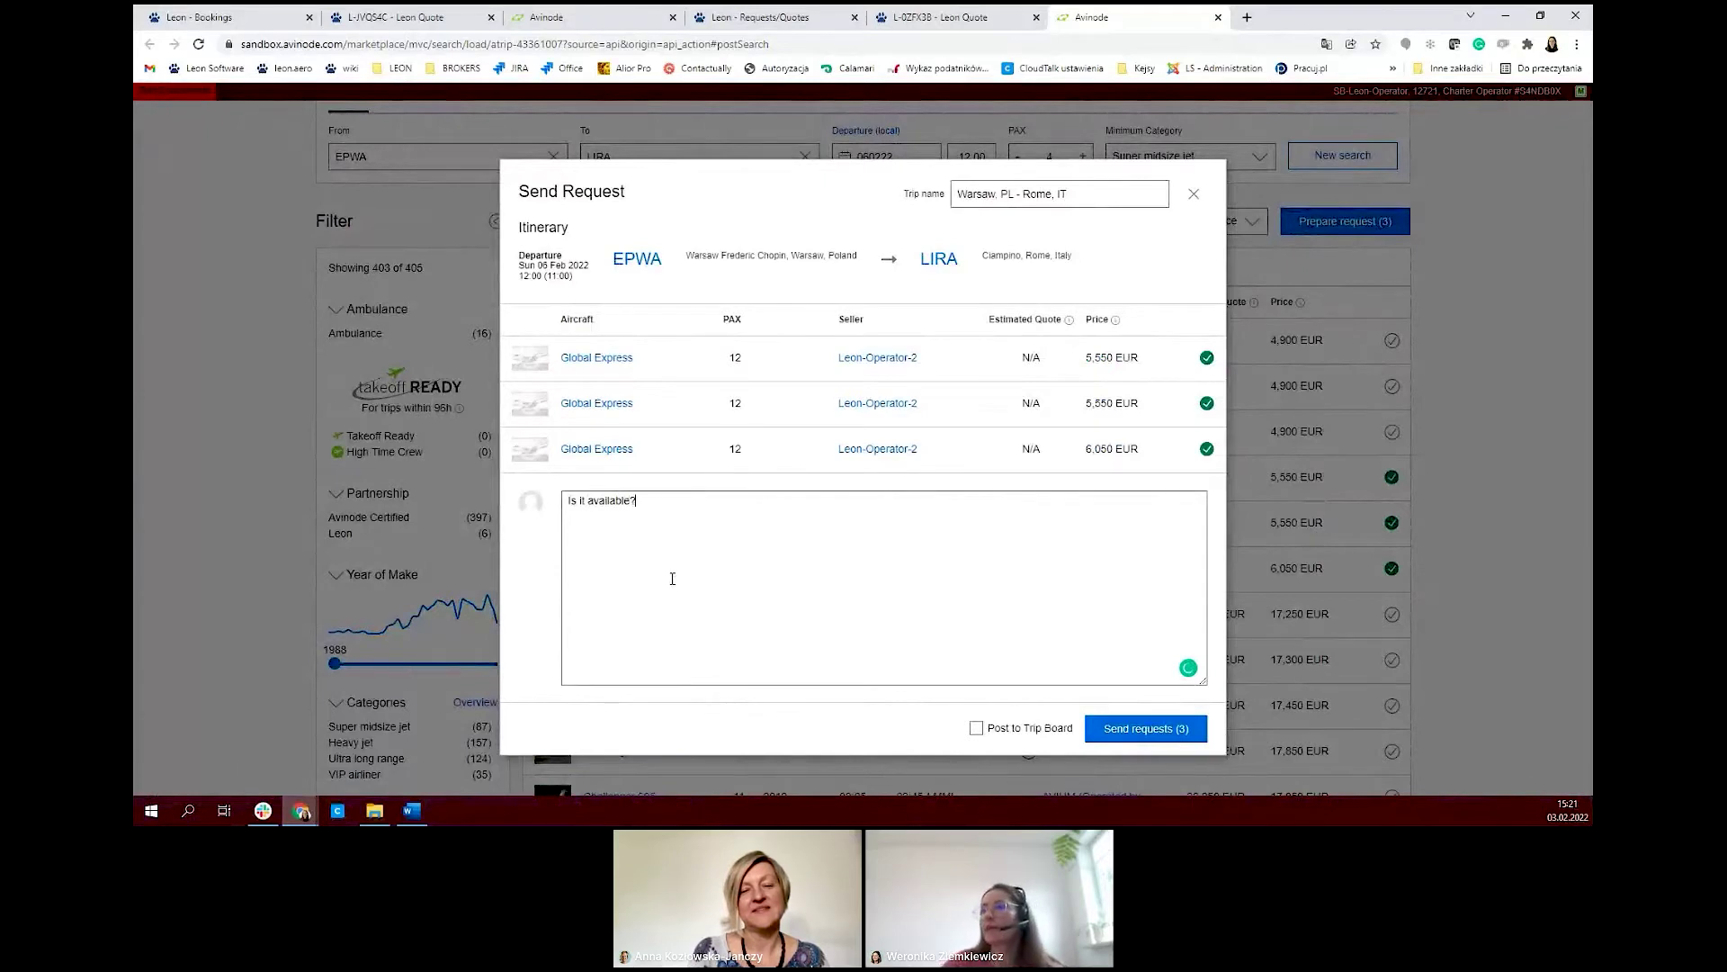
text(ble?)
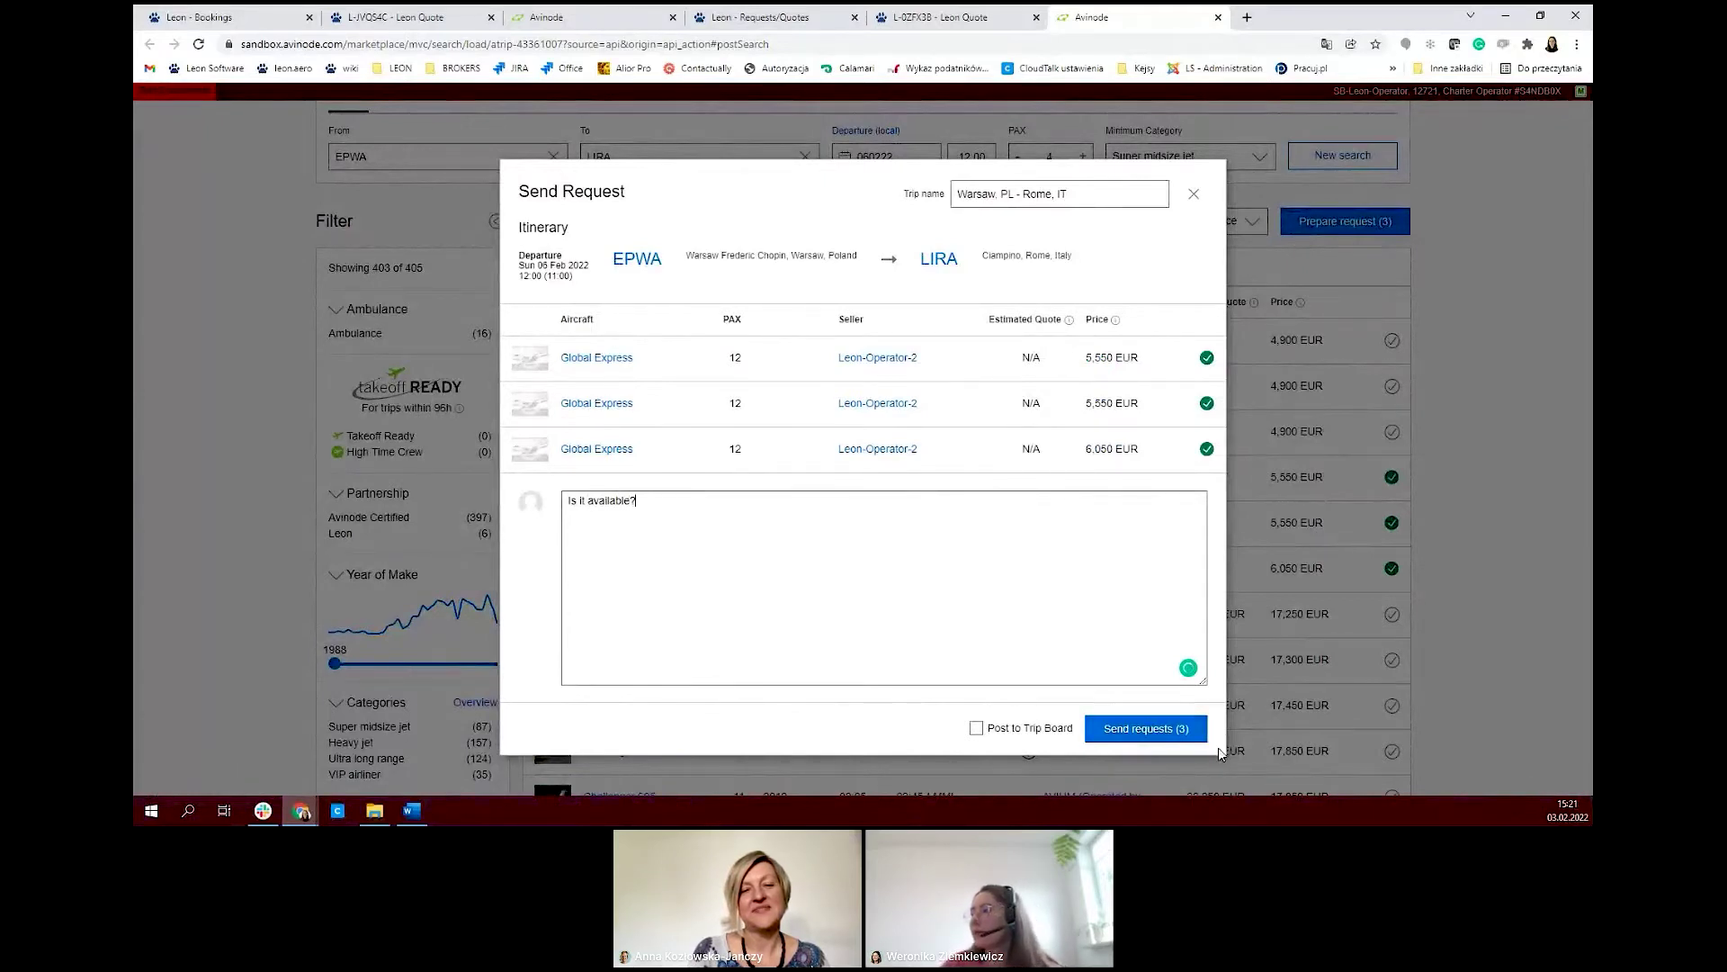
click(1173, 733)
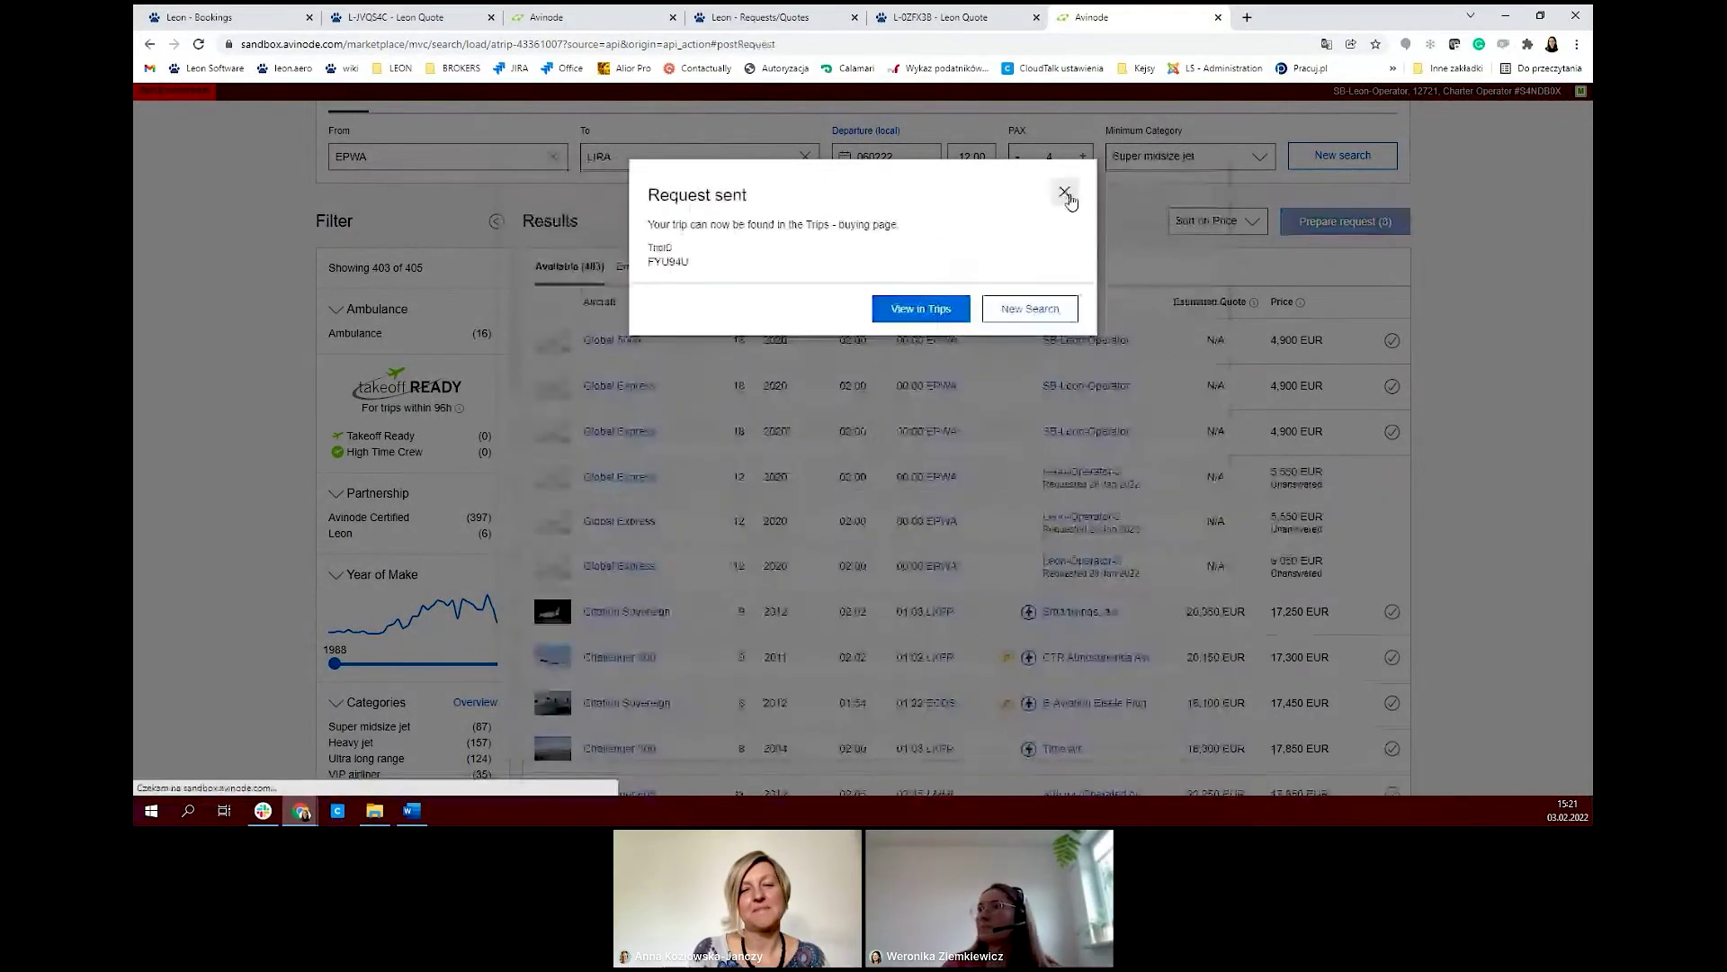
click(1064, 192)
- Switch back to the quote in Leon, refresh its subcharter offers, and review the TEST CLIENT and EPWA–LIRA route statistics
click(940, 17)
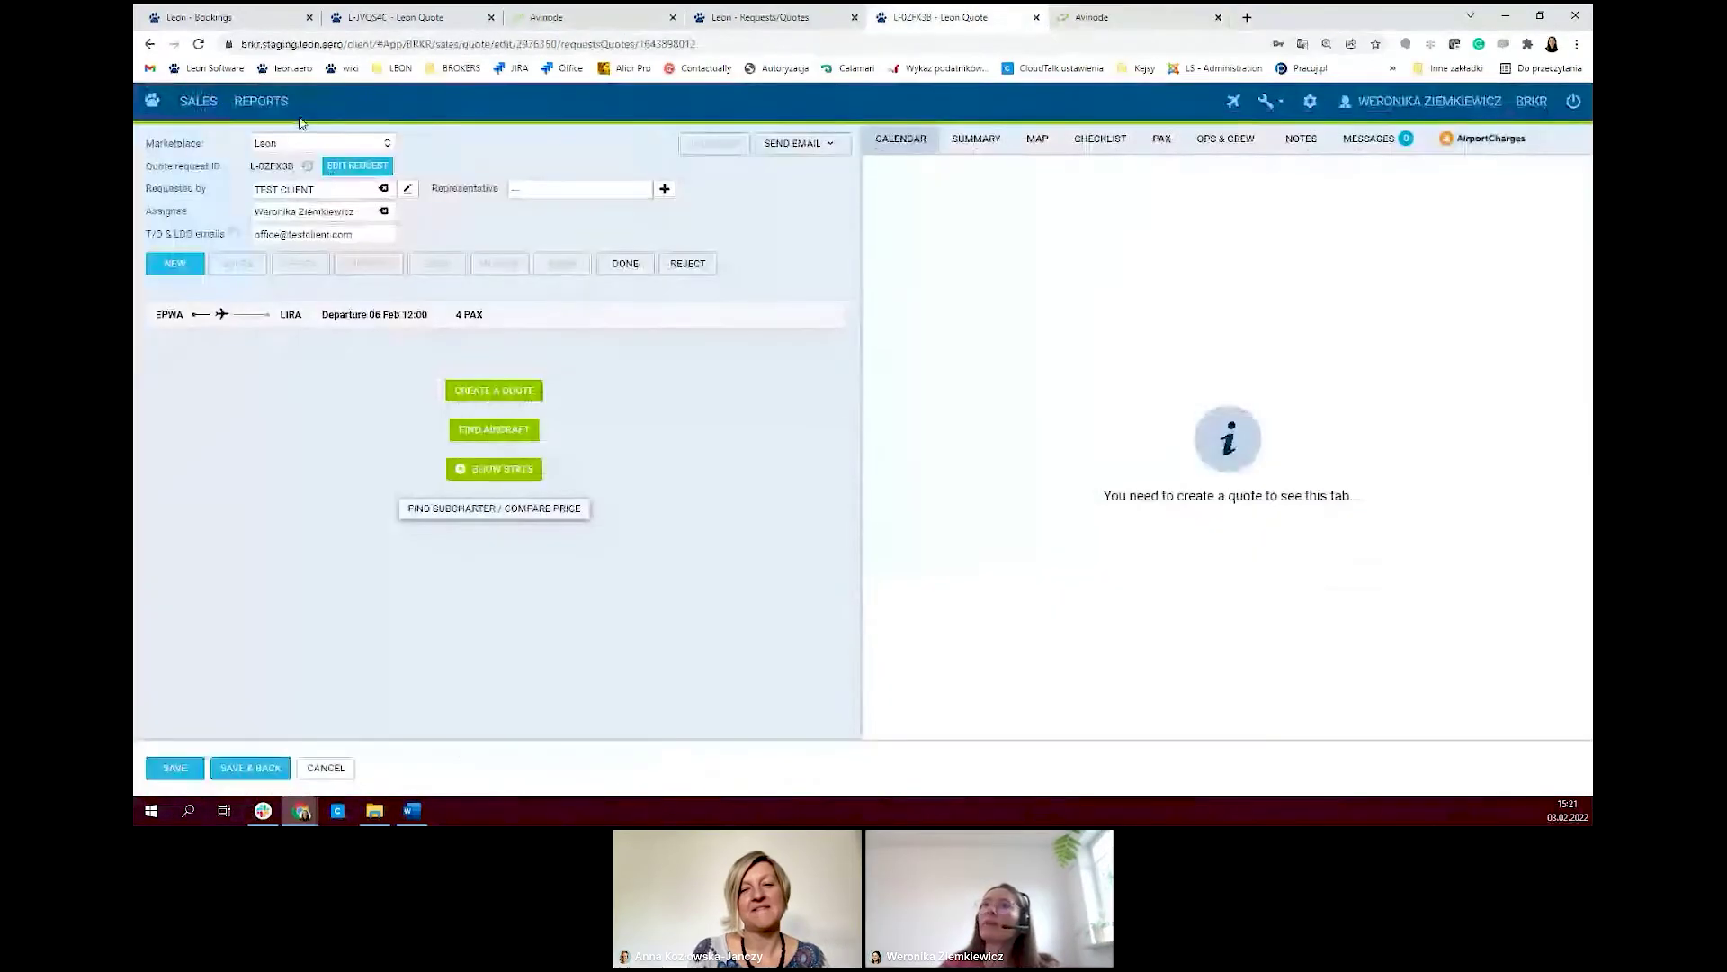
click(198, 44)
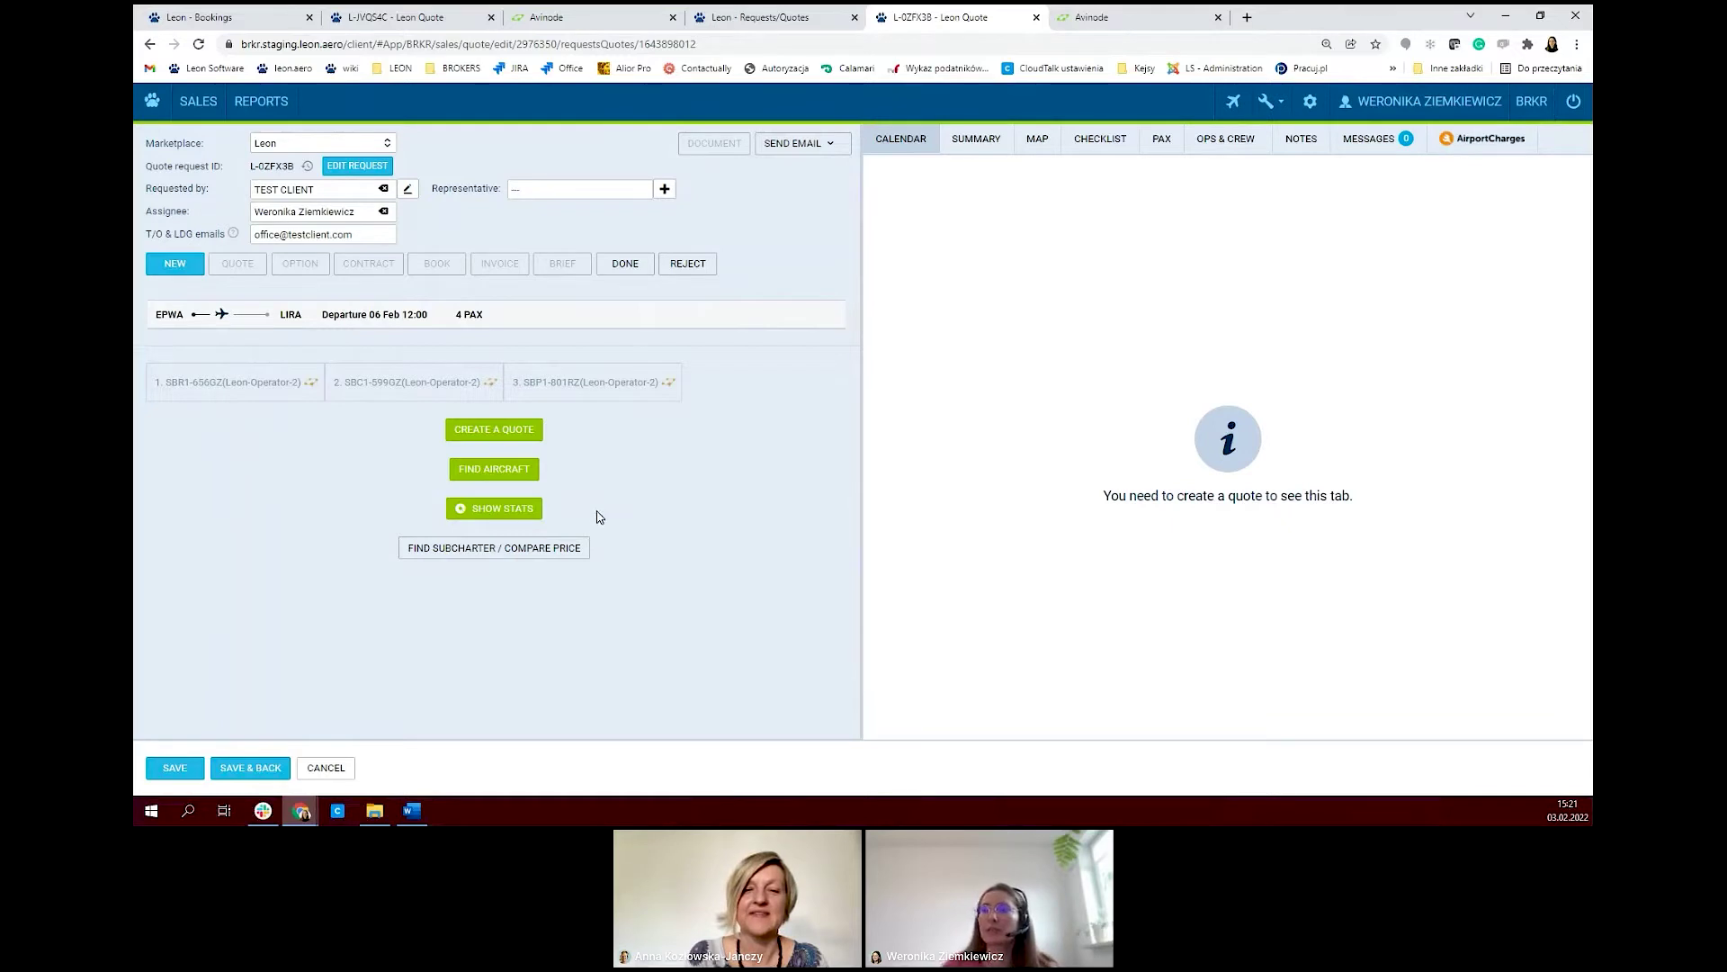
click(491, 513)
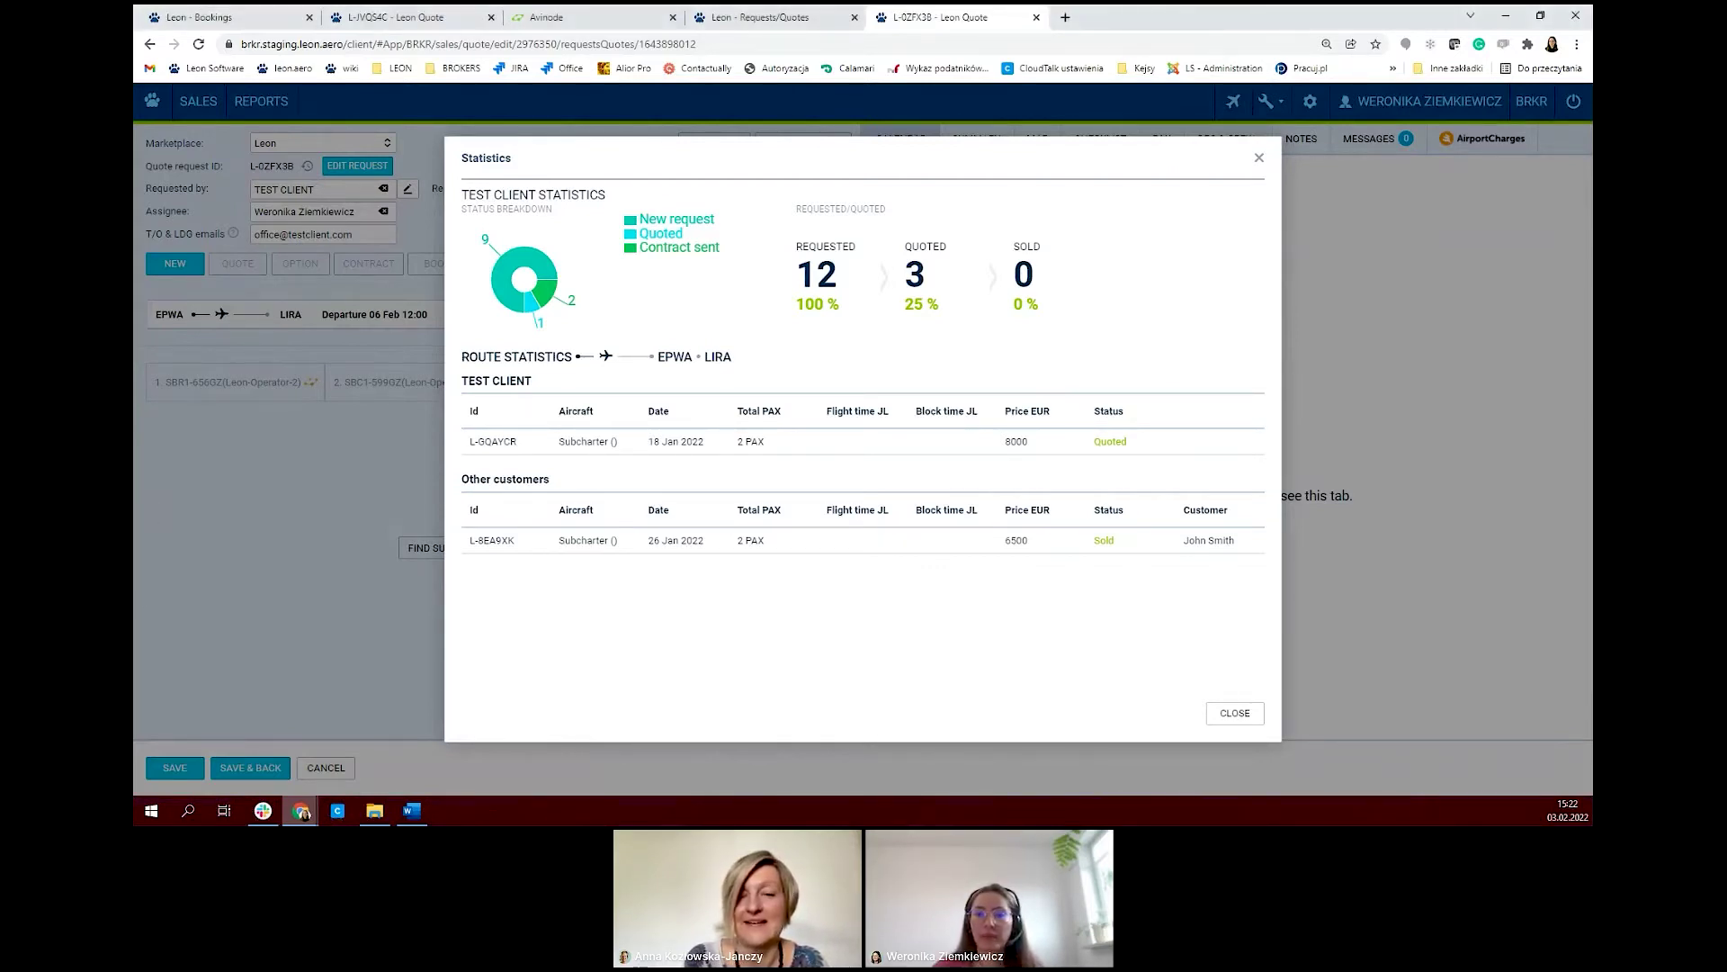
click(1260, 160)
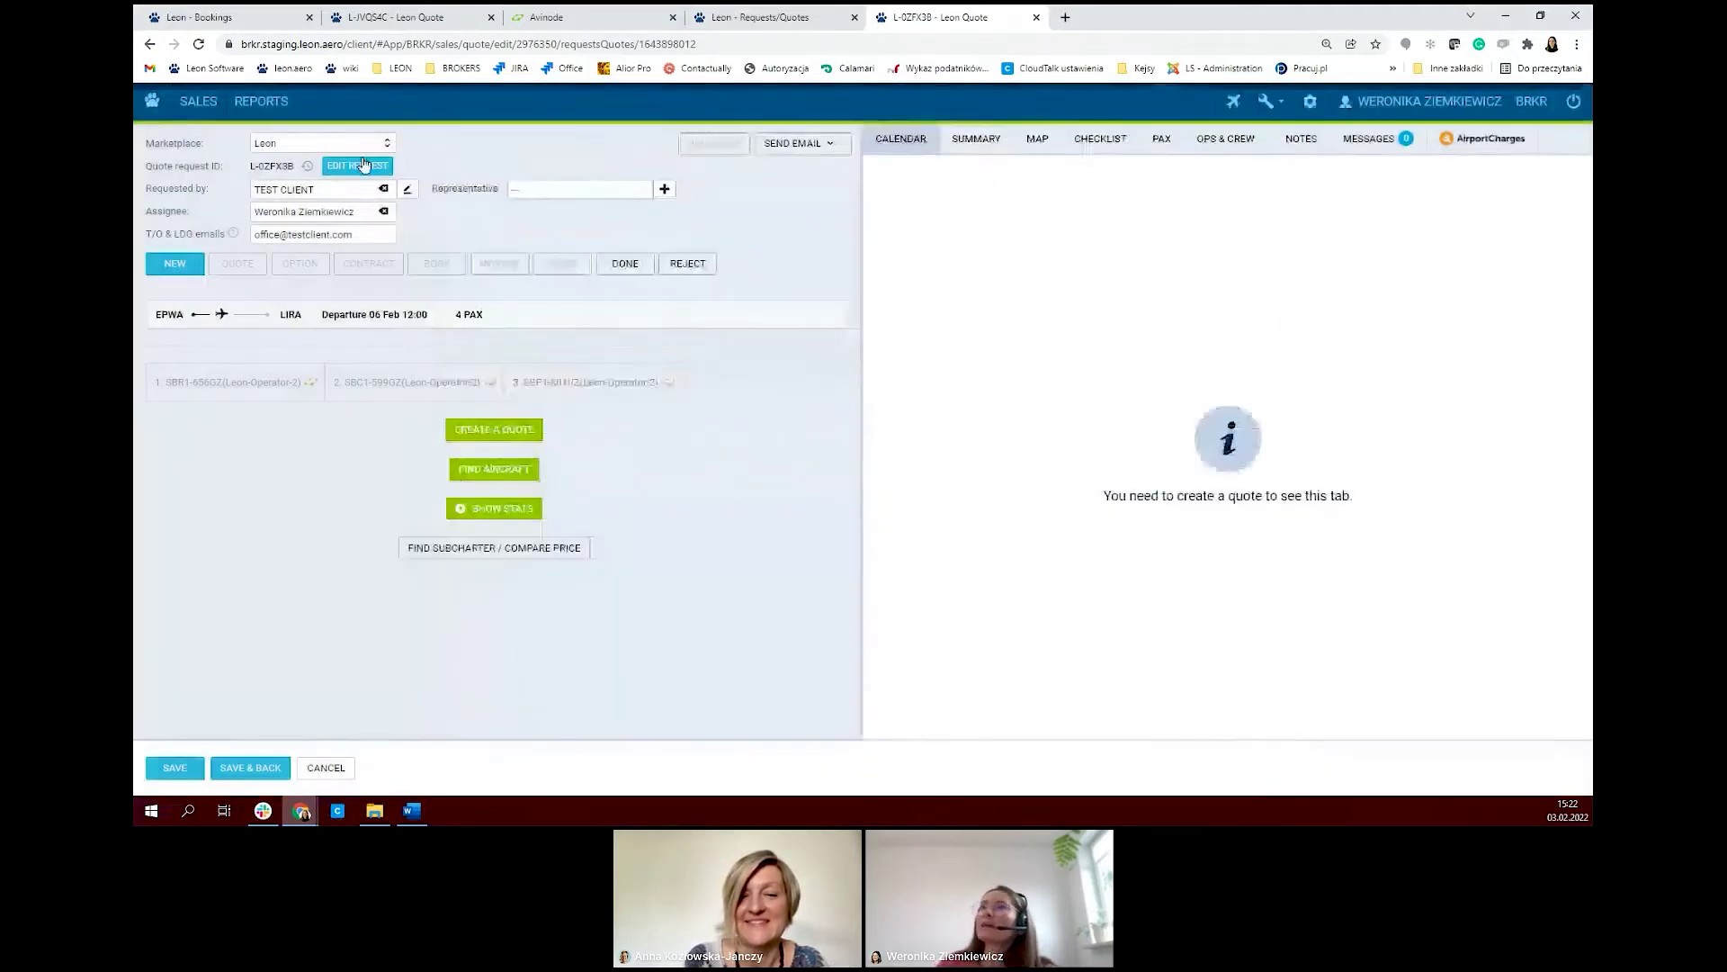
click(198, 45)
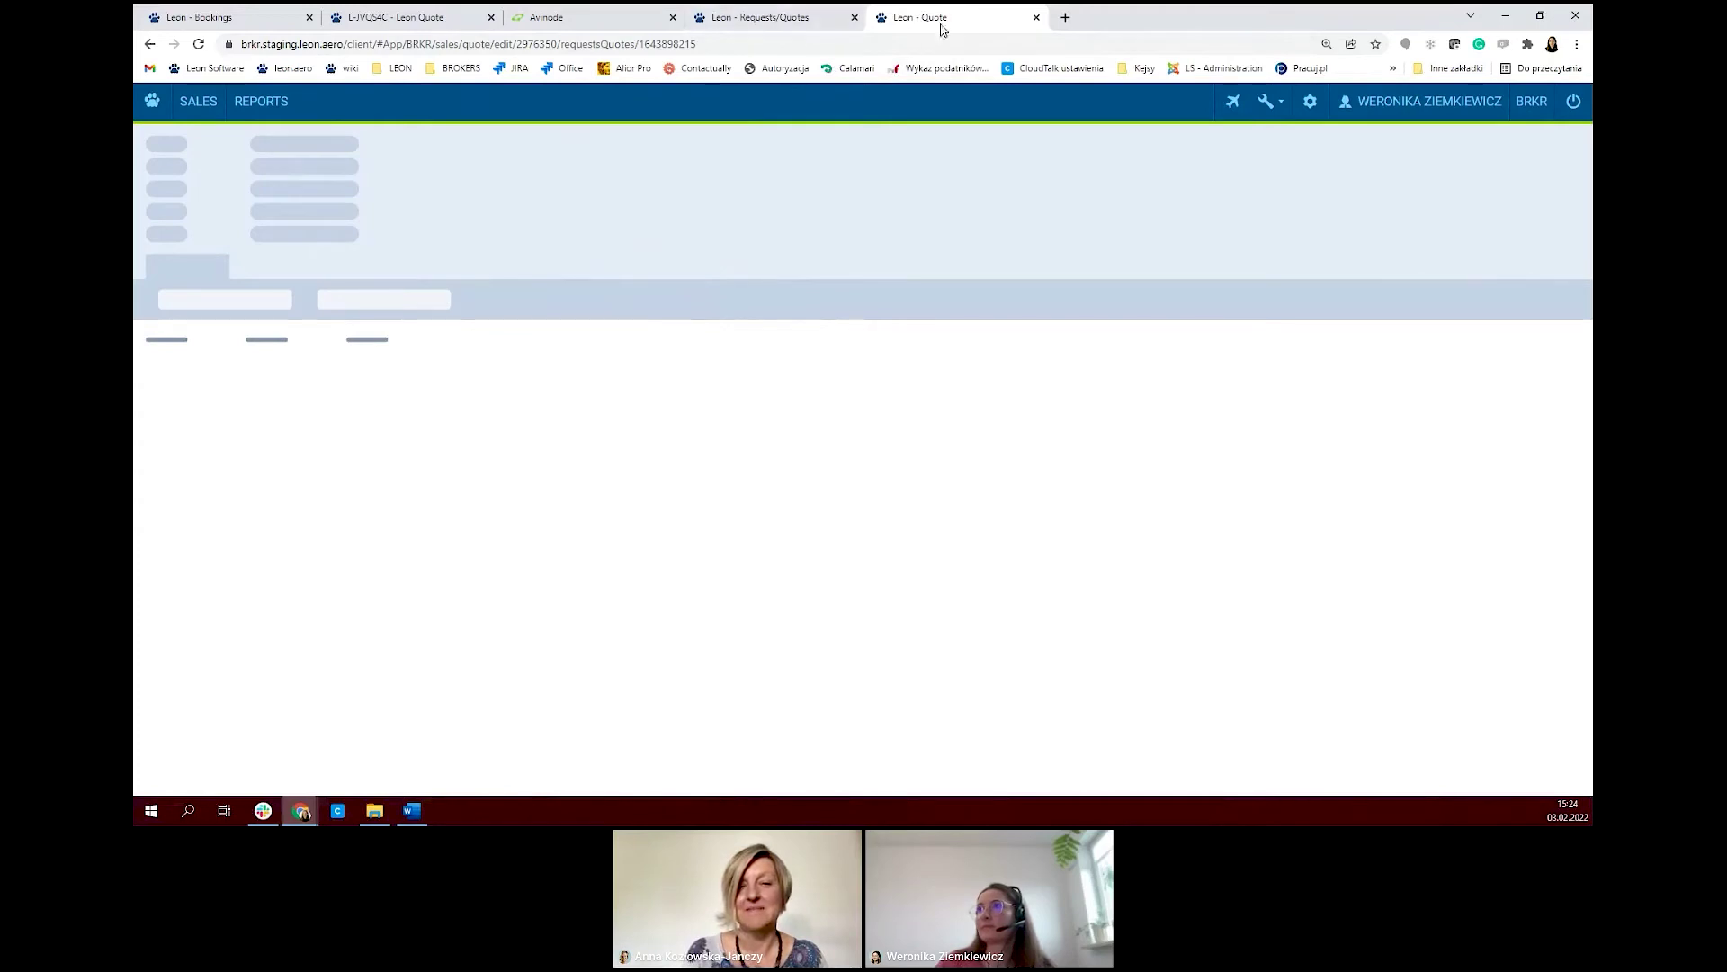
- Open brkr.staging.leon.aero in a separate browser page and view its Requests/Quotes list
click(1065, 17)
text(brkr.st)
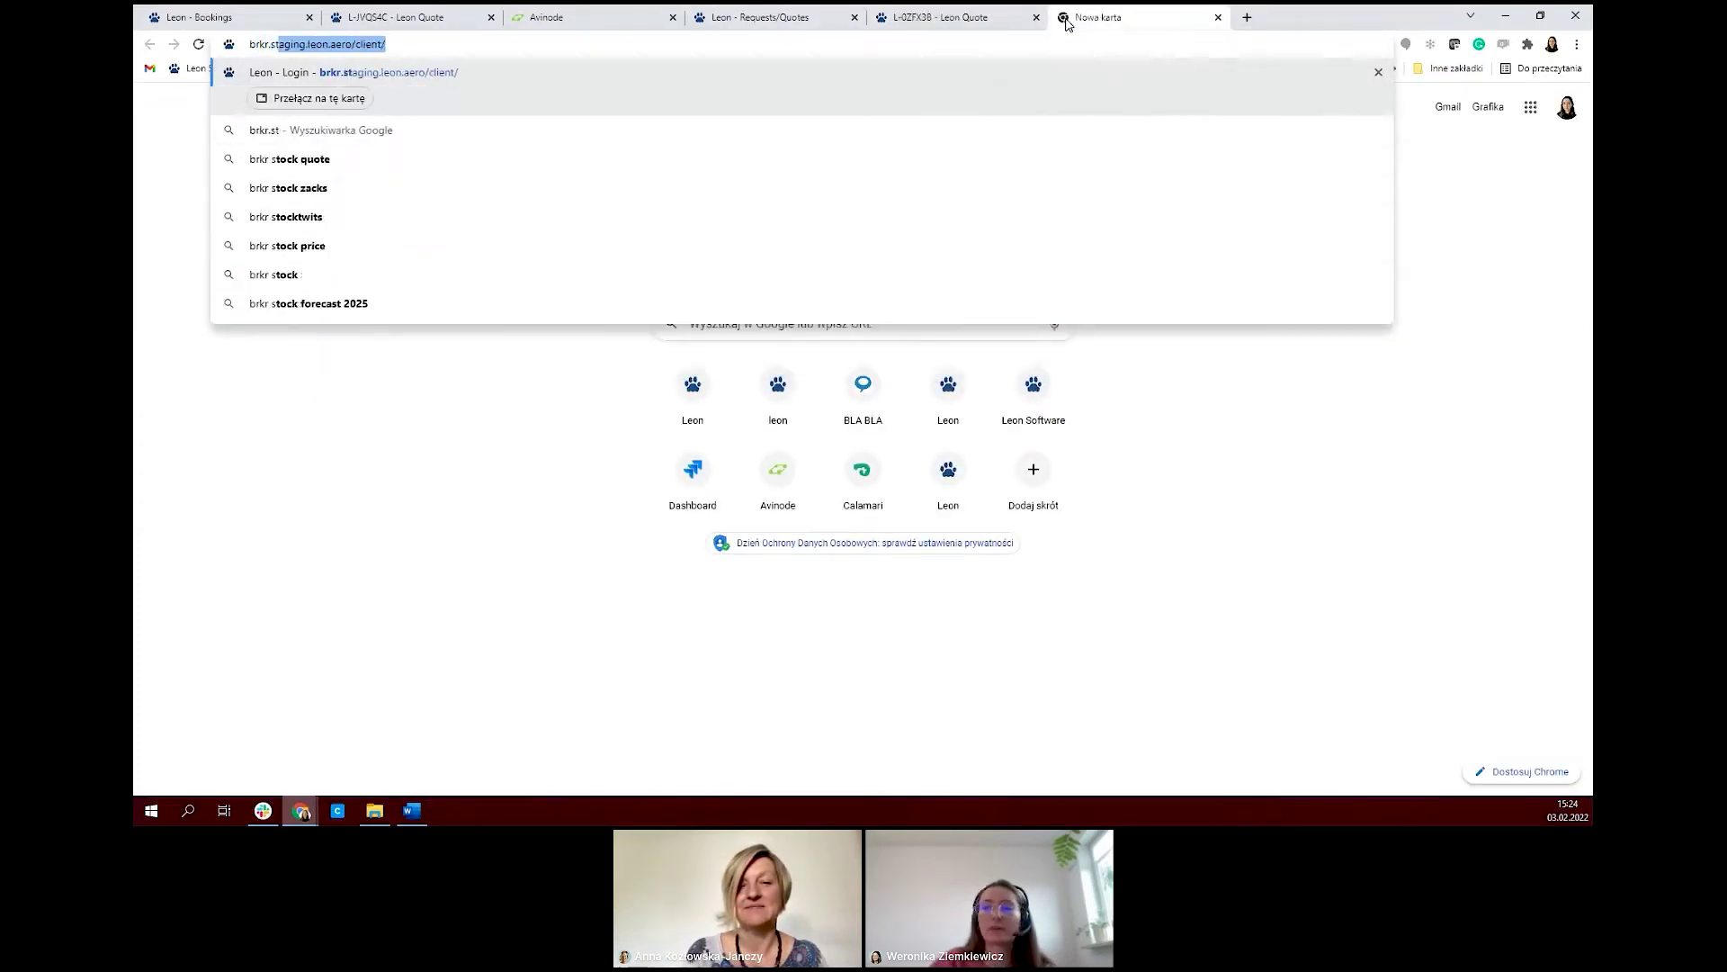
text(a)
key(Return)
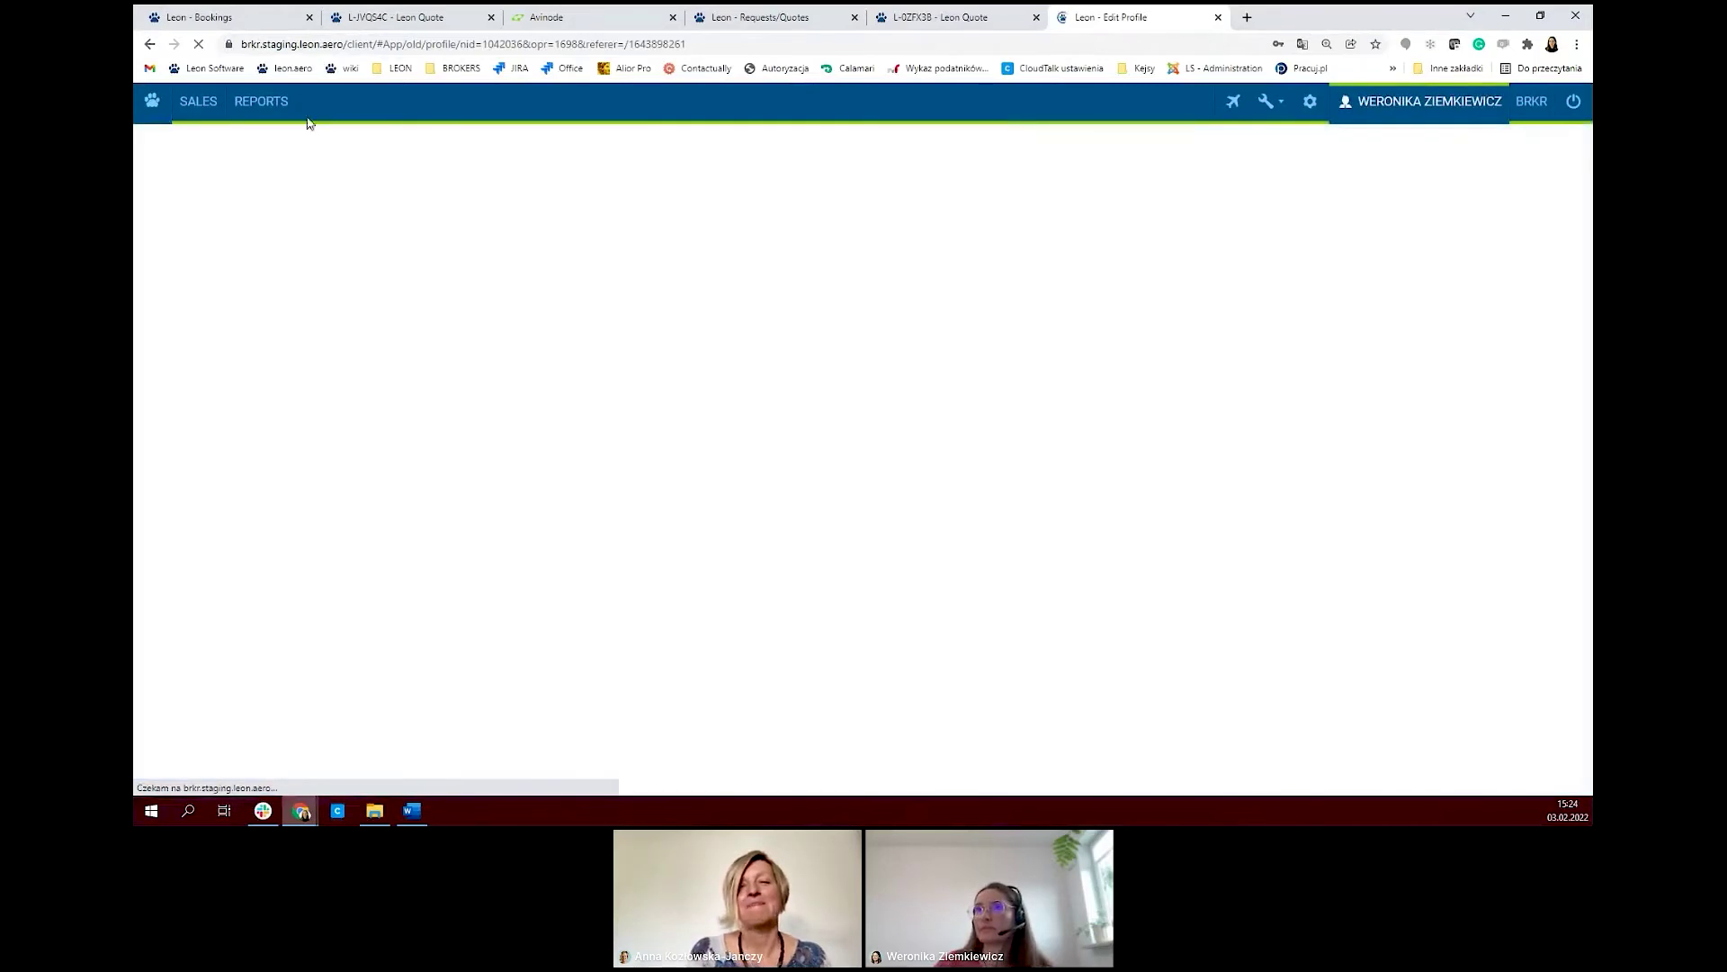
click(208, 104)
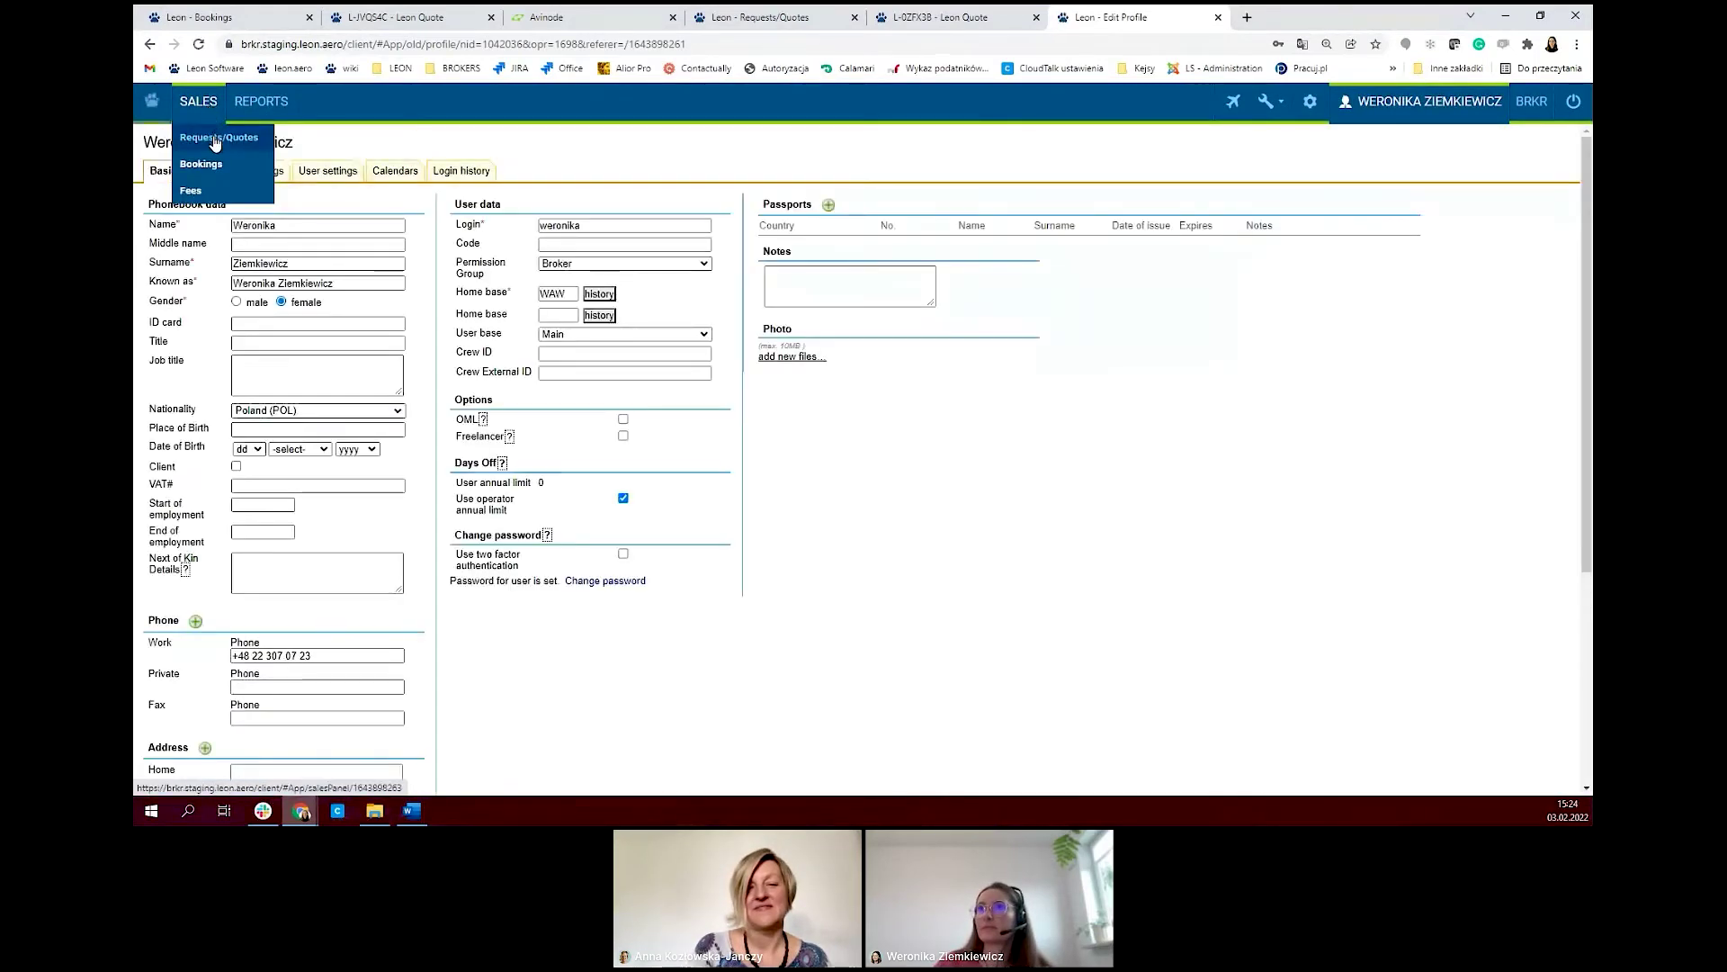
click(220, 134)
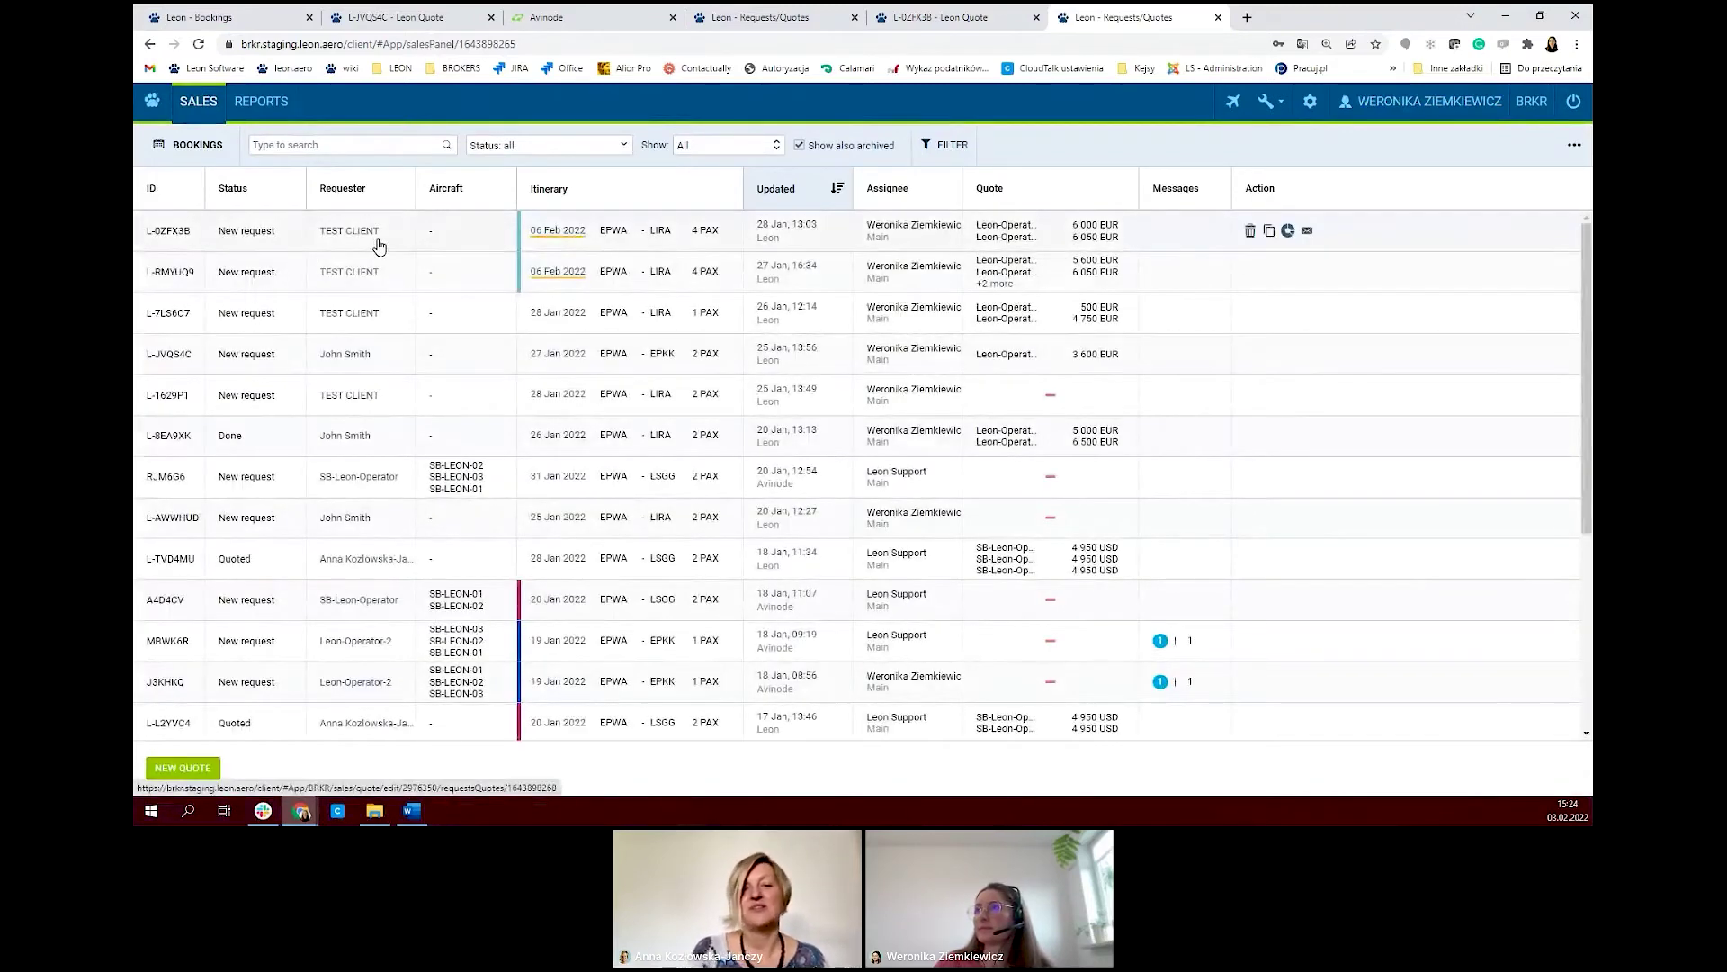
- Open the newest TEST CLIENT request from the list, return to its already open quote page, and close the duplicate page
click(379, 247)
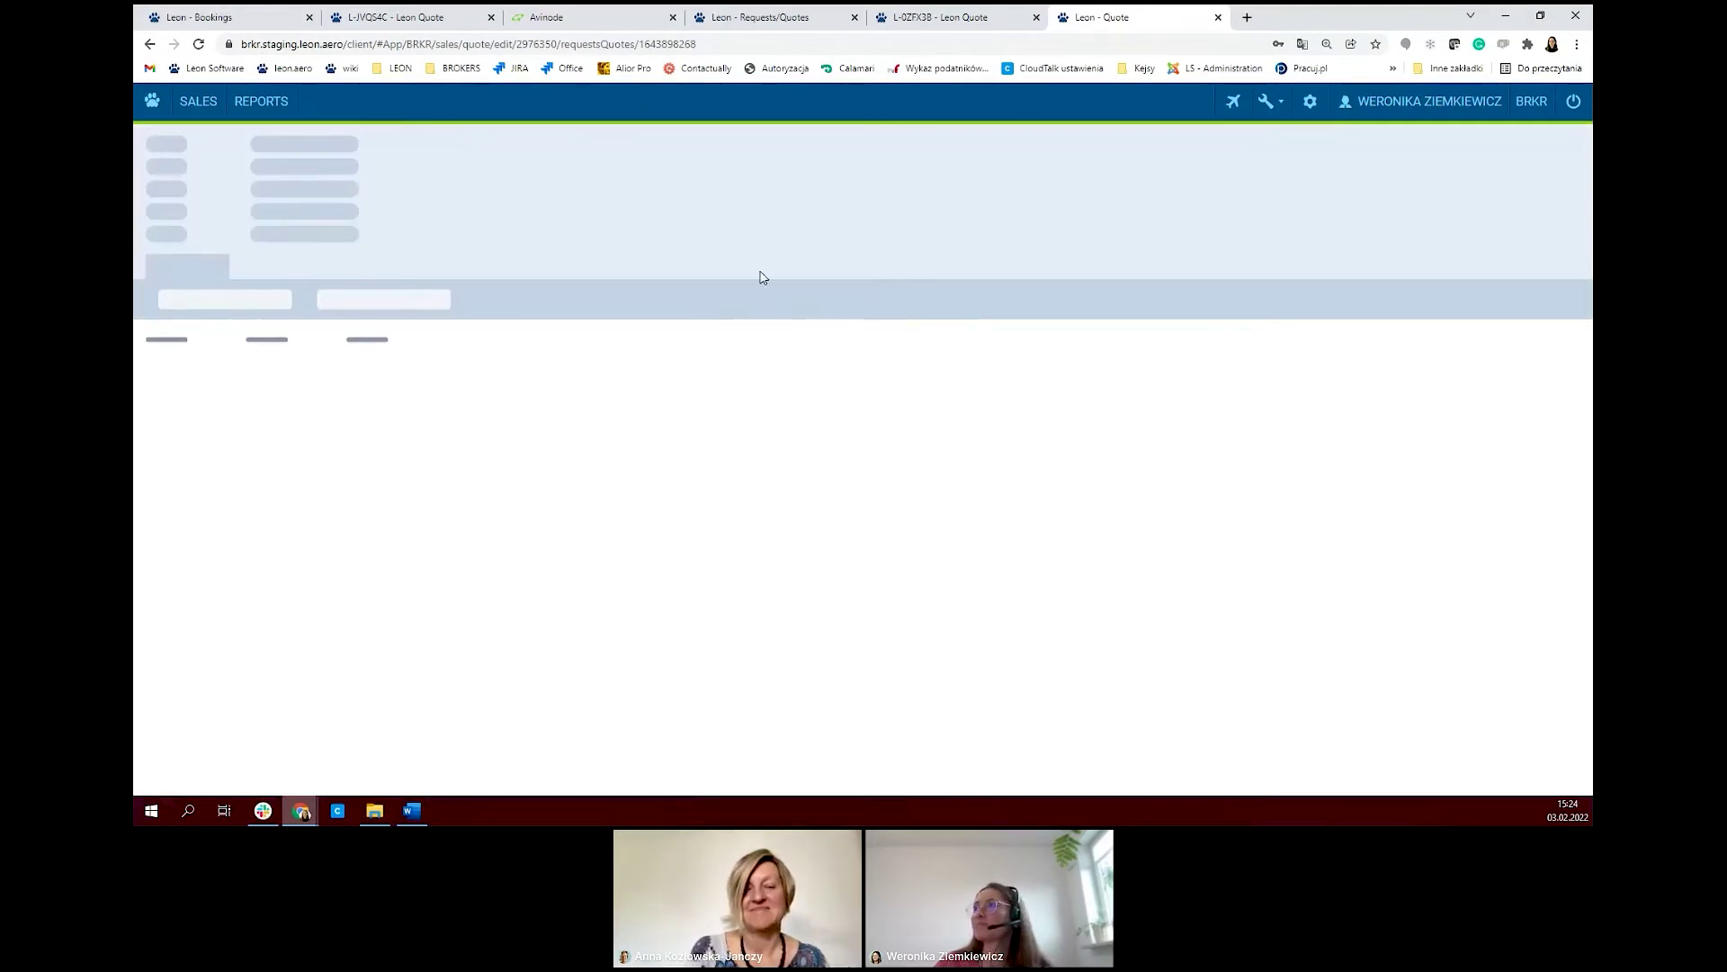
click(917, 20)
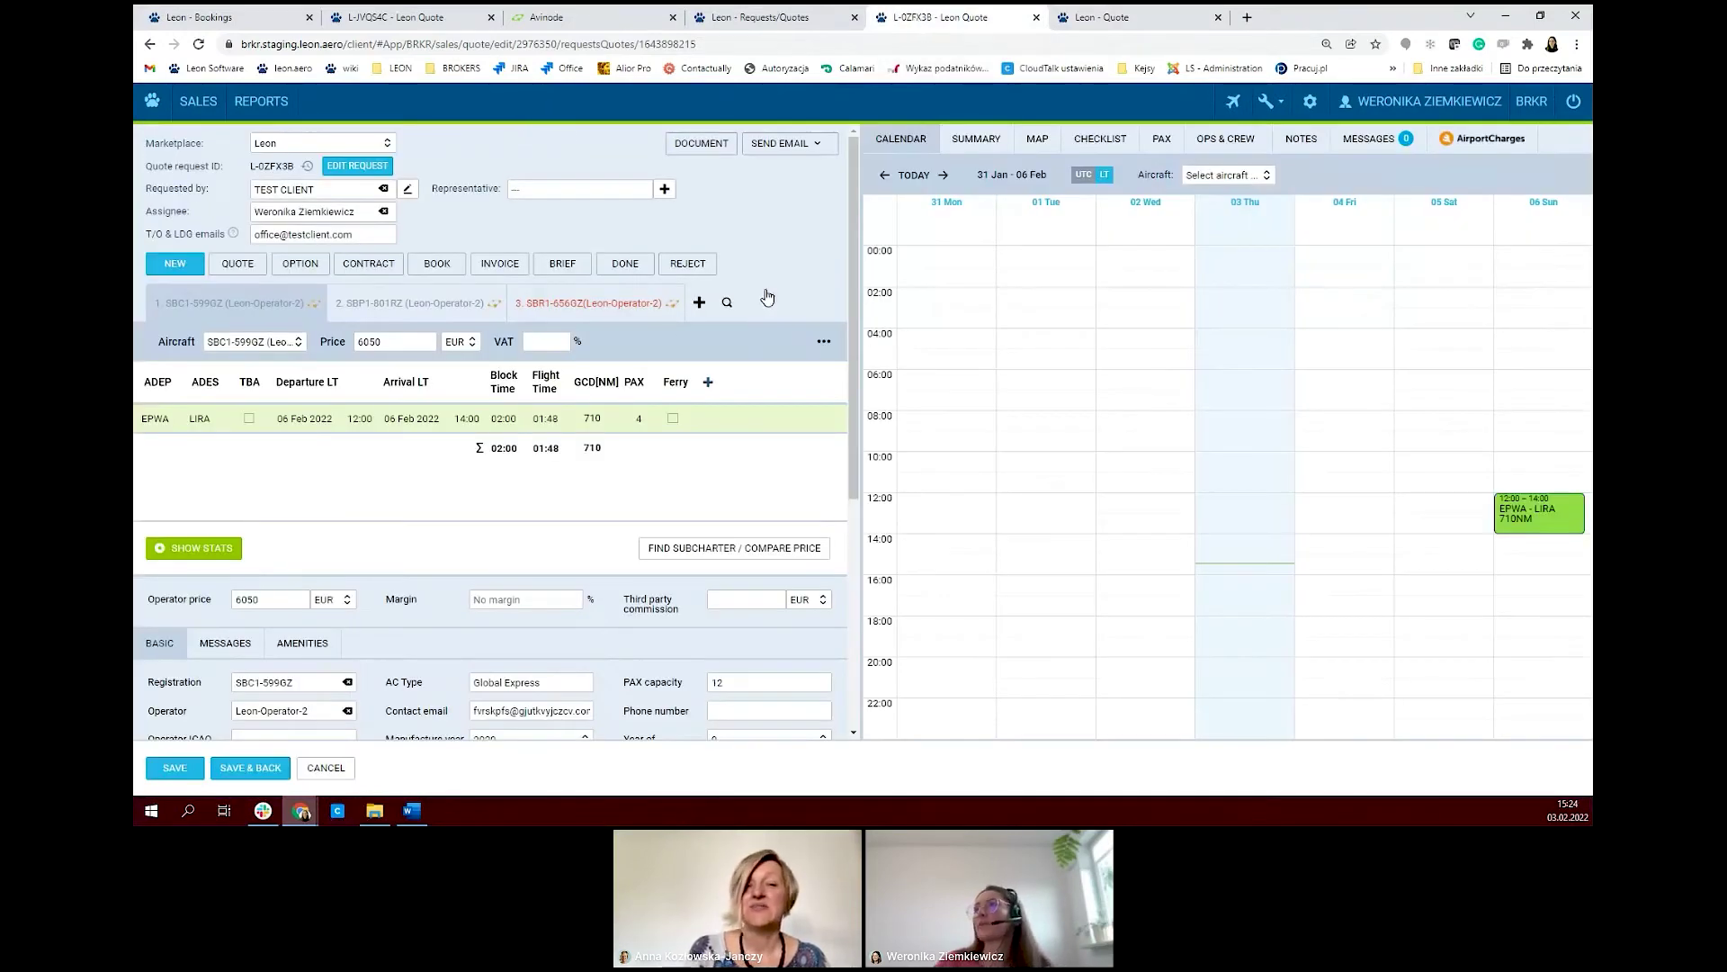
click(1218, 17)
- Compare the prices and details of the SBC1-599GZ and SBP1-801RZ quotes from Leon-Operator-2
scroll(378, 472, down, 2)
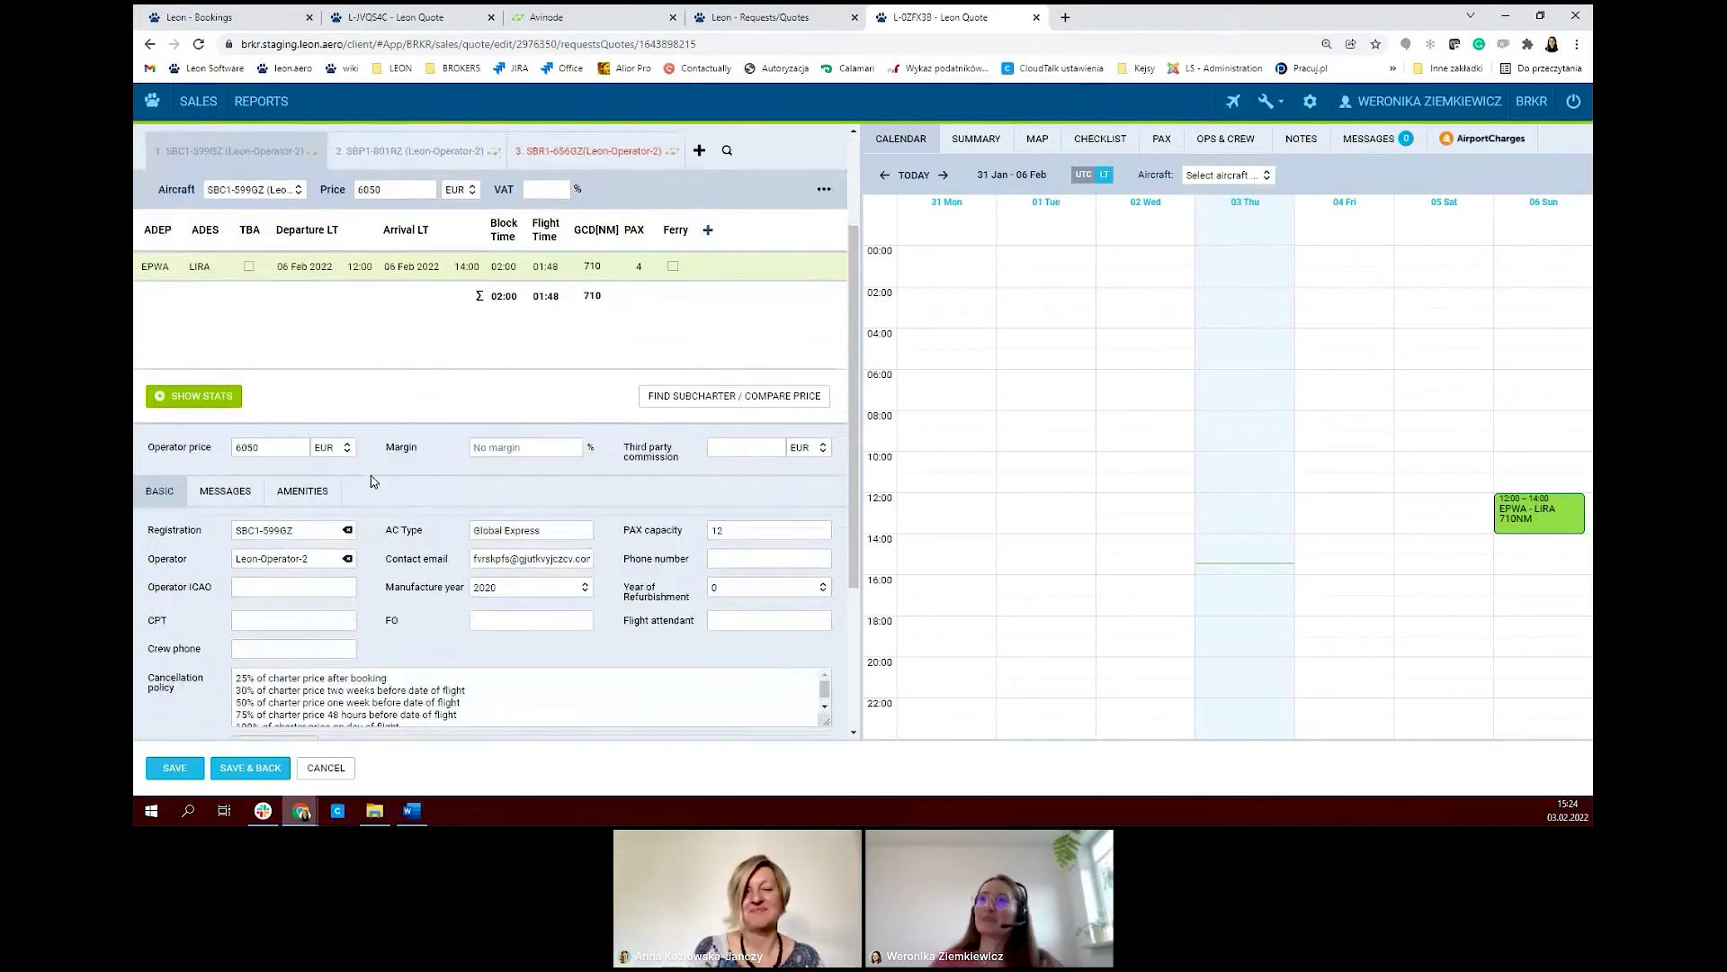
scroll(463, 512, down, 2)
scroll(468, 515, up, 4)
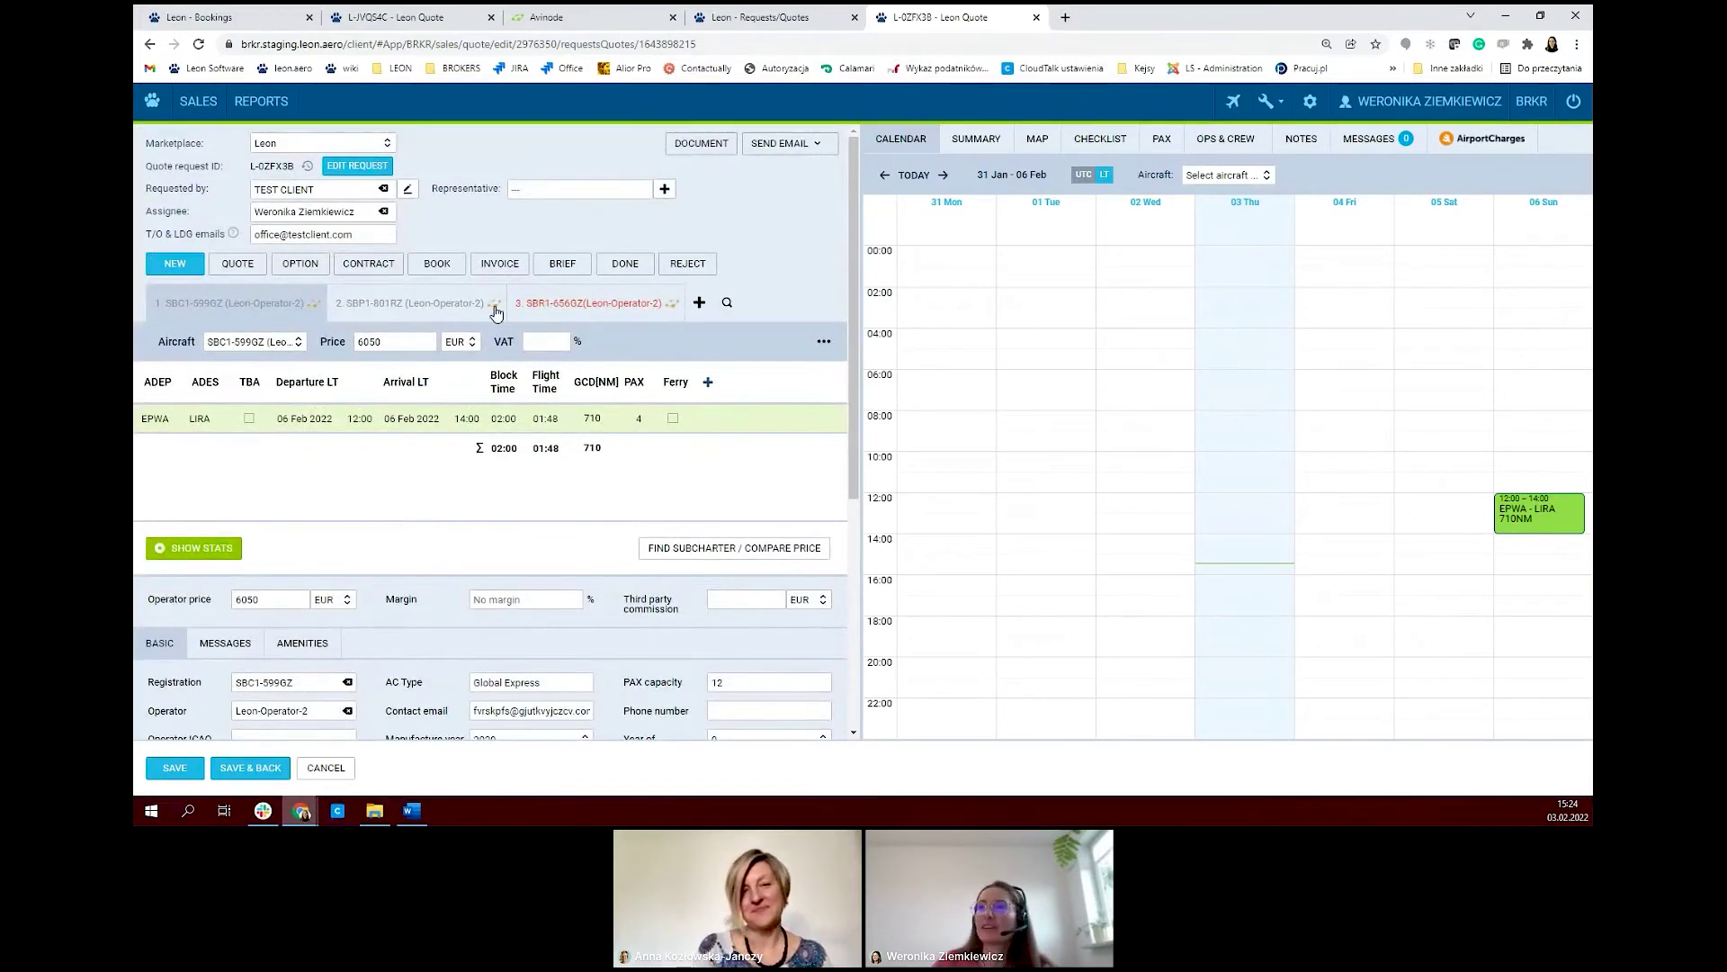
click(415, 310)
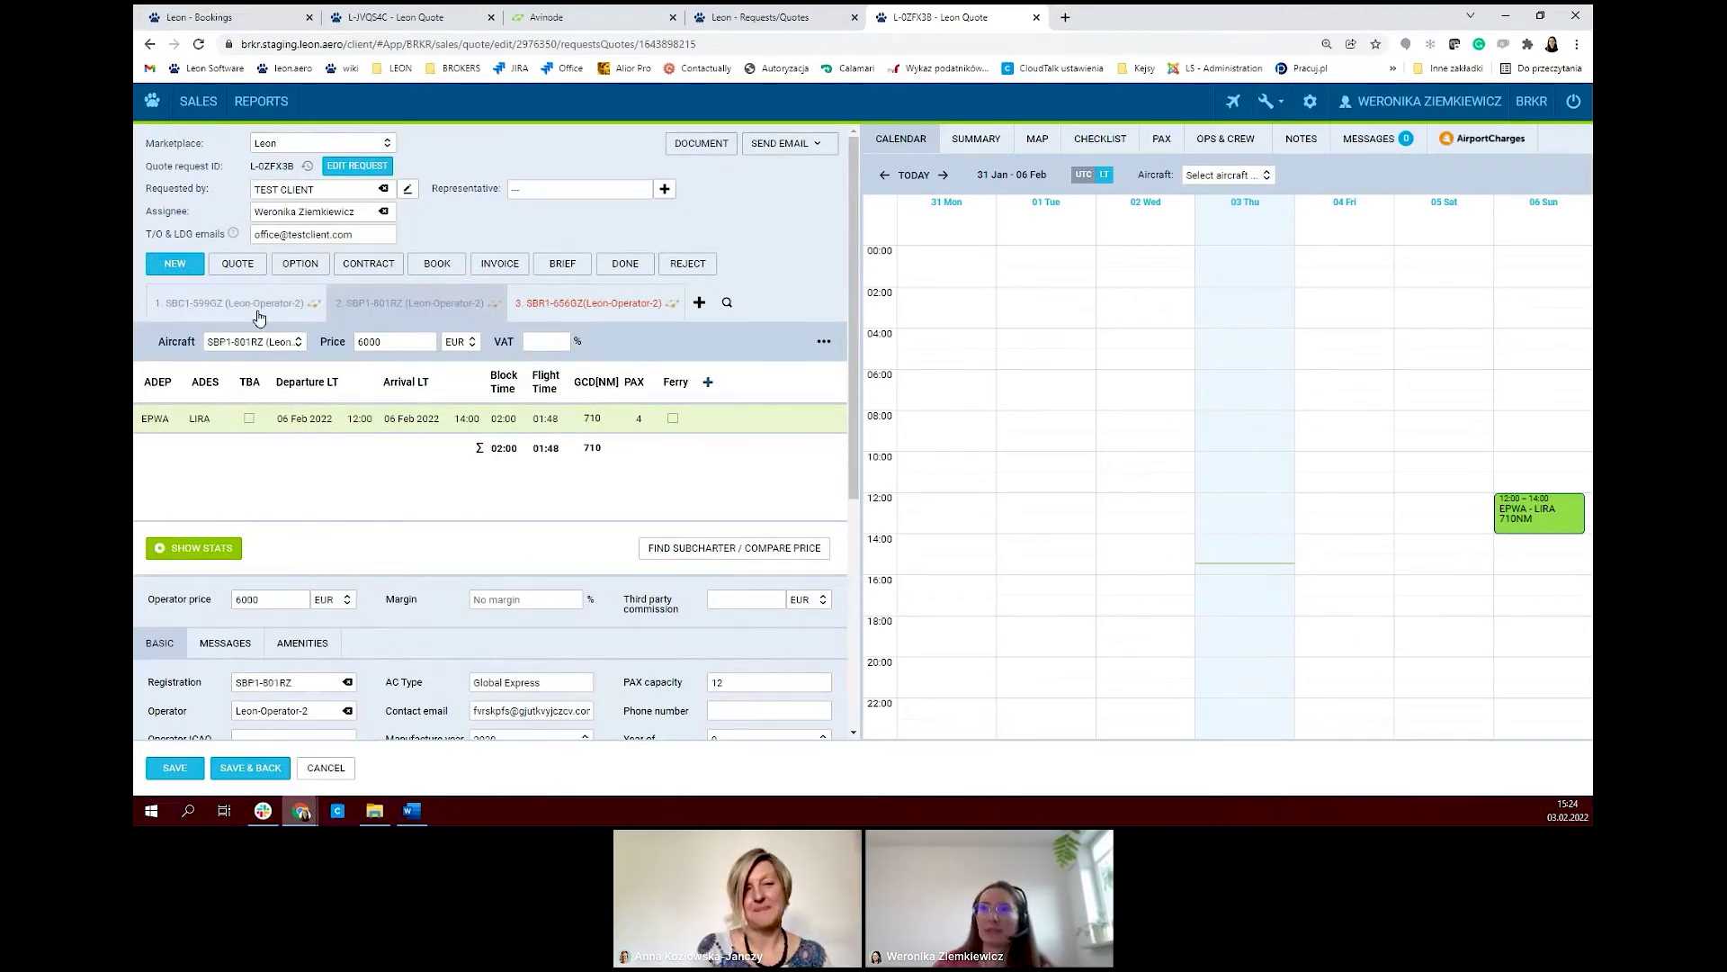
click(257, 317)
click(396, 310)
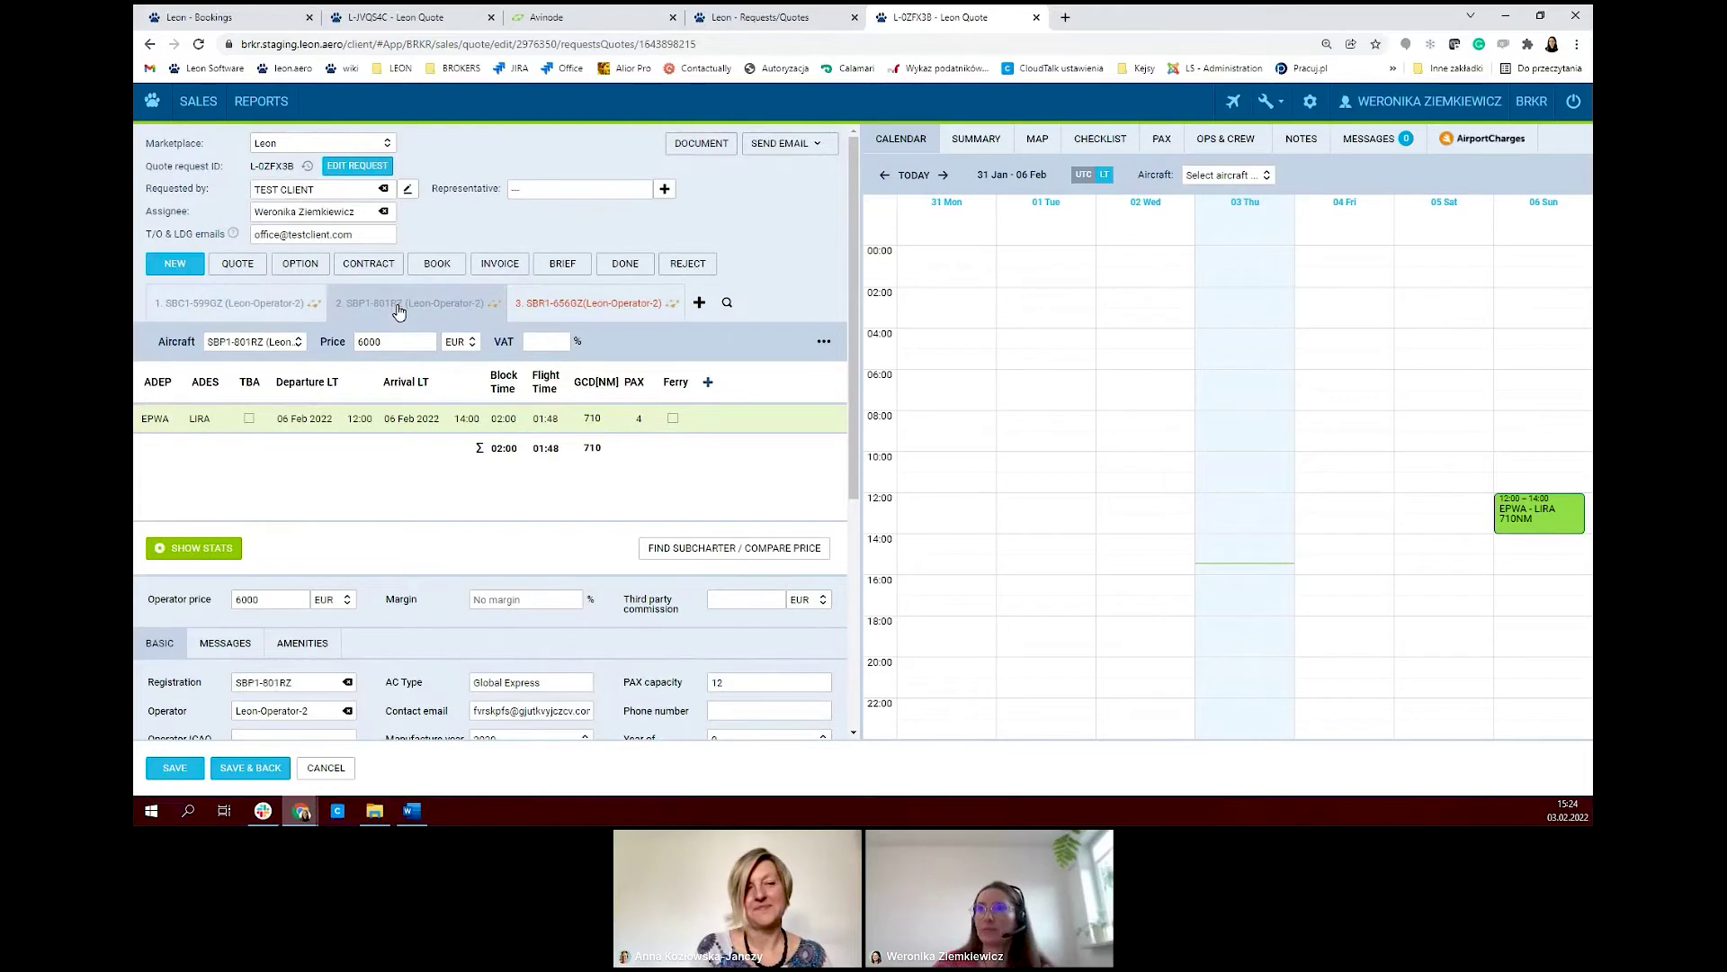
click(266, 313)
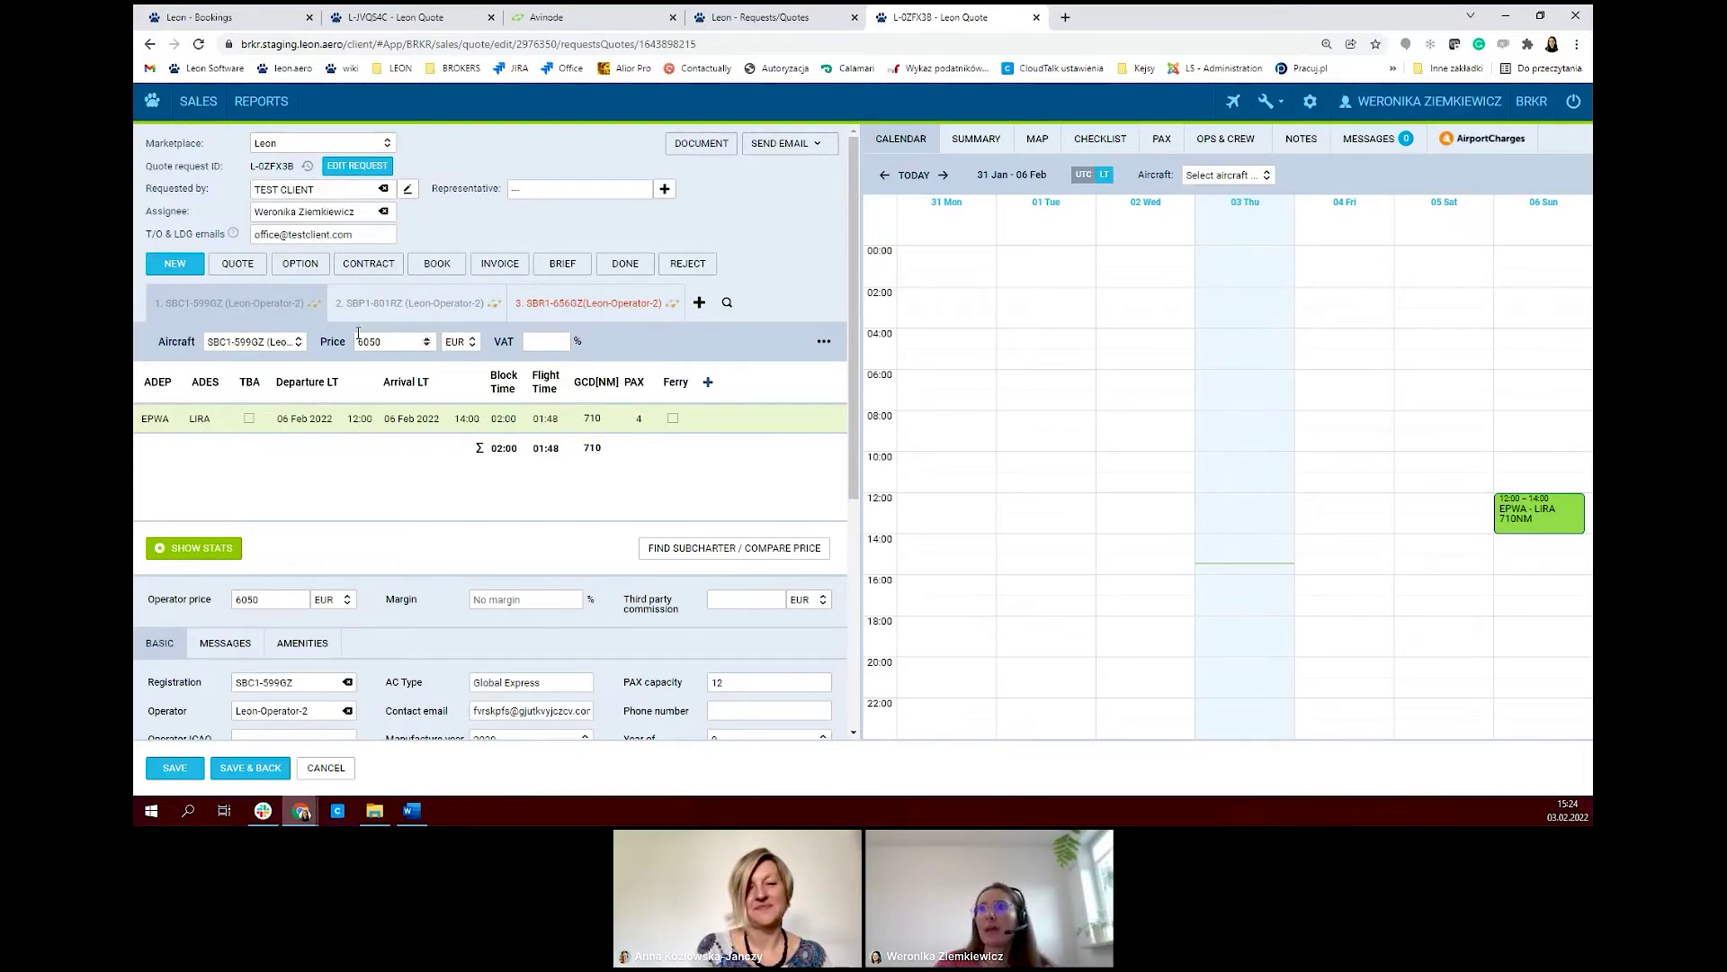
- Examine the SBC1-599GZ quote's basic aircraft and operator details, cancellation policy, and exterior and interior pictures
scroll(360, 320, down, 4)
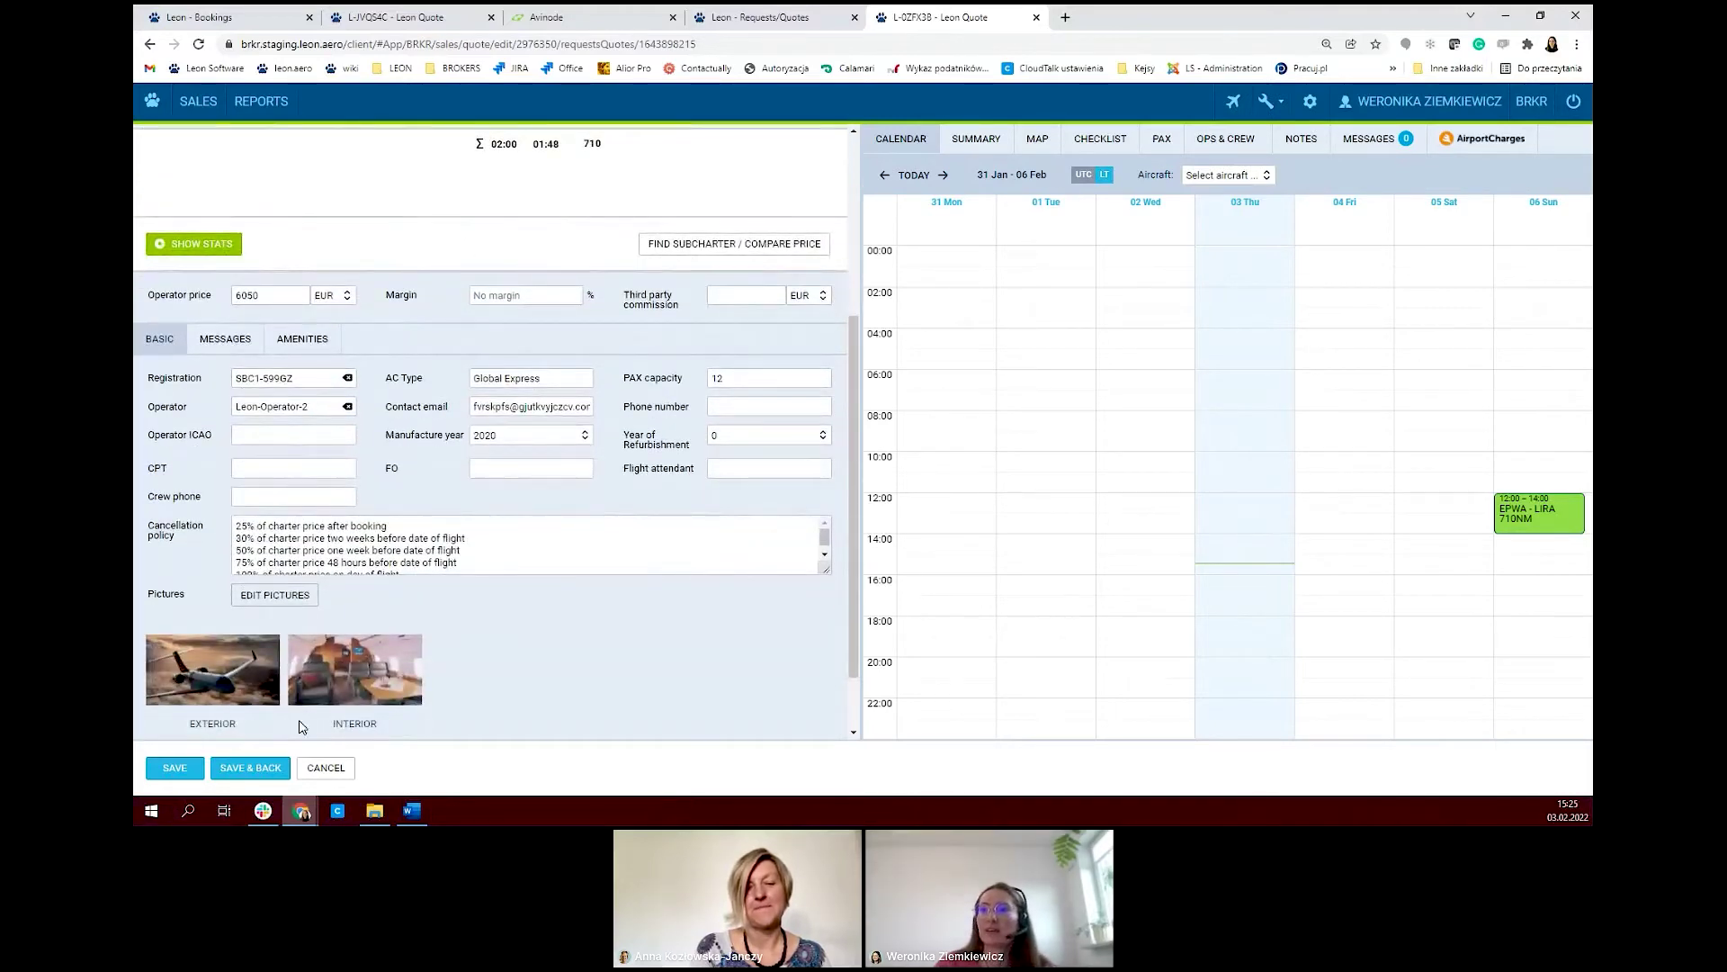
scroll(558, 602, up, 1)
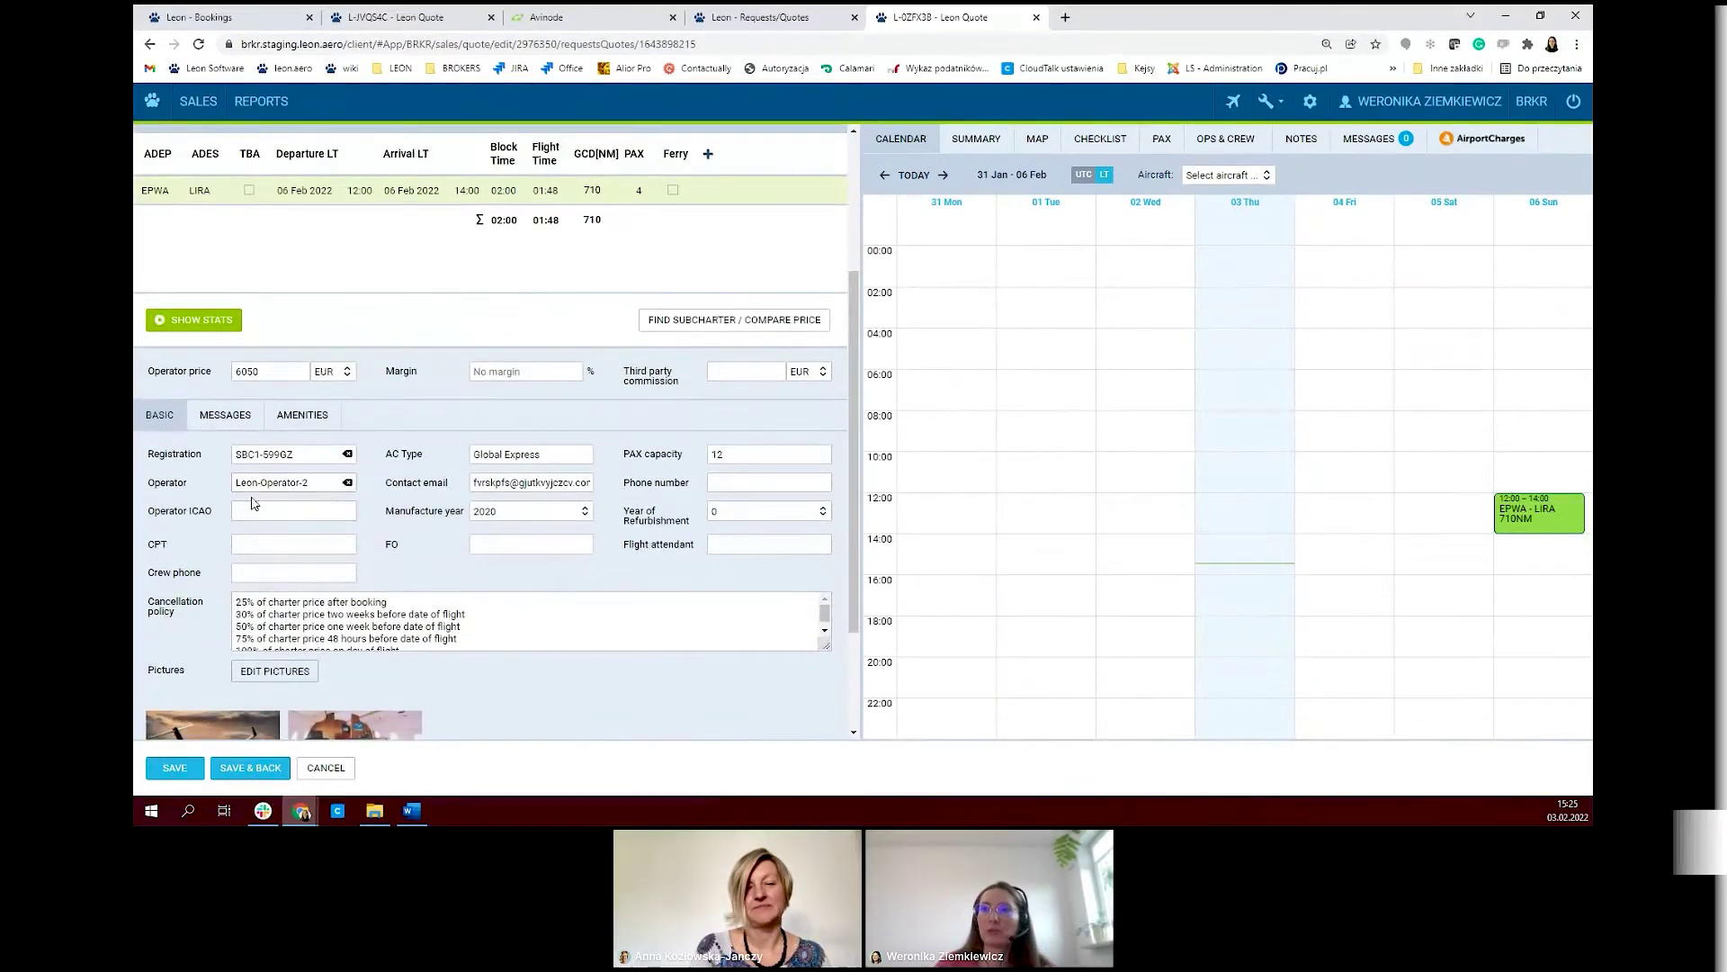
scroll(486, 567, up, 1)
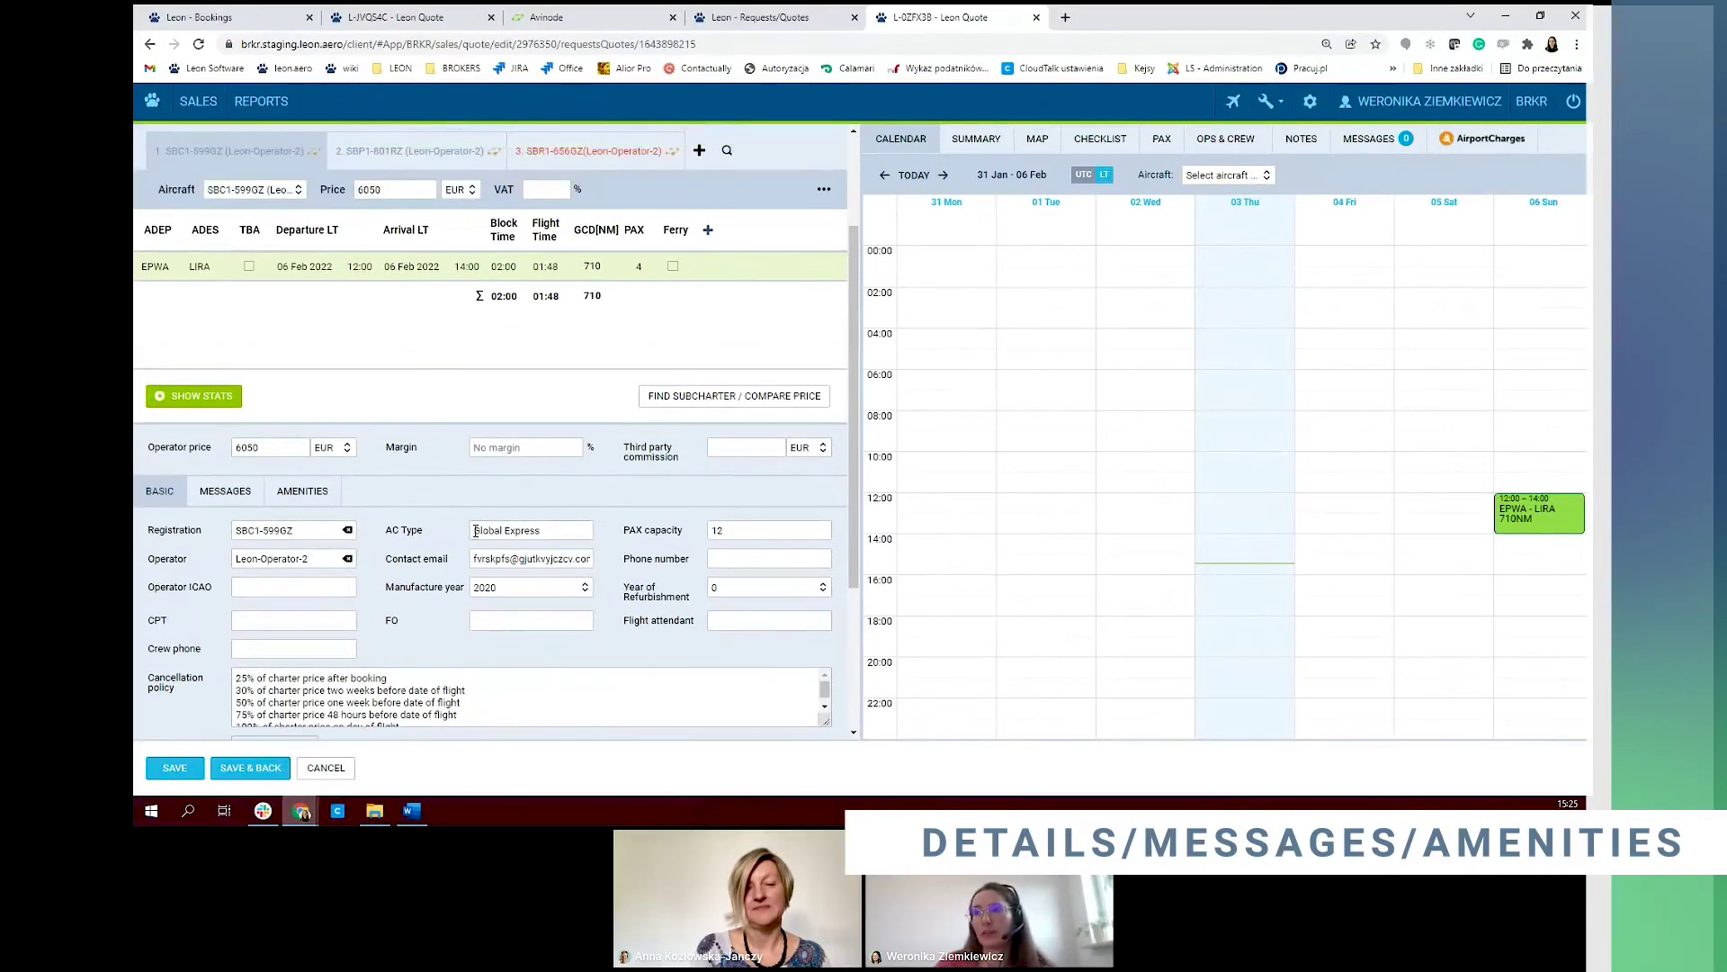
scroll(340, 513, up, 1)
click(376, 227)
scroll(393, 543, down, 2)
scroll(525, 675, down, 1)
scroll(532, 663, up, 4)
- Set the margin on the SBC1-599GZ quote to 10%
click(251, 306)
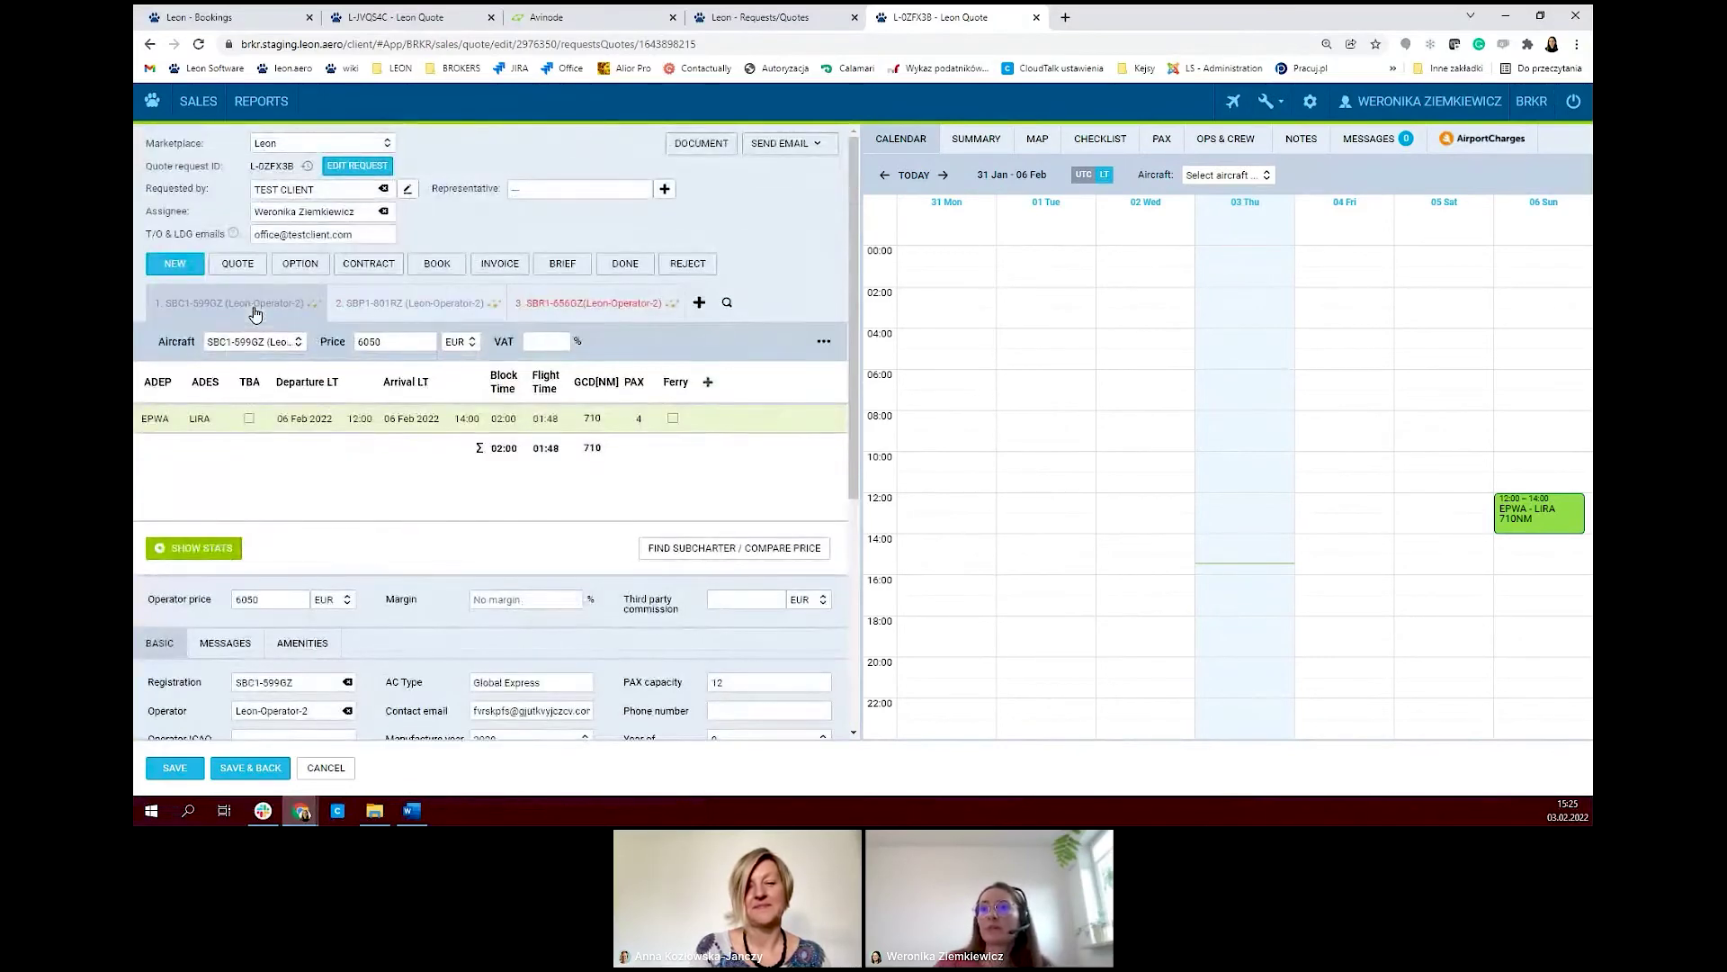
double_click(261, 600)
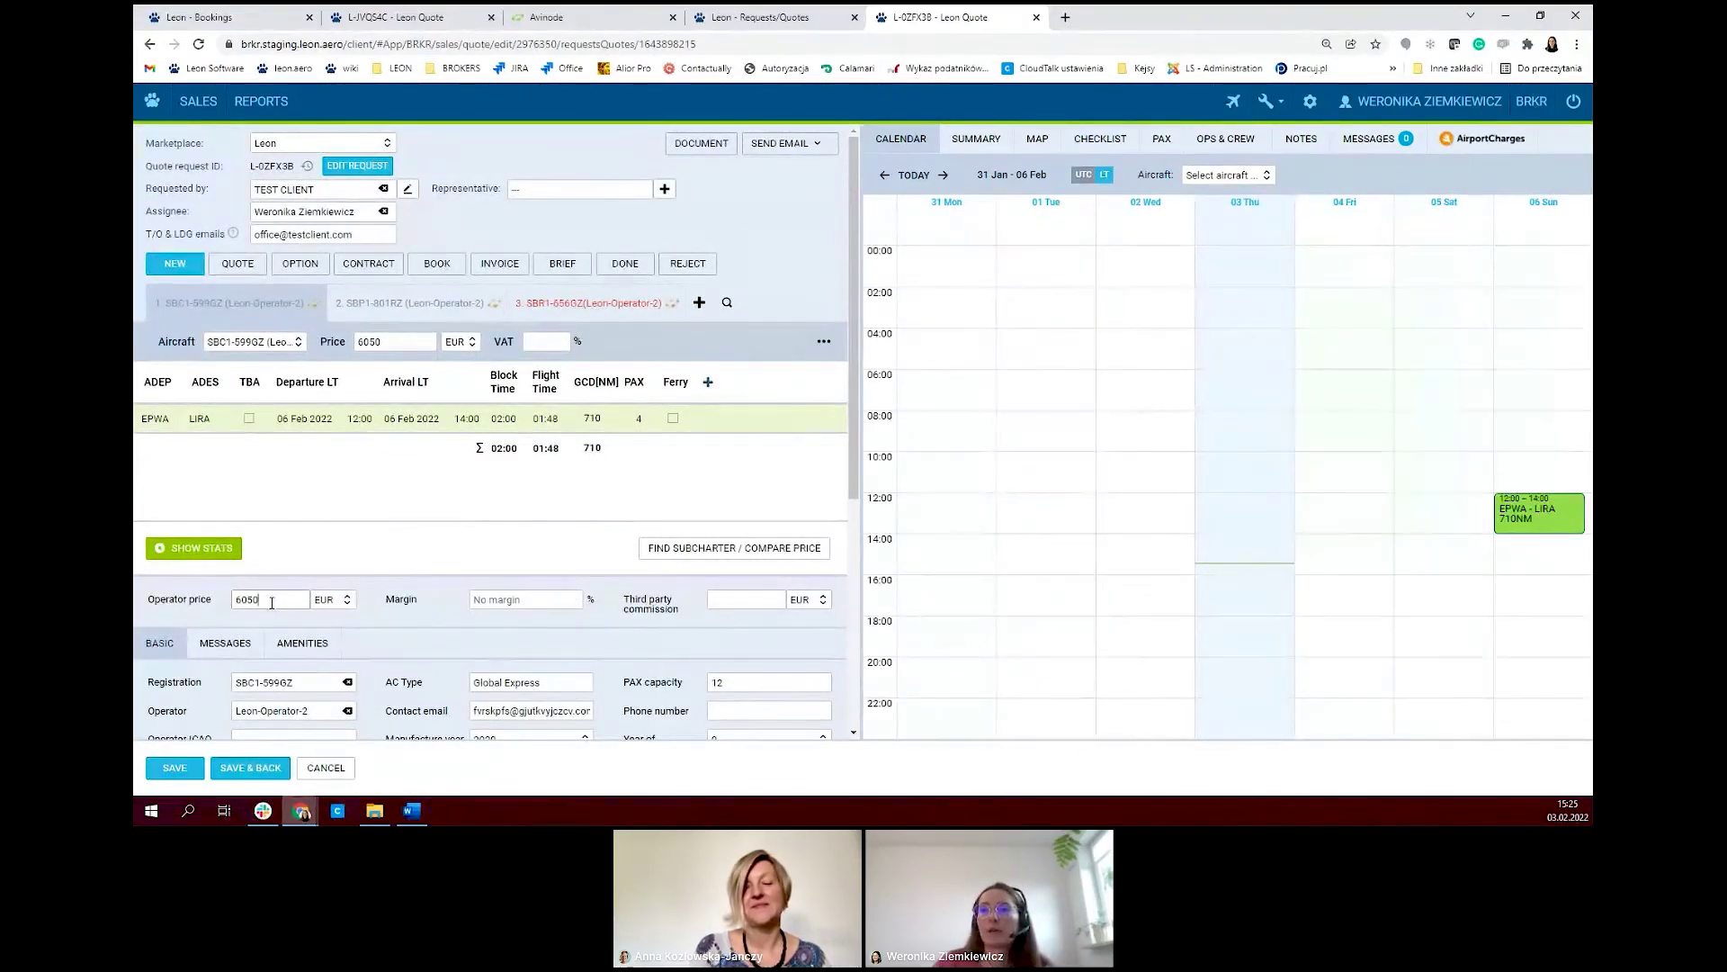
click(522, 600)
text(10)
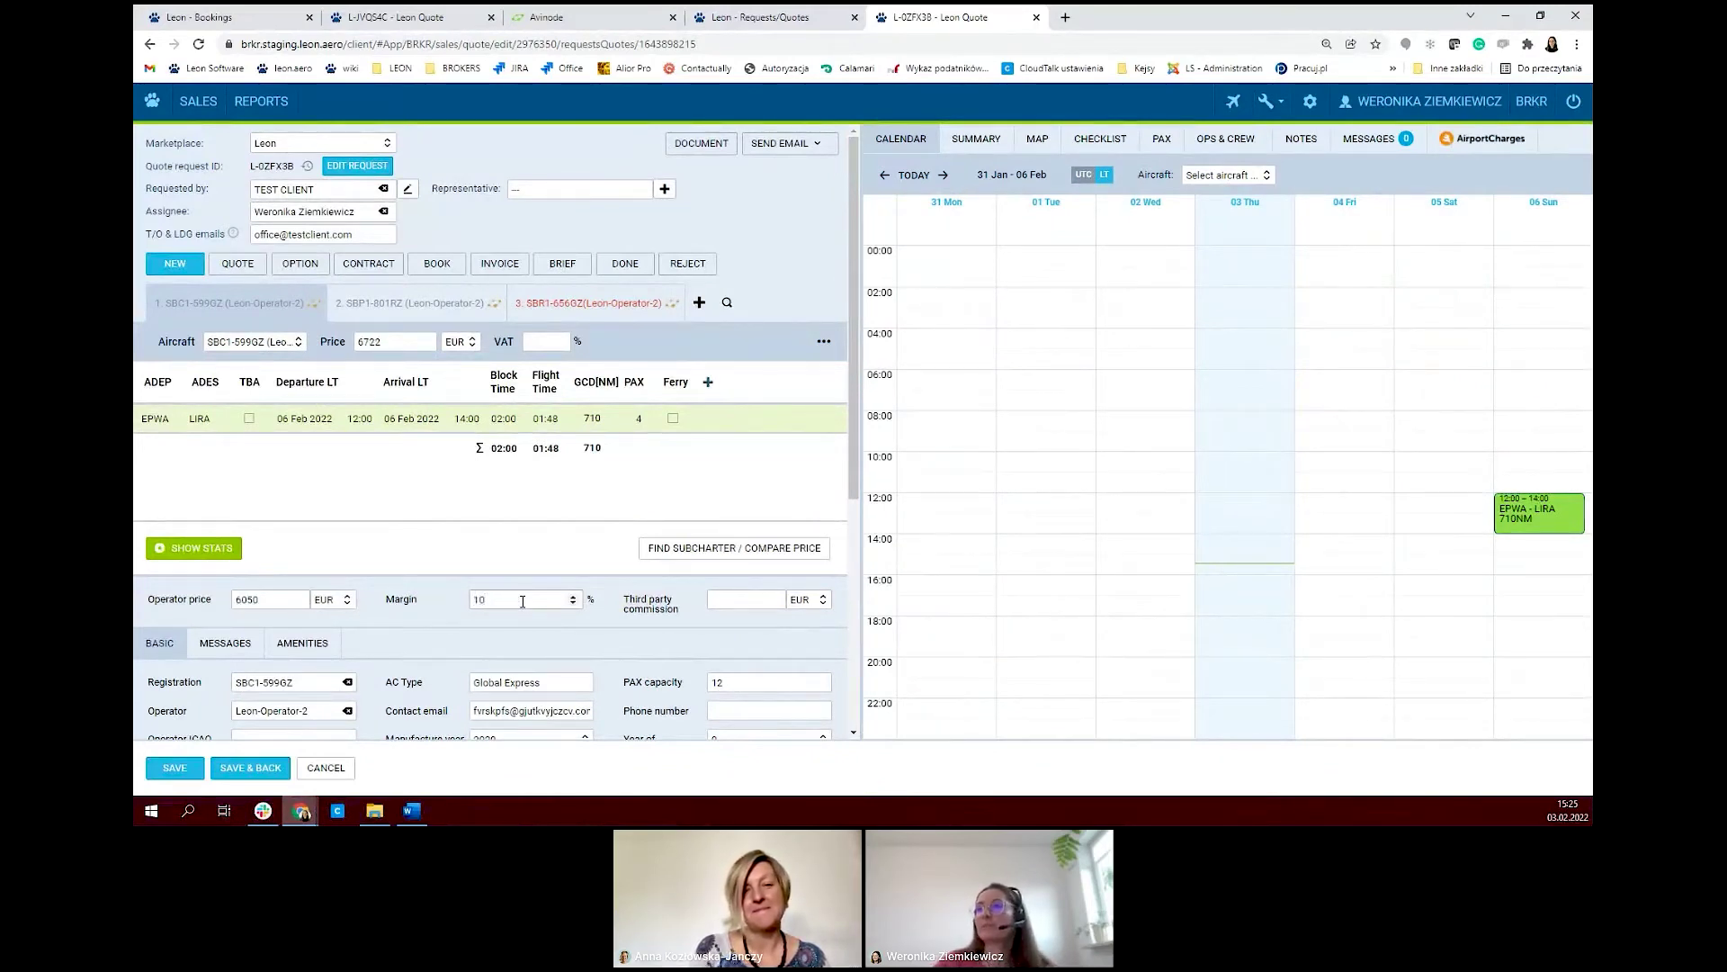
- Set the margin on the SBP1-801RZ quote to 10% and look over its basic details
click(382, 306)
text(10)
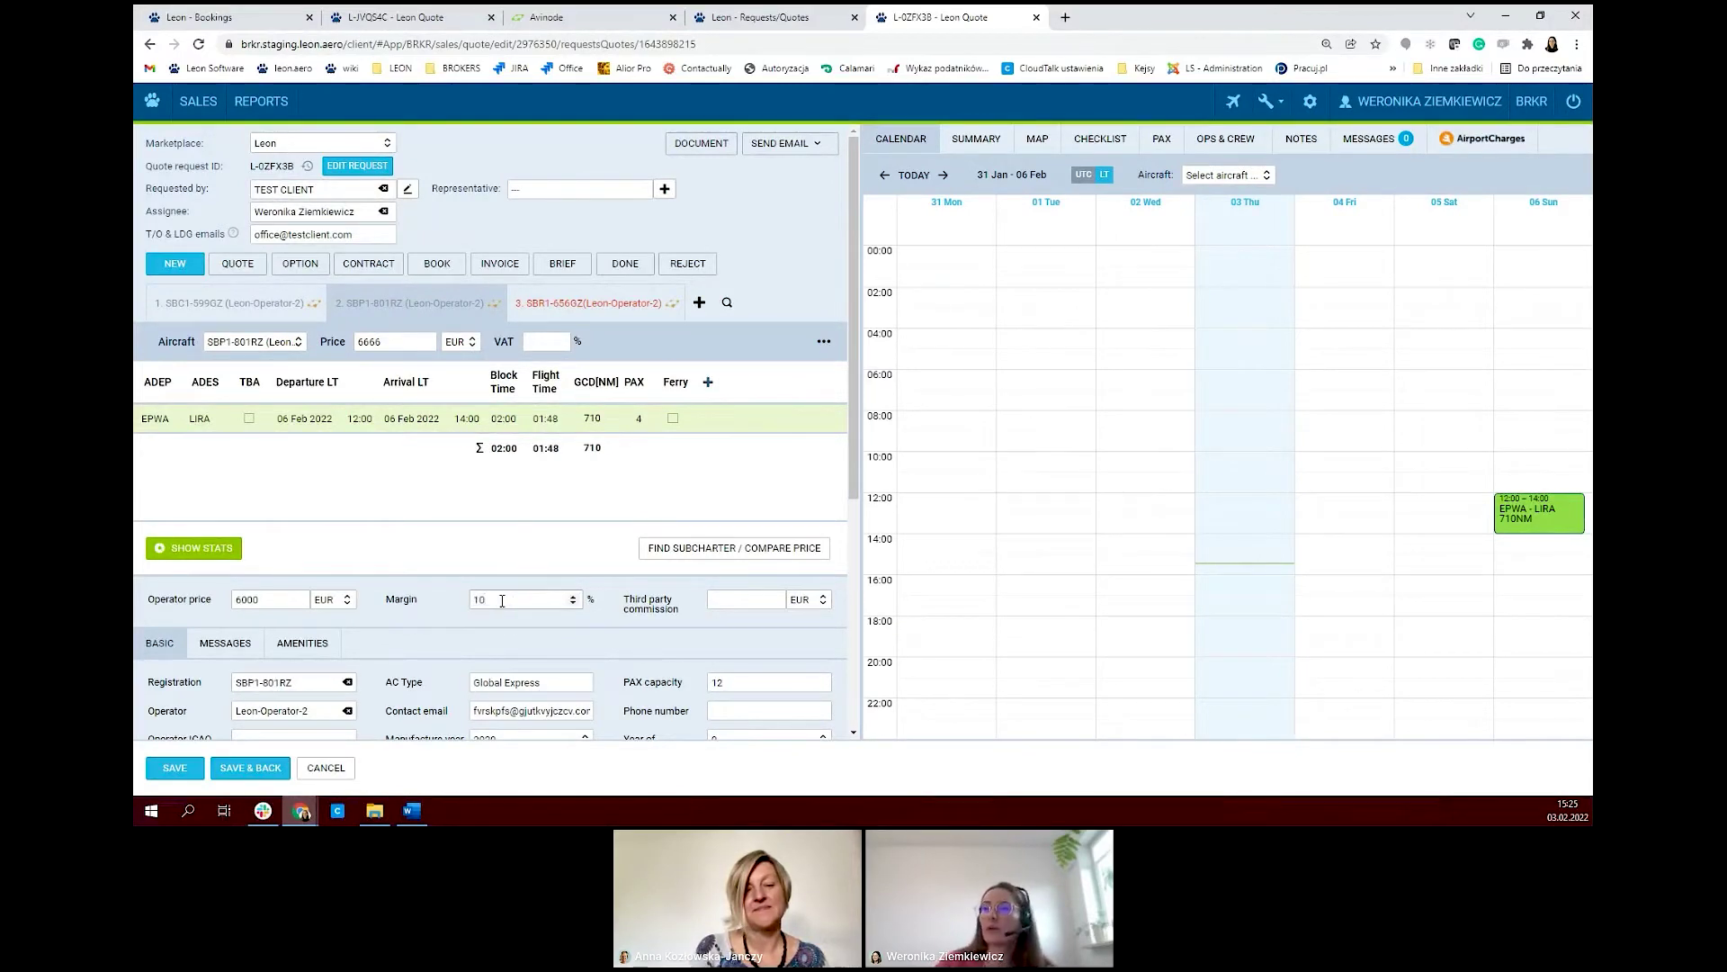
scroll(585, 558, down, 3)
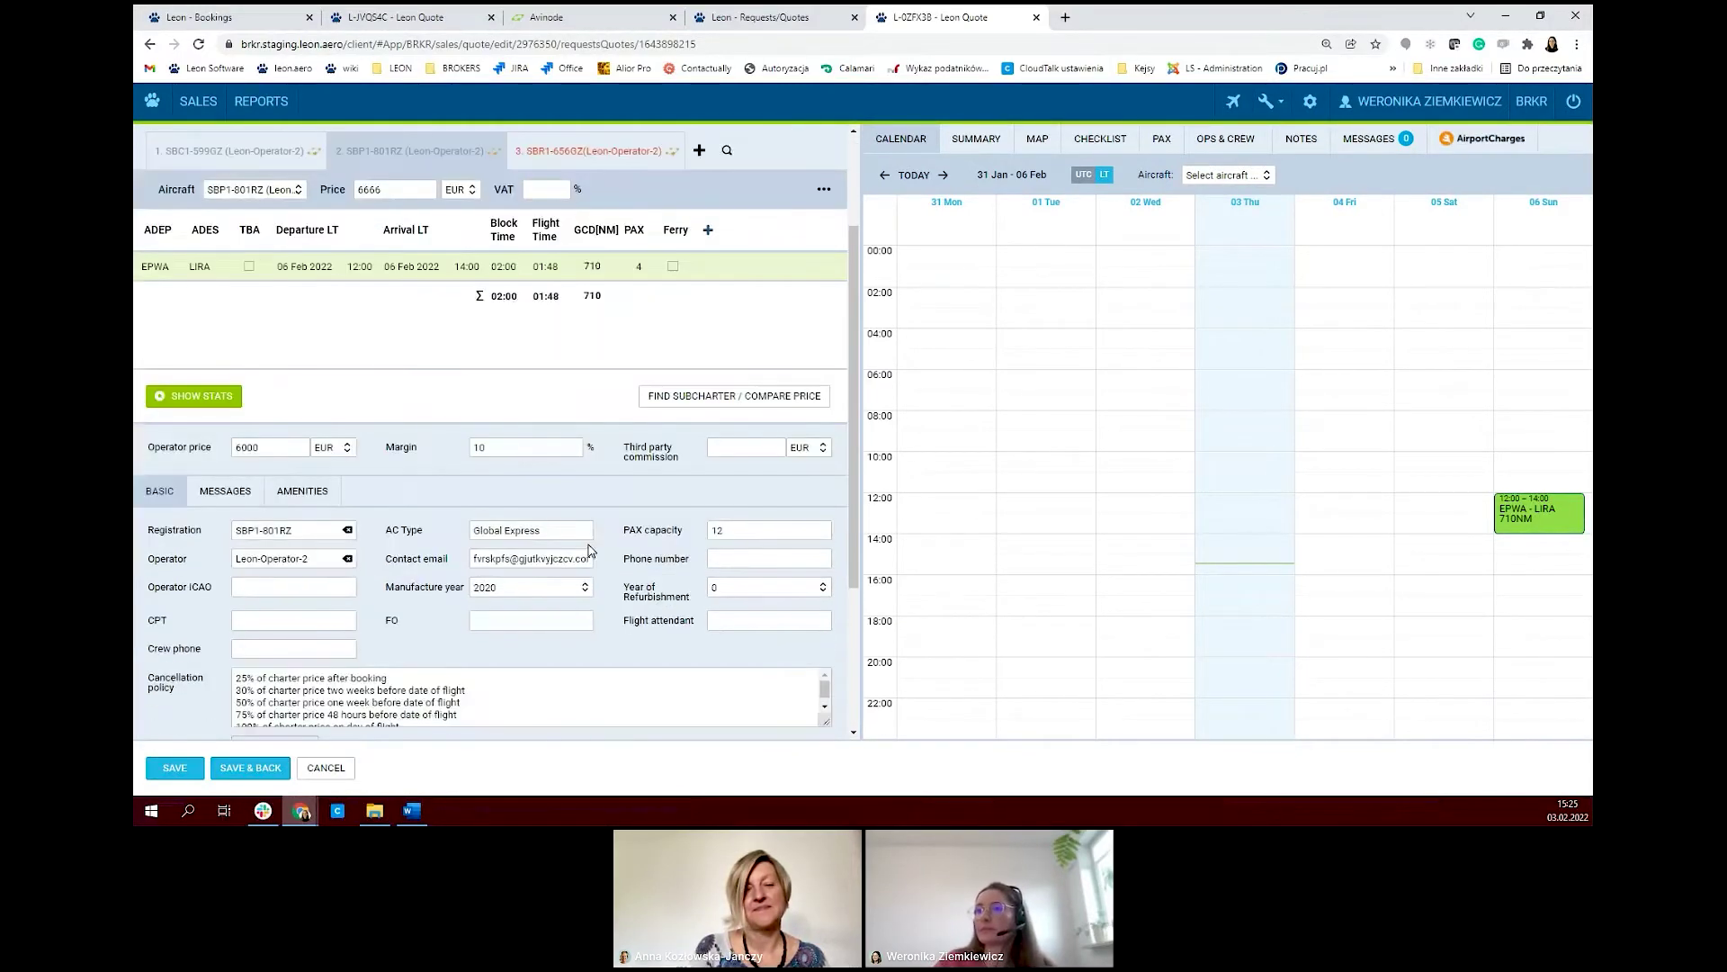
- Change the after-booking charge in the SBP1-801RZ quote's cancellation policy to 20% of the charter price
scroll(576, 684, down, 2)
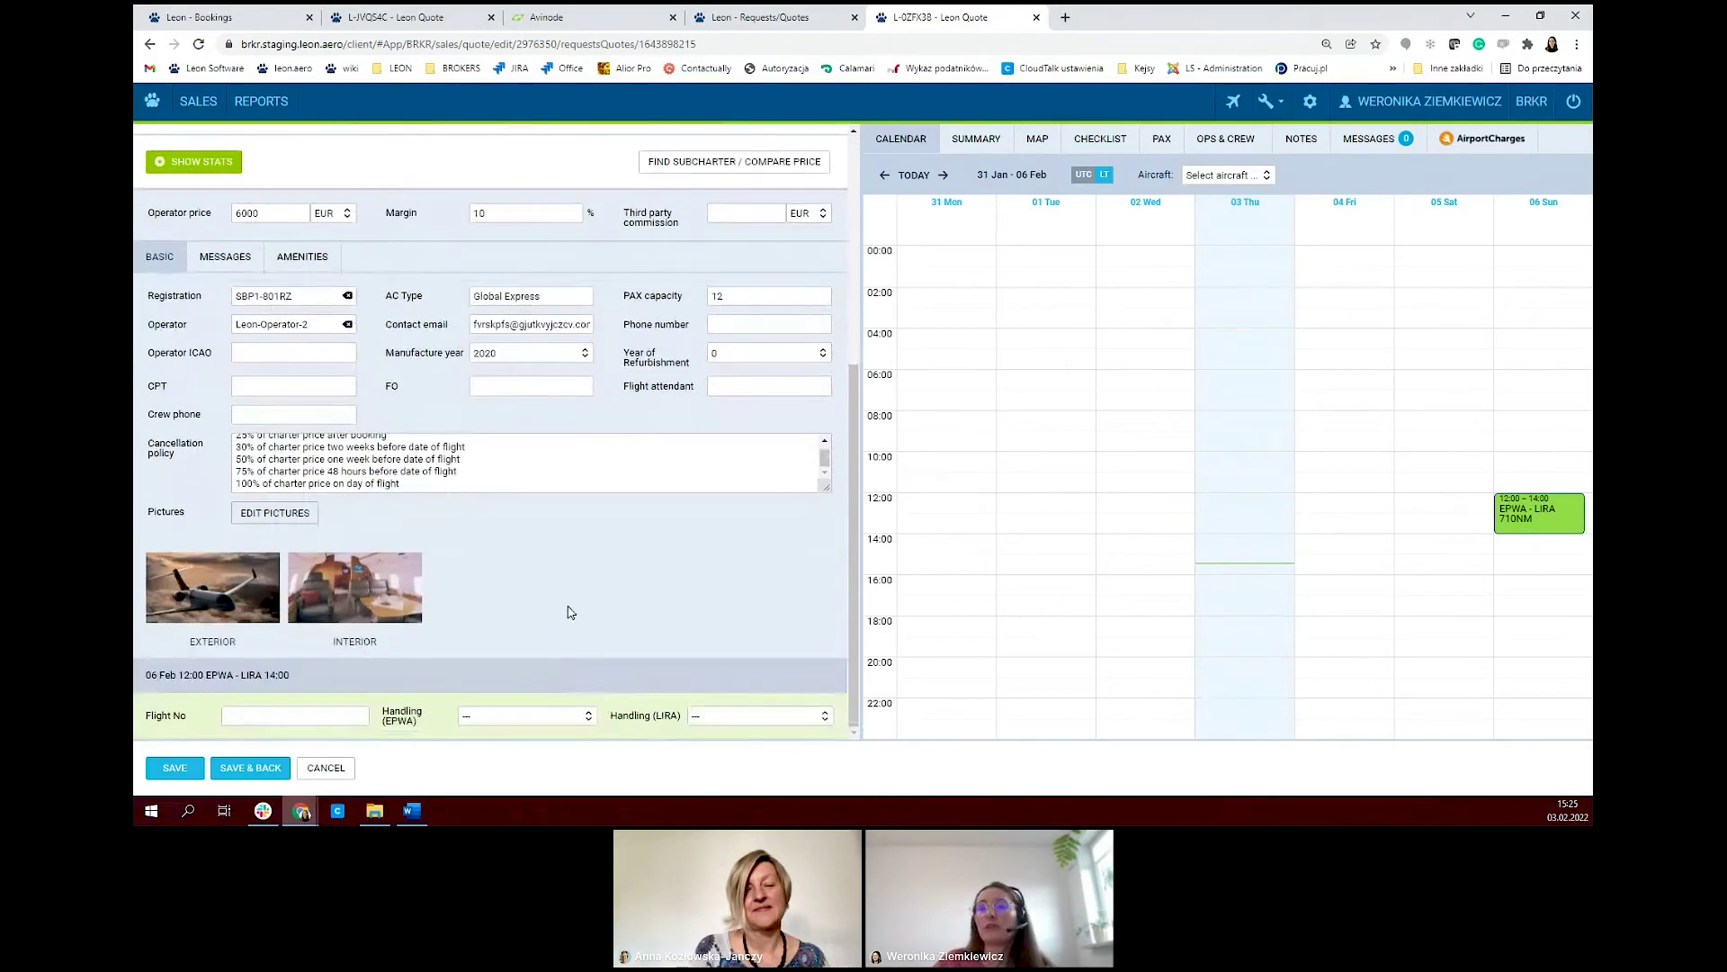
scroll(594, 619, up, 2)
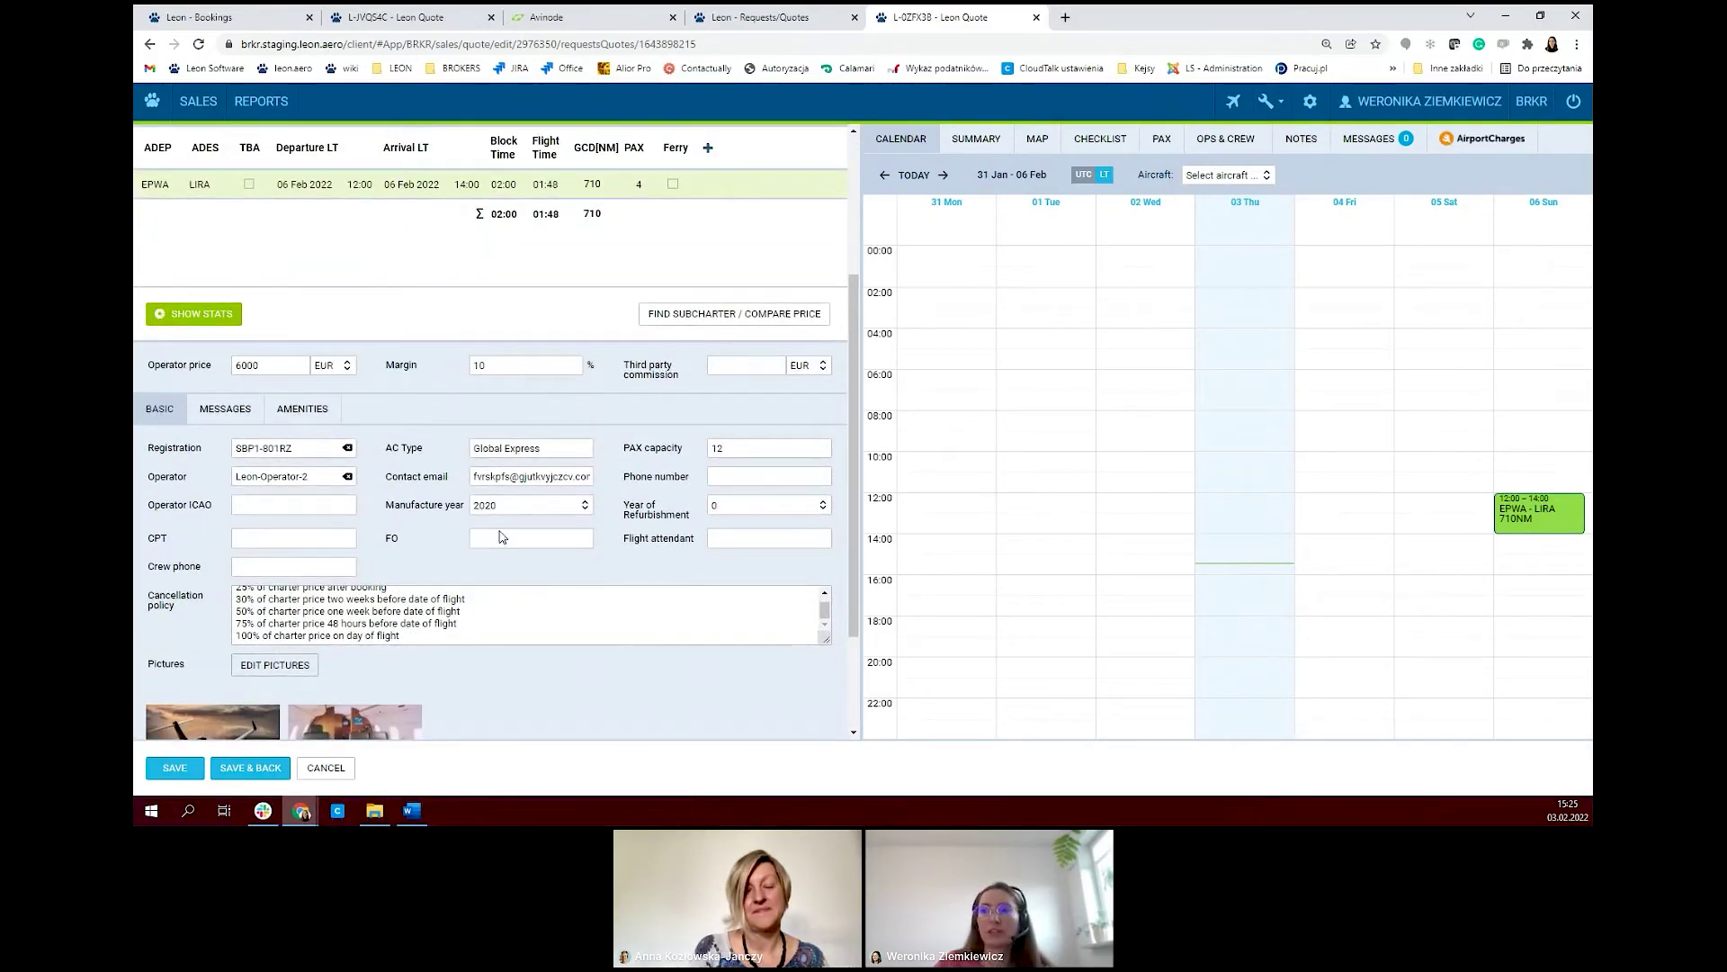
scroll(297, 632, up, 1)
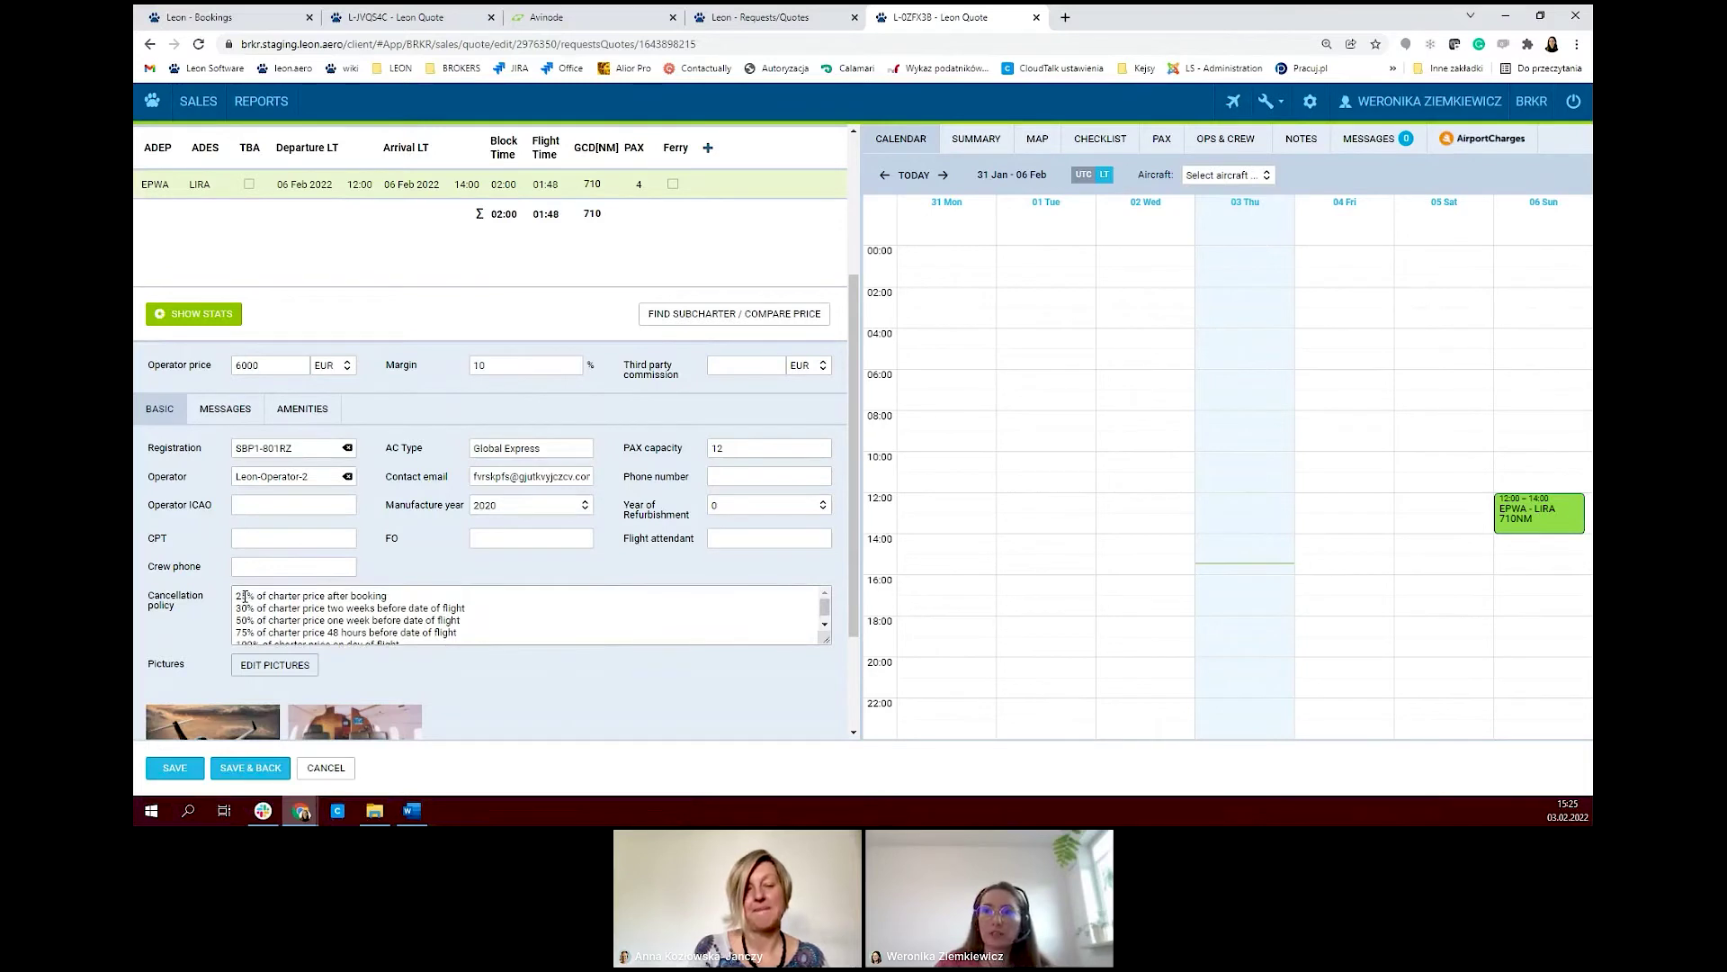
click(245, 595)
key(BackSpace)
text(0)
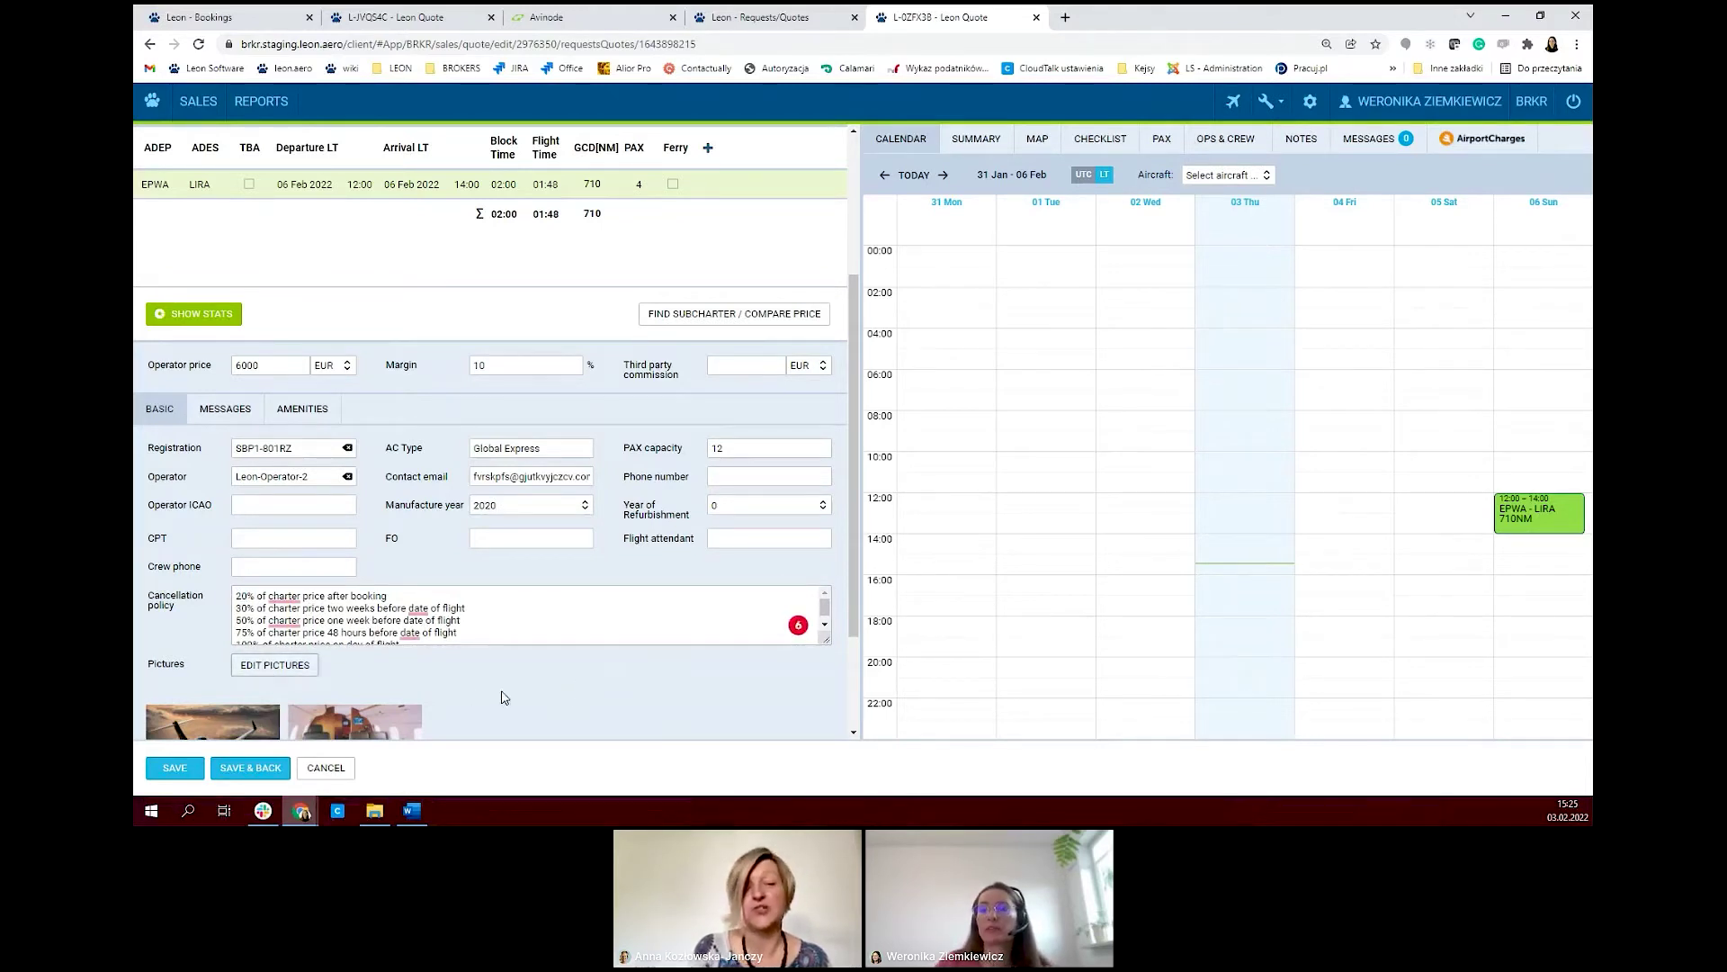
- Look over the amenities and the operator's messages for the SBP1-801RZ quote
scroll(391, 551, up, 1)
click(310, 486)
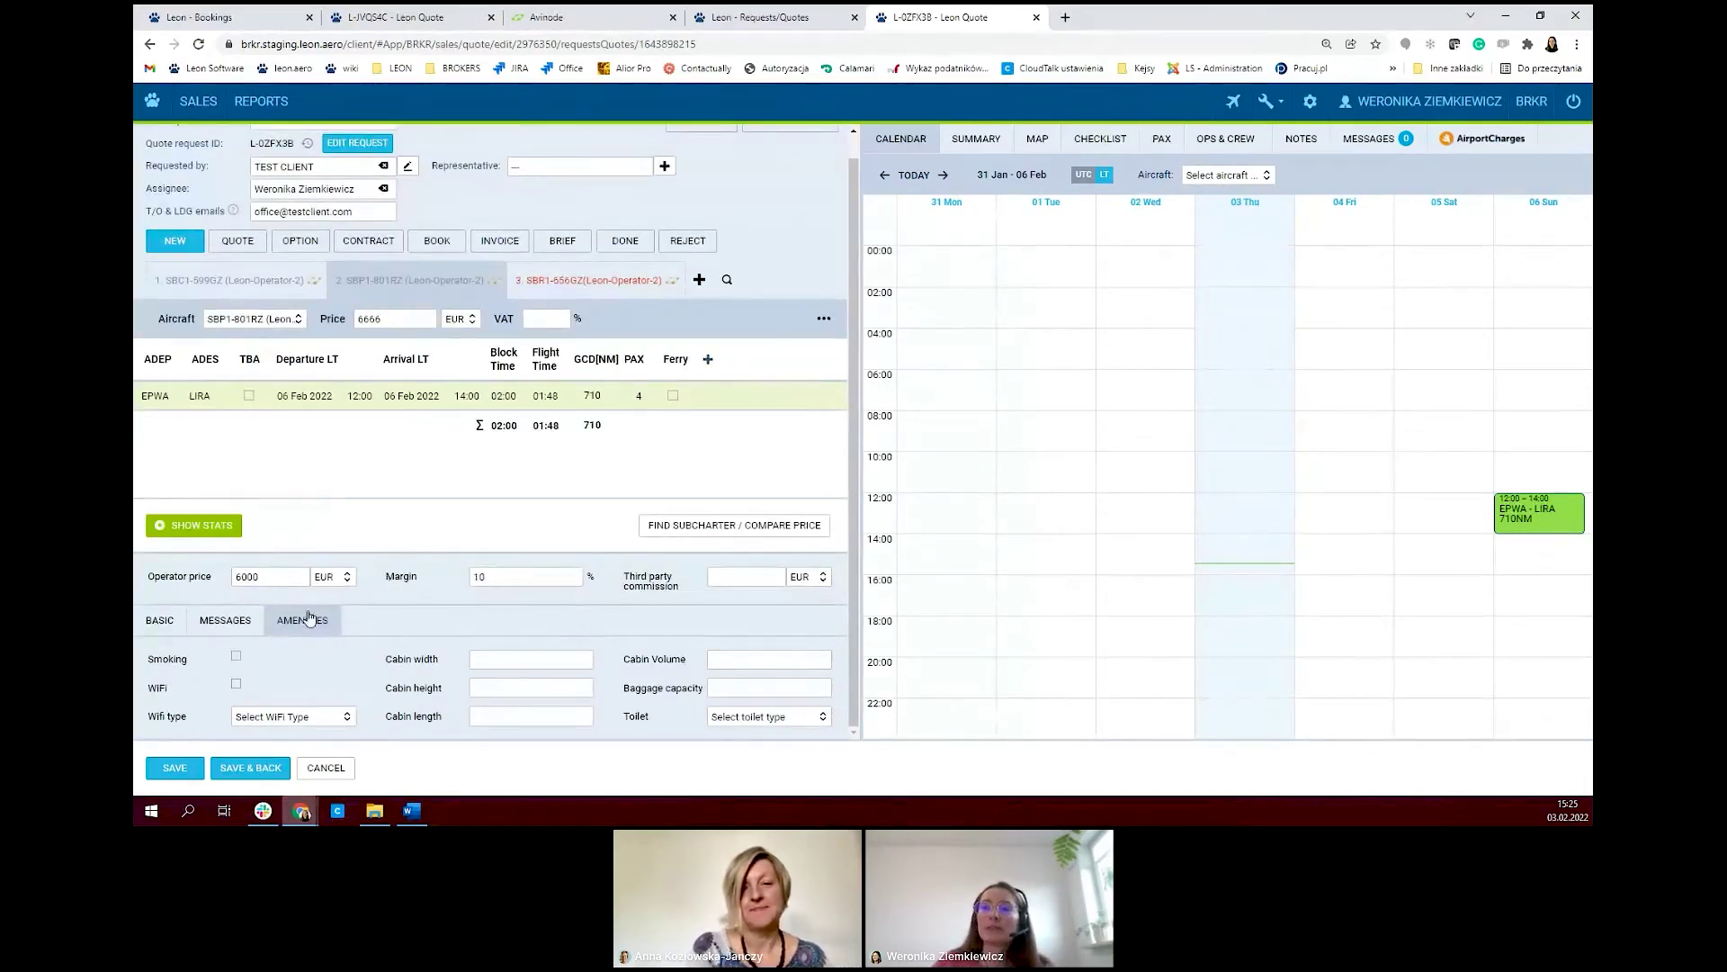
click(234, 621)
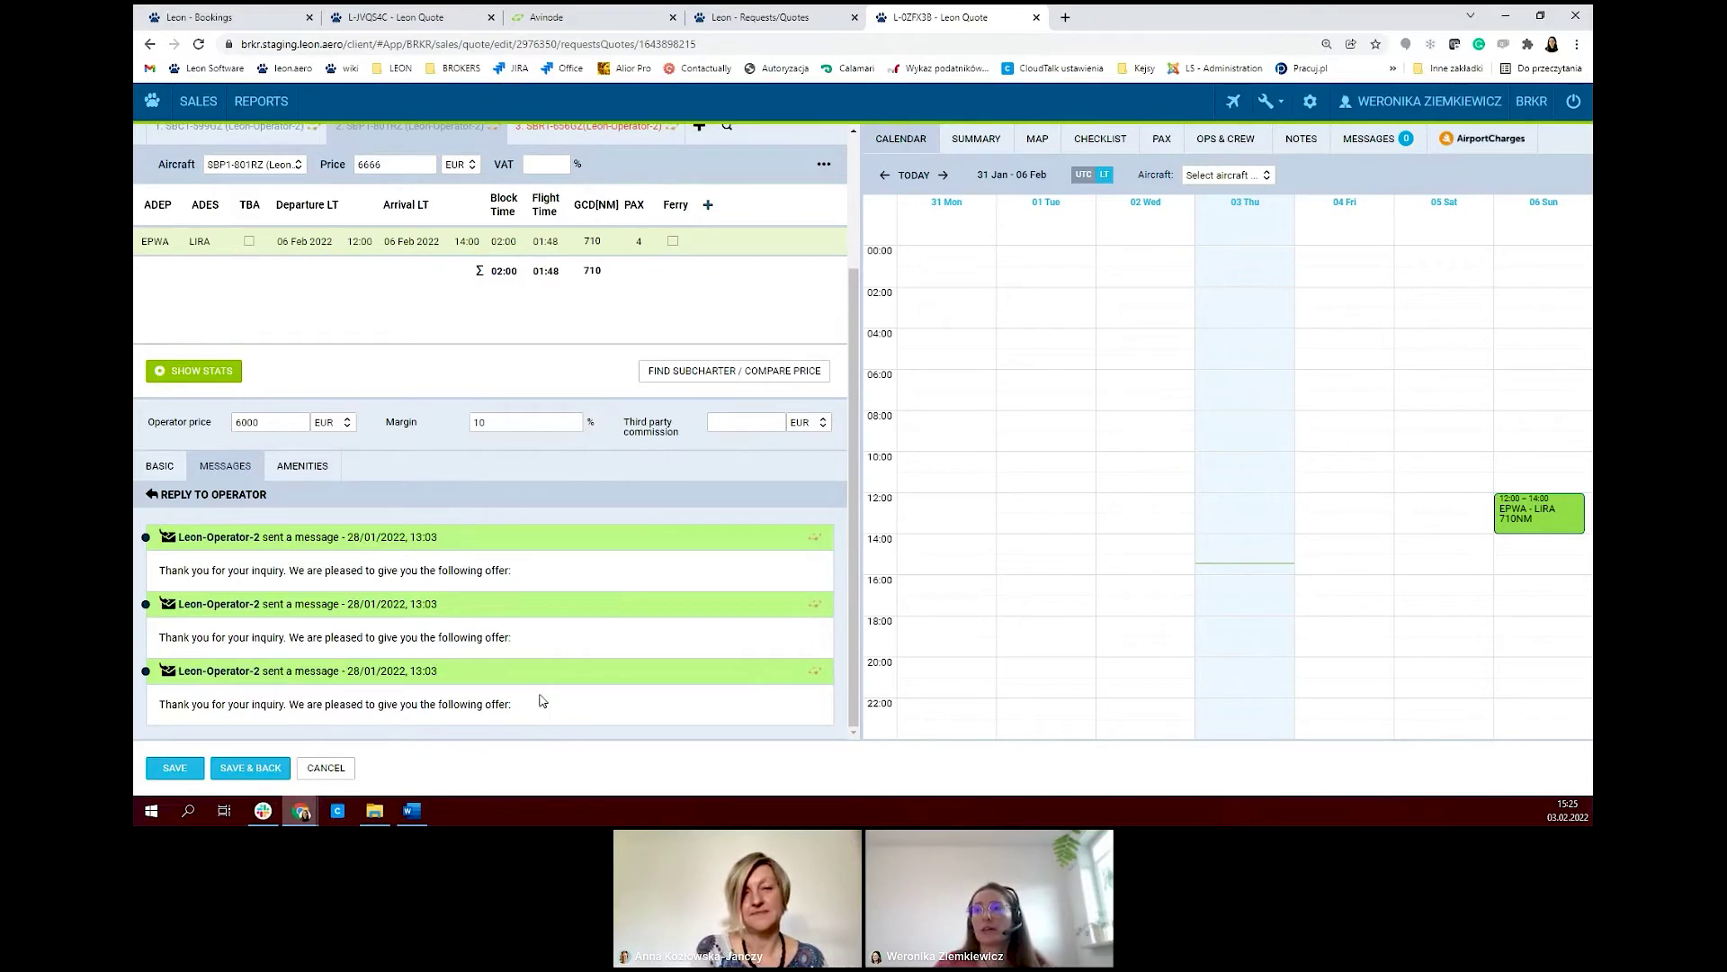
scroll(544, 686, up, 1)
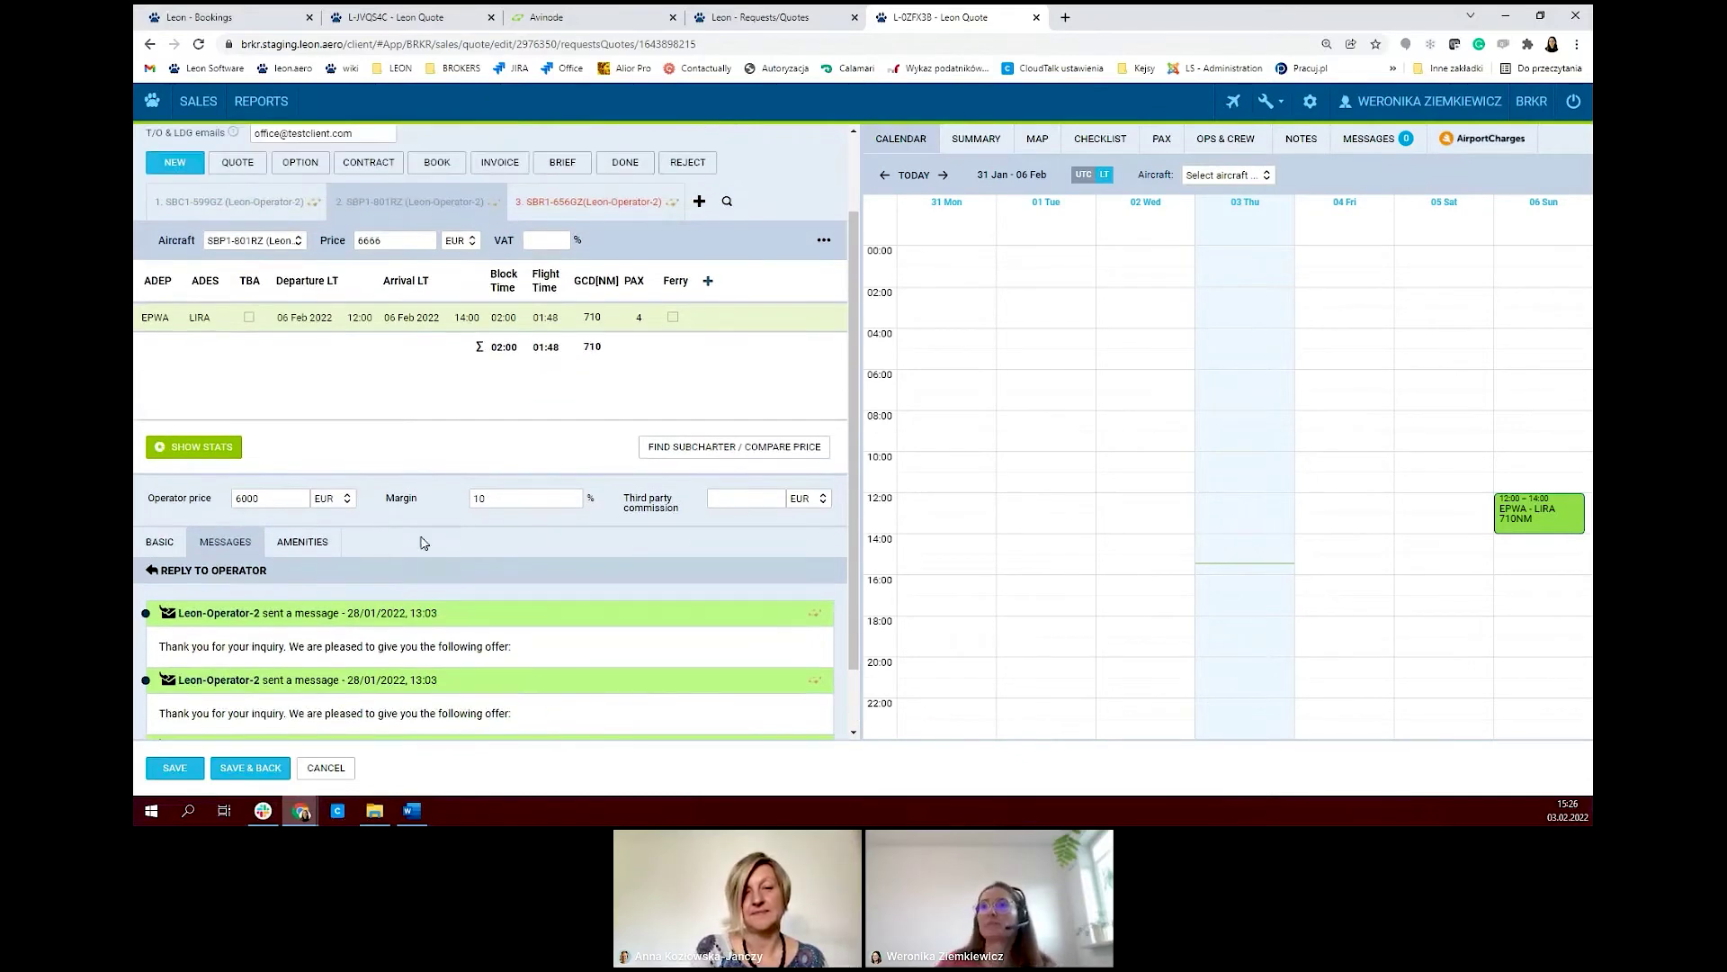
scroll(423, 549, up, 2)
- Prepare a flight quotation email covering both the SBC1-599GZ and SBP1-801RZ quotes, and close it without sending
click(231, 306)
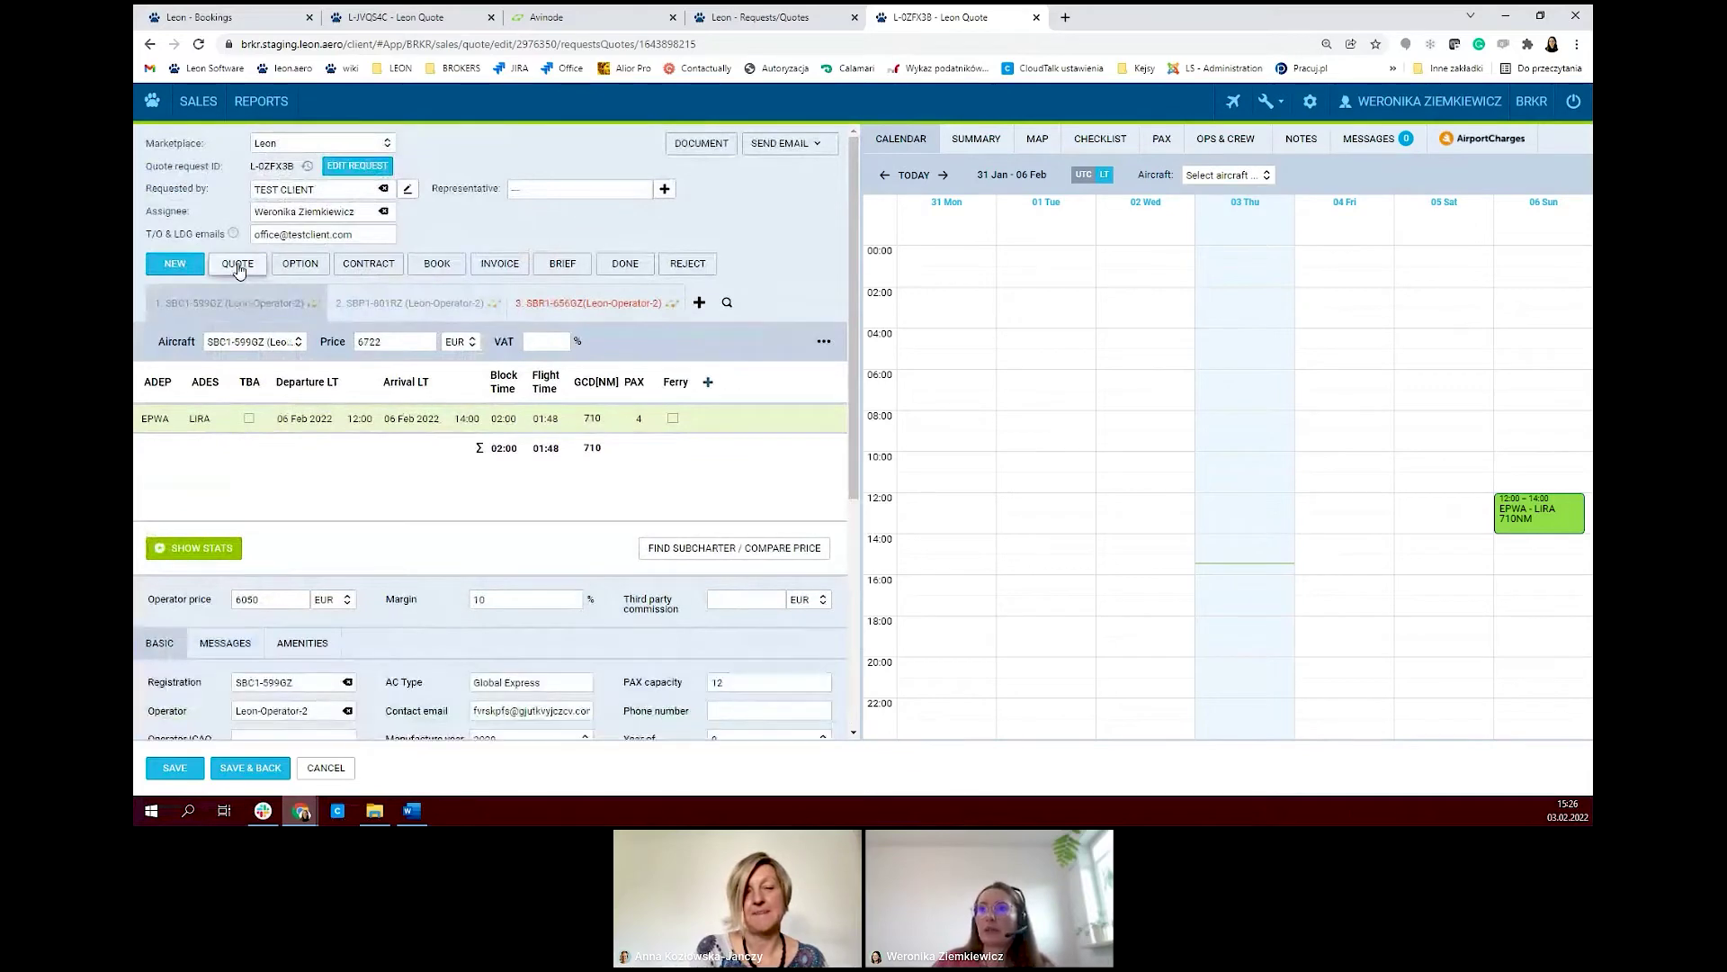
click(238, 266)
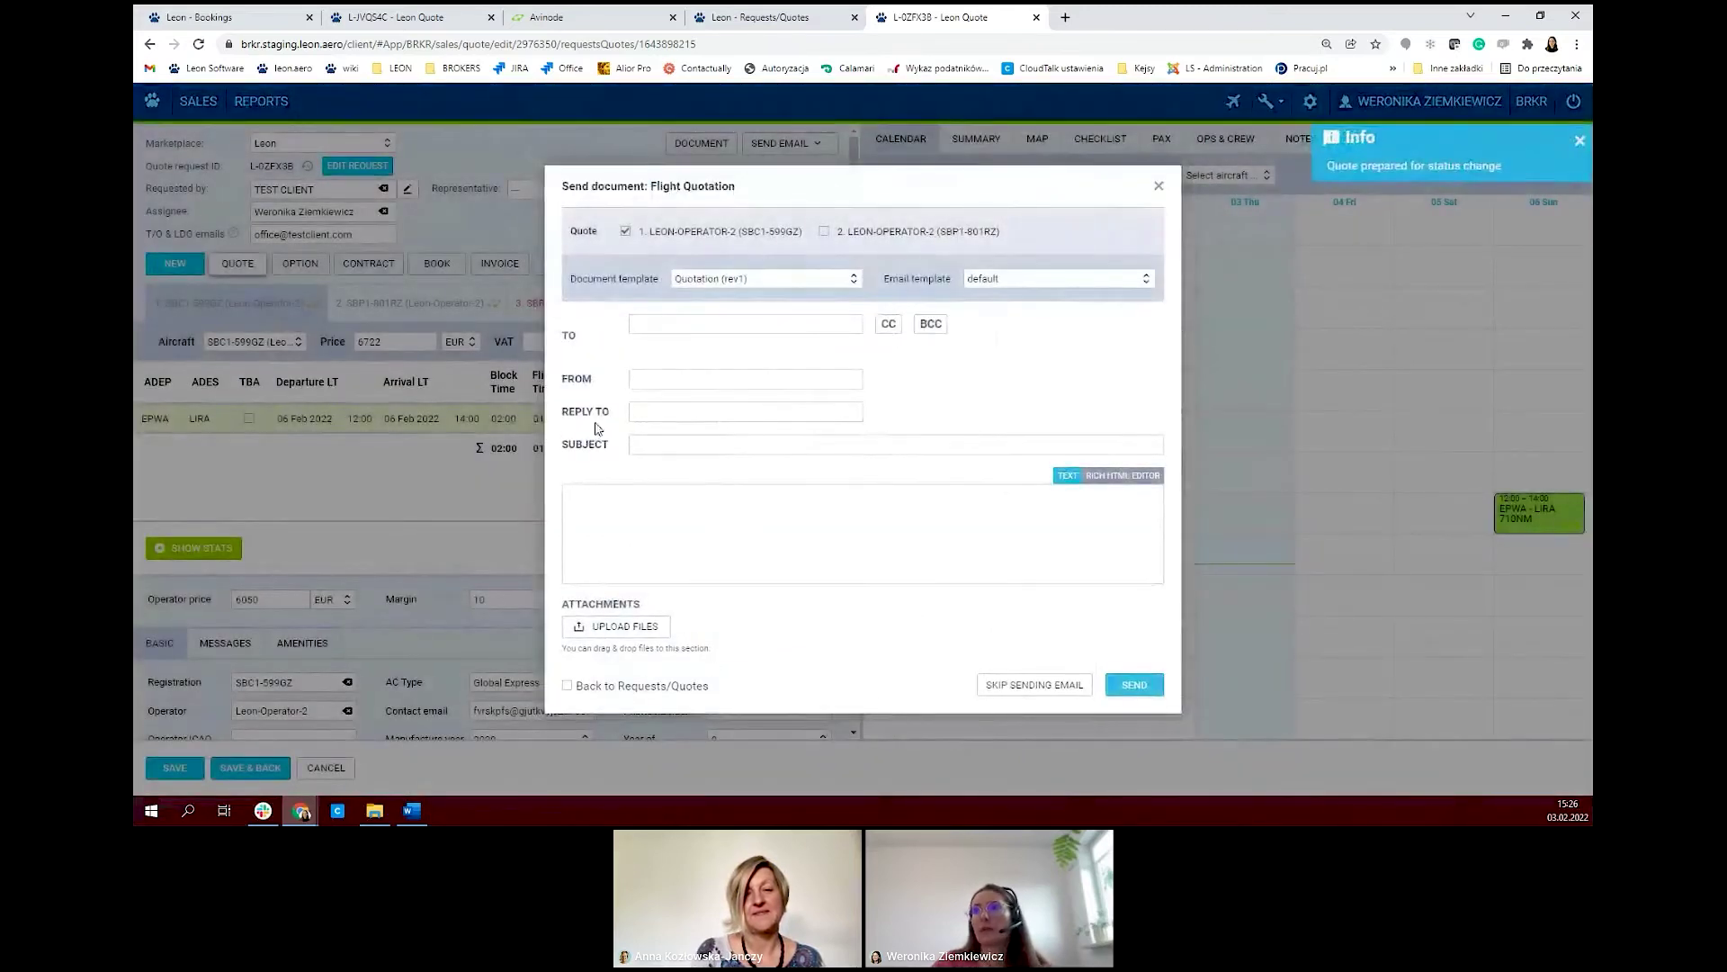
click(824, 234)
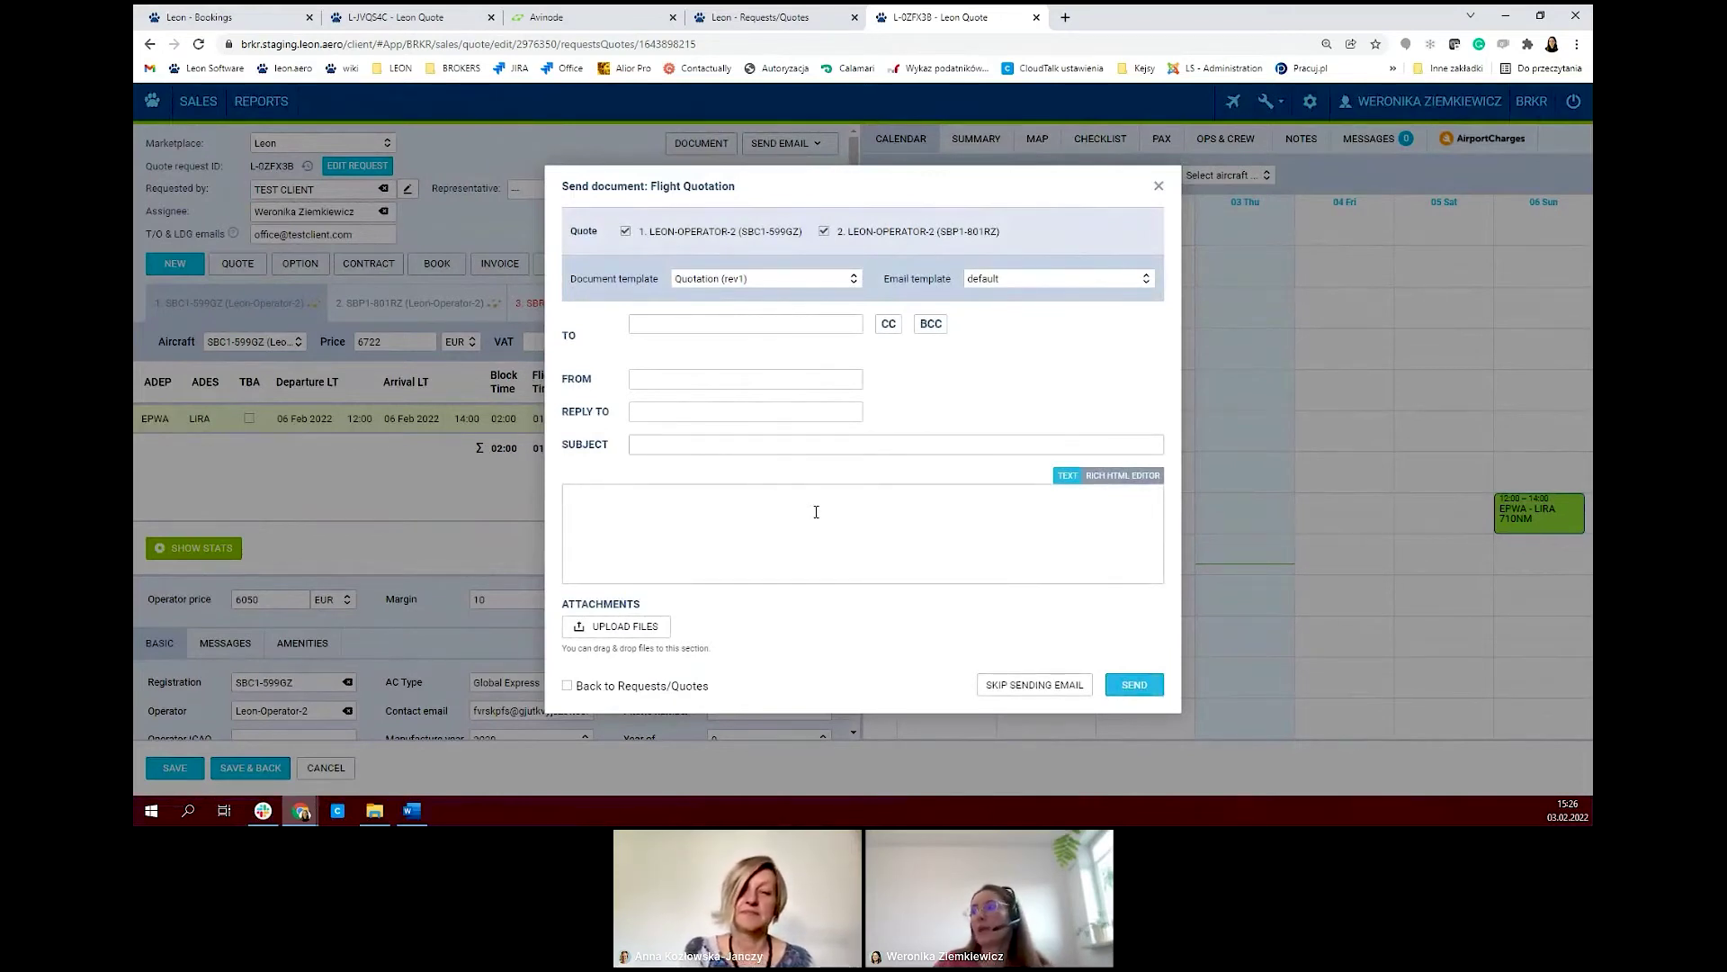
click(1158, 188)
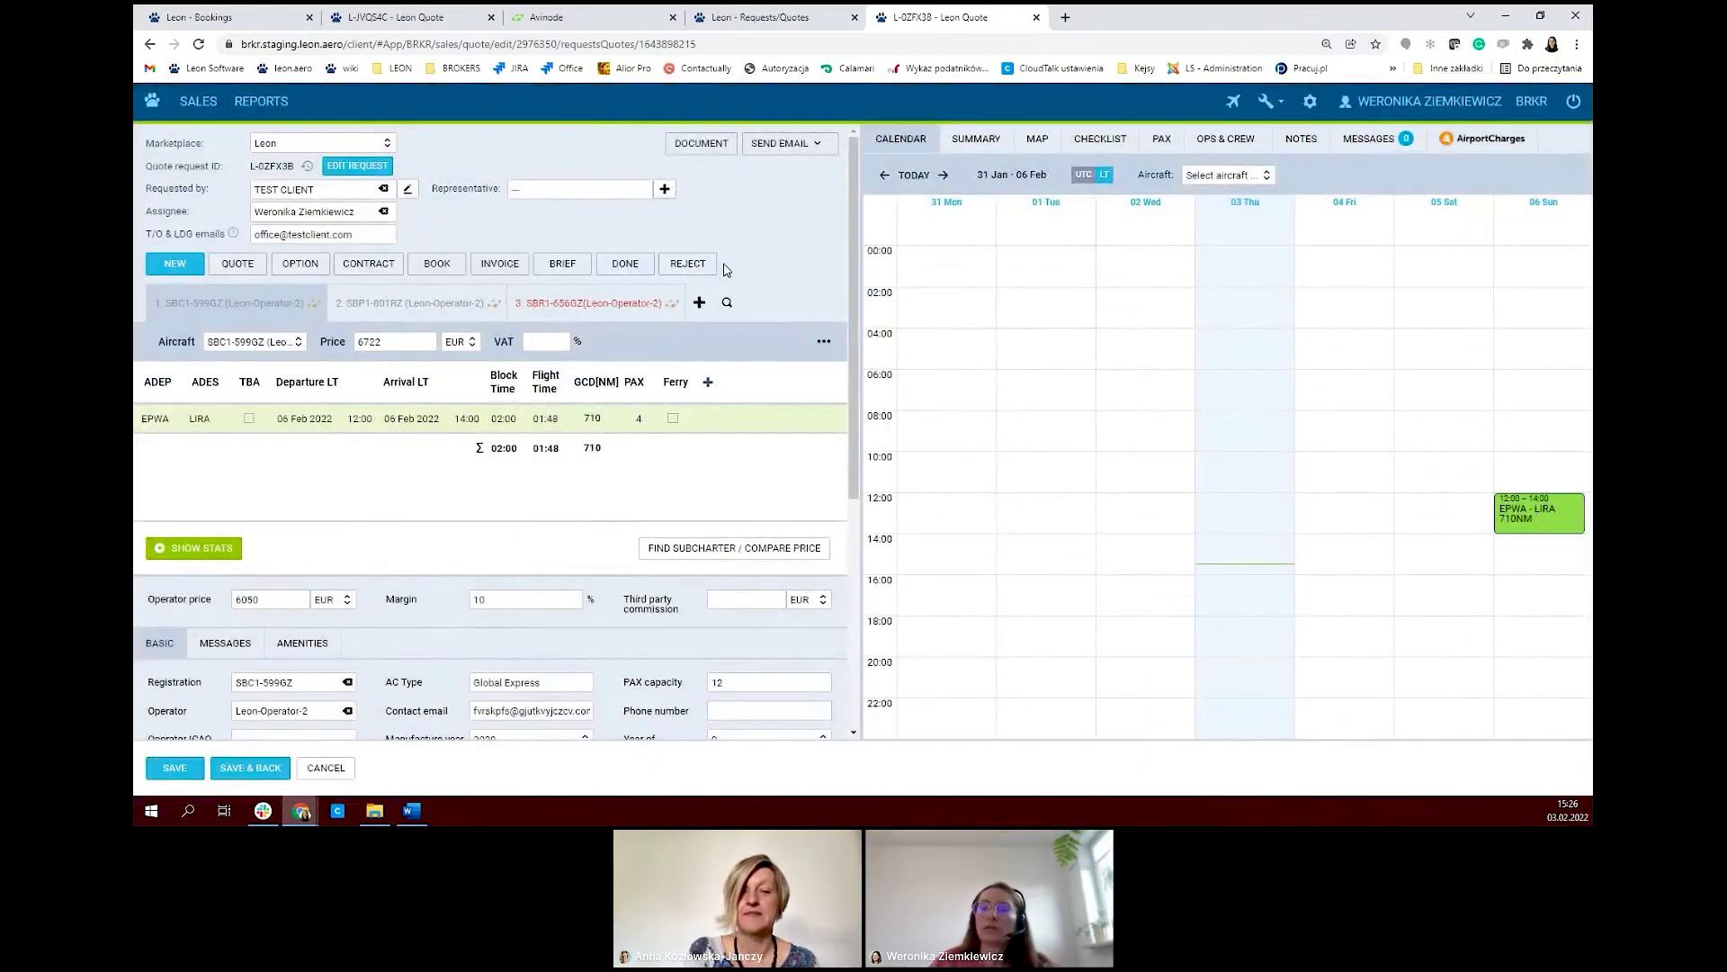
- Review the SBC1-599GZ quote's details, and the handling and crew information of the EPWA to EPKK quote
scroll(615, 509, down, 5)
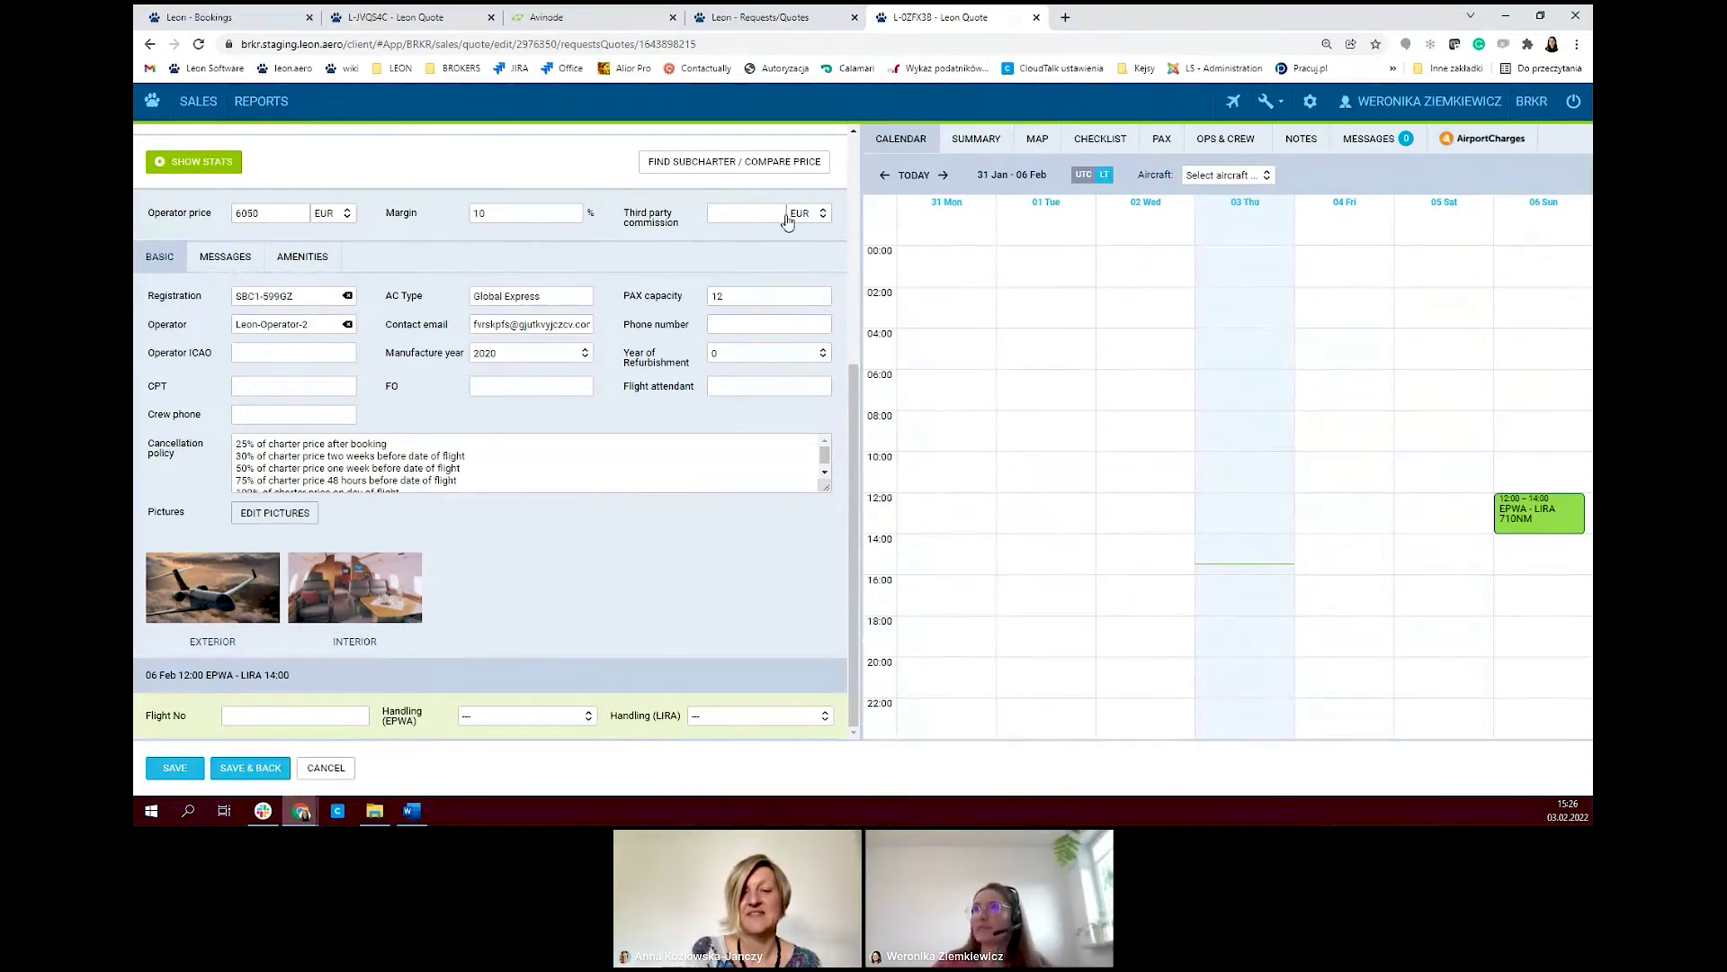
click(416, 18)
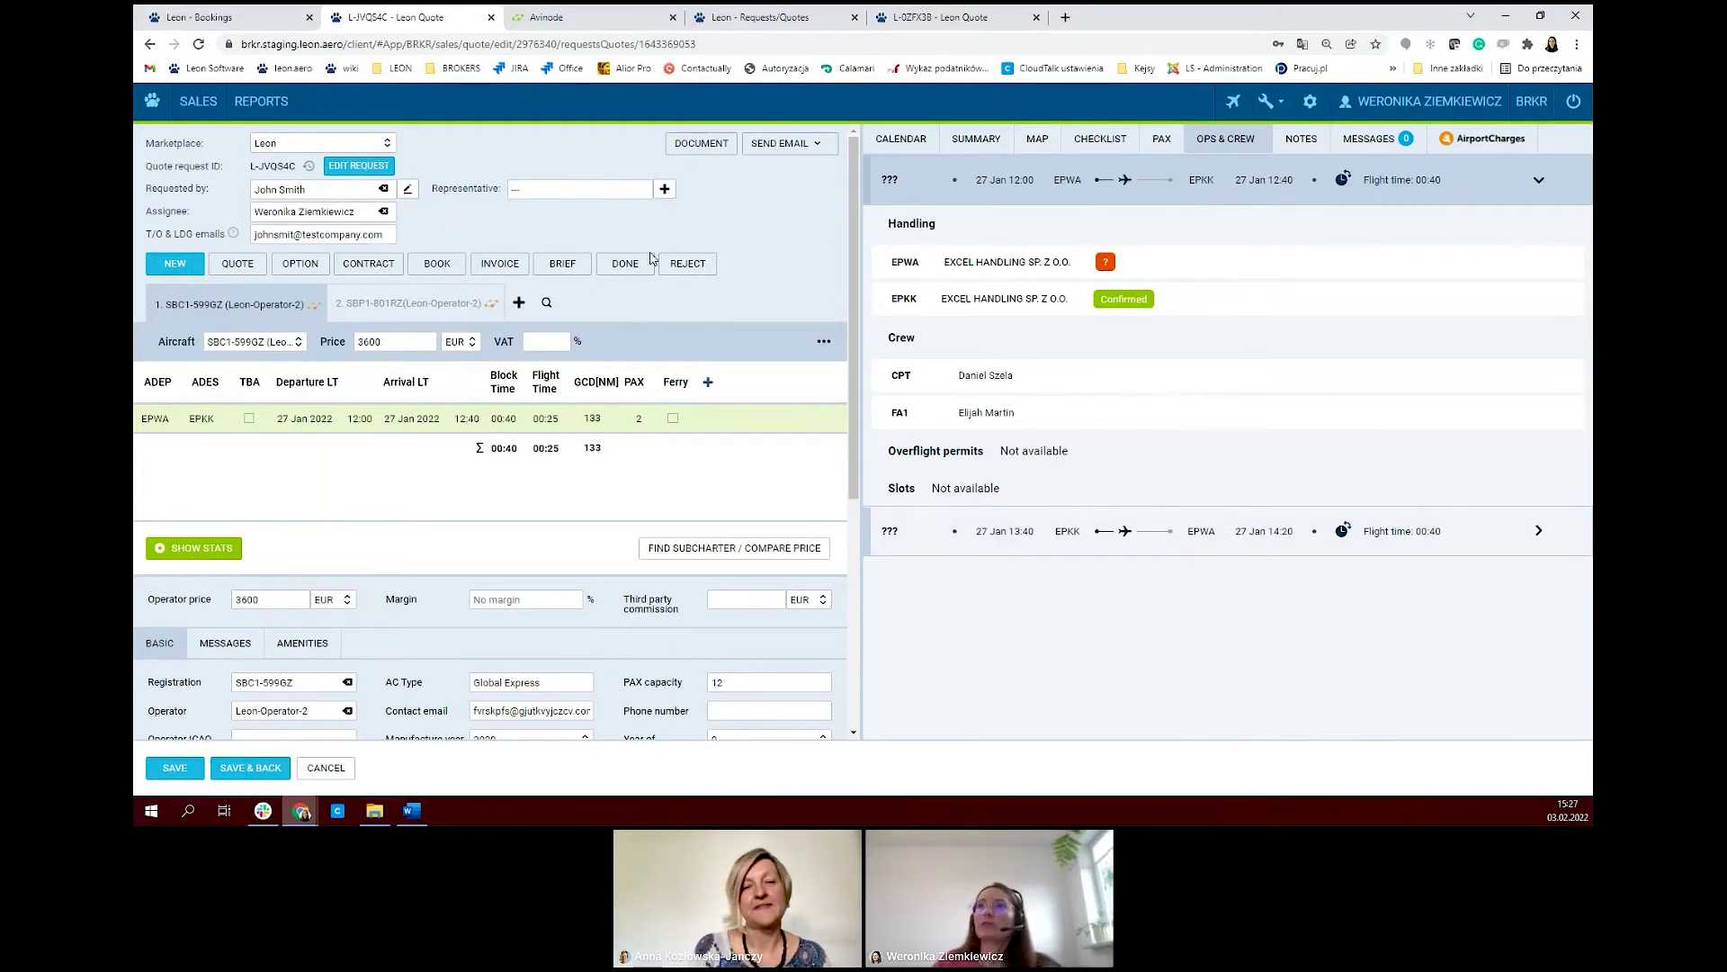
- Examine the flight watch form of the 4 December EPWA to KMAE flight in the bookings calendar, and close it
click(239, 18)
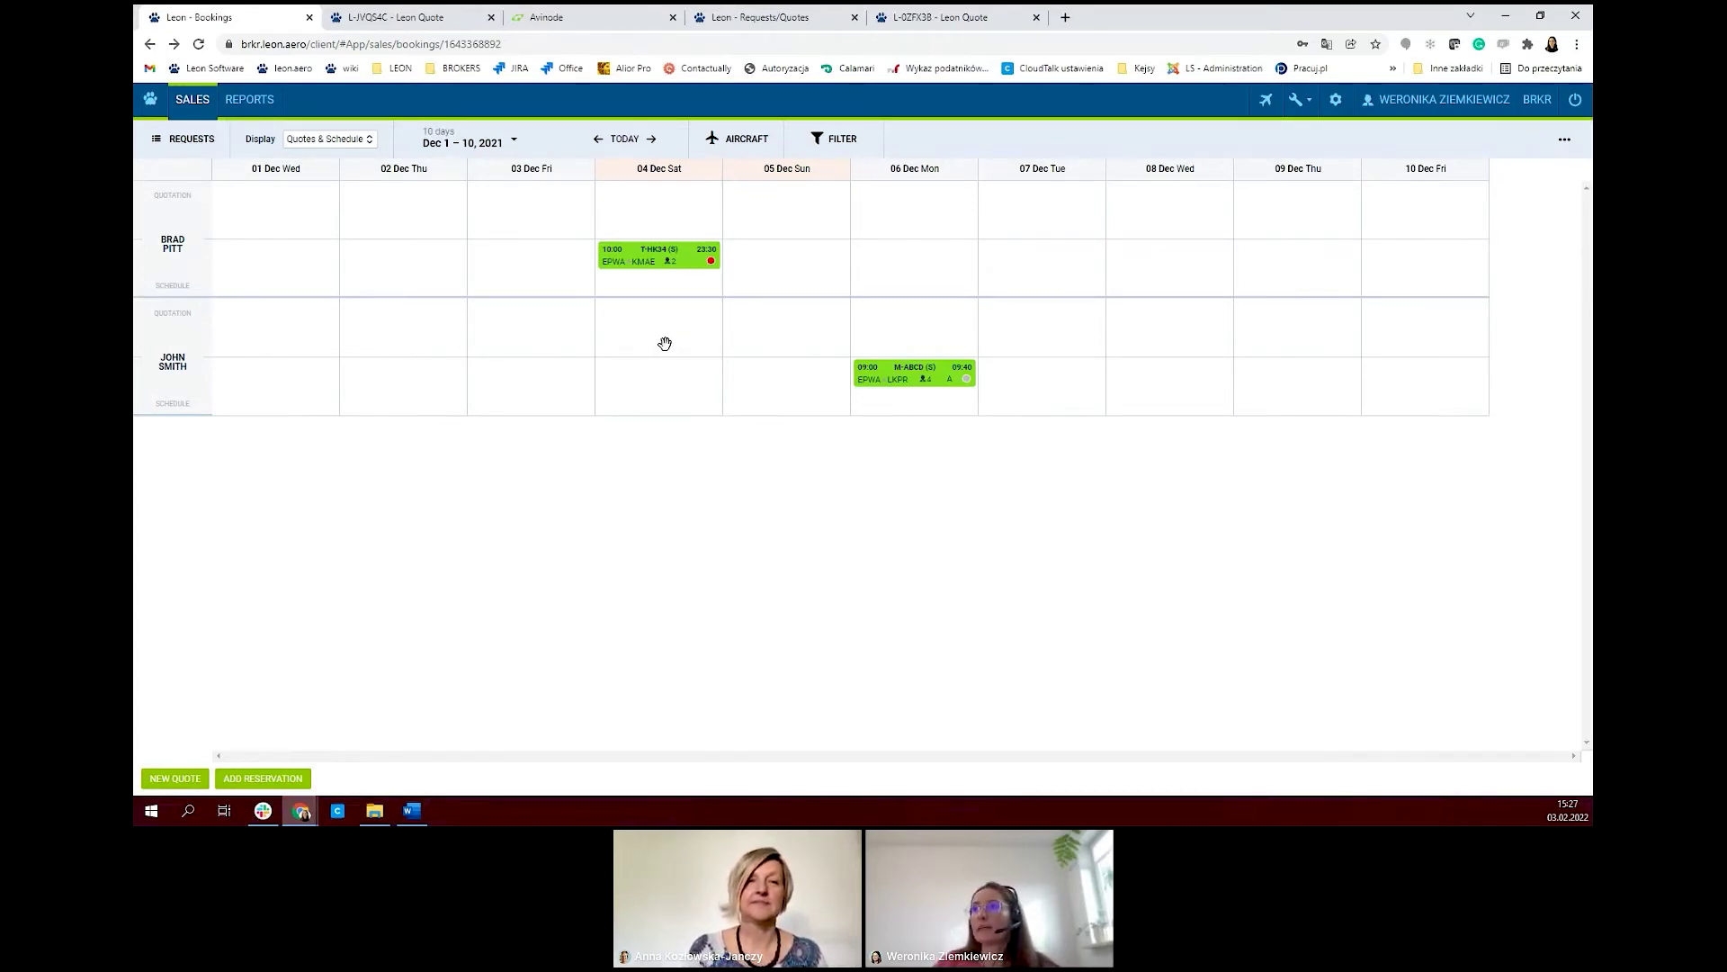
right_click(689, 263)
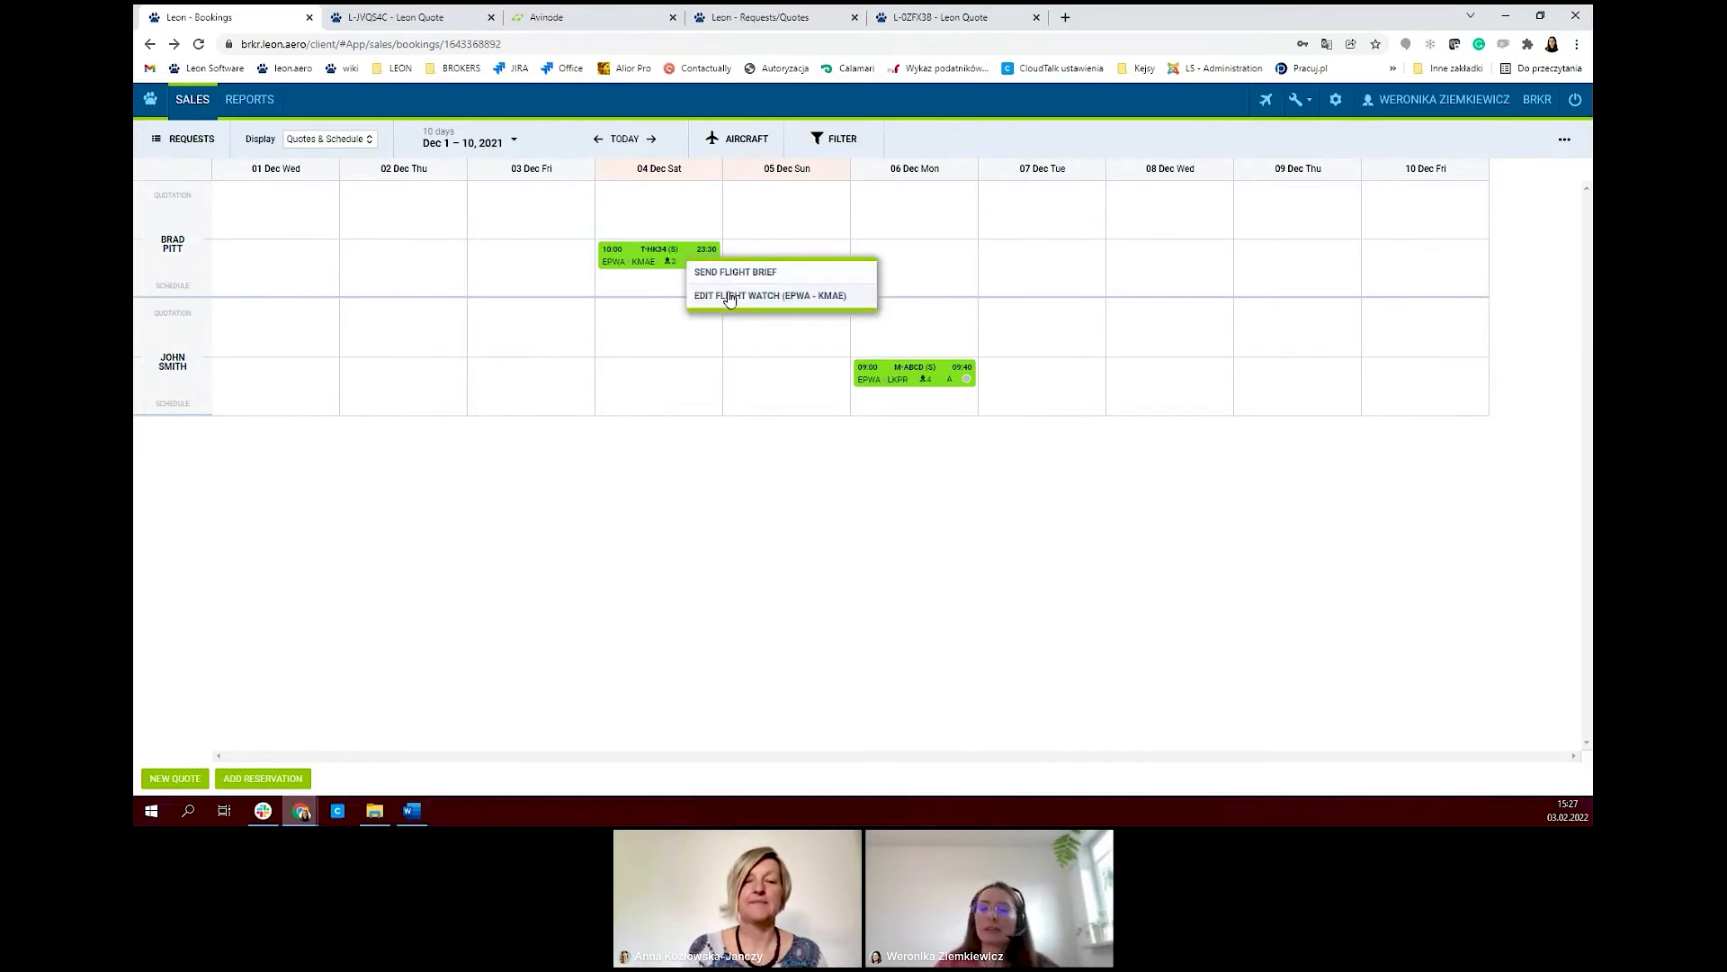
click(729, 298)
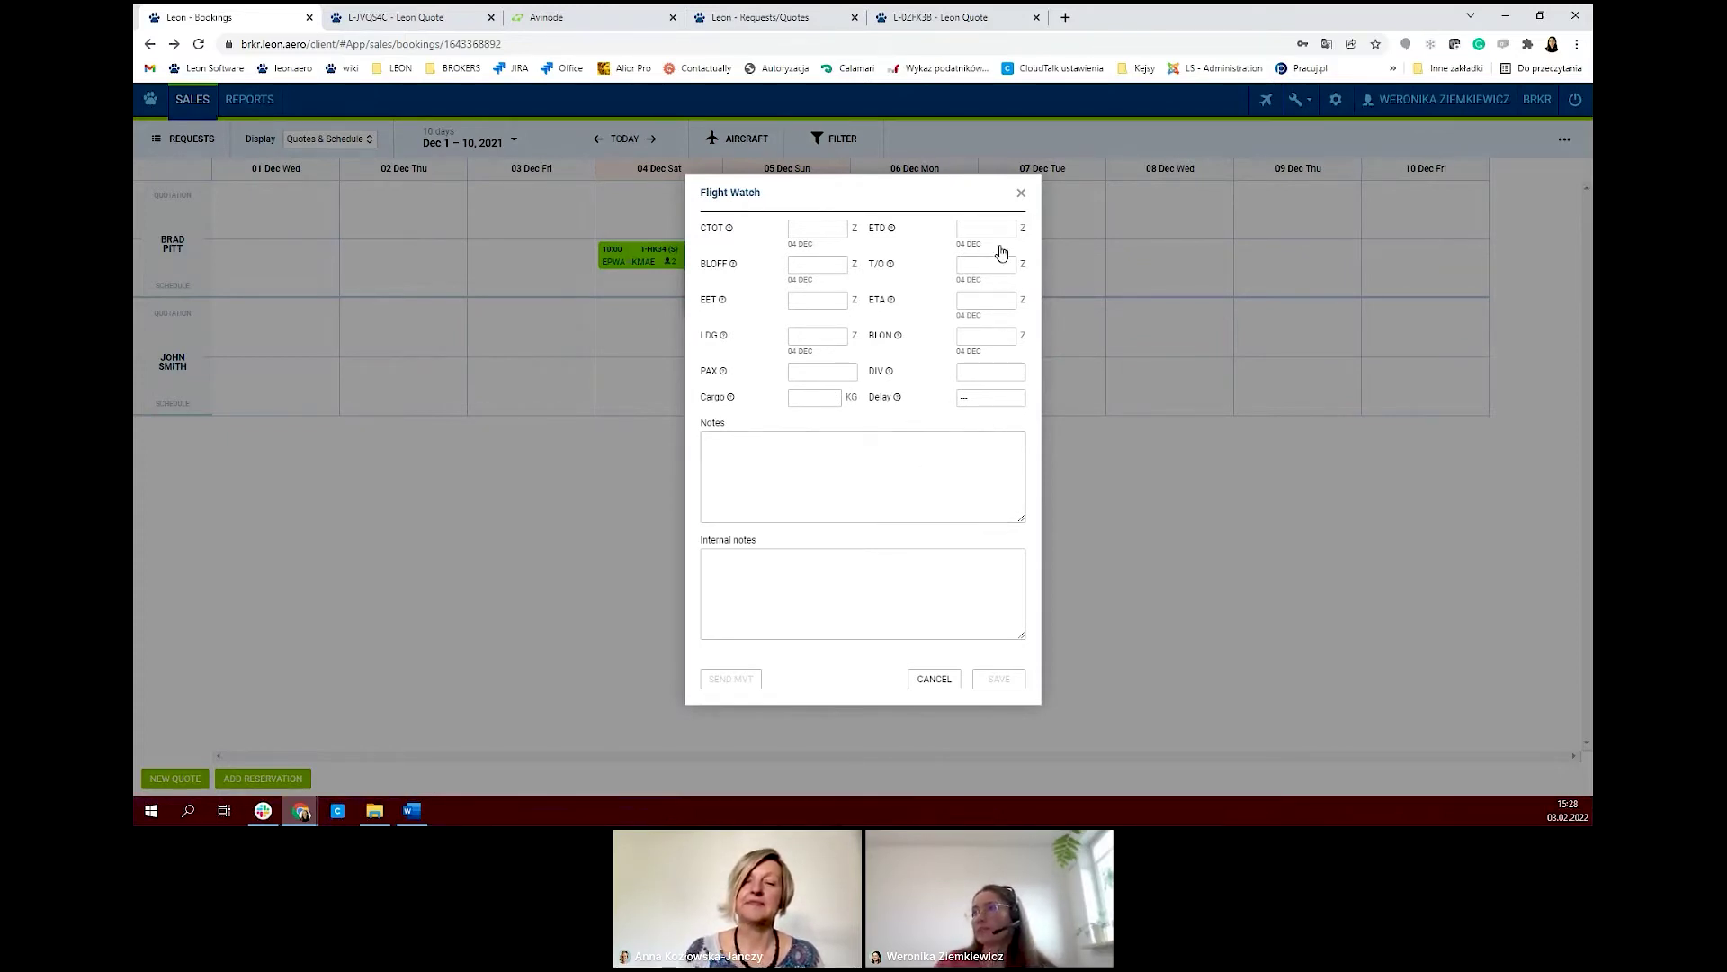
click(1022, 195)
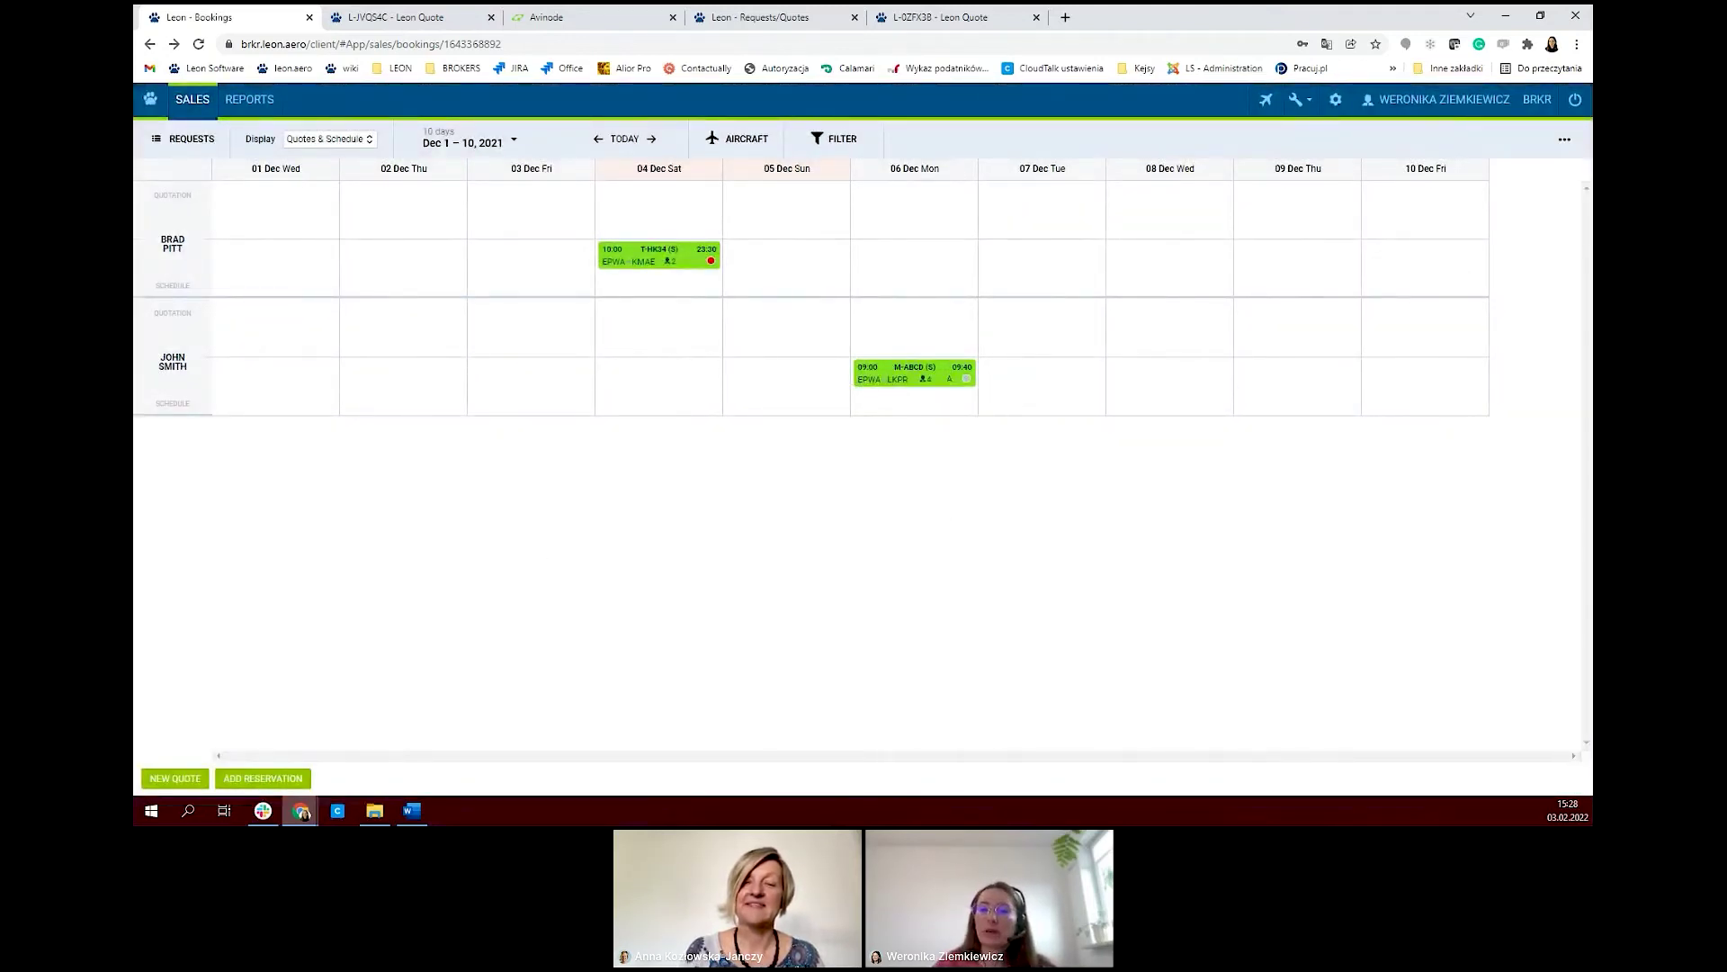
- Find the sales documents email templates in the settings and open the default Charter Agreement (subcharter) template
click(1335, 104)
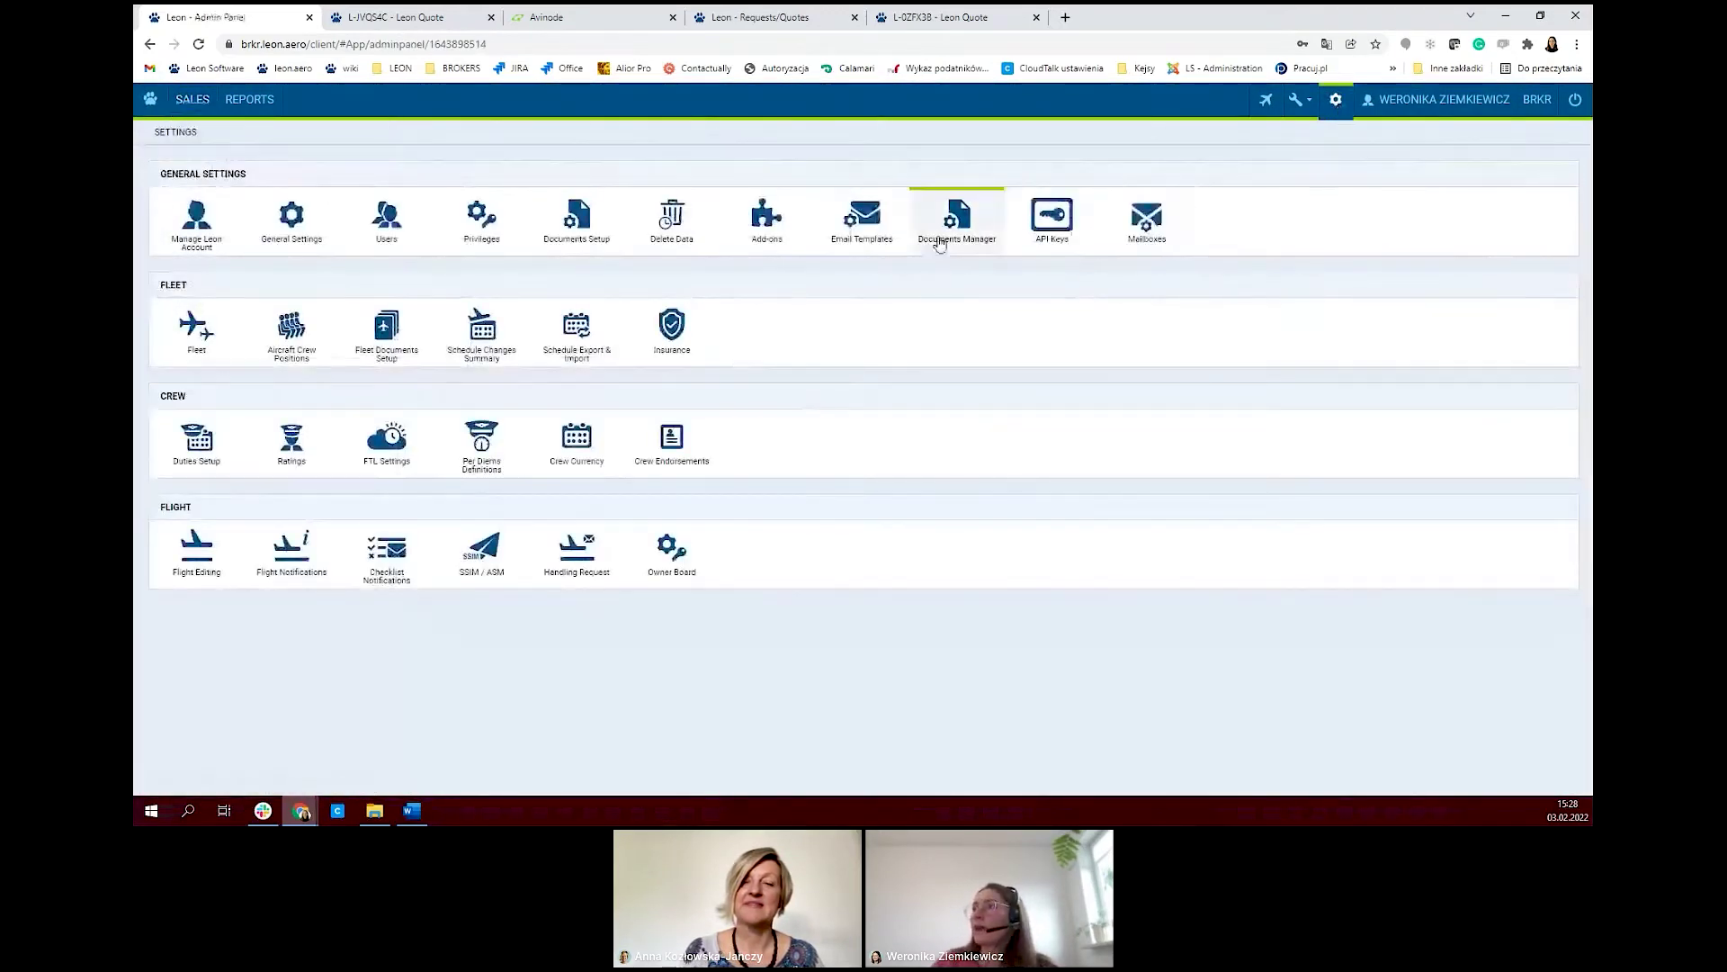
click(940, 235)
scroll(452, 447, down, 3)
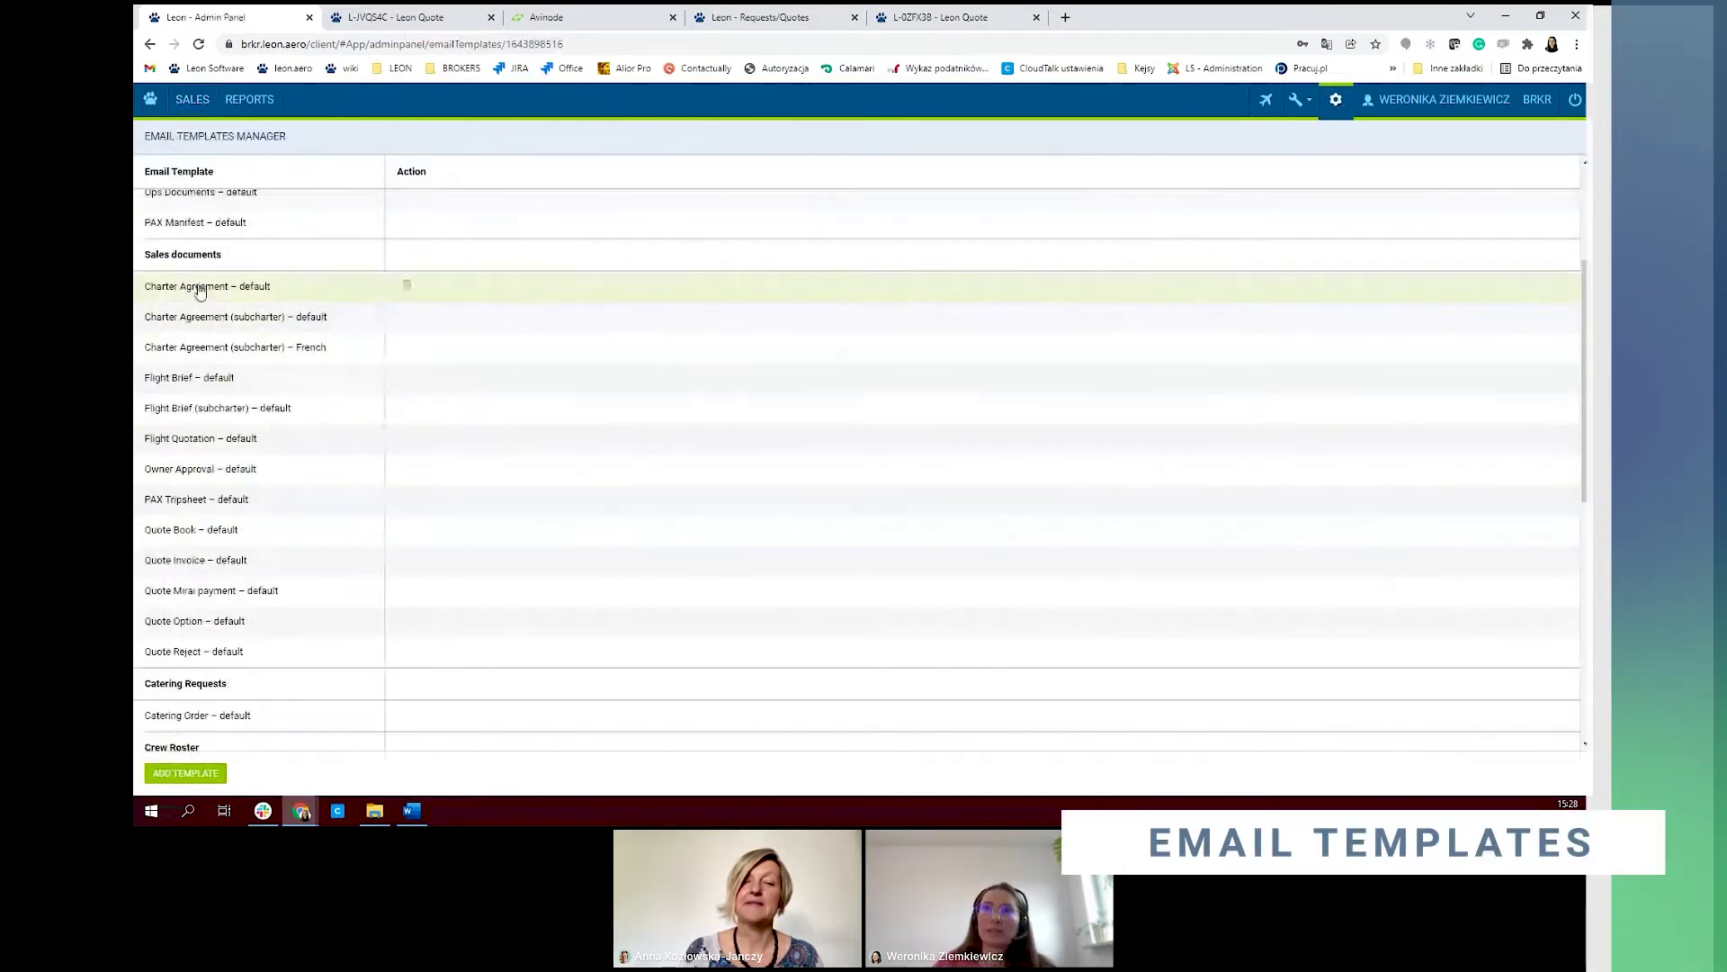
drag(144, 254, 230, 261)
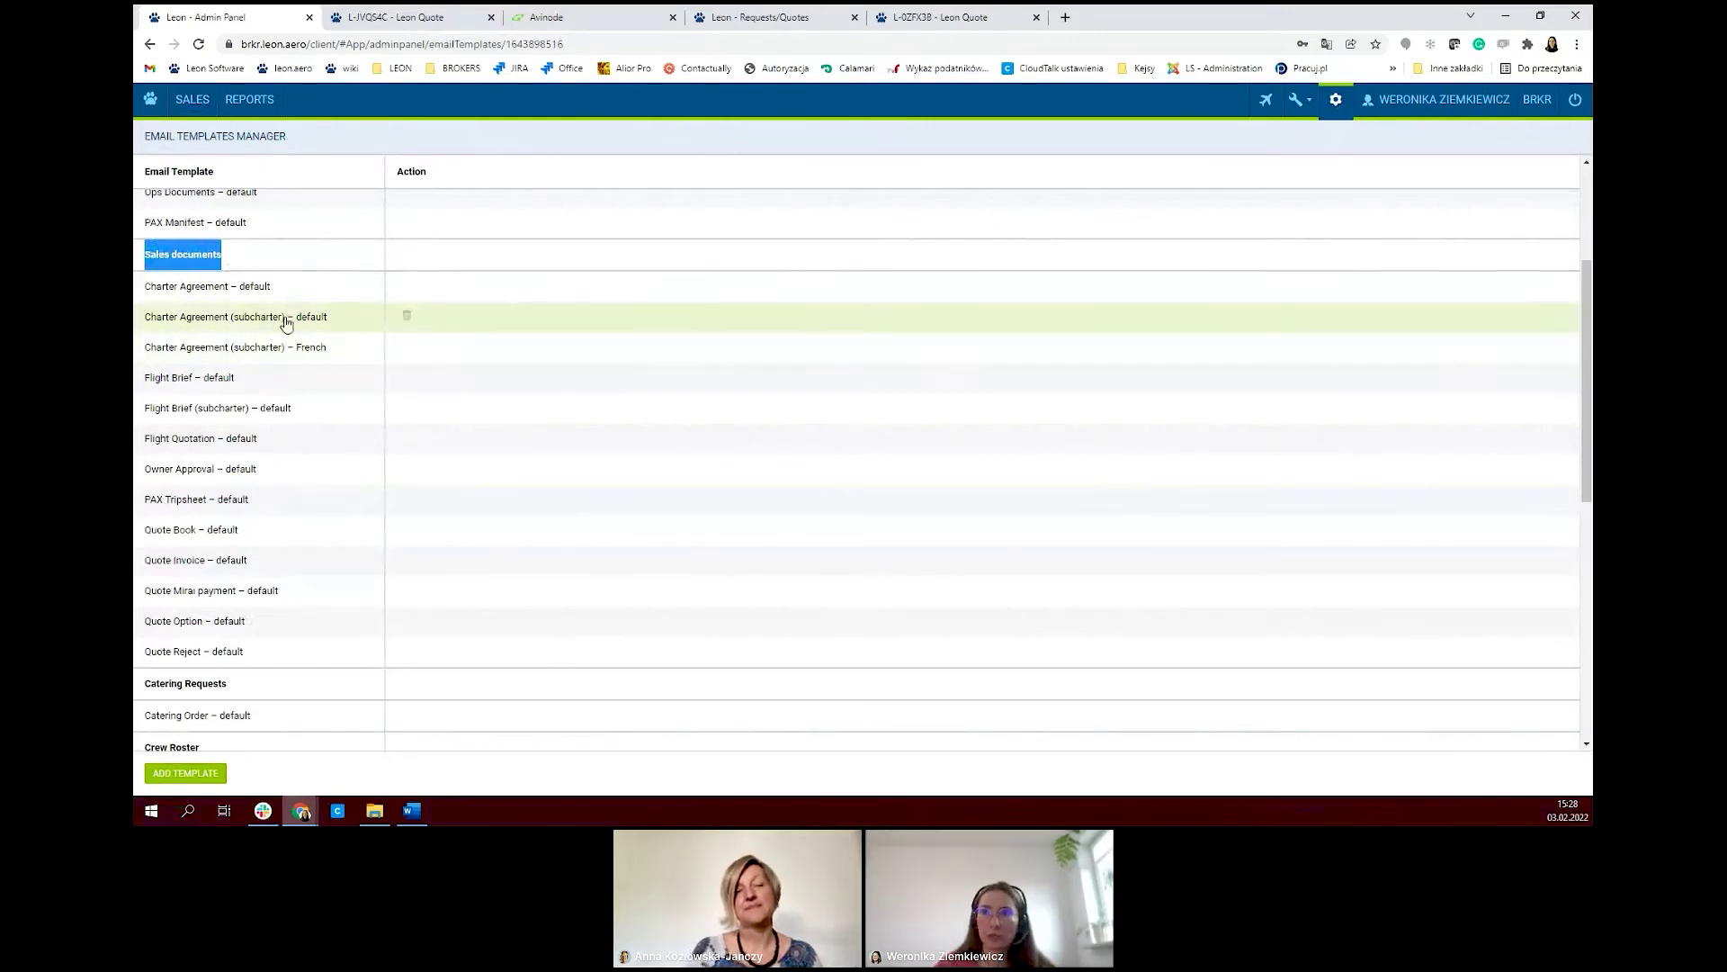
click(214, 322)
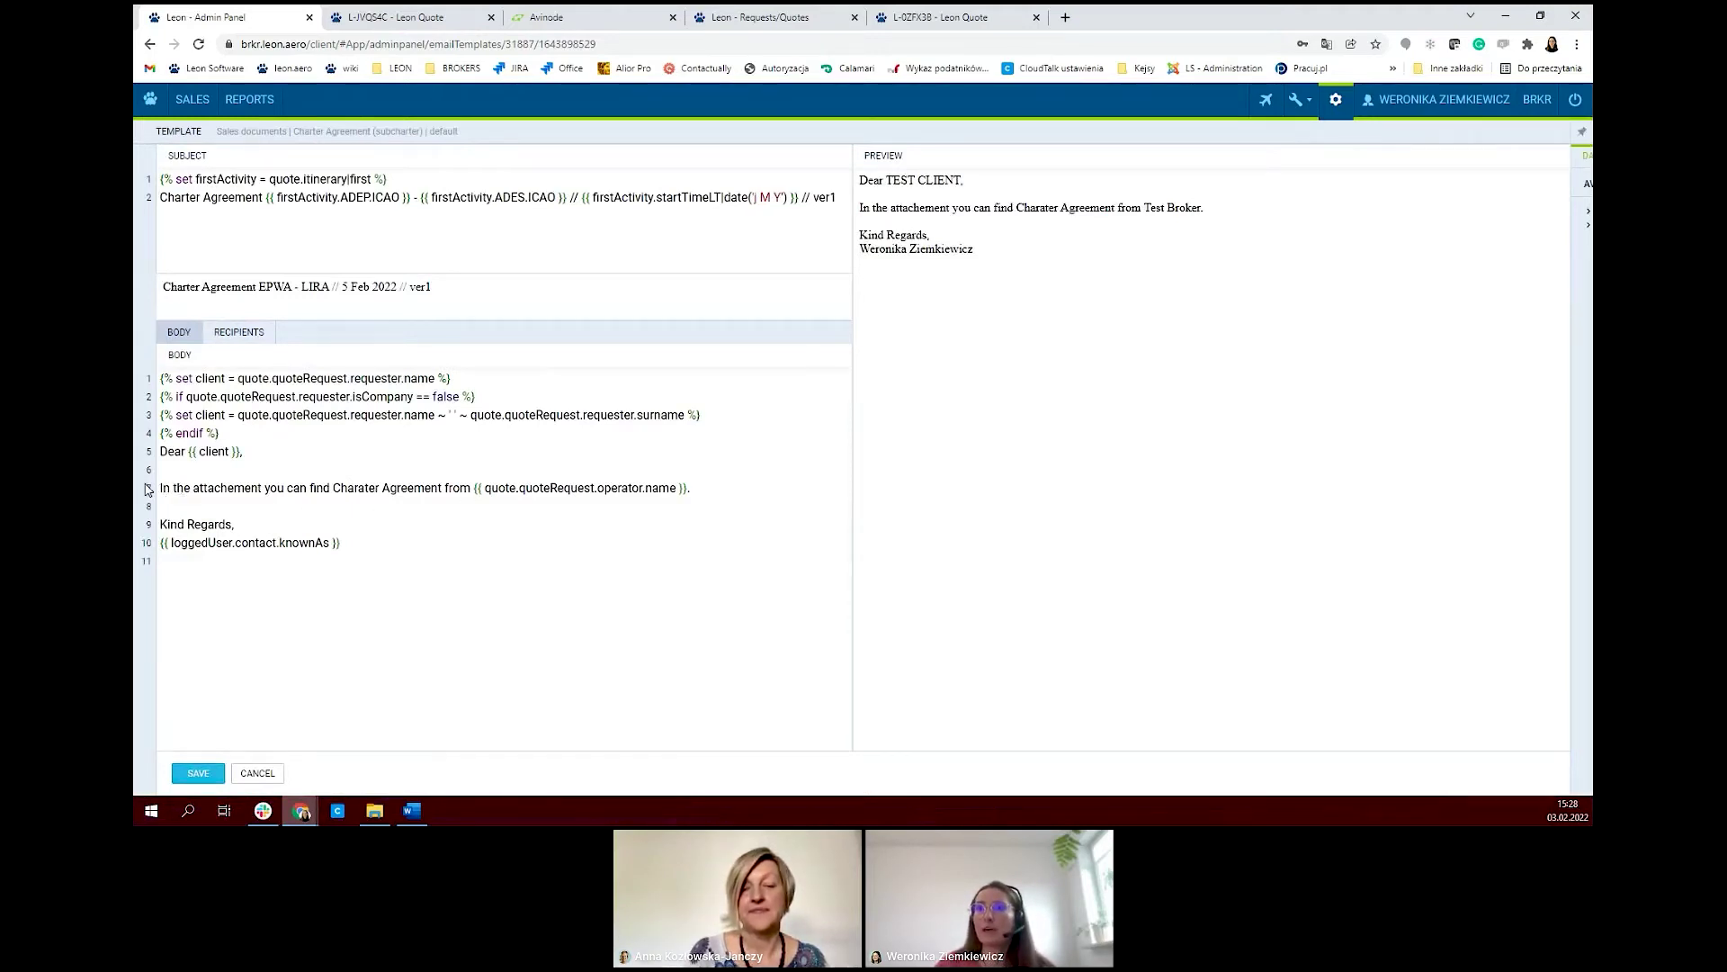
- Replace "In the attachement you can find" in the template body with "Attached pelas find a"
drag(160, 489, 330, 489)
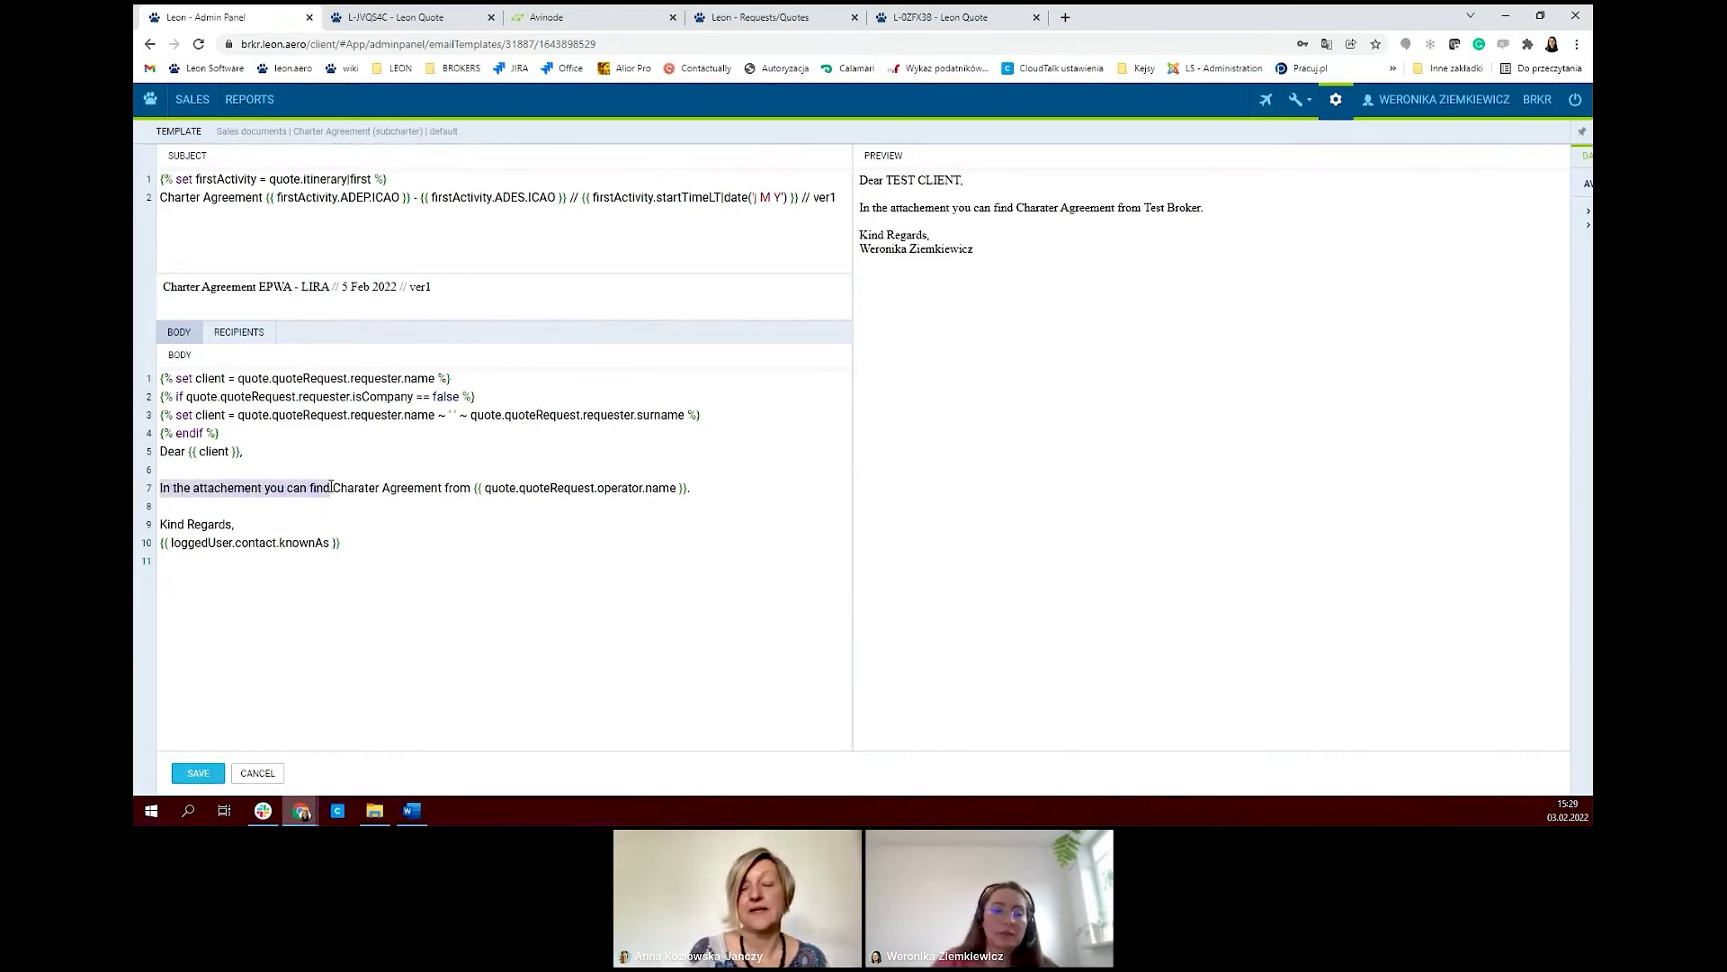
text(Atta)
text(ched pelas f)
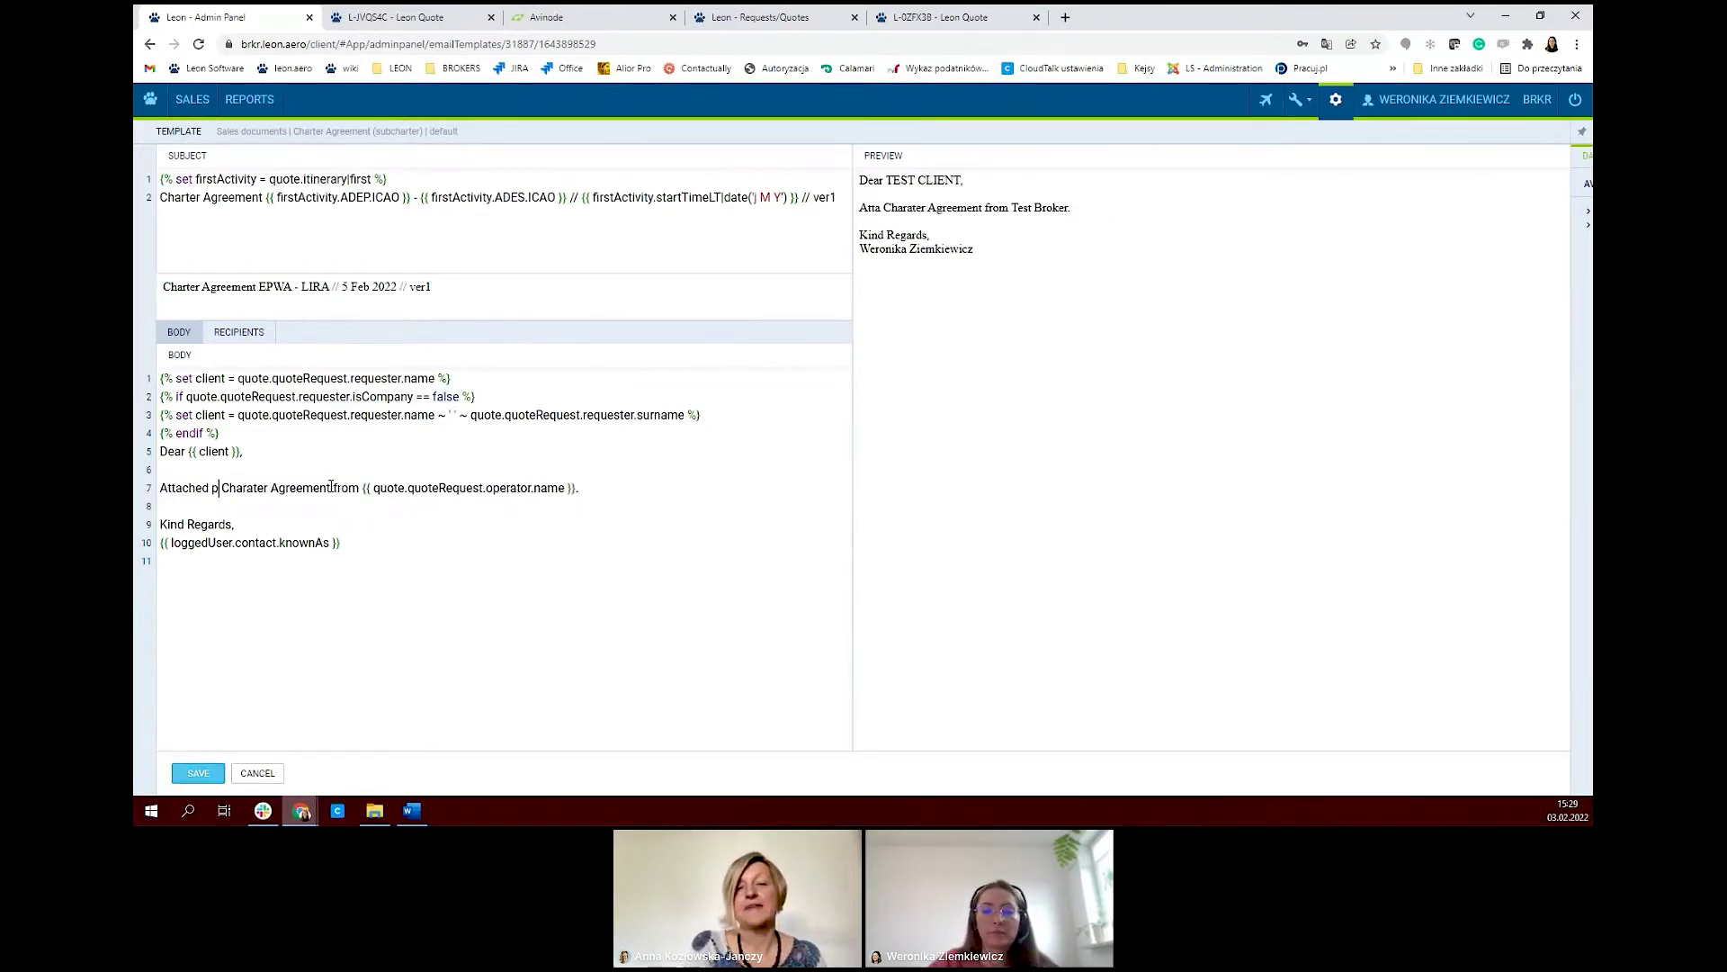
text(ind)
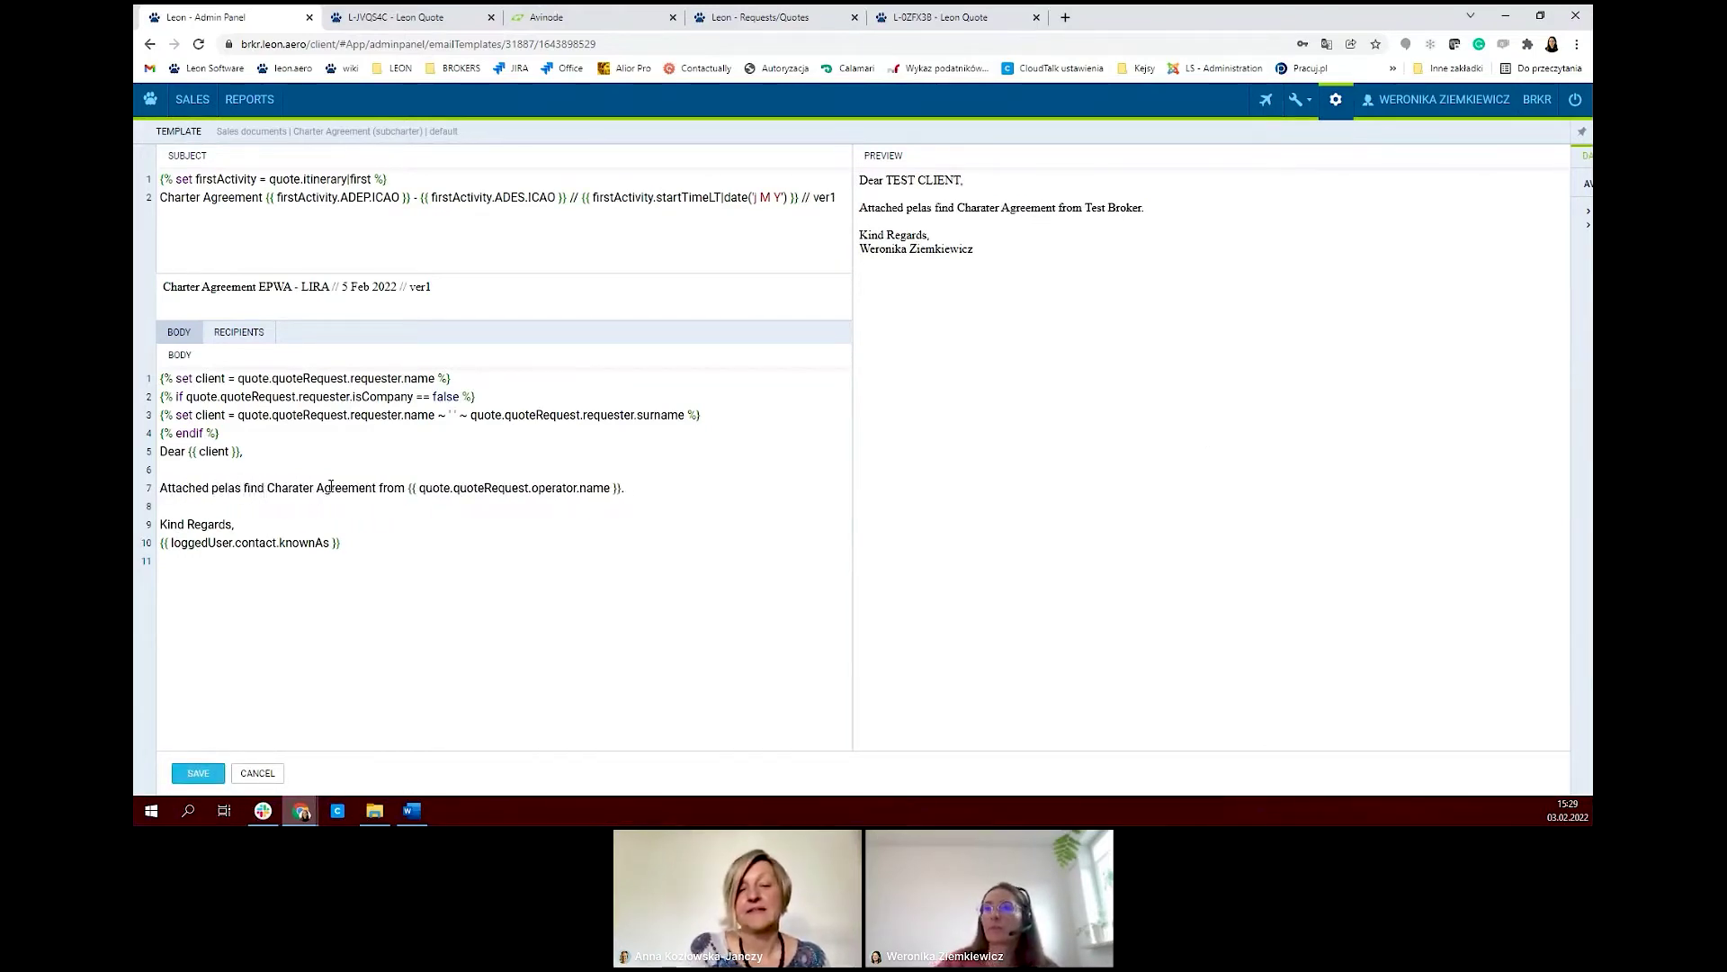
text( a)
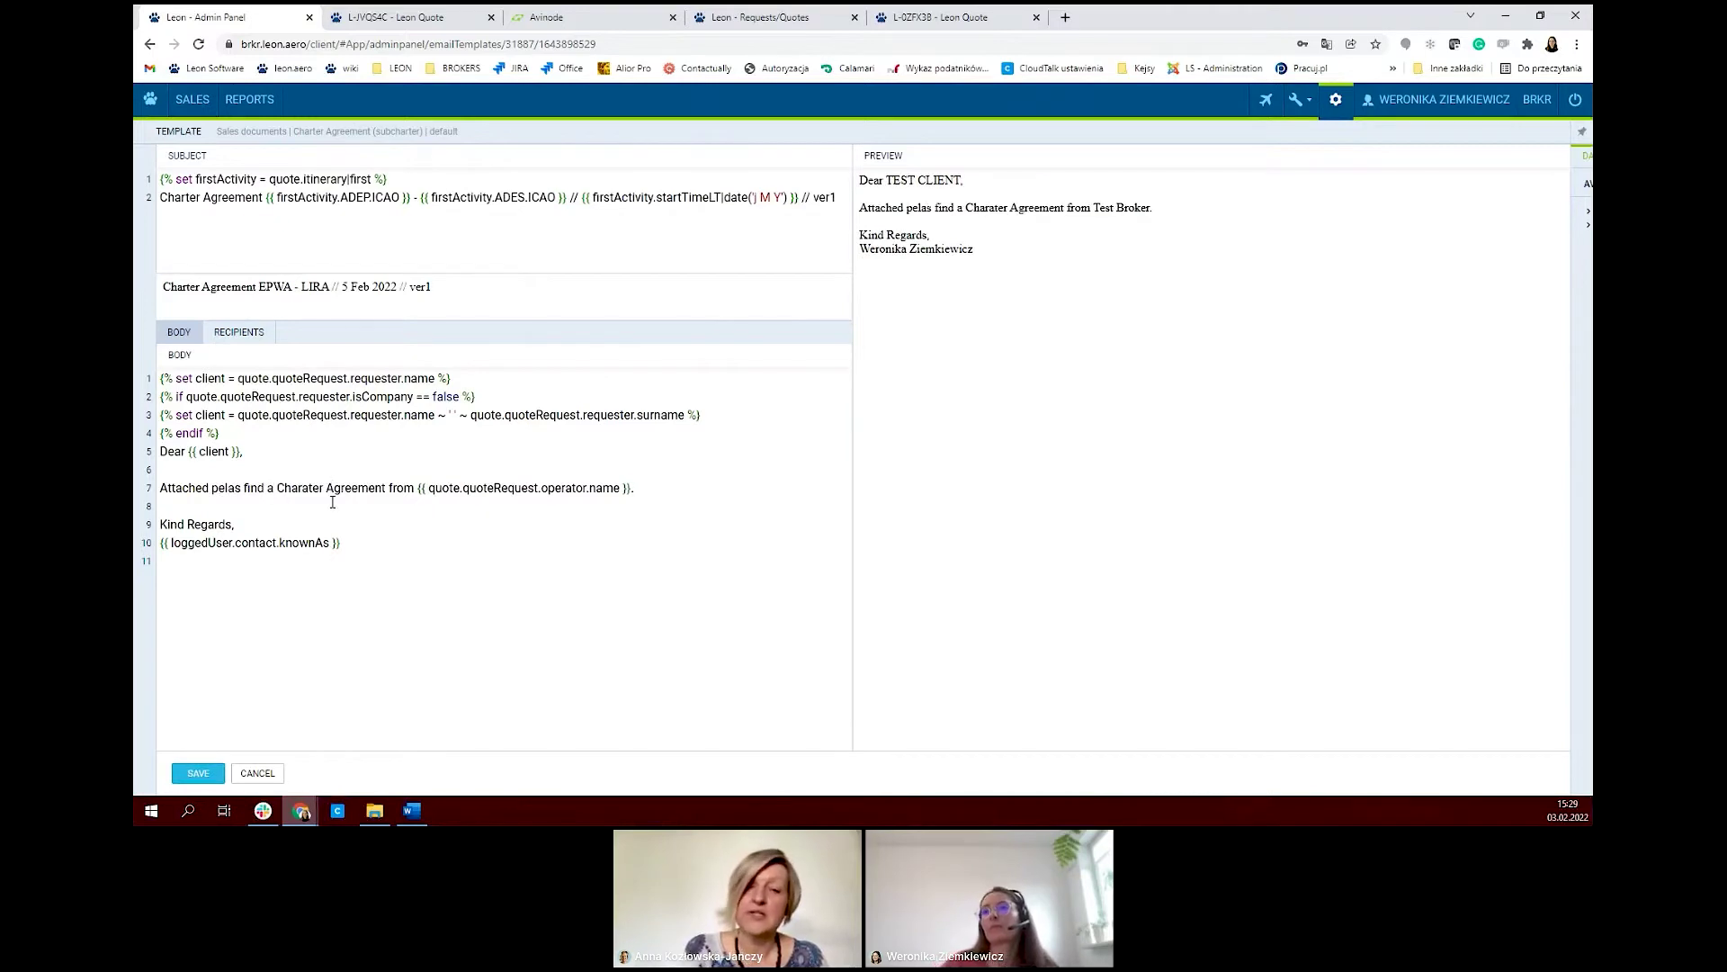
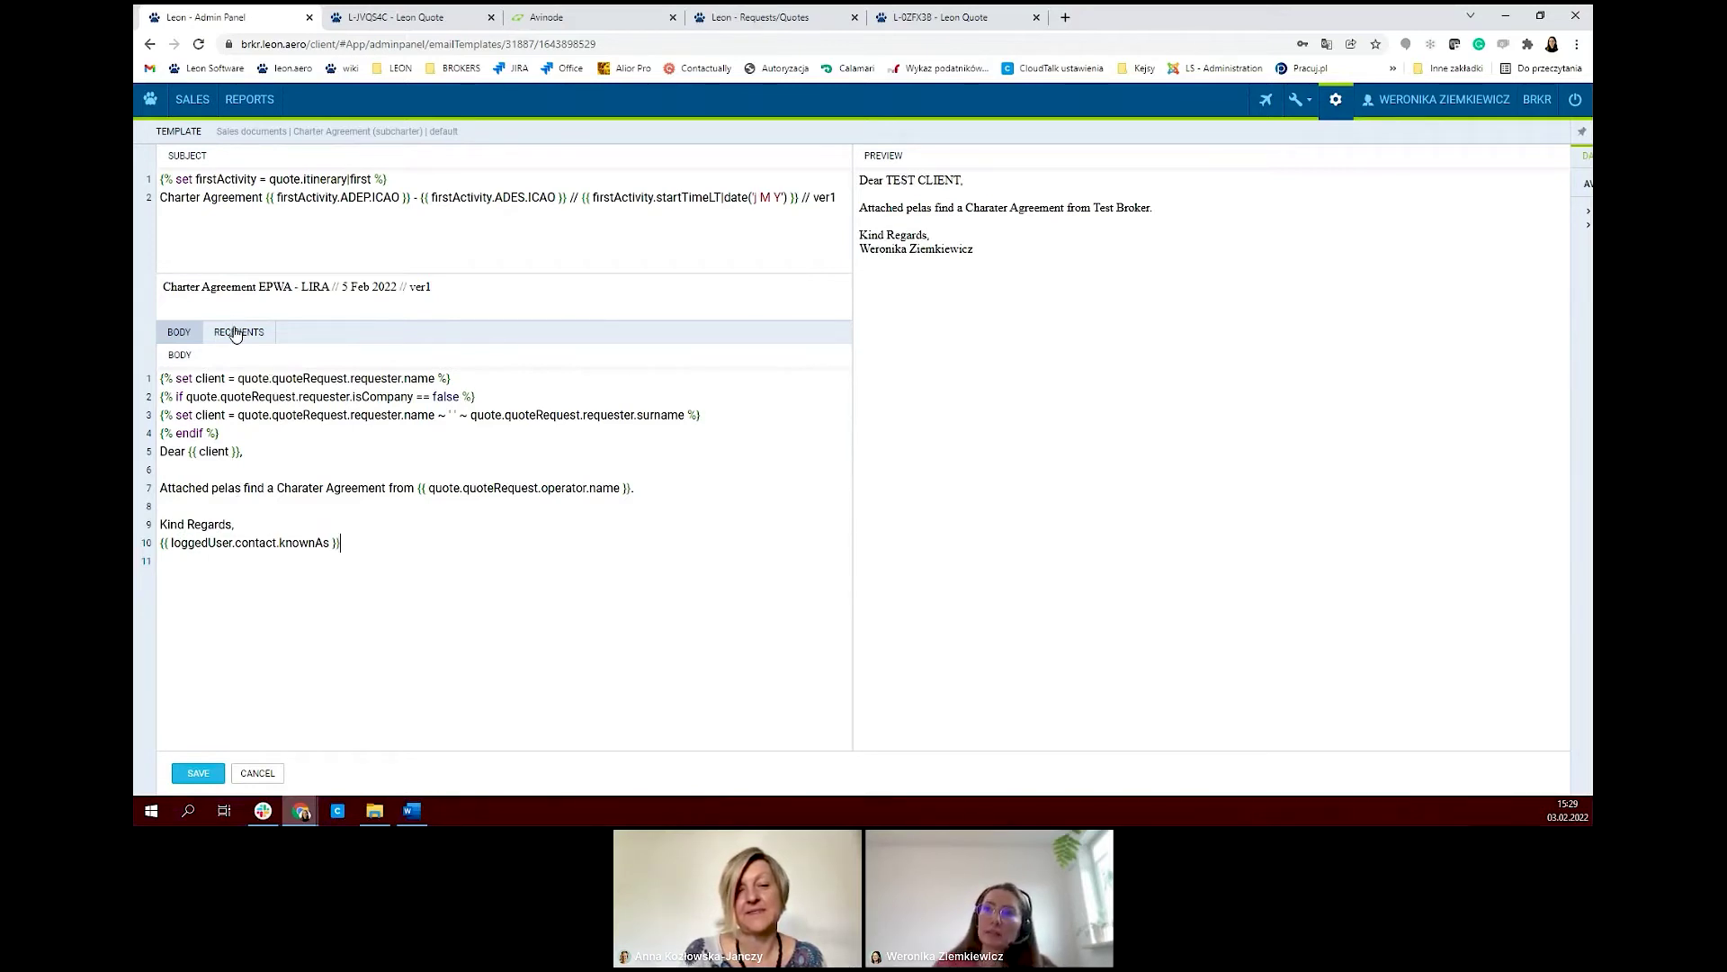
- Check the template's recipient settings and abandon the unsaved changes
click(235, 332)
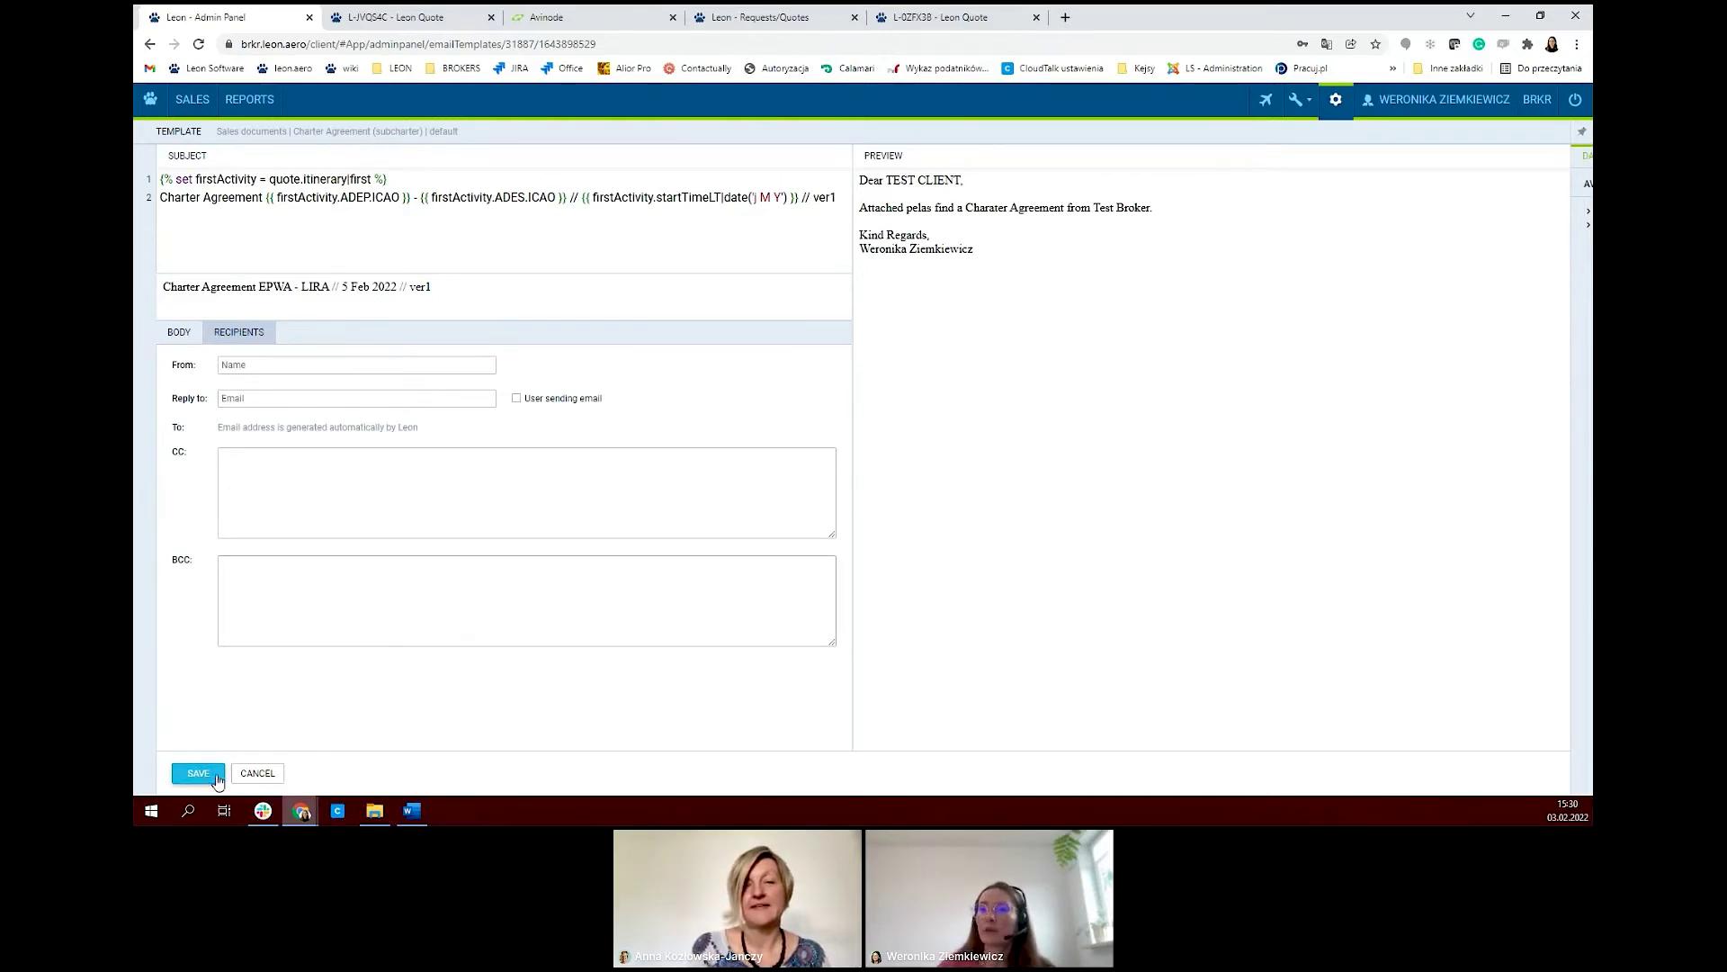
click(254, 775)
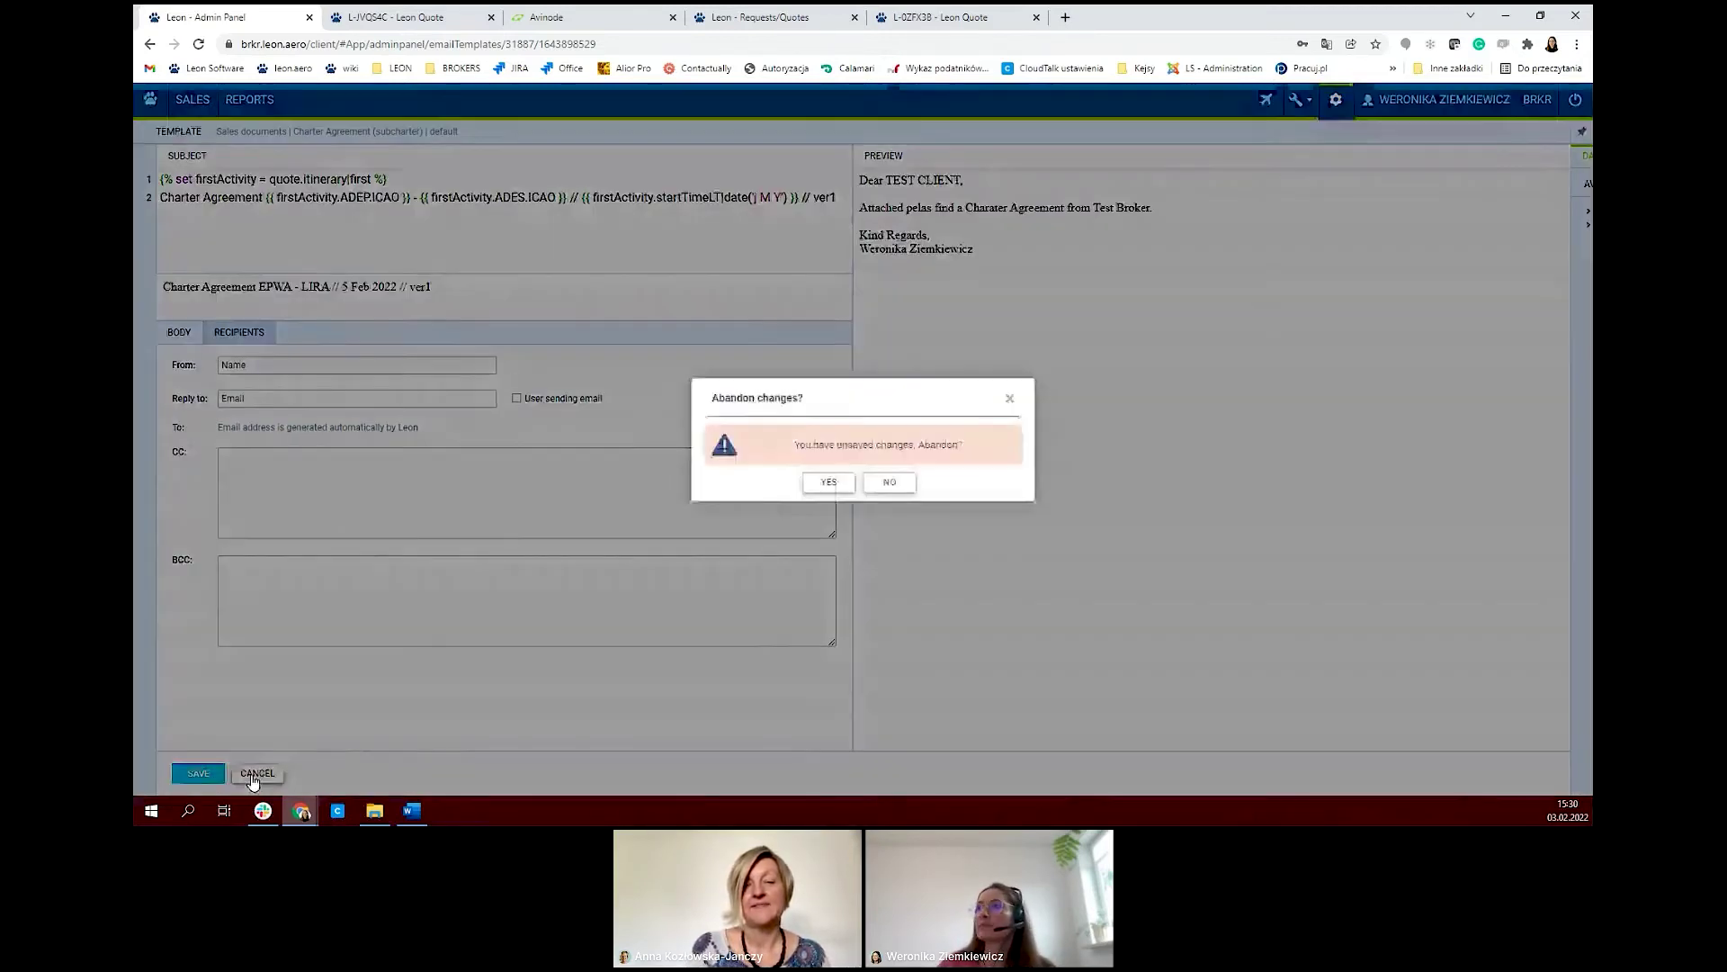
click(846, 484)
- Review the template types available for a new email template, including Flight Brief, and close the form without adding one
scroll(297, 612, down, 3)
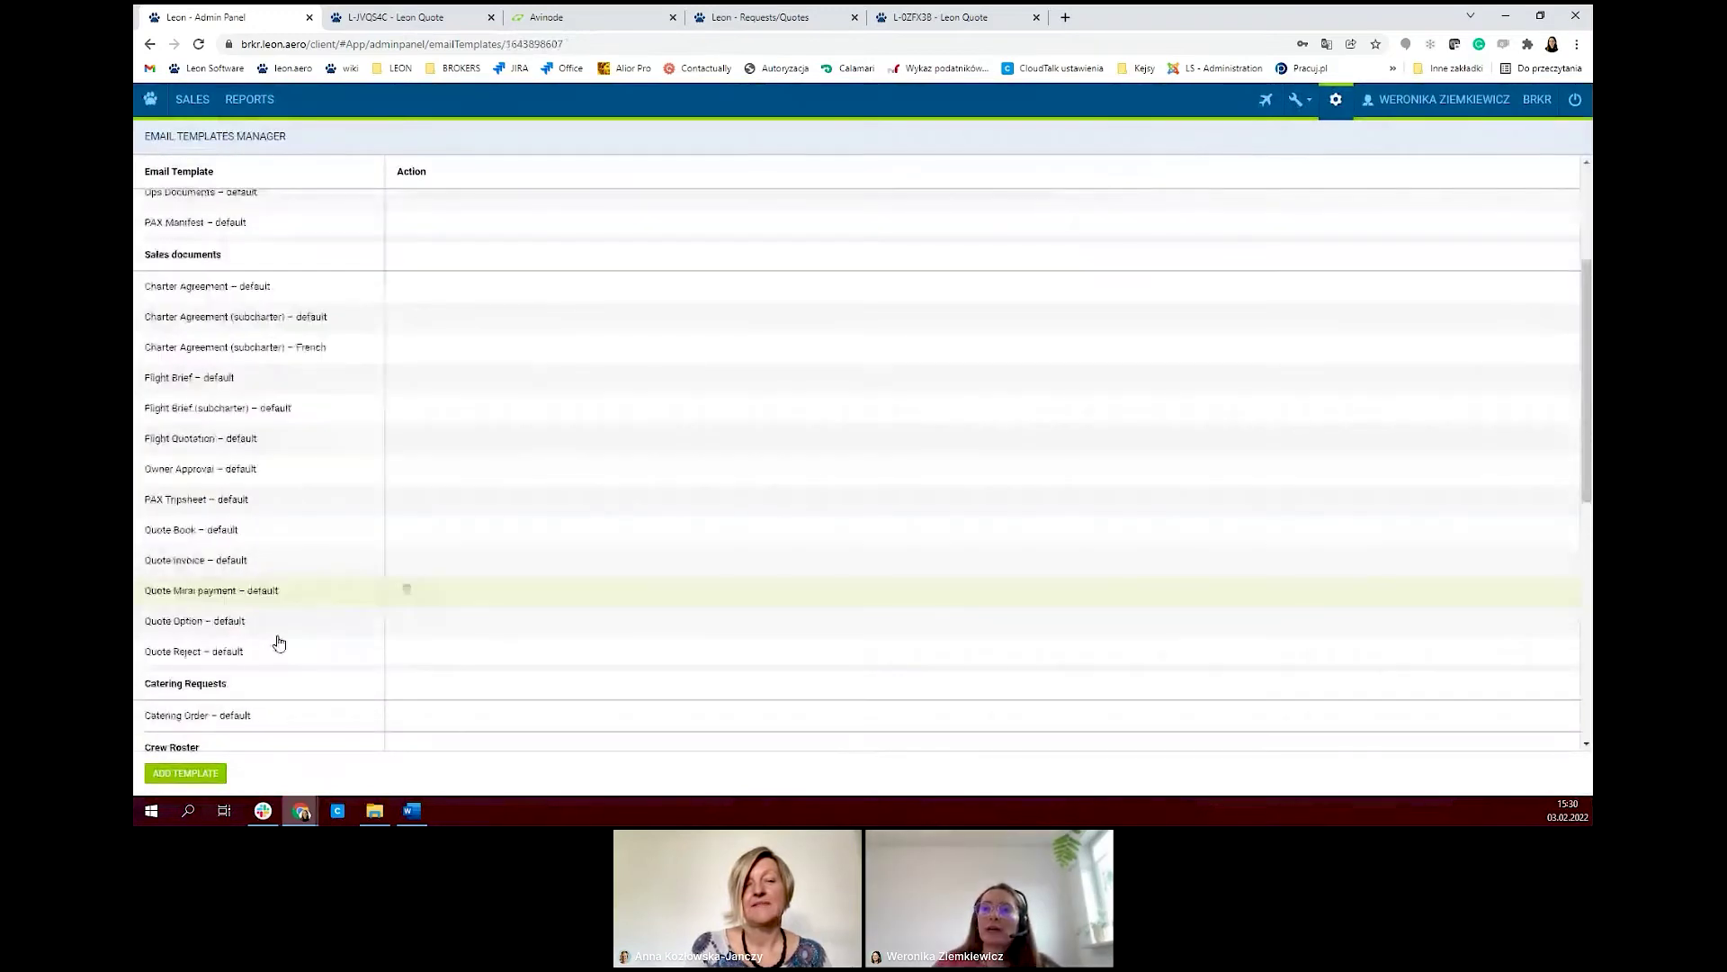
click(185, 773)
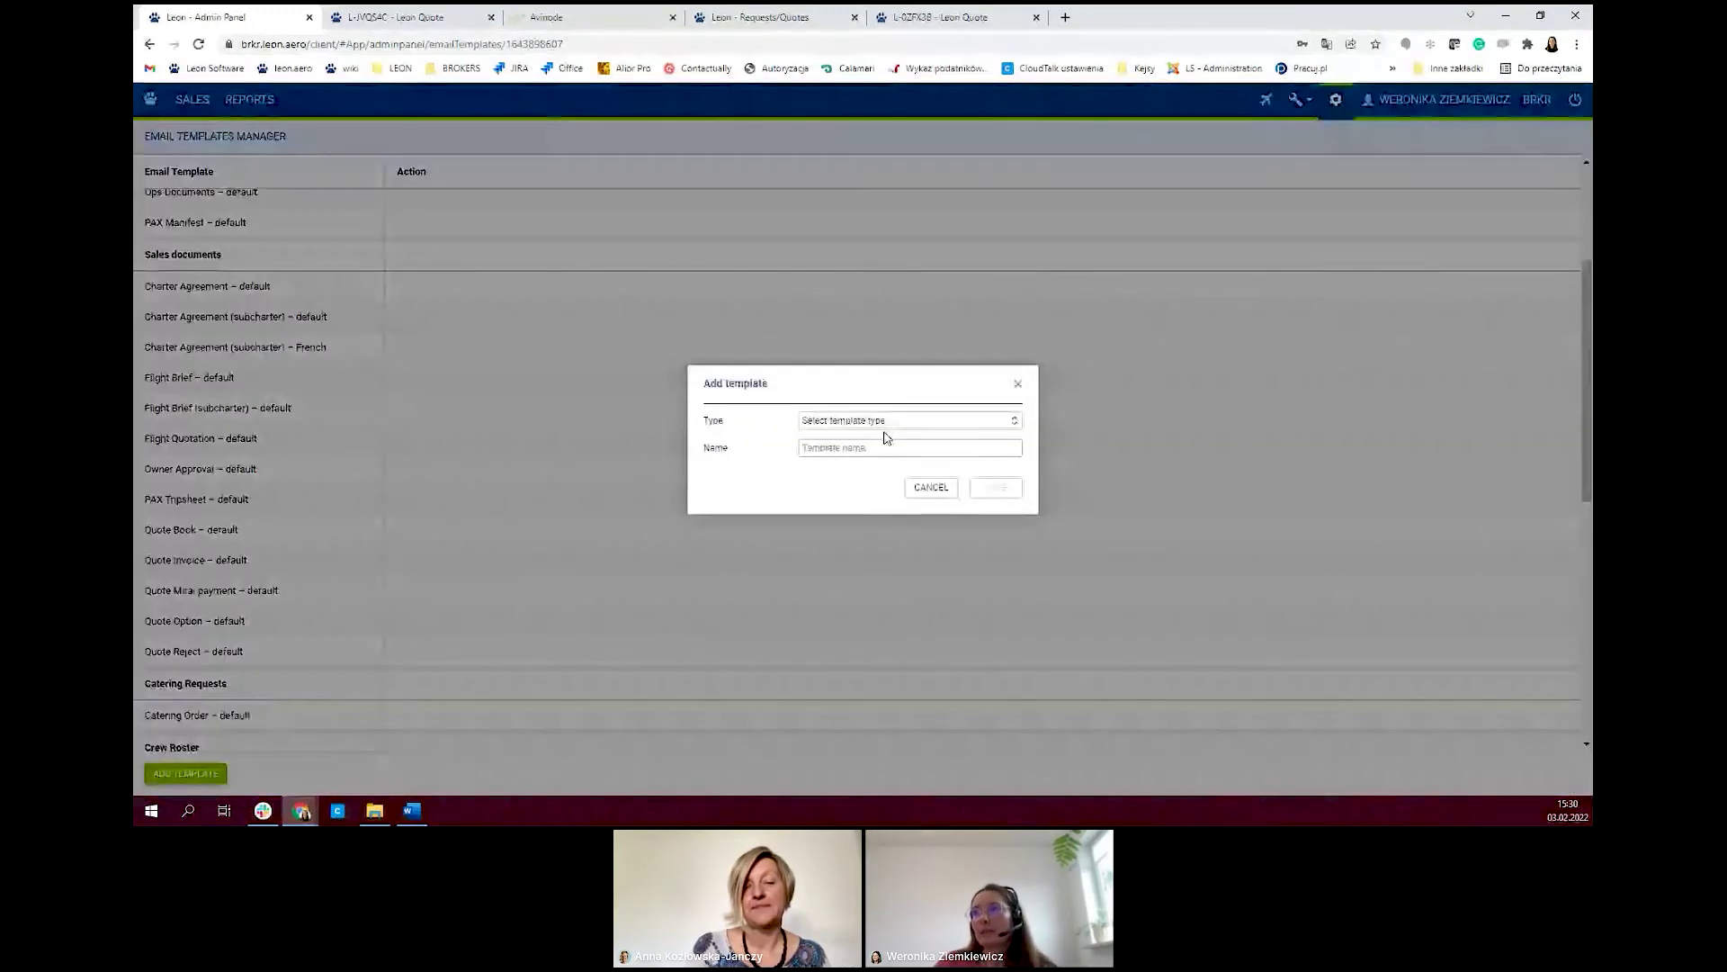
click(904, 421)
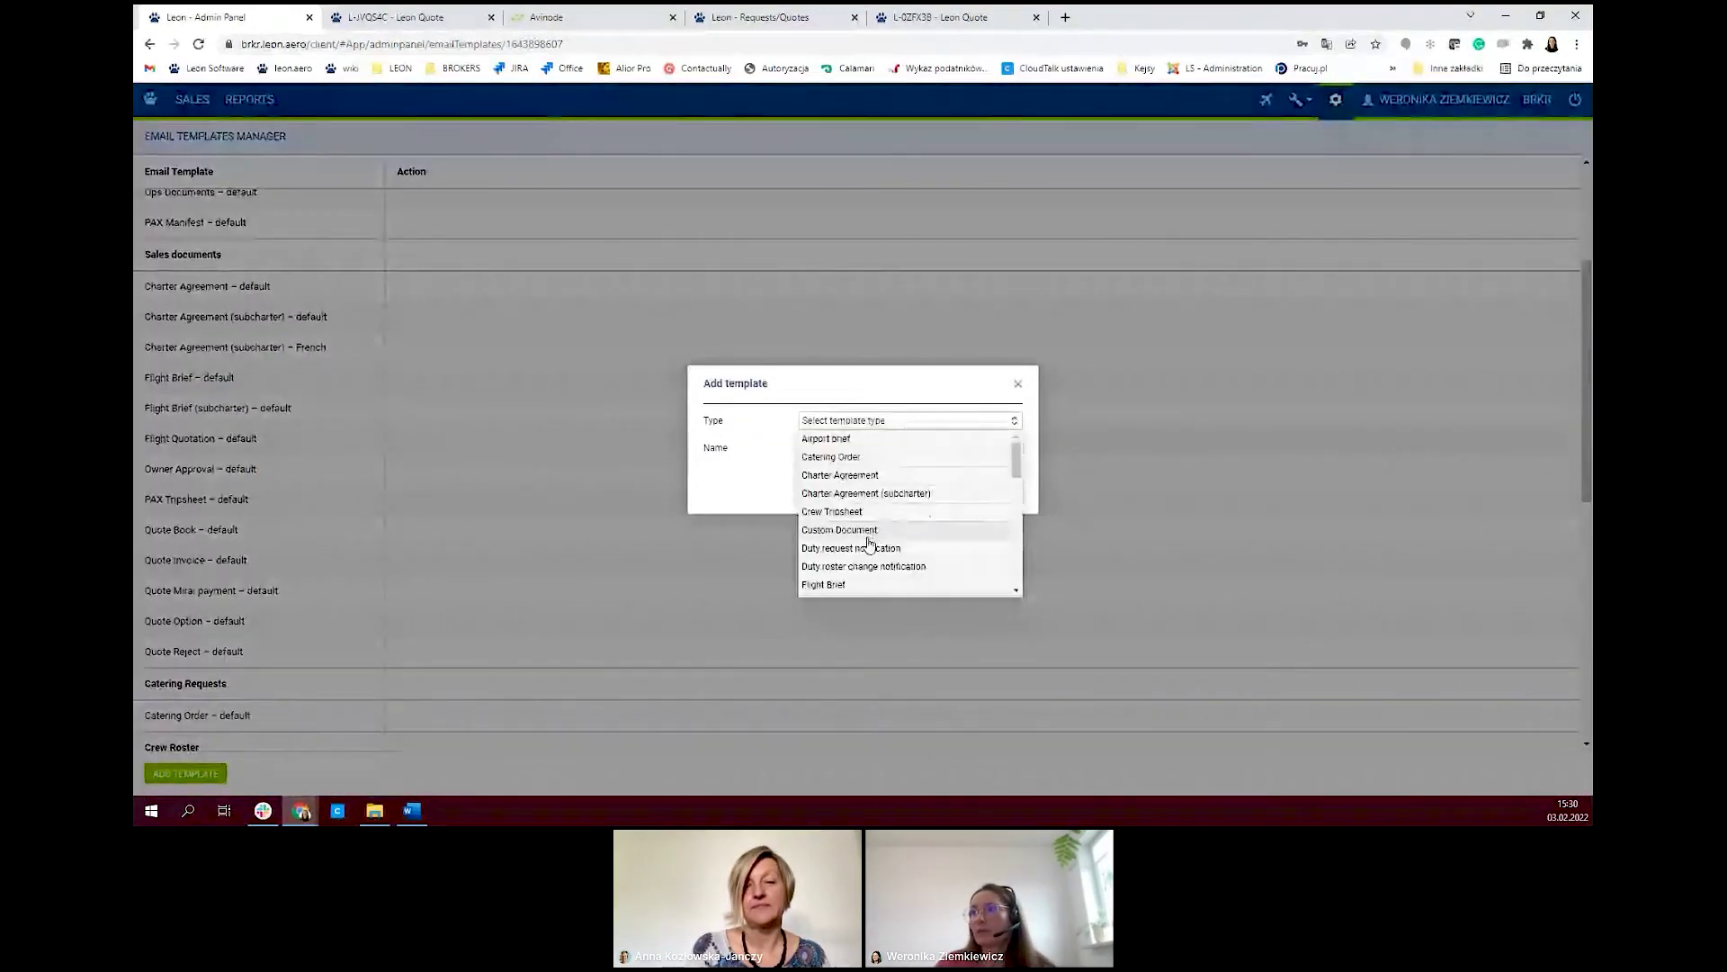
click(837, 585)
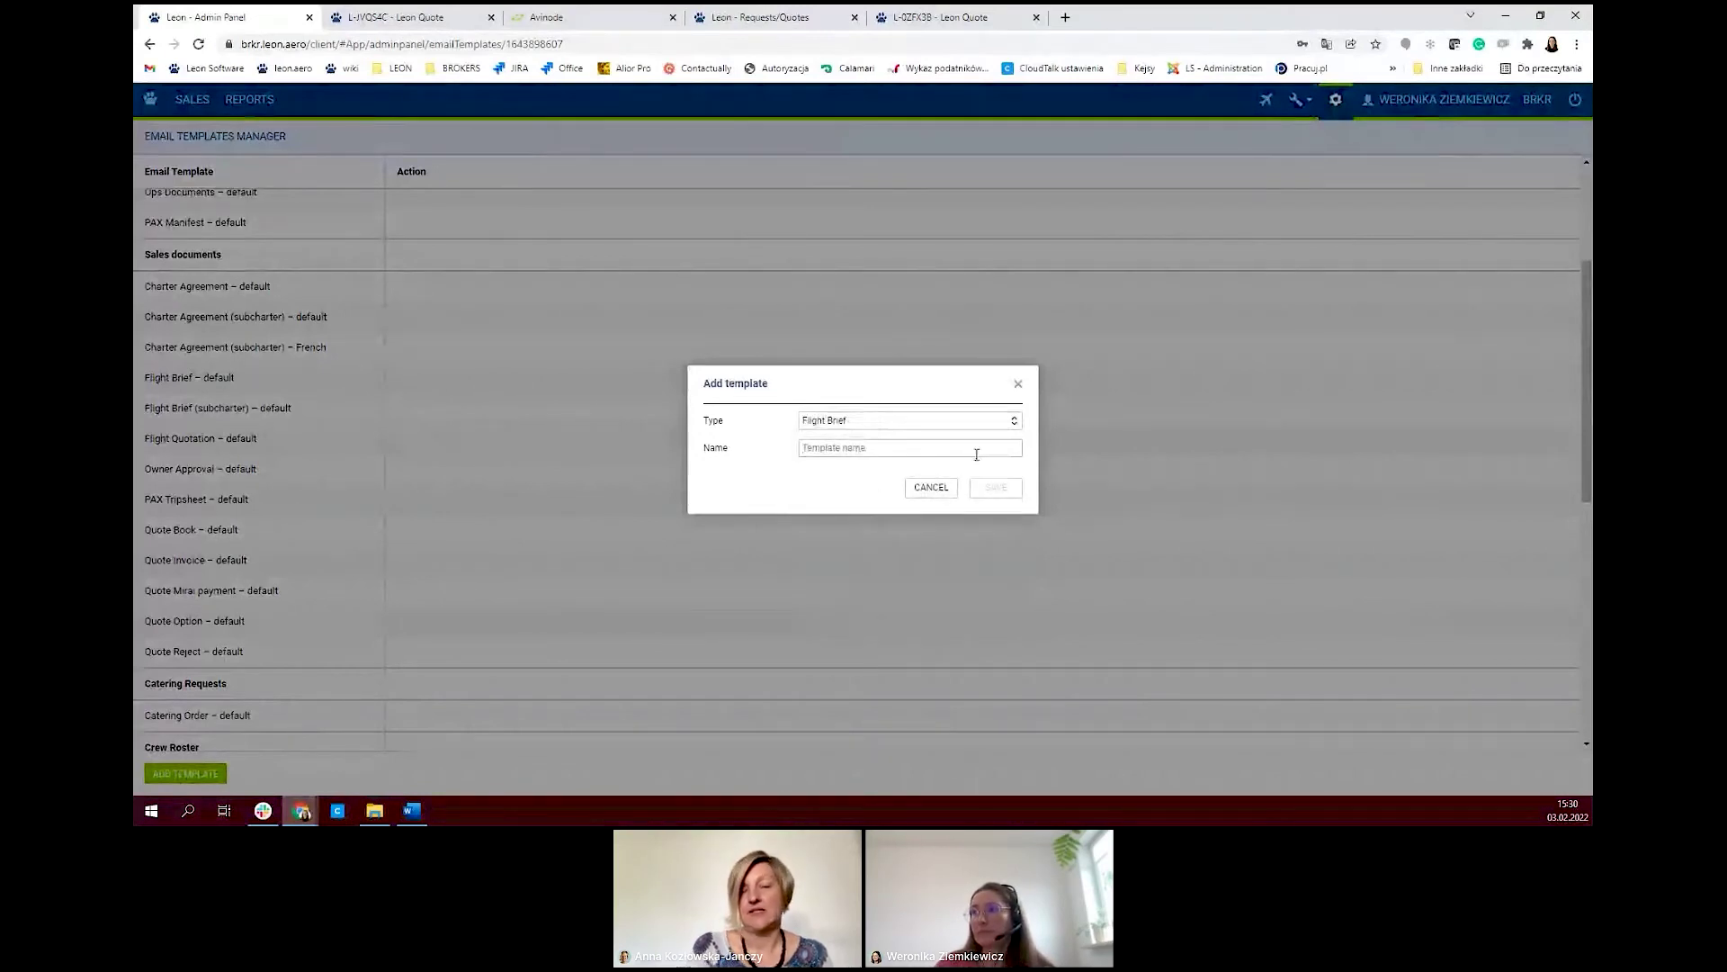
click(936, 428)
scroll(945, 498, down, 5)
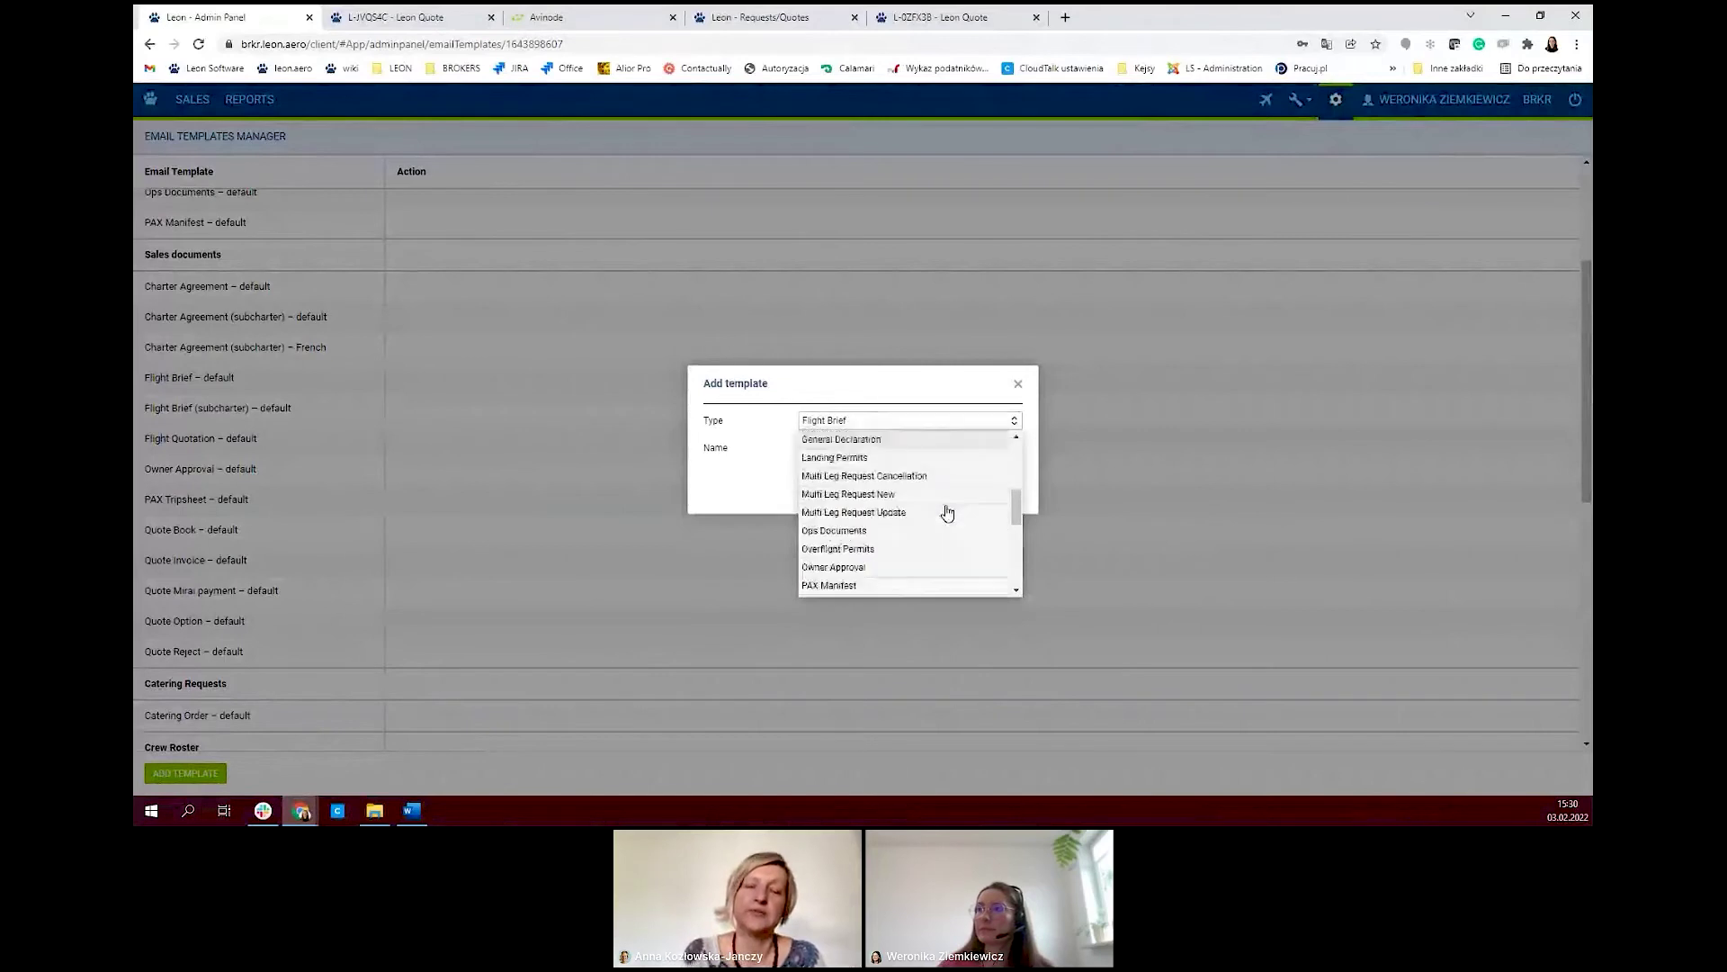
scroll(947, 512, down, 5)
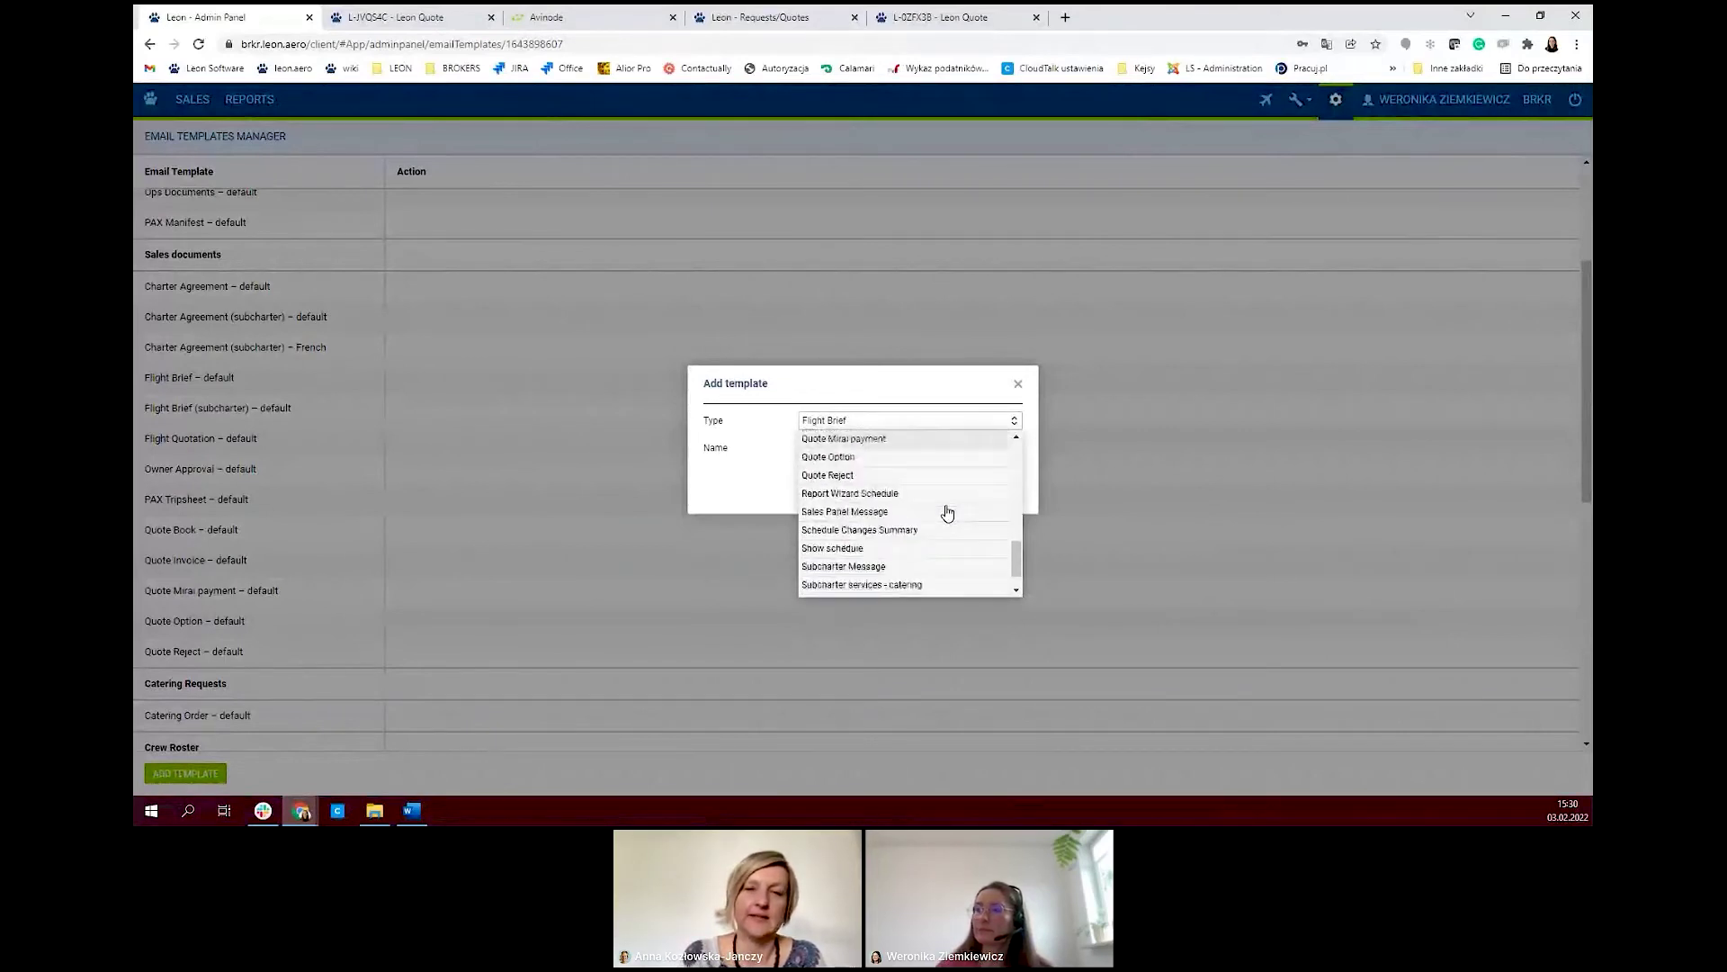
scroll(950, 512, down, 3)
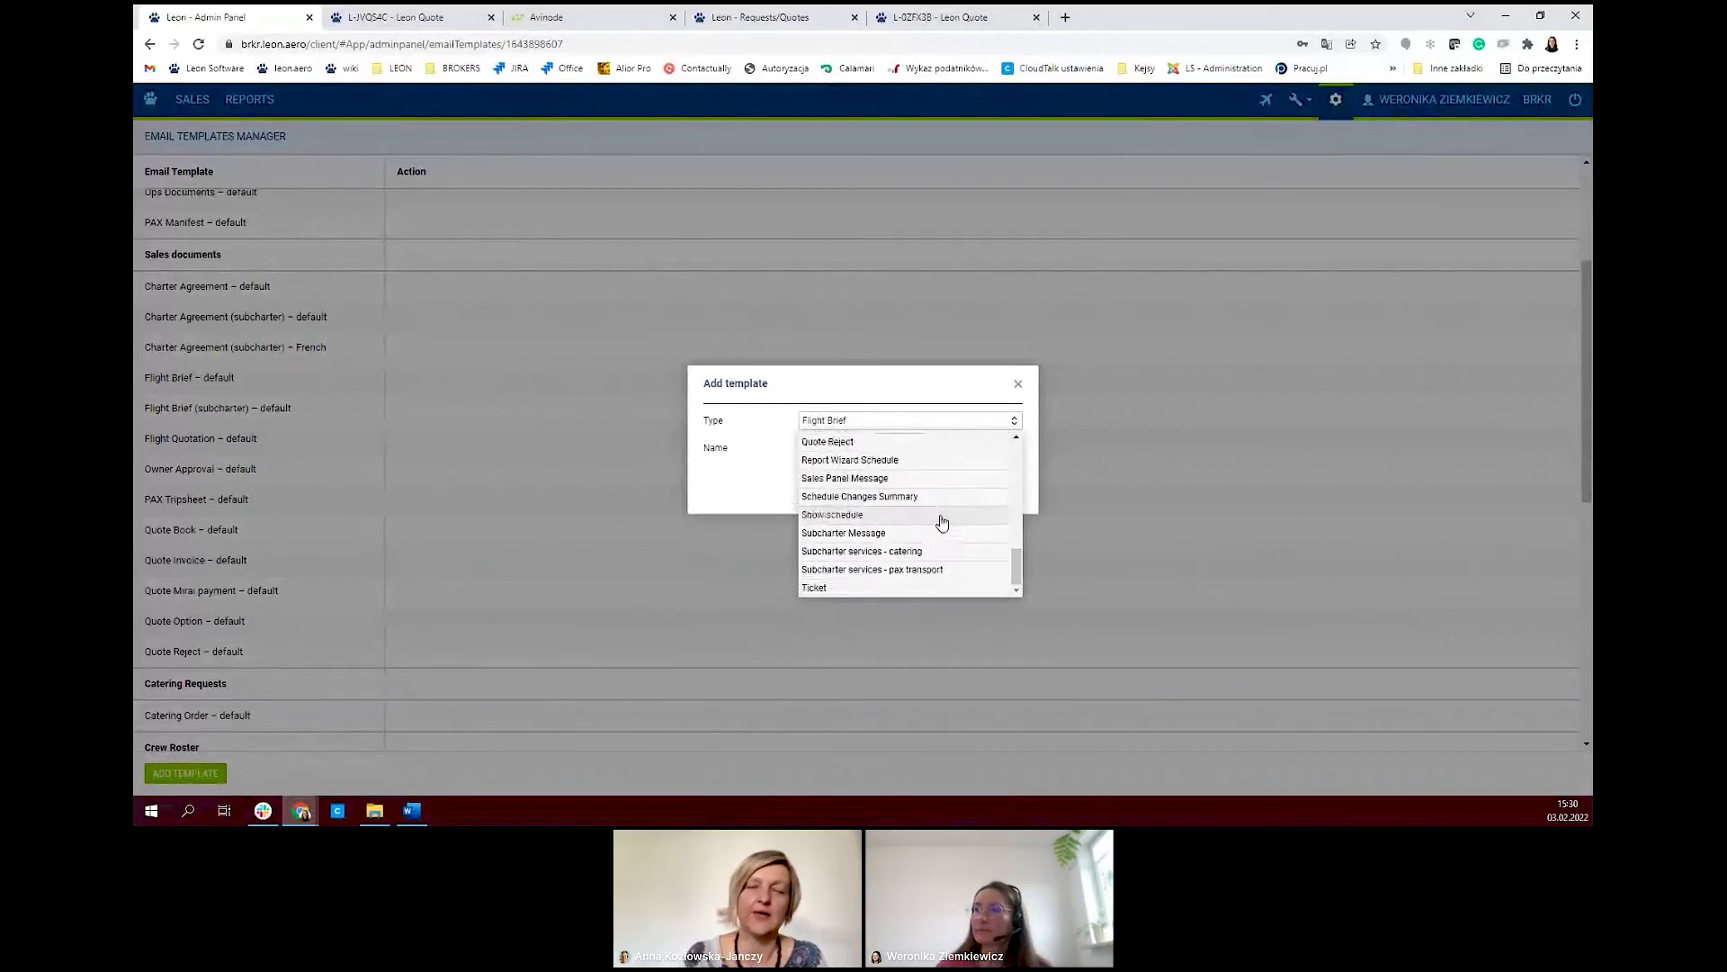
click(1019, 387)
click(1019, 387)
- Open the Default acft arrived template among the MVT message templates
scroll(424, 525, up, 3)
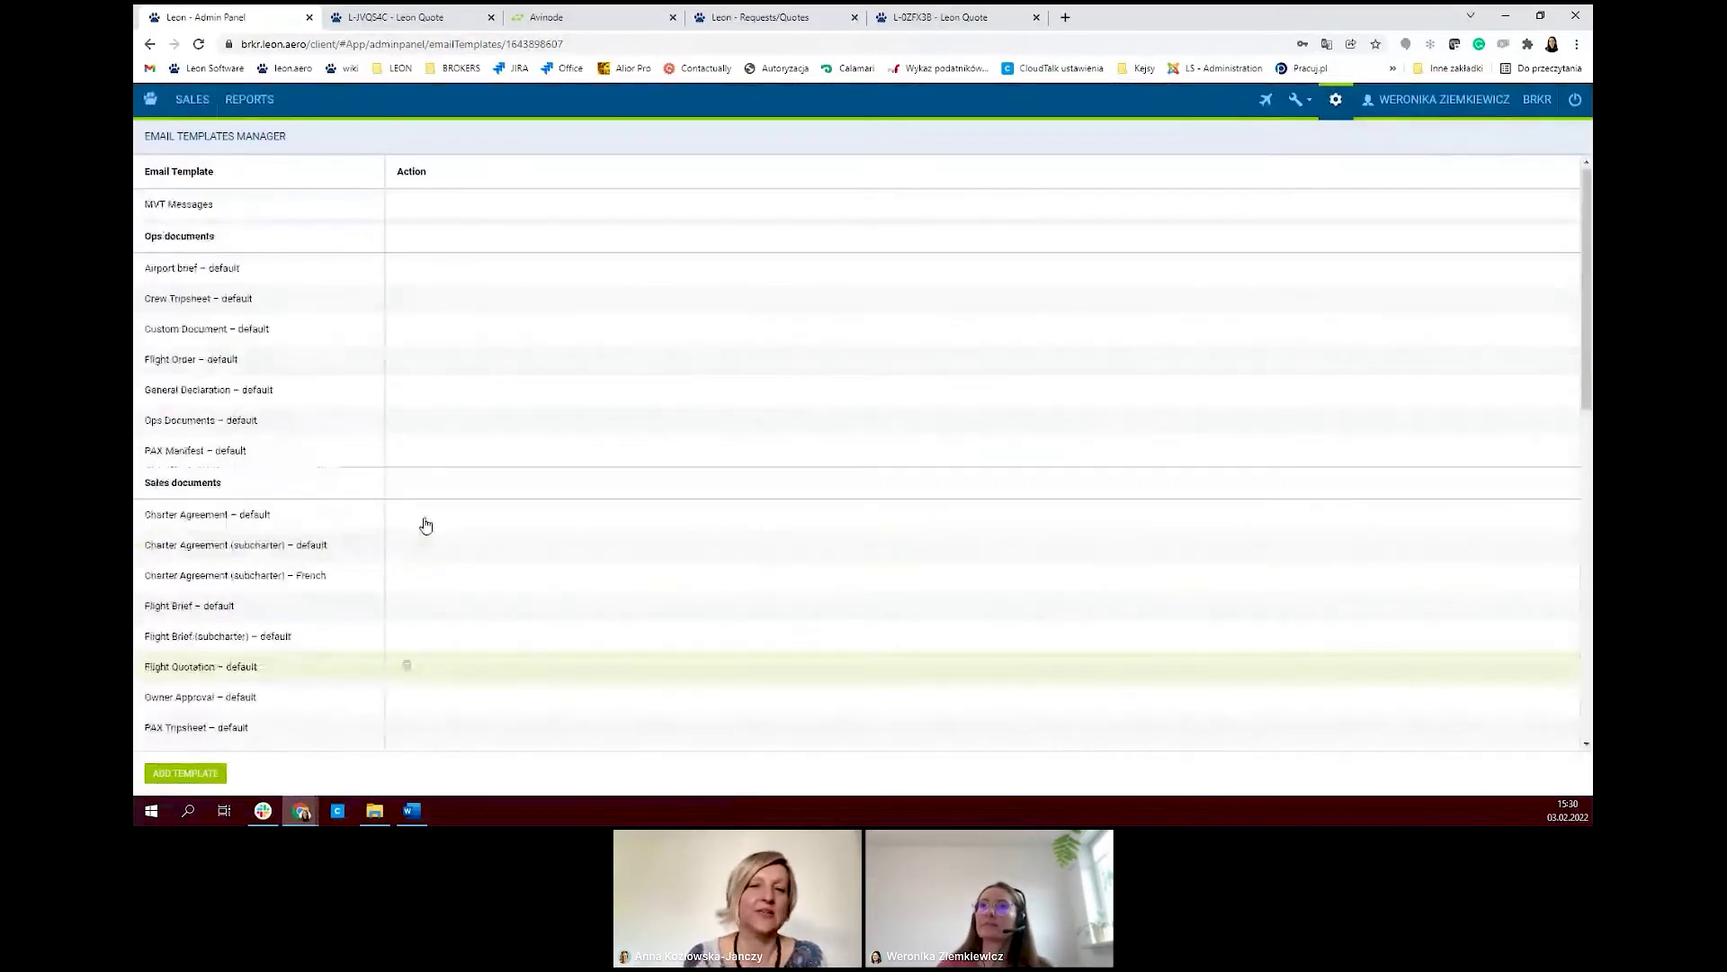
click(291, 209)
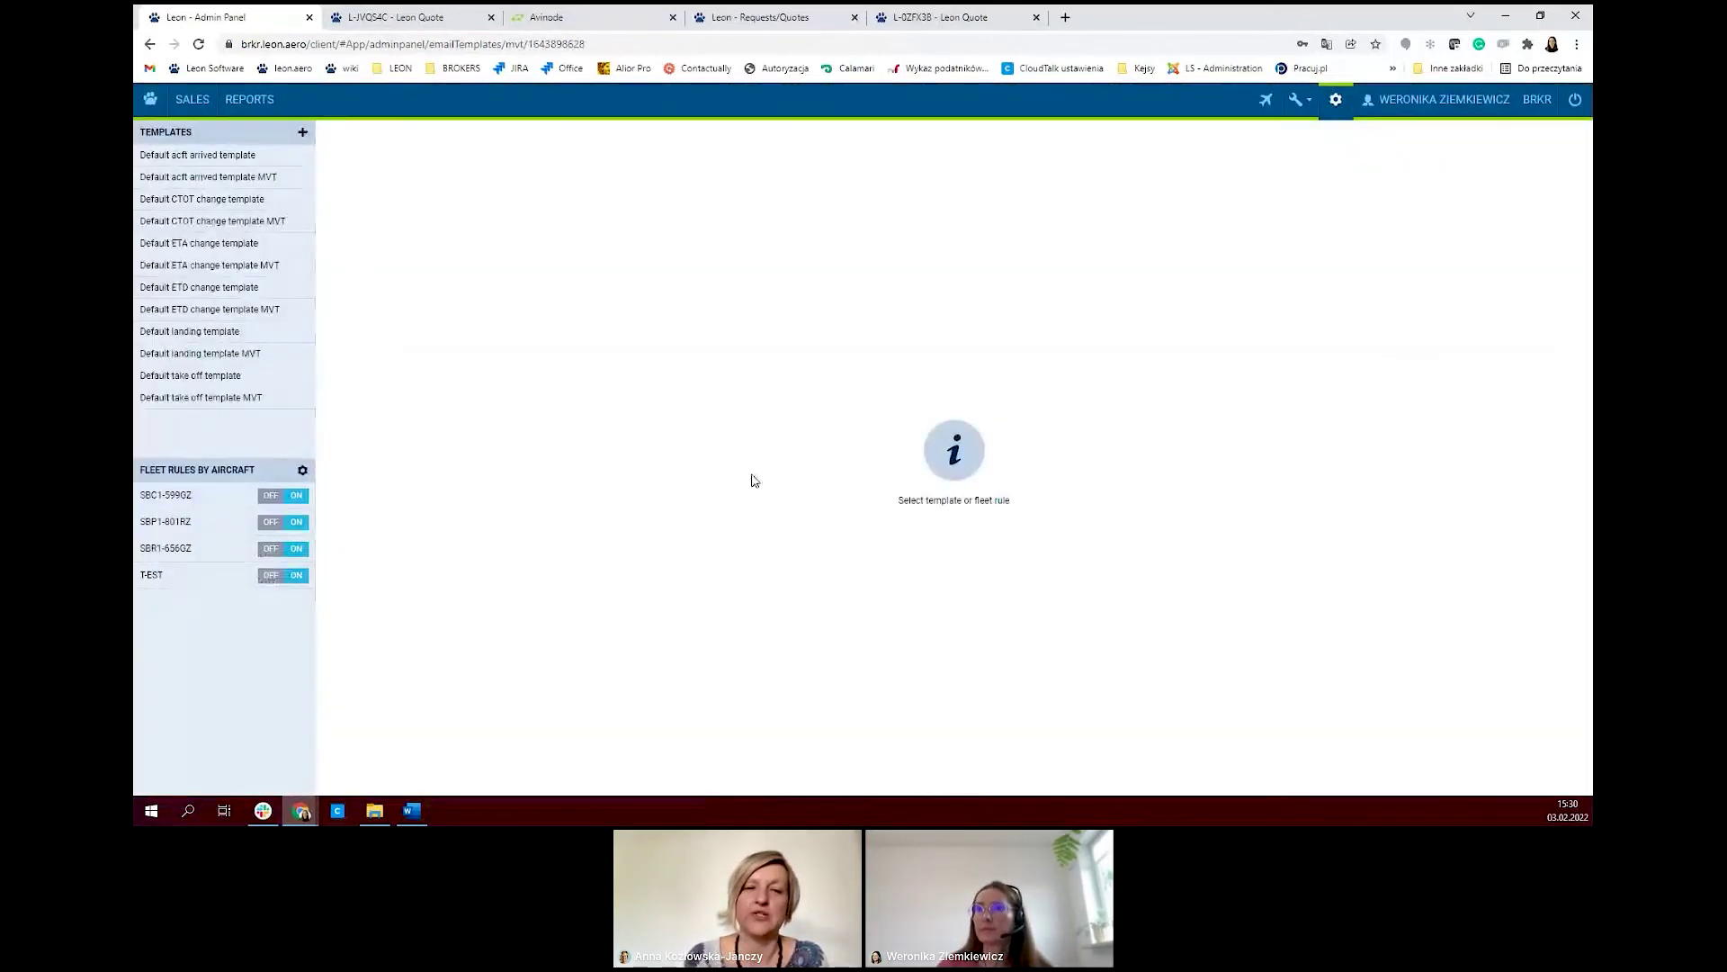
click(217, 158)
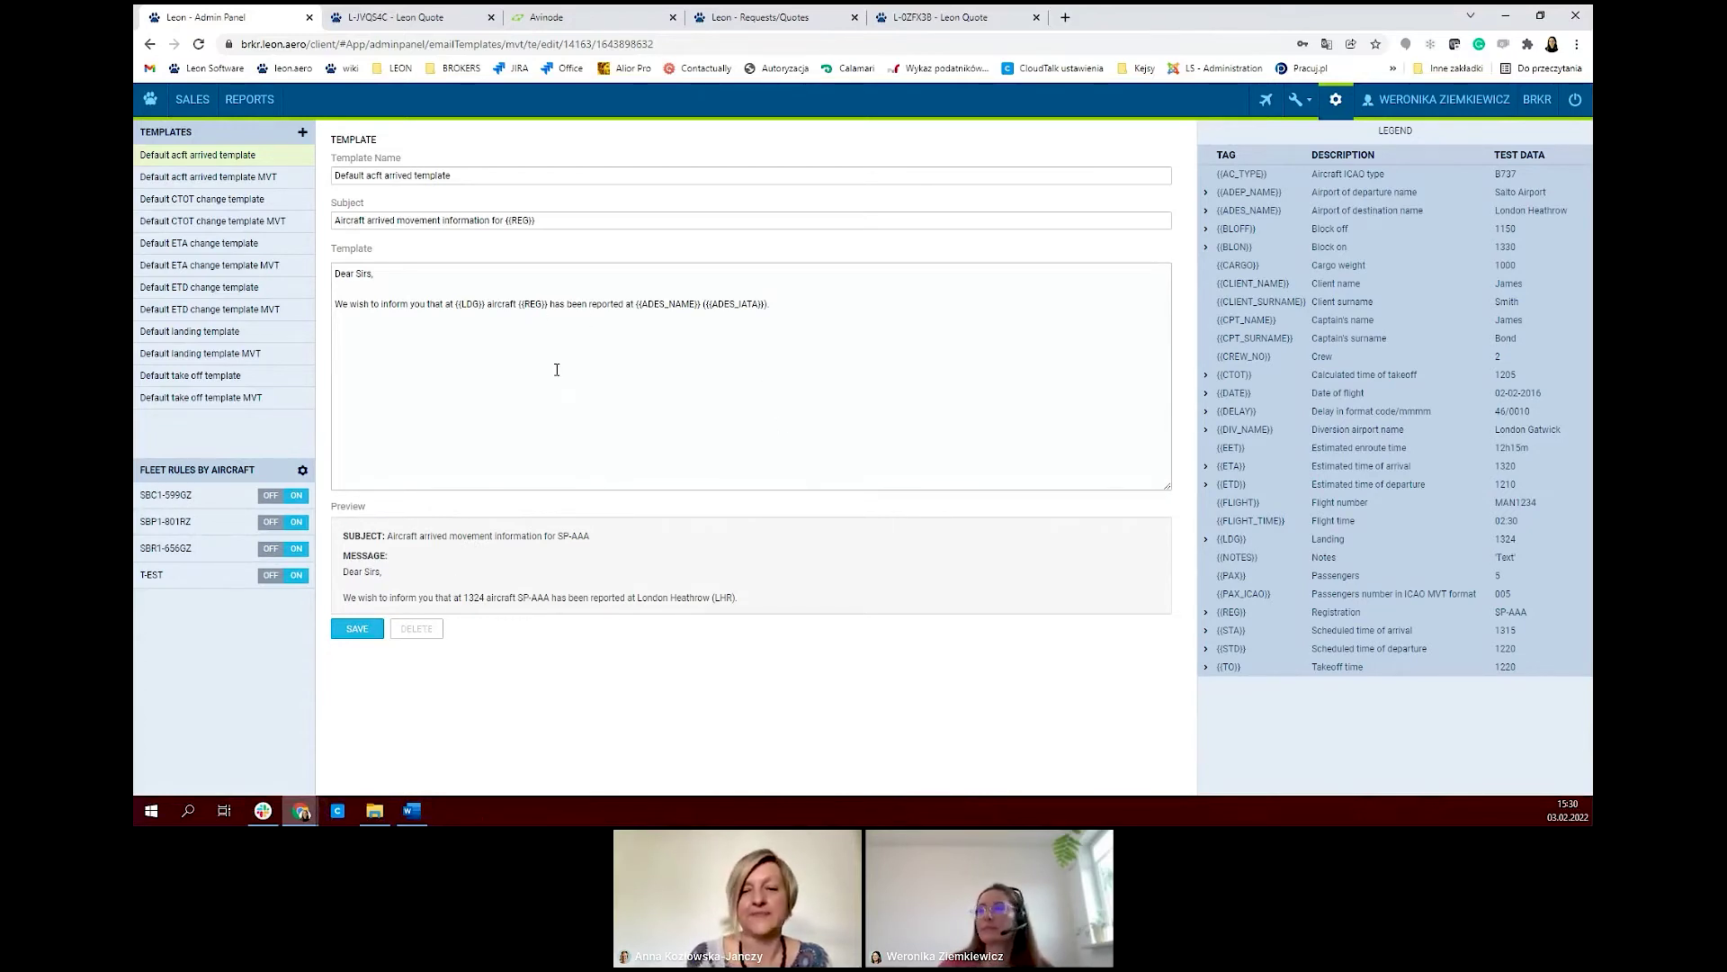
- Go to the Documents Manager in the settings and open the Charter Agreement (subcharter) document template for editing
click(1336, 100)
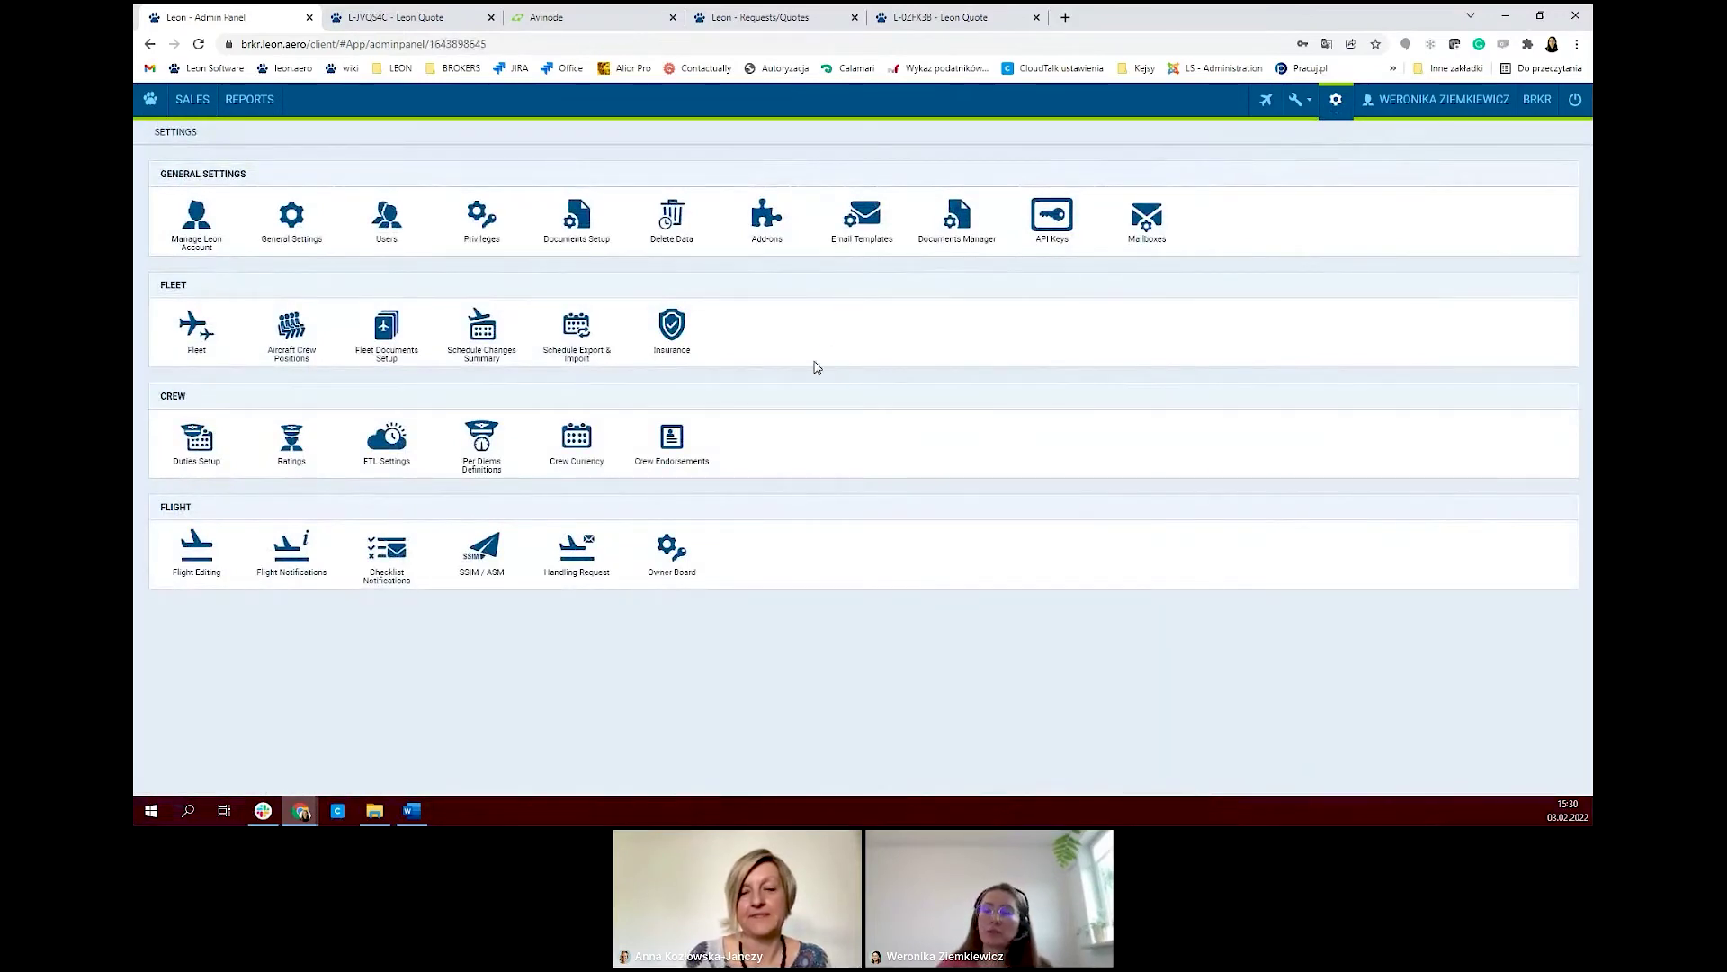
click(959, 223)
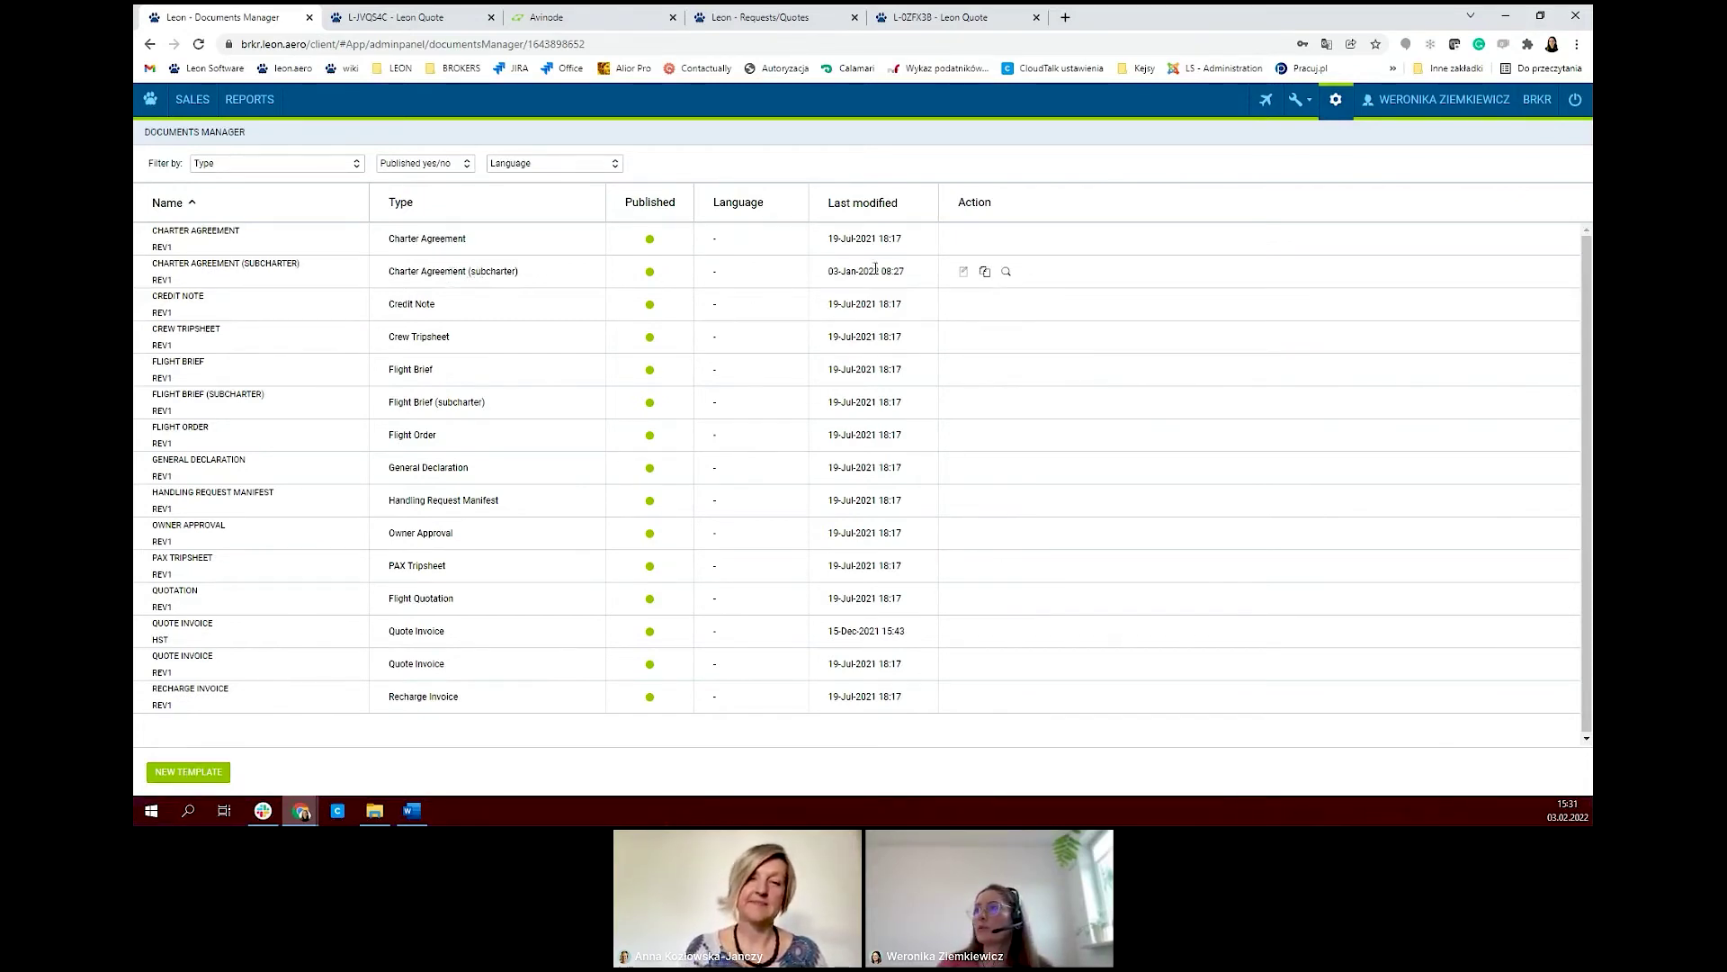
click(984, 271)
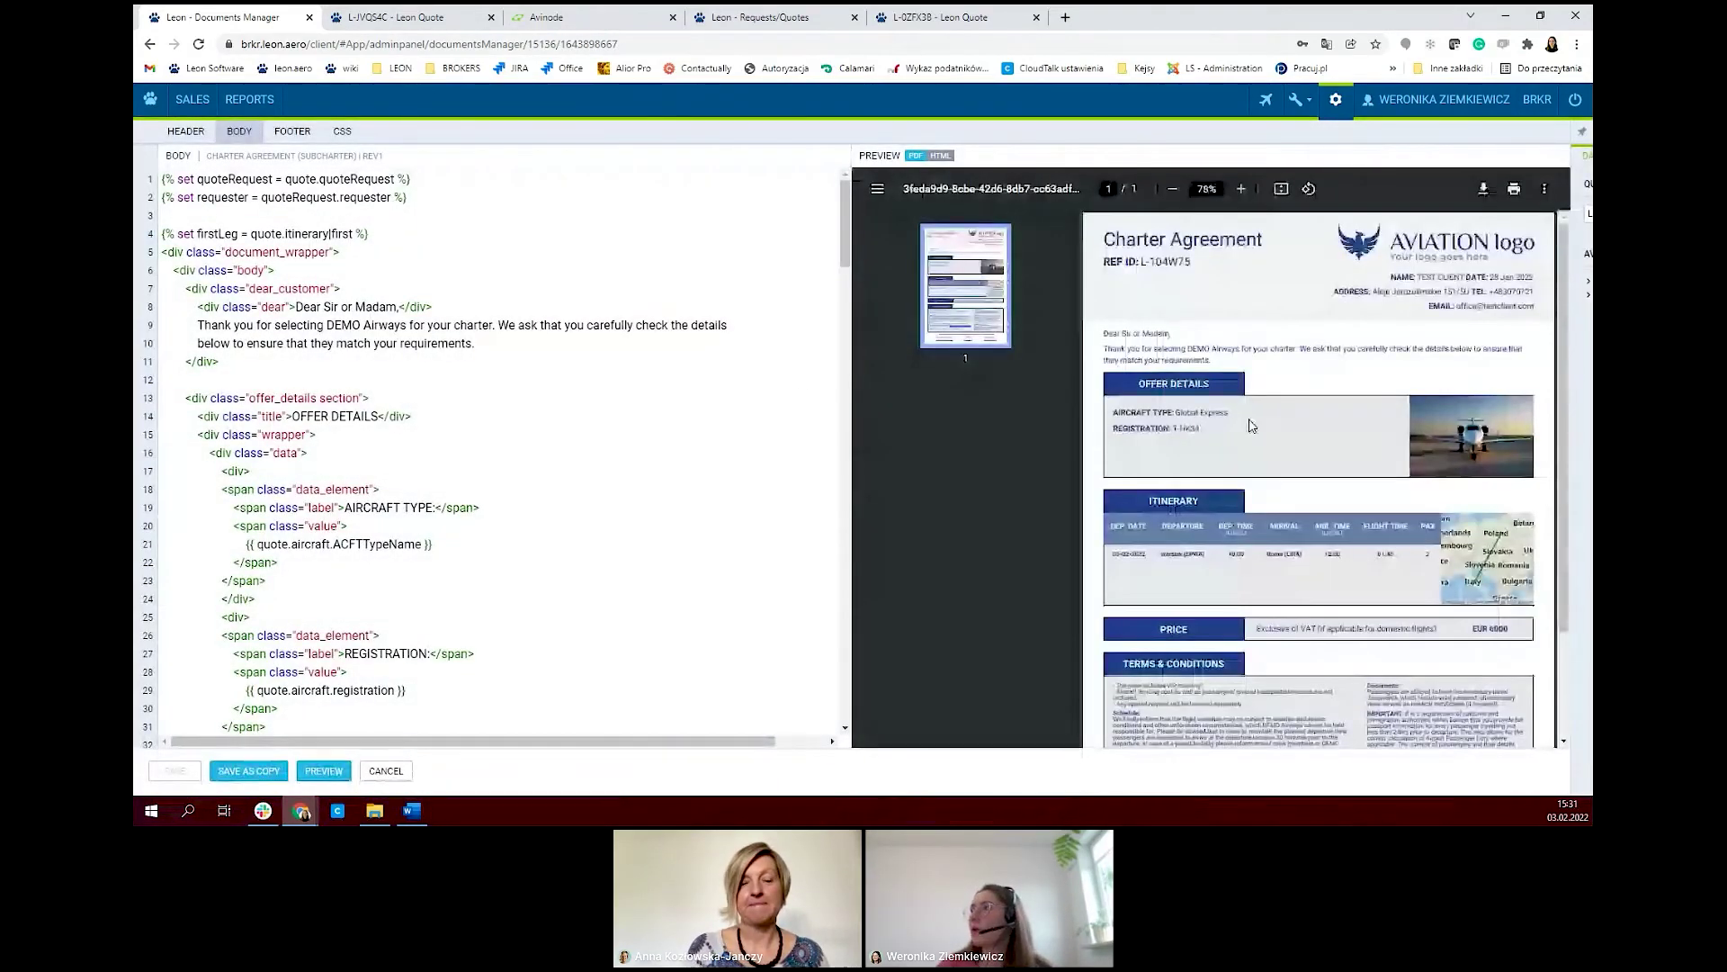
- Examine the document preview and the greeting, offer details, itinerary and price sections in the template's body code
scroll(1241, 450, down, 3)
scroll(552, 488, down, 1)
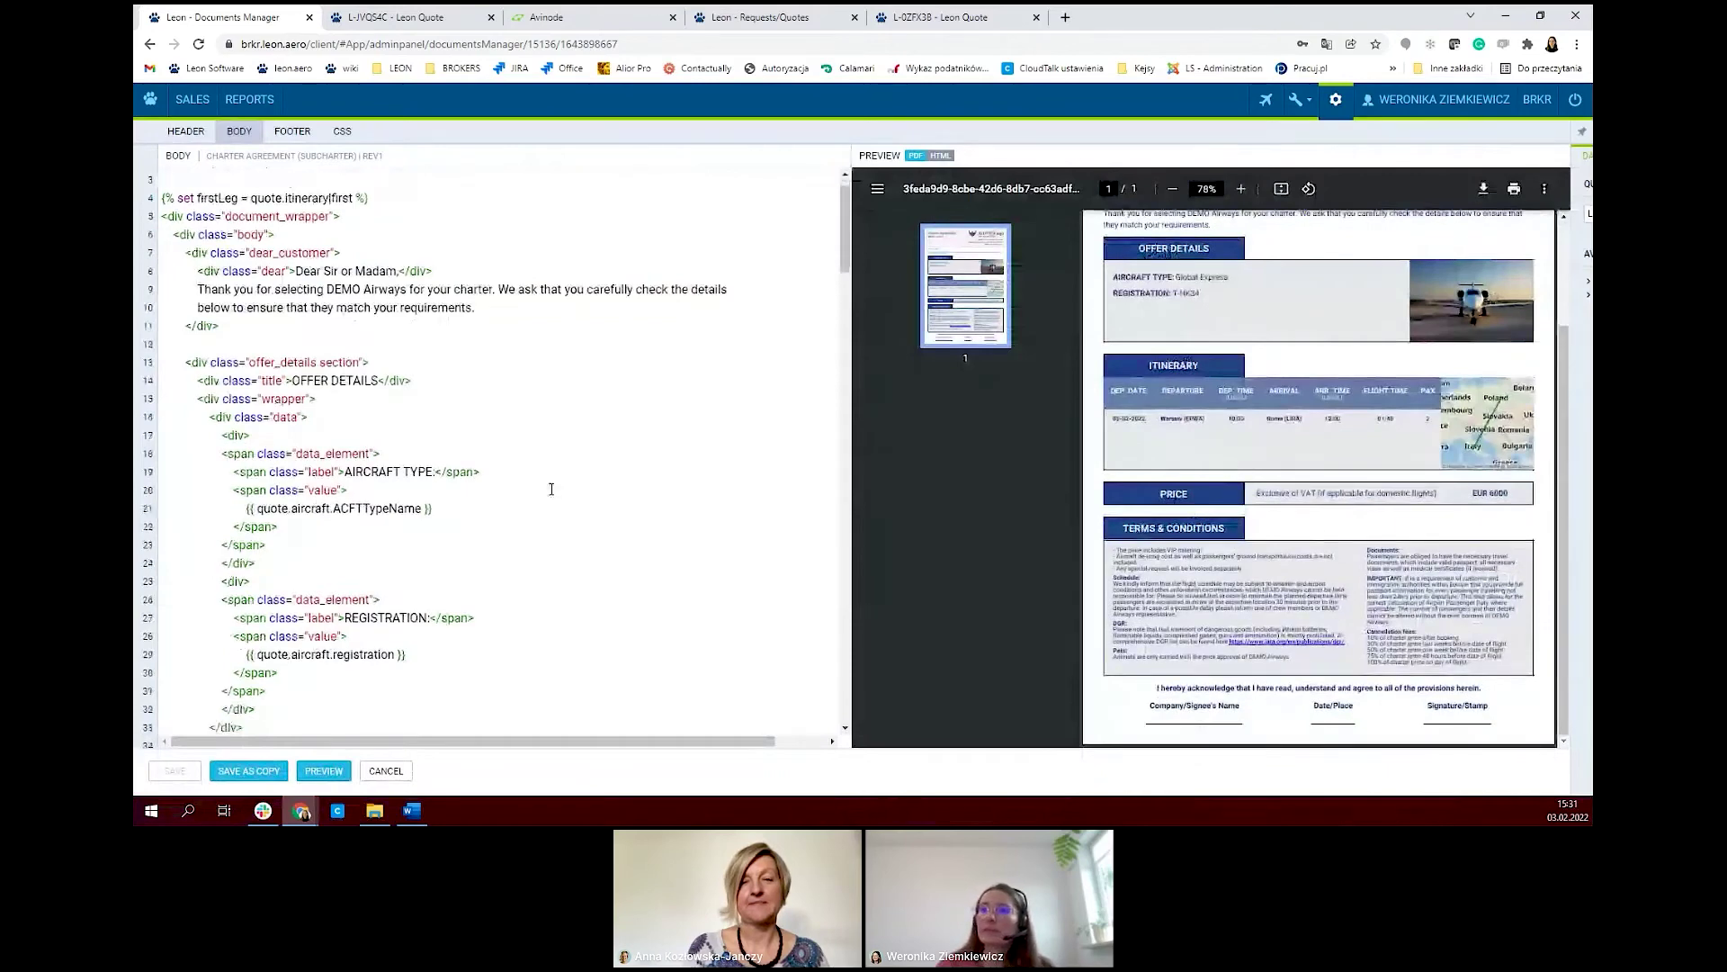
scroll(552, 488, down, 5)
scroll(524, 480, up, 5)
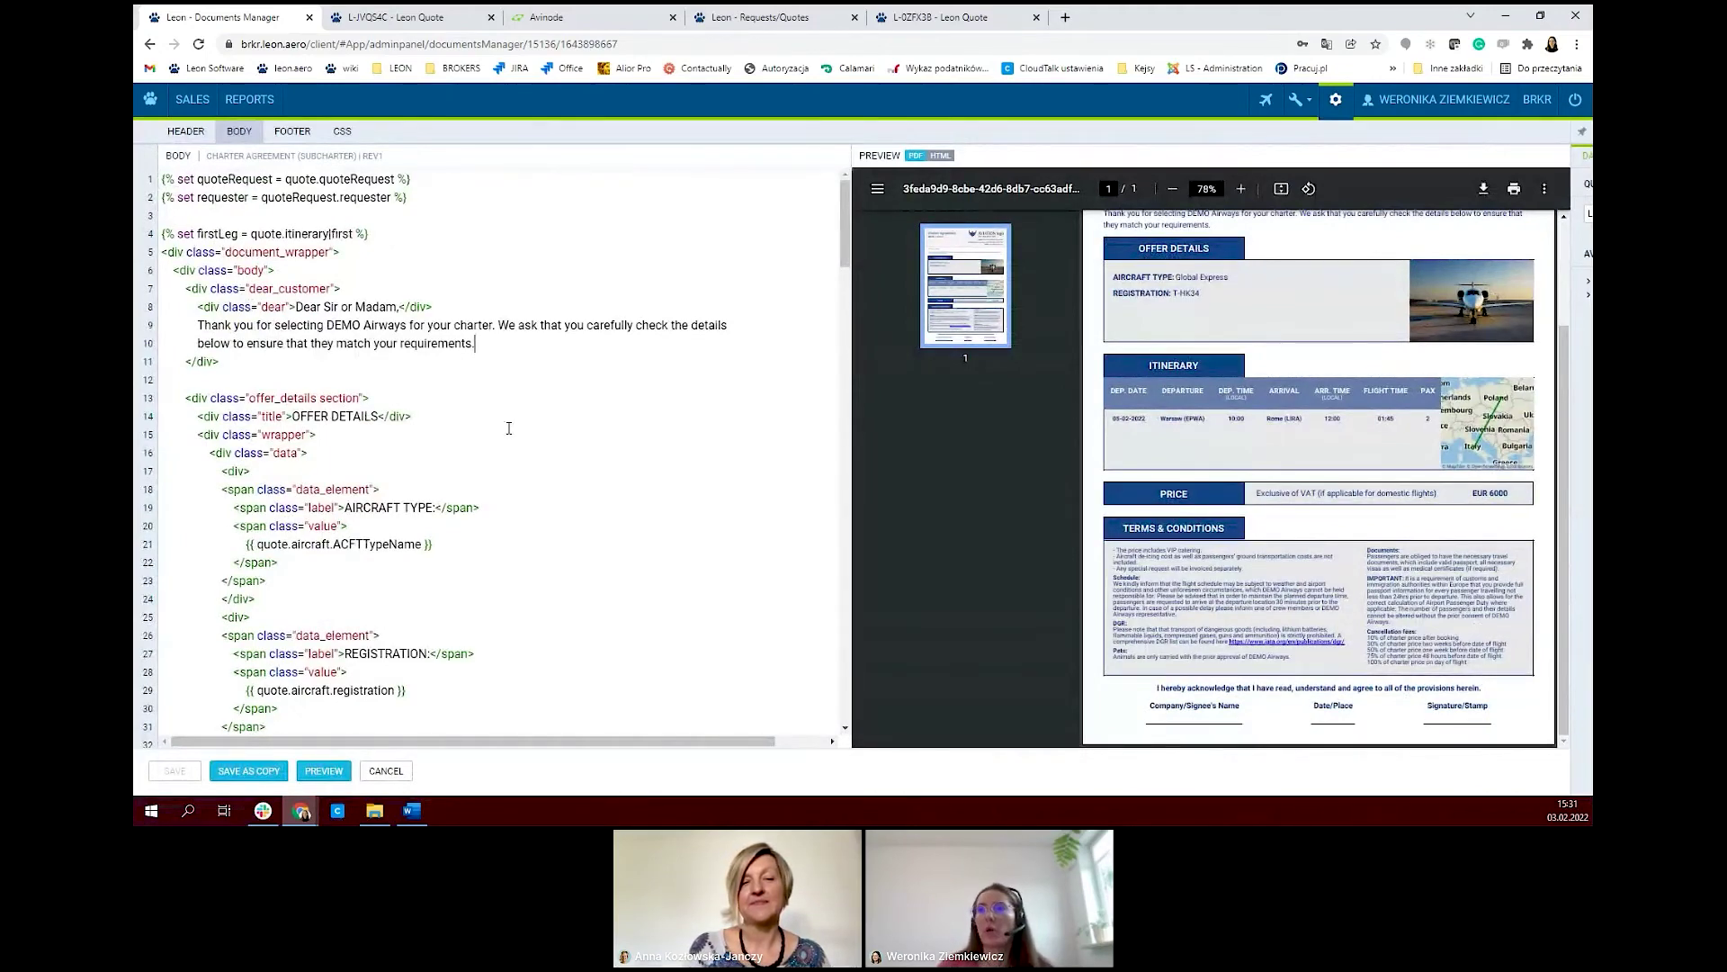
scroll(509, 429, down, 3)
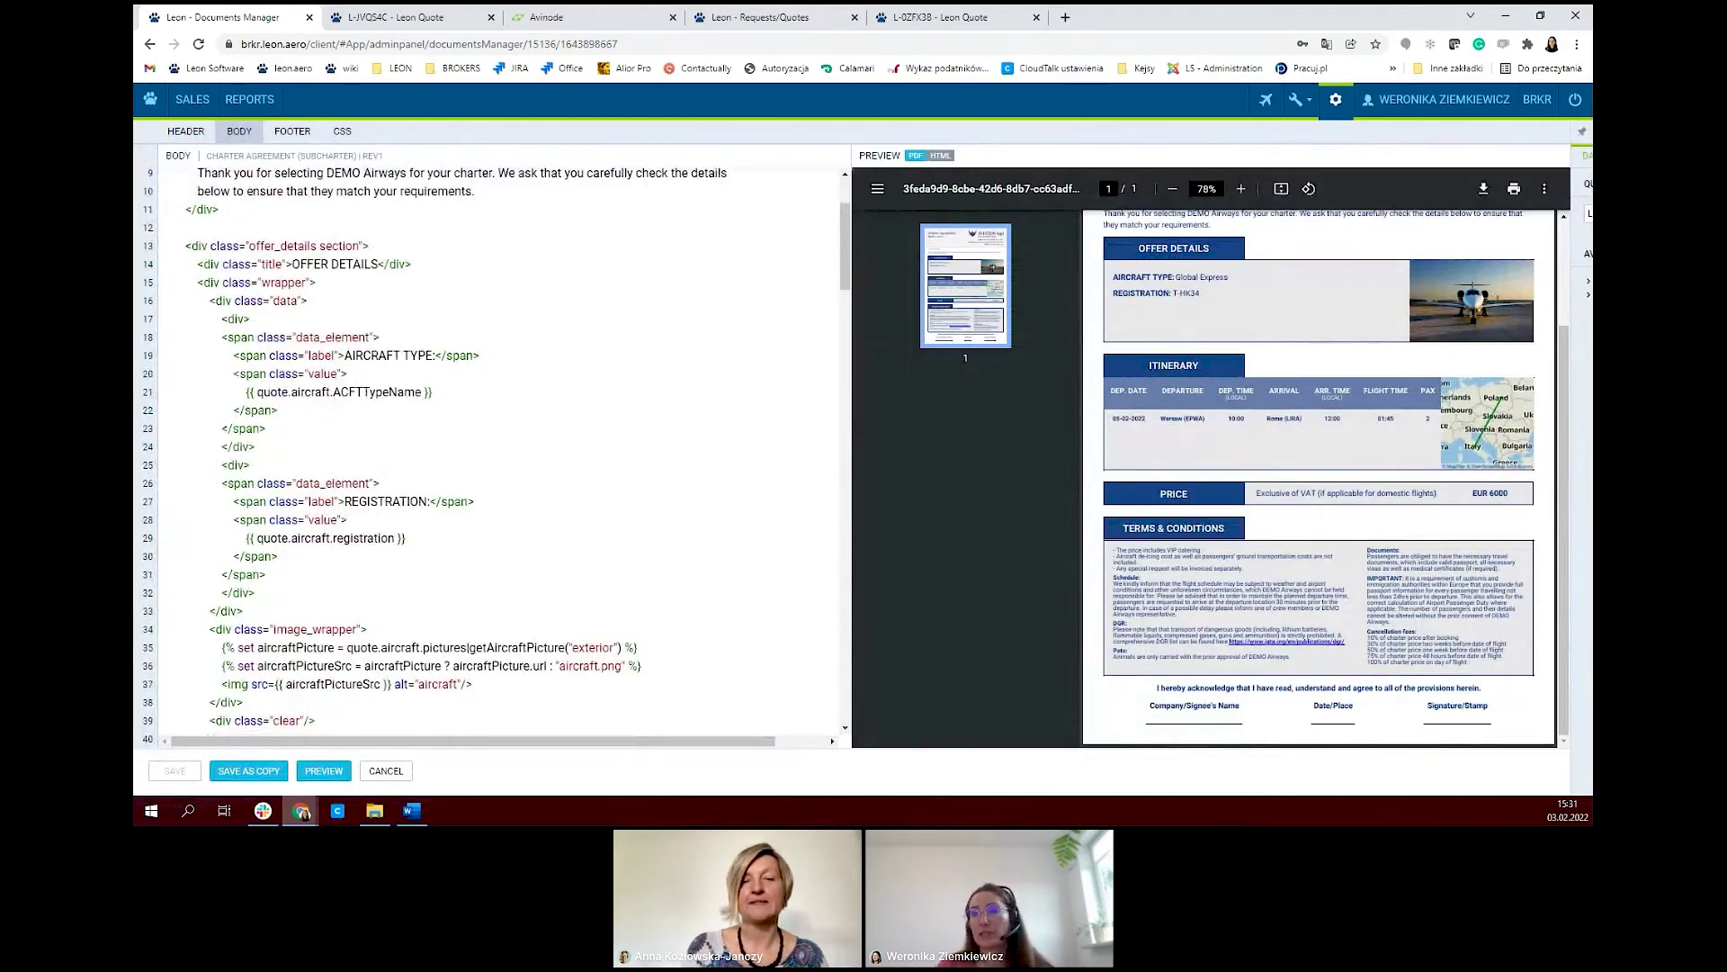
scroll(477, 524, down, 2)
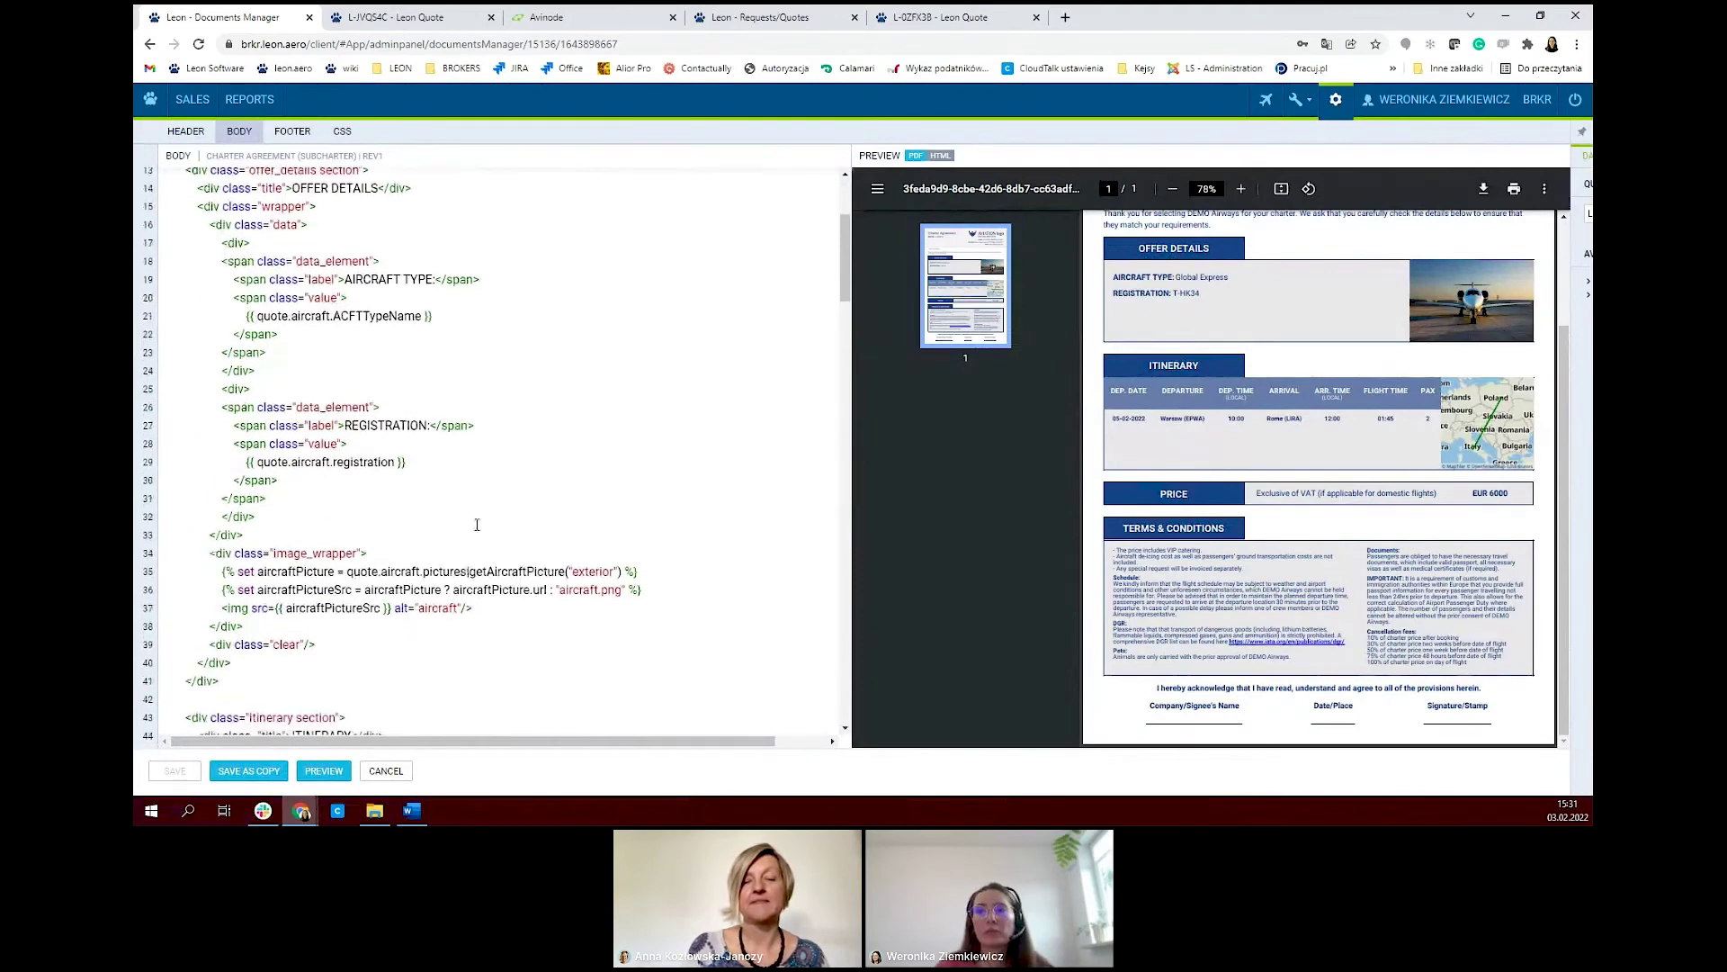
scroll(720, 631, down, 14)
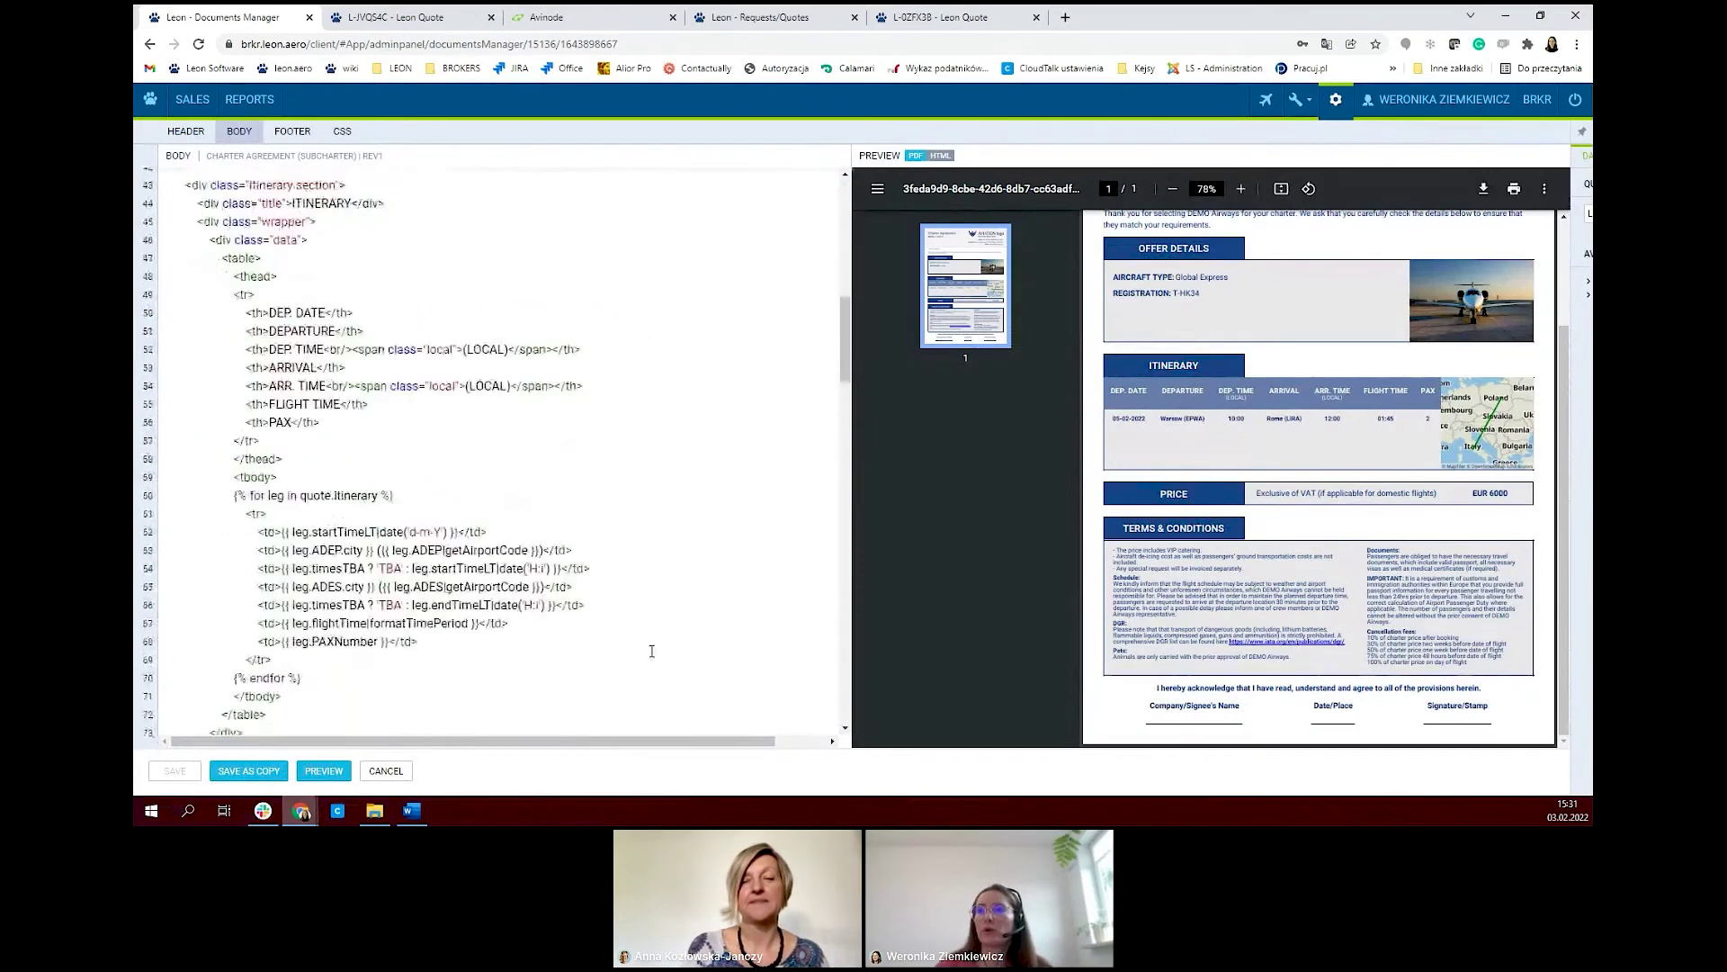
scroll(639, 656, down, 7)
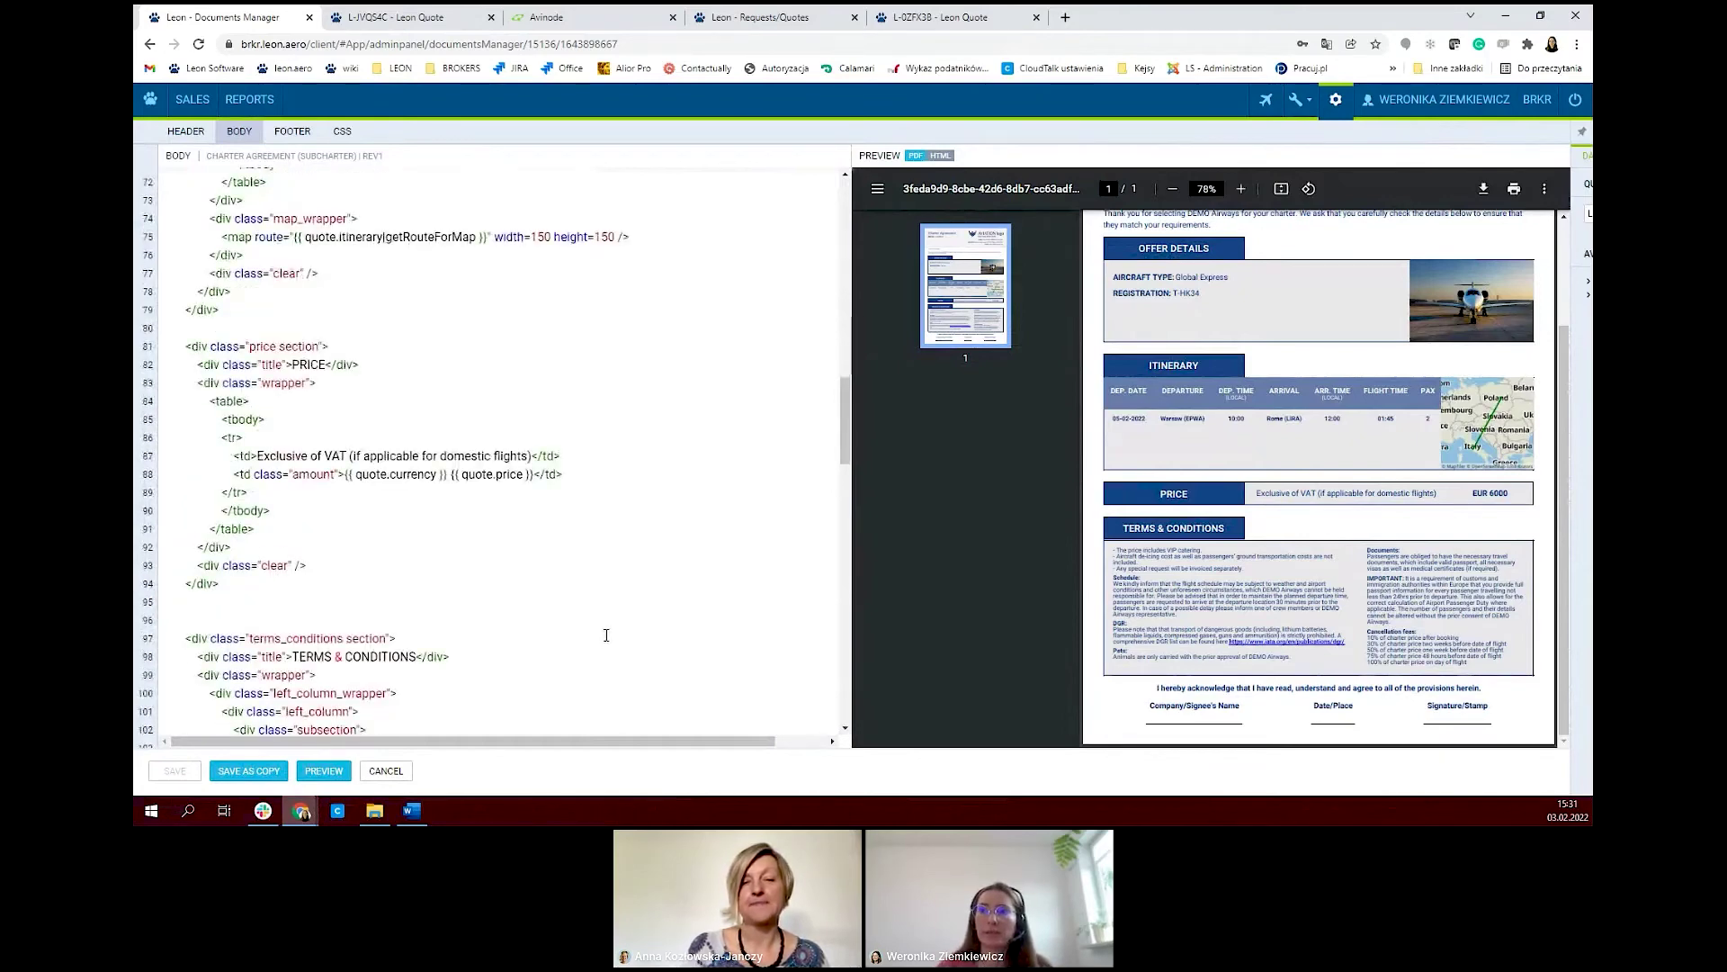
scroll(606, 635, up, 13)
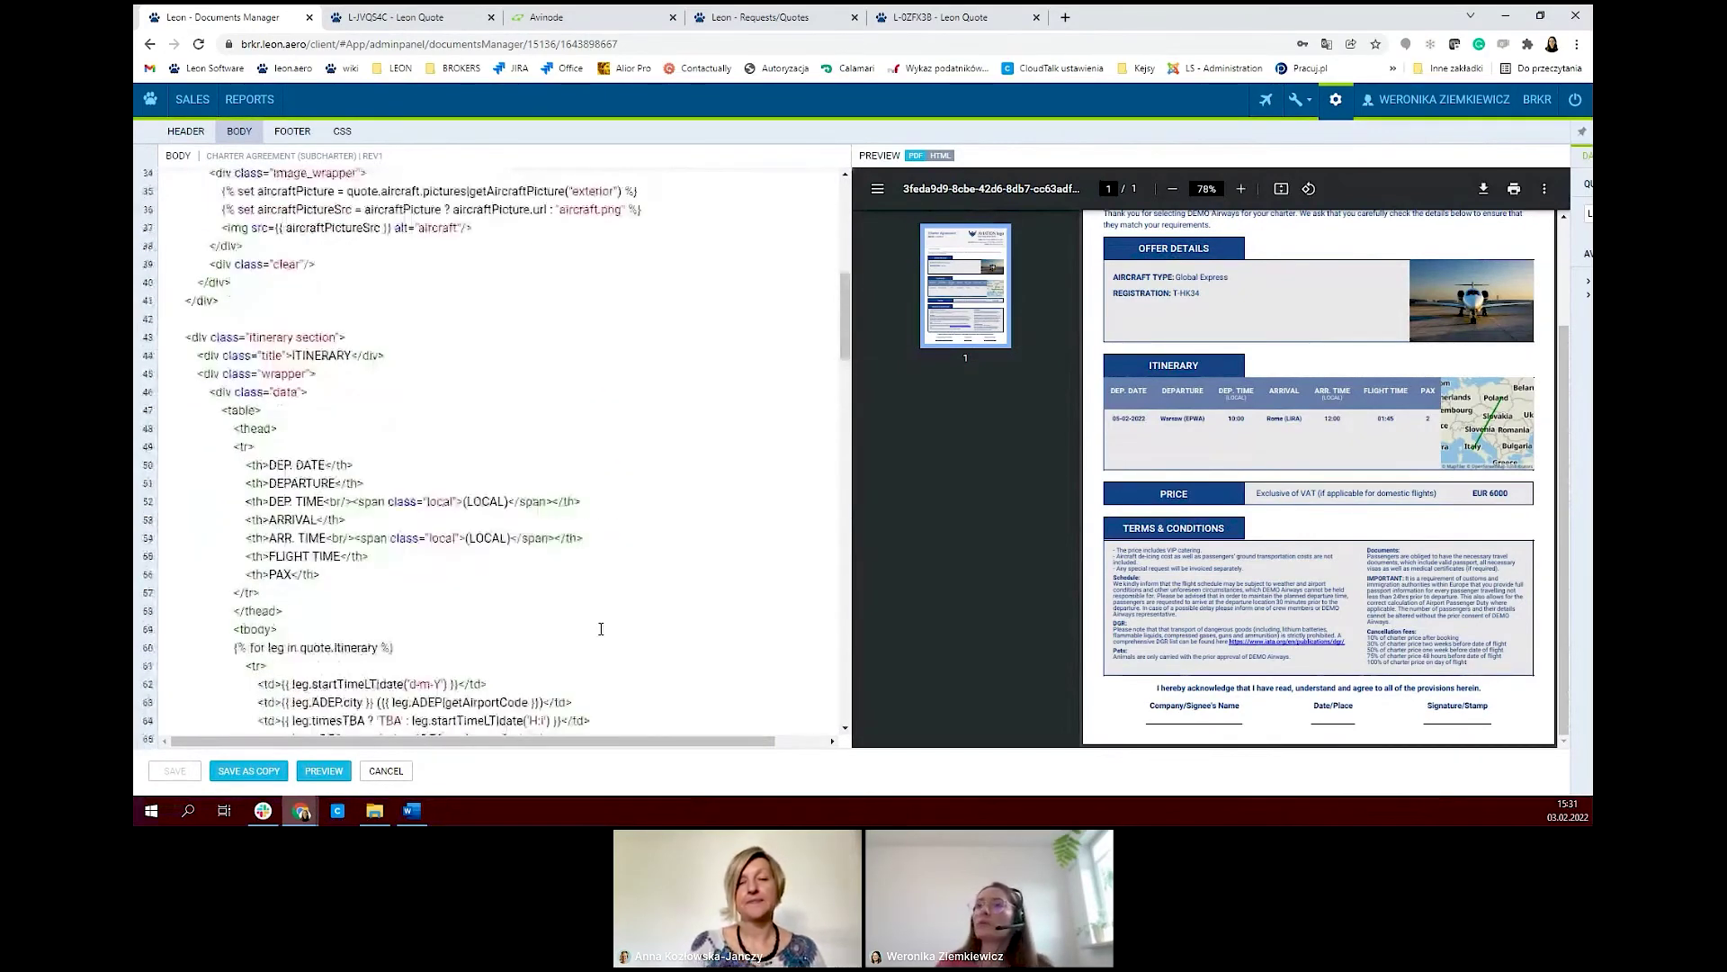
scroll(601, 629, up, 5)
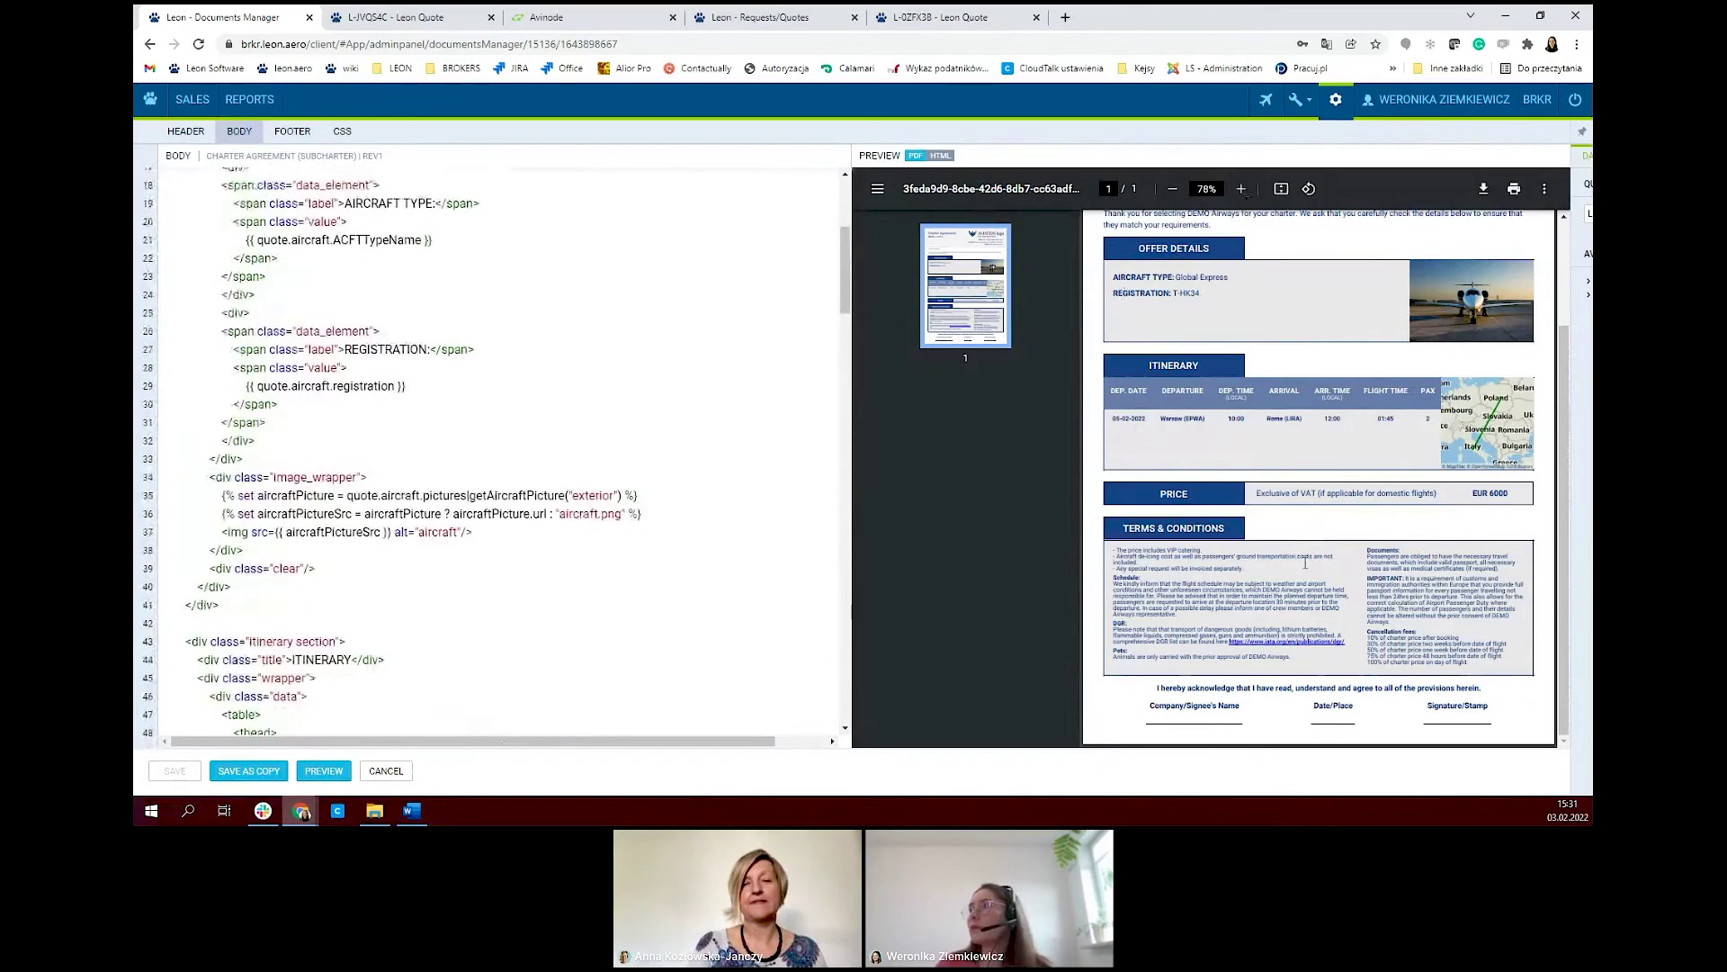
- Read through the body code from the itinerary to the terms and conditions and the cancellation fees
scroll(1304, 562, up, 3)
scroll(436, 452, down, 3)
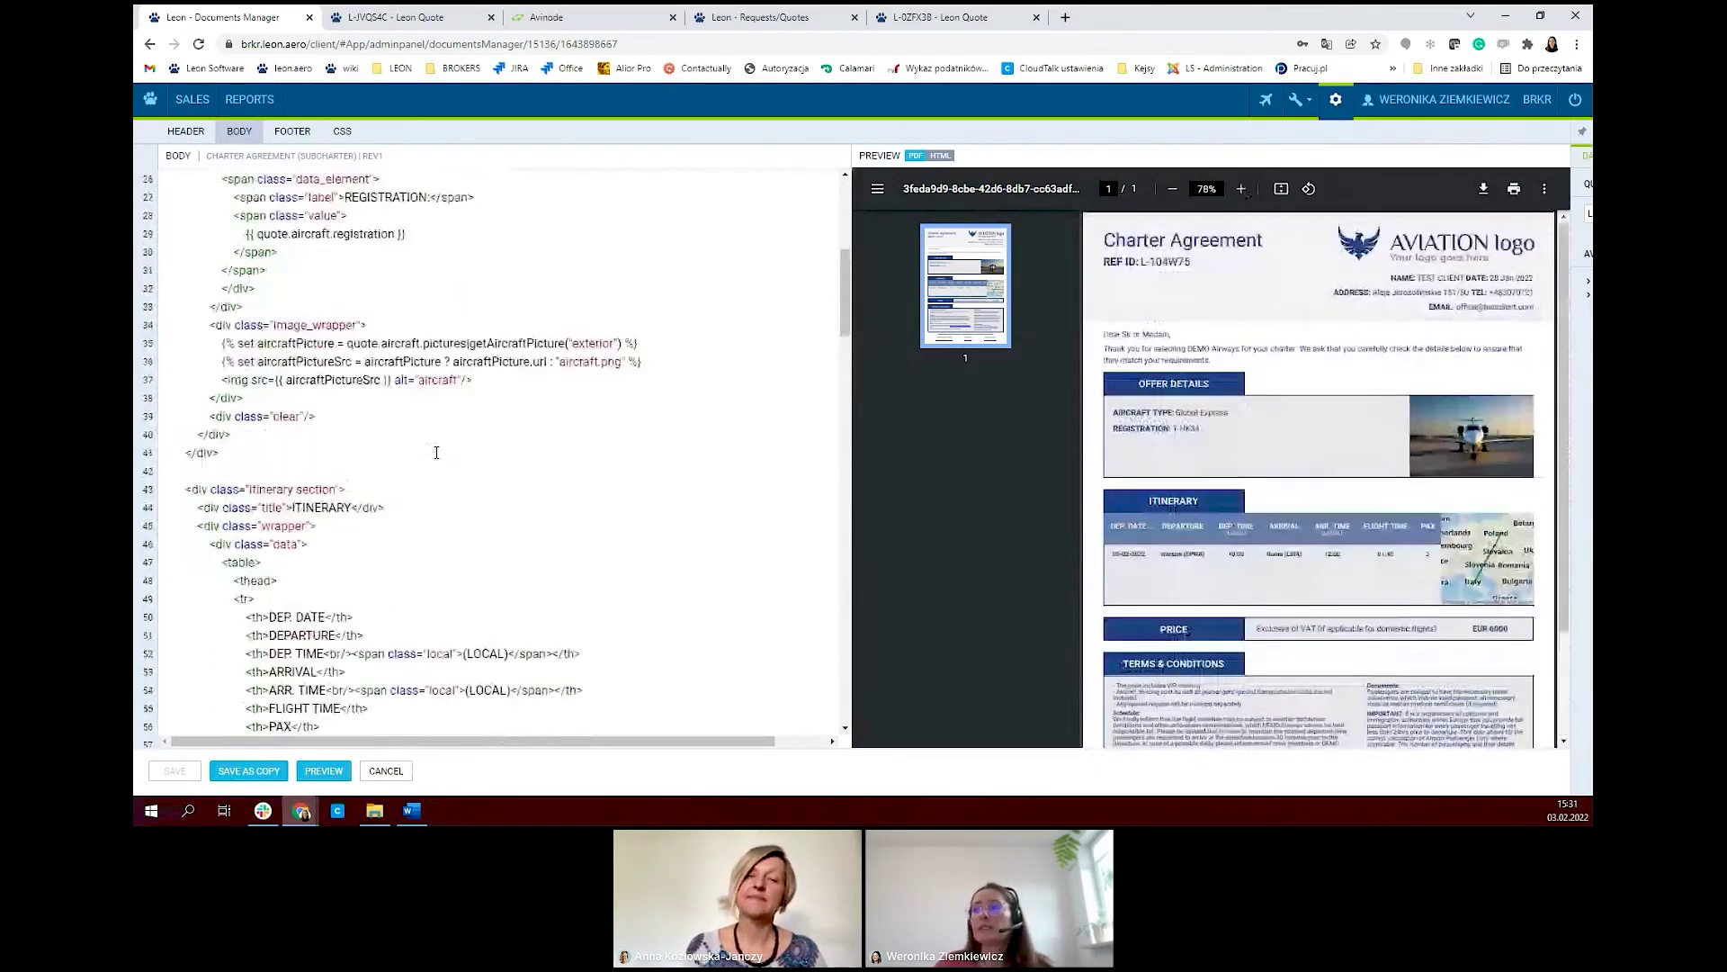
scroll(437, 453, down, 9)
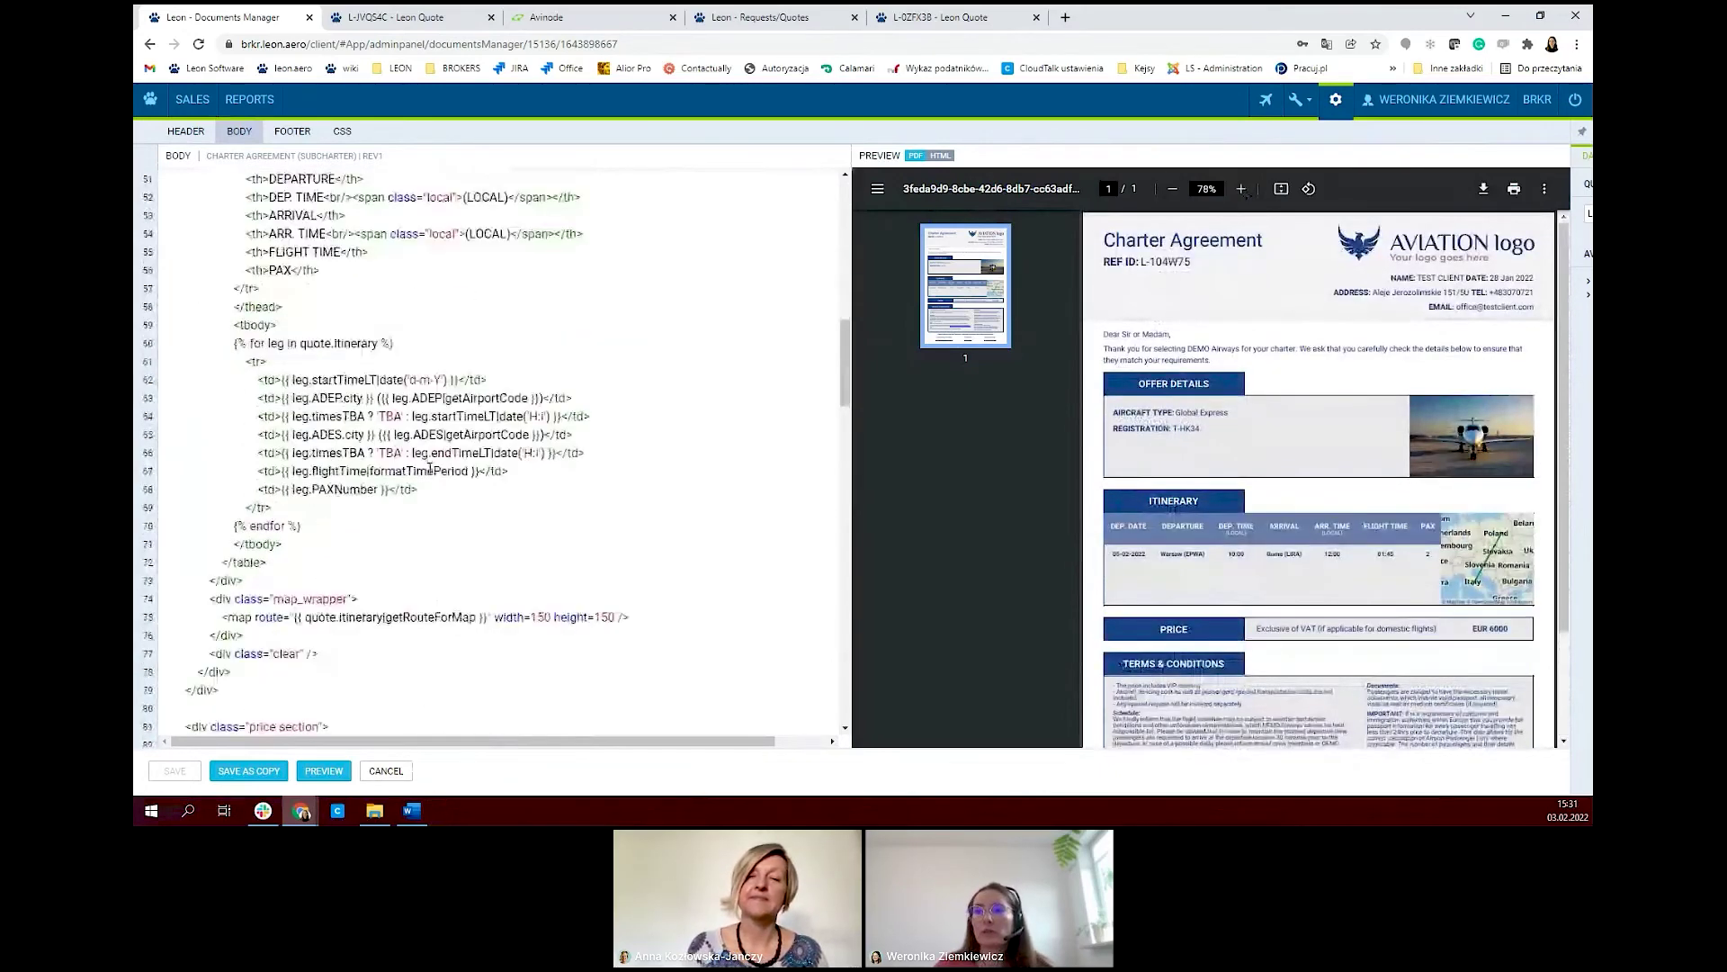
scroll(431, 468, down, 8)
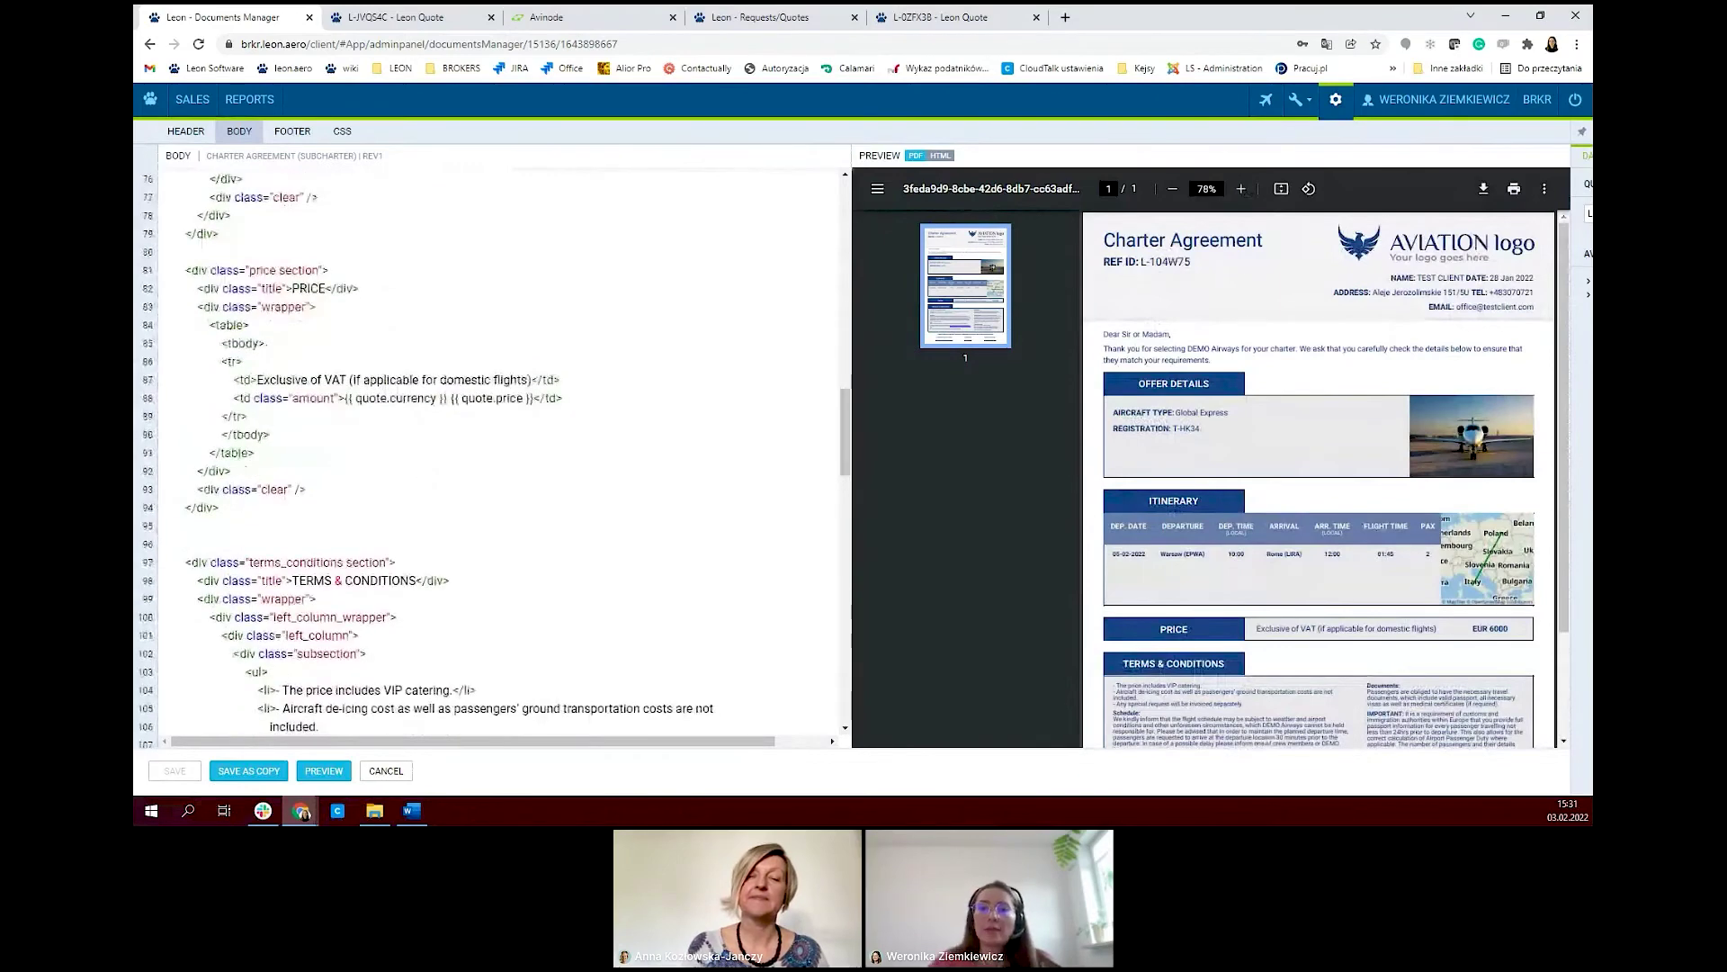
scroll(586, 547, down, 1)
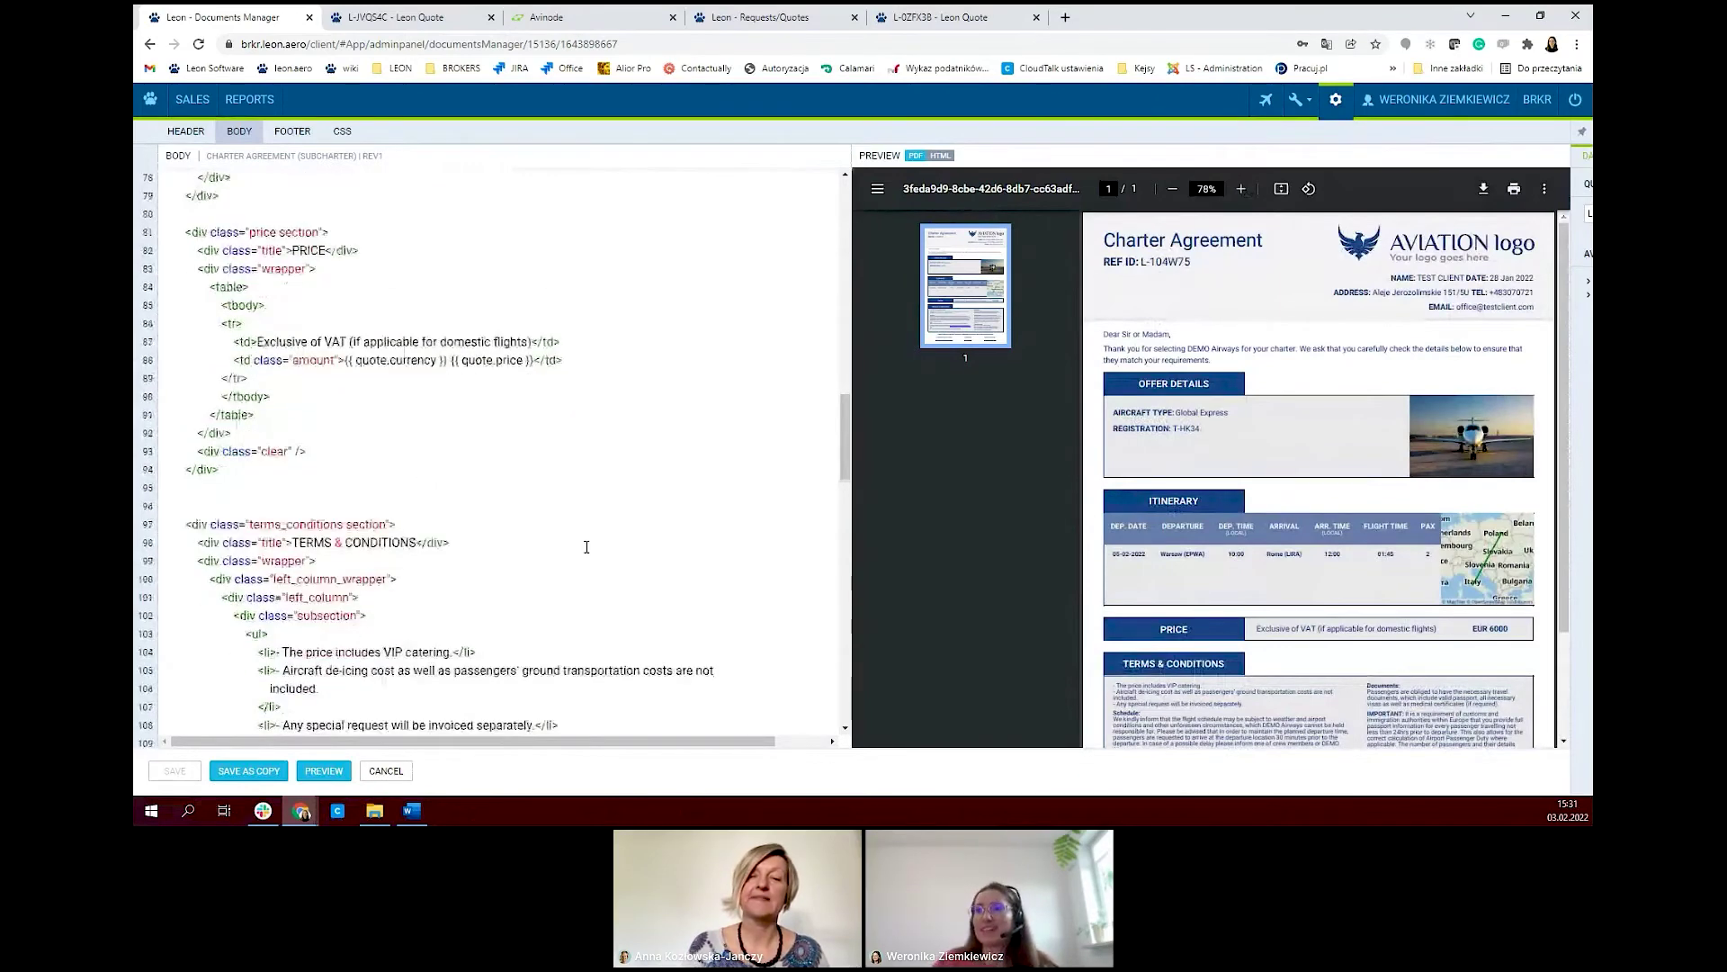
scroll(586, 547, down, 12)
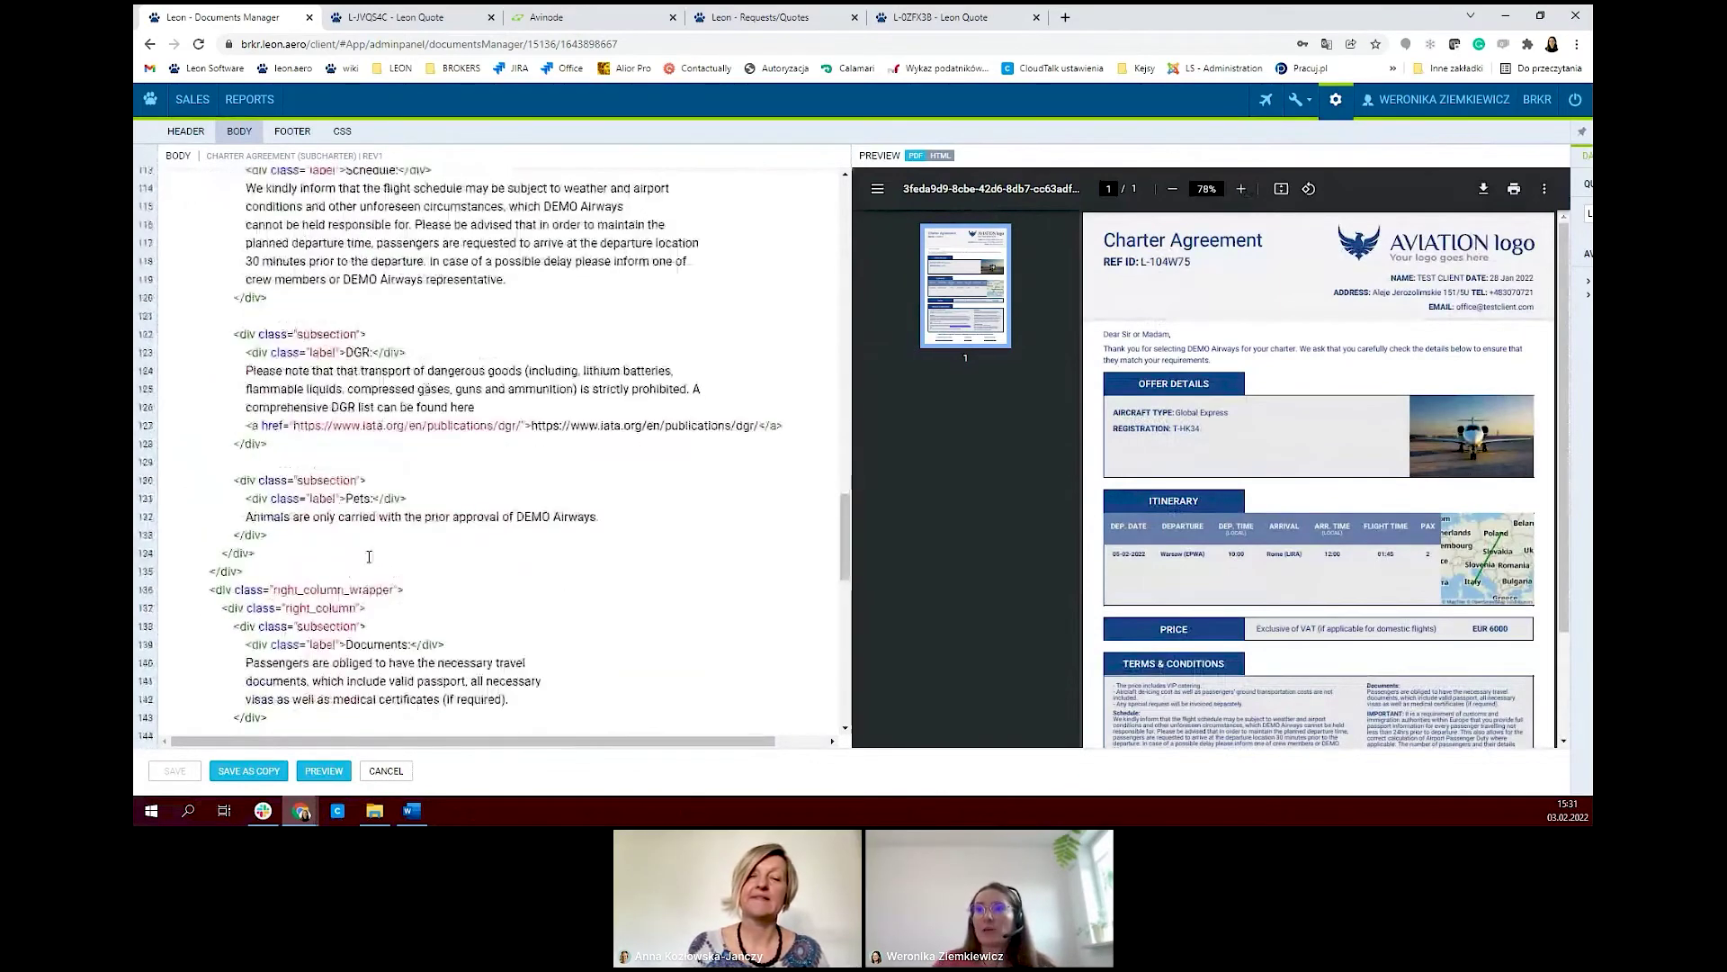
scroll(453, 540, down, 3)
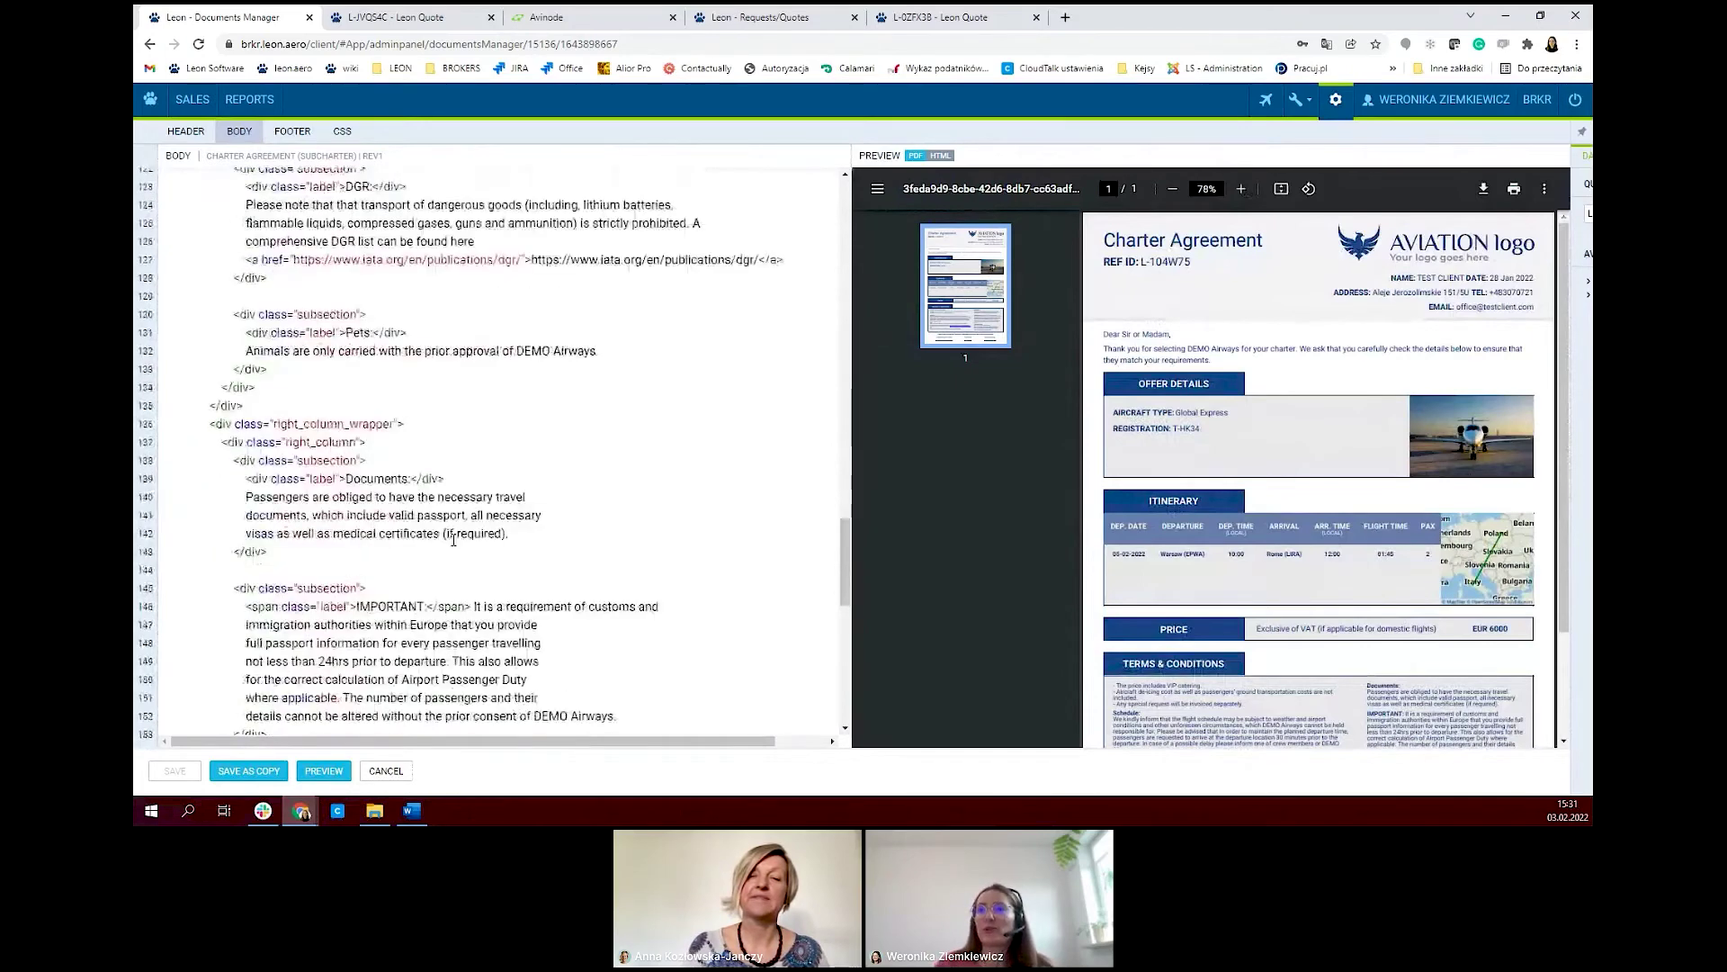
scroll(453, 539, down, 5)
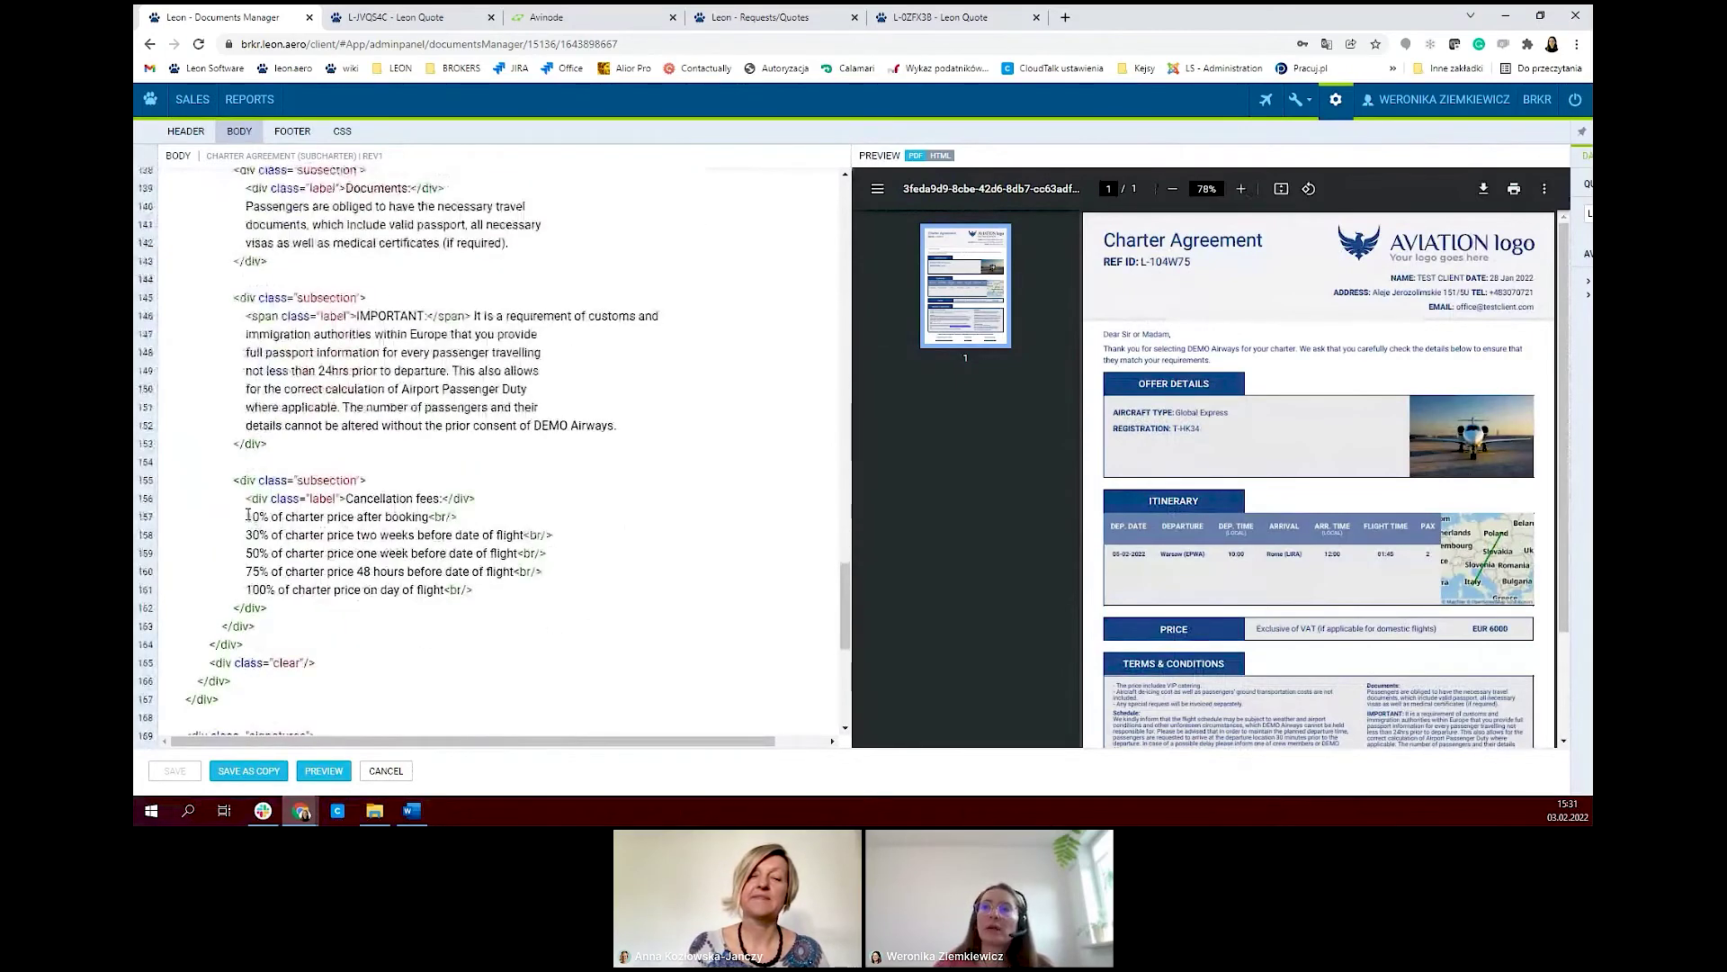
scroll(418, 538, up, 1)
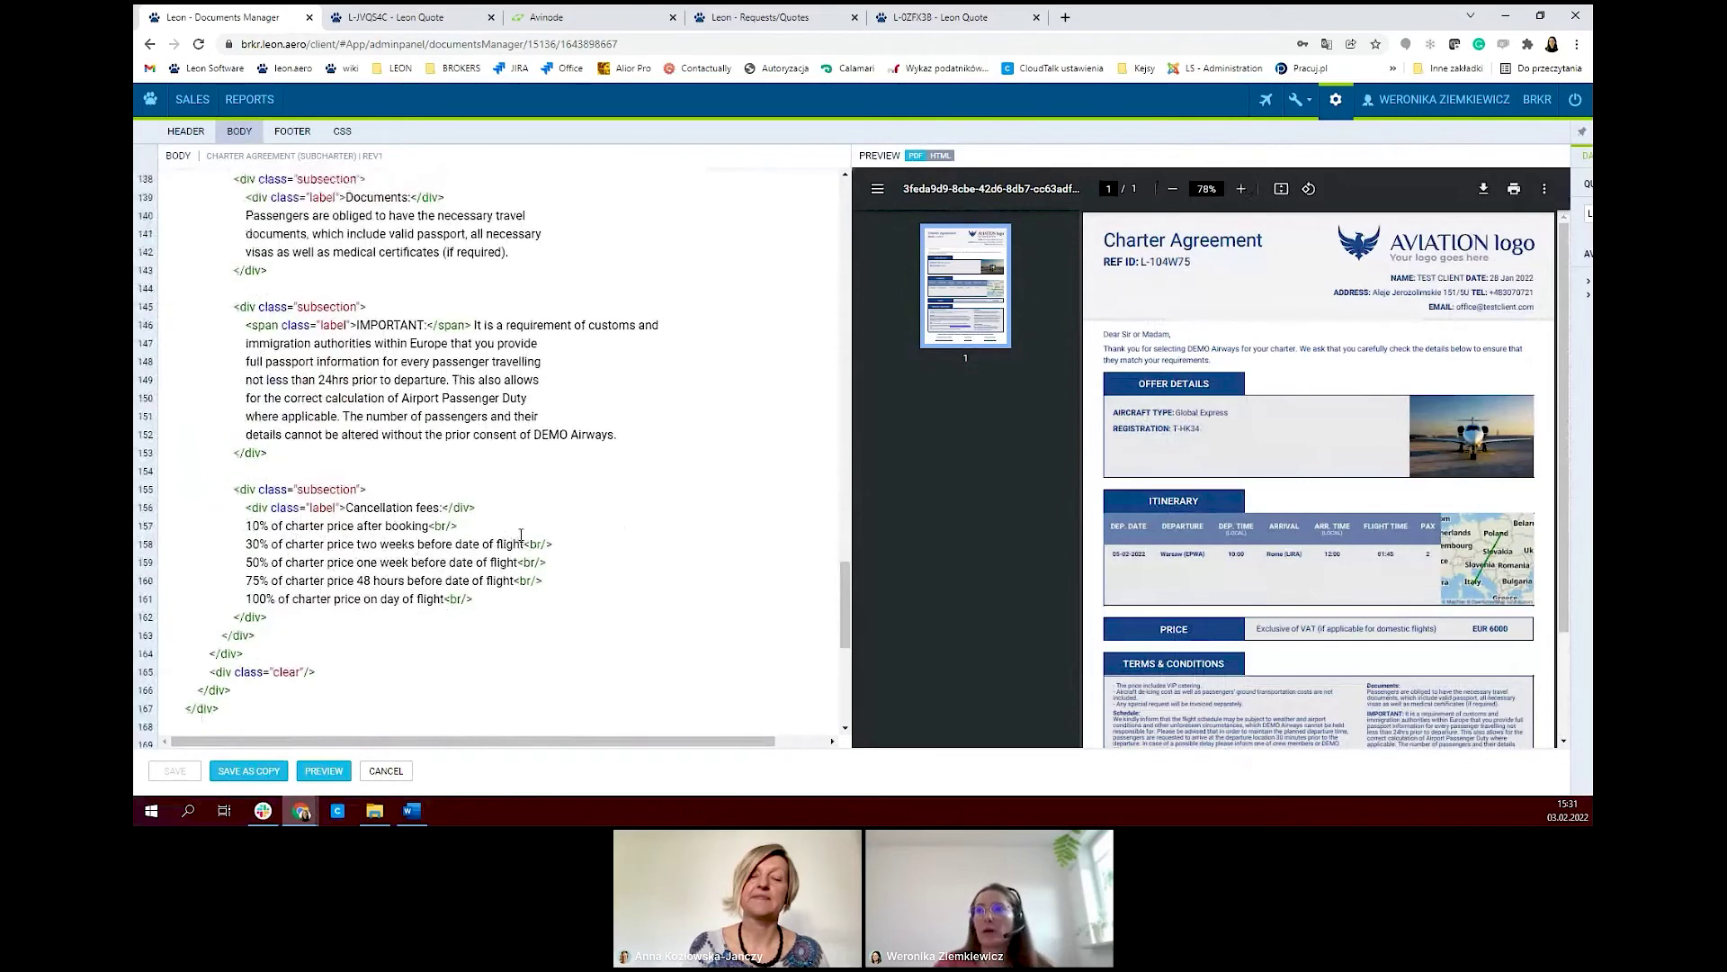
scroll(266, 568, up, 2)
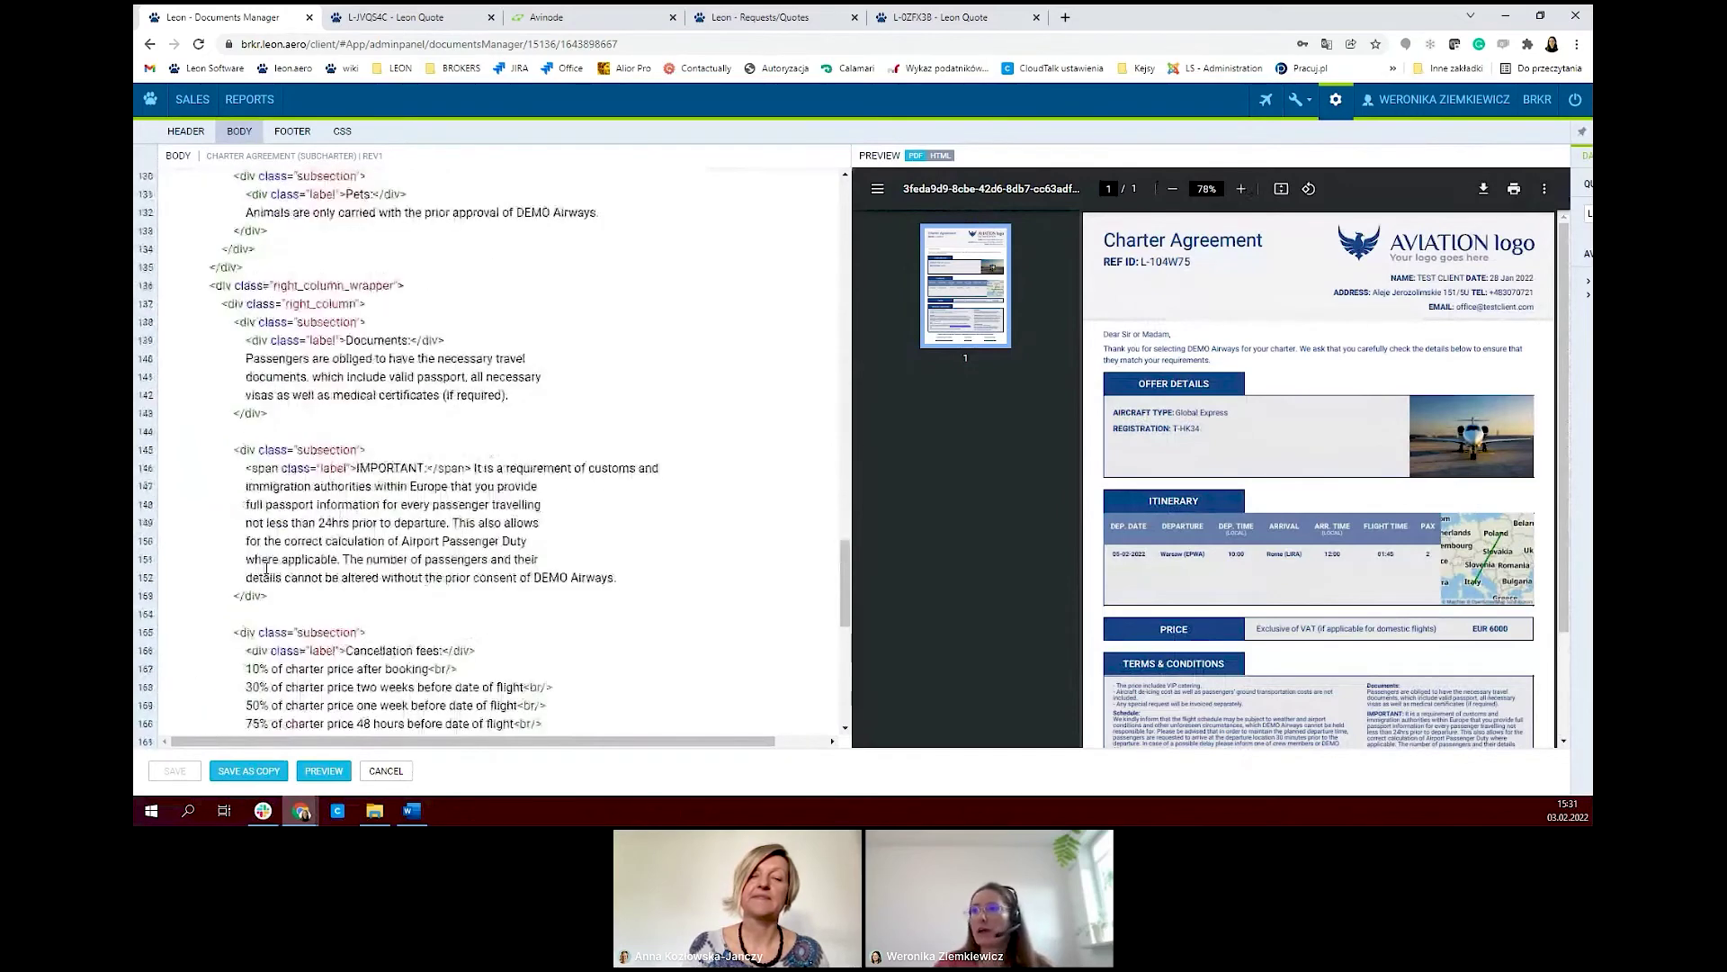
- Change the cancellation fee after booking to 20% of the charter price, and refresh the preview to check the terms and conditions
scroll(304, 534, down, 3)
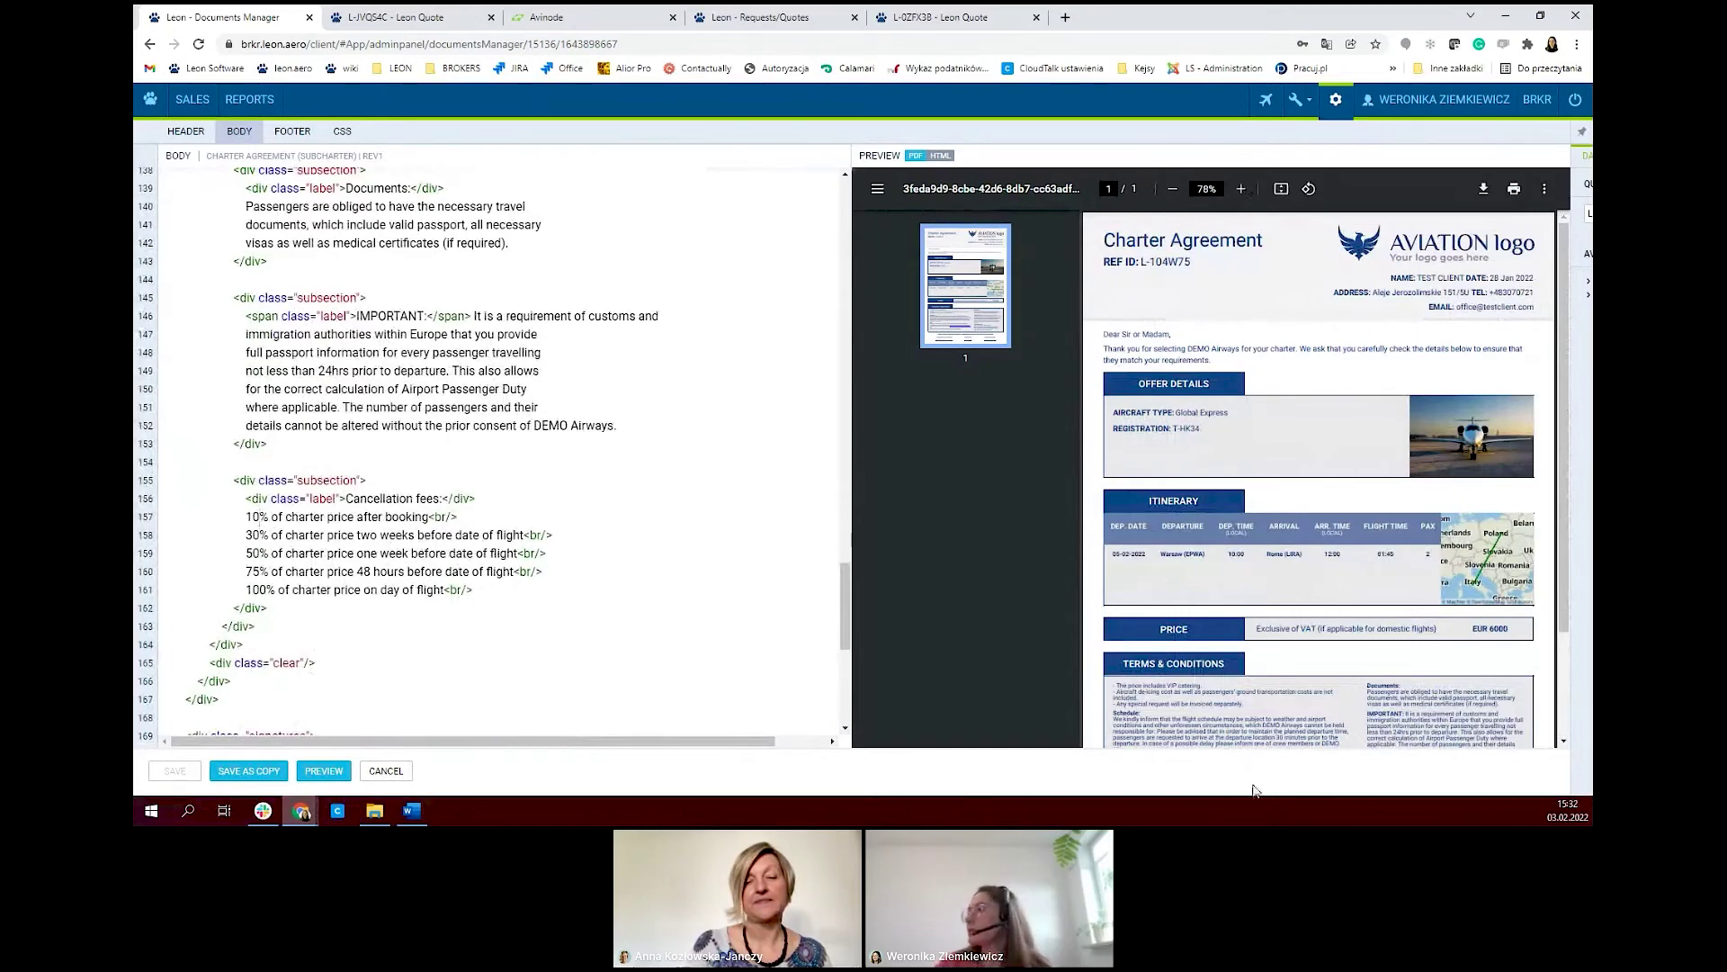
scroll(1260, 629, down, 2)
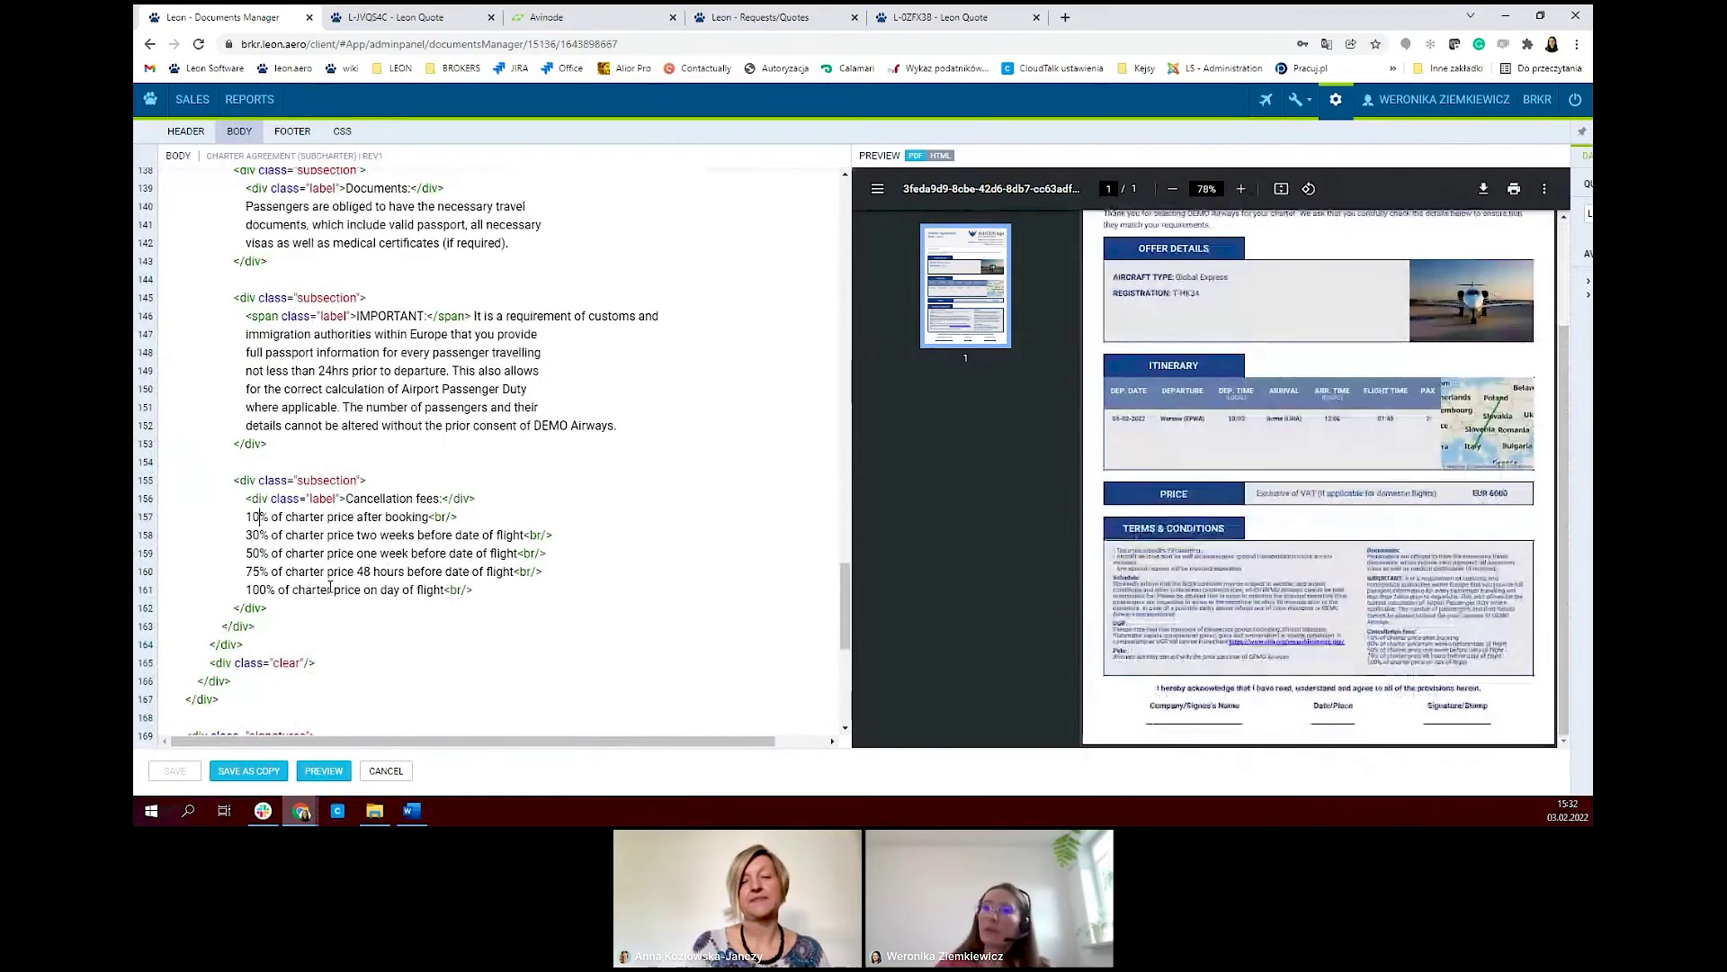
key(BackSpace)
key(BackSpace)
text(20)
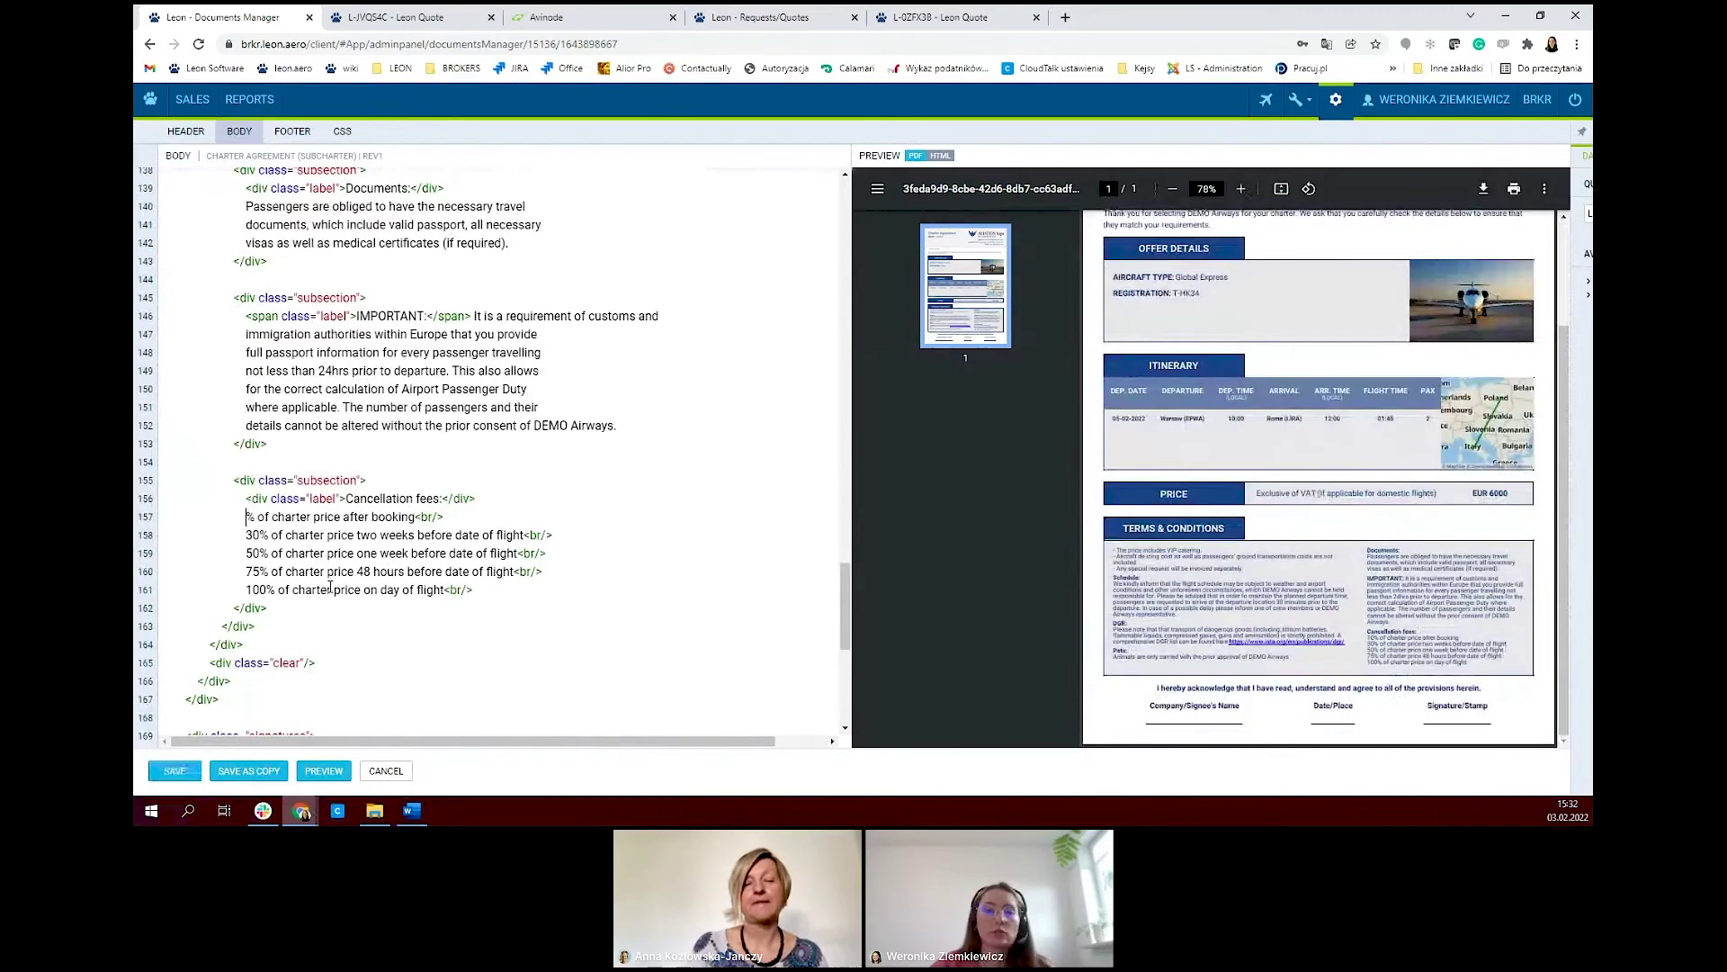
click(325, 772)
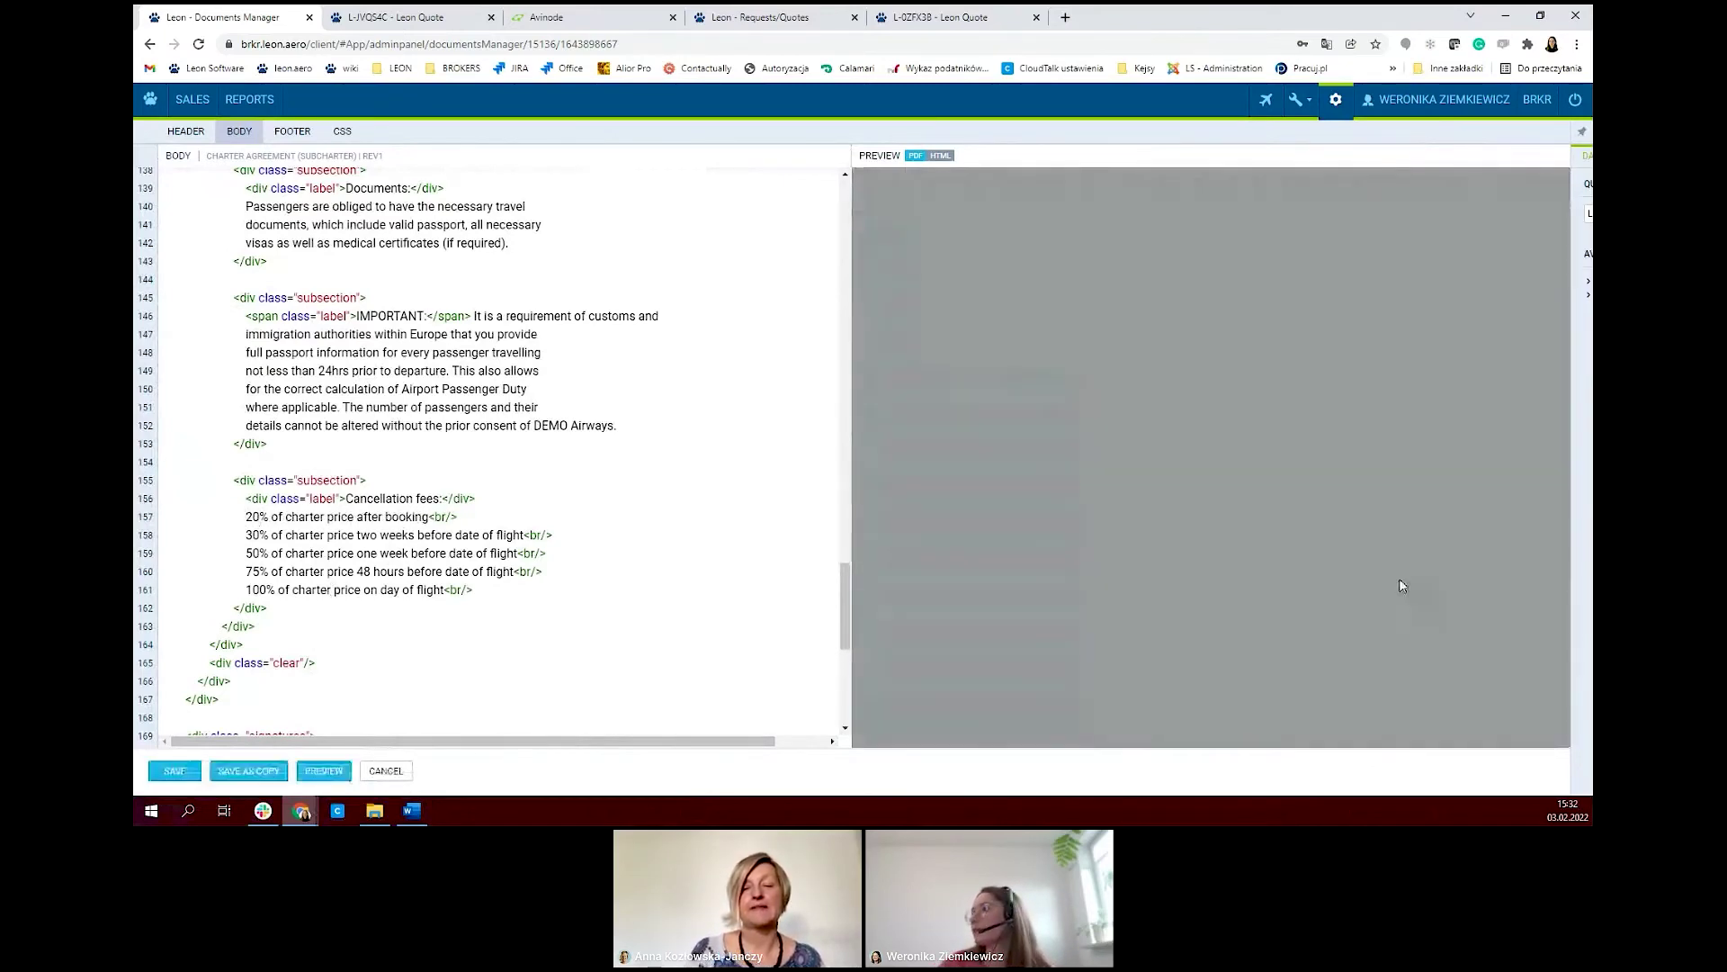
scroll(1400, 591, down, 2)
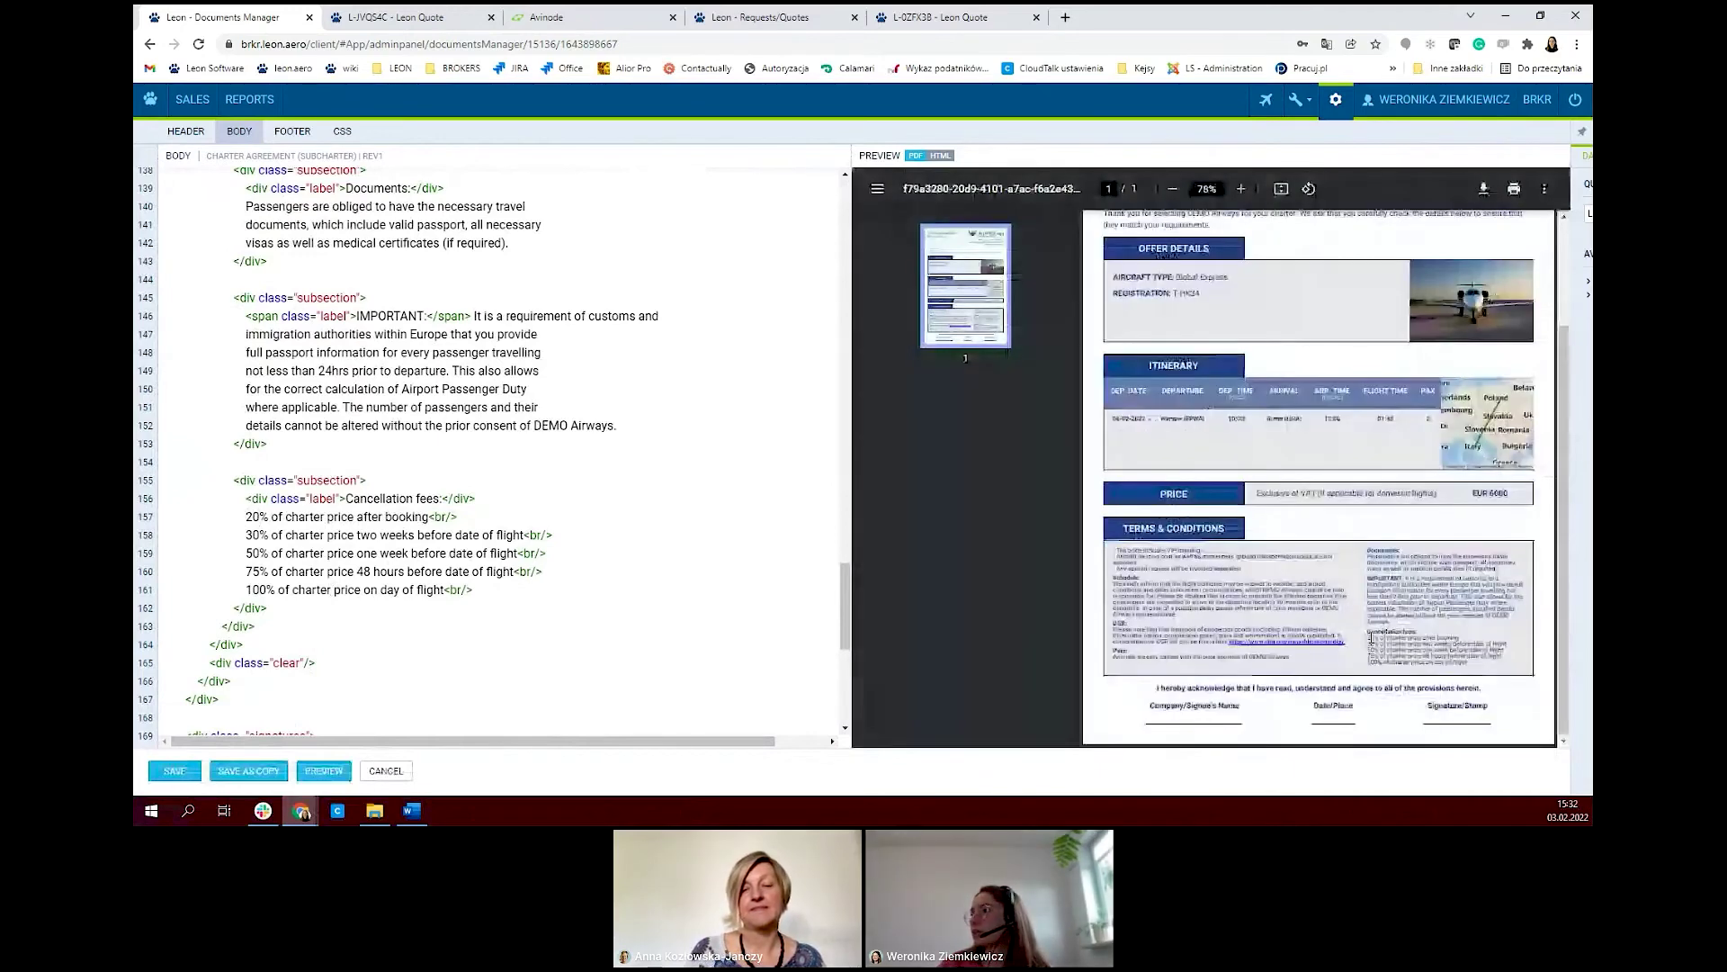
- Examine the cancellation fees in the preview and read the body code's terms and conditions, cancellation fees and signatures sections
drag(1368, 635, 1468, 636)
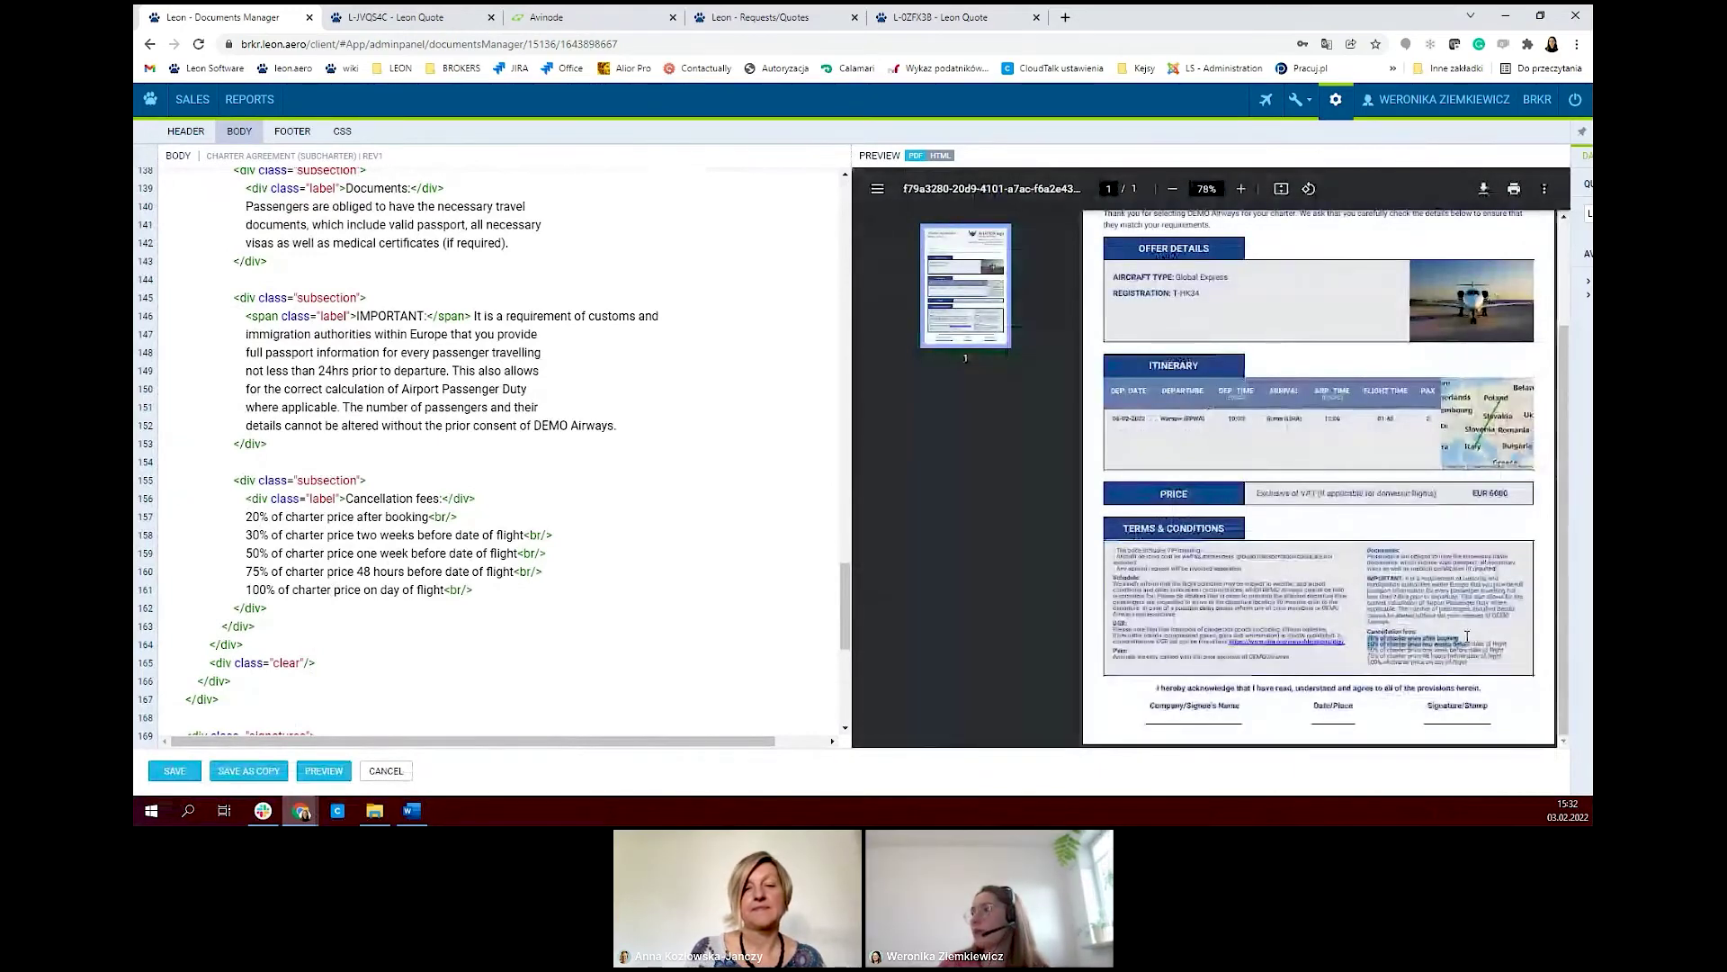
click(226, 494)
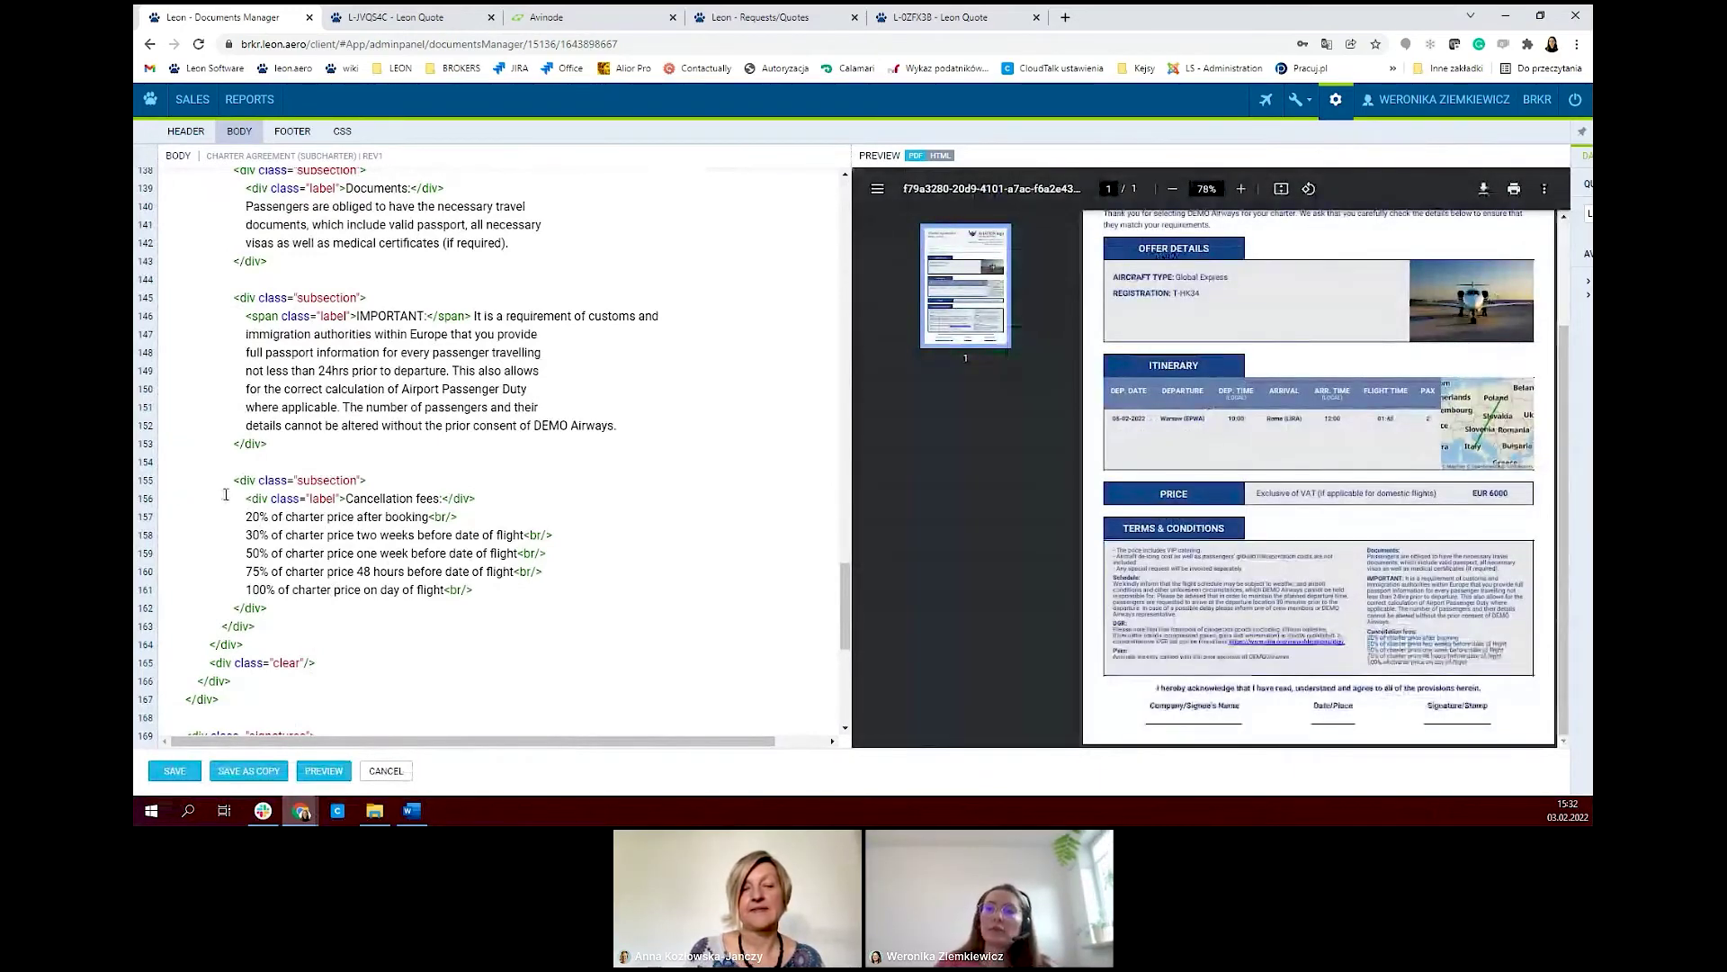
scroll(378, 576, down, 3)
scroll(377, 576, down, 3)
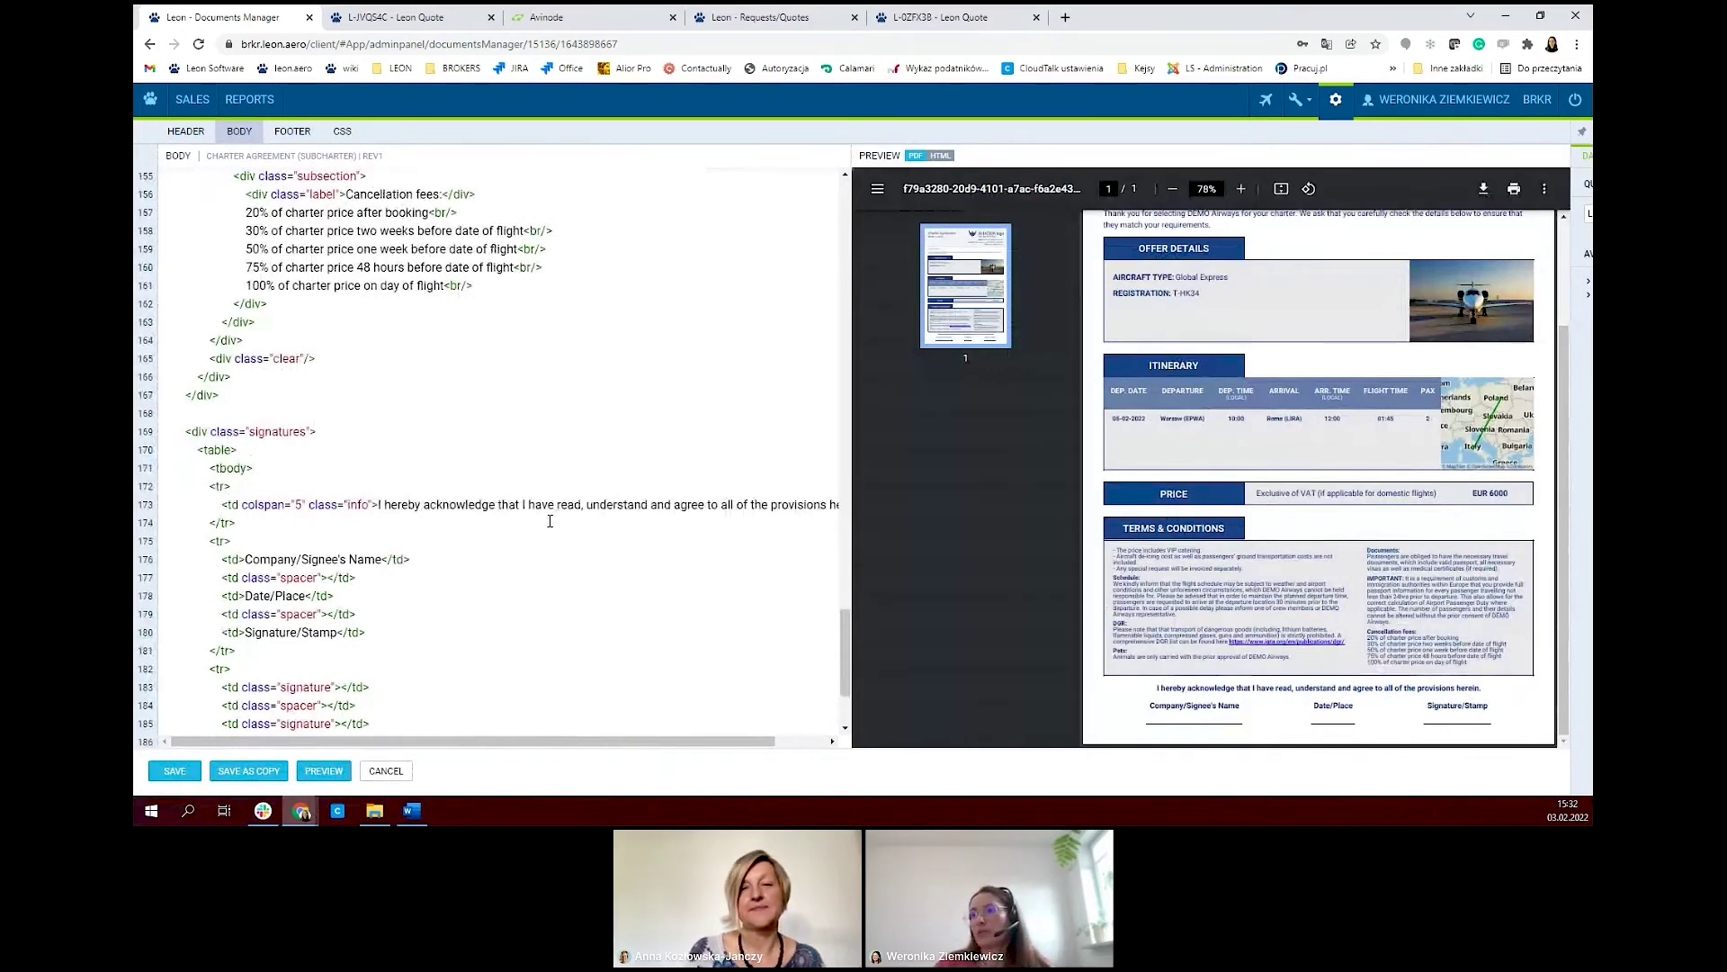
scroll(550, 521, down, 3)
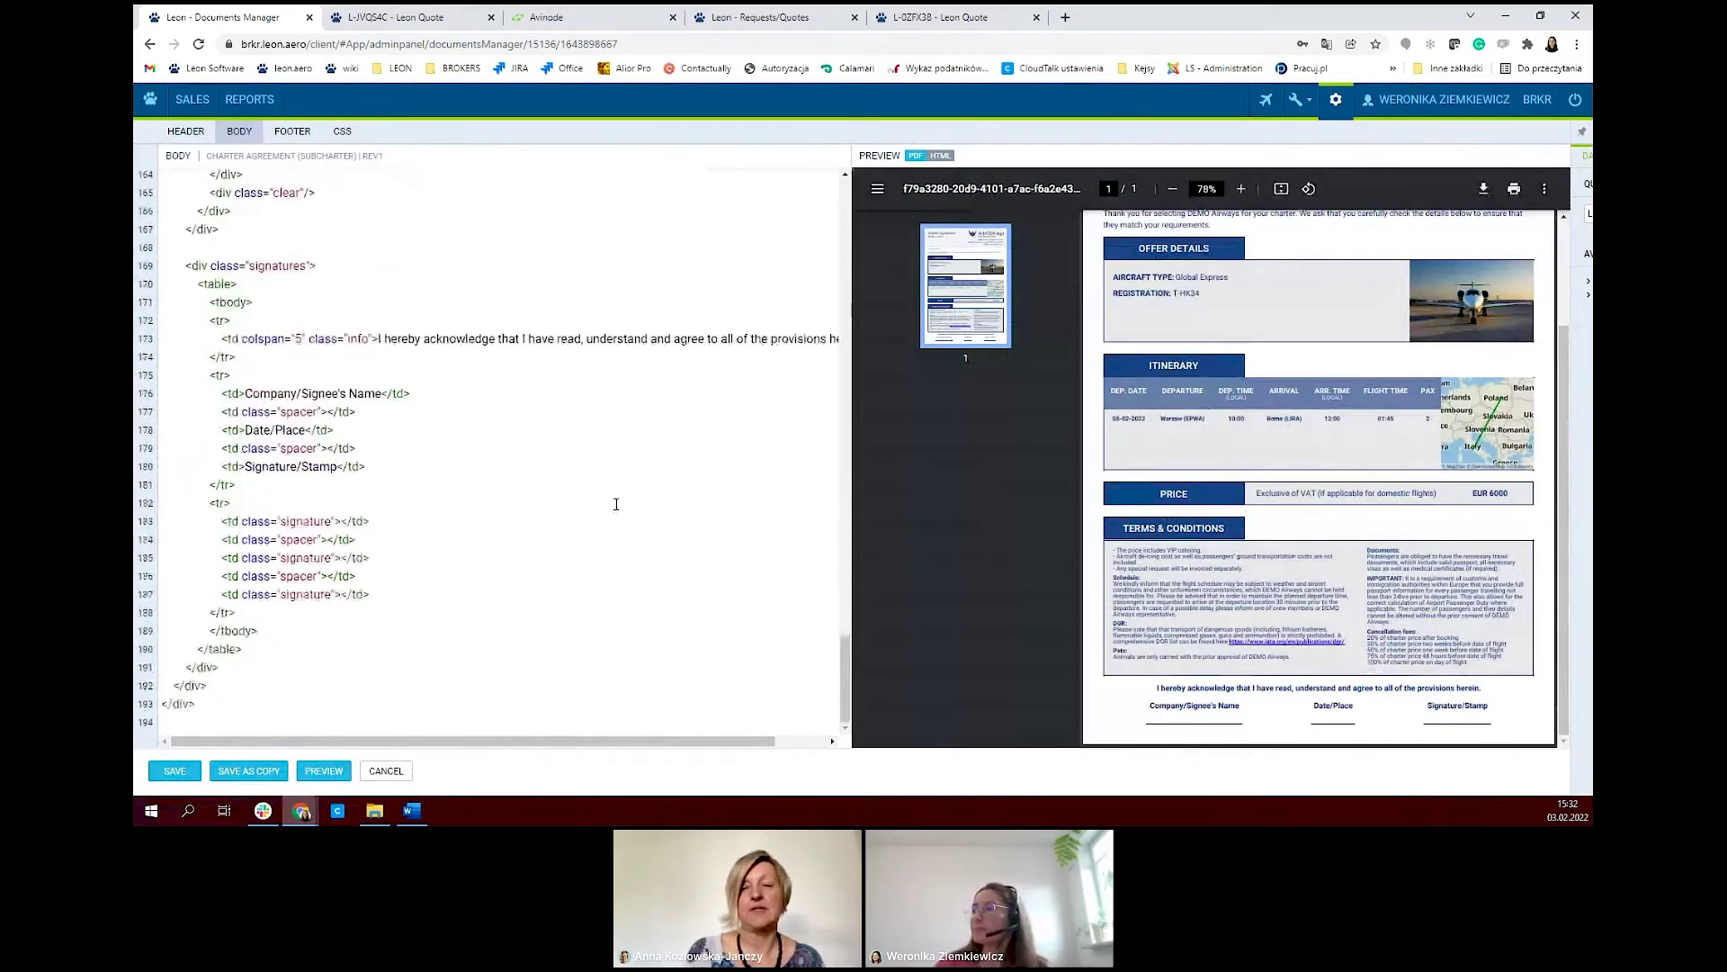
scroll(617, 504, up, 4)
scroll(614, 503, up, 4)
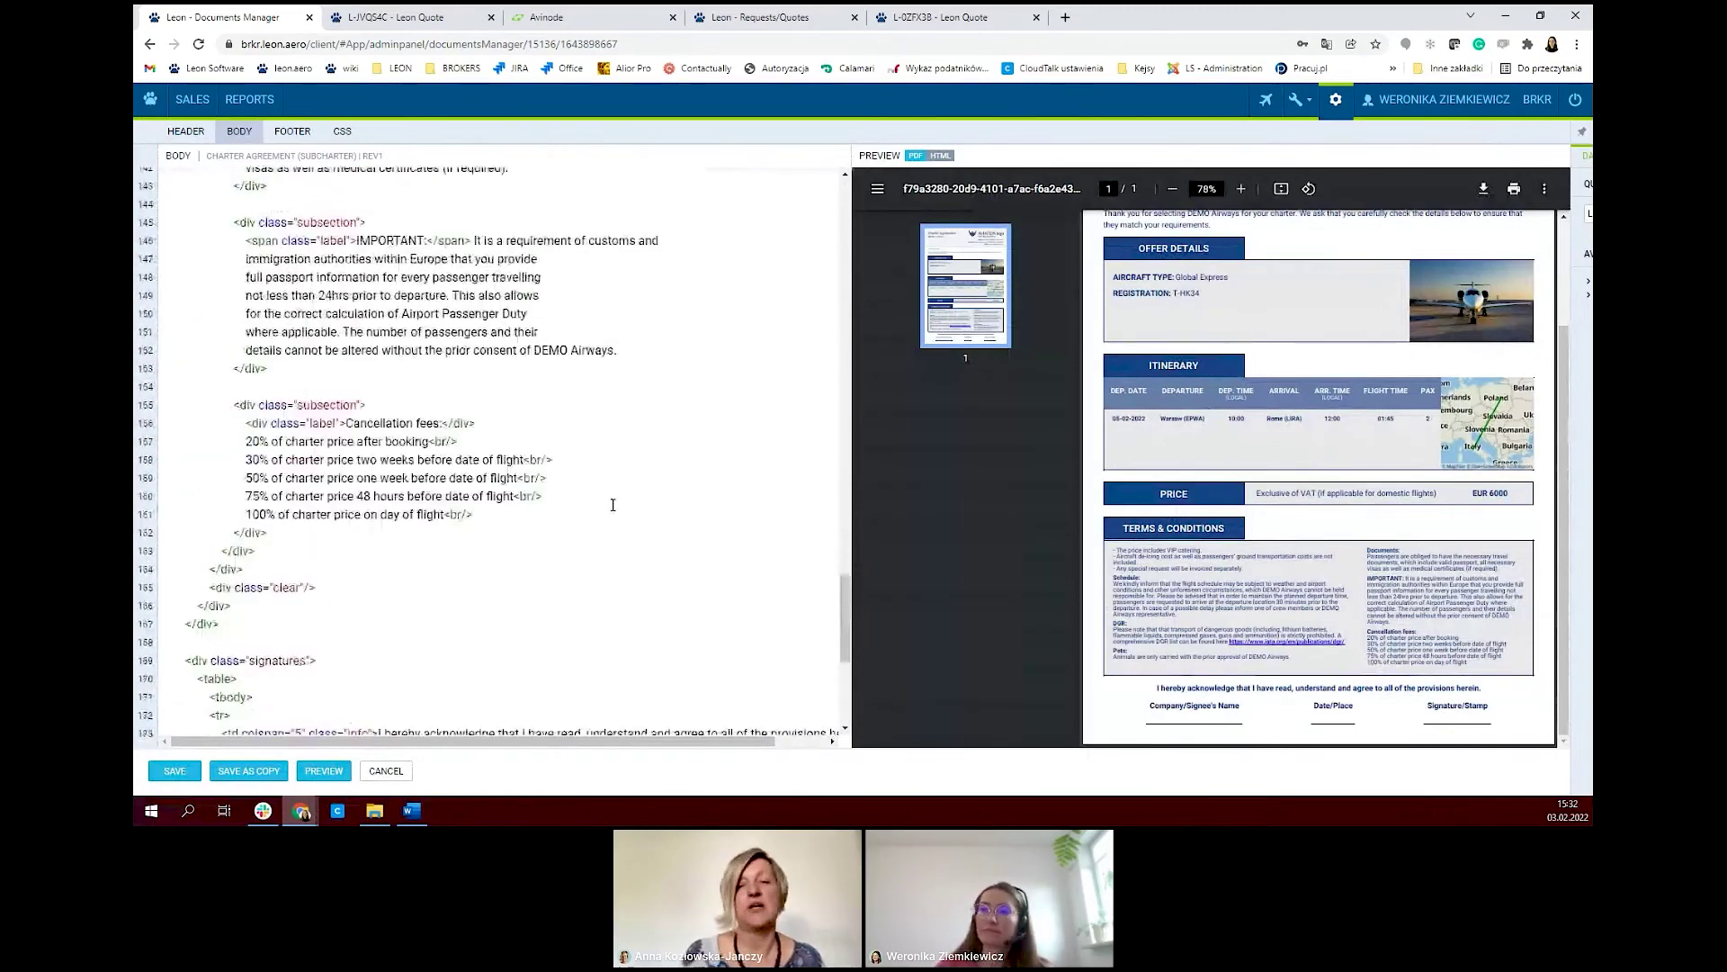
scroll(612, 504, up, 3)
scroll(606, 528, up, 3)
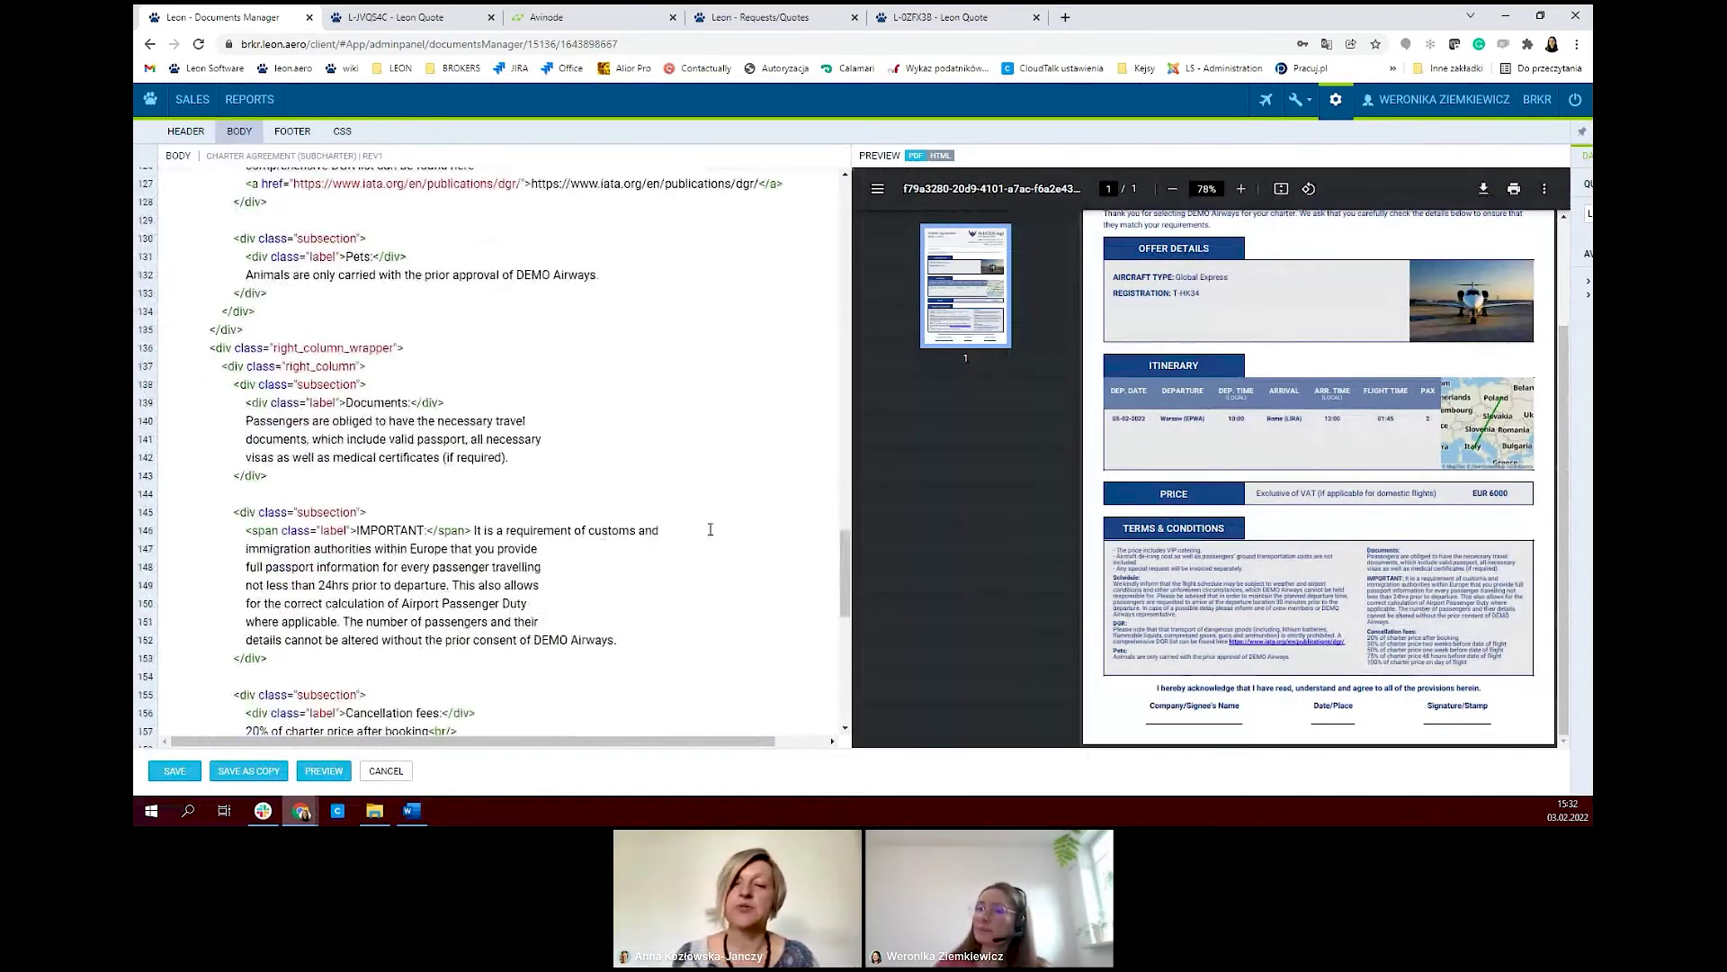
scroll(711, 533, up, 1)
scroll(710, 534, up, 4)
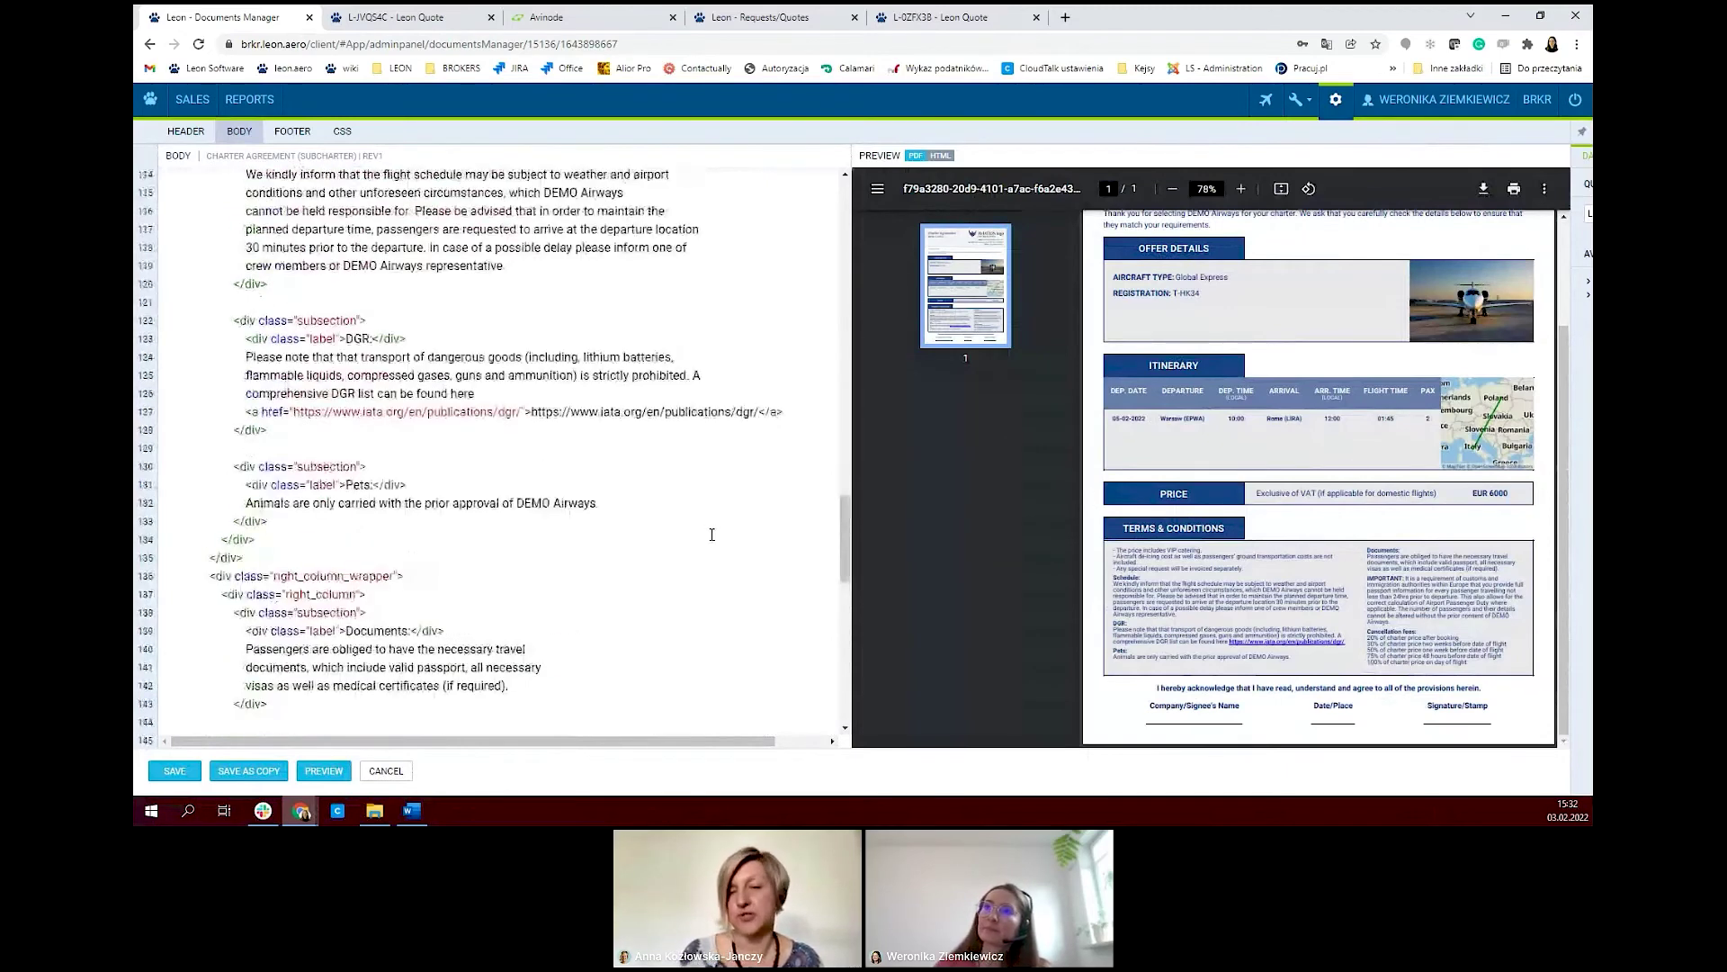
scroll(712, 534, up, 4)
scroll(709, 549, down, 7)
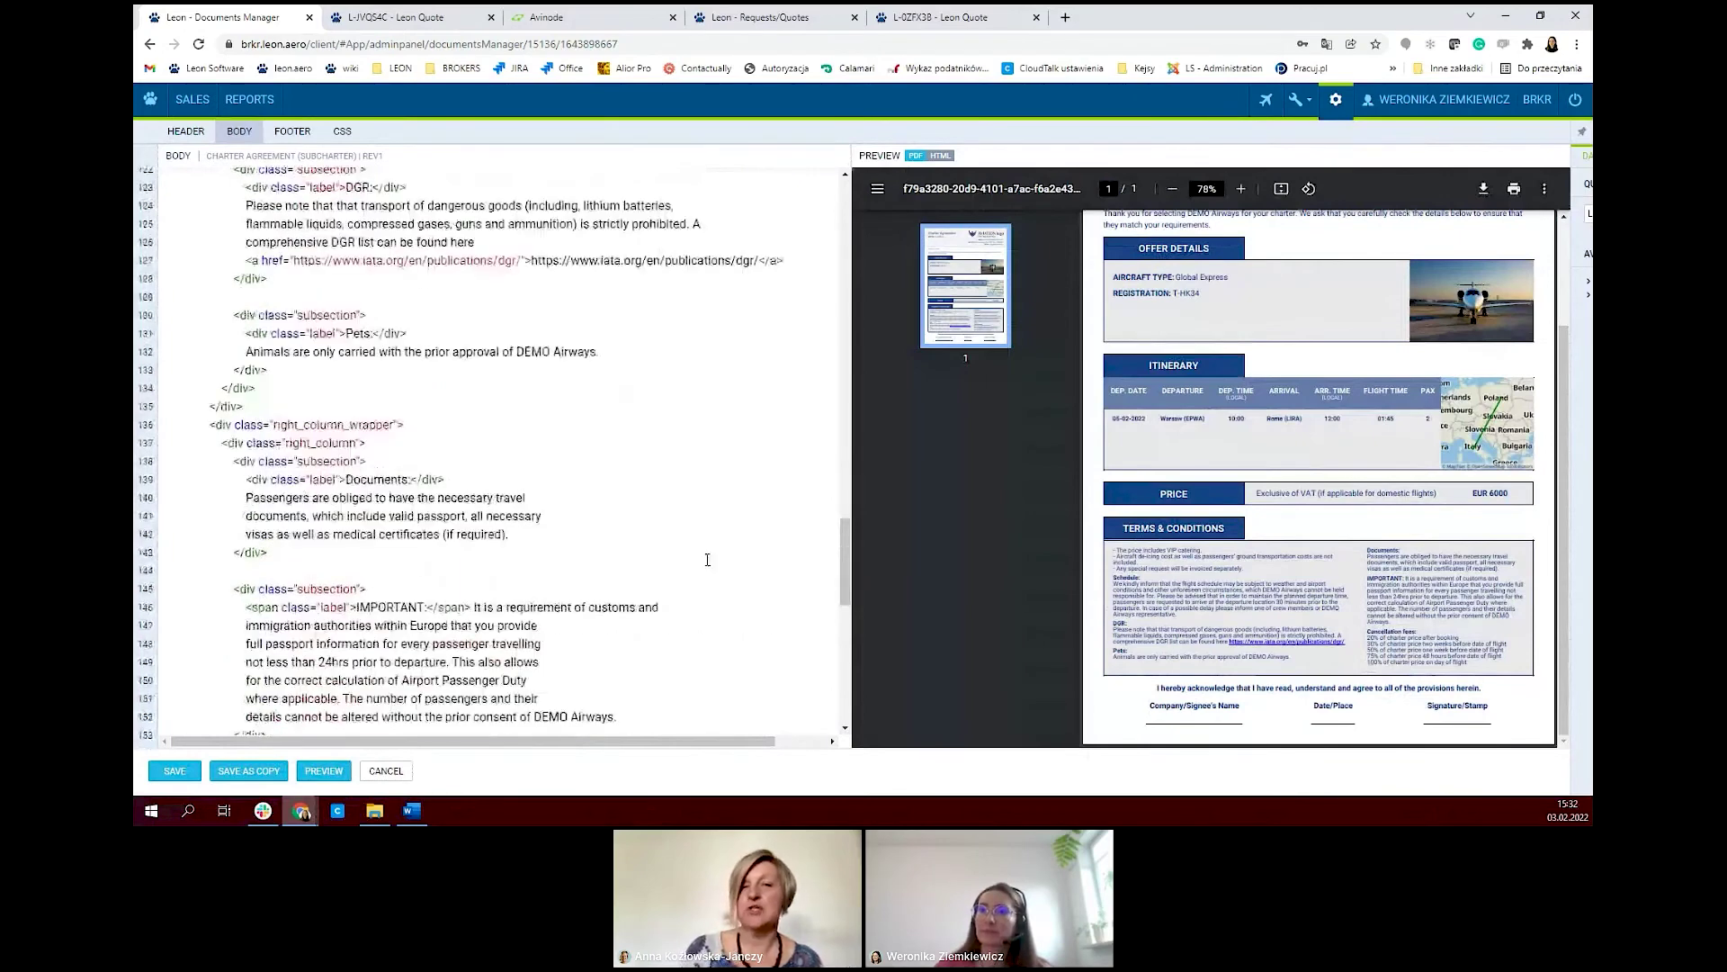
scroll(707, 560, down, 5)
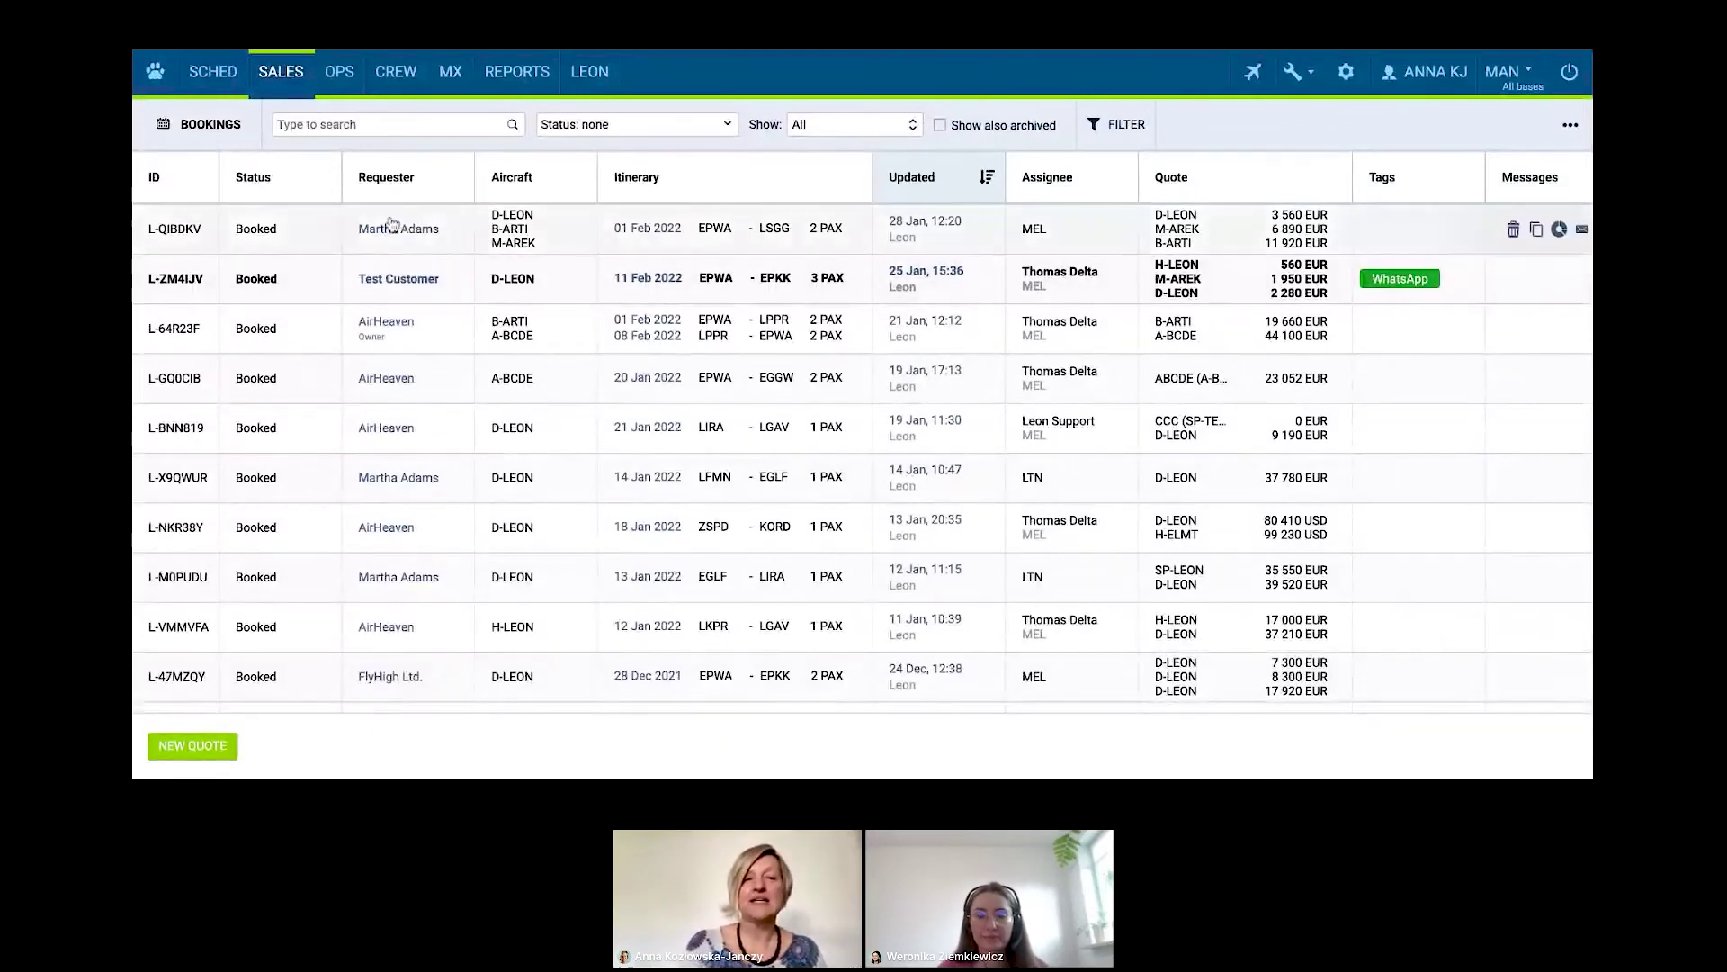
- In the sales bookings list, add the existing EMAIL tag to the AirHeaven booking flying EPWA–LPPR on 01 Feb 2022
click(276, 83)
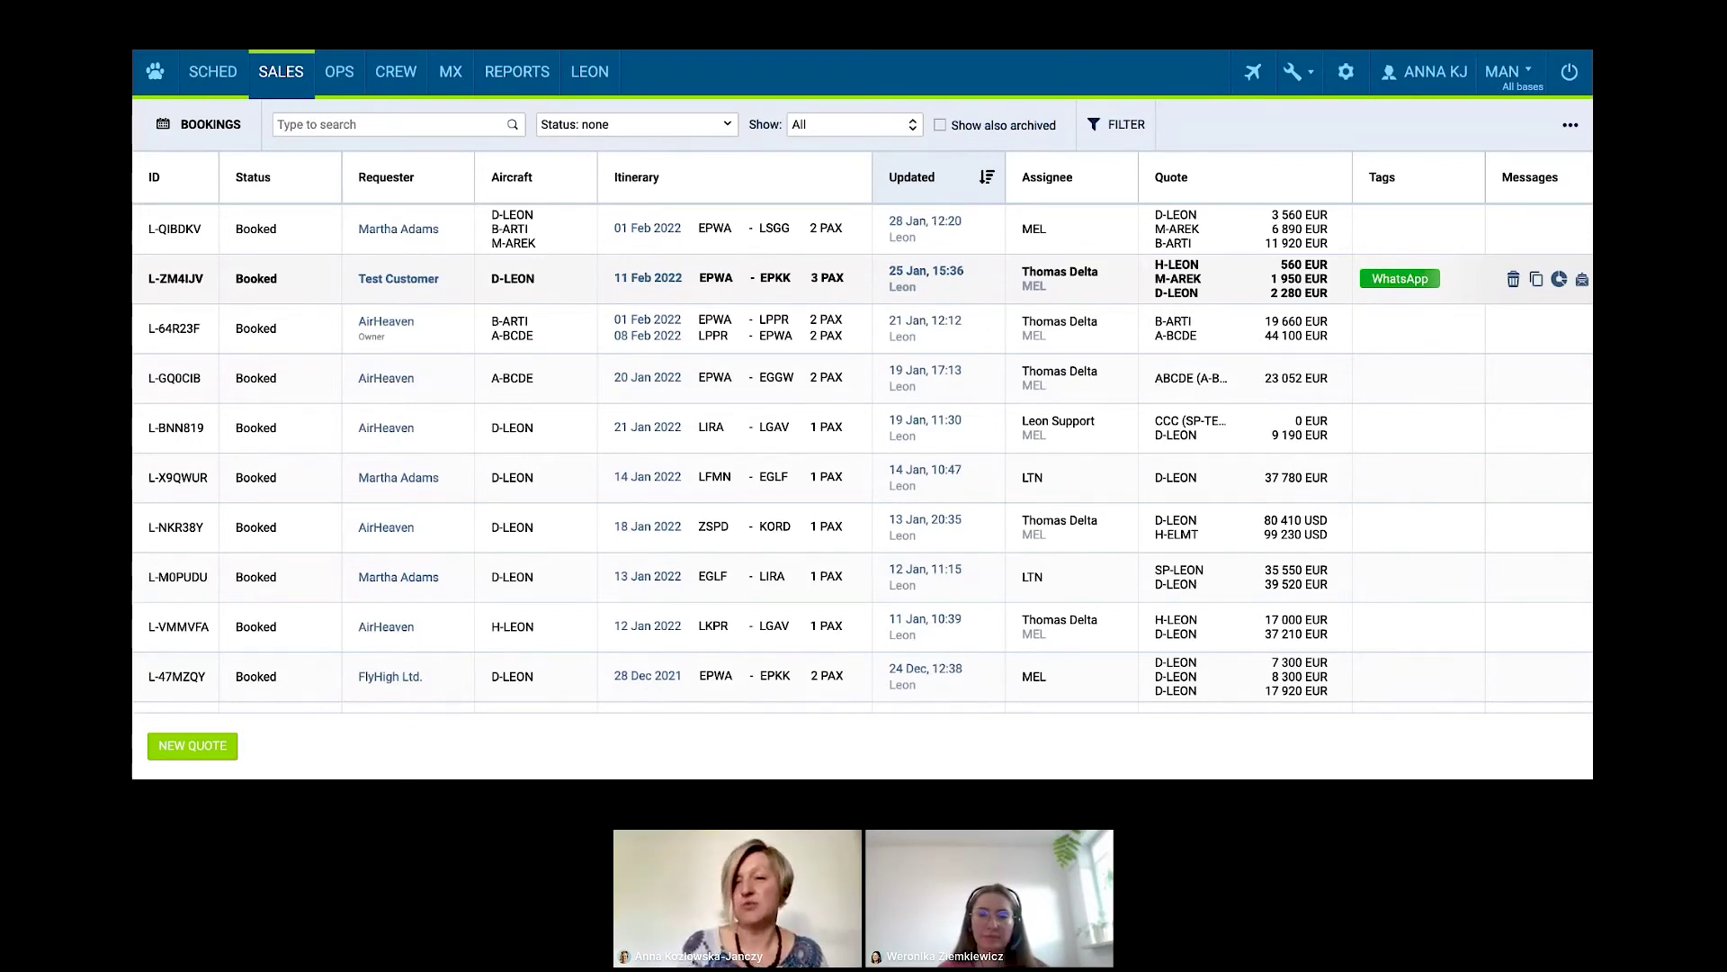
click(1386, 341)
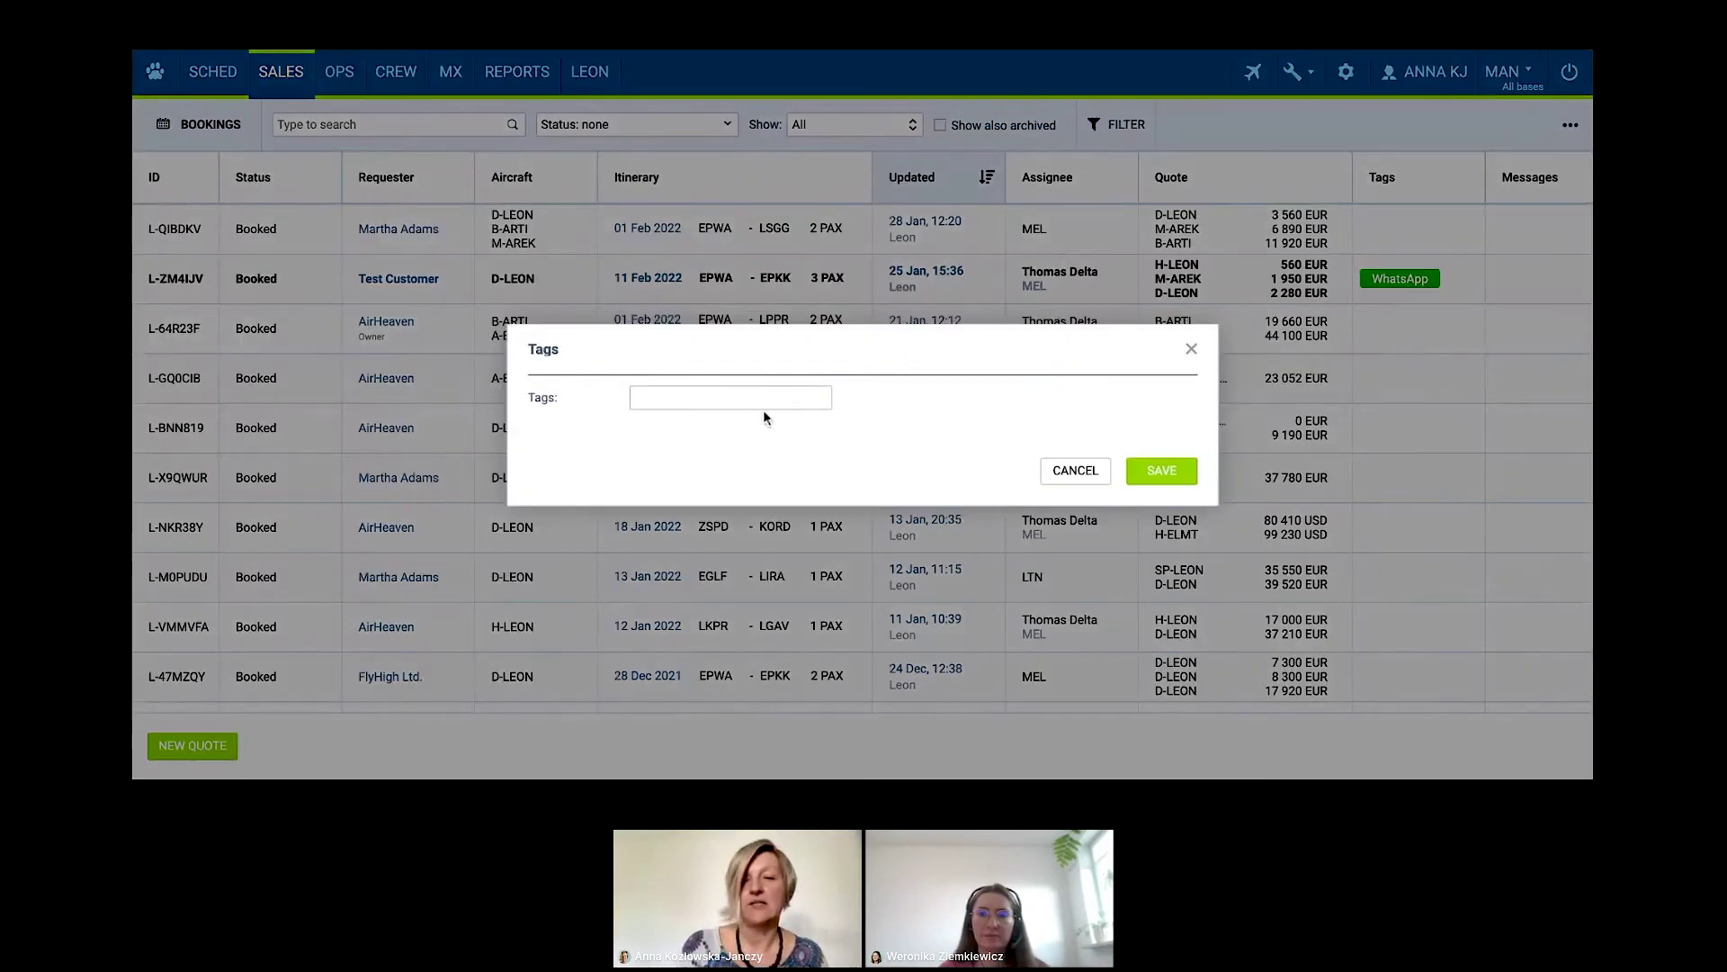
click(729, 396)
text(Em)
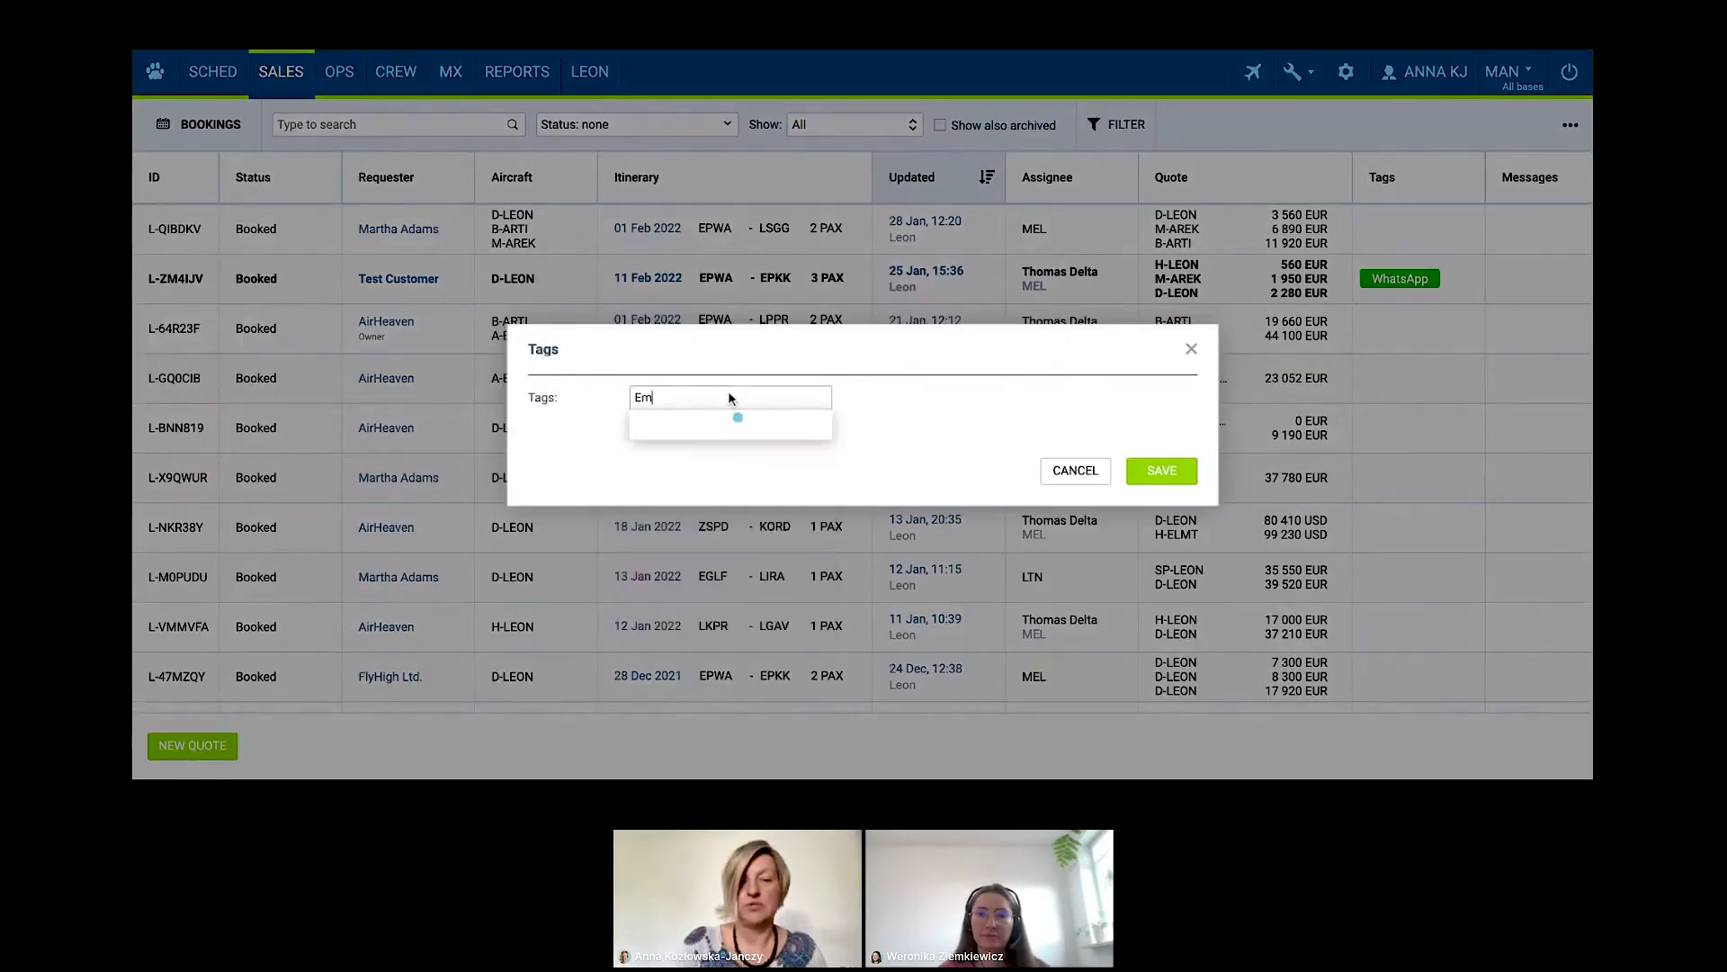
click(710, 419)
click(1166, 475)
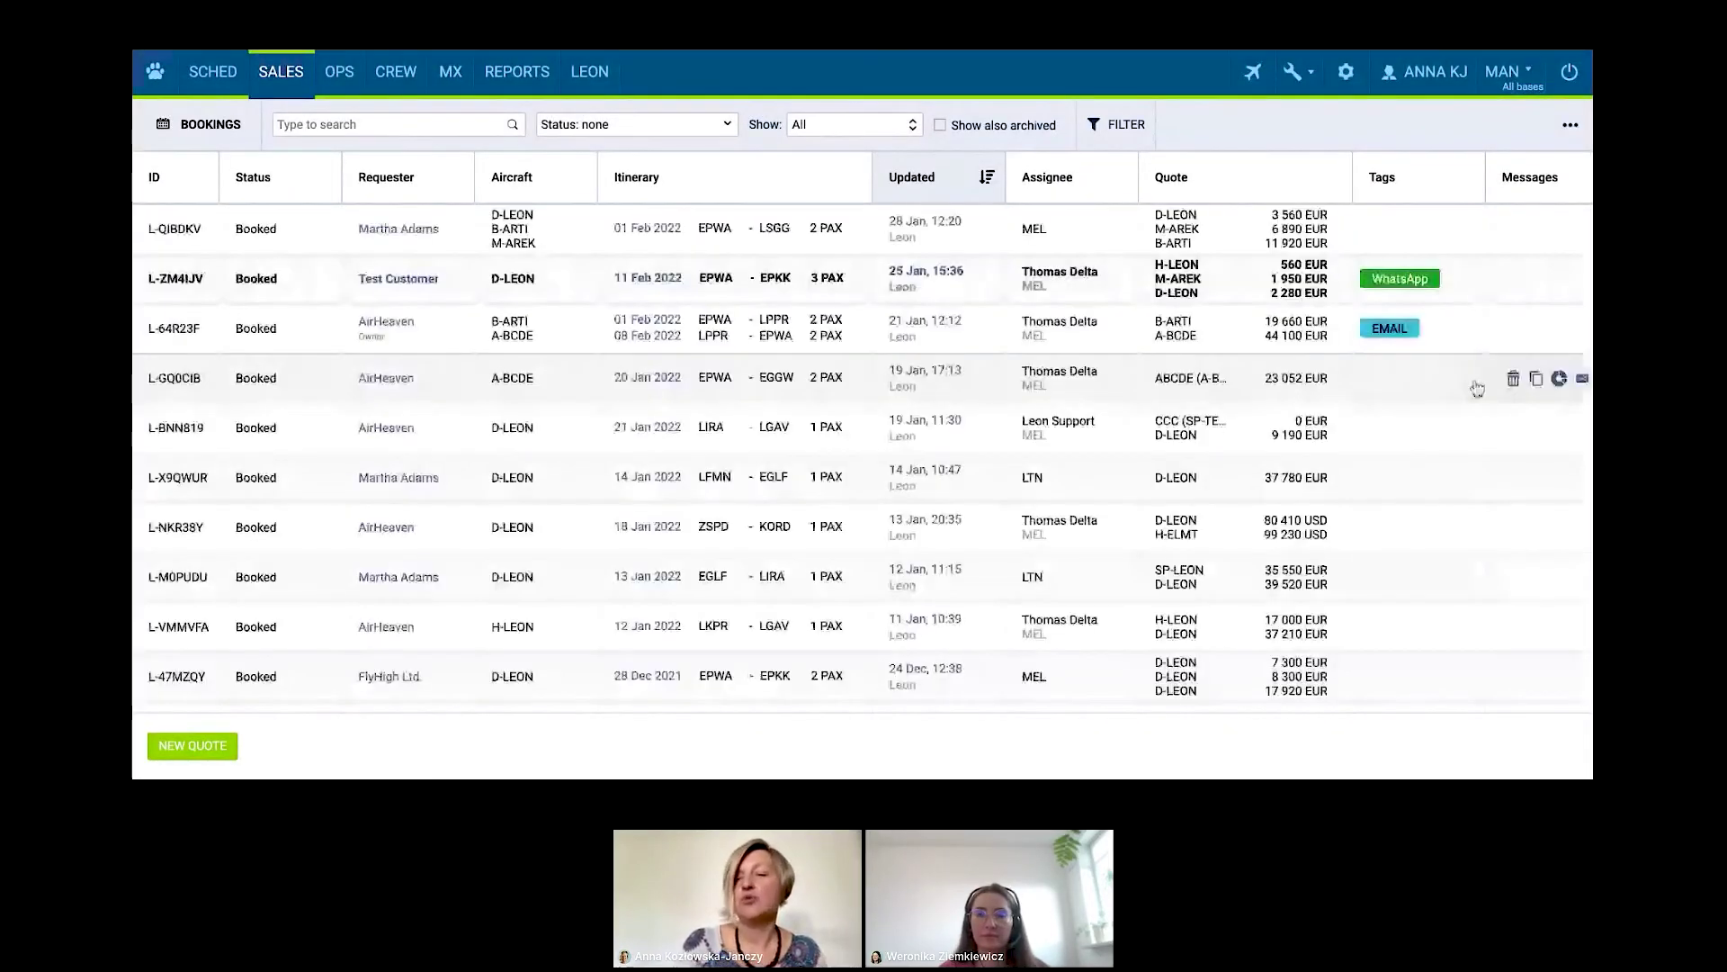
- Create a new PHONE tag with a yellow colour on the AirHeaven EPWA–EGGW booking of 20 Jan 2022 and save it
click(1378, 392)
click(724, 400)
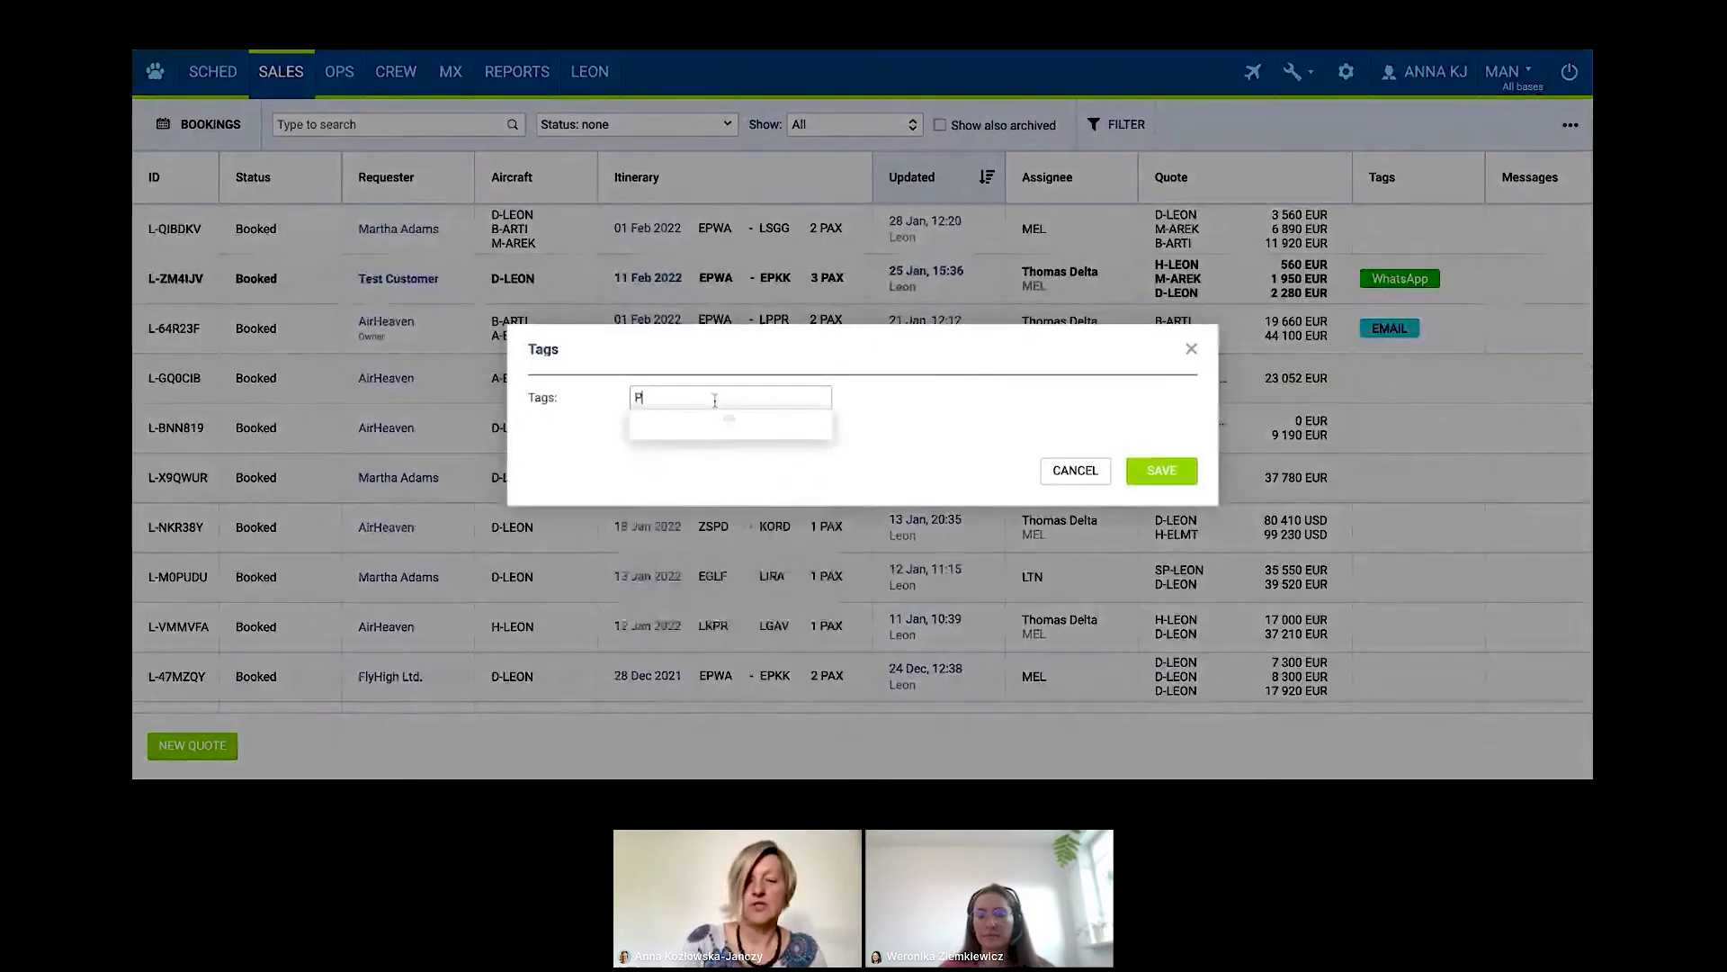
text(PHONE)
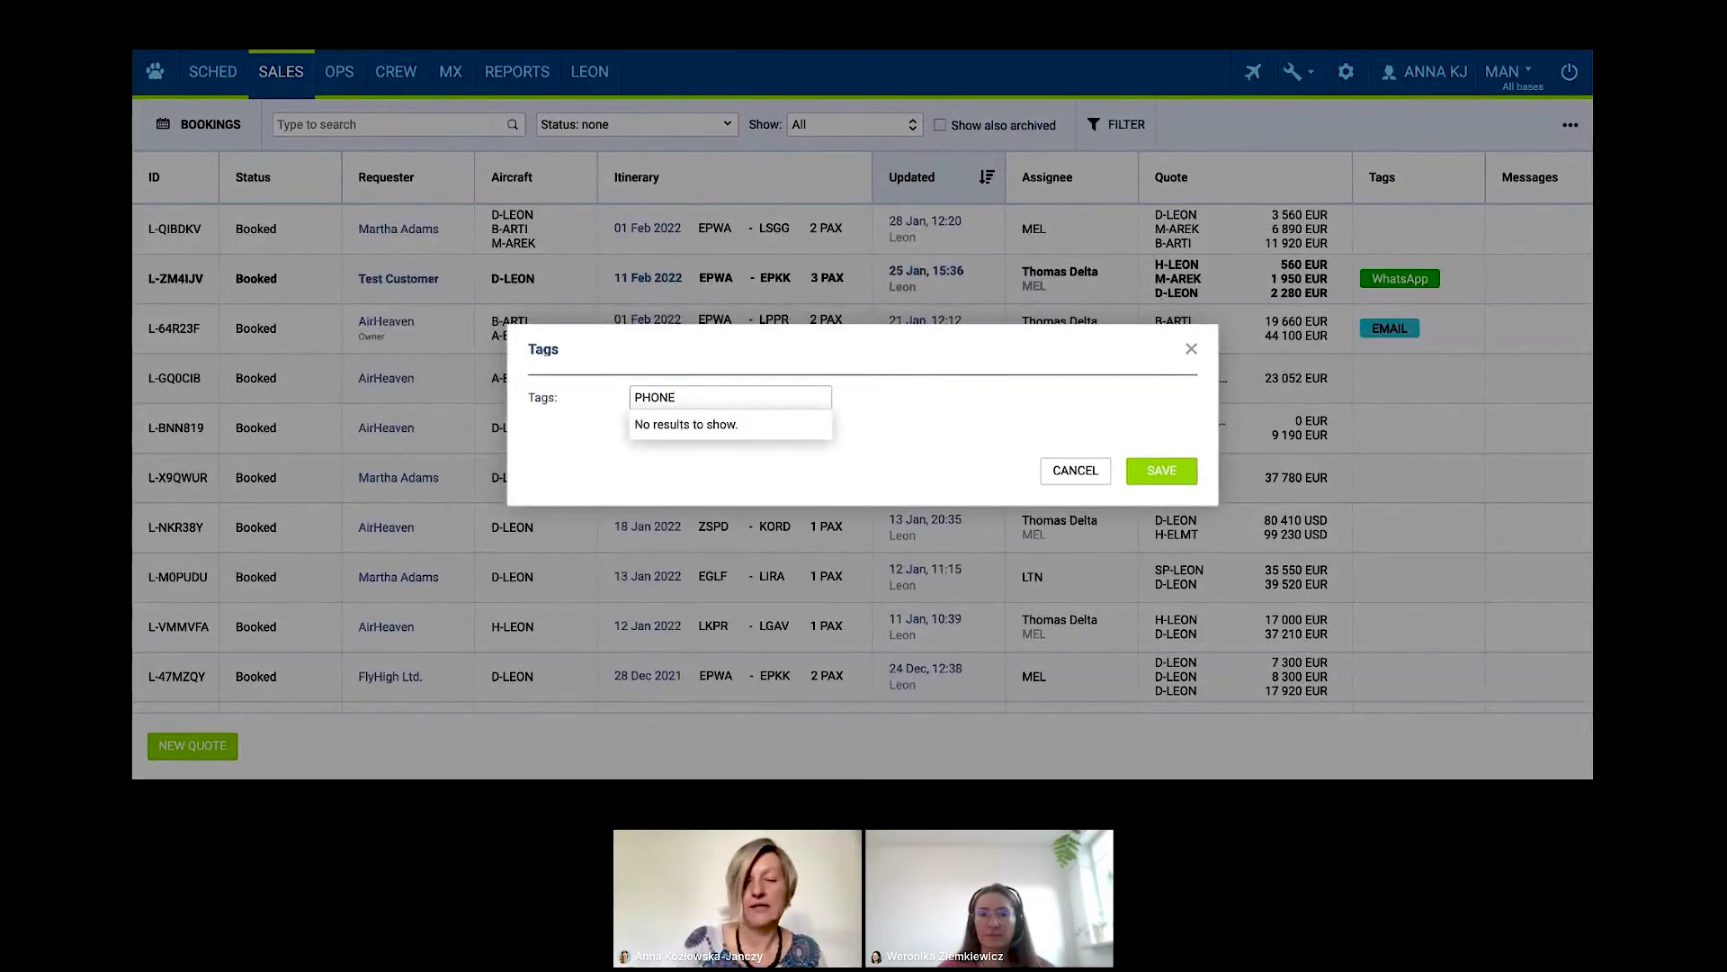
key(Return)
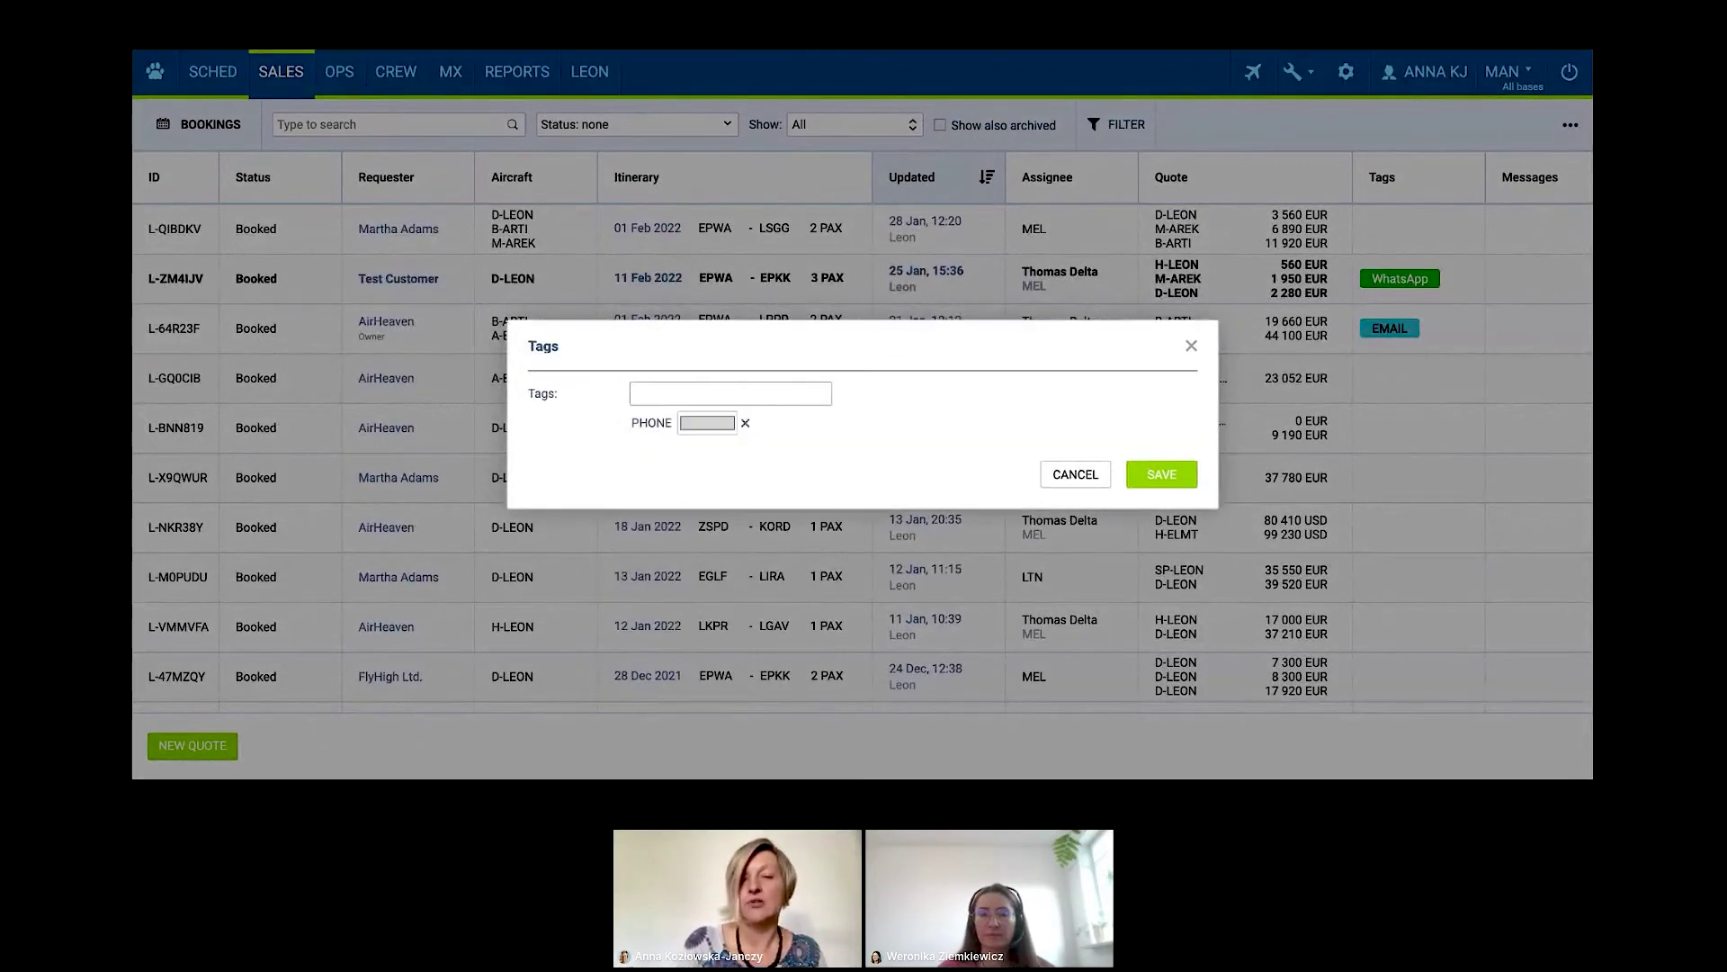
click(724, 429)
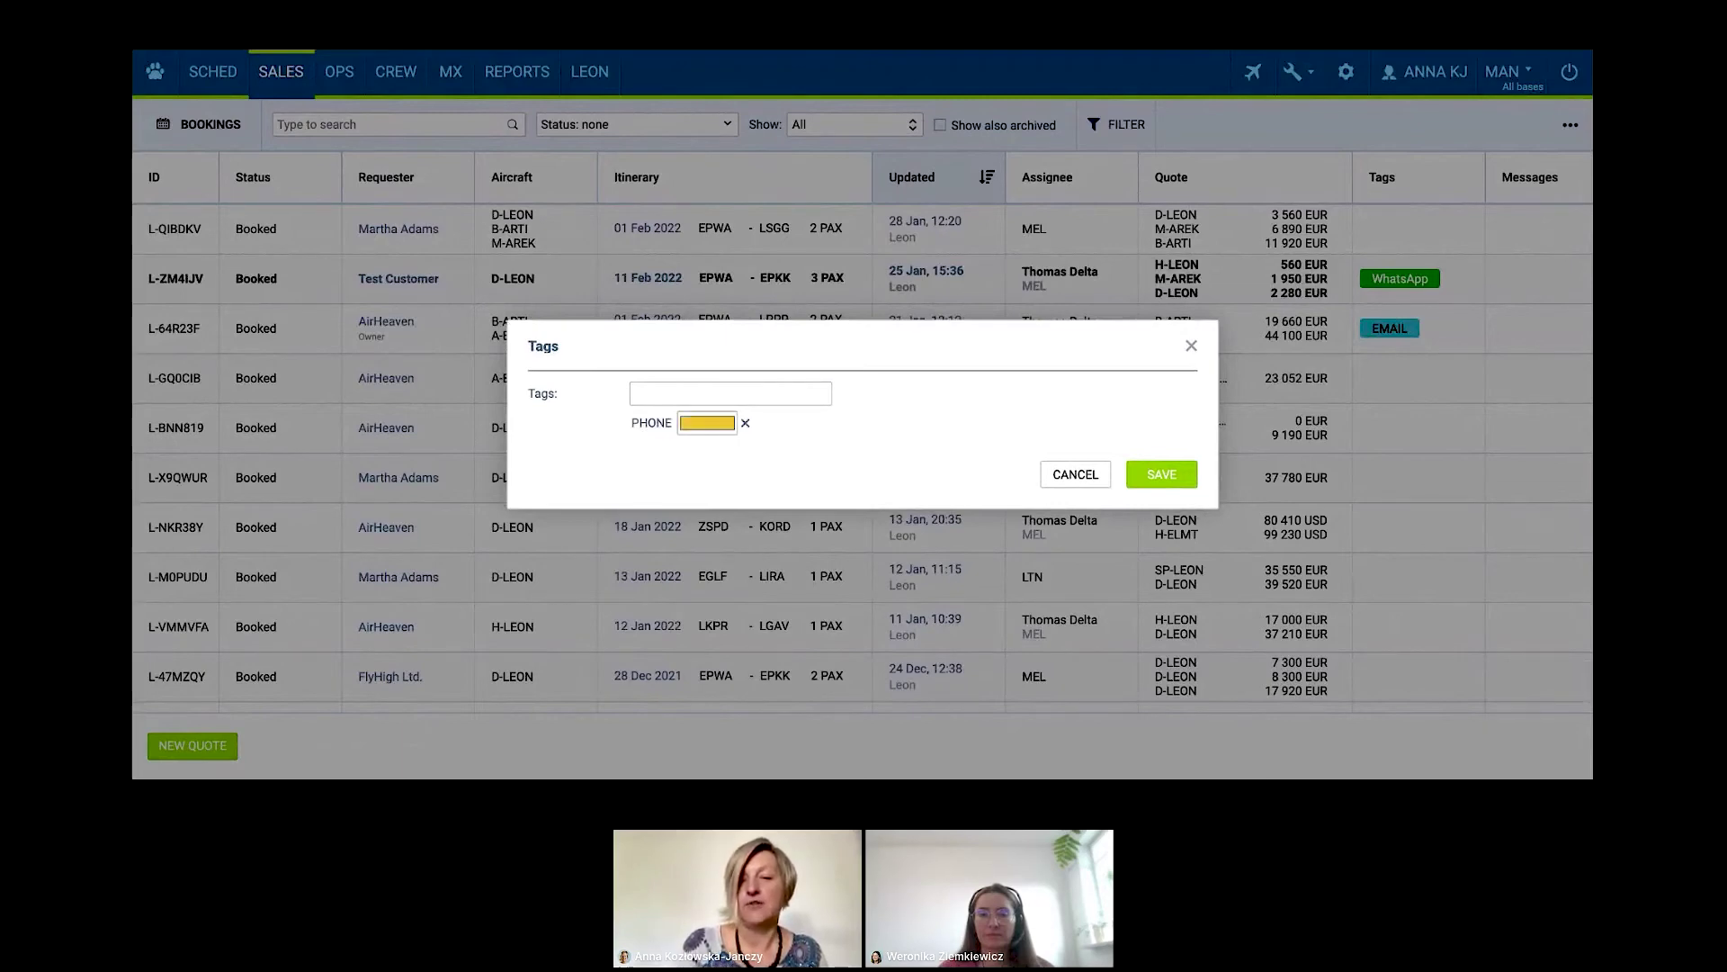
click(1161, 475)
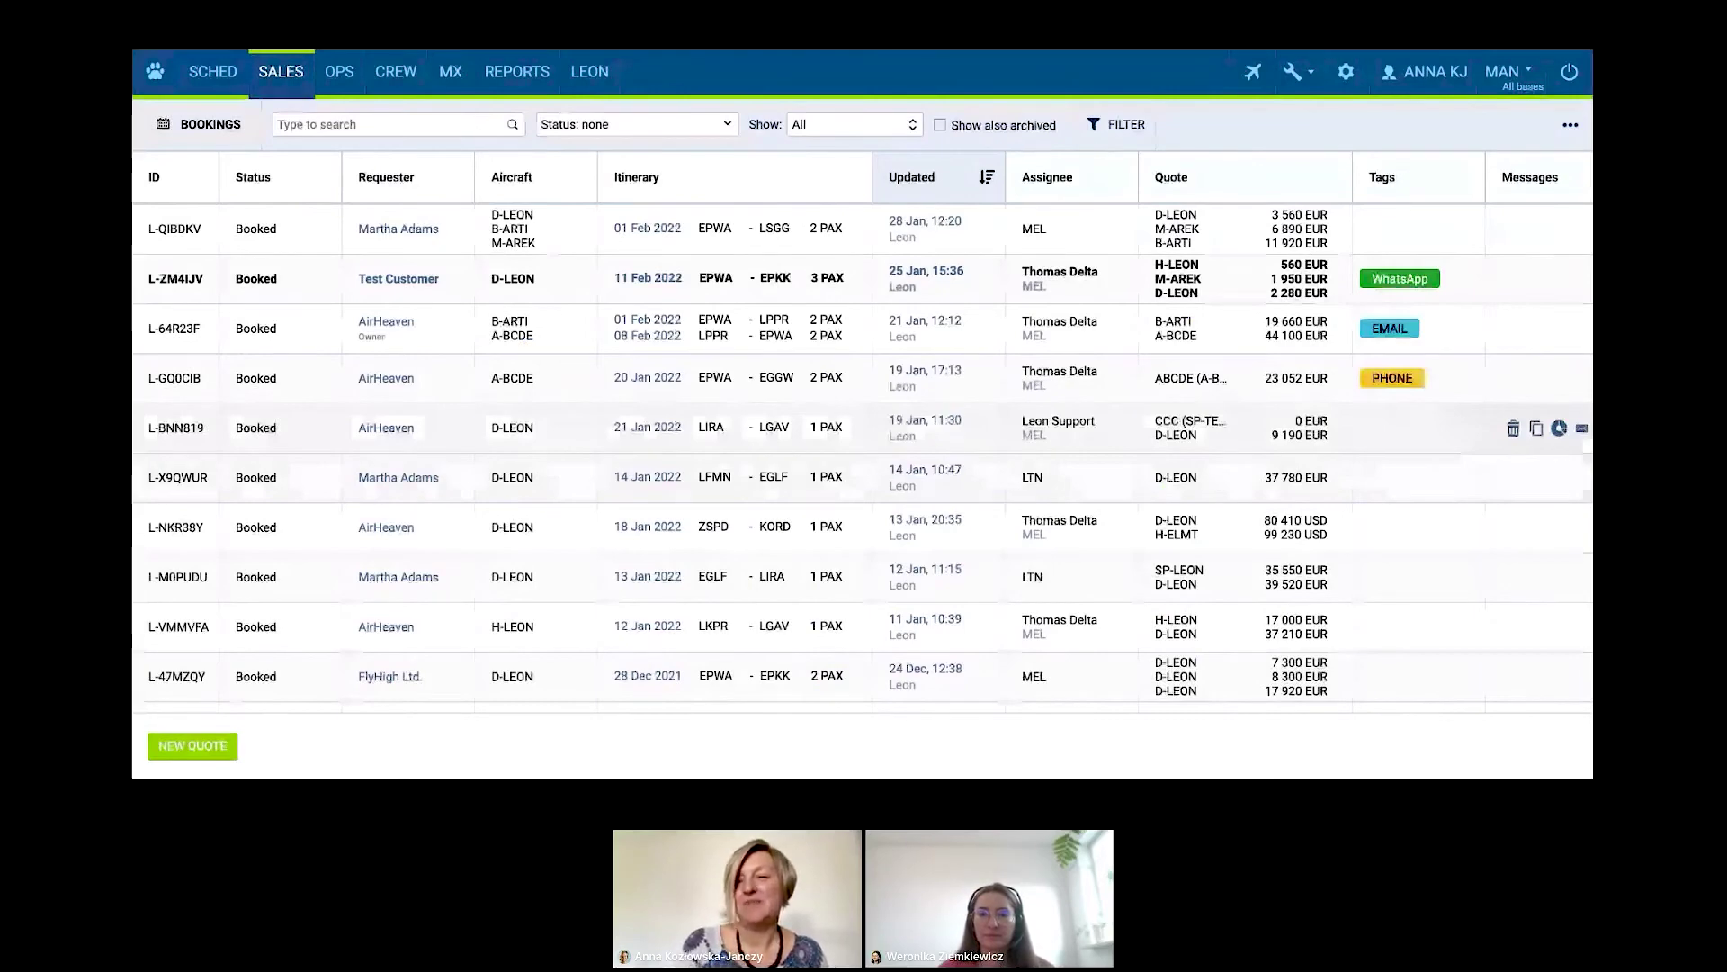
- Assign the existing PHONE tag to the EPWA–LSGG booking of 01 Feb 2022 and save it
click(1382, 239)
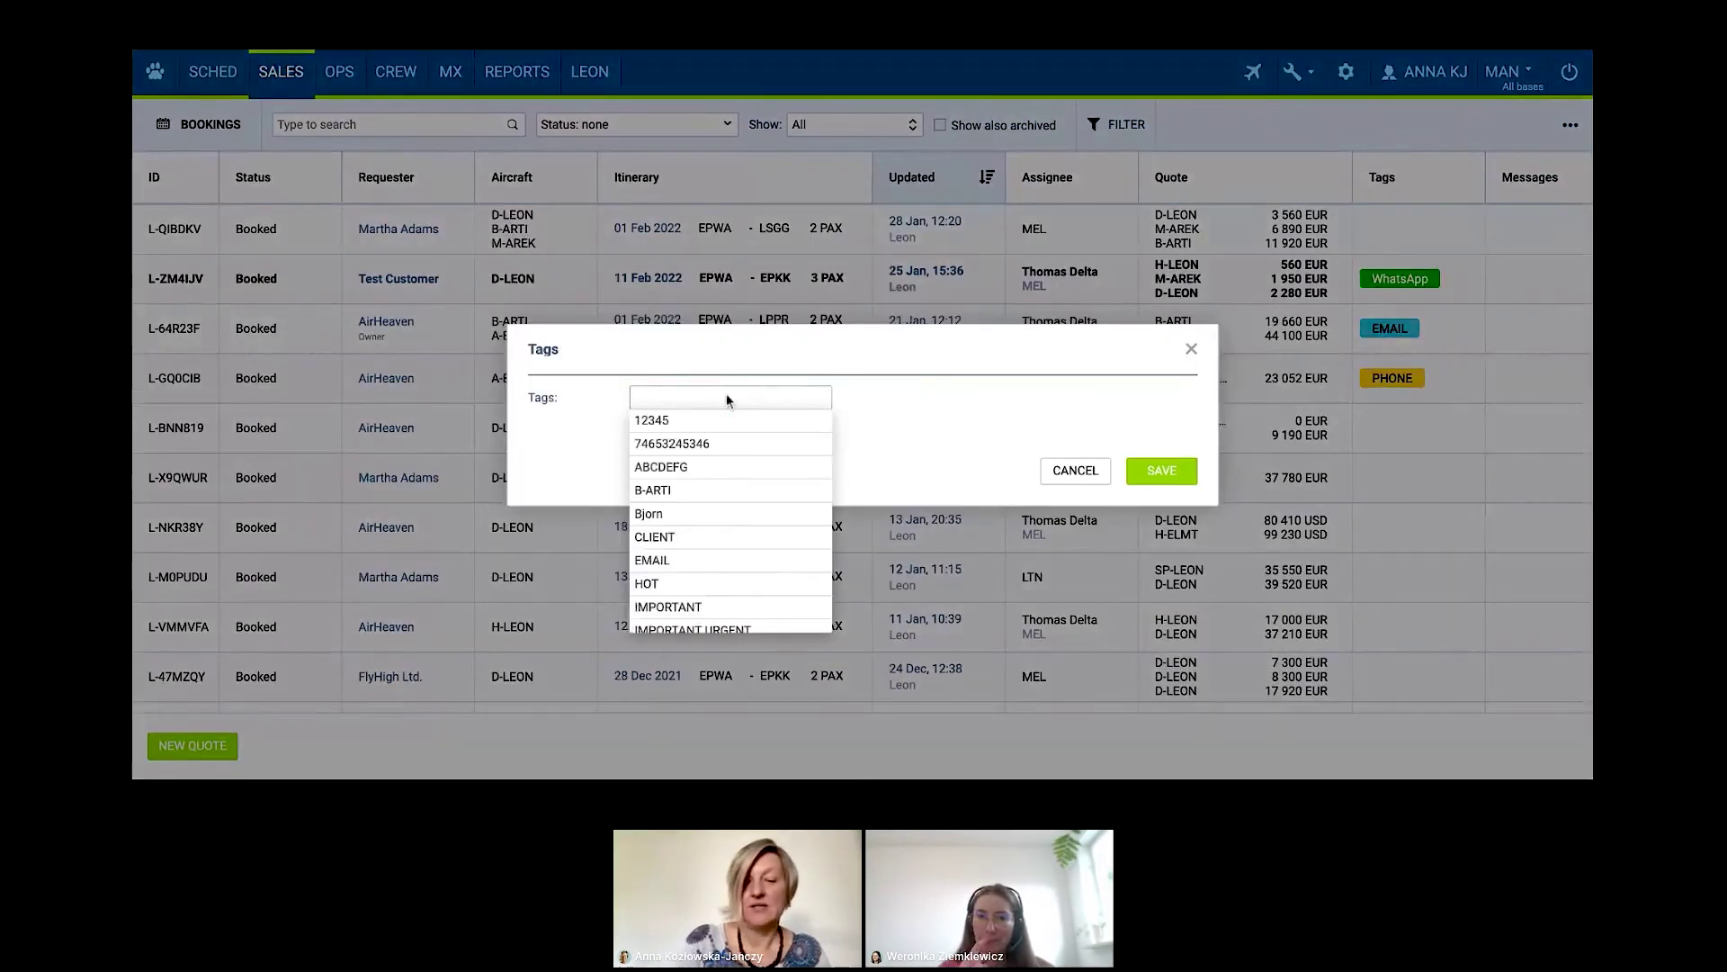
text(ph)
click(717, 420)
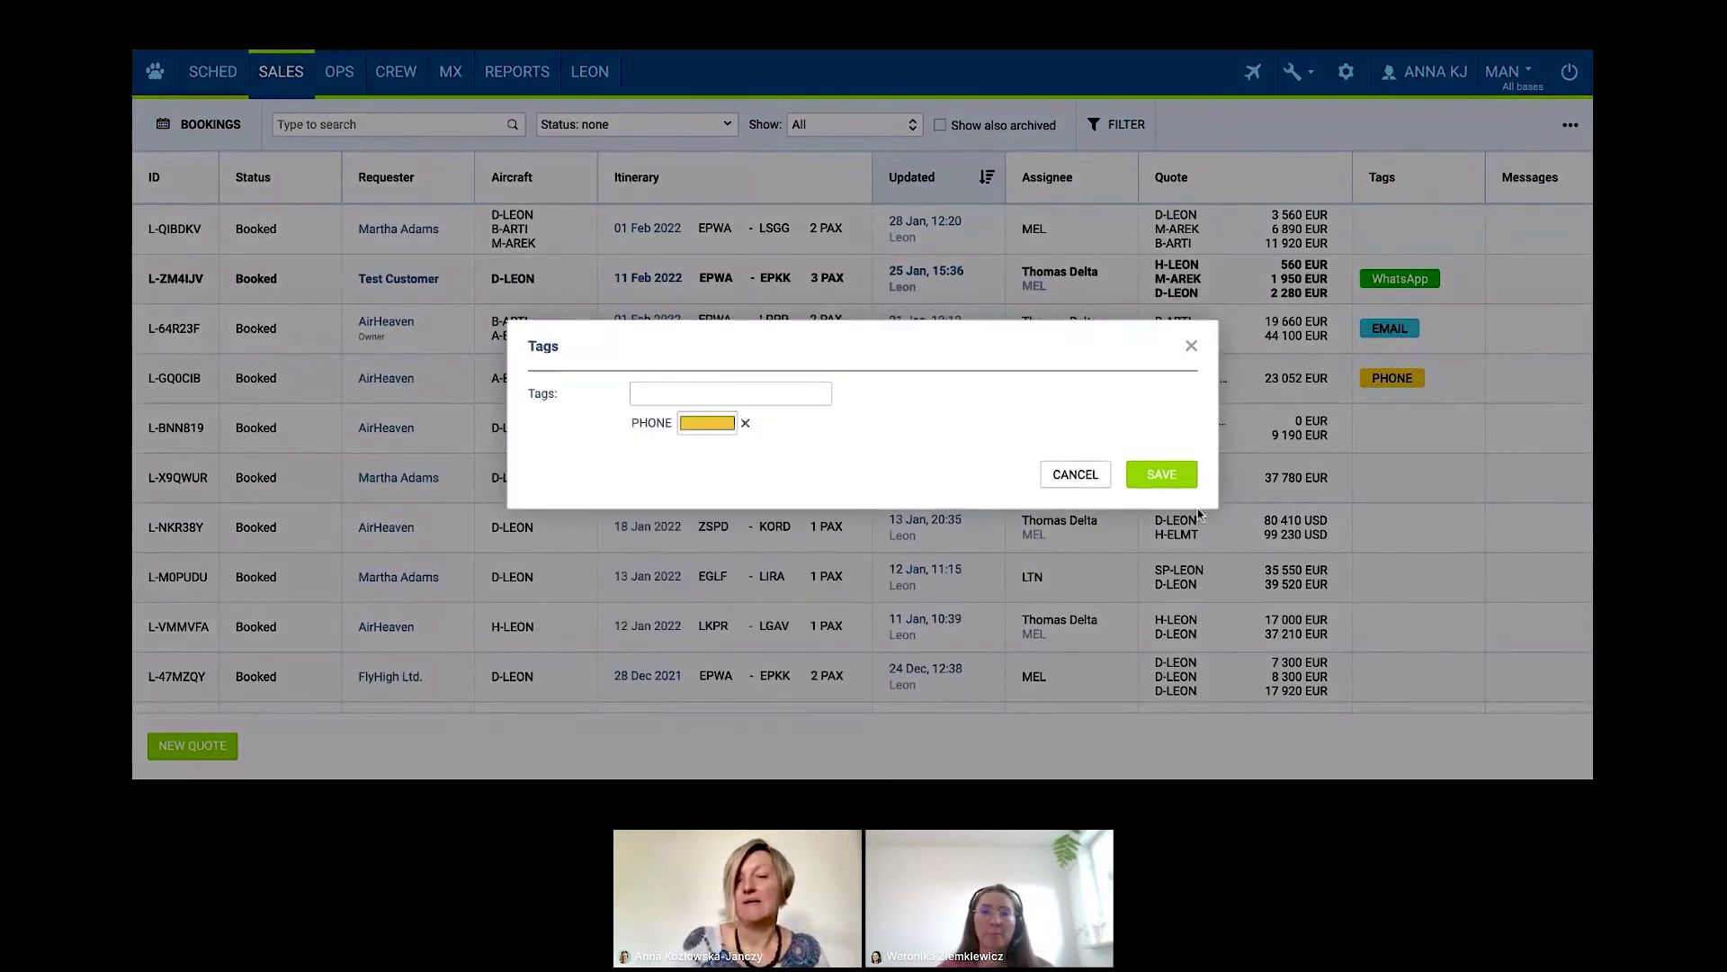
click(1161, 476)
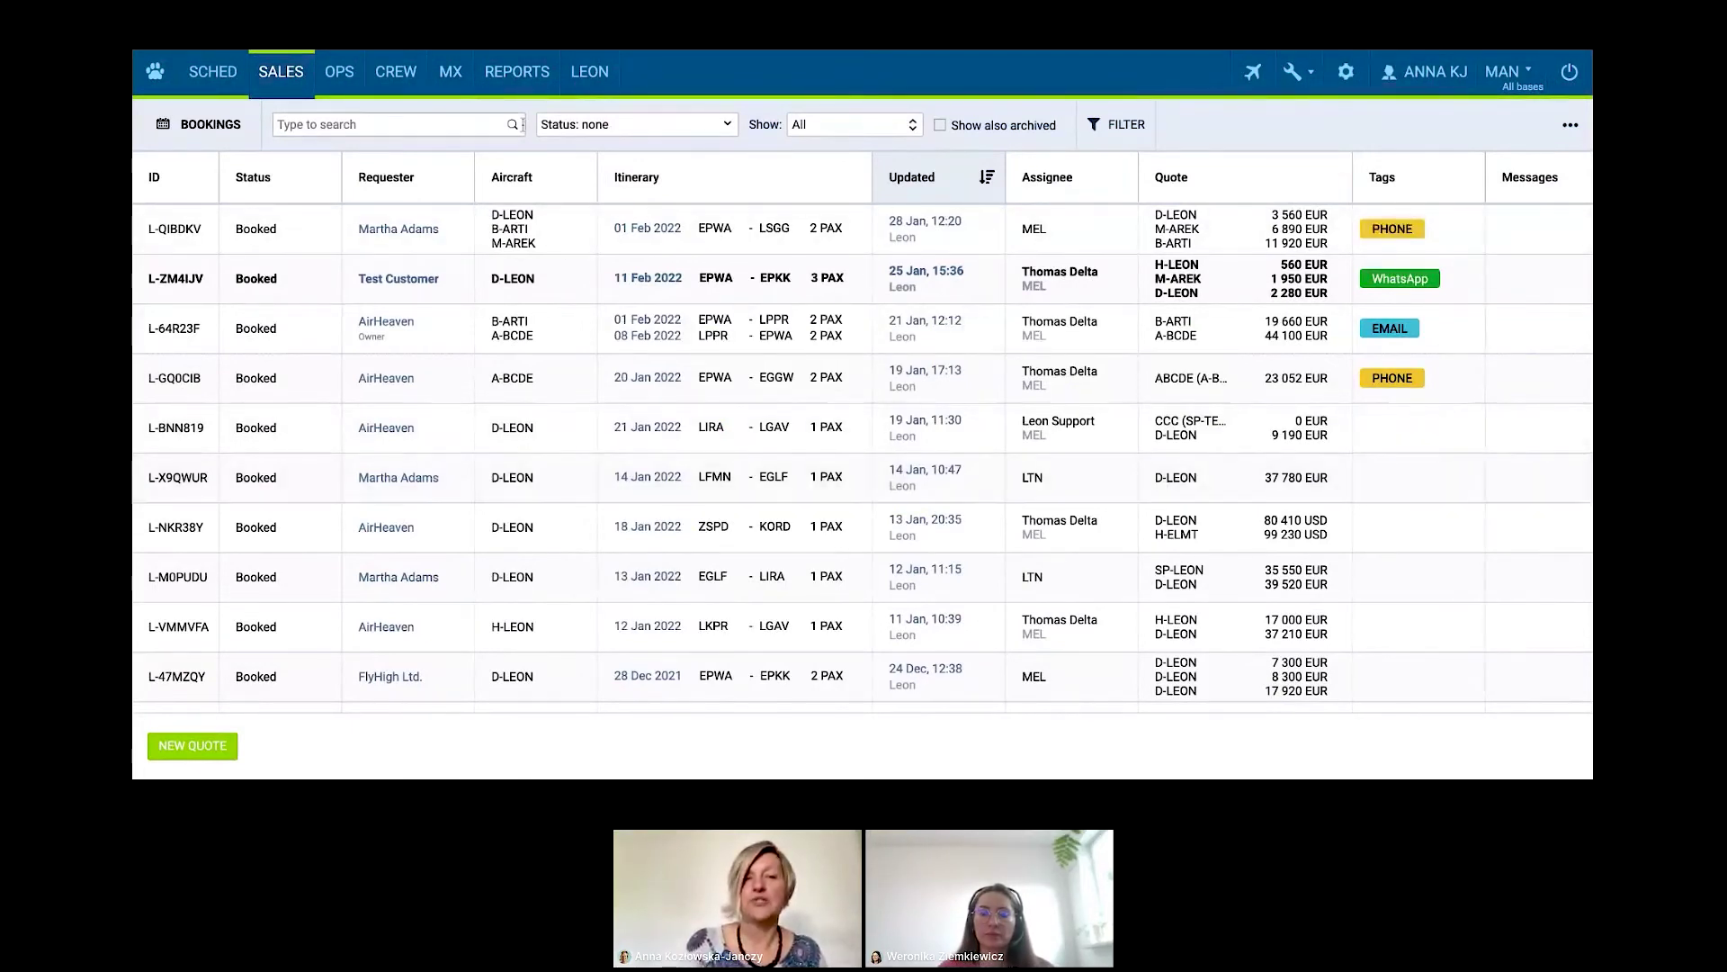
- Go to the Report Wizard and filter the saved reports to show only the Sales category
click(510, 90)
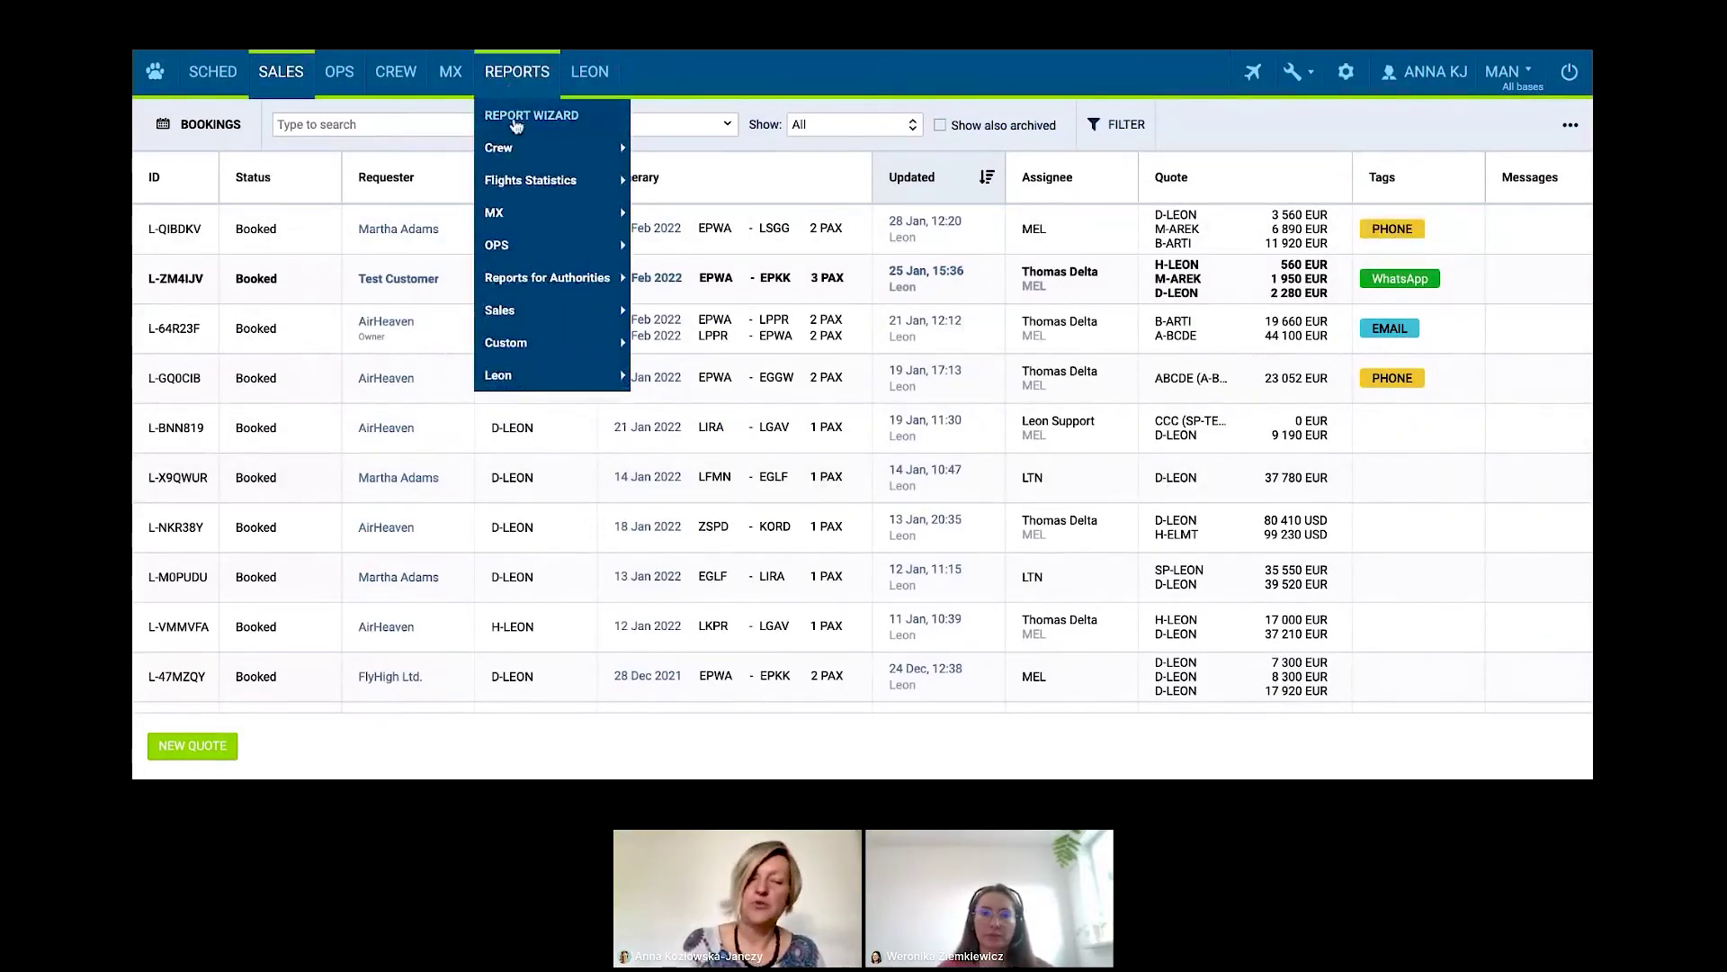
mouse_move(522, 147)
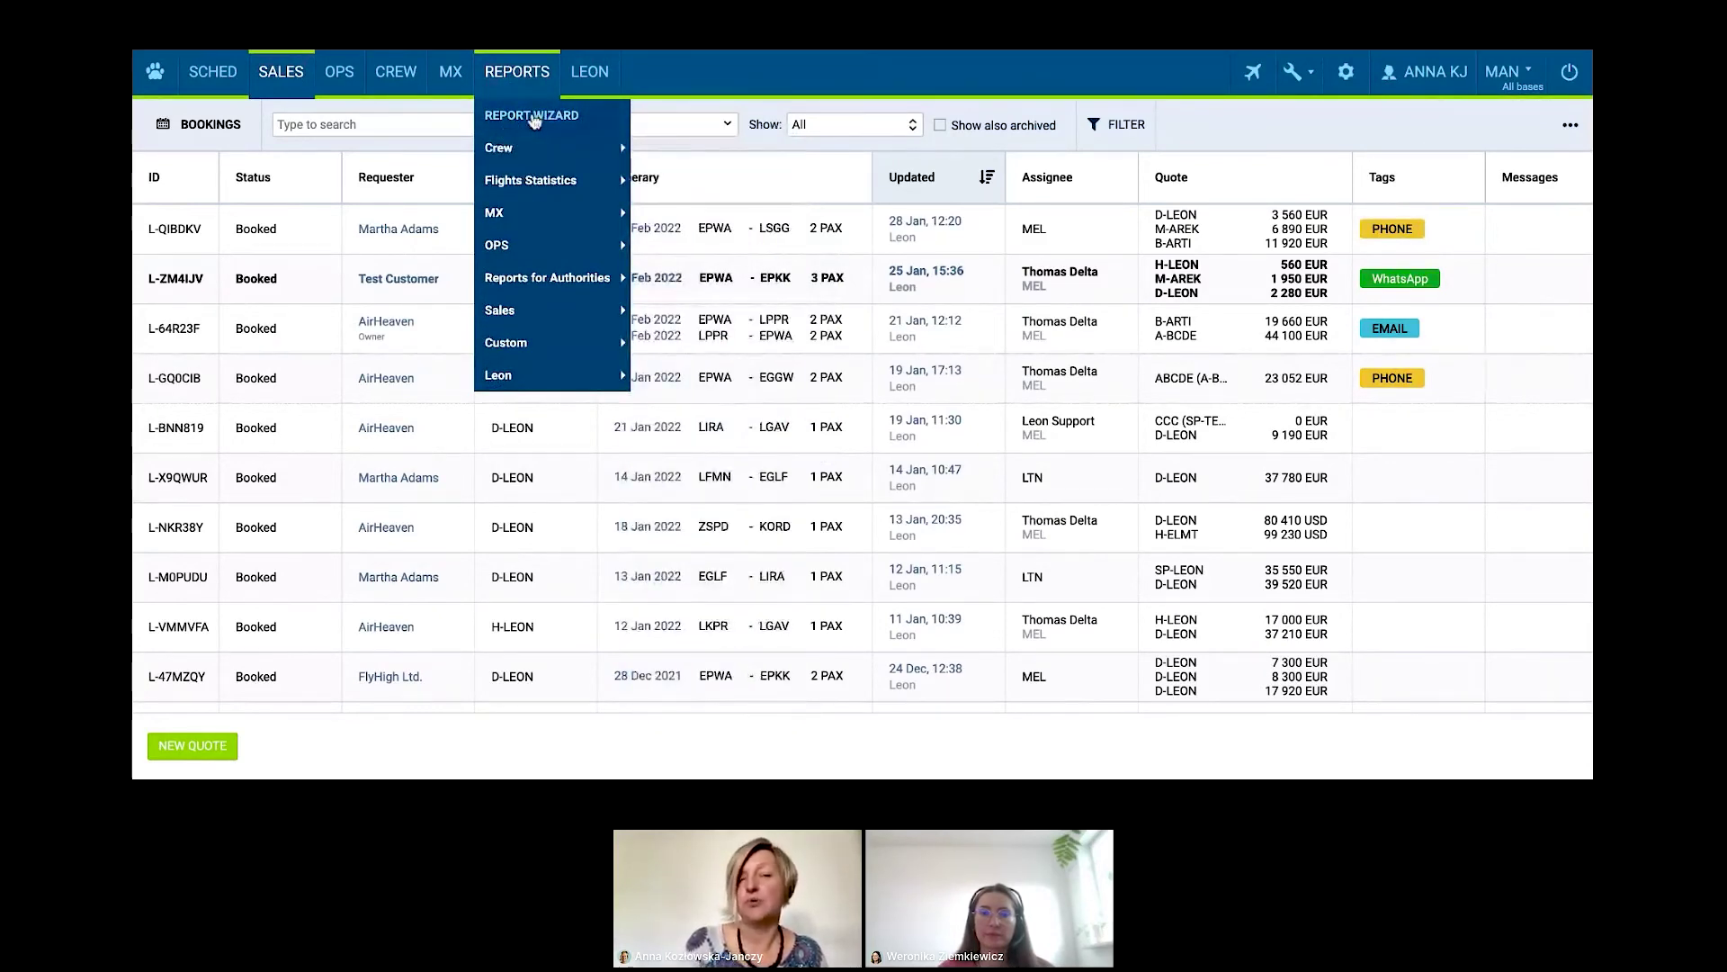
click(535, 121)
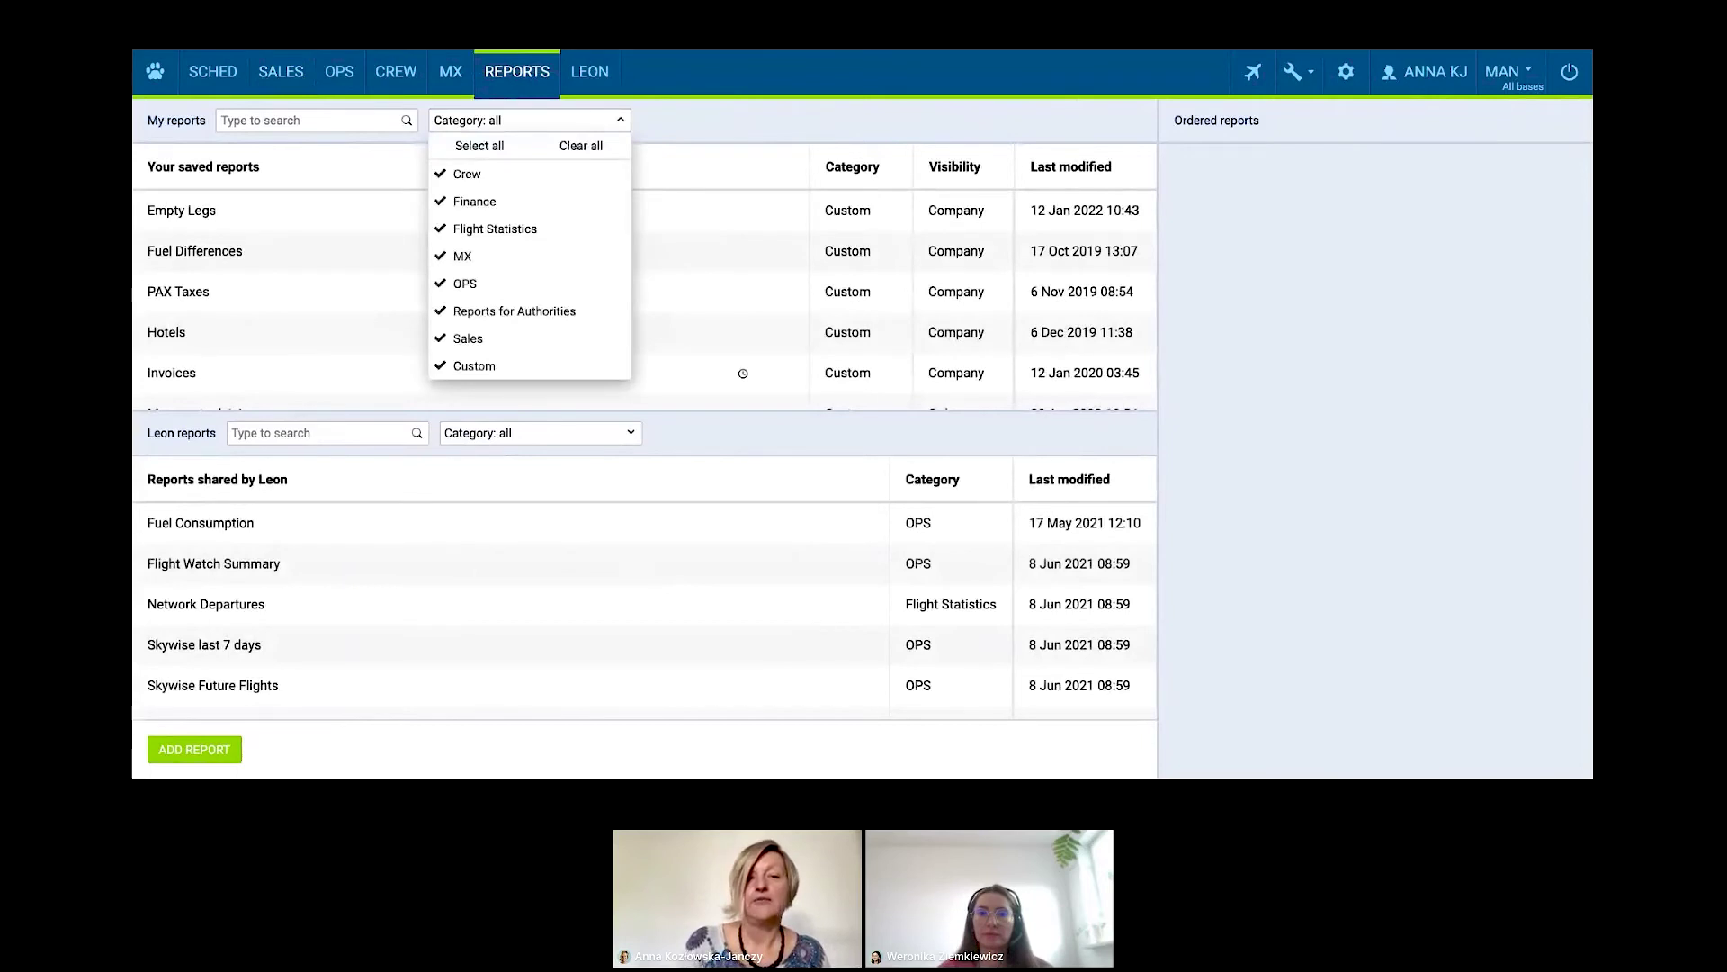
click(578, 145)
click(467, 338)
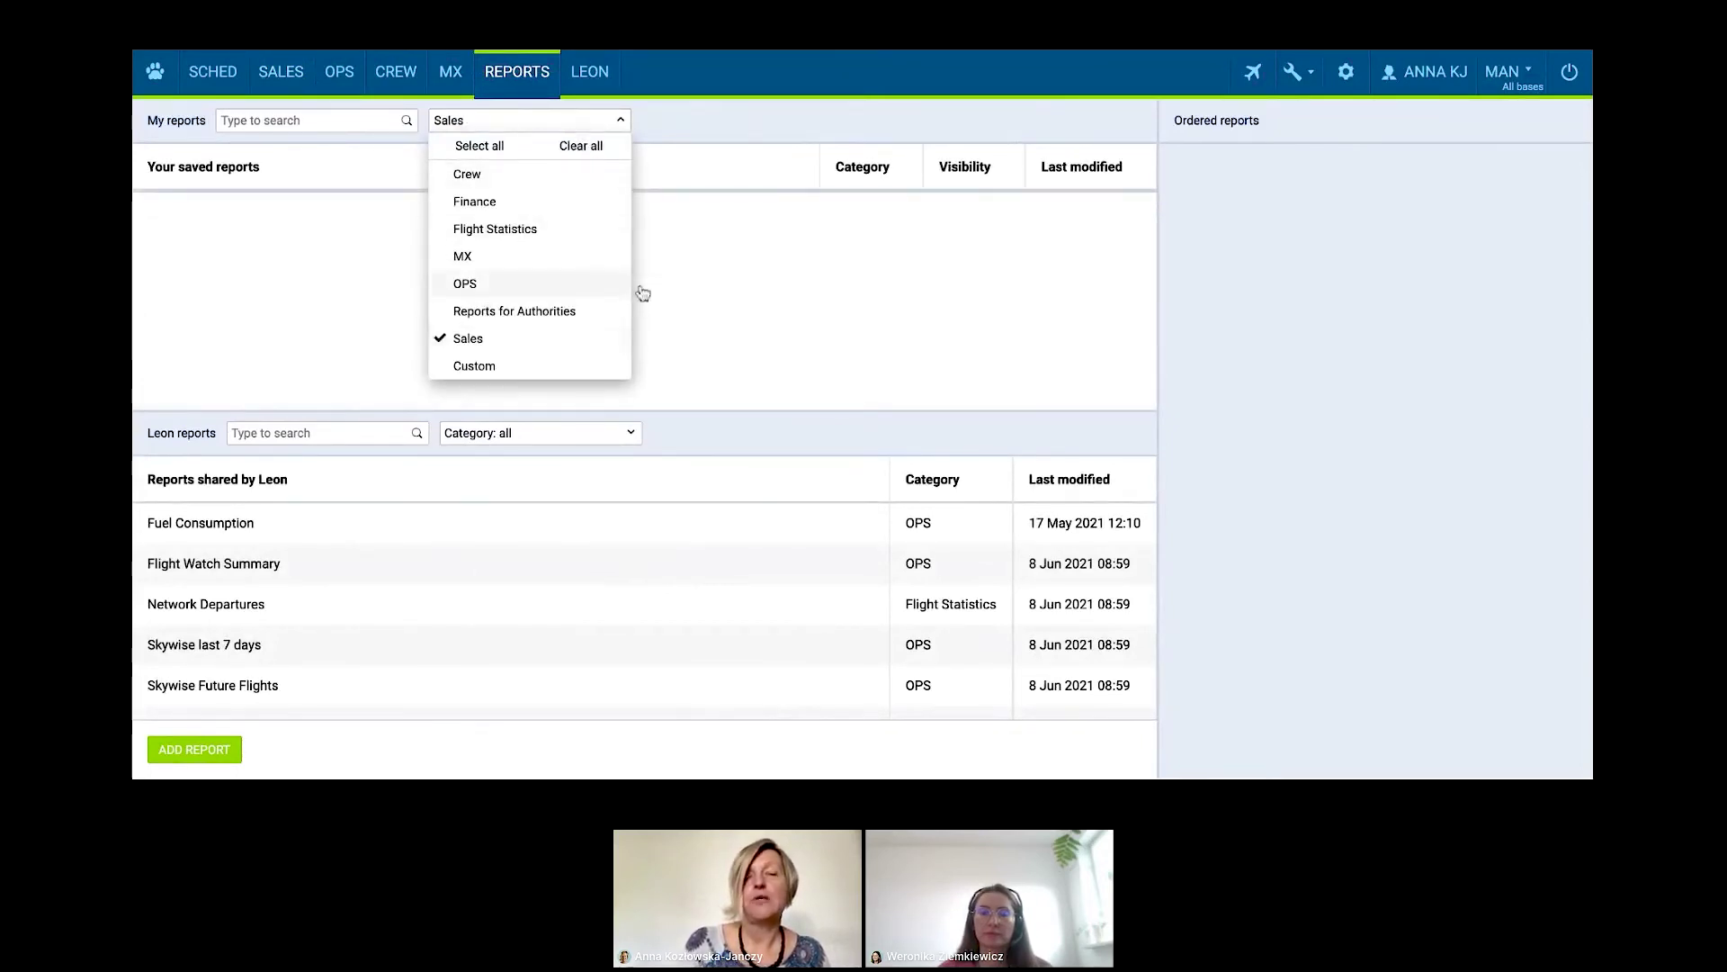
click(774, 292)
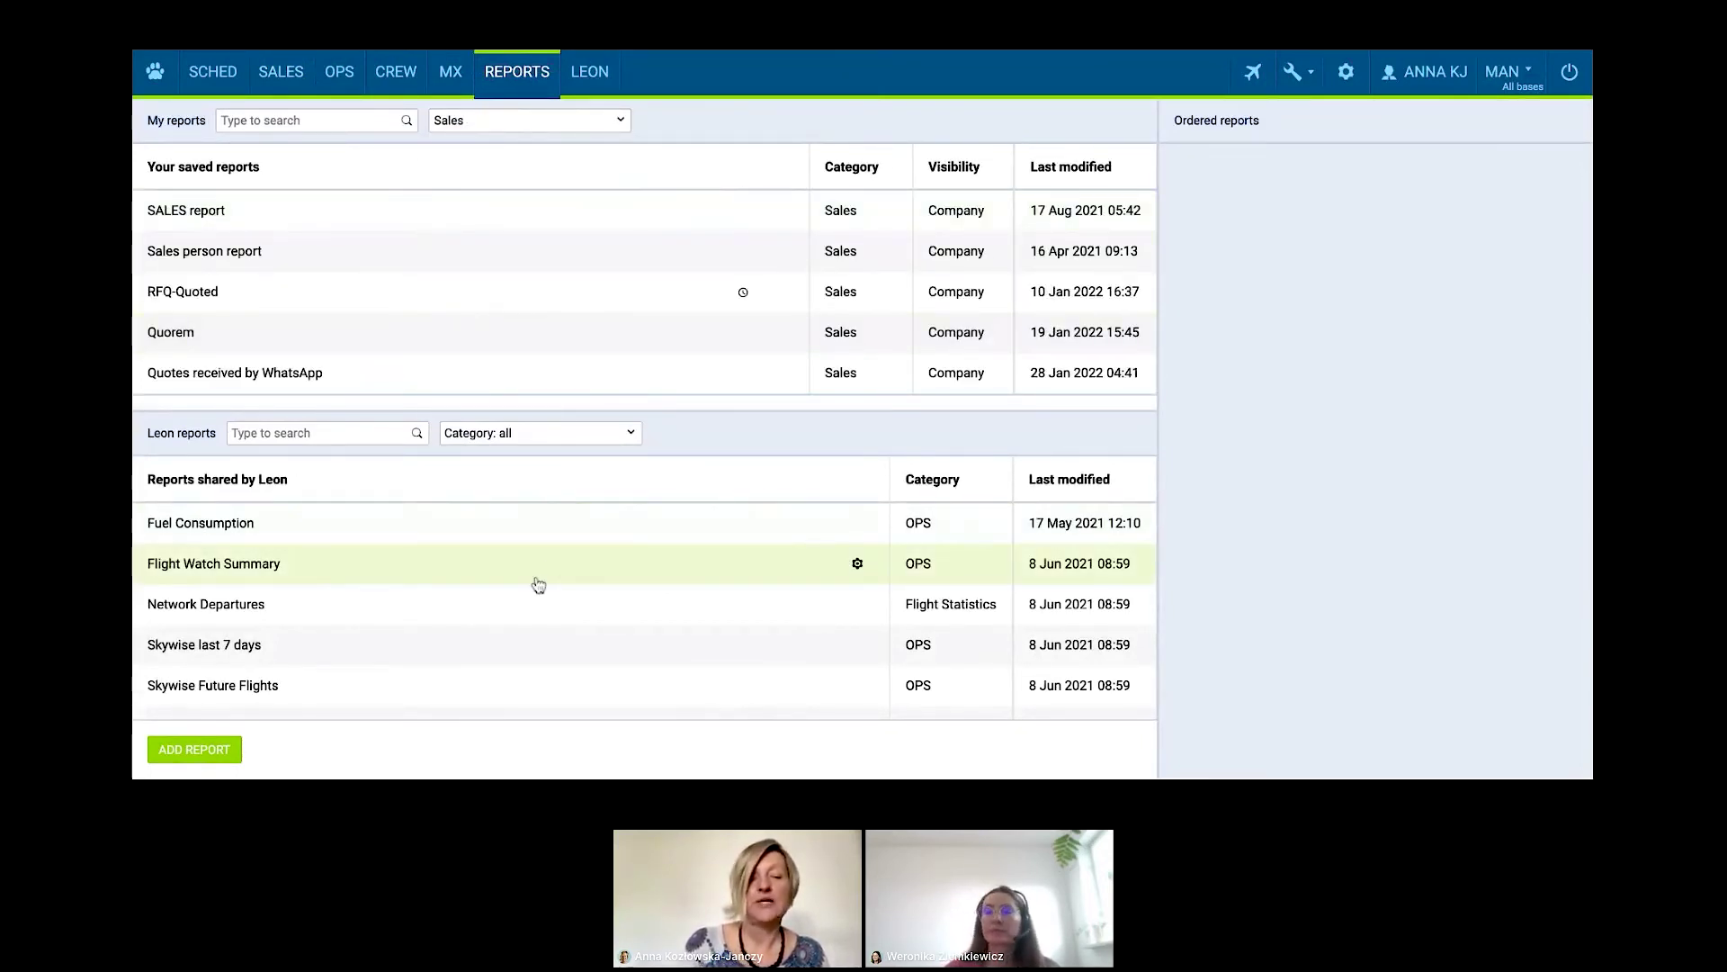
- Find the "Conversion by sales person" report among the reports shared by Leon and open it
scroll(537, 585, down, 5)
scroll(517, 641, down, 2)
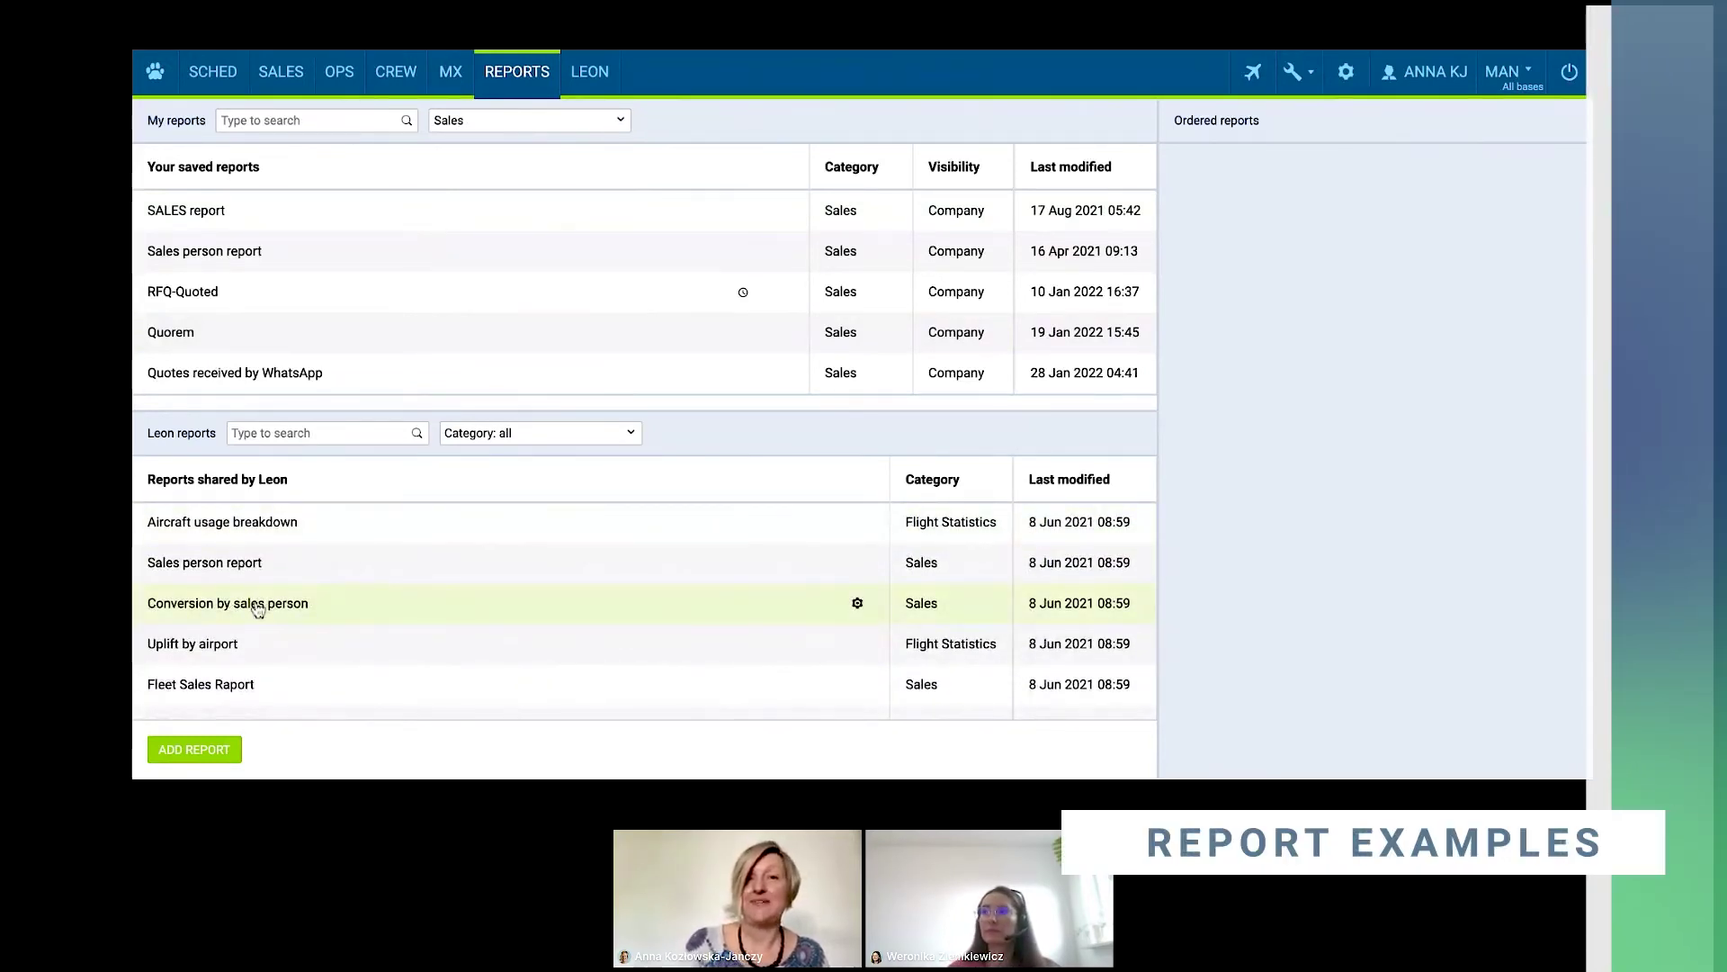
click(258, 609)
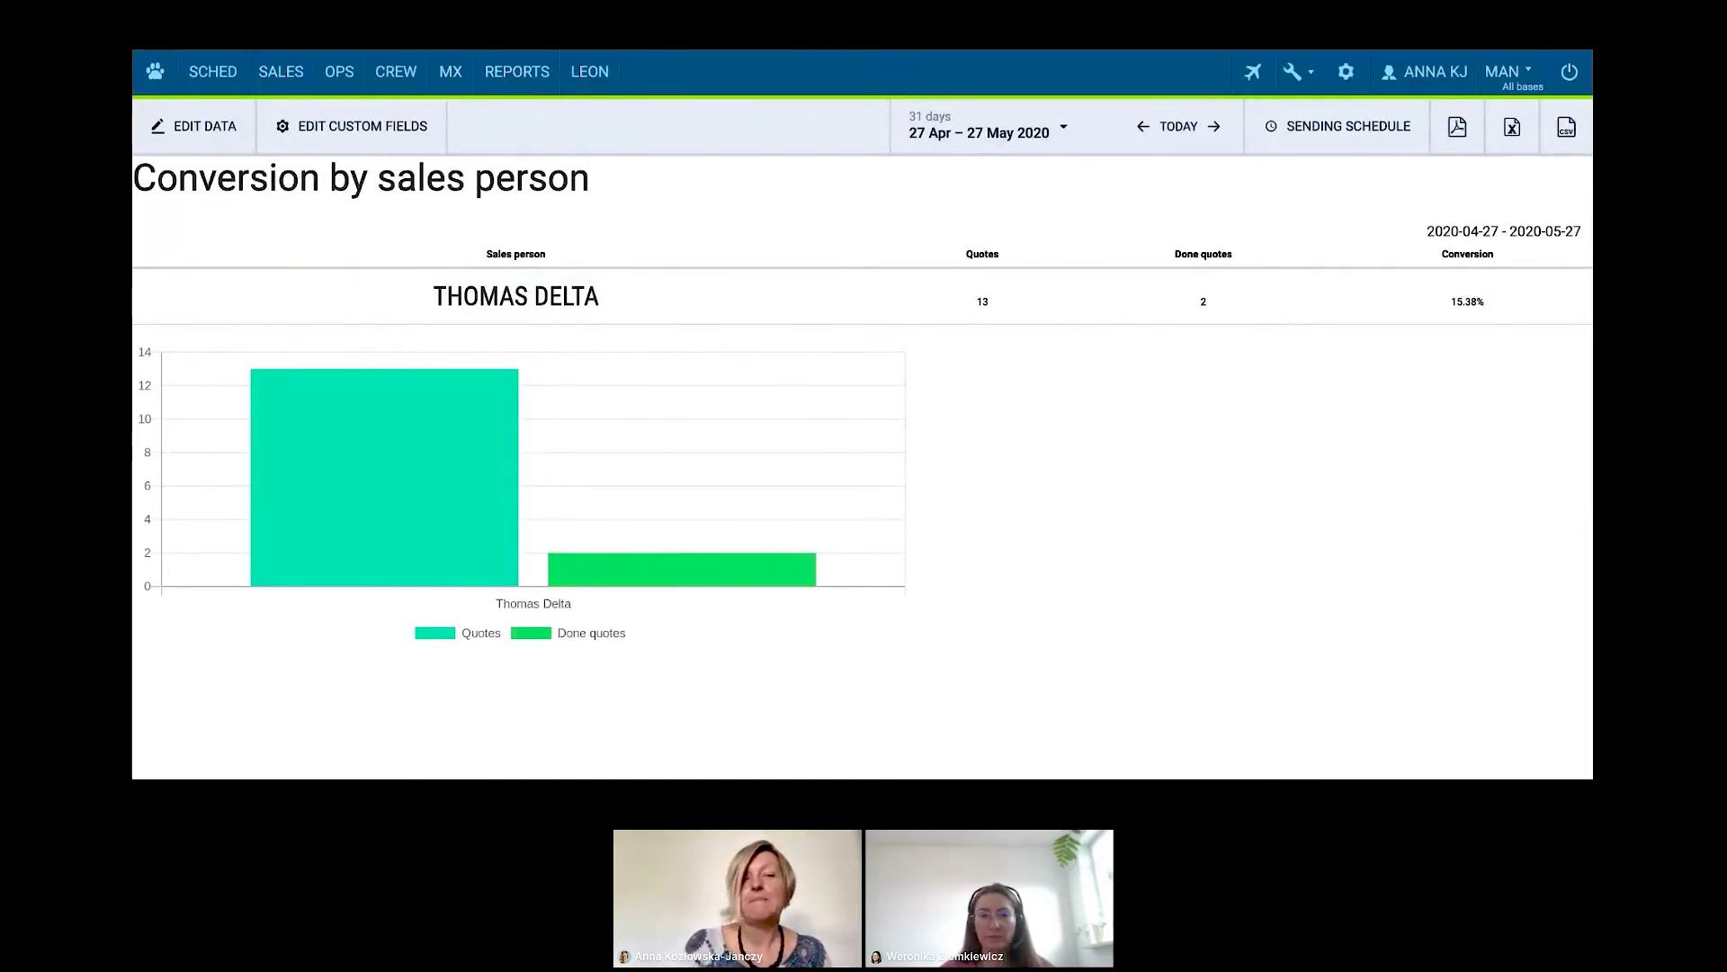
- Return to the Report Wizard and create a new report with the scope Quote and the category Sales
click(517, 89)
click(522, 115)
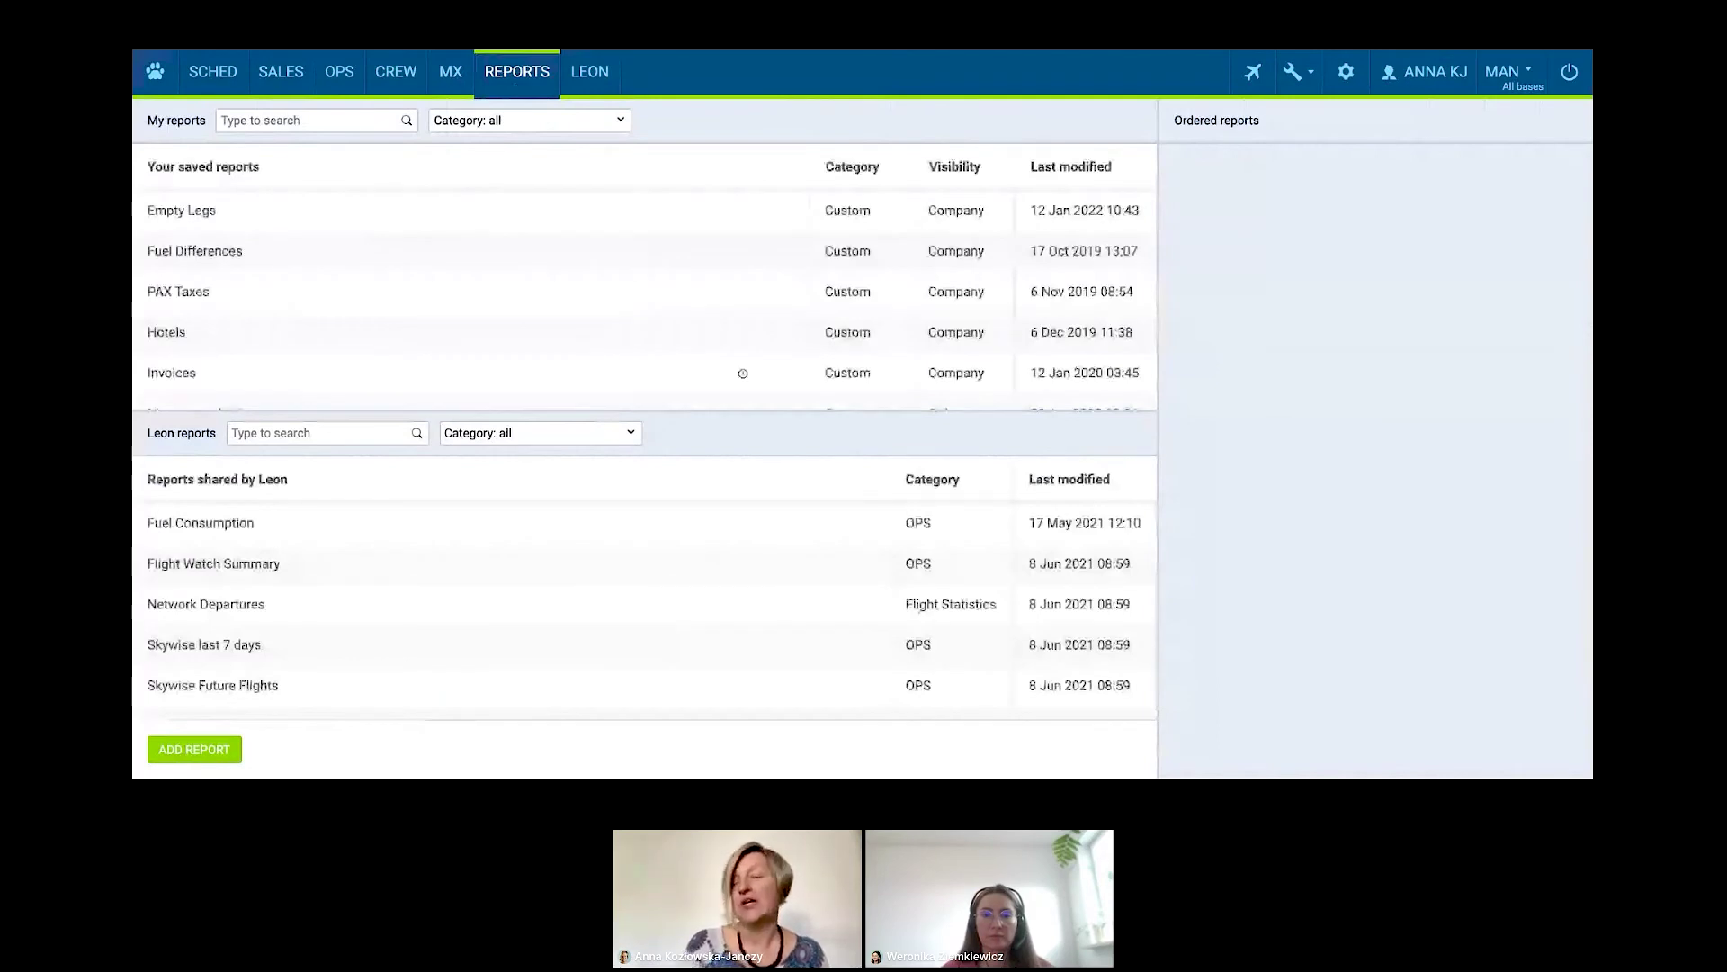
click(217, 739)
click(822, 378)
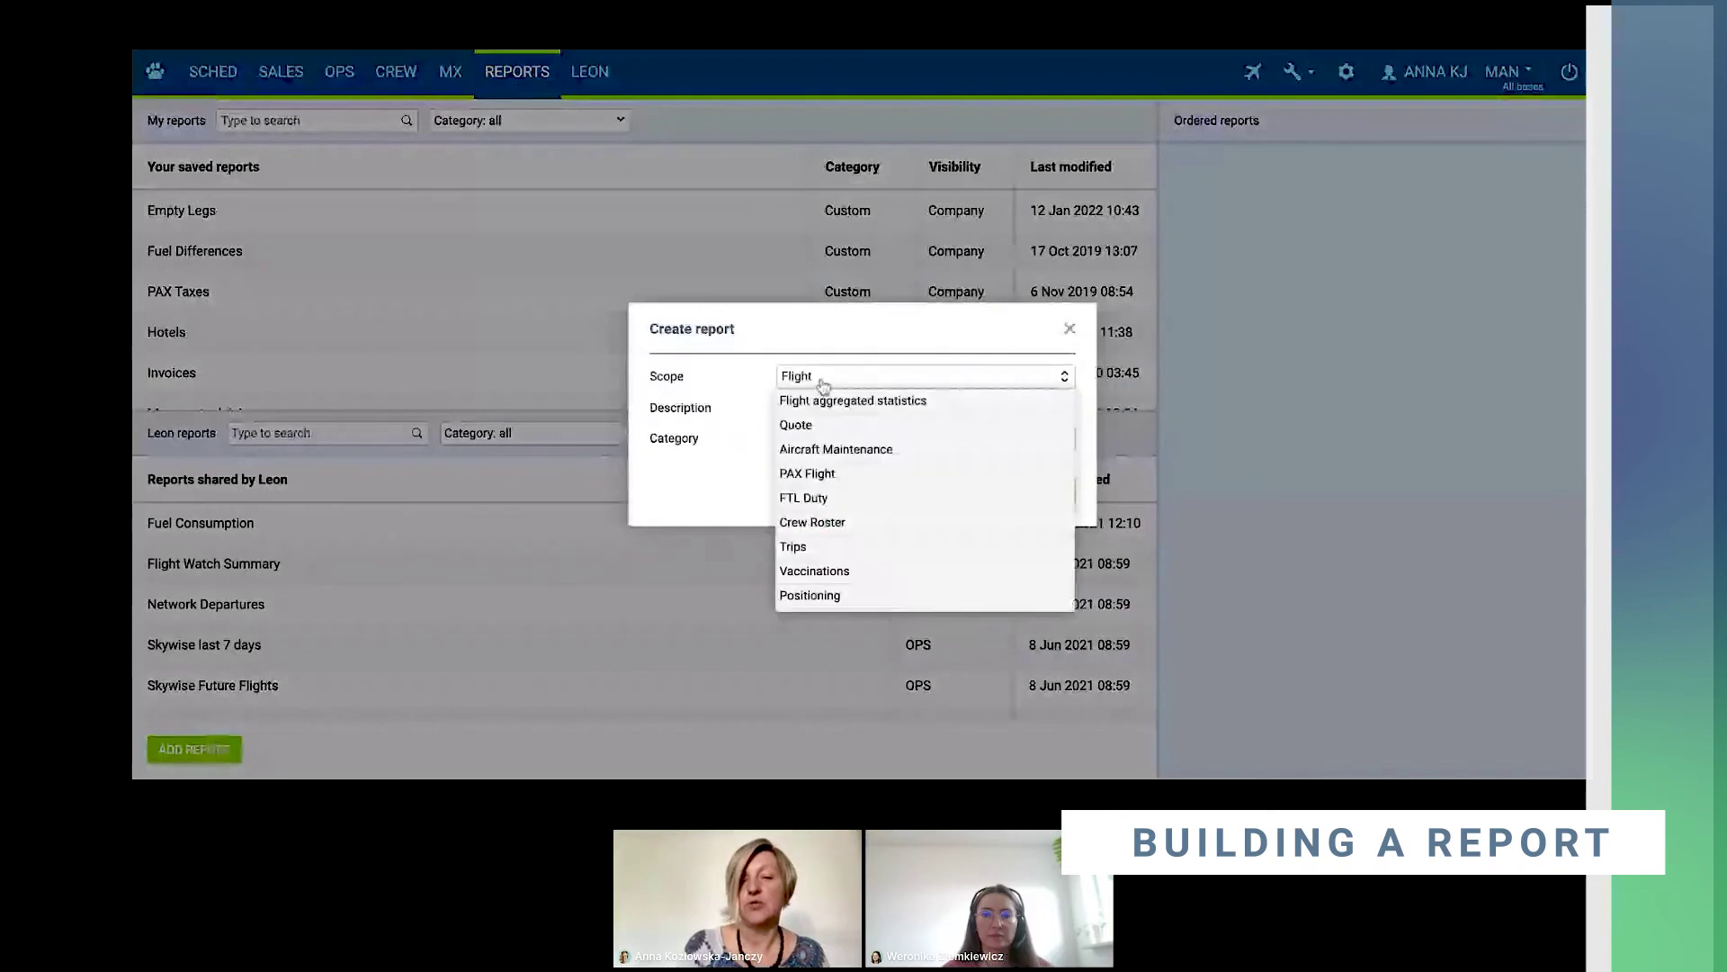
click(795, 425)
click(846, 439)
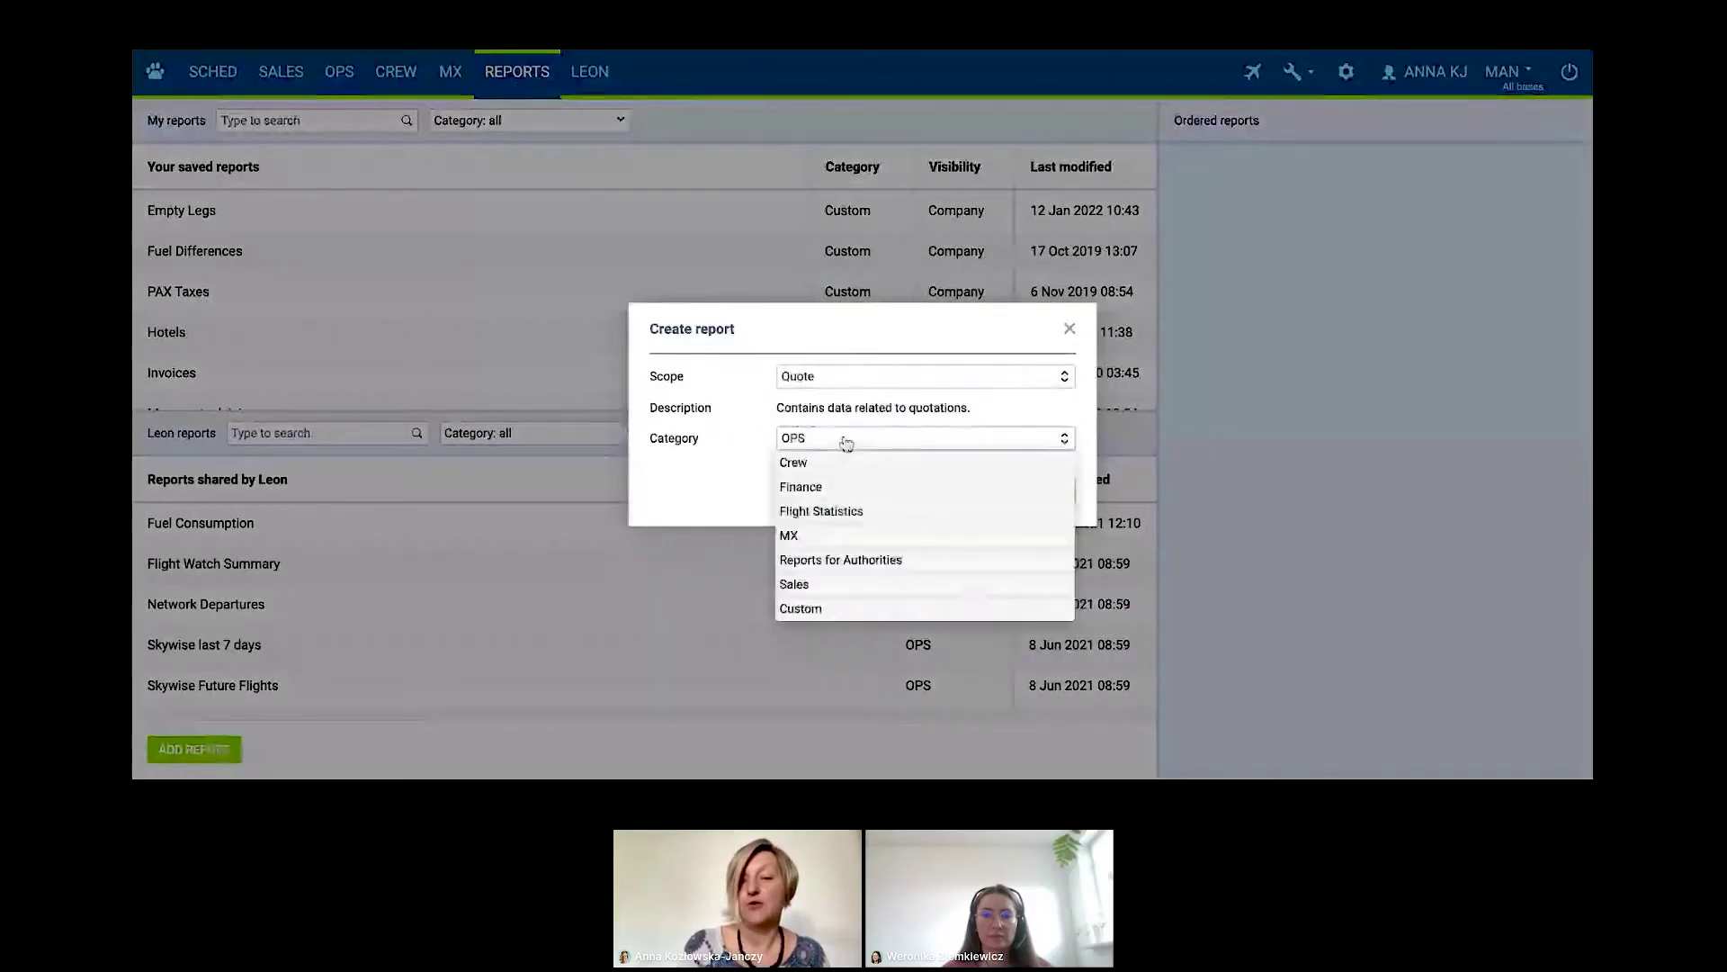
click(831, 589)
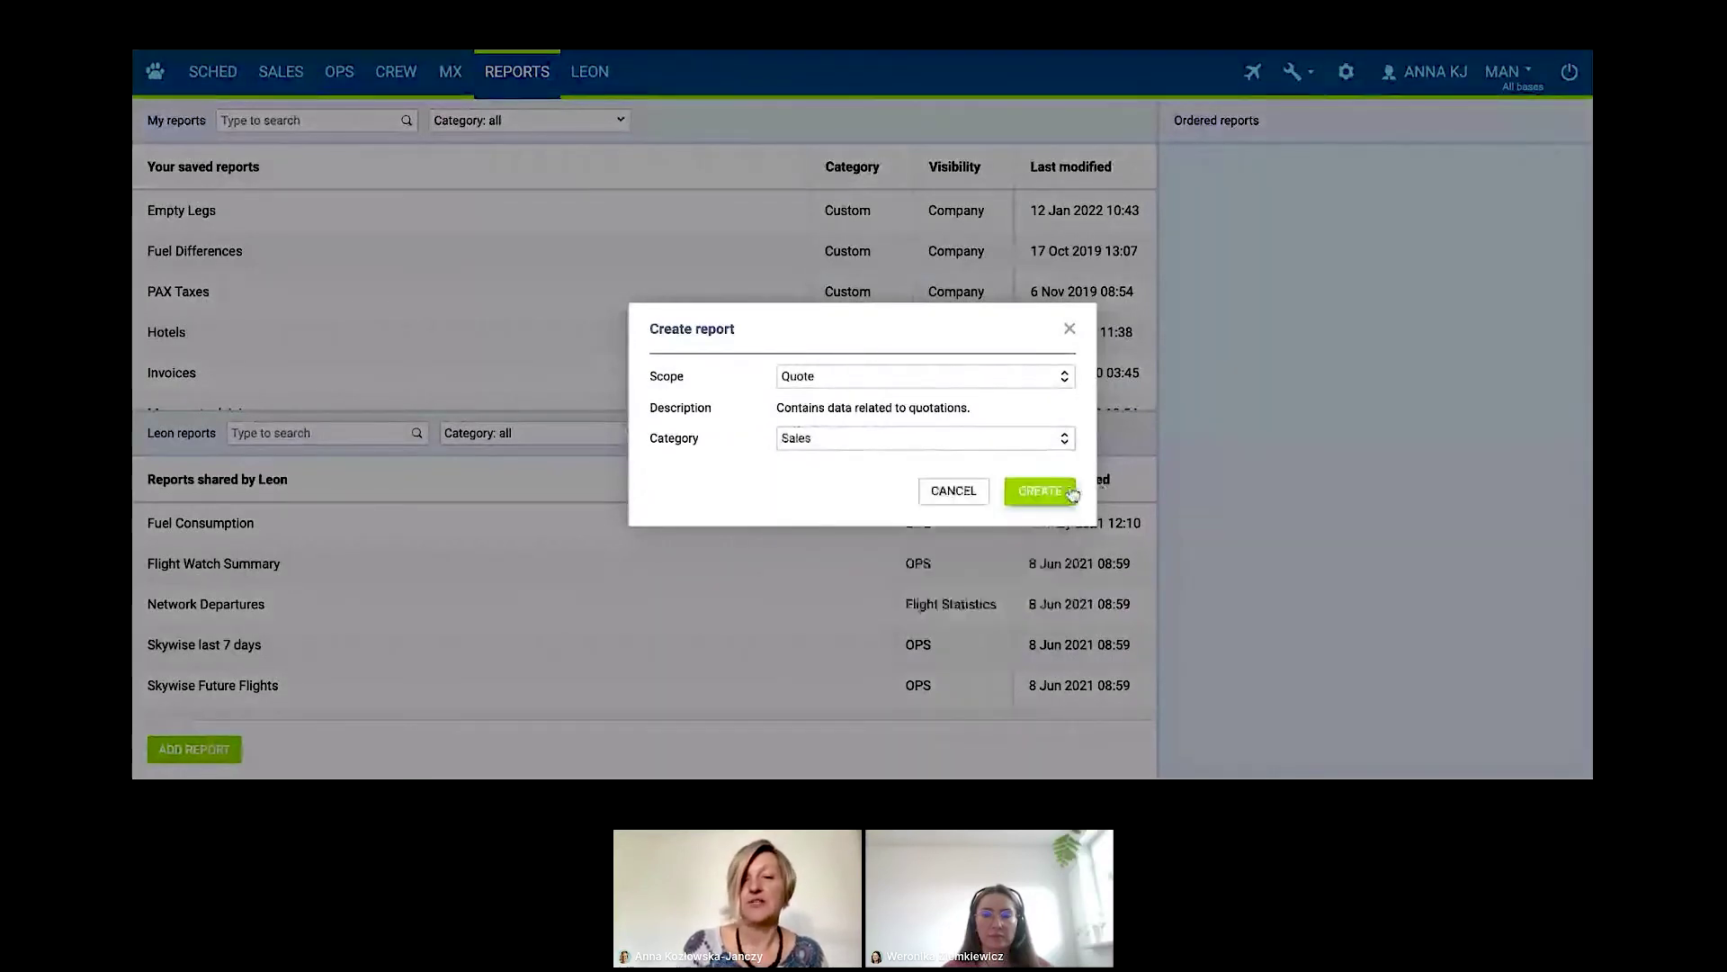
click(1039, 491)
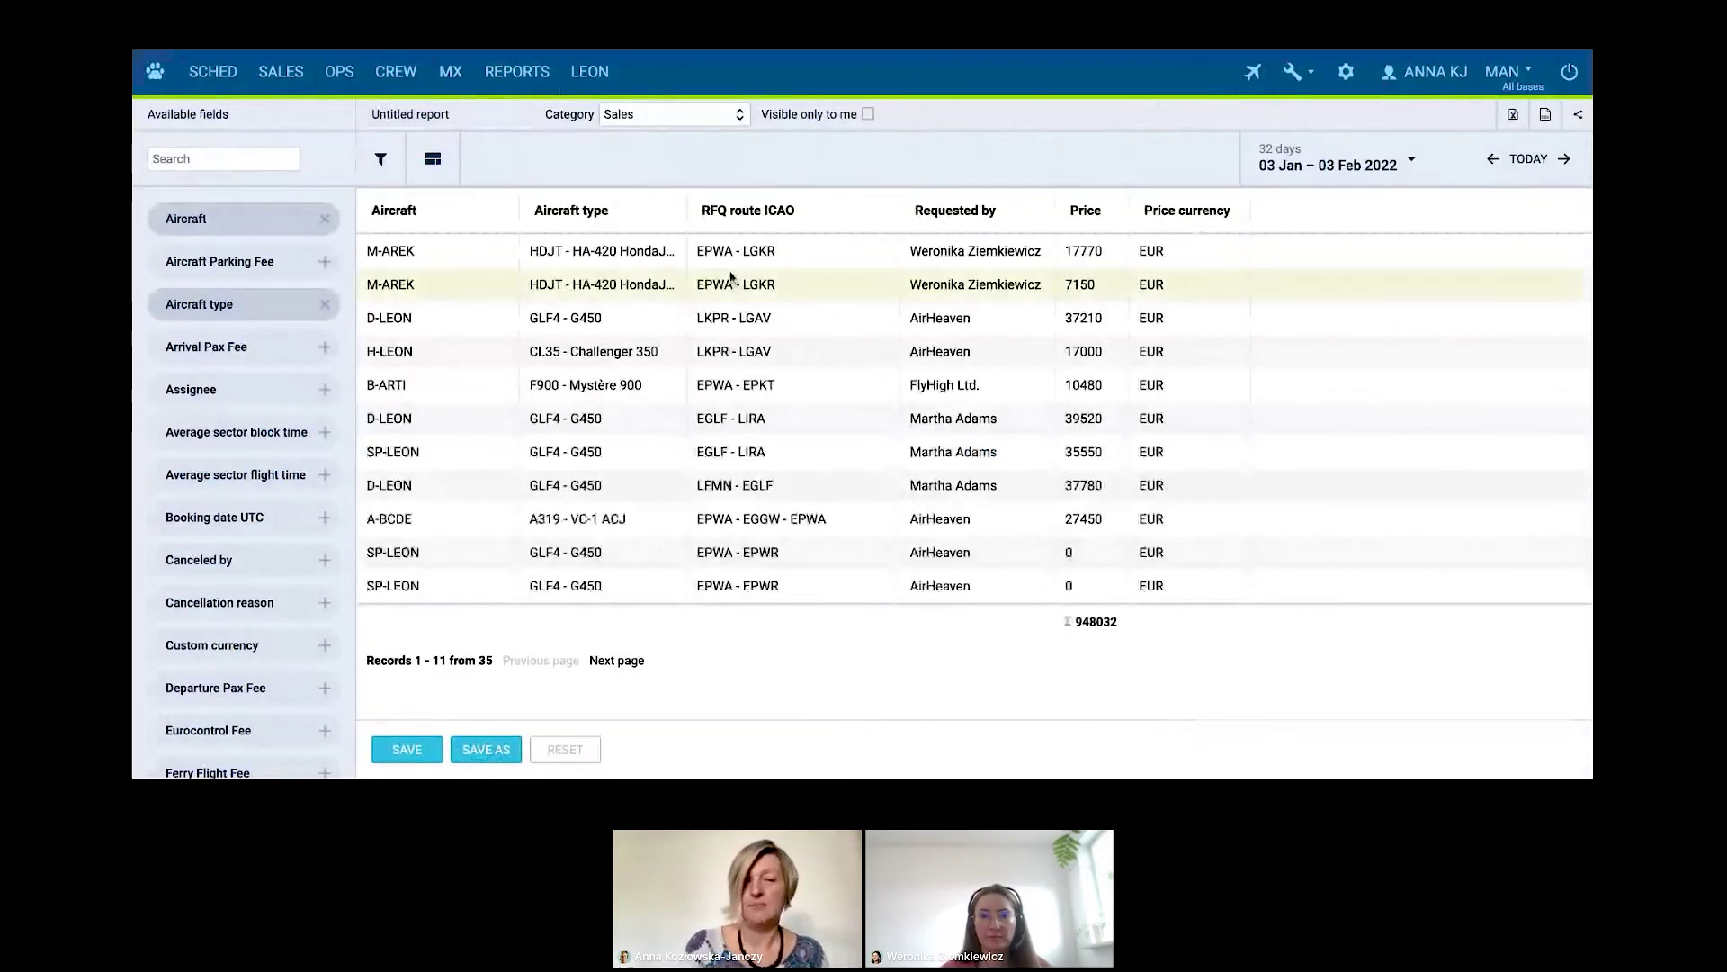
- Rearrange the new report's columns so that Requested by comes first, ahead of Aircraft
click(433, 163)
mouse_move(804, 216)
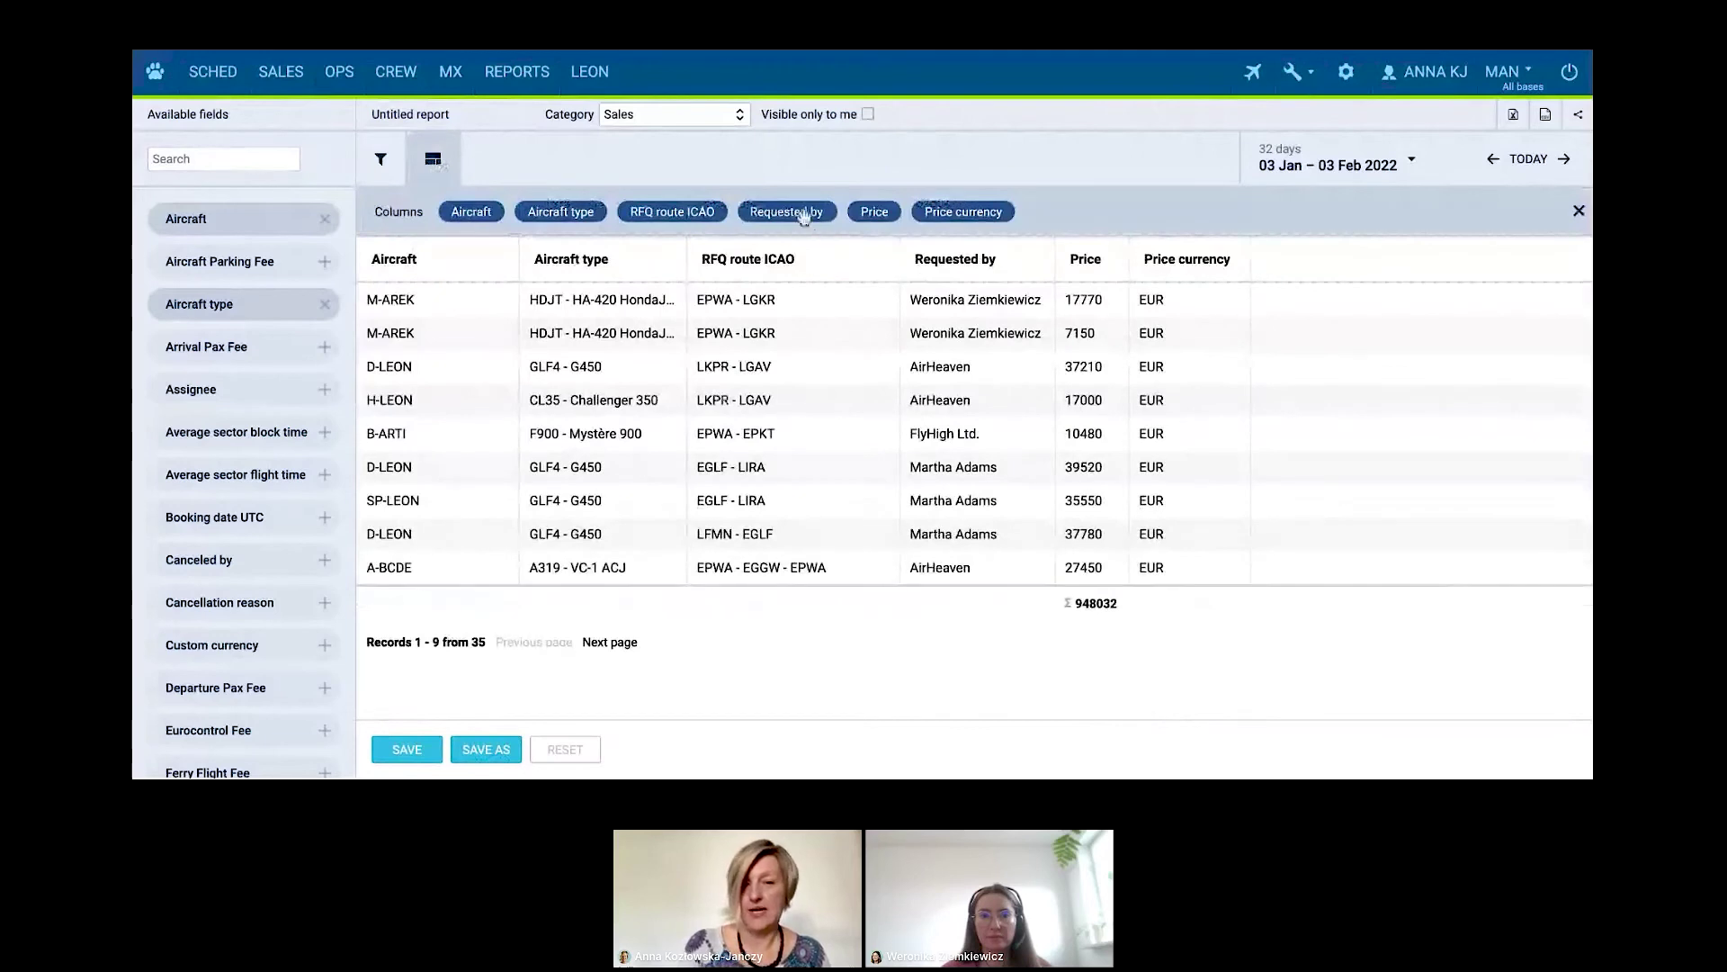
drag(803, 216, 504, 216)
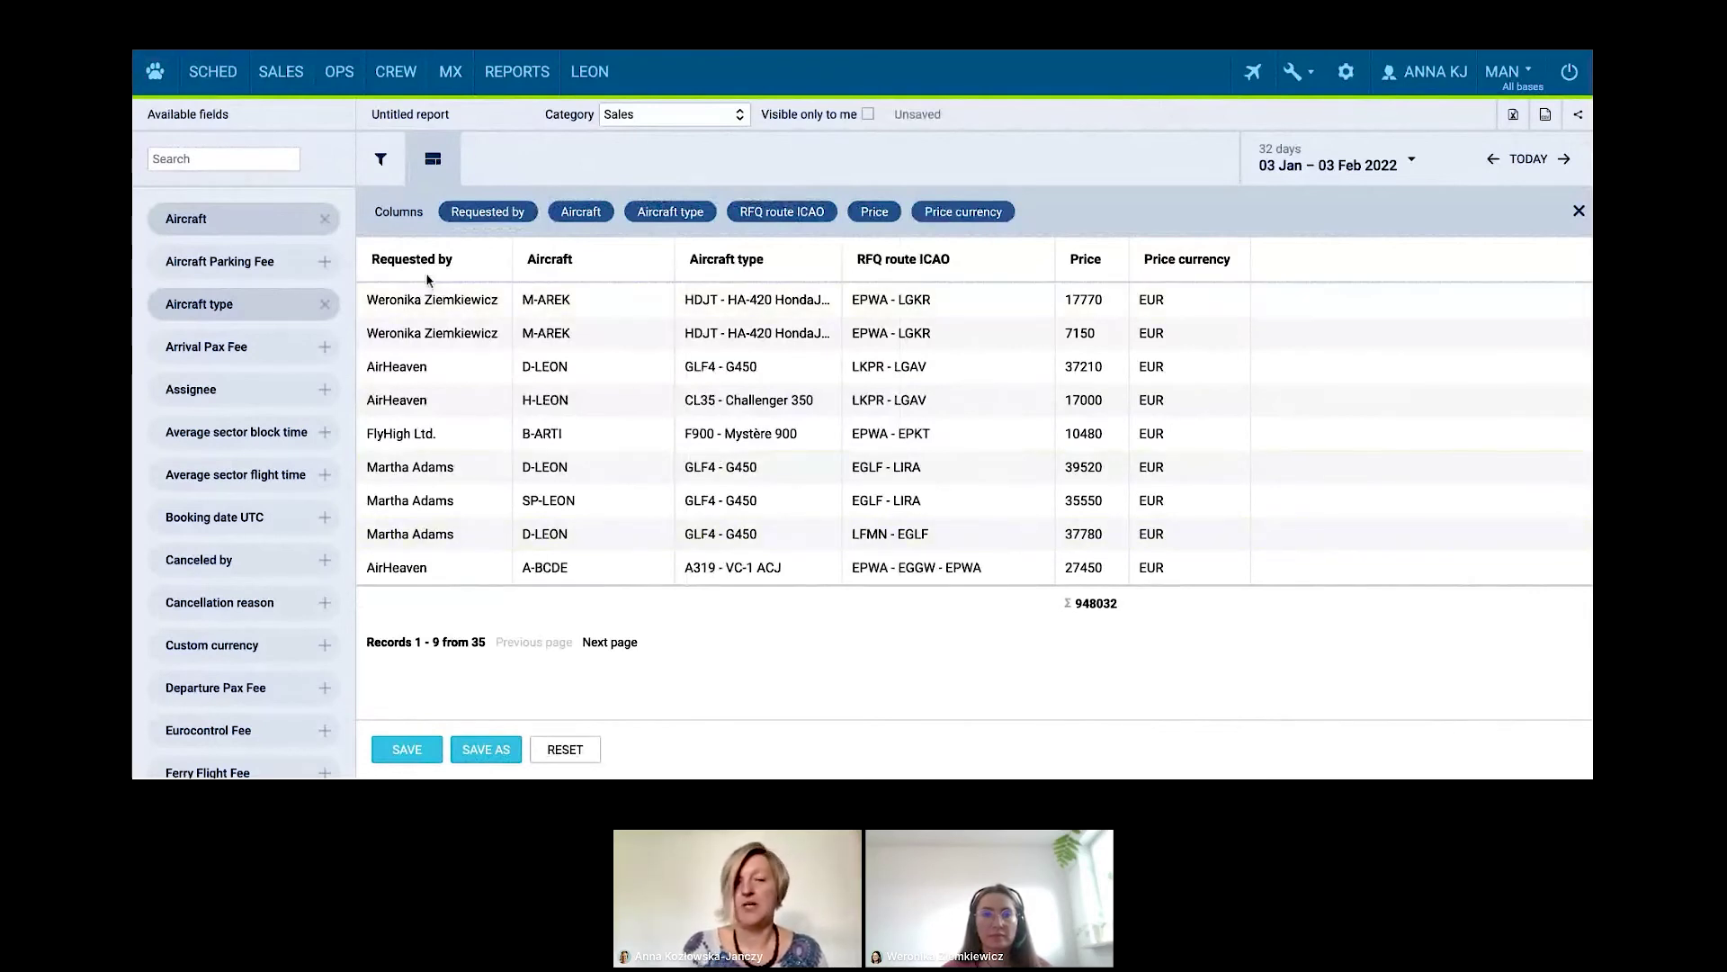
- Find the Tags field, add it as a column to the untitled quote report and refresh the report data
click(191, 159)
text(ta)
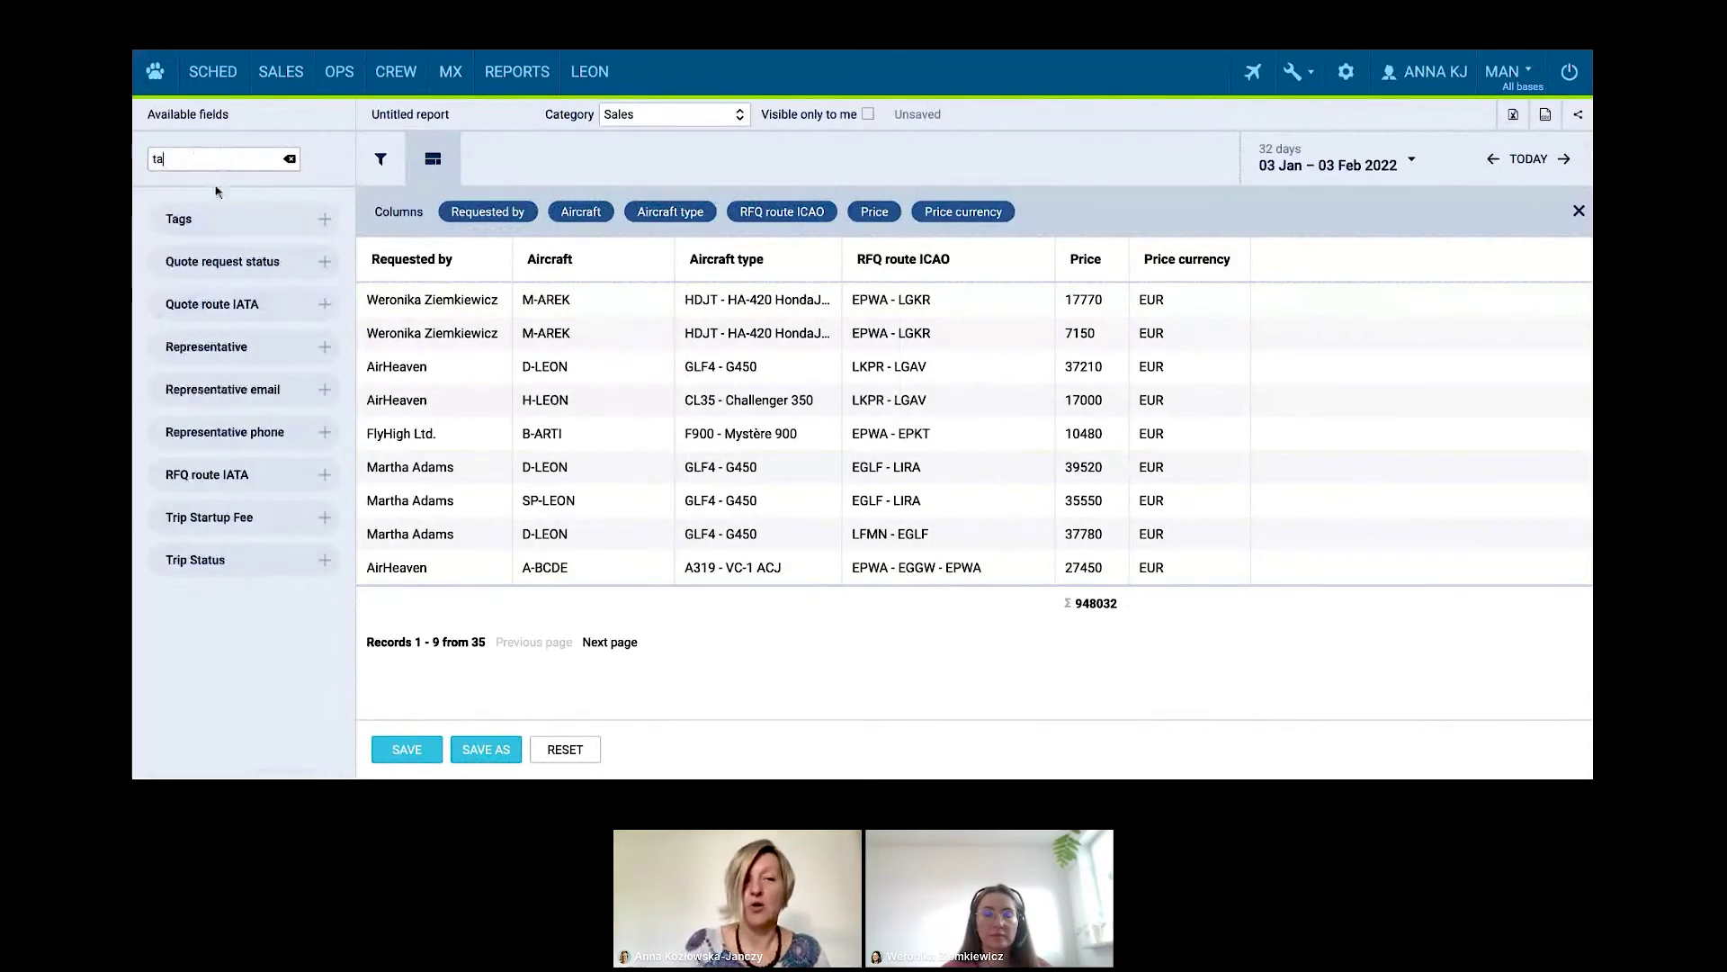
click(327, 219)
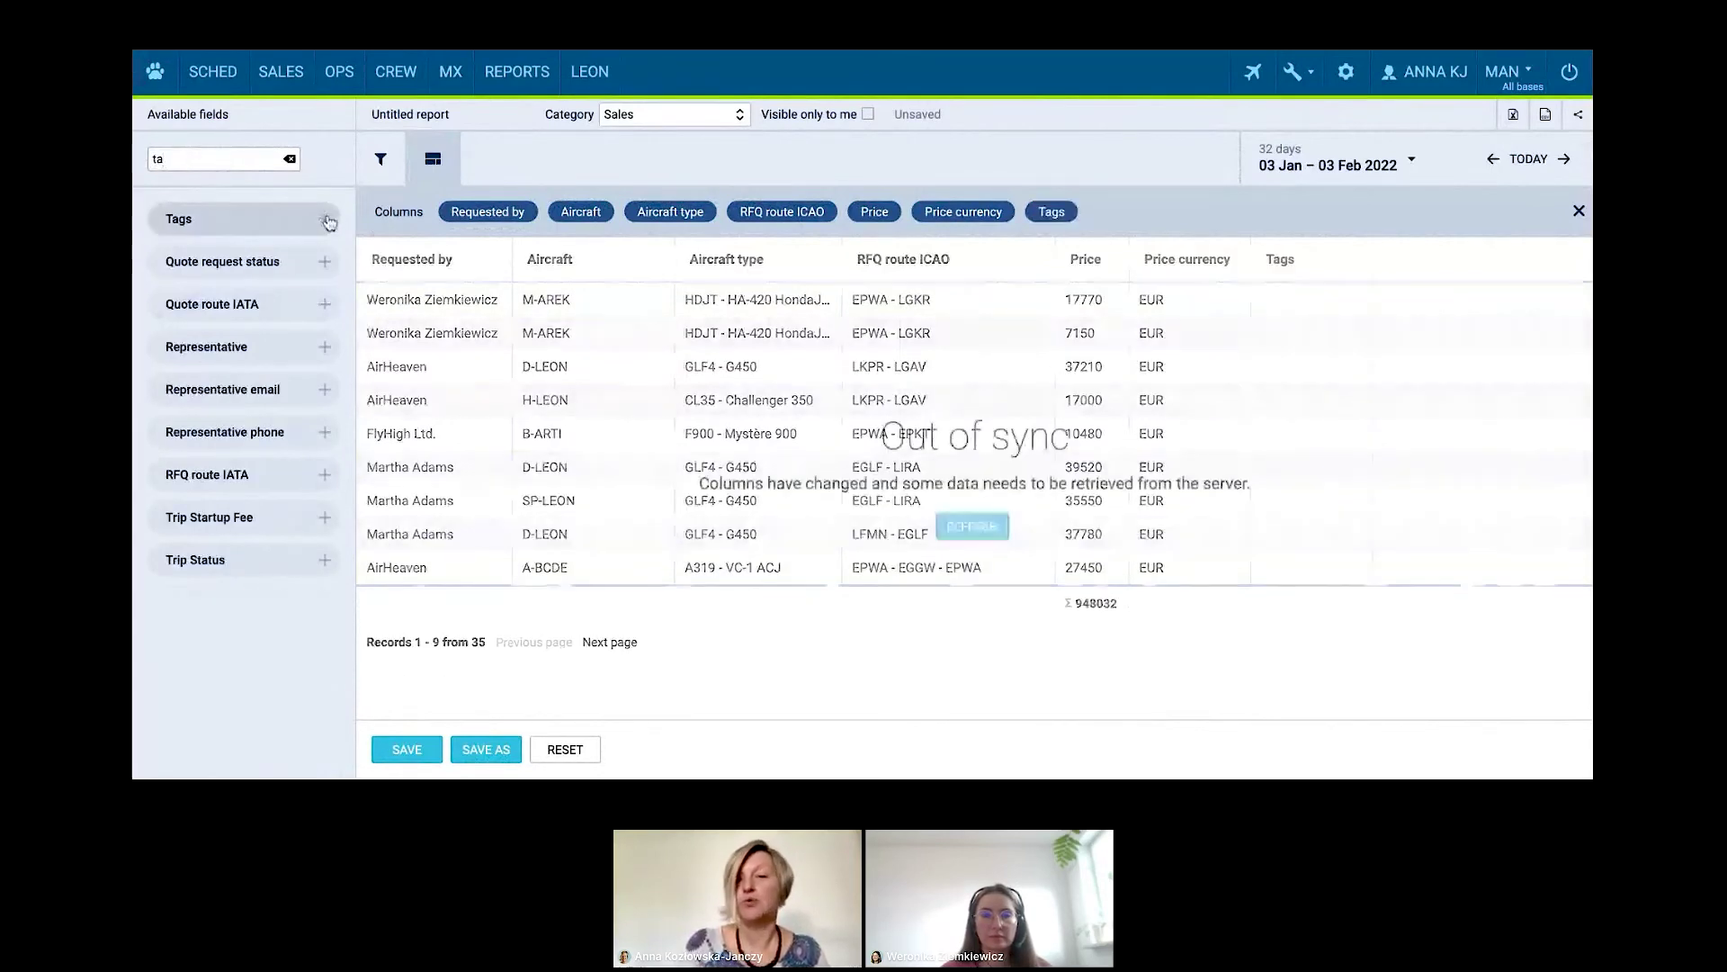
click(960, 528)
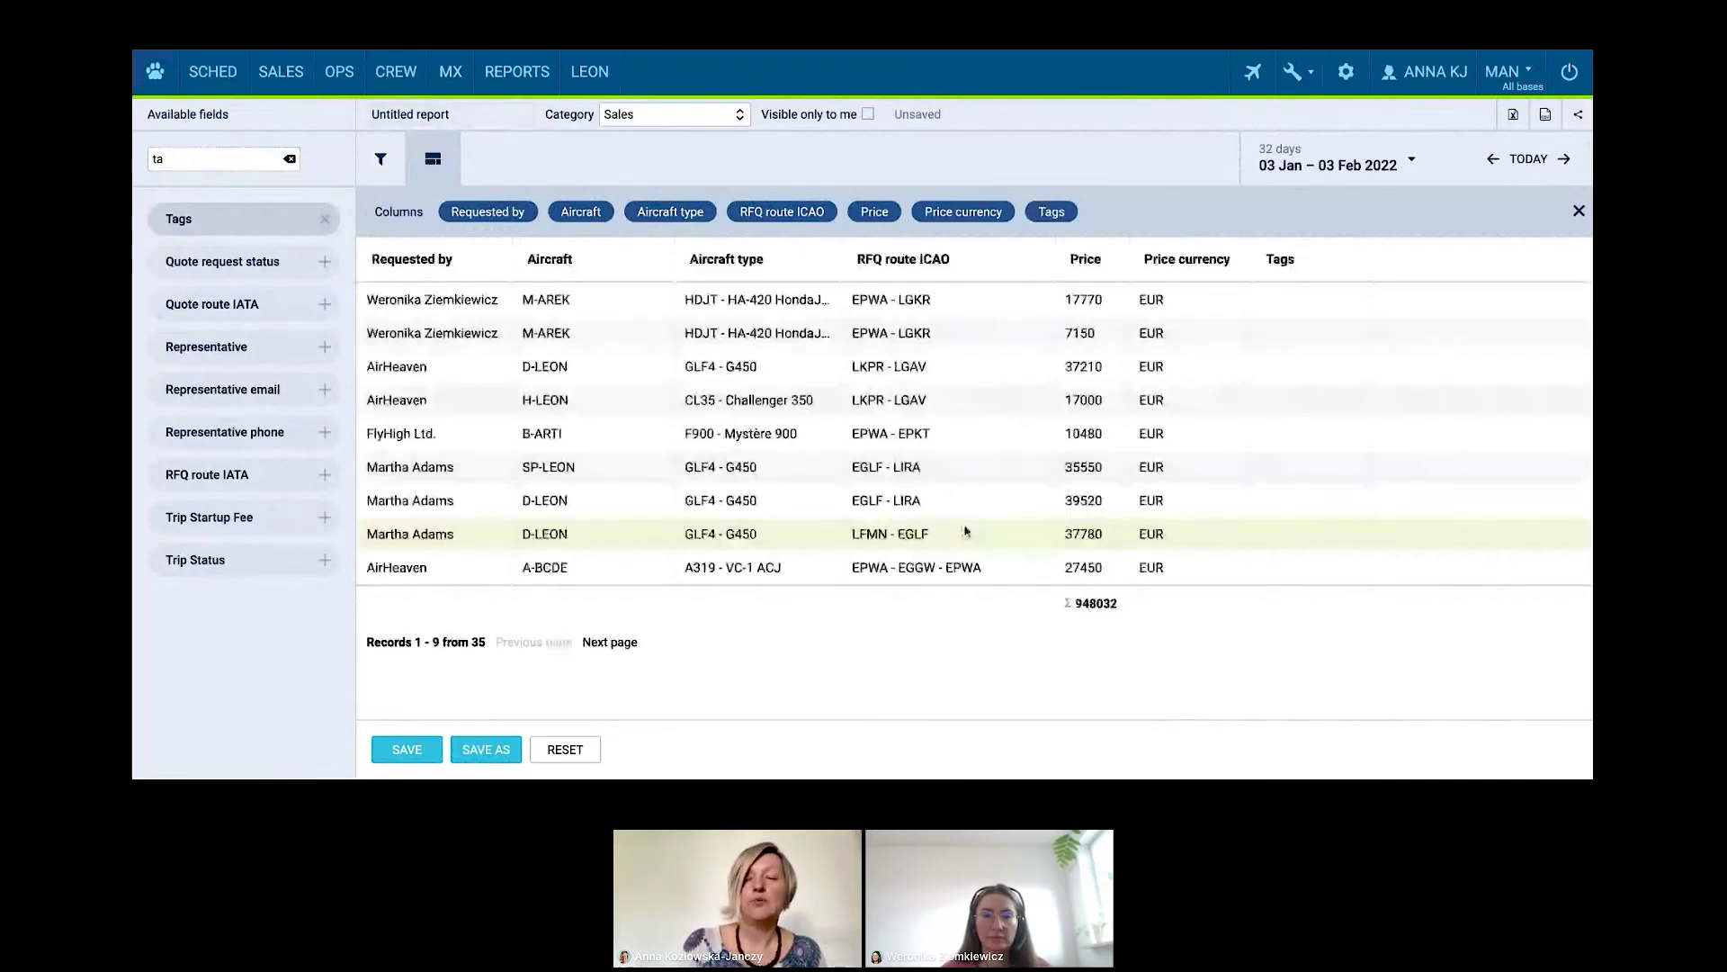
- Set the report's date range to 31 Jan – 28 Feb 2022
click(1412, 160)
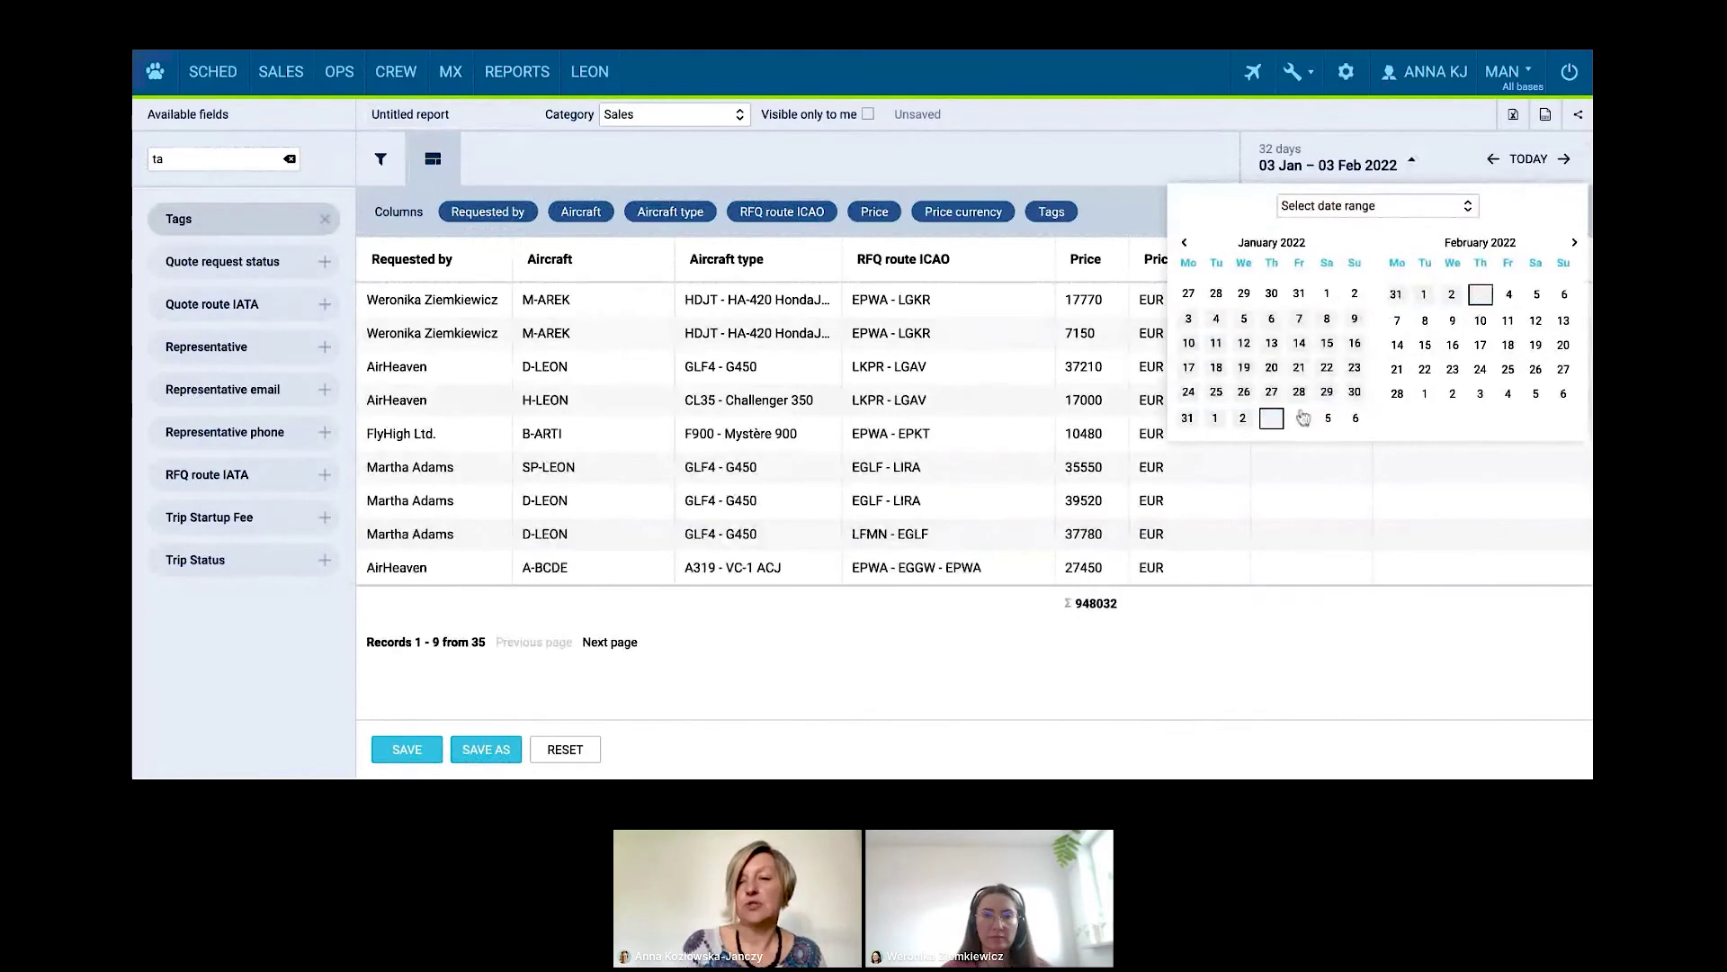
click(1418, 304)
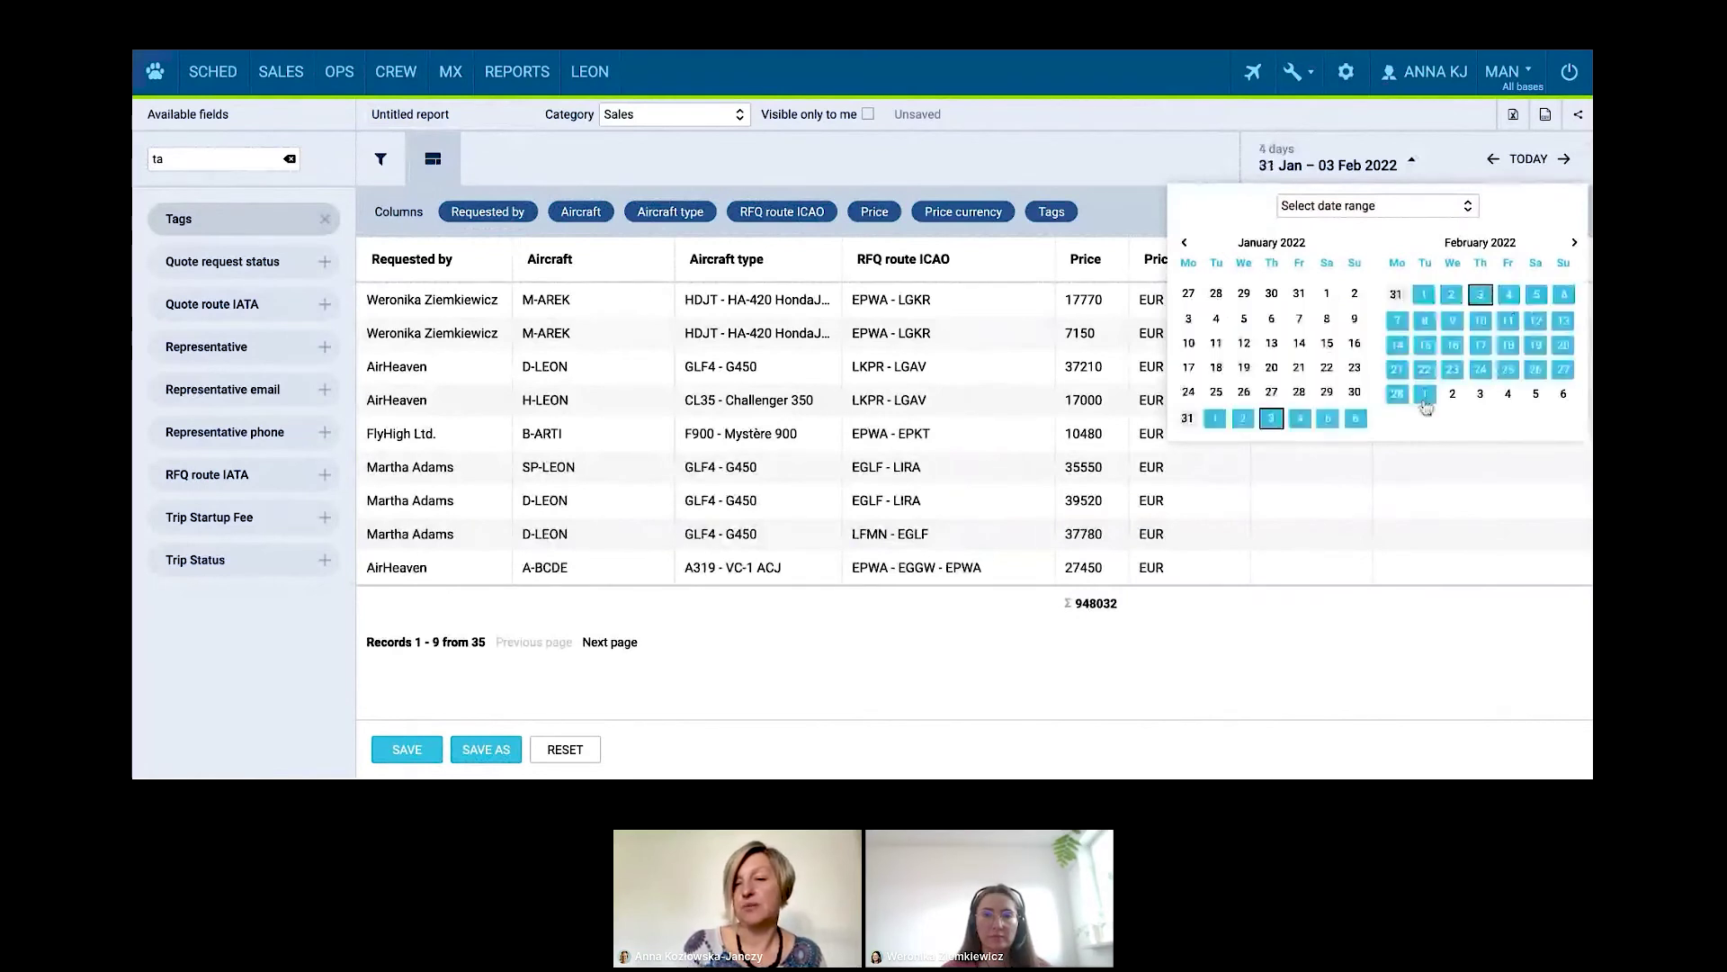
click(1397, 396)
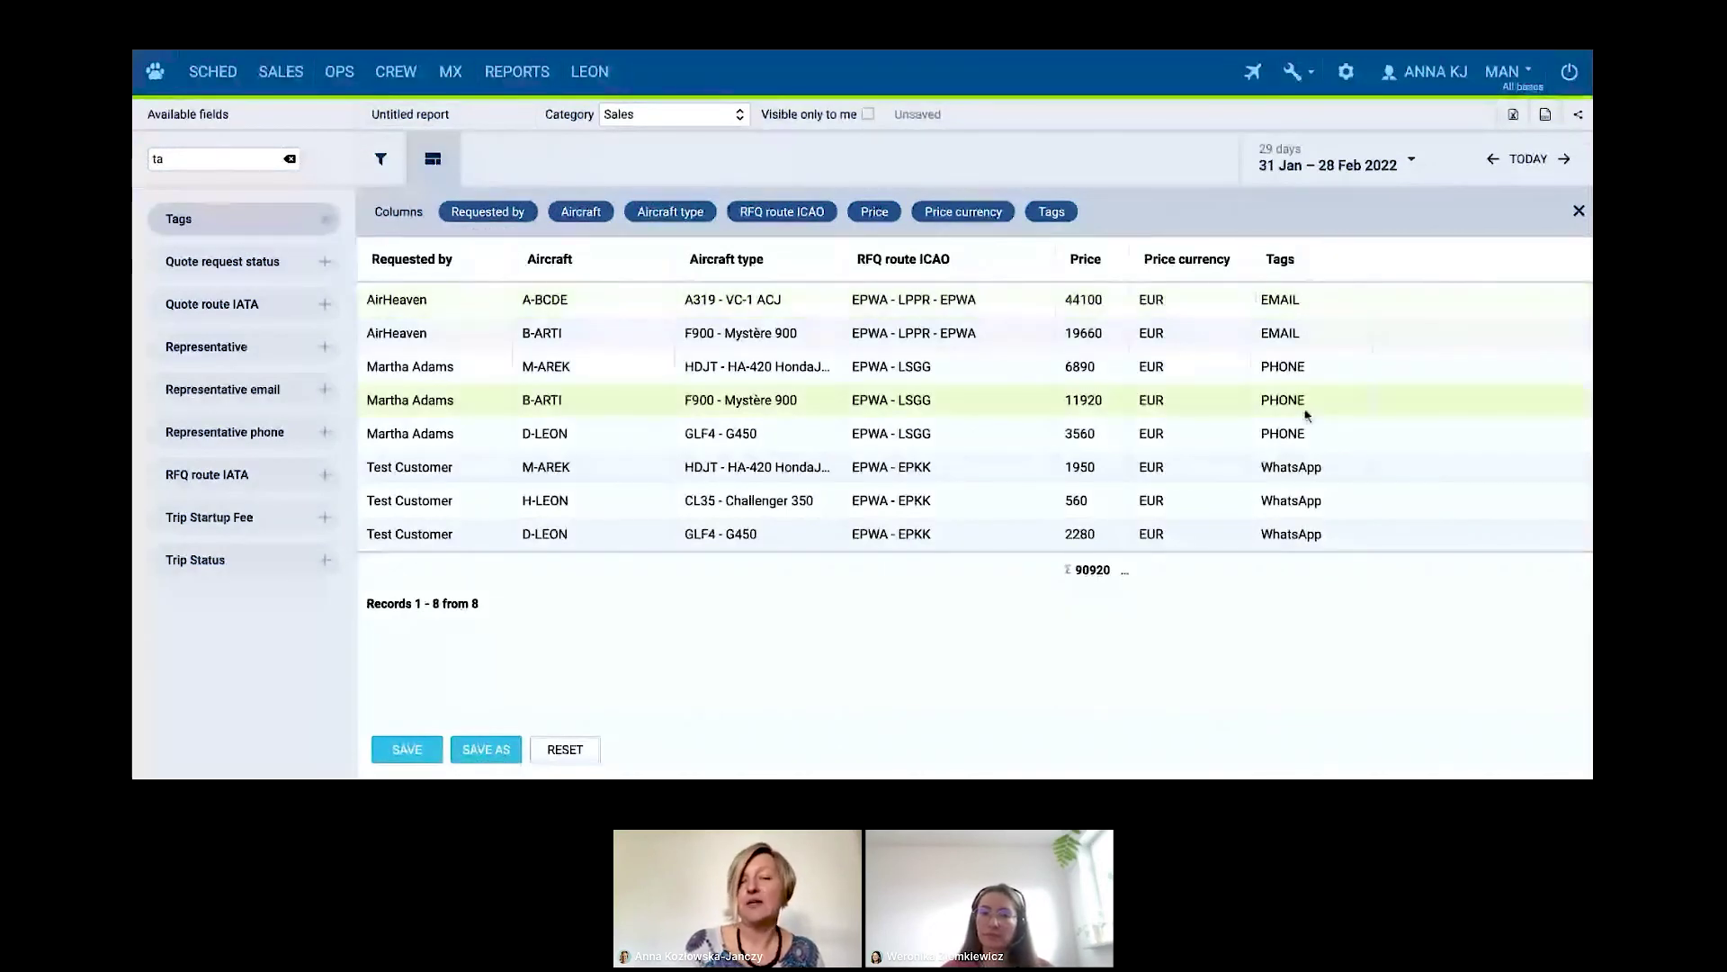
- Add a "Tags include" filter with the value EMAIL to the report and apply it
click(380, 161)
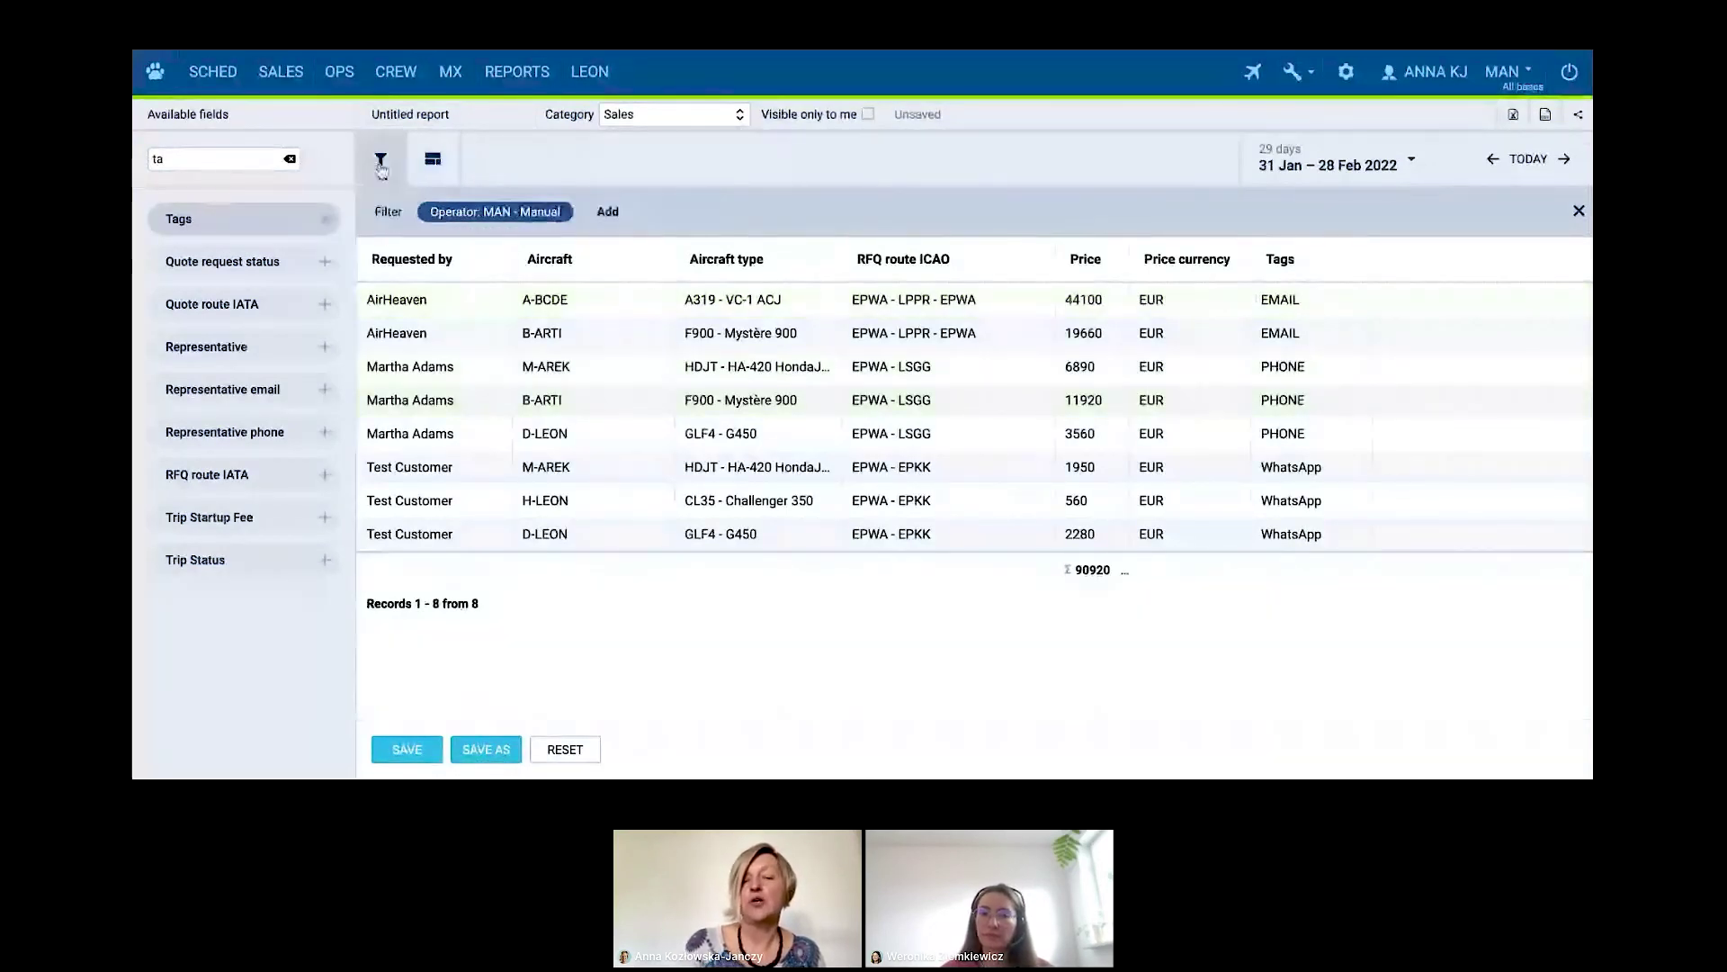
click(608, 212)
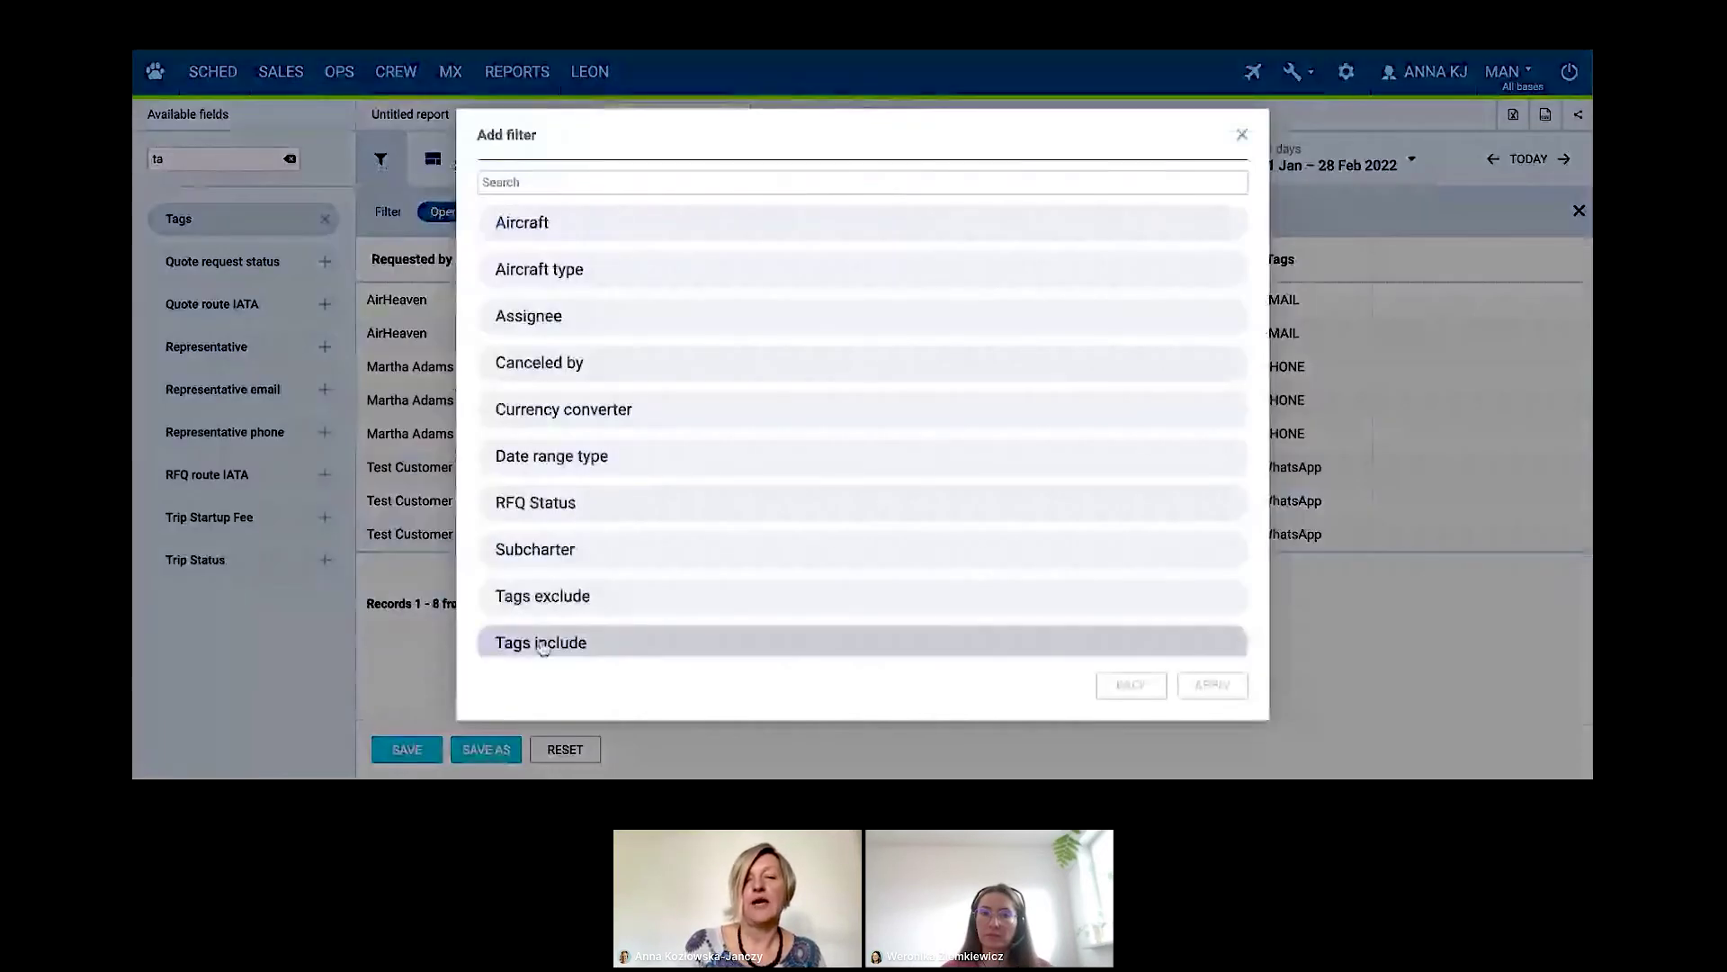
click(542, 644)
click(535, 182)
text(e)
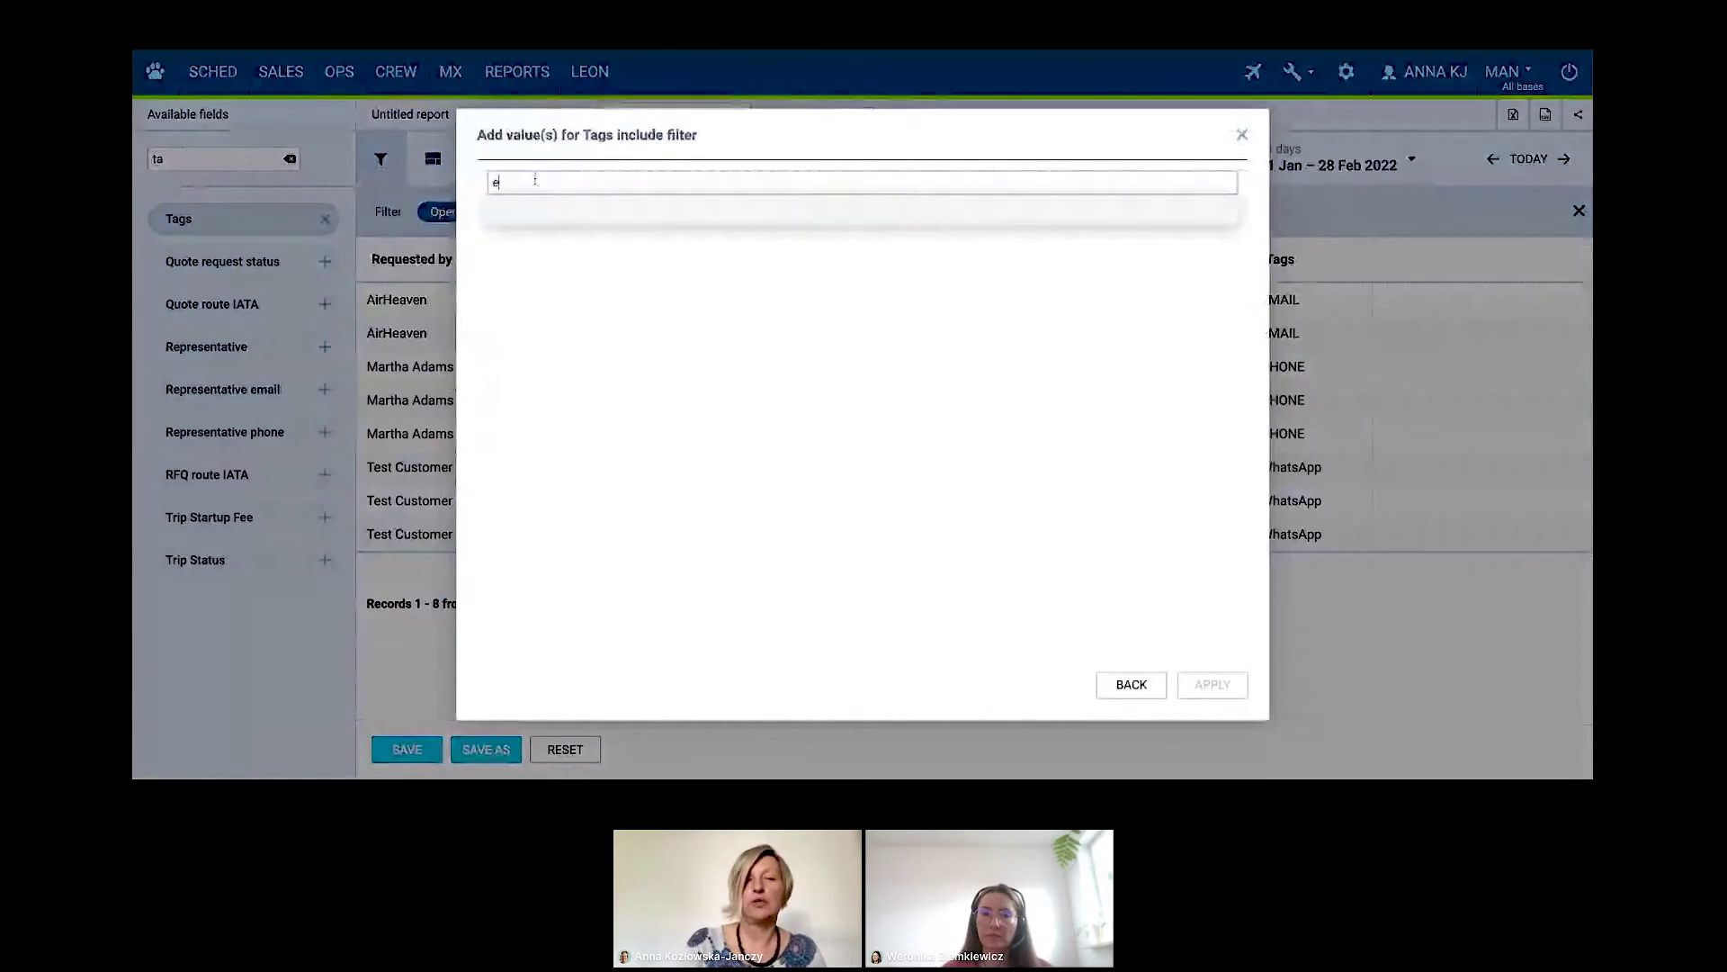
text(mail)
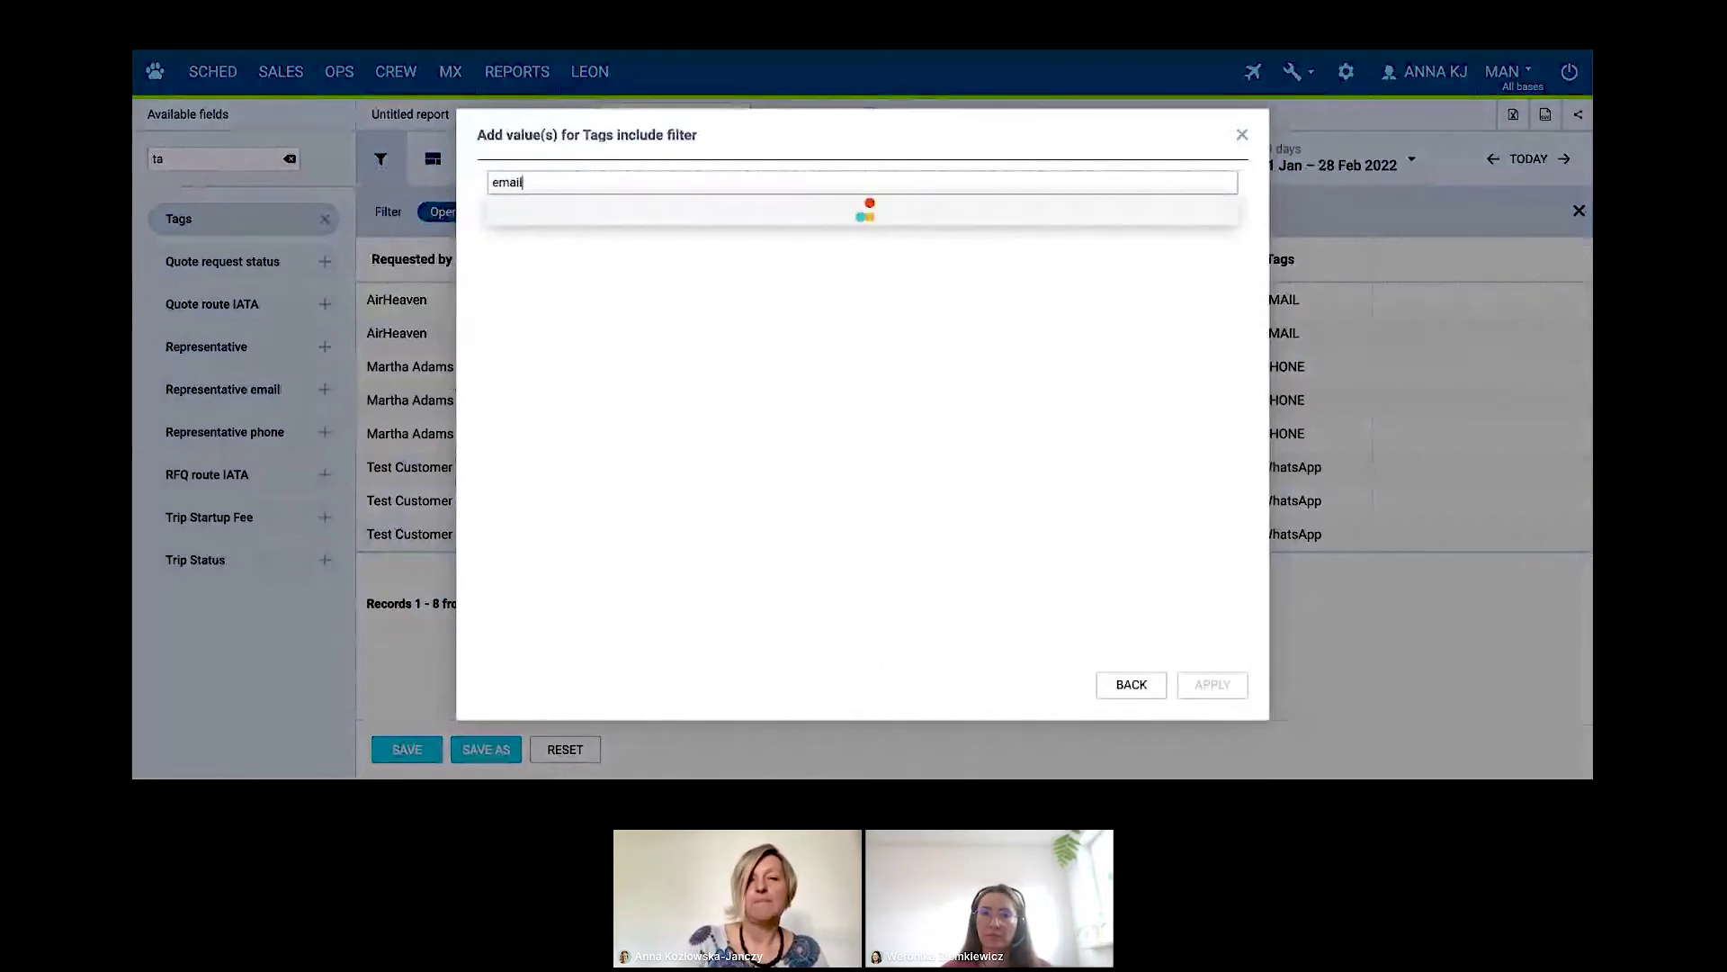
key(BackSpace)
key(BackSpace)
key(BackSpace)
key(BackSpace)
key(BackSpace)
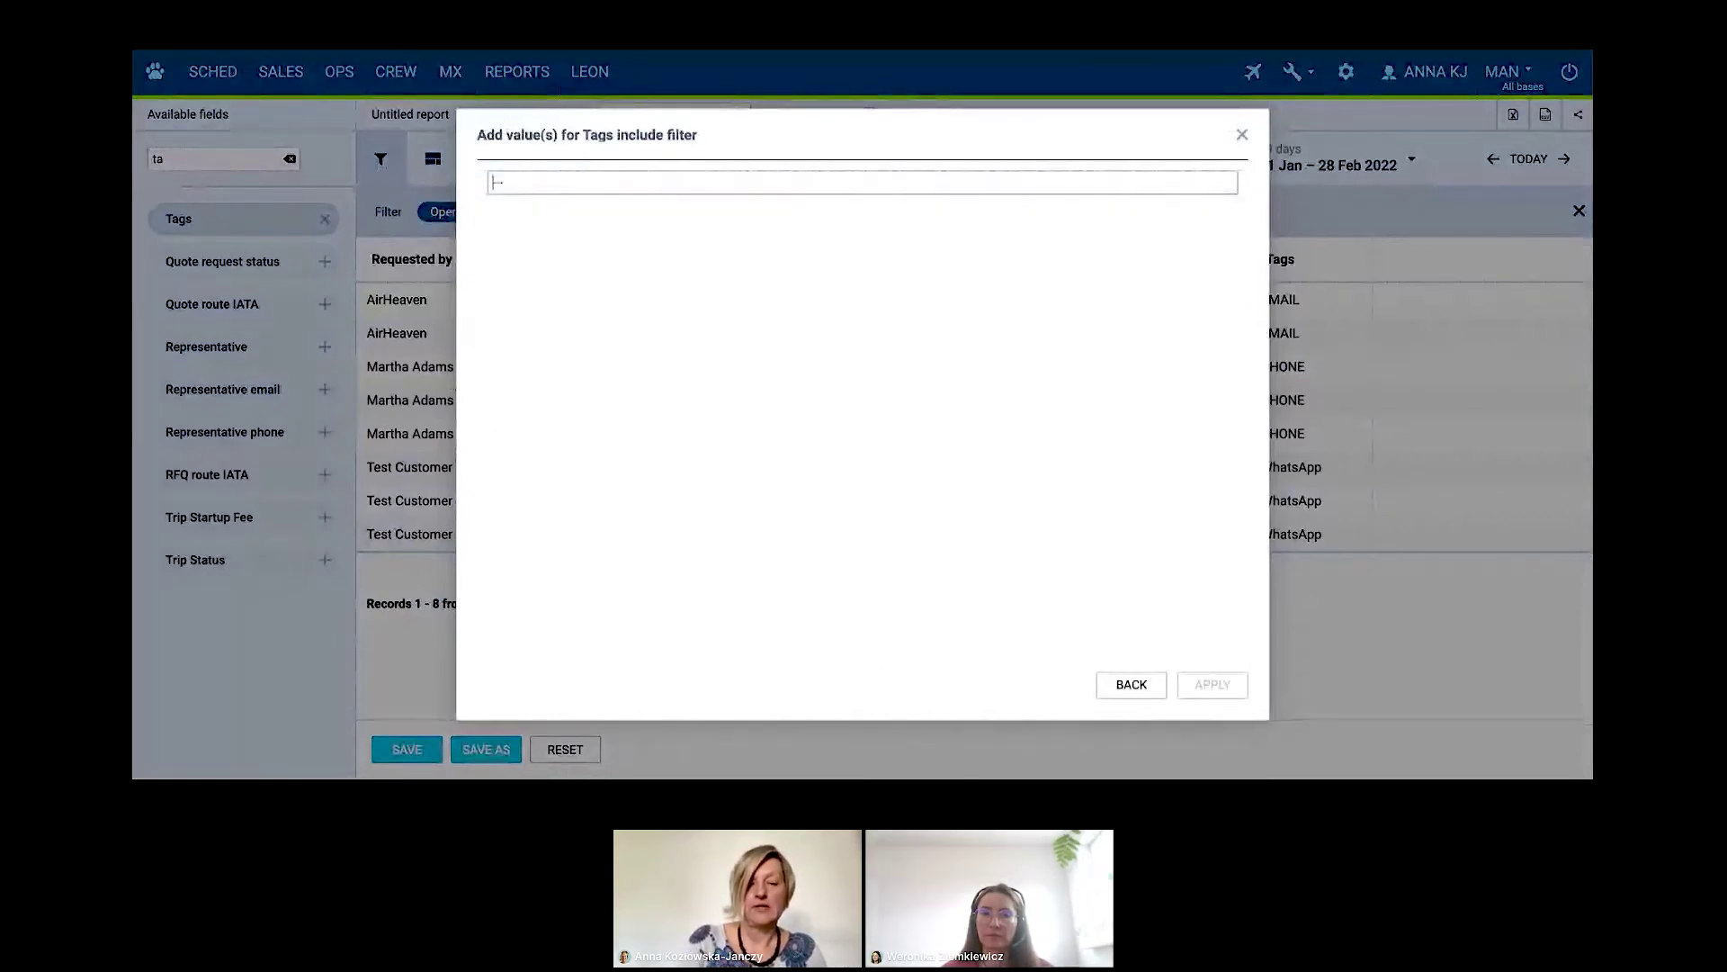
text(EMAIL)
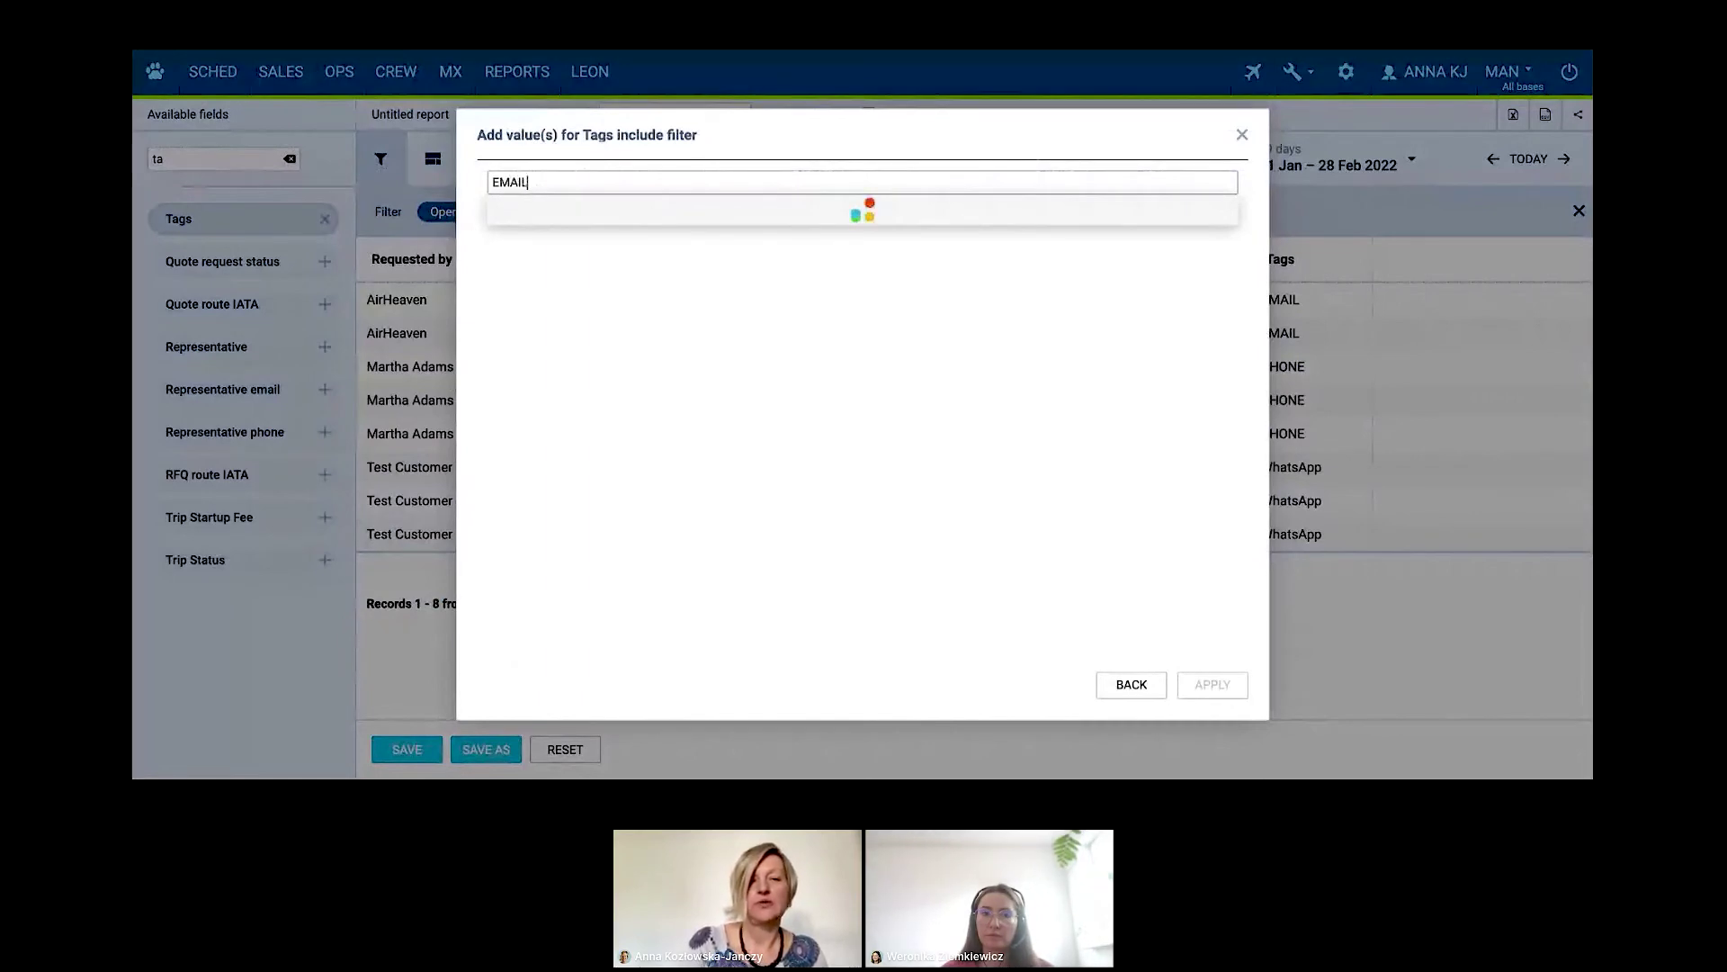
key(Return)
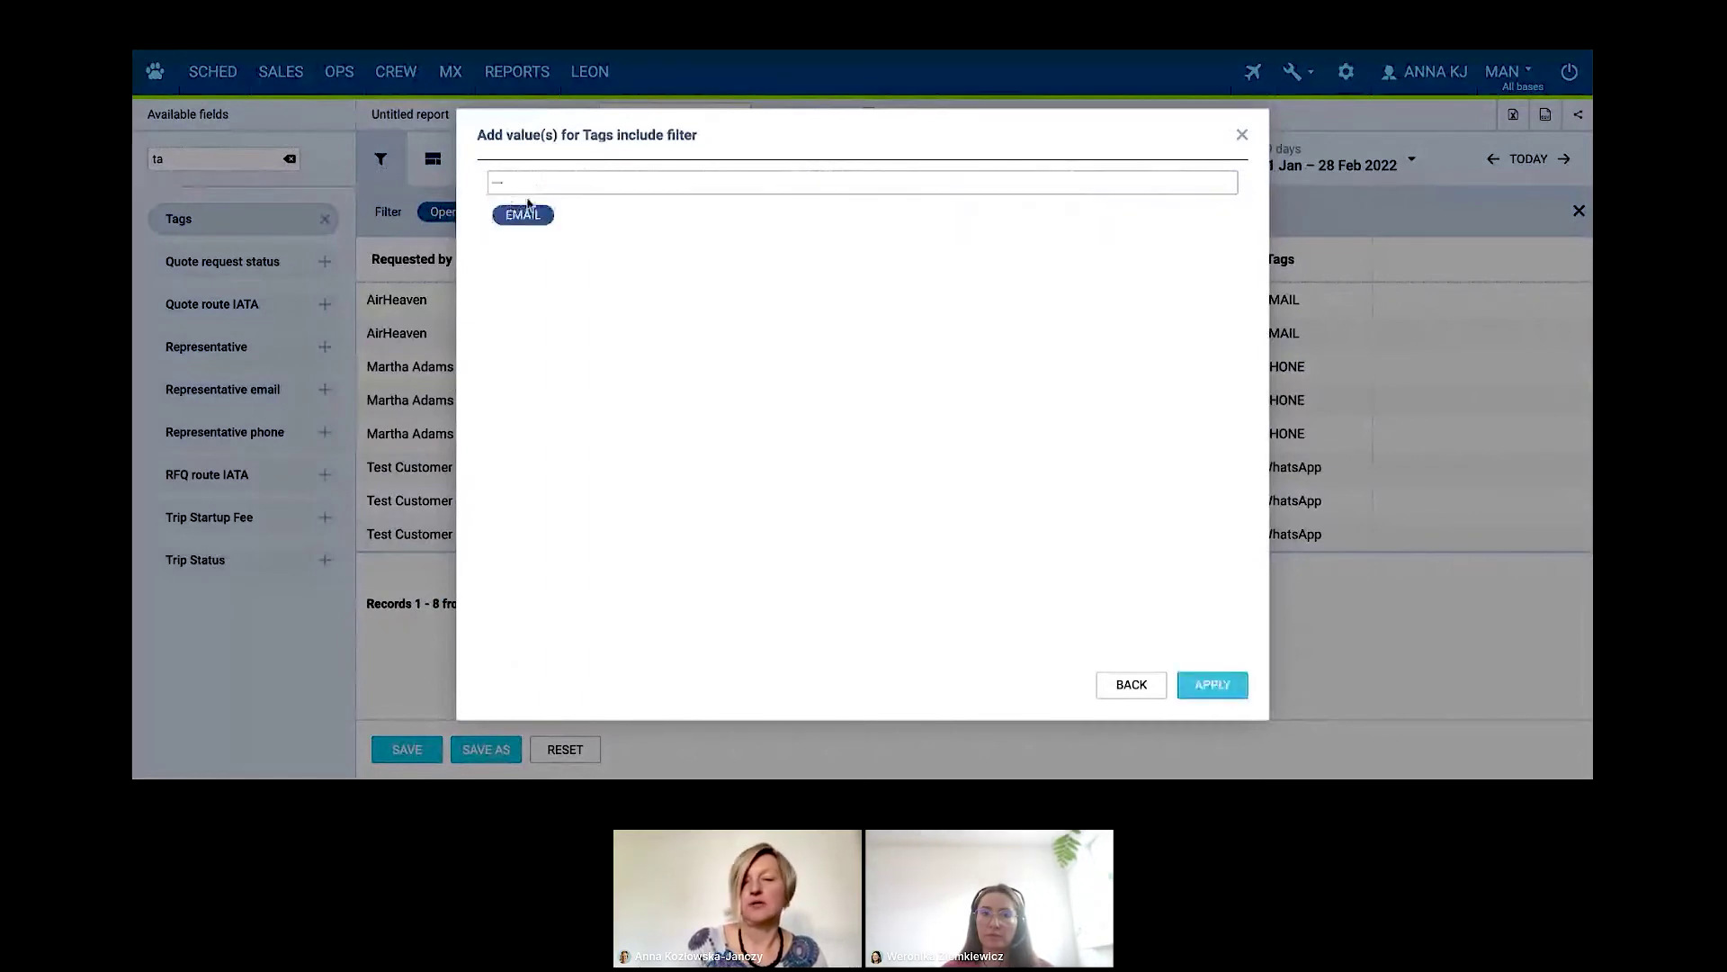
click(1212, 685)
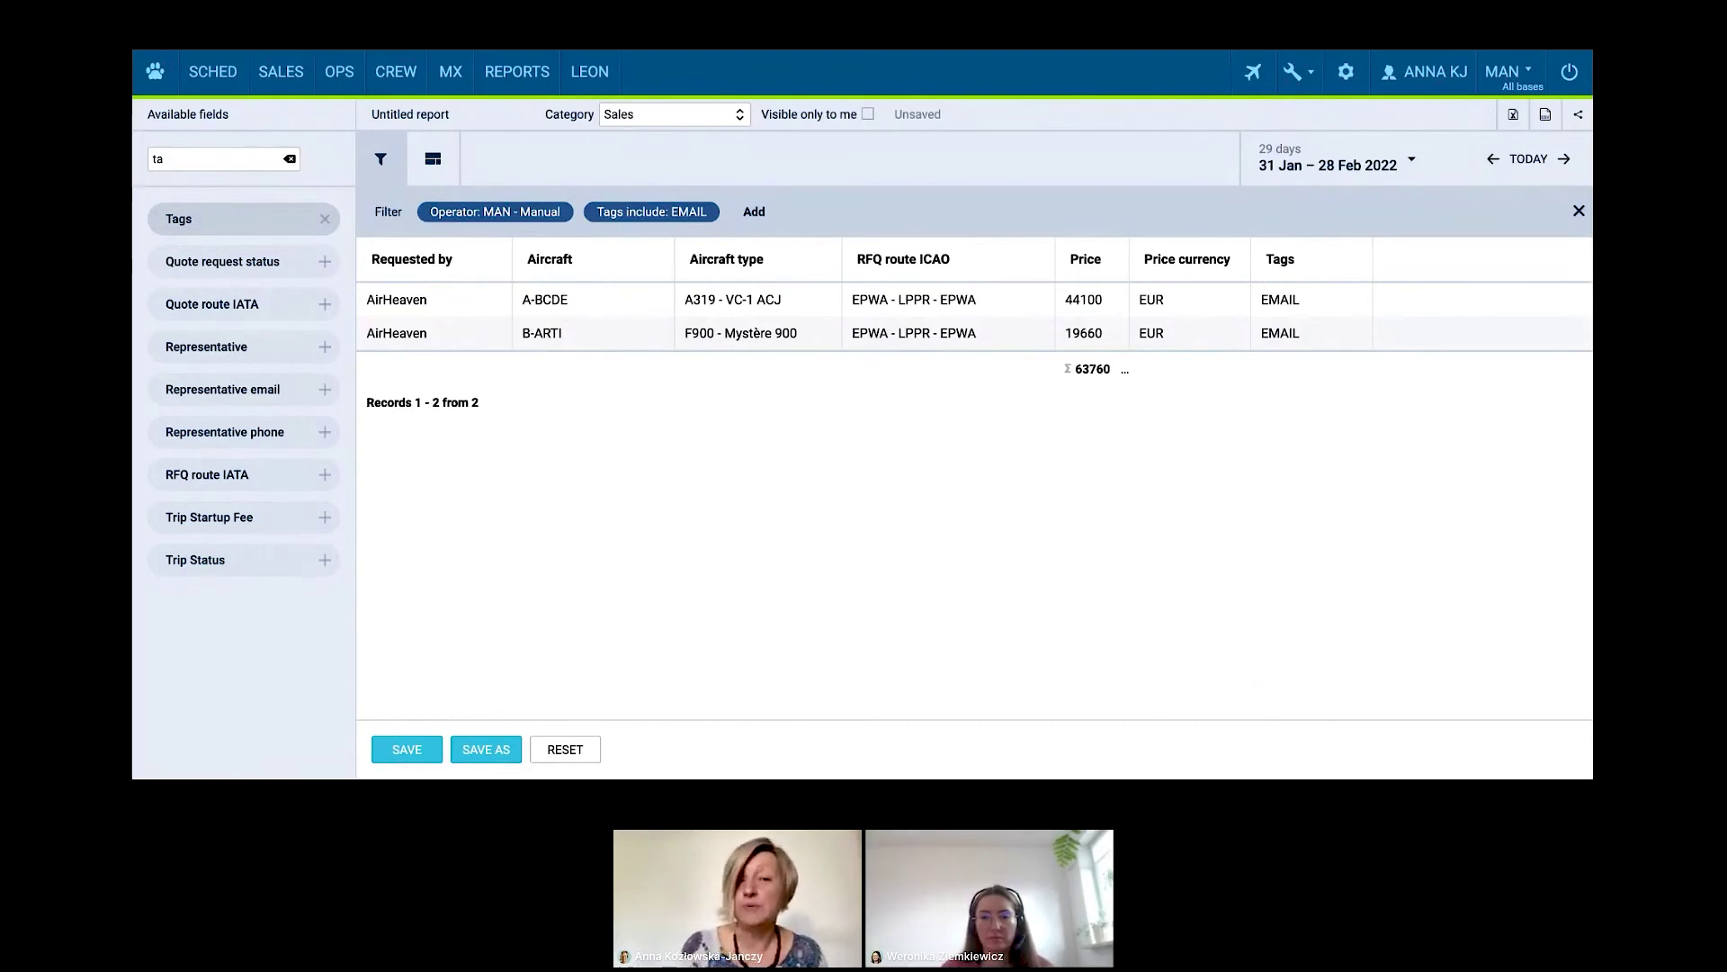
- Return to the Report Wizard and open the schedule settings of the saved Invoices report
click(528, 83)
click(812, 471)
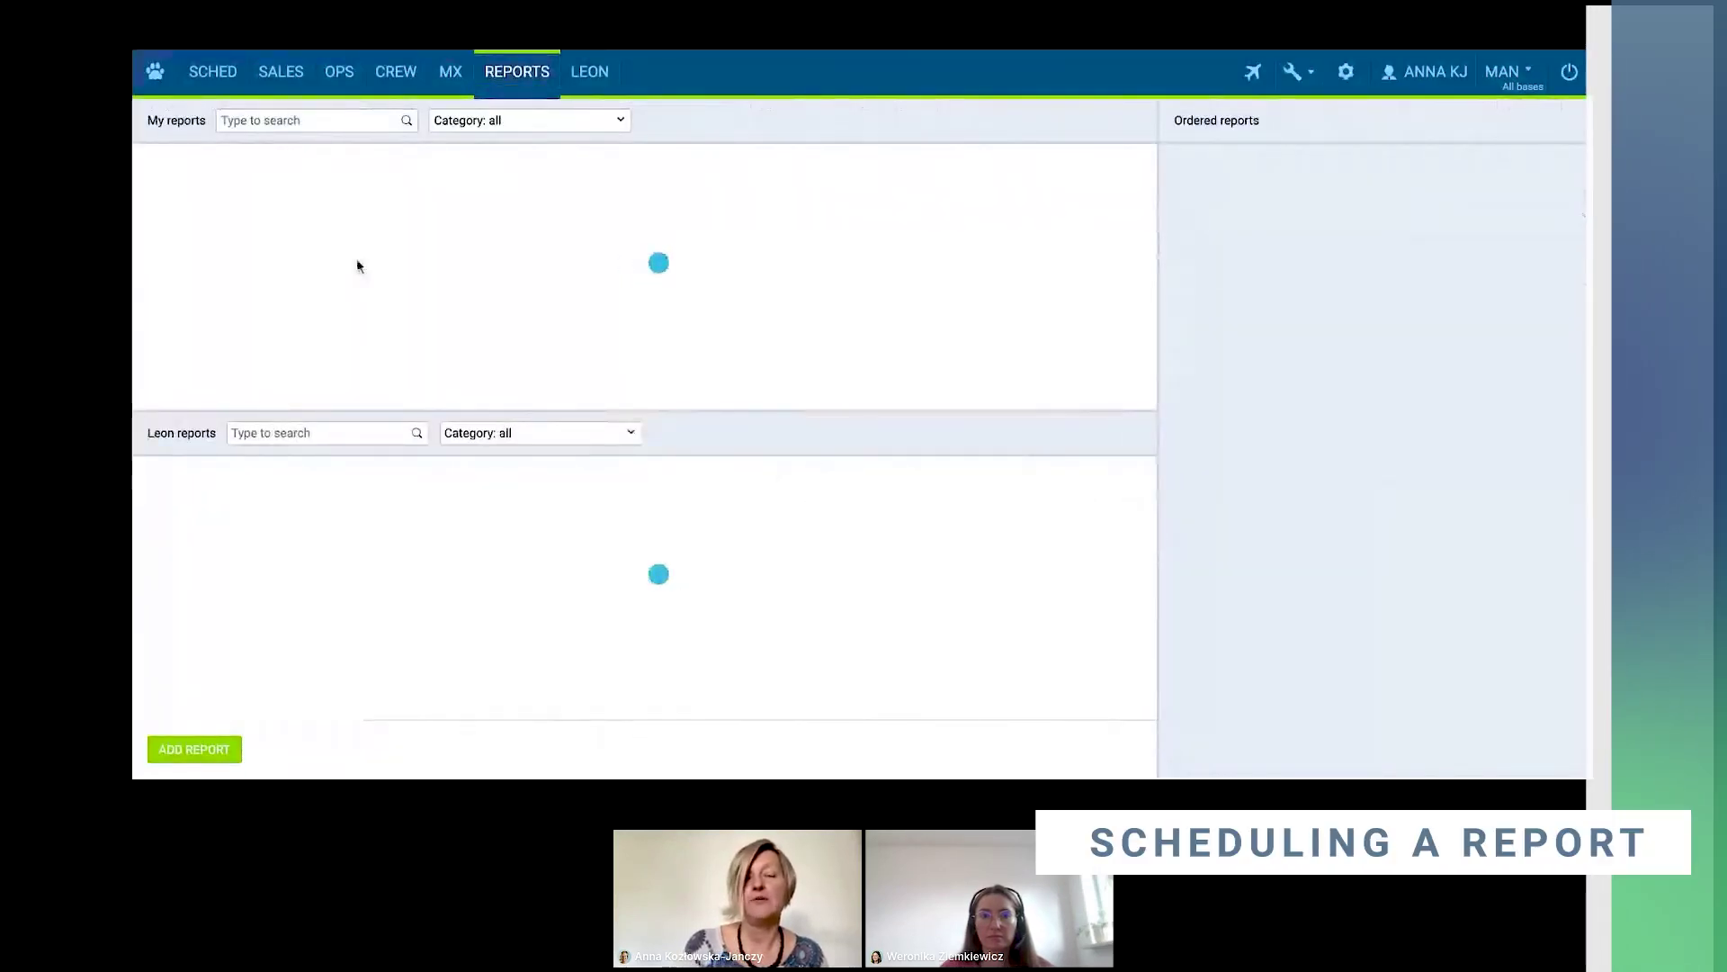
mouse_move(284, 347)
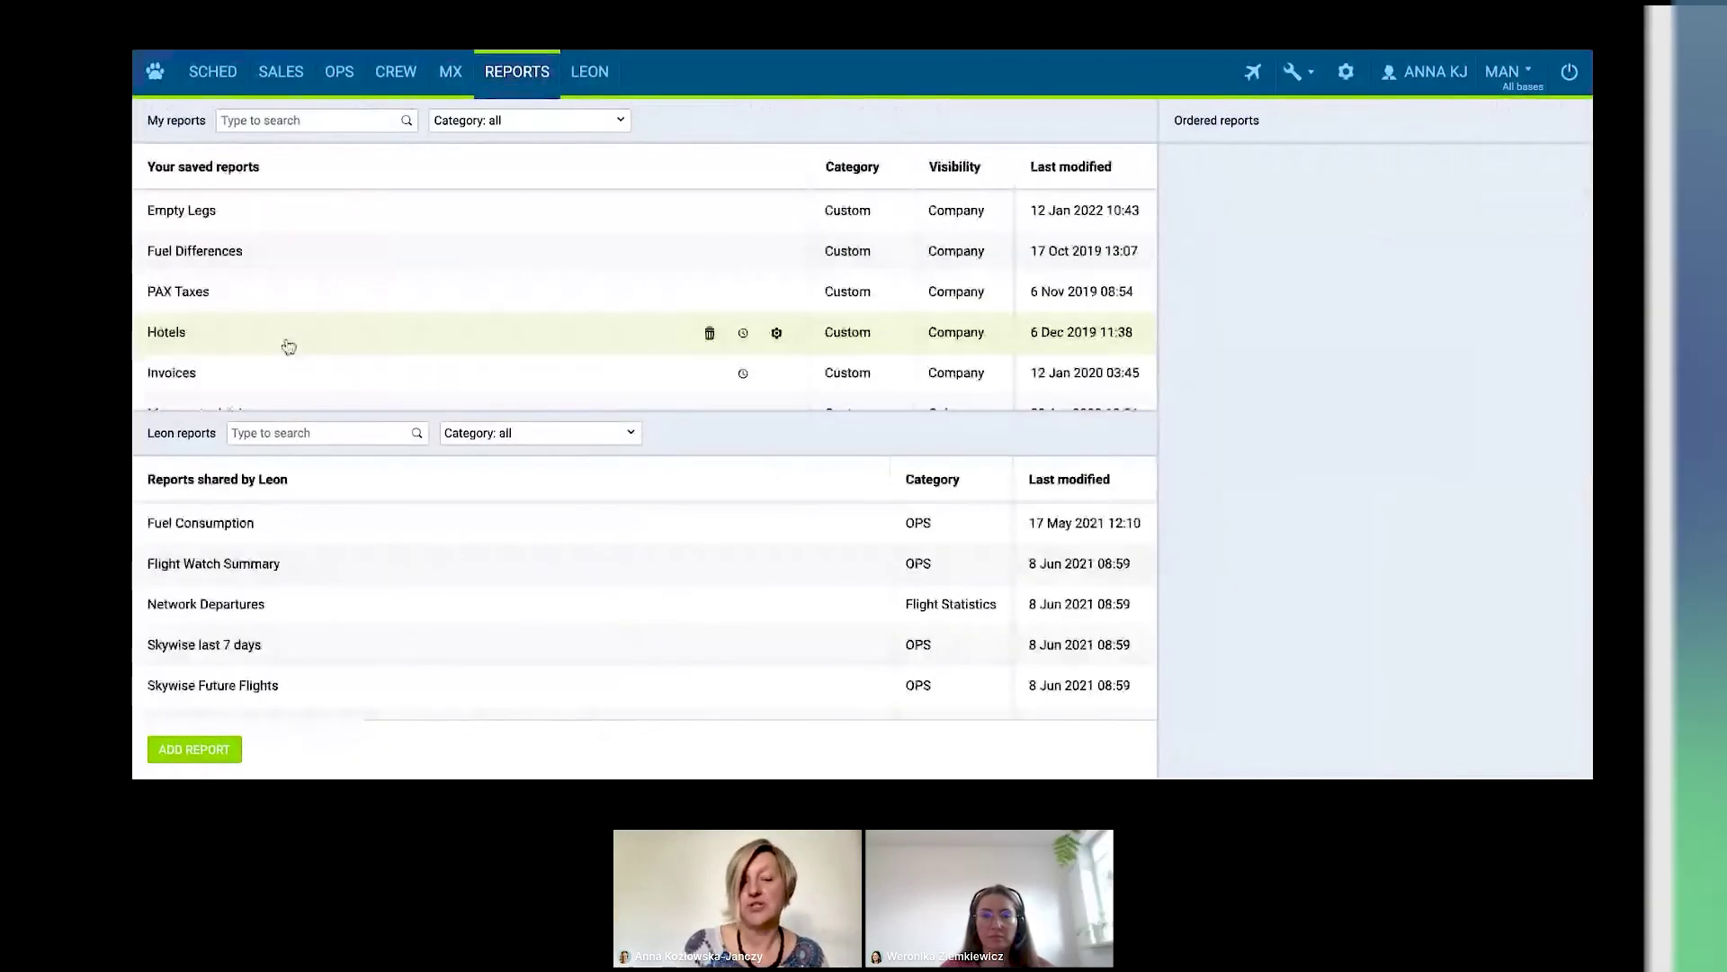
click(744, 374)
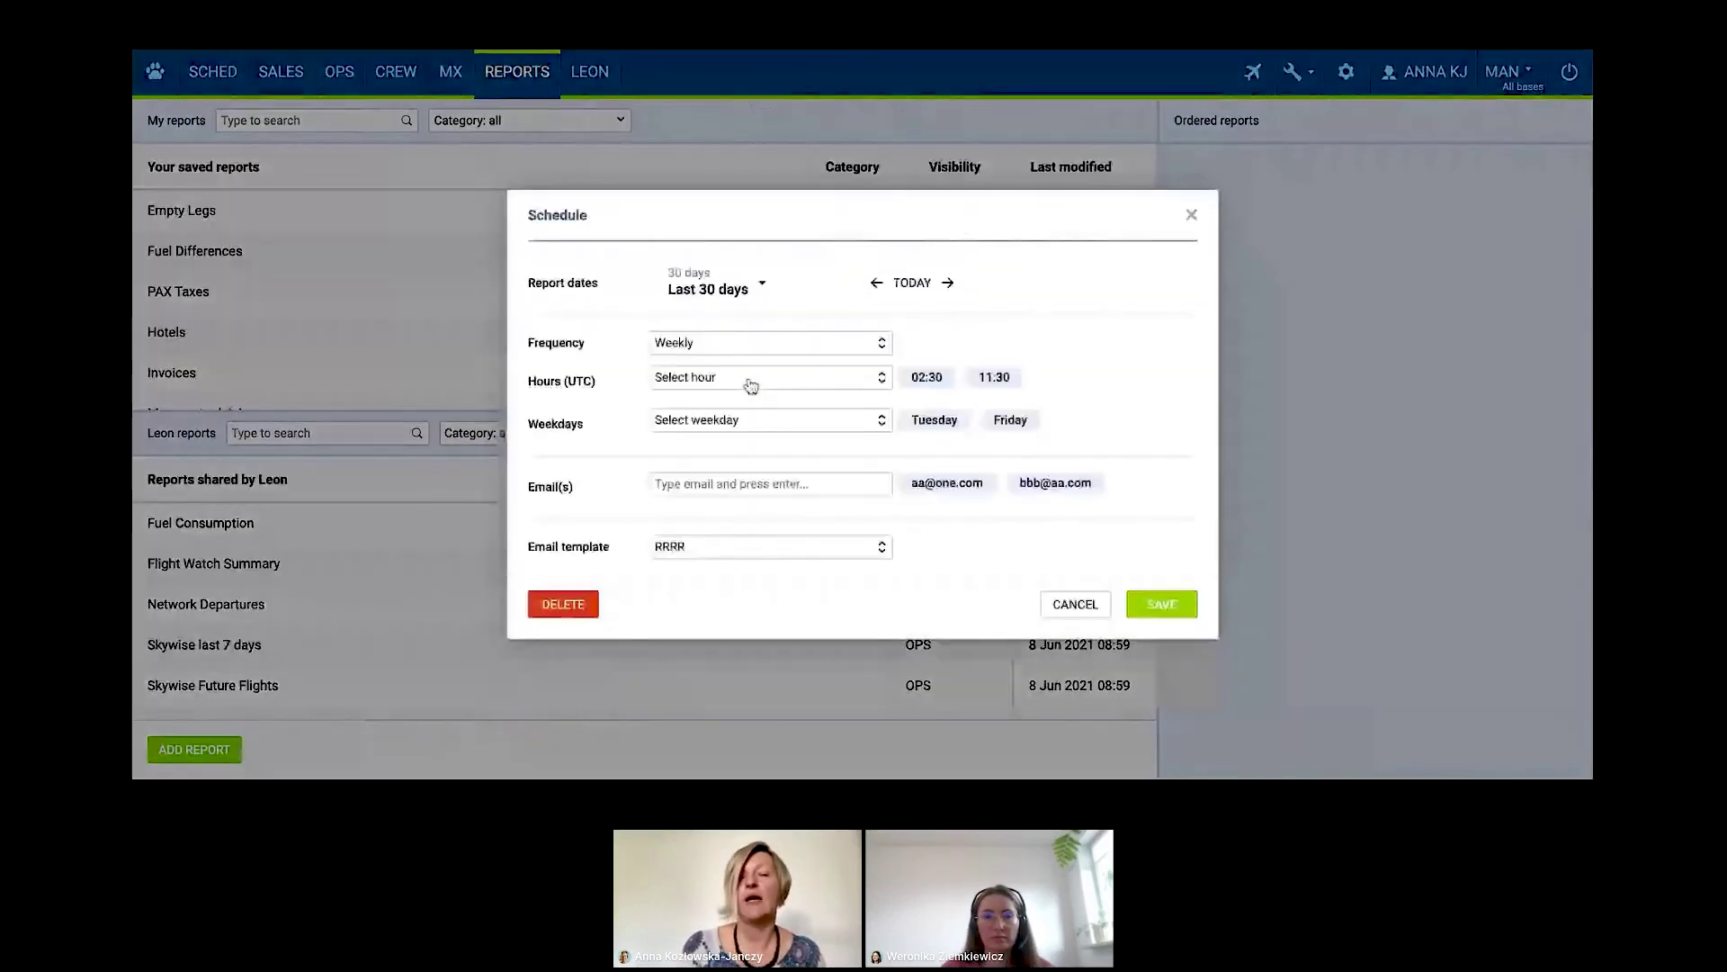
- Try a Daily frequency without the 02:30 hour in the Invoices schedule, show the email template options, and close without saving
click(752, 383)
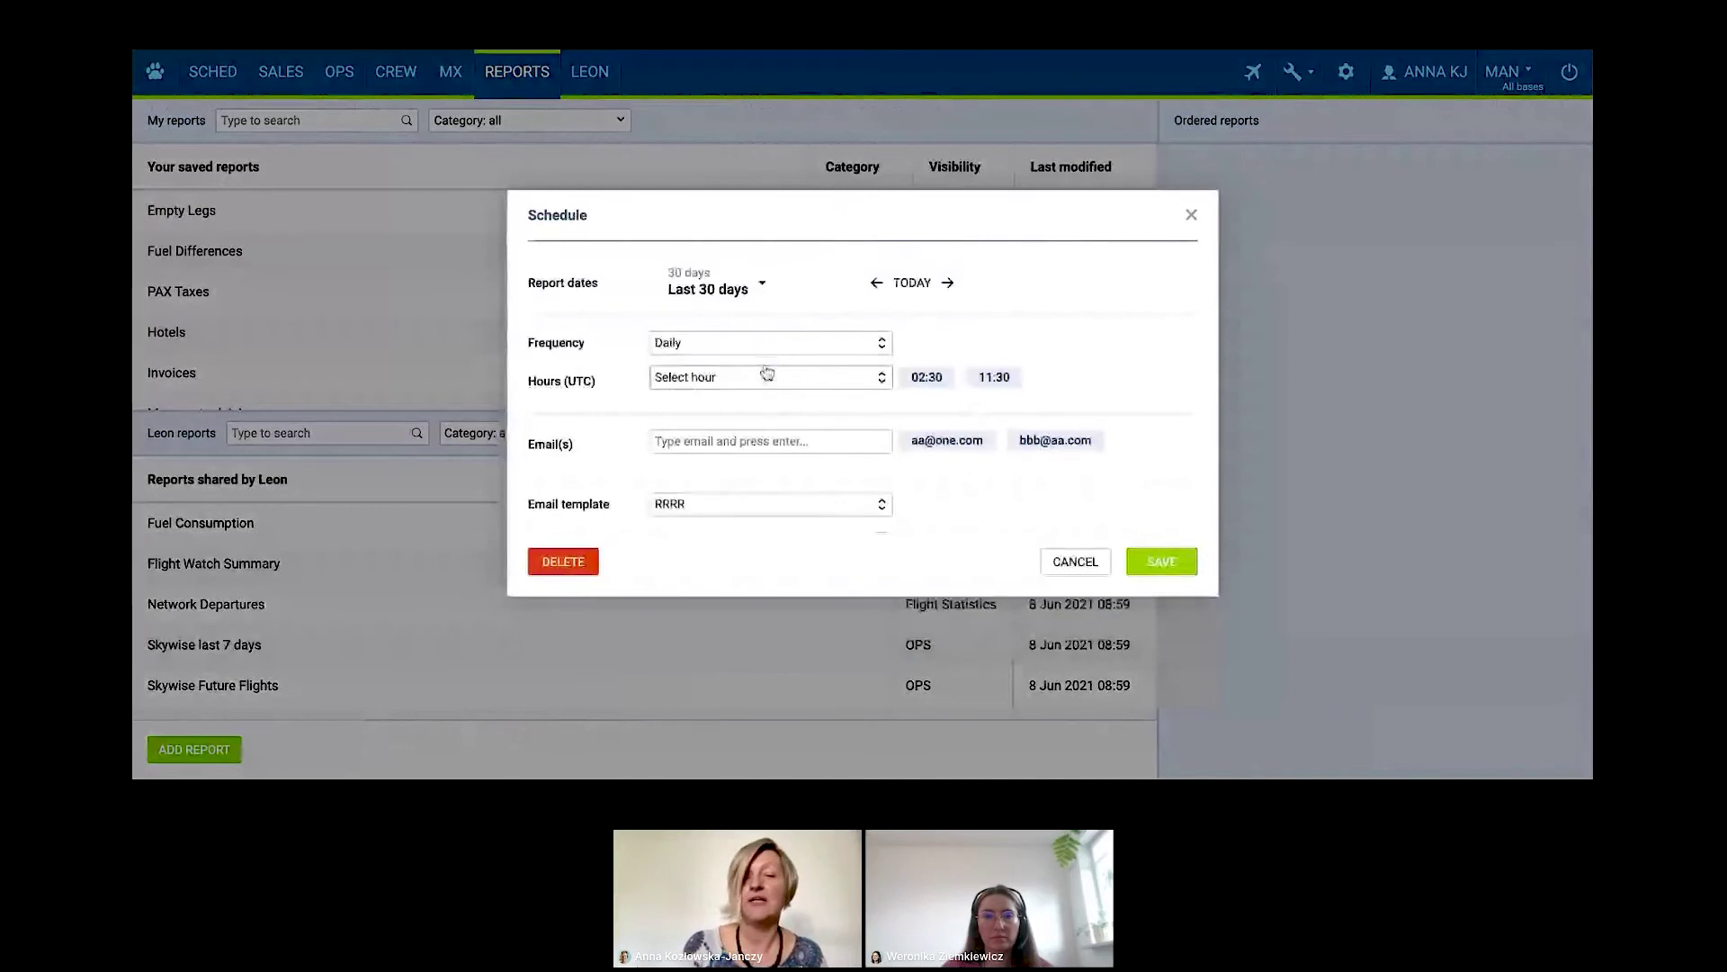
click(945, 377)
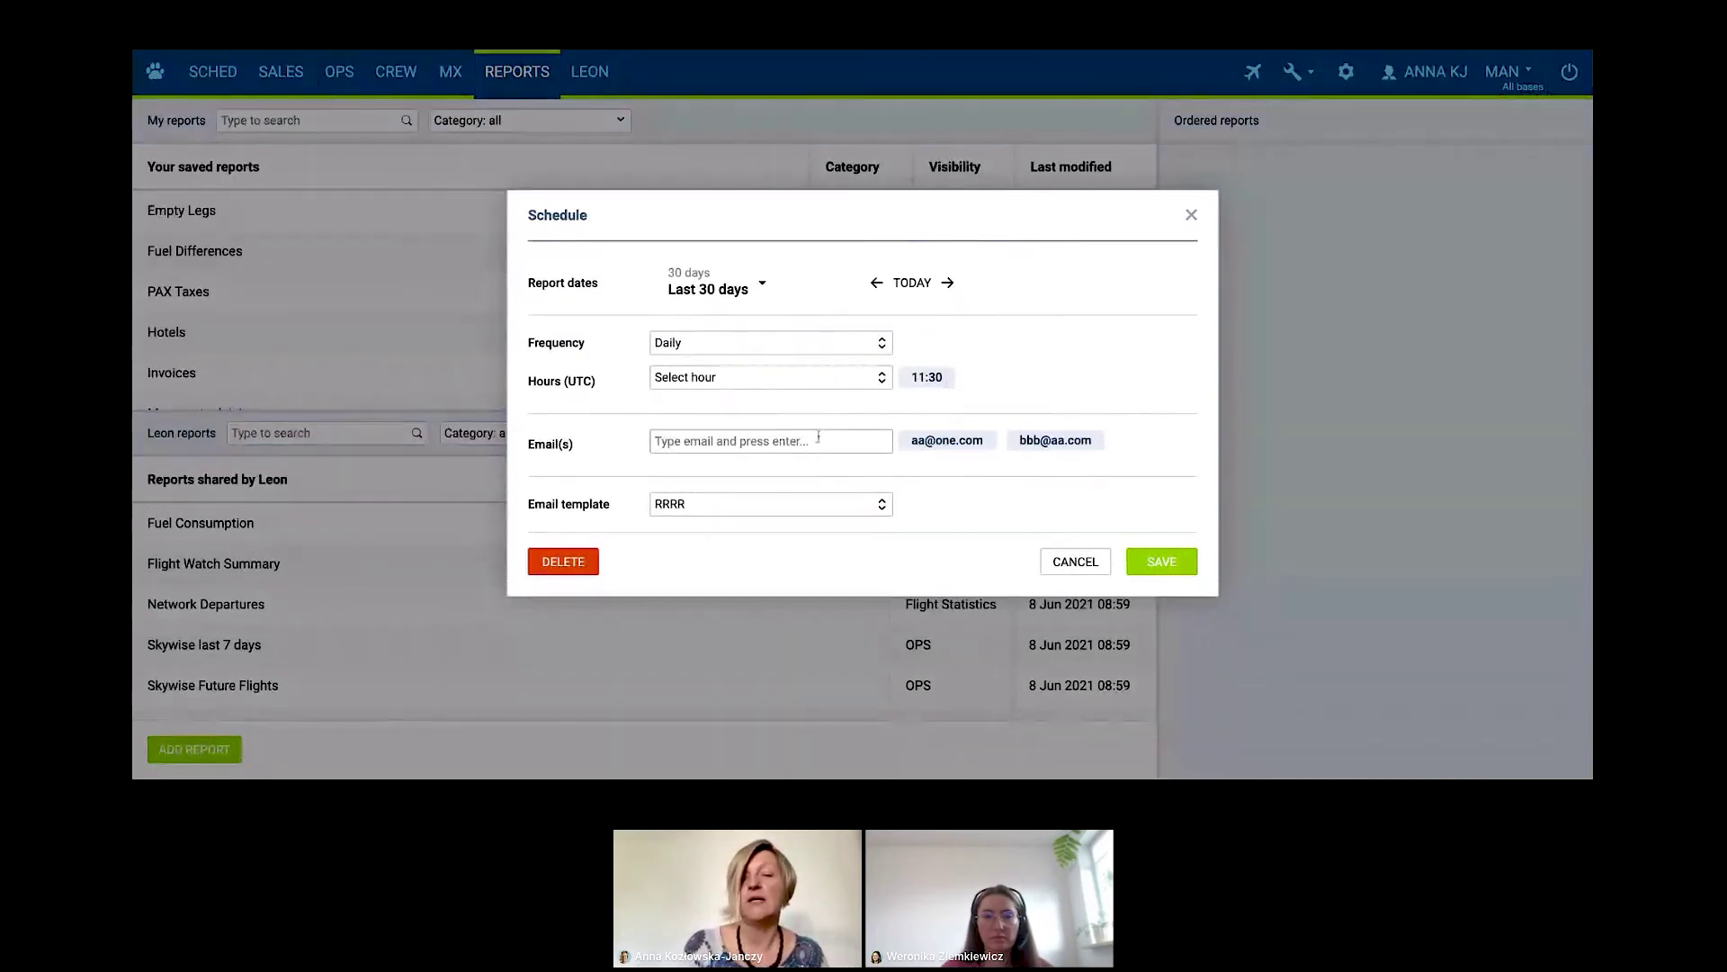
click(771, 507)
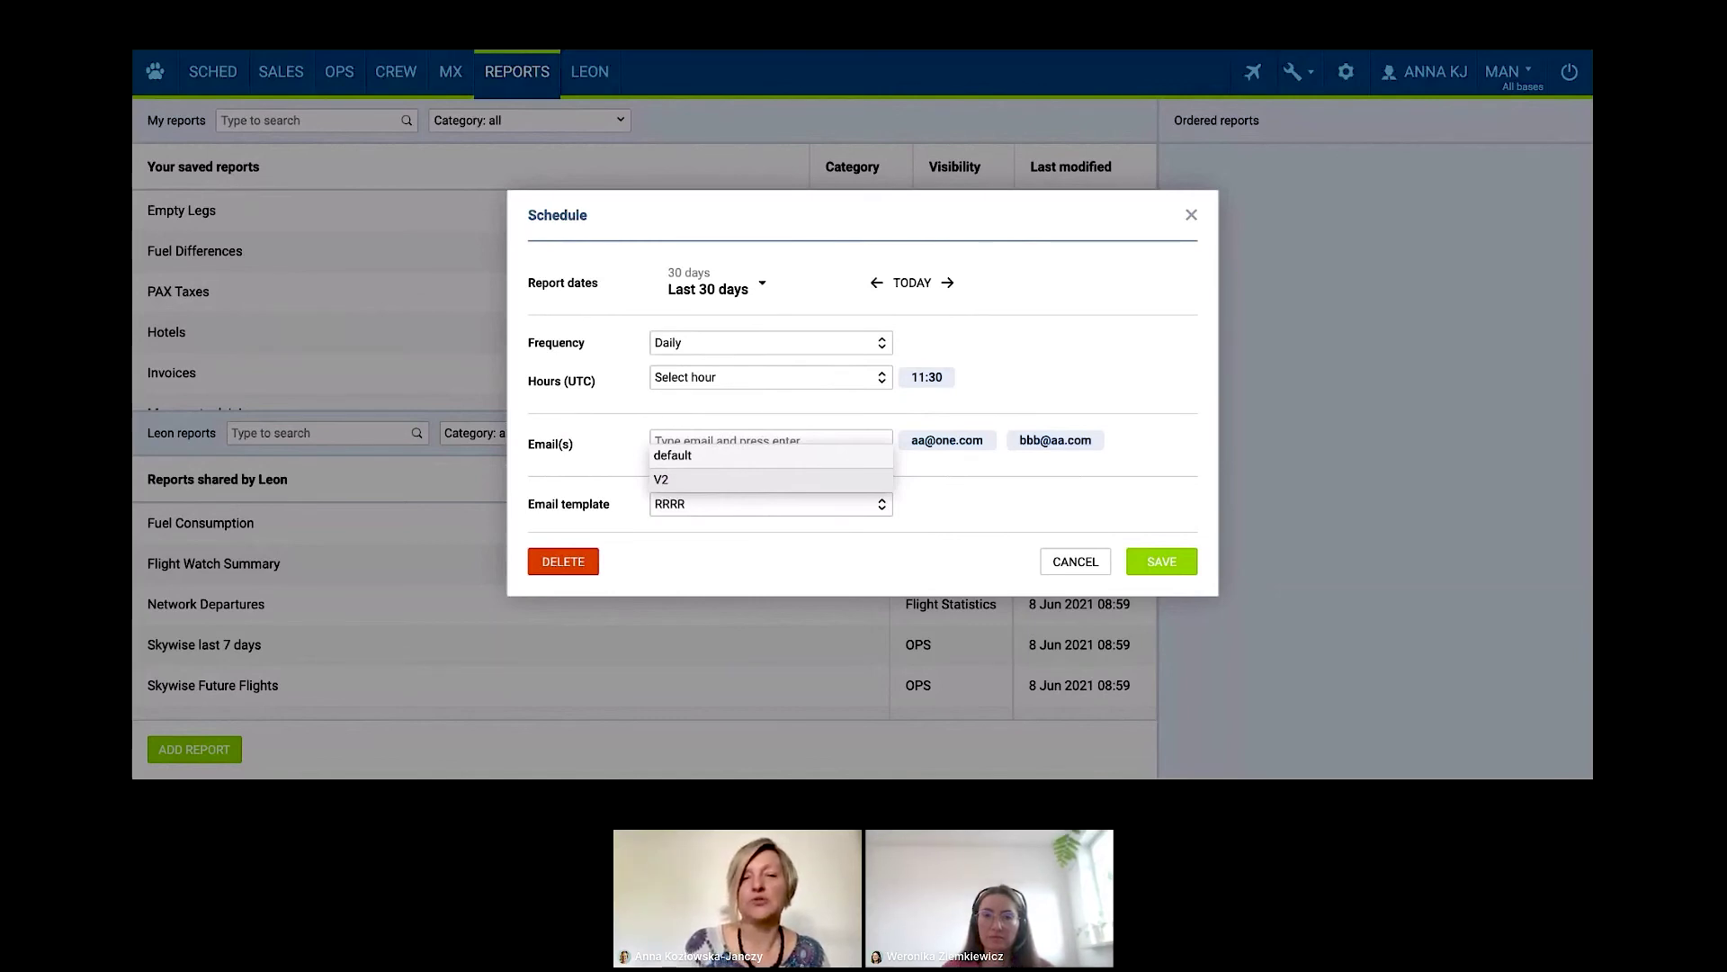
click(1193, 218)
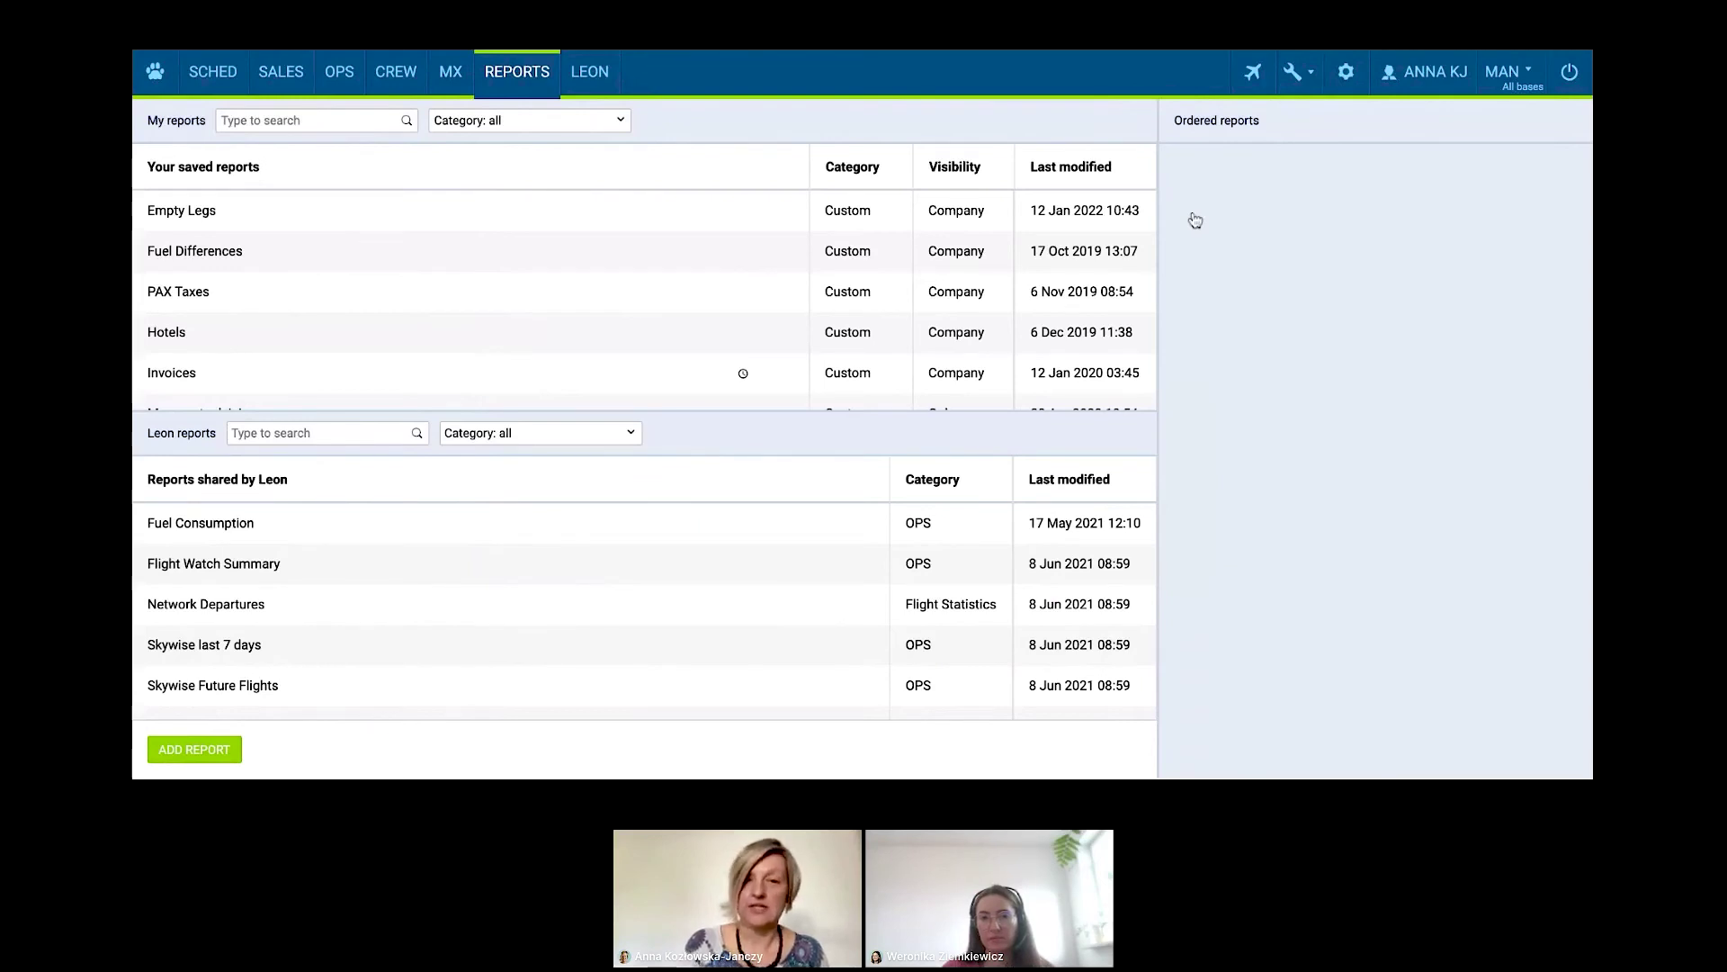